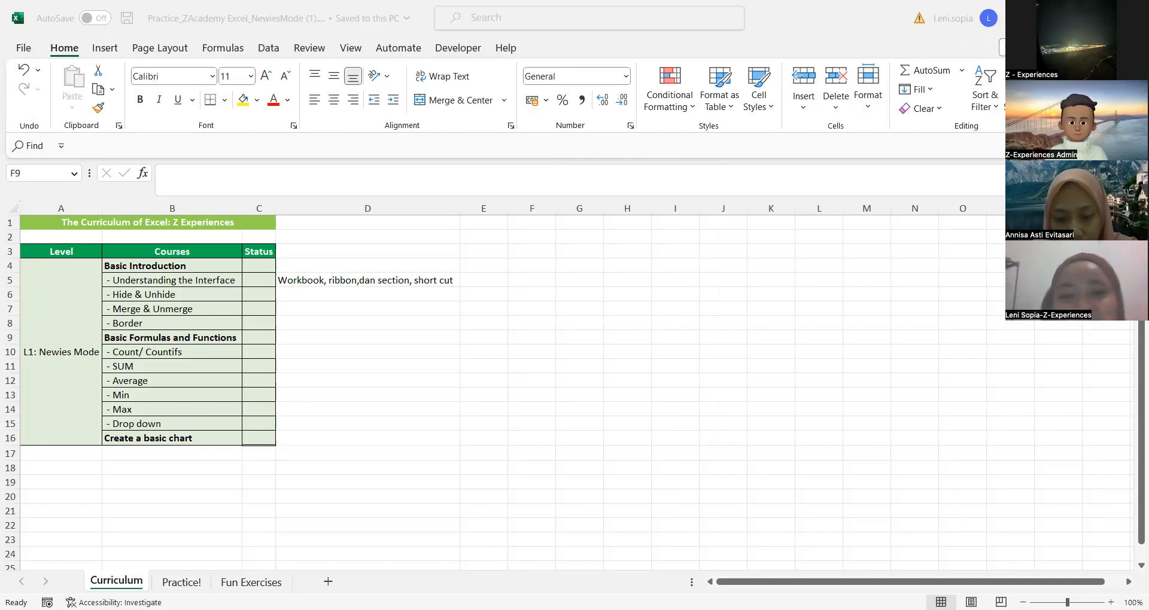
pyautogui.click(406, 299)
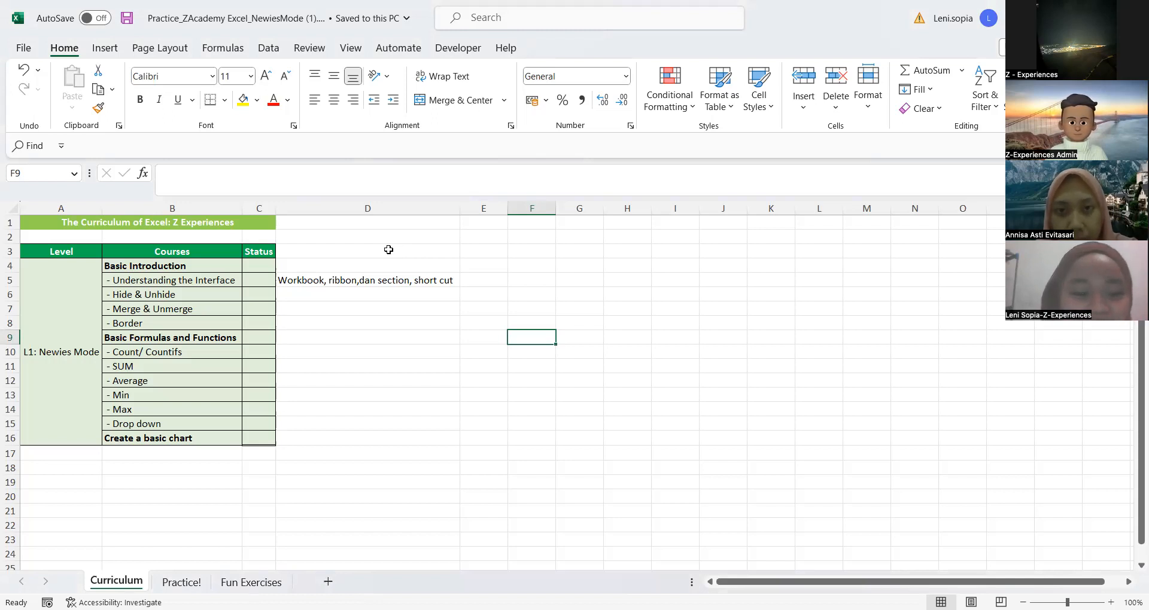
pyautogui.click(374, 327)
pyautogui.click(331, 395)
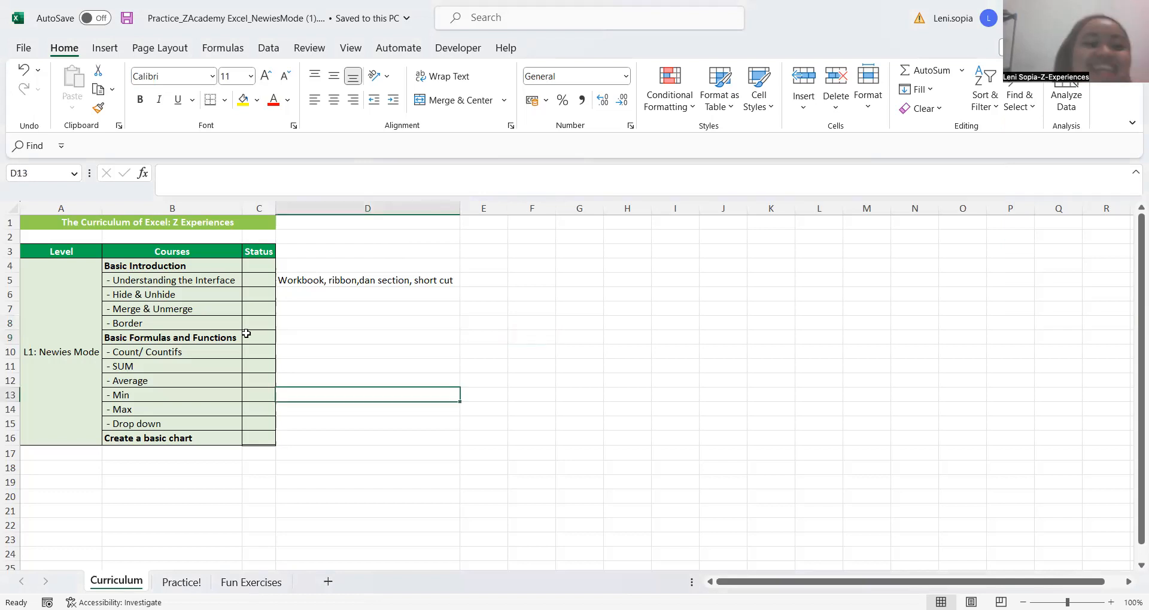
pyautogui.click(356, 352)
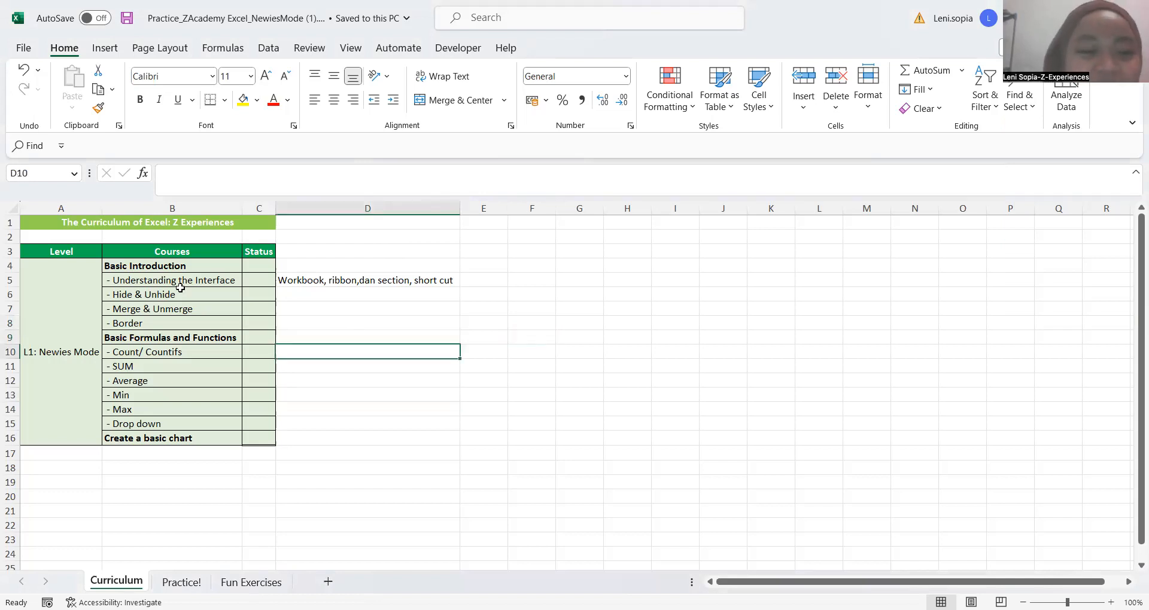
pyautogui.click(356, 326)
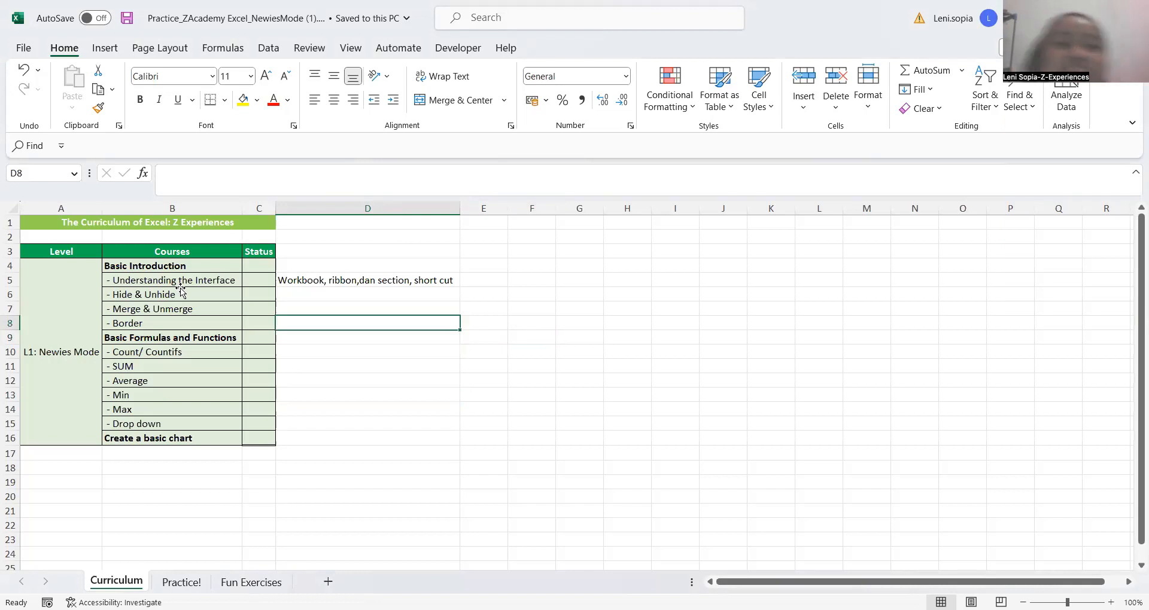
# Examine the course topics in the curriculum table, from Basic Introduction down to creating a basic chart
pyautogui.click(181, 293)
pyautogui.press('Up')
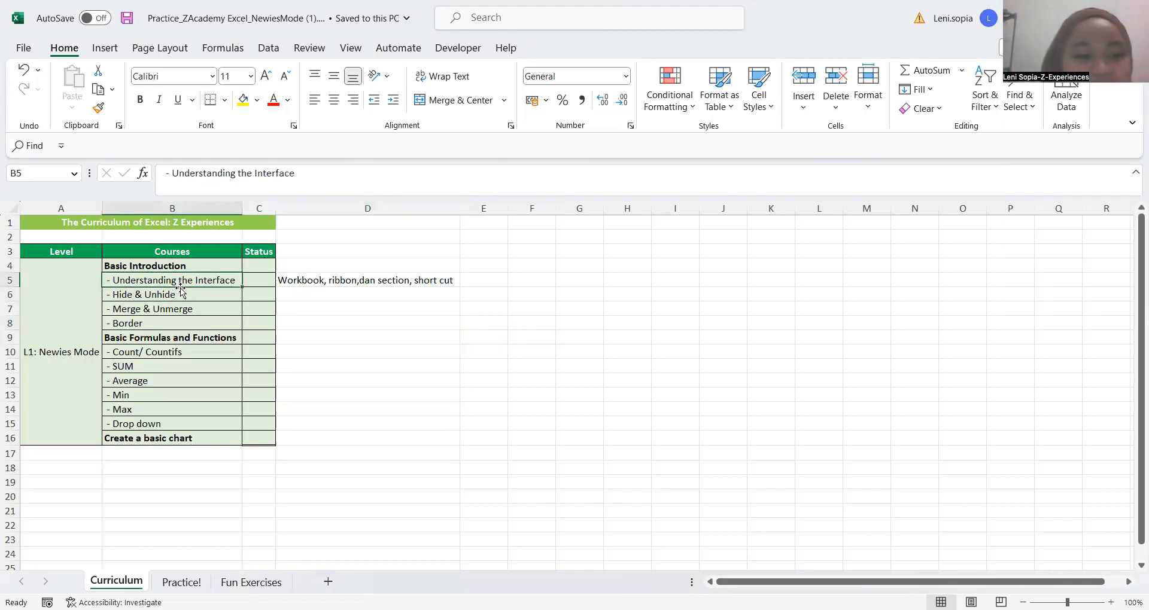
pyautogui.press('Up')
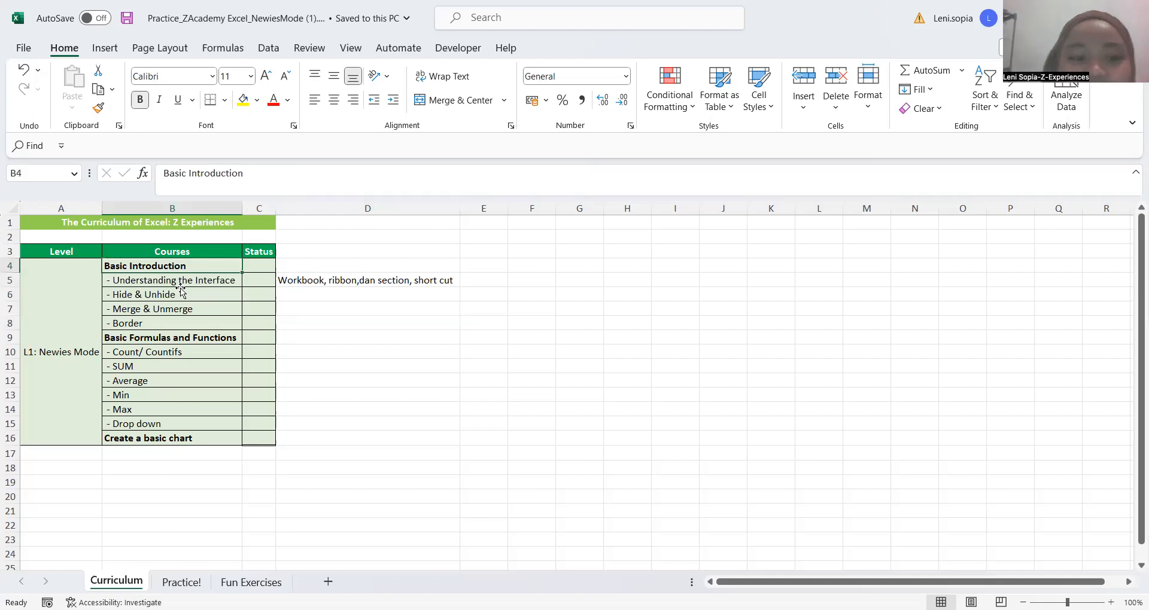
pyautogui.press('Down')
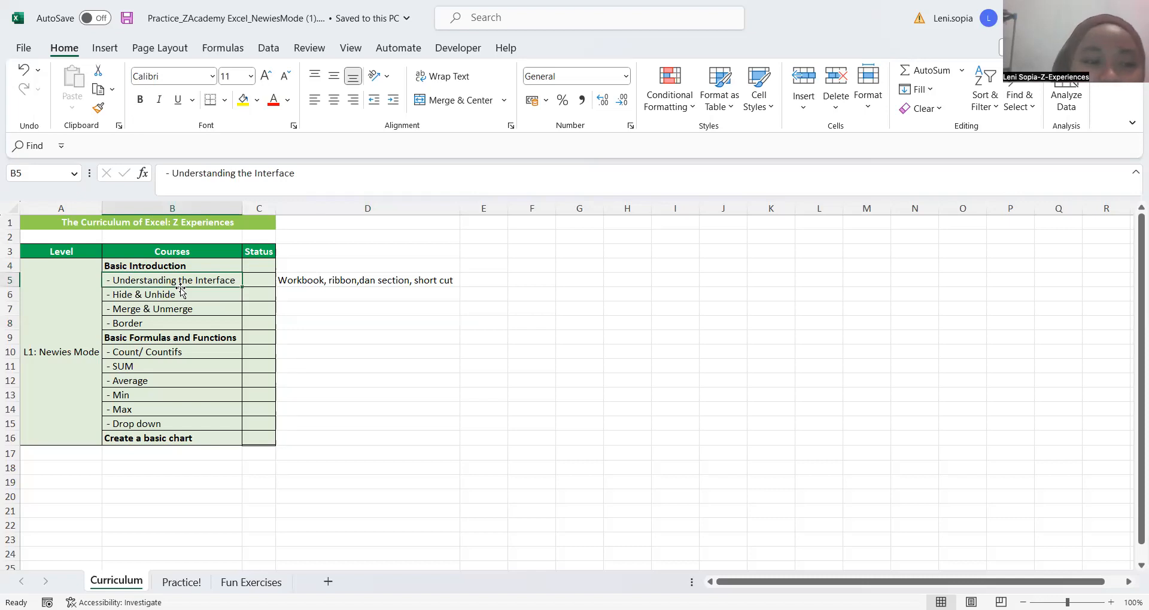
pyautogui.press('Down')
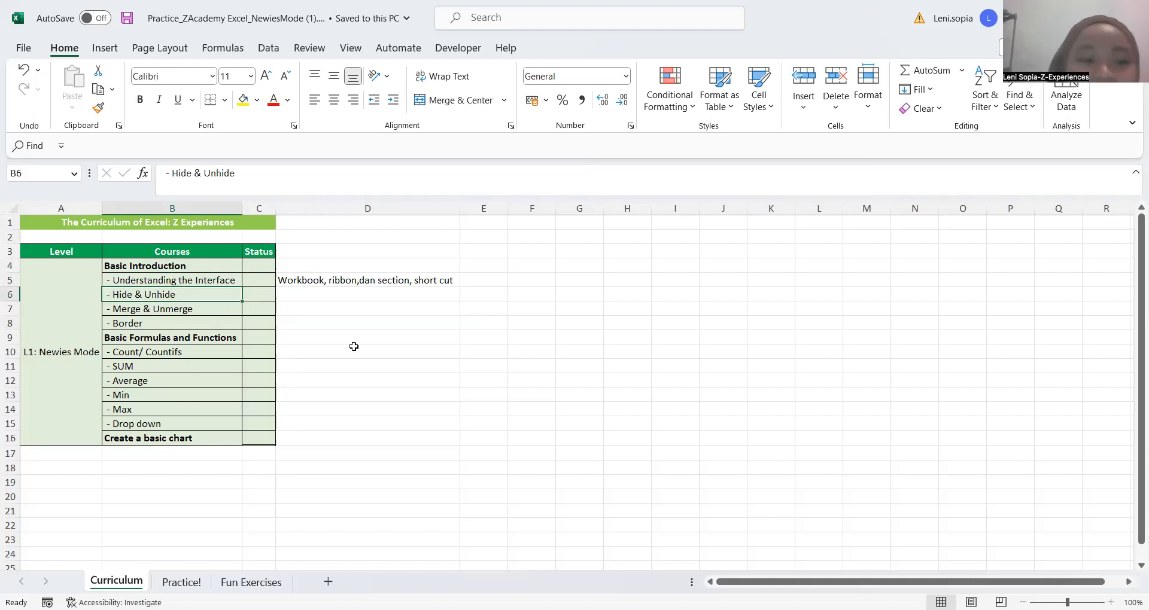
pyautogui.click(342, 319)
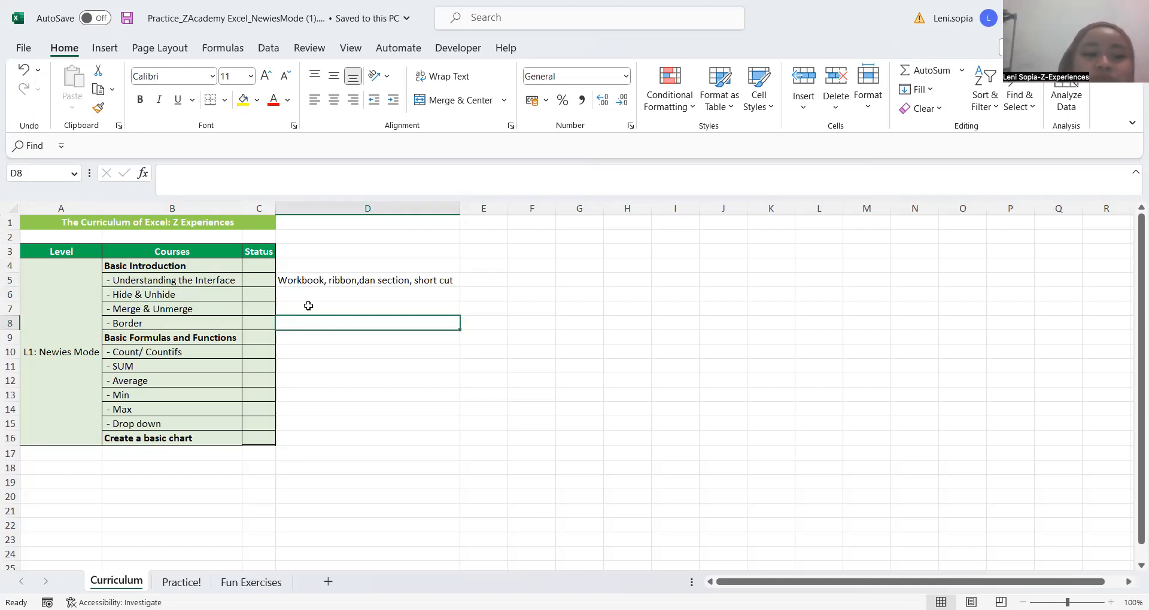
pyautogui.press('Up')
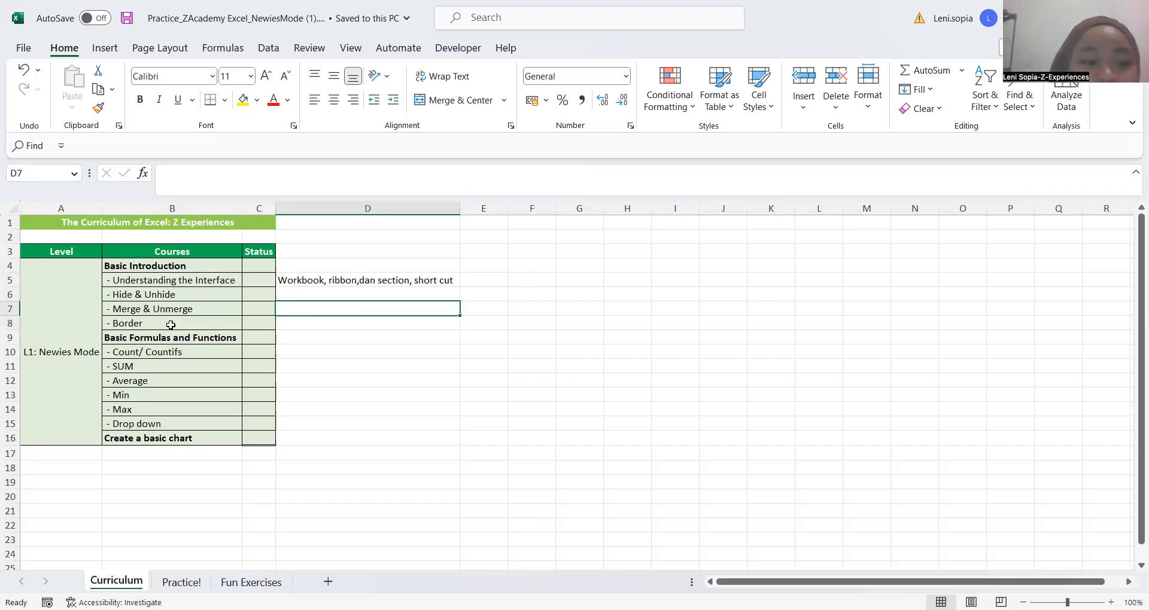
pyautogui.click(310, 353)
pyautogui.press('Up')
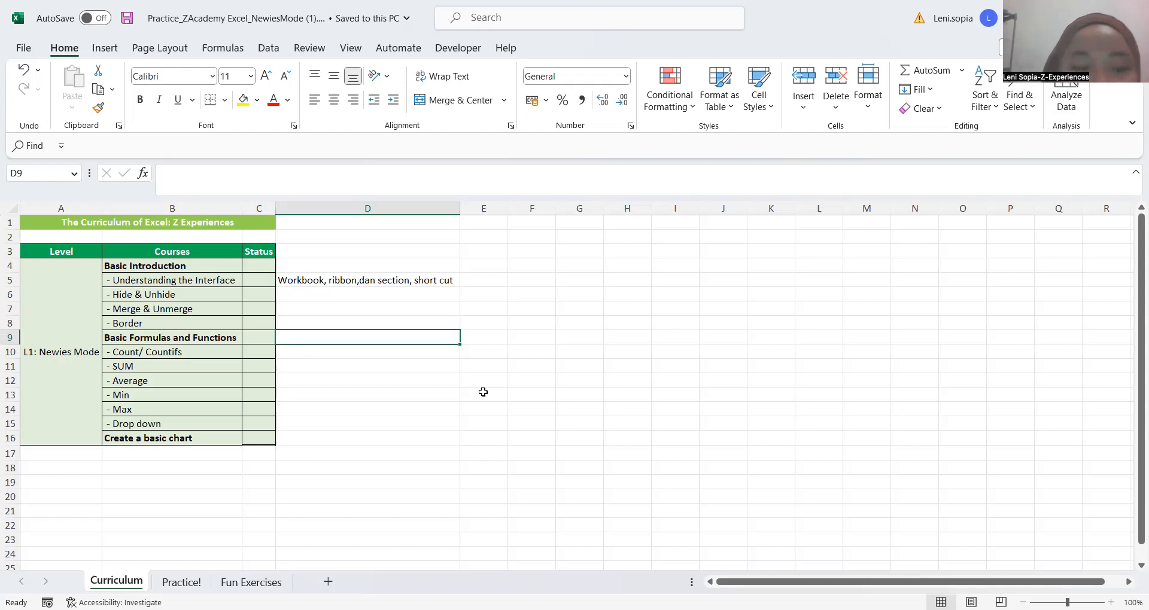
pyautogui.press('Down')
pyautogui.press('Down')
pyautogui.press('Down')
pyautogui.press('Down')
pyautogui.press('Down')
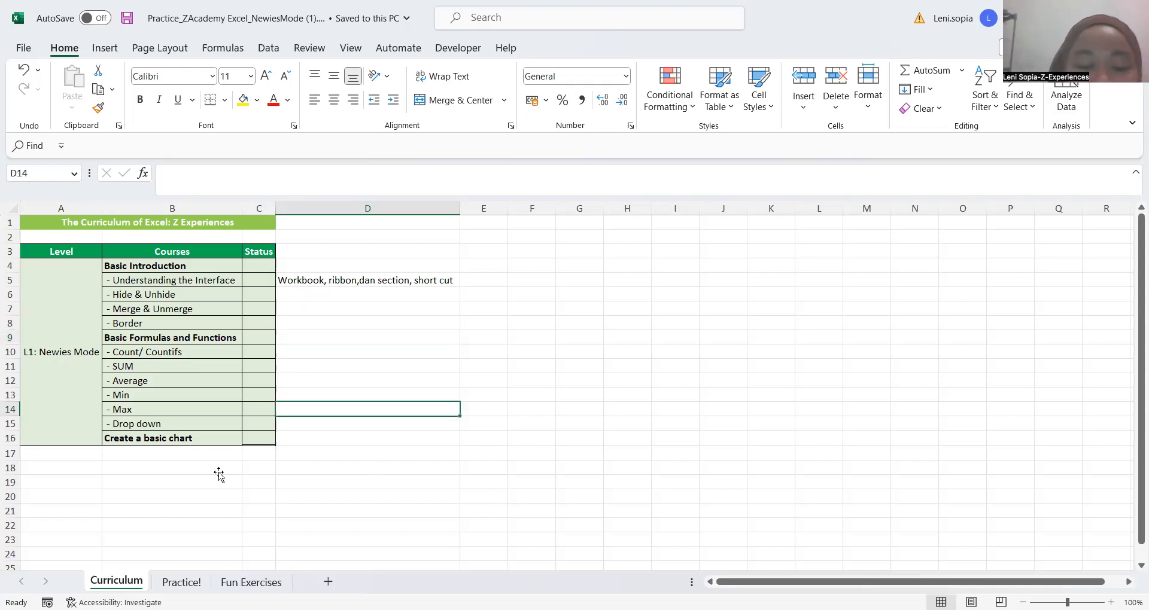
pyautogui.press('Down')
pyautogui.press('Down')
pyautogui.press('Down')
pyautogui.press('Down')
pyautogui.click(193, 472)
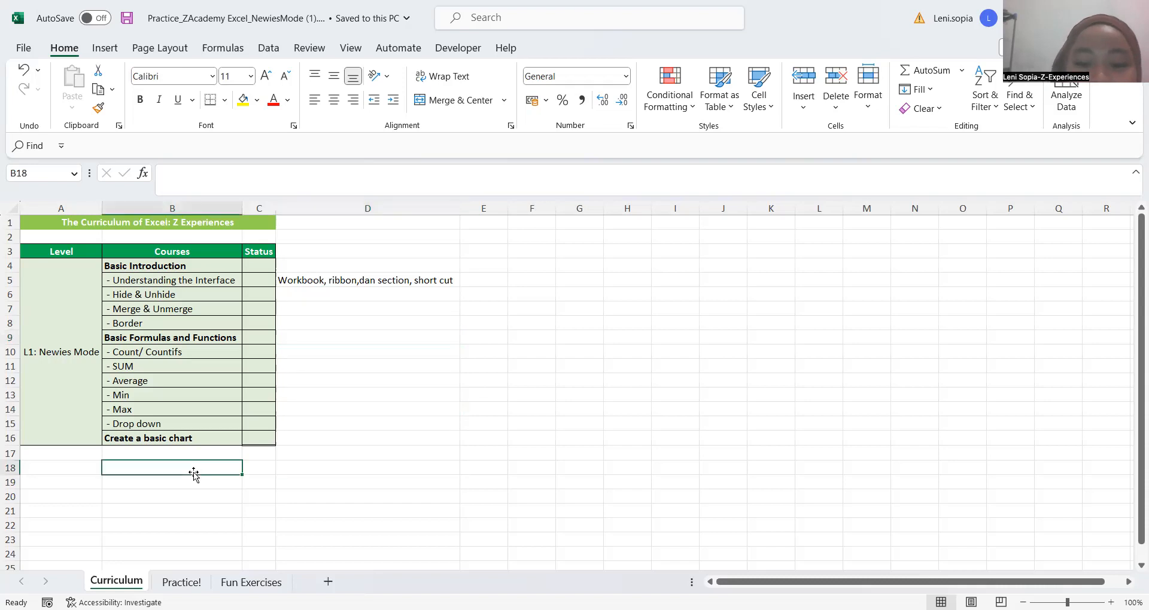
pyautogui.press('Left')
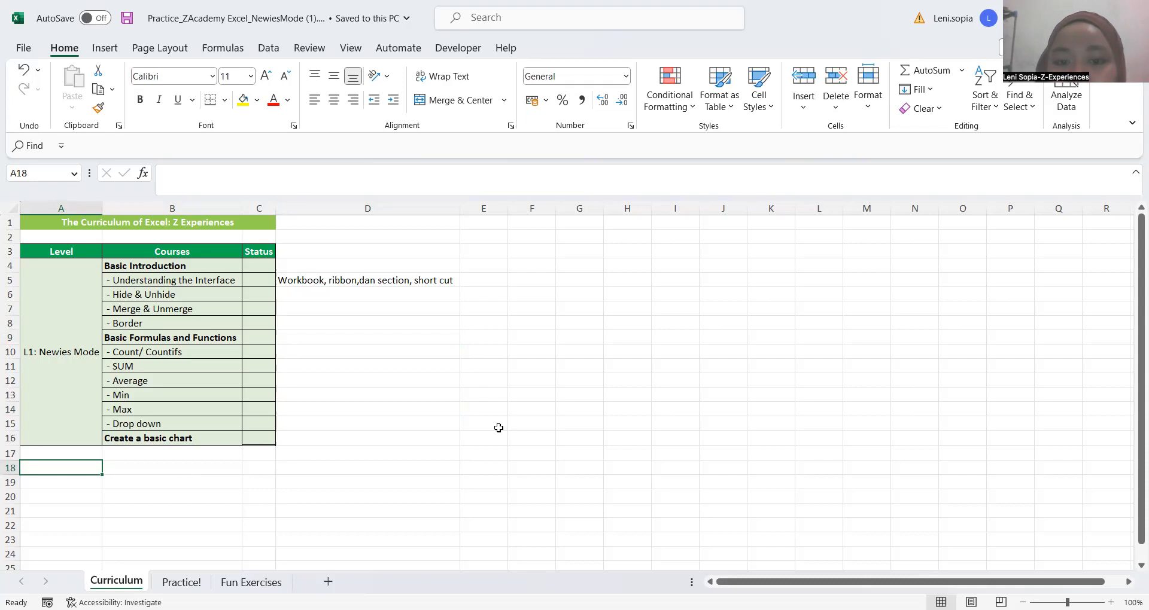
pyautogui.click(531, 410)
pyautogui.click(392, 337)
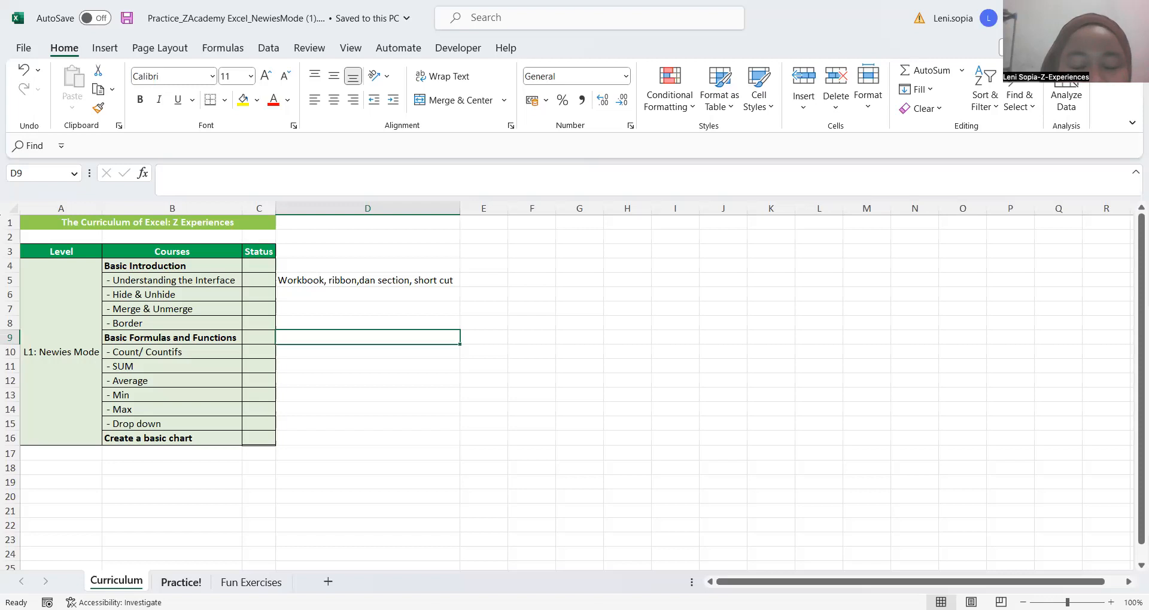
# Open the Practice! sheet to view the superstore sales report and its question table
pyautogui.click(181, 582)
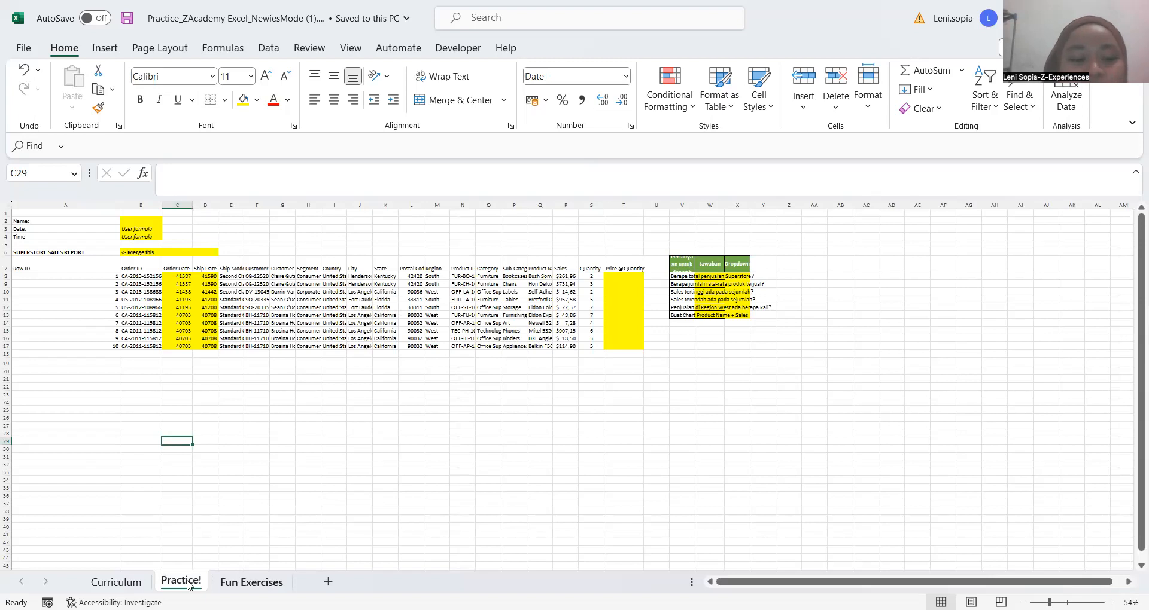
pyautogui.hotkey('ctrl', 'pagedown')
pyautogui.hotkey('ctrl', 'pageup')
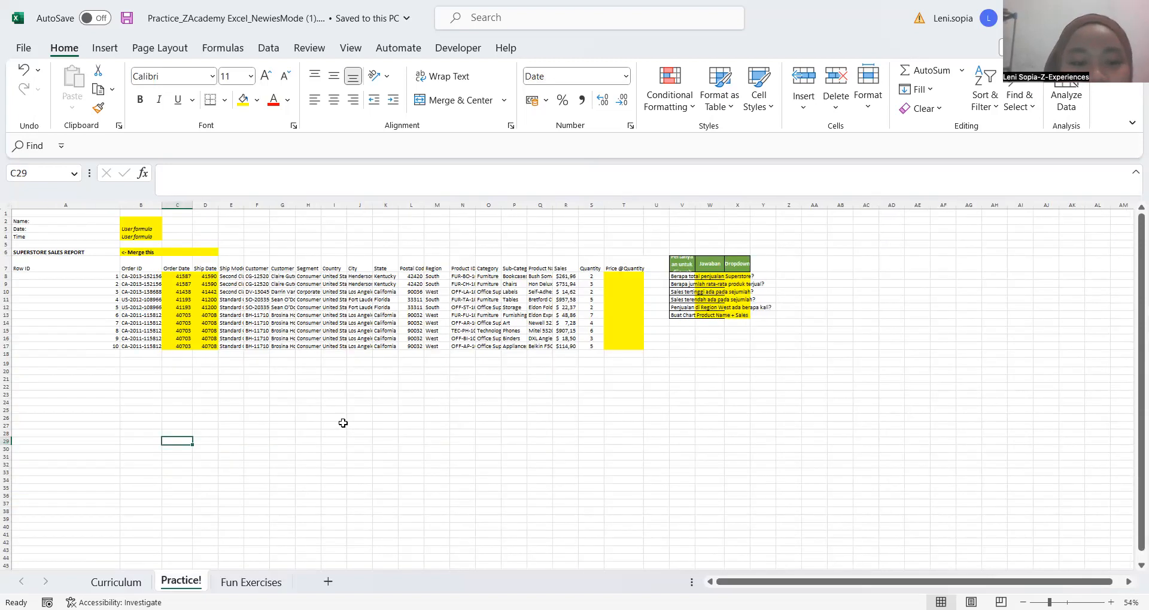
pyautogui.click(286, 386)
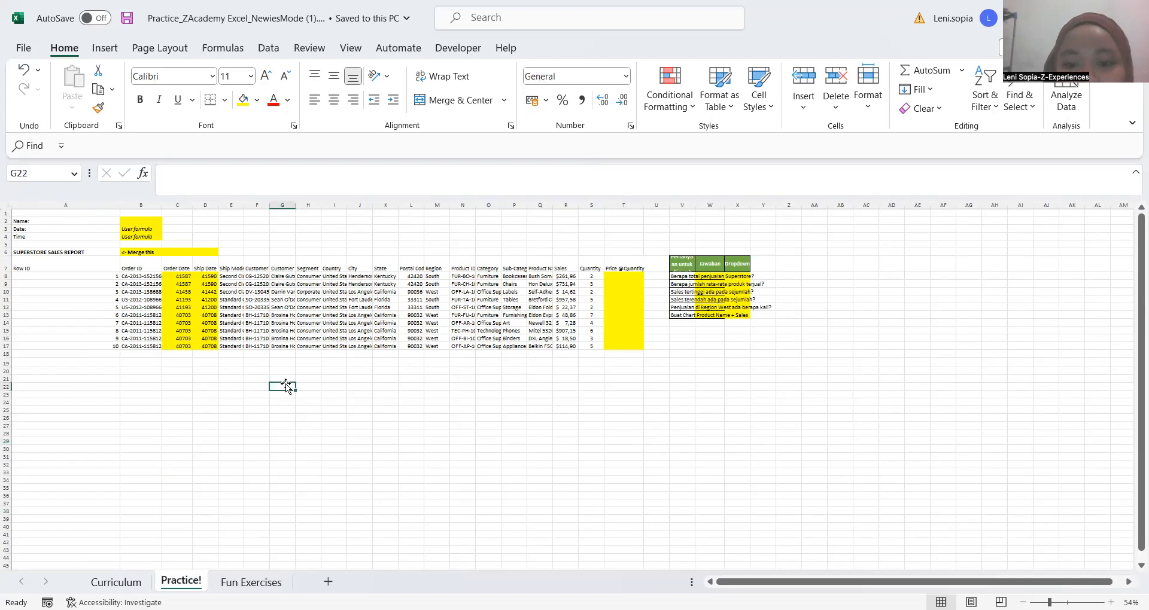
pyautogui.click(408, 361)
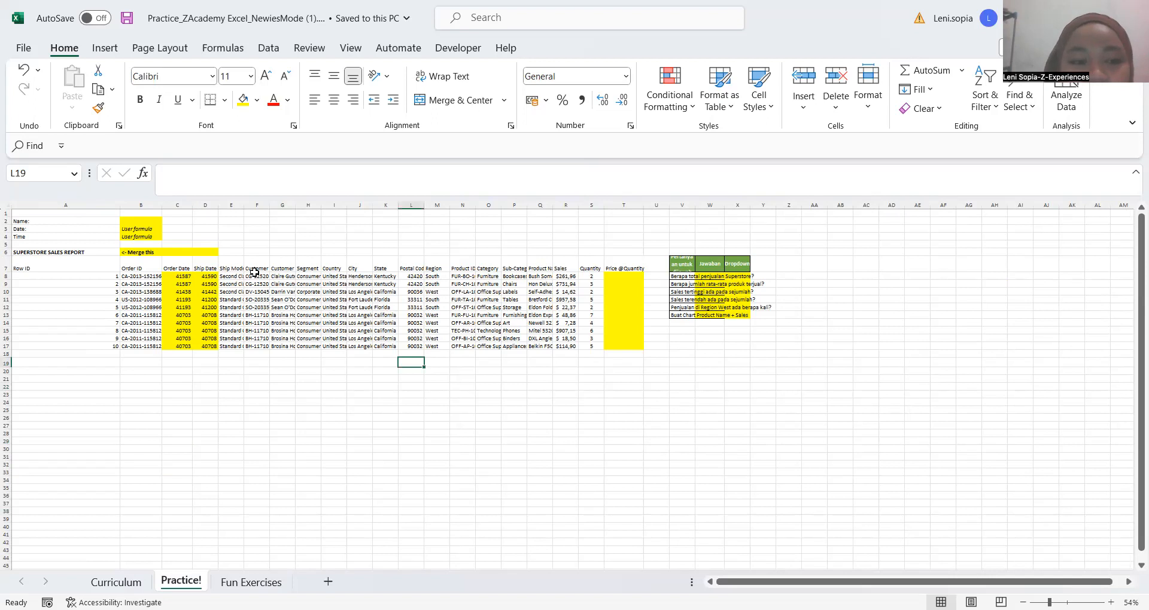
pyautogui.click(803, 155)
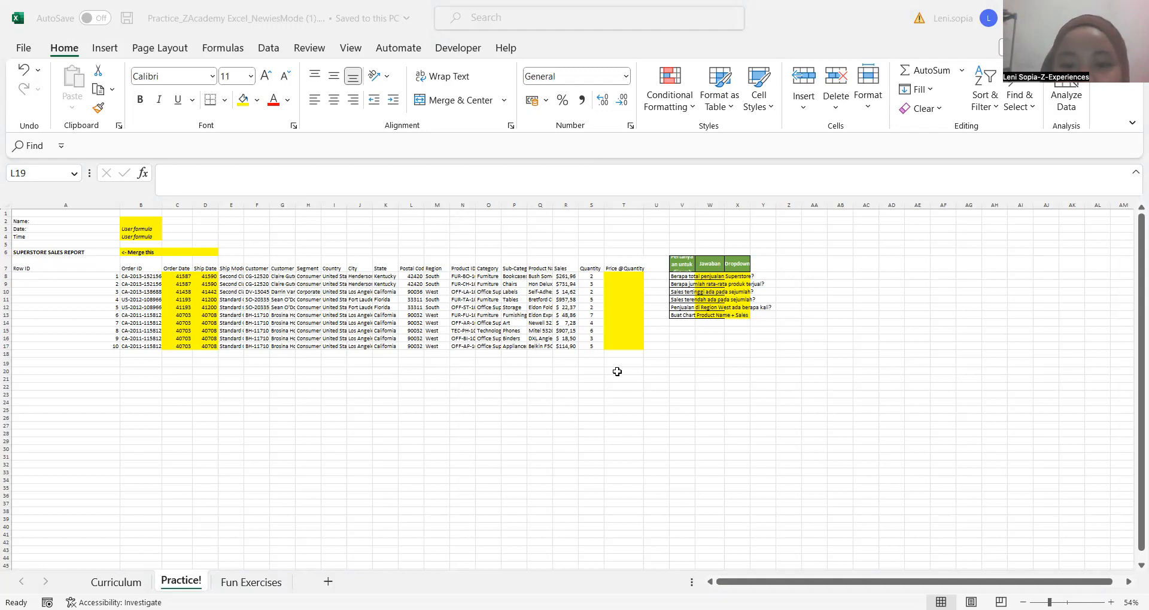
pyautogui.click(371, 365)
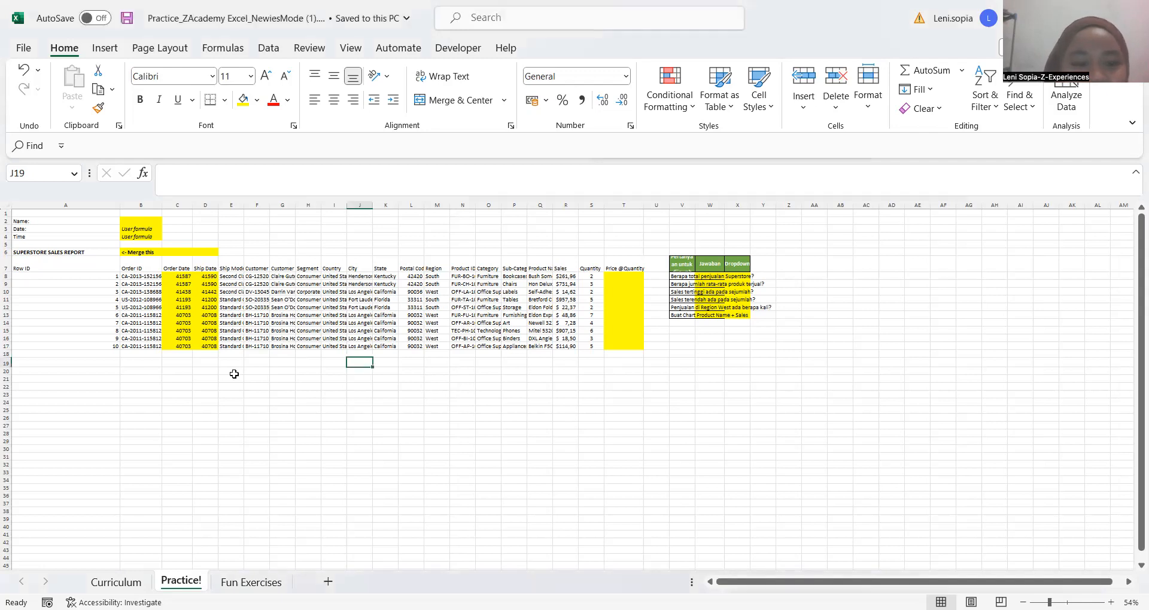
pyautogui.click(188, 371)
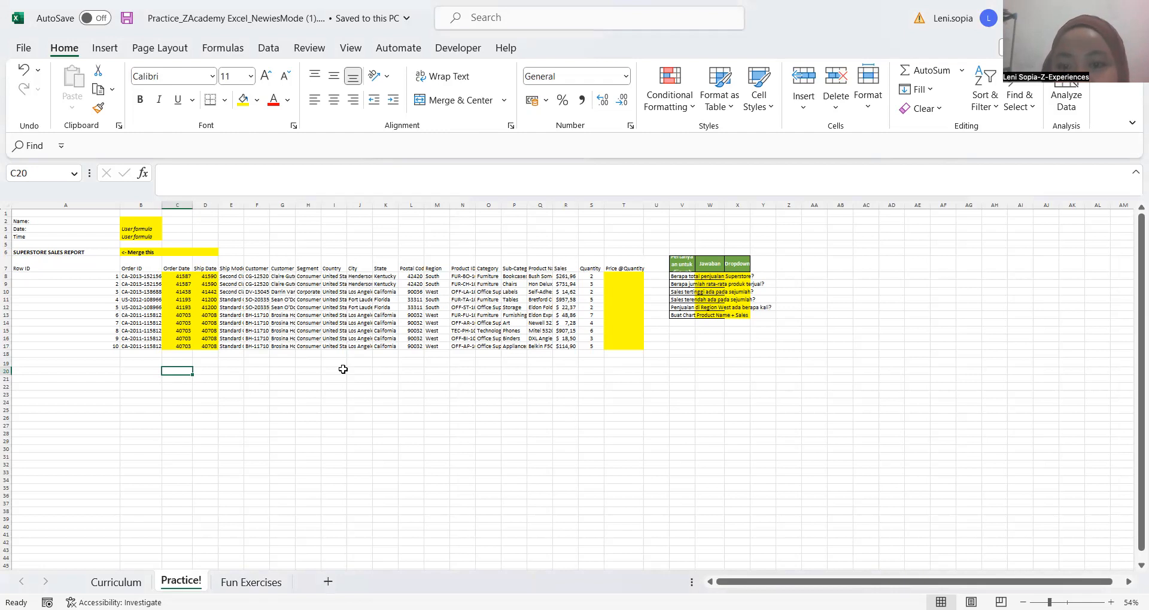
pyautogui.click(557, 424)
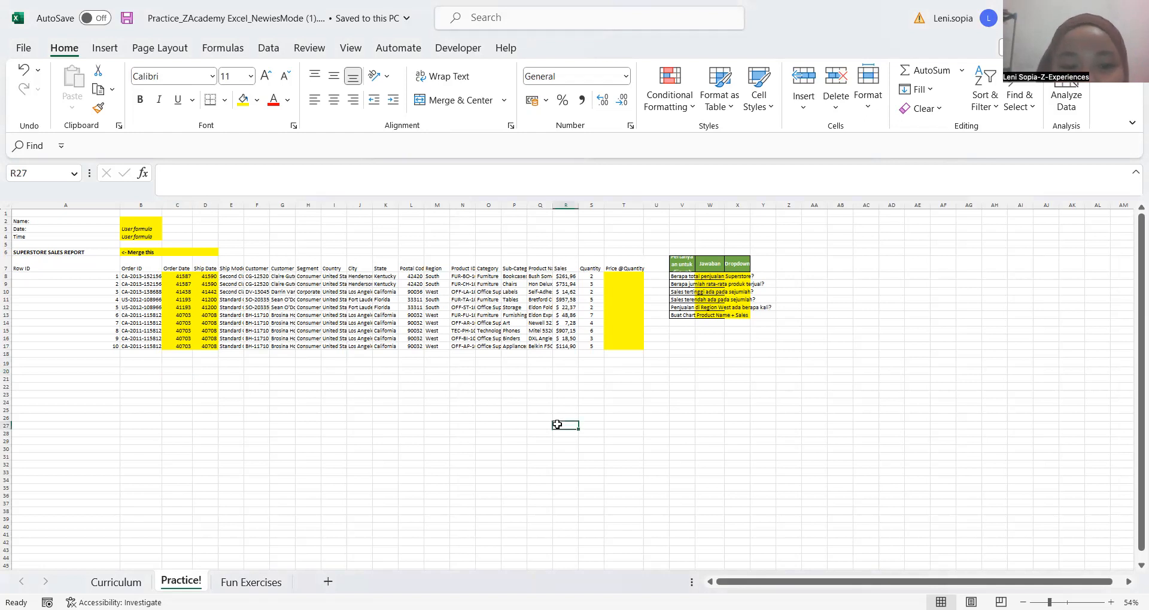
pyautogui.click(441, 394)
pyautogui.click(514, 401)
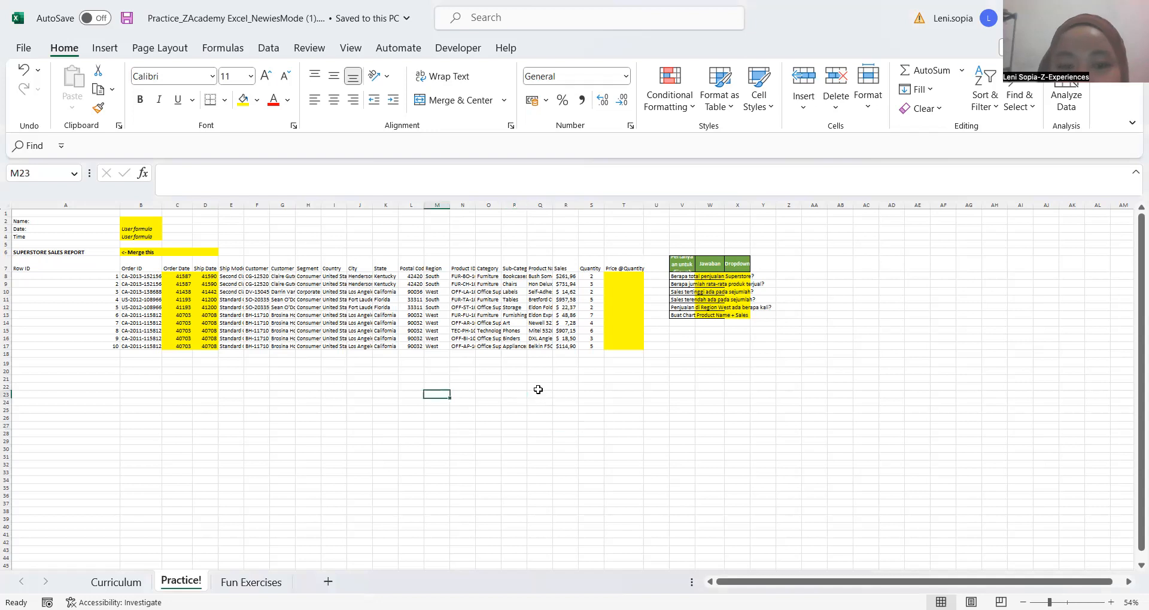
pyautogui.click(513, 386)
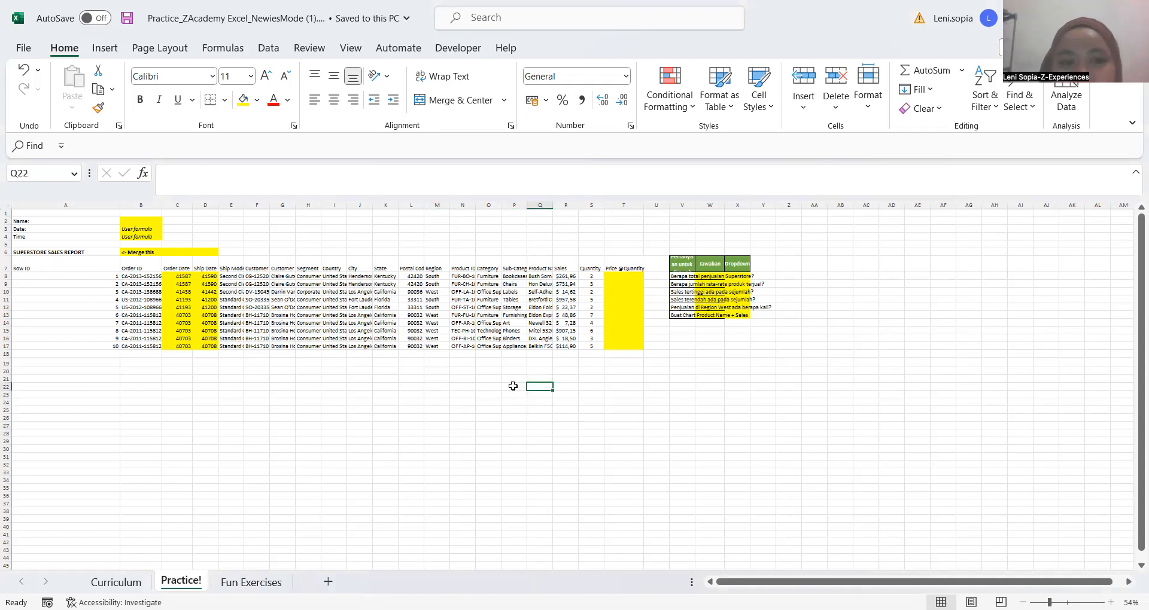
pyautogui.click(512, 388)
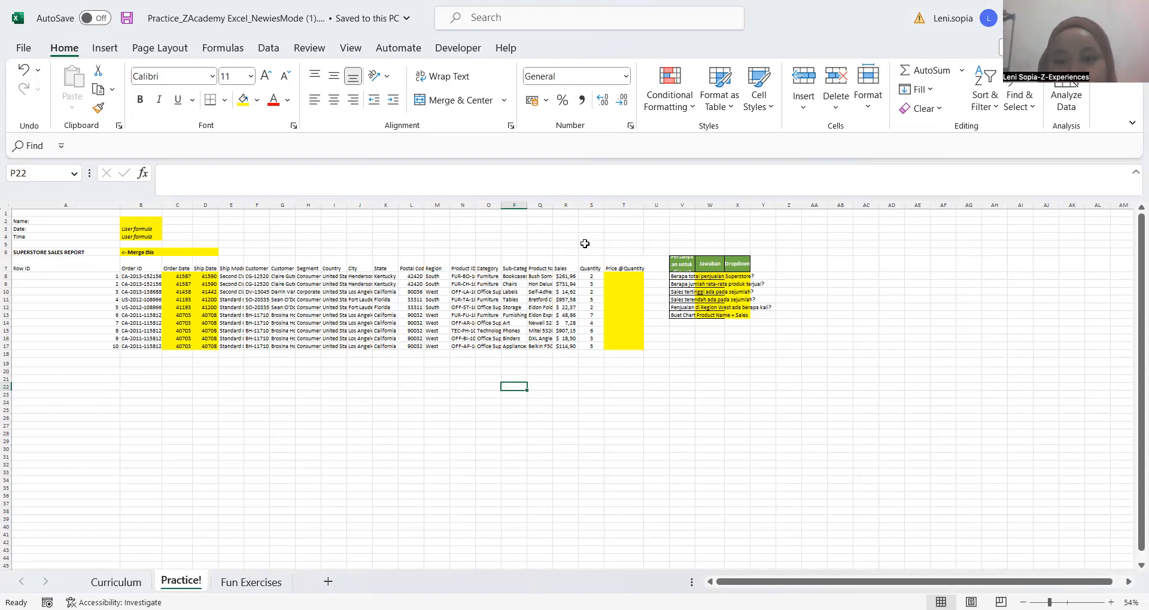
pyautogui.click(282, 377)
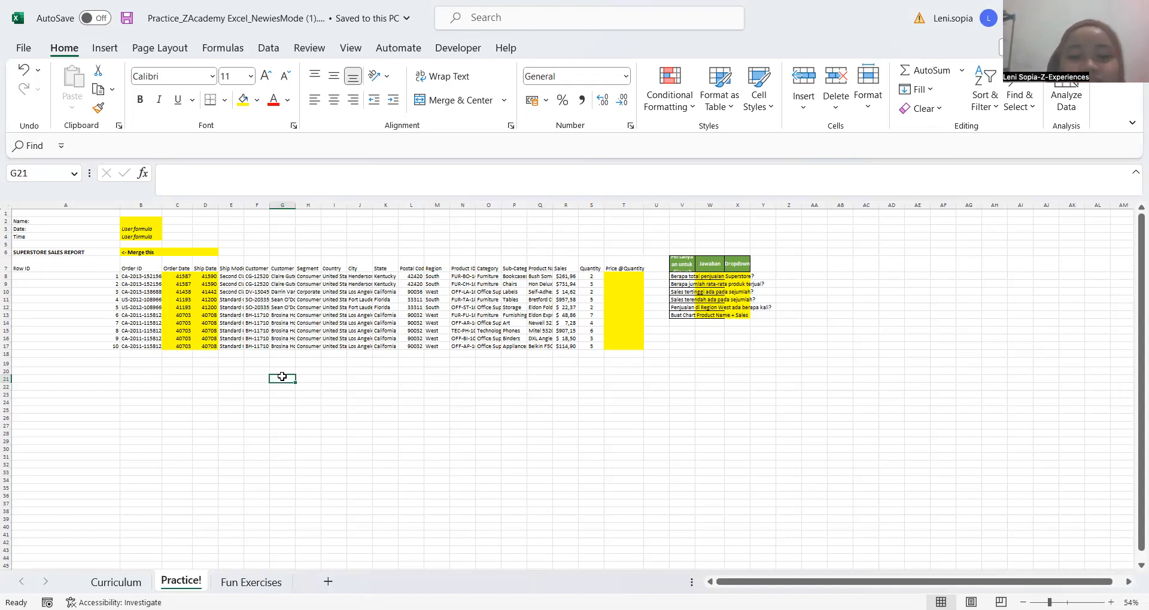
pyautogui.click(186, 390)
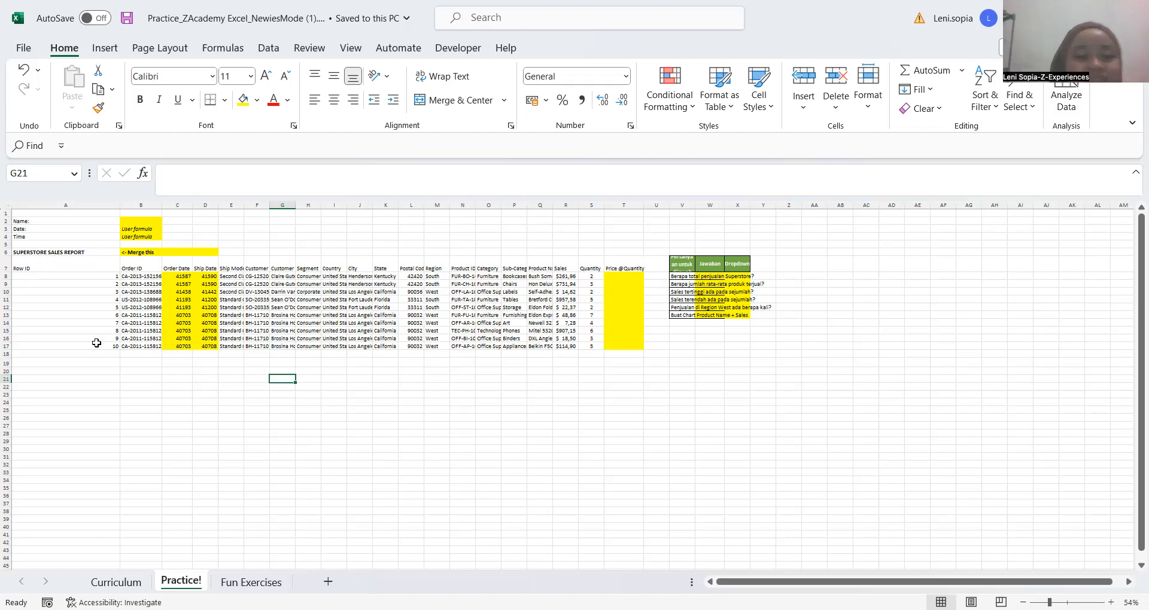
# Examine the Row ID column and the heading rows of the superstore sales report
pyautogui.click(64, 289)
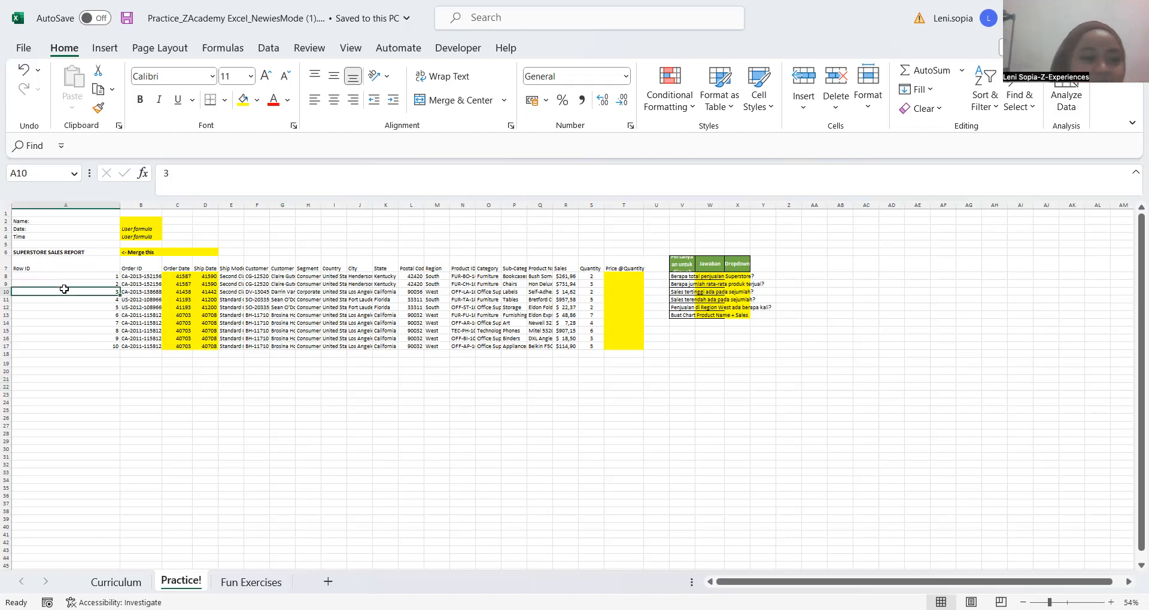
pyautogui.press('Up')
pyautogui.press('Up')
pyautogui.press('Up')
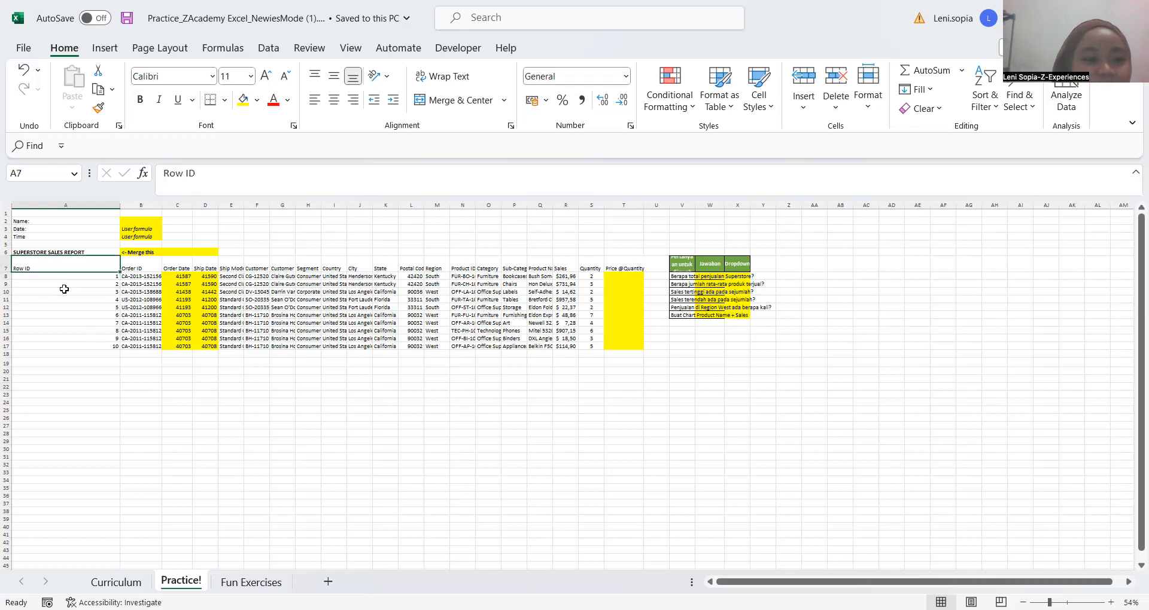
pyautogui.press('Up')
pyautogui.press('Up')
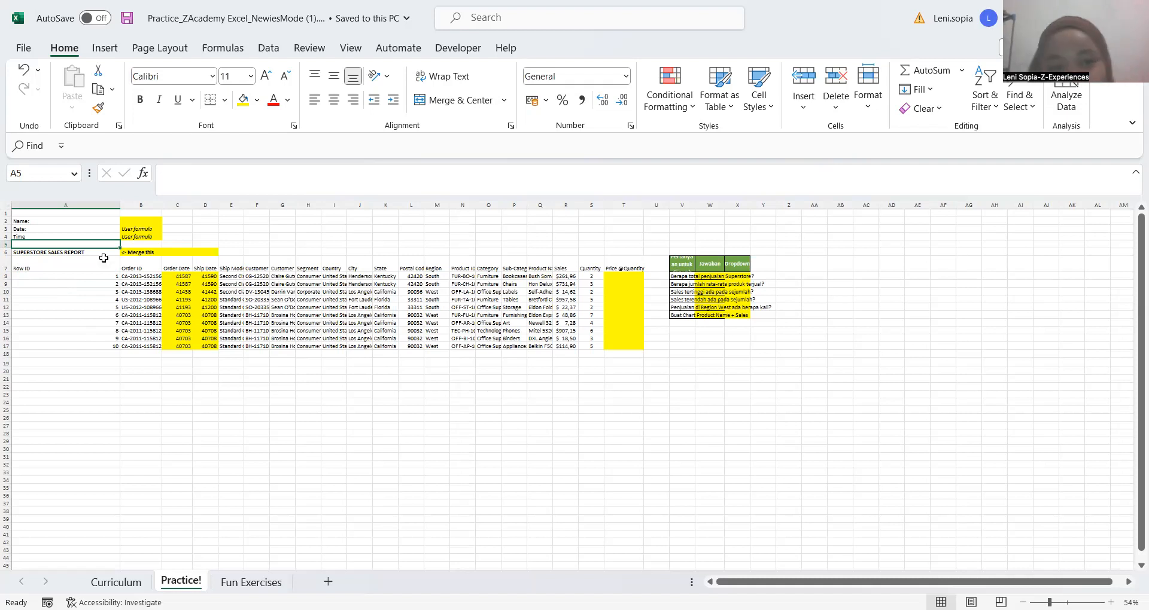
pyautogui.click(226, 502)
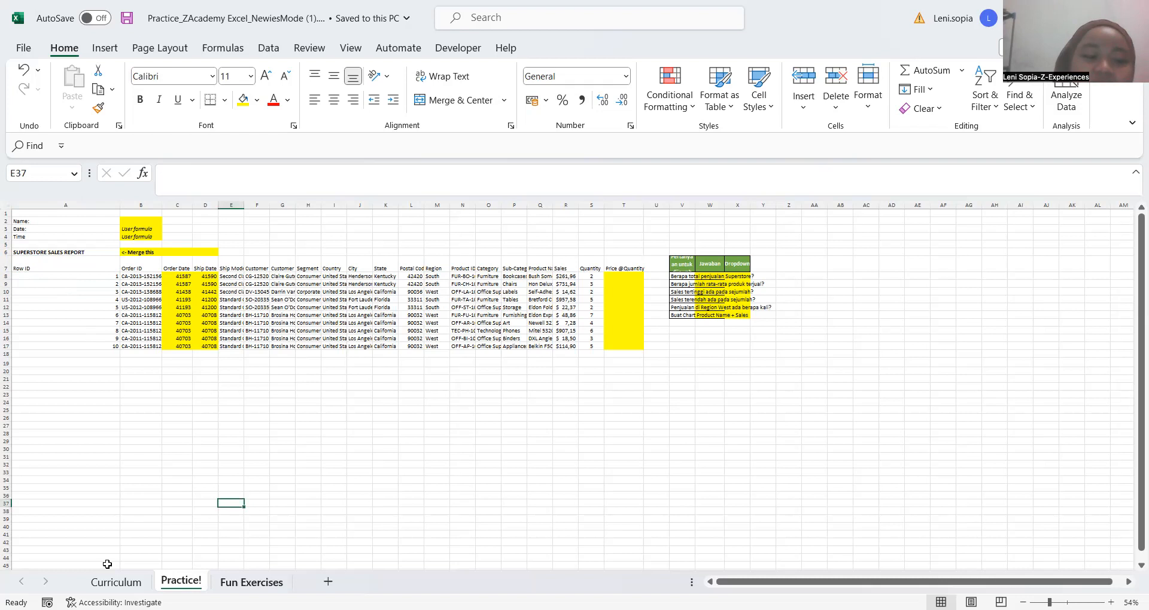
# View the Fun Exercises sheet and insert a blank worksheet in front of the Curriculum sheet
pyautogui.click(252, 583)
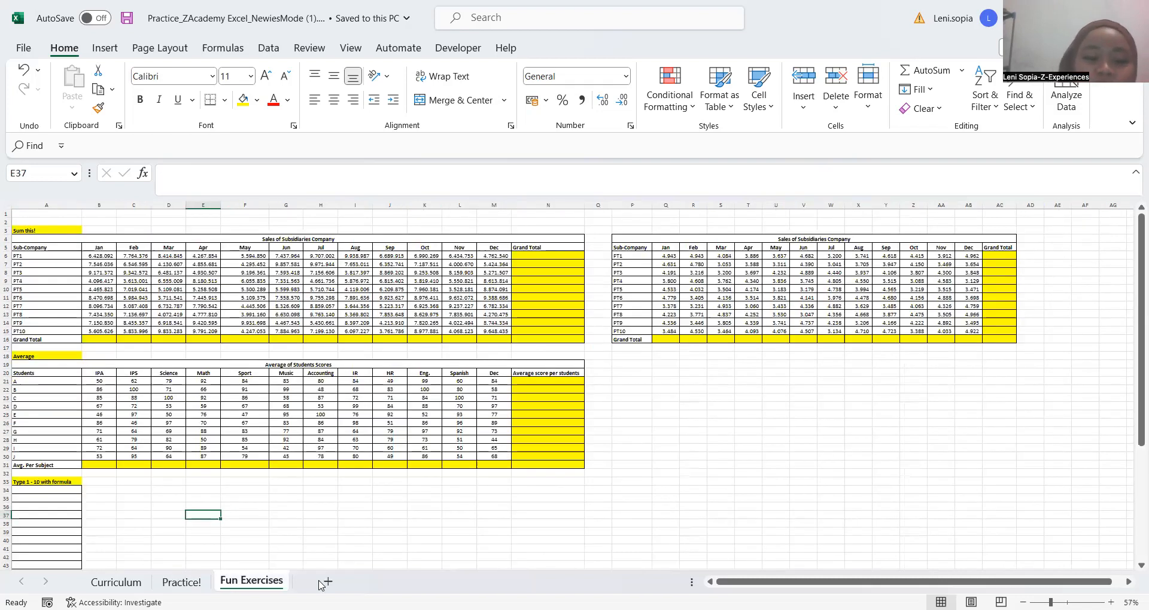
pyautogui.click(116, 582)
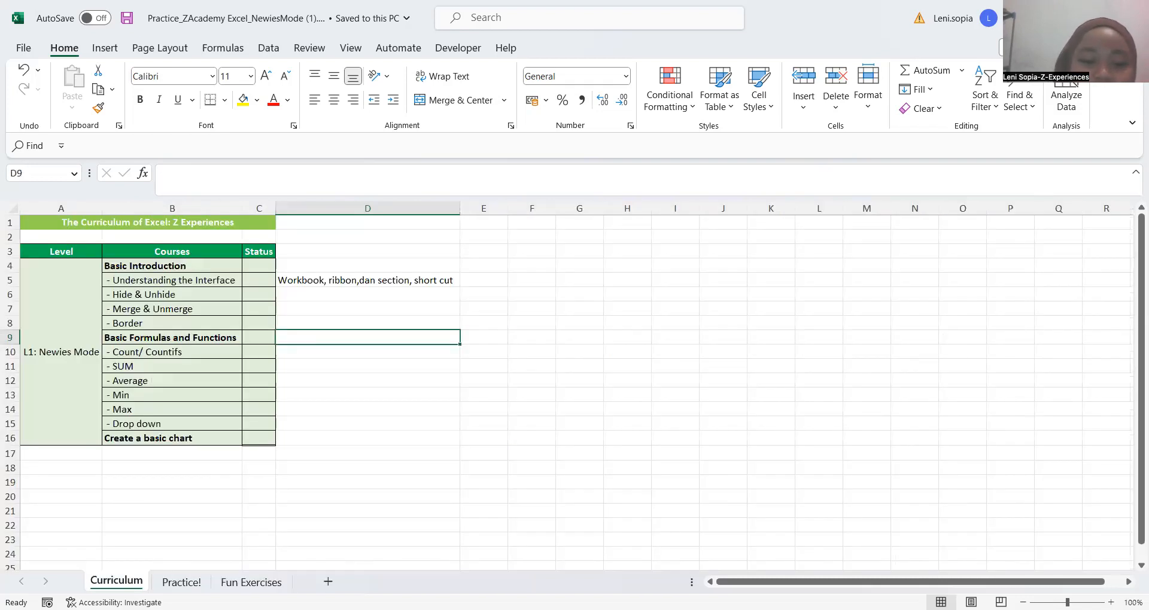
pyautogui.click(328, 582)
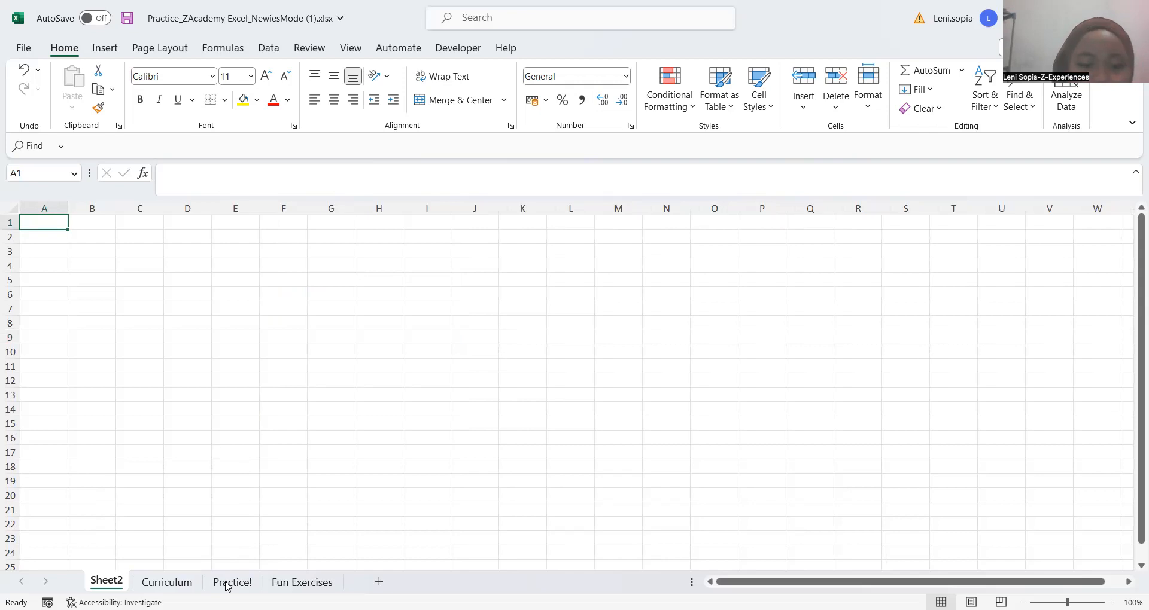
# Open the Practice! sheet and view the Insert and Page Layout ribbon commands before returning to the Home commands
pyautogui.click(187, 322)
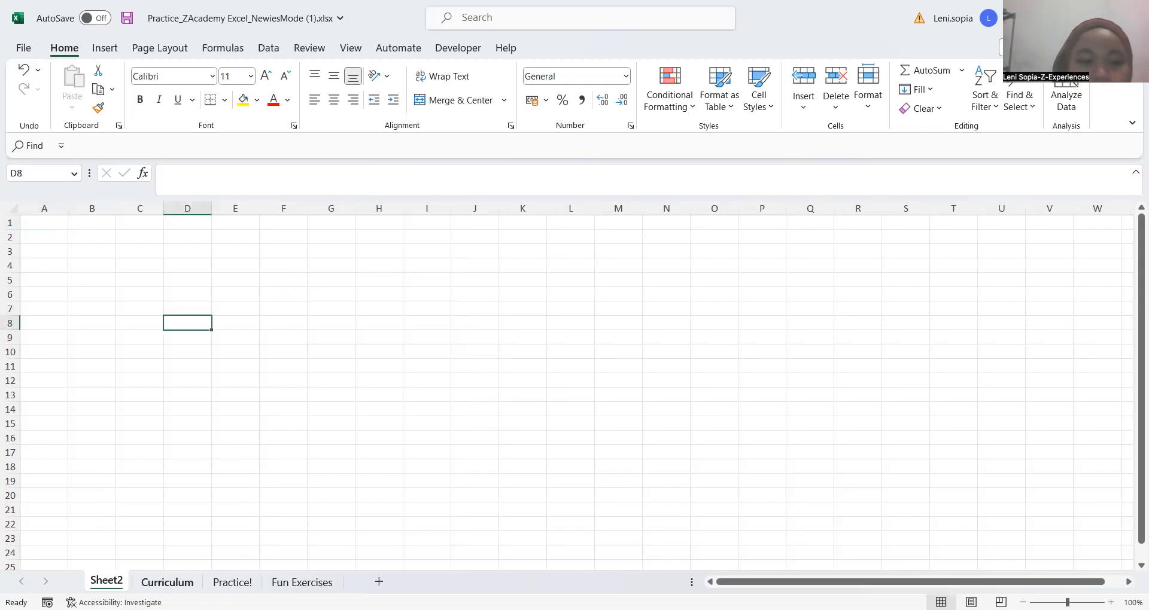
pyautogui.click(232, 582)
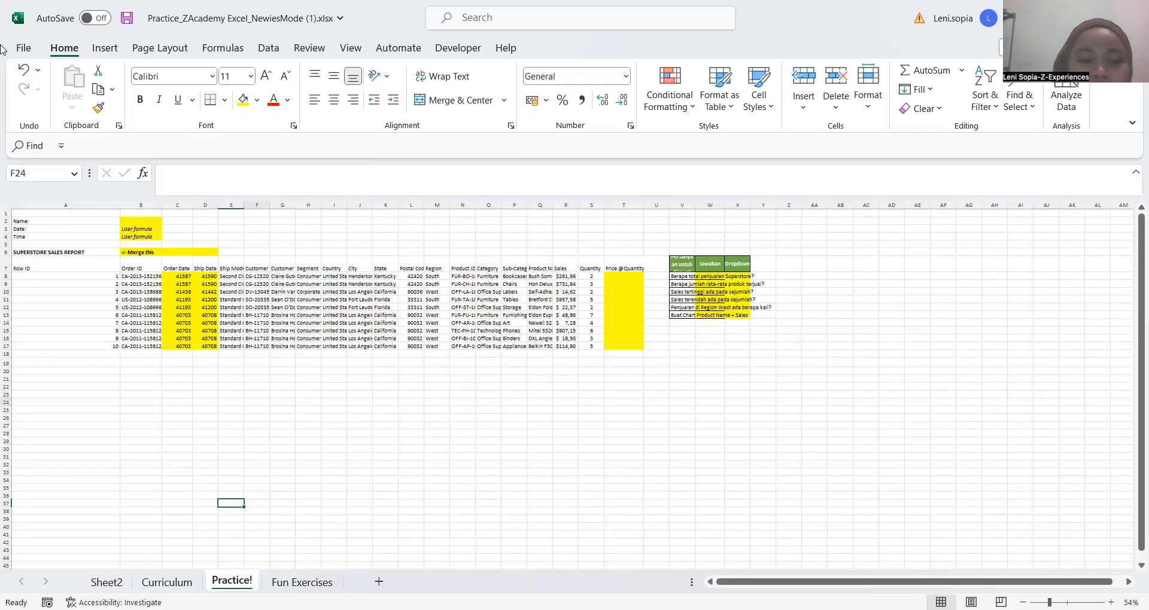
pyautogui.click(256, 403)
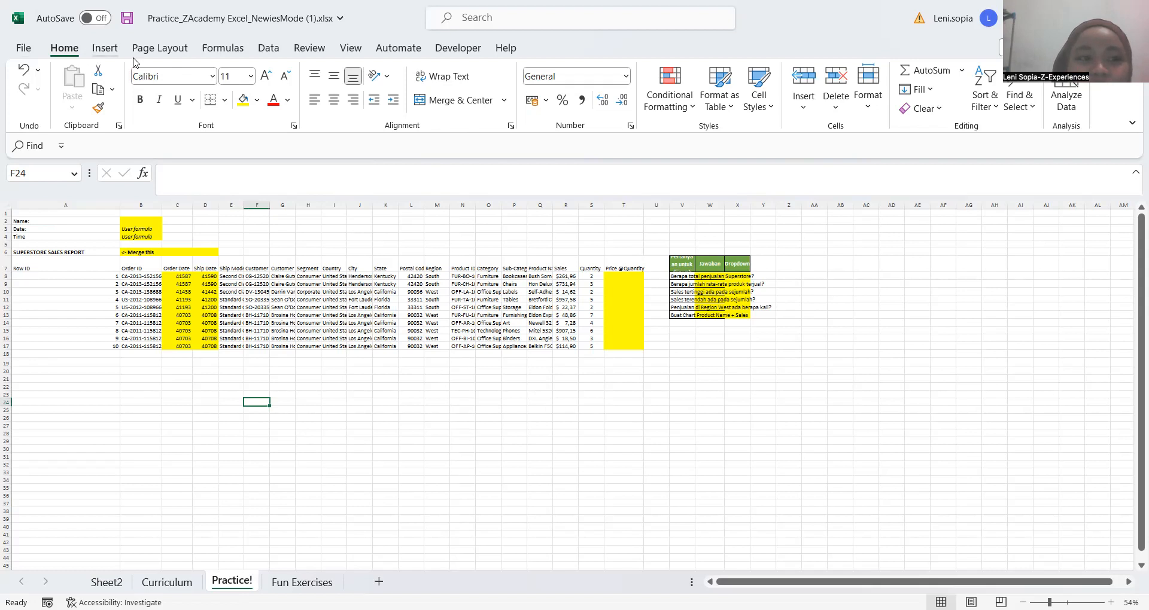
pyautogui.click(104, 47)
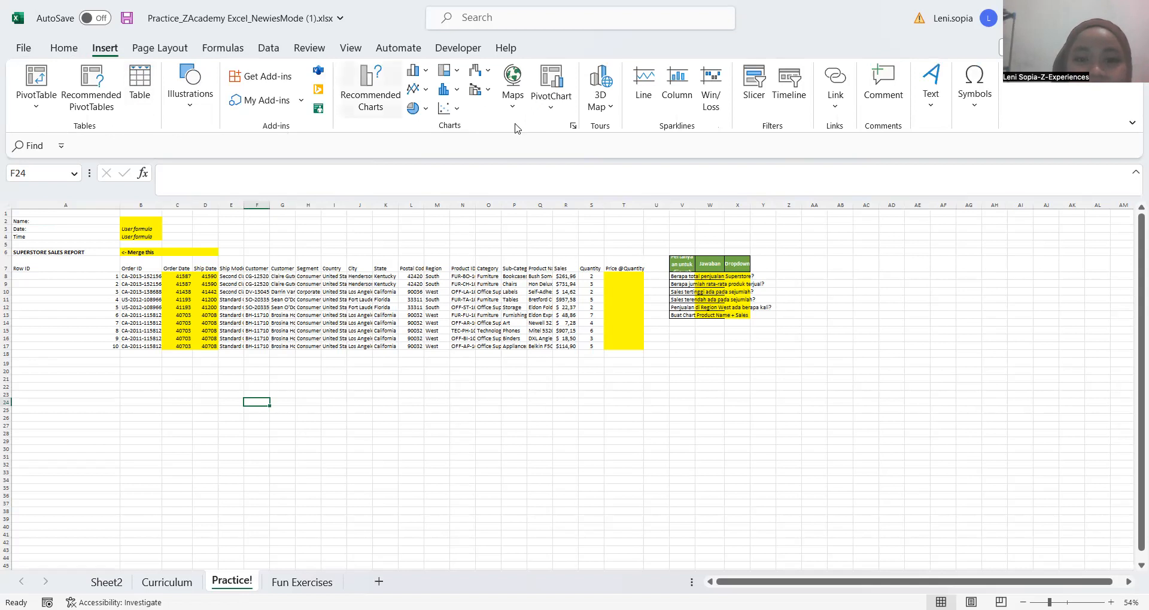
pyautogui.click(157, 47)
pyautogui.click(64, 50)
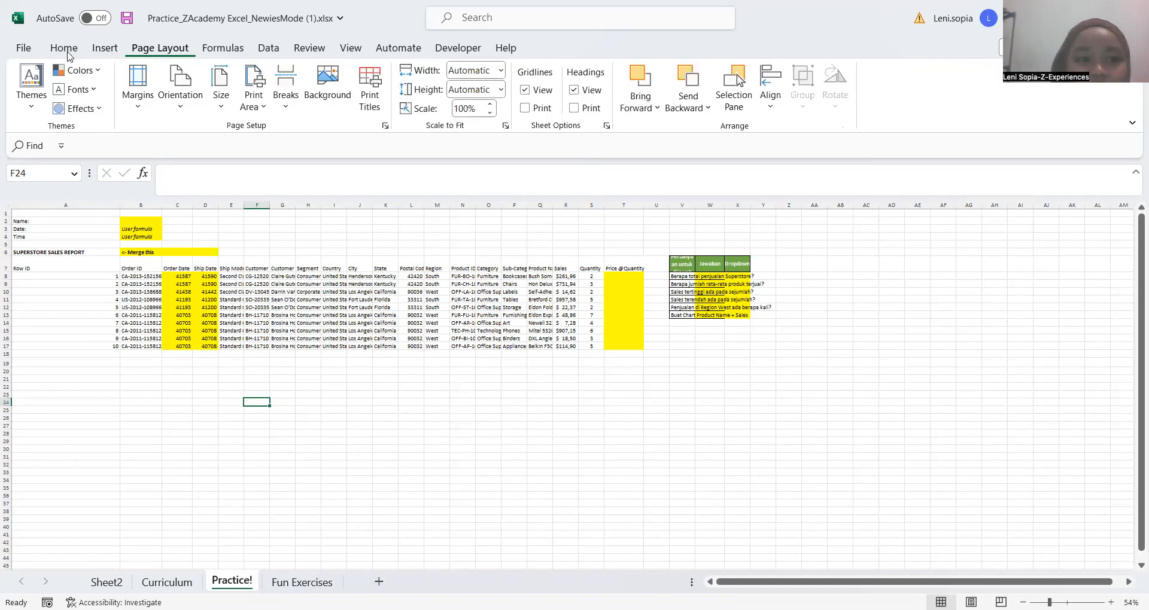
pyautogui.click(227, 242)
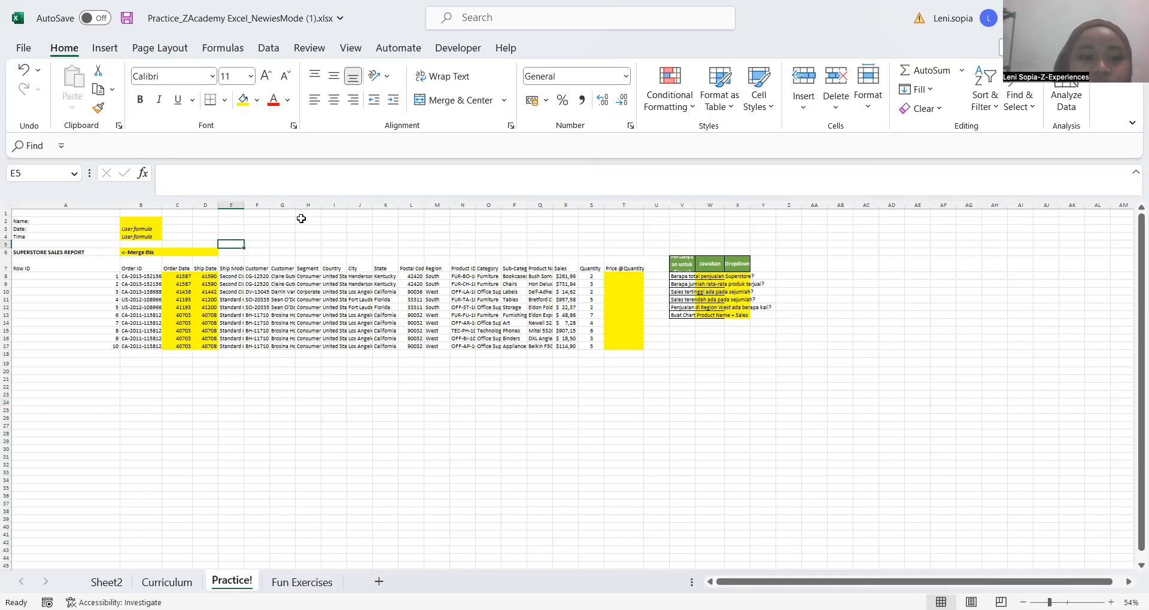
# Jump from cell D2 to the last columns of the Practice! sheet, return to column A and select cell A1
pyautogui.click(205, 221)
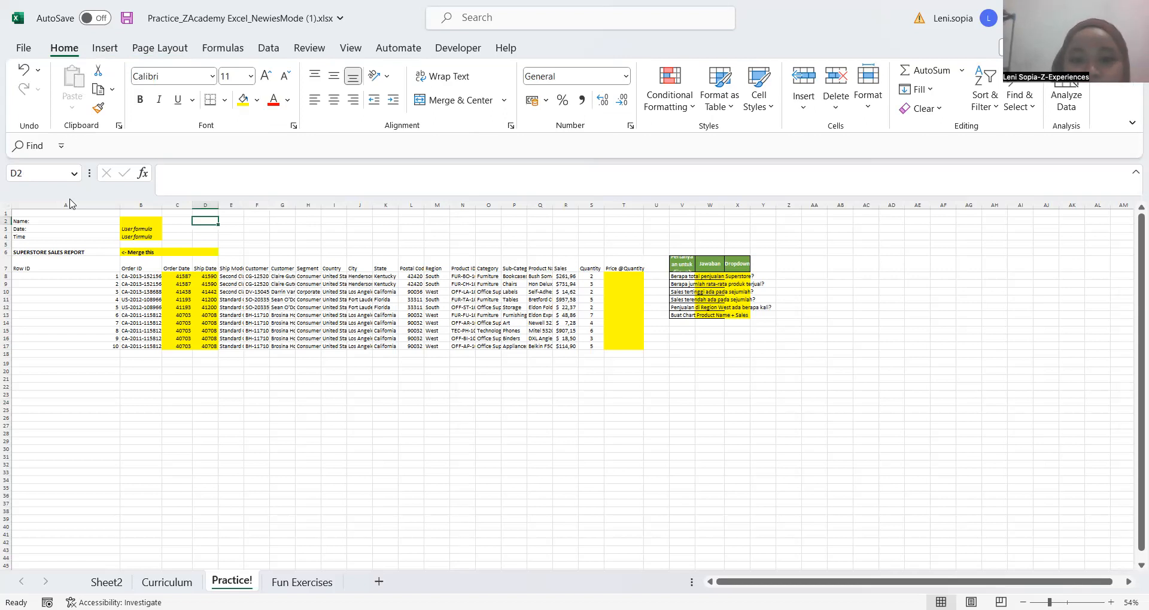
pyautogui.hotkey('ctrl', 'Right')
pyautogui.click(235, 241)
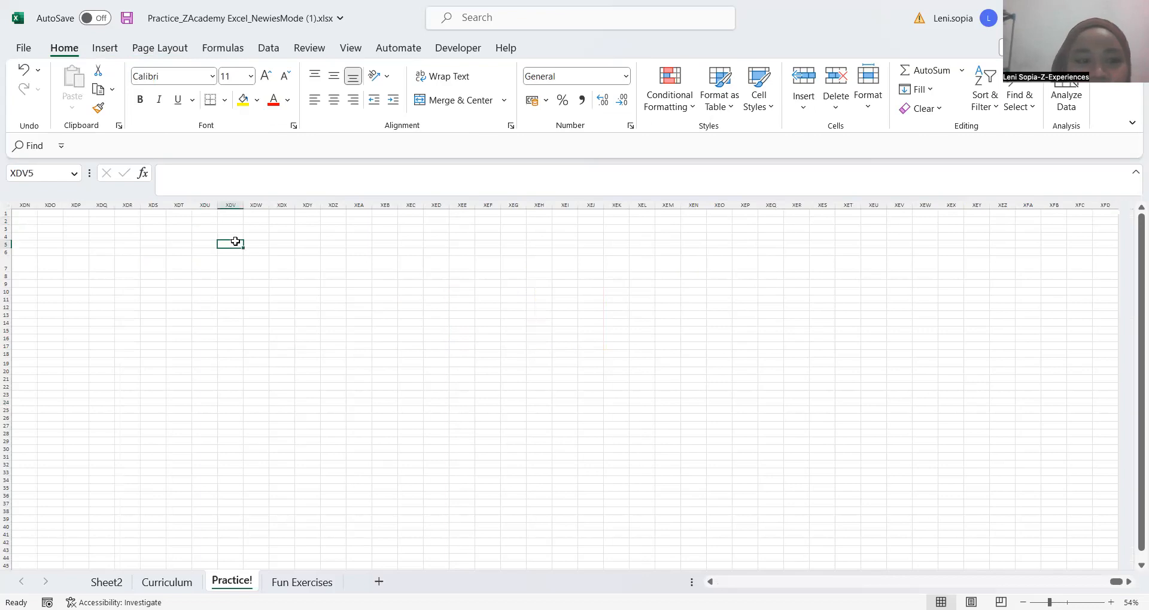
pyautogui.hotkey('ctrl', 'Left')
pyautogui.hotkey('ctrl', 'Up')
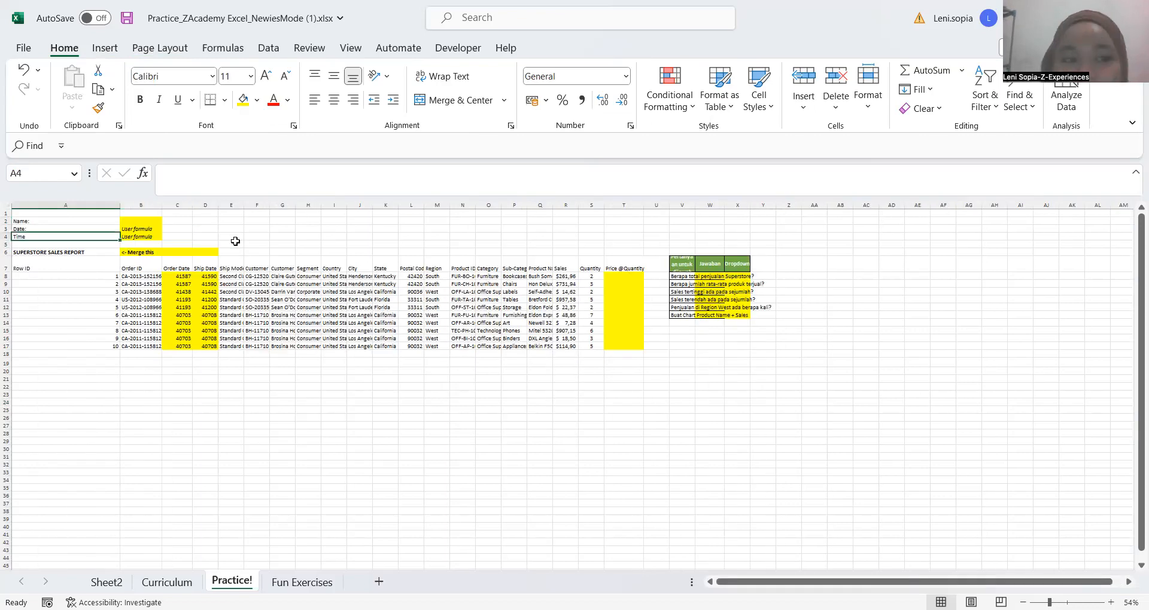
pyautogui.hotkey('ctrl', 'Up')
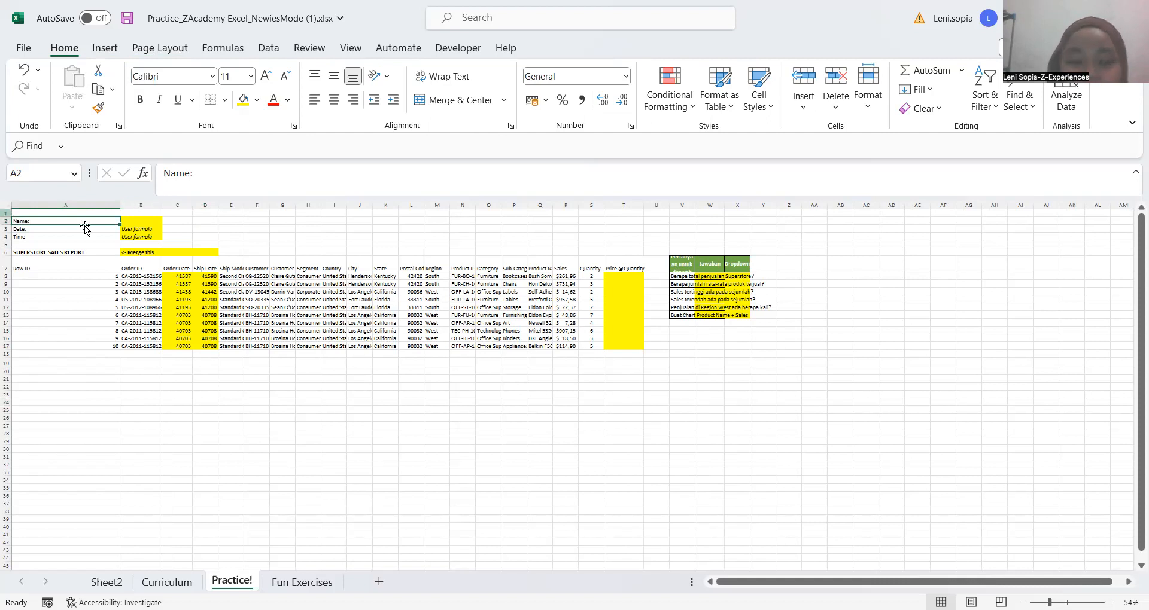
pyautogui.press('Up')
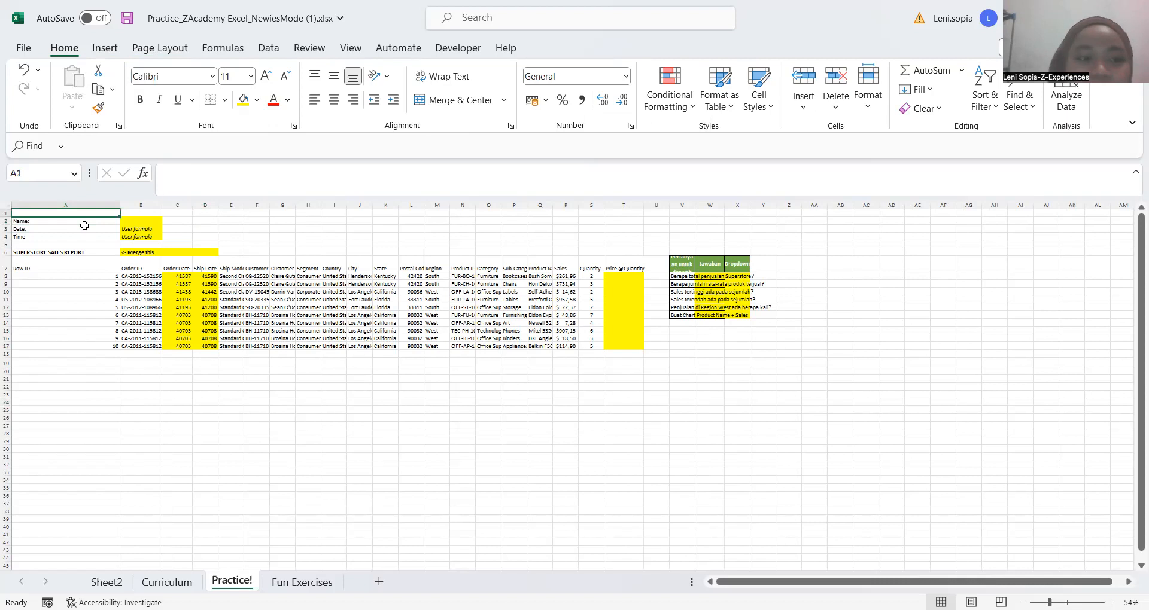
# Enter the sample text "cell" in cell C1 of the Practice! sheet
pyautogui.press('Right')
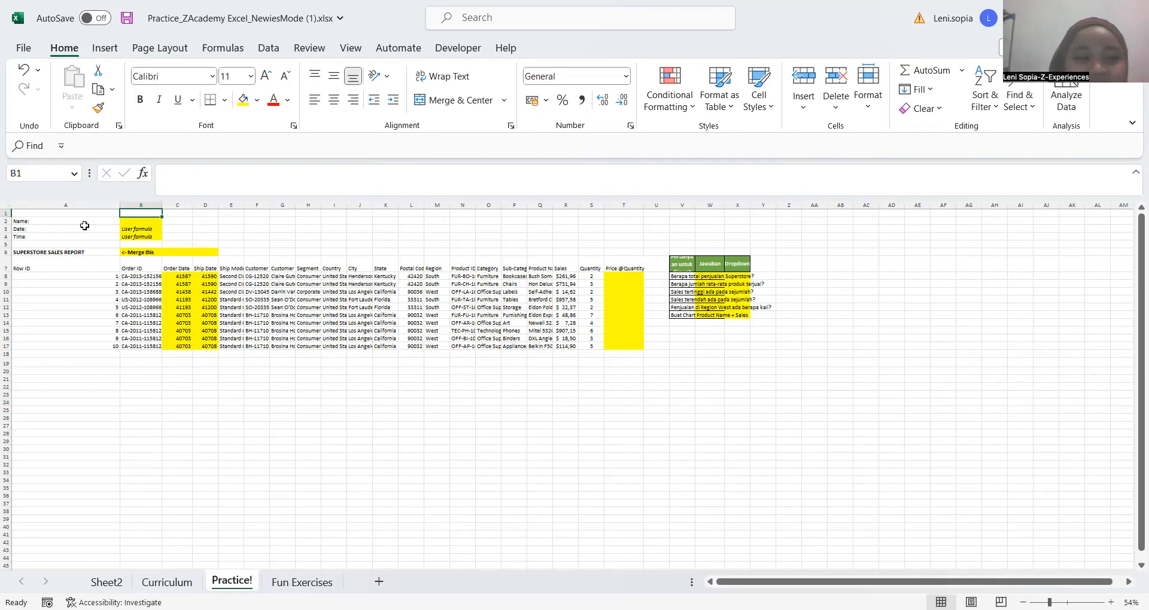
pyautogui.press('Right')
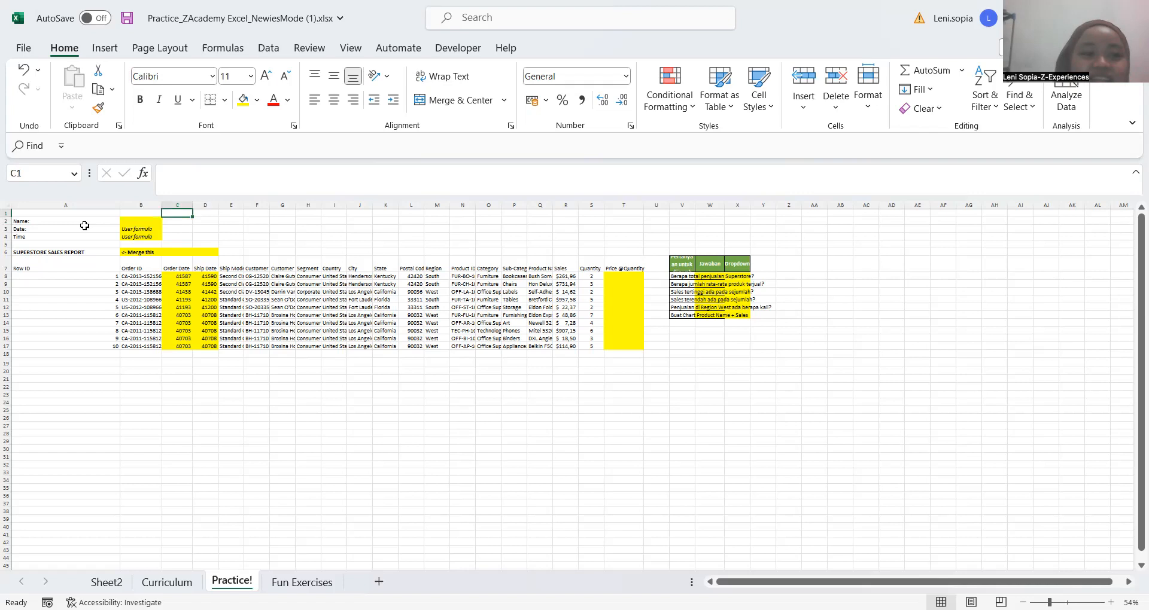
pyautogui.write('cell')
pyautogui.press('Return')
pyautogui.press('Up')
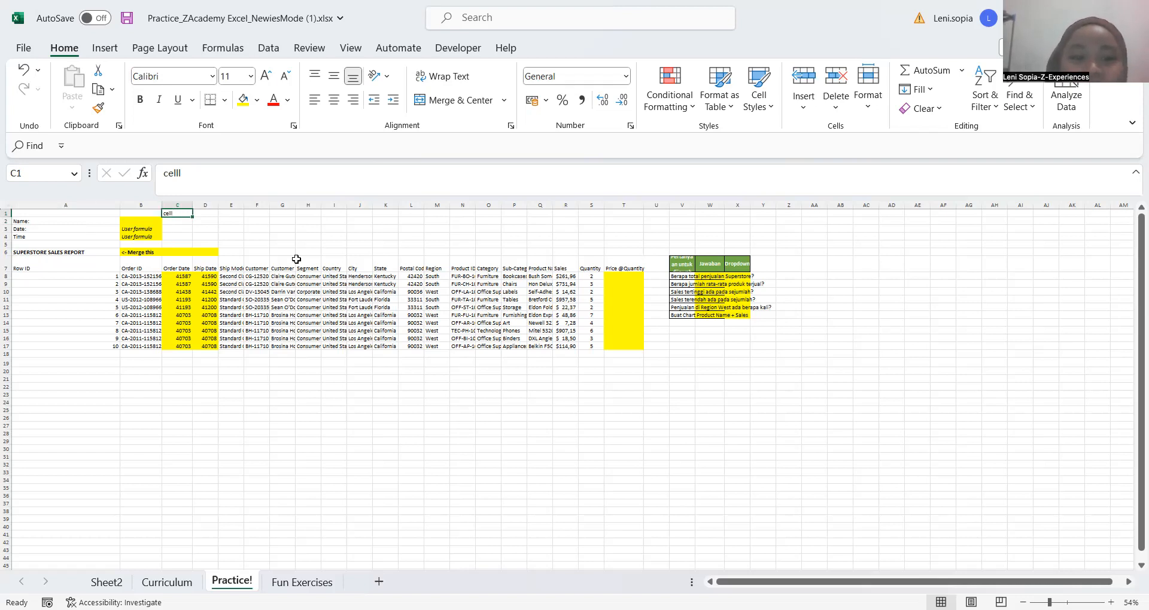
# Clear the sample text from cell C1 and select cell C2
pyautogui.click(308, 227)
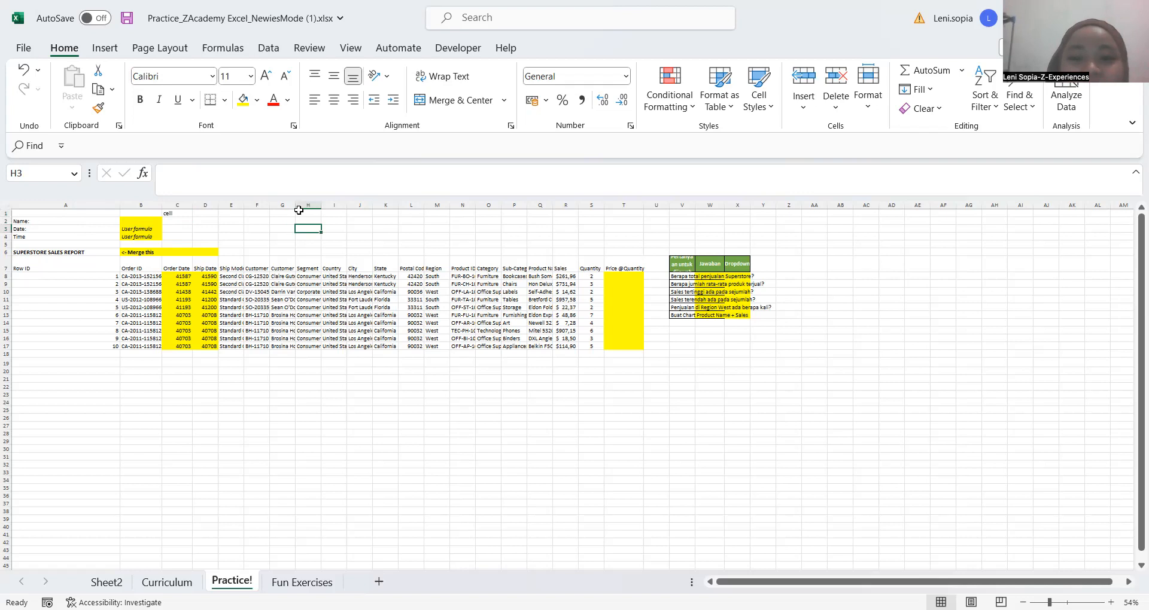
pyautogui.click(173, 227)
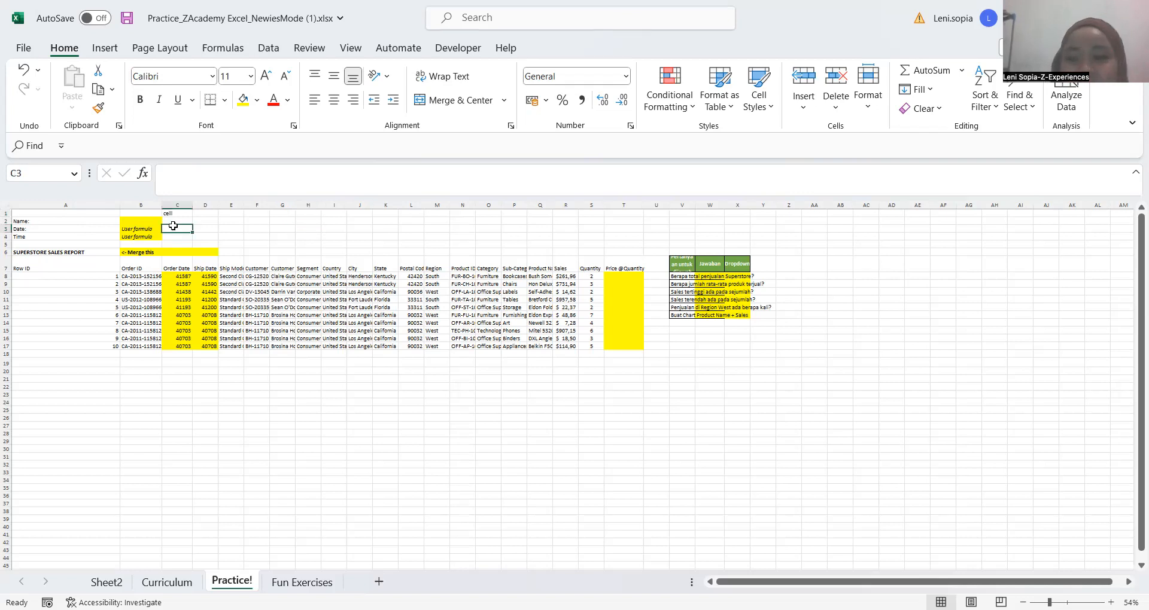
pyautogui.press('Up')
pyautogui.press('Up')
pyautogui.press('Delete')
pyautogui.press('Down')
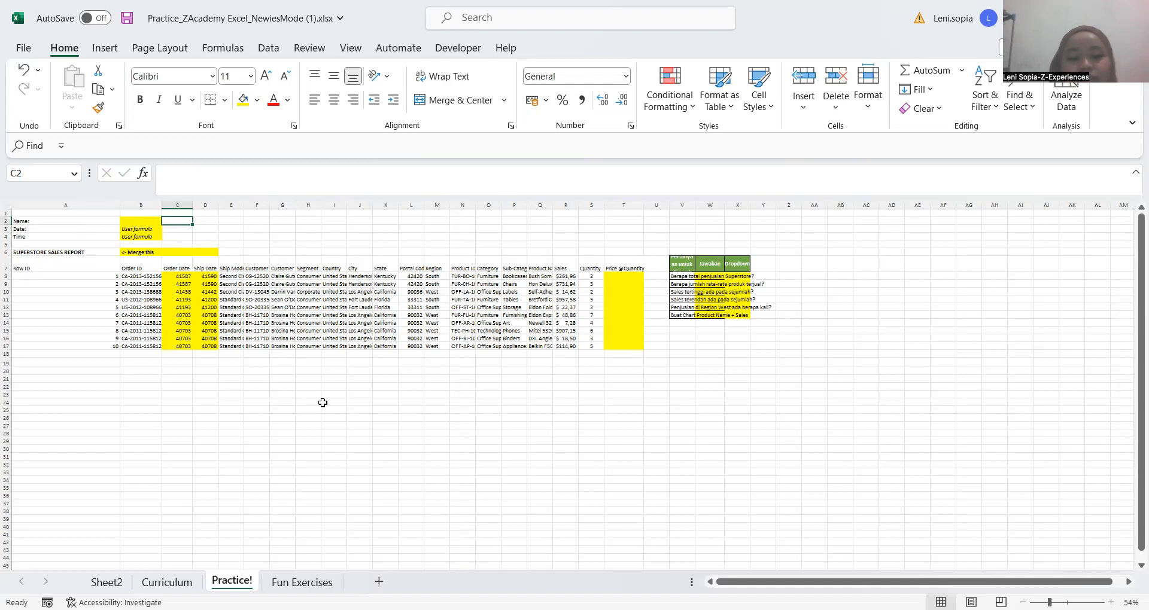
# Switch to Fun Exercises, back through Practice! to Curriculum, and return to the Practice! sheet
pyautogui.click(318, 442)
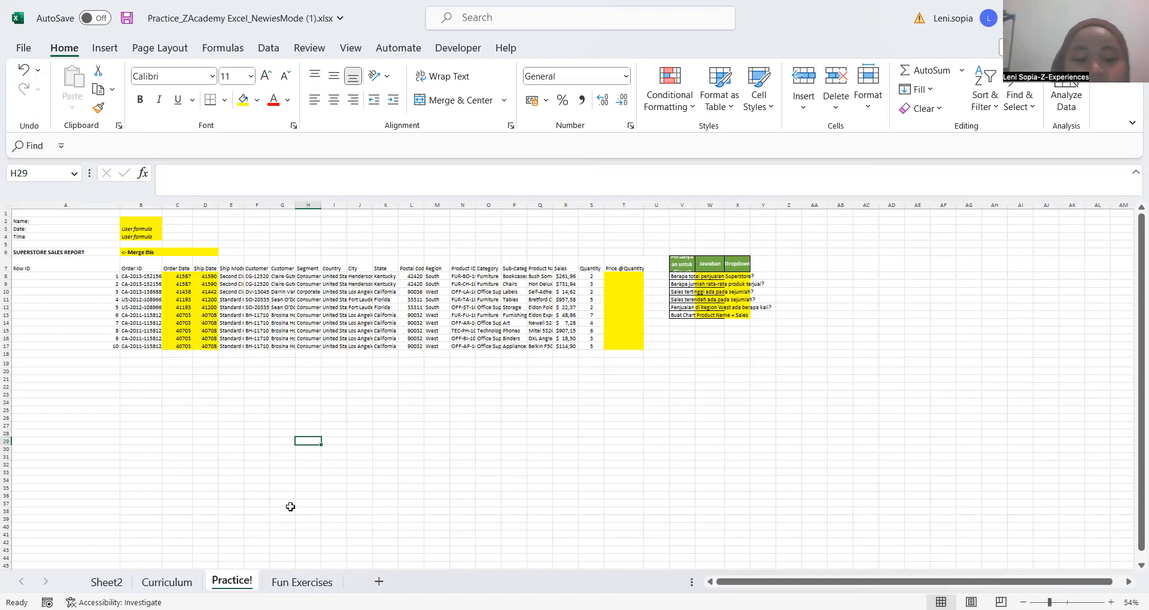
pyautogui.hotkey('ctrl', 'pagedown')
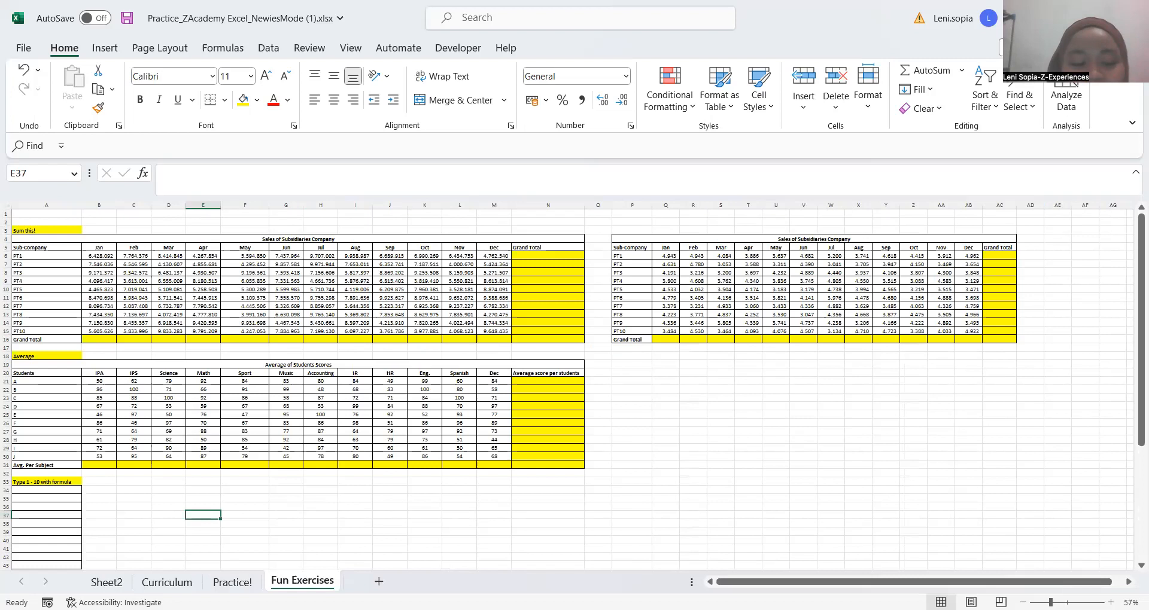
pyautogui.hotkey('ctrl', 'pageup')
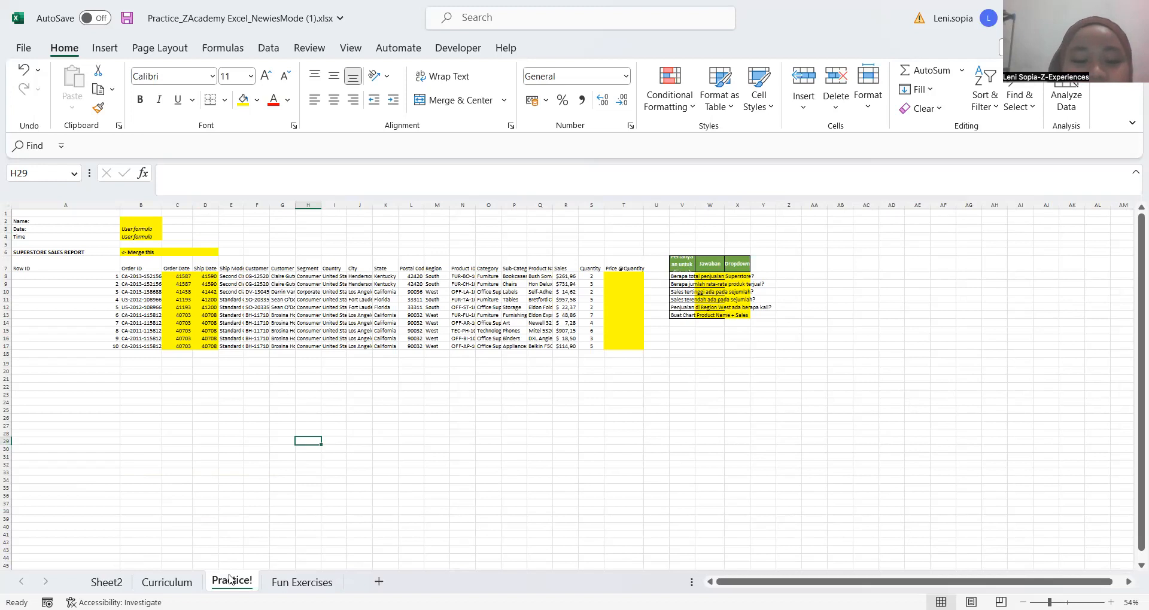
pyautogui.hotkey('ctrl', 'pageup')
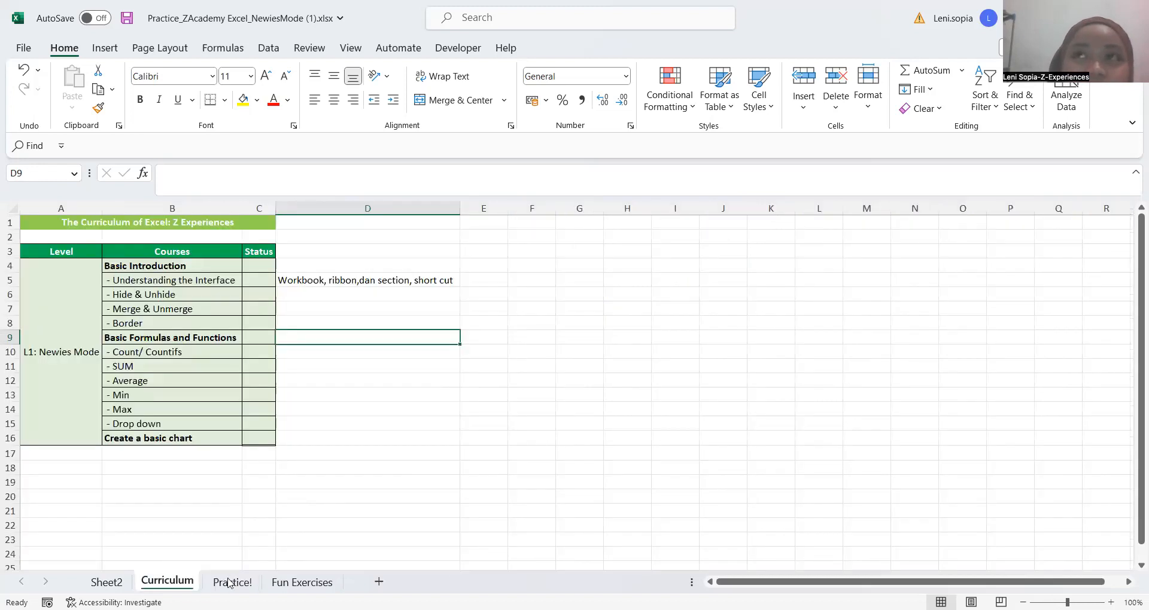
pyautogui.click(230, 583)
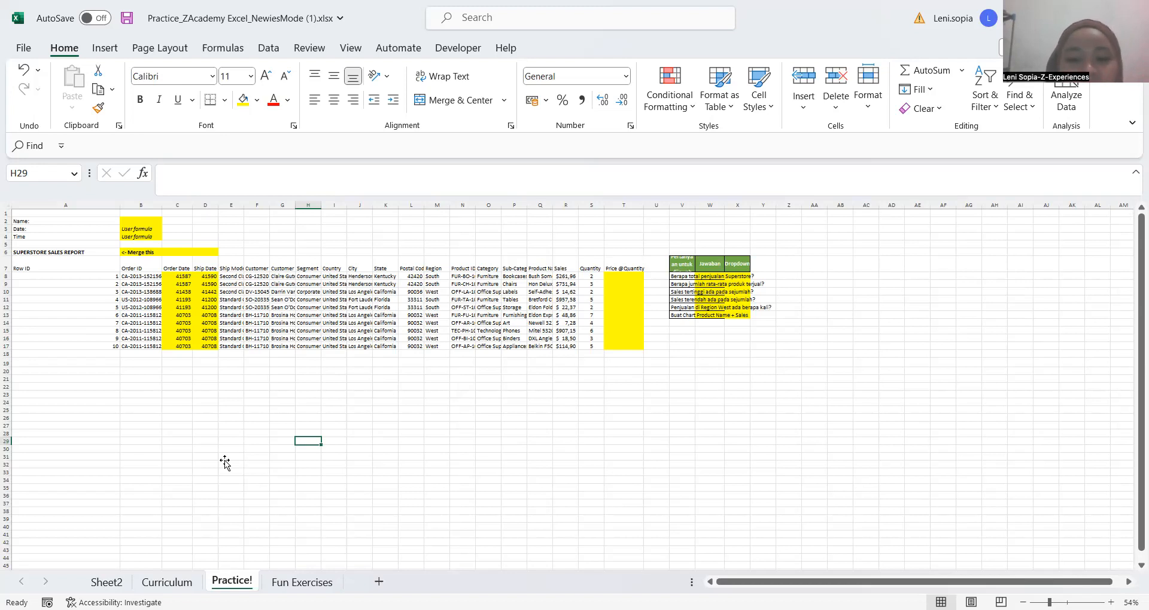
pyautogui.click(216, 427)
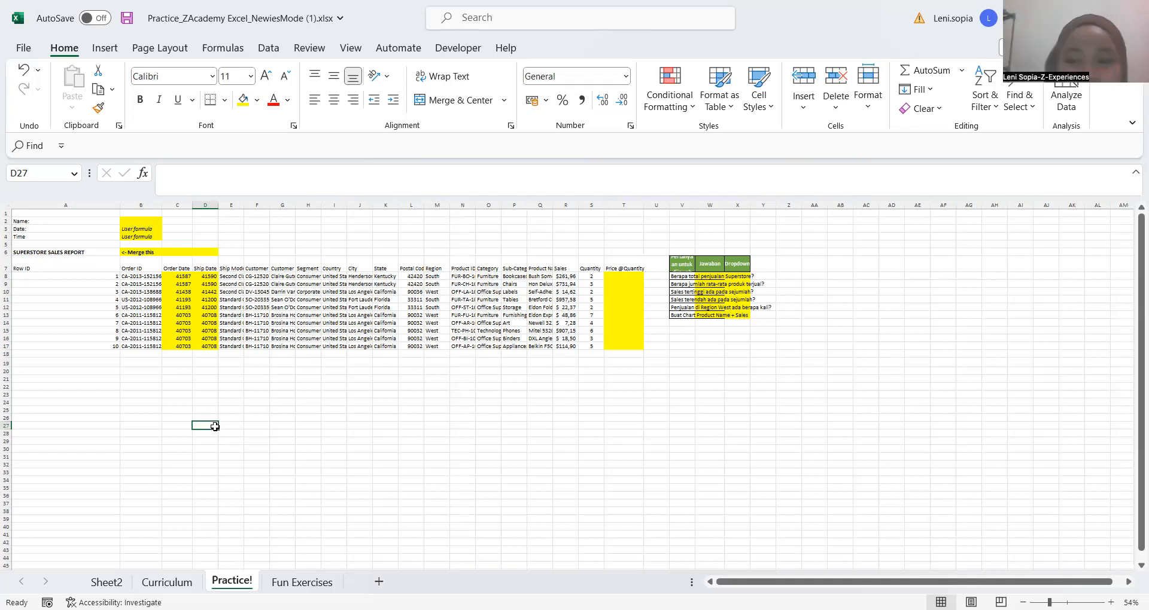
# Move back sheet by sheet from Practice! to the blank Sheet2, then forward again to Practice!
pyautogui.hotkey('ctrl', 'pageup')
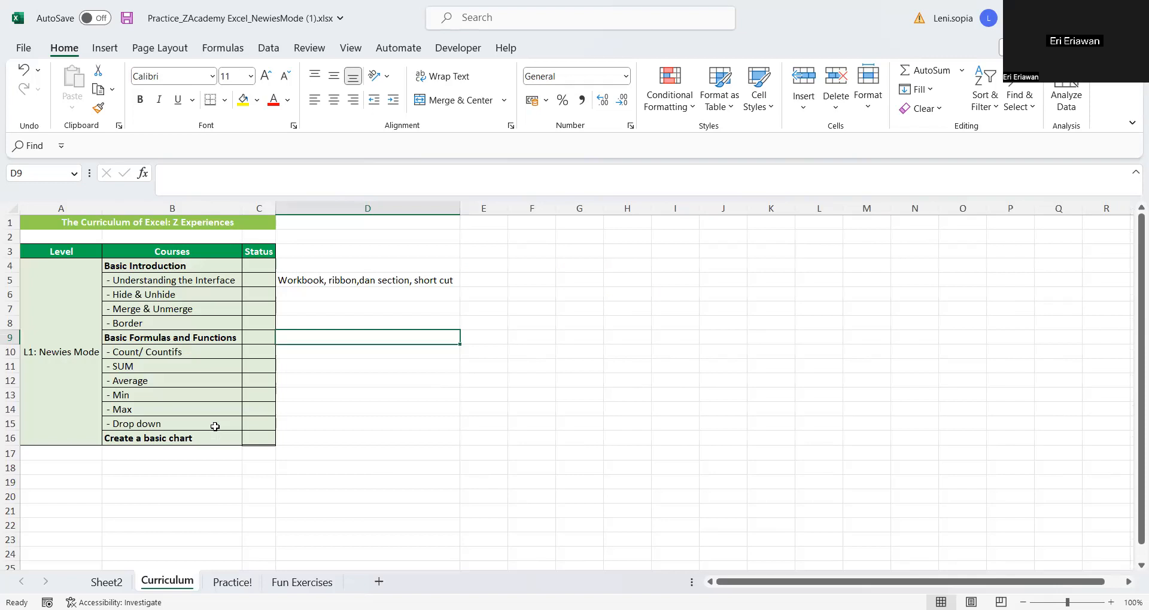
pyautogui.hotkey('ctrl', 'pageup')
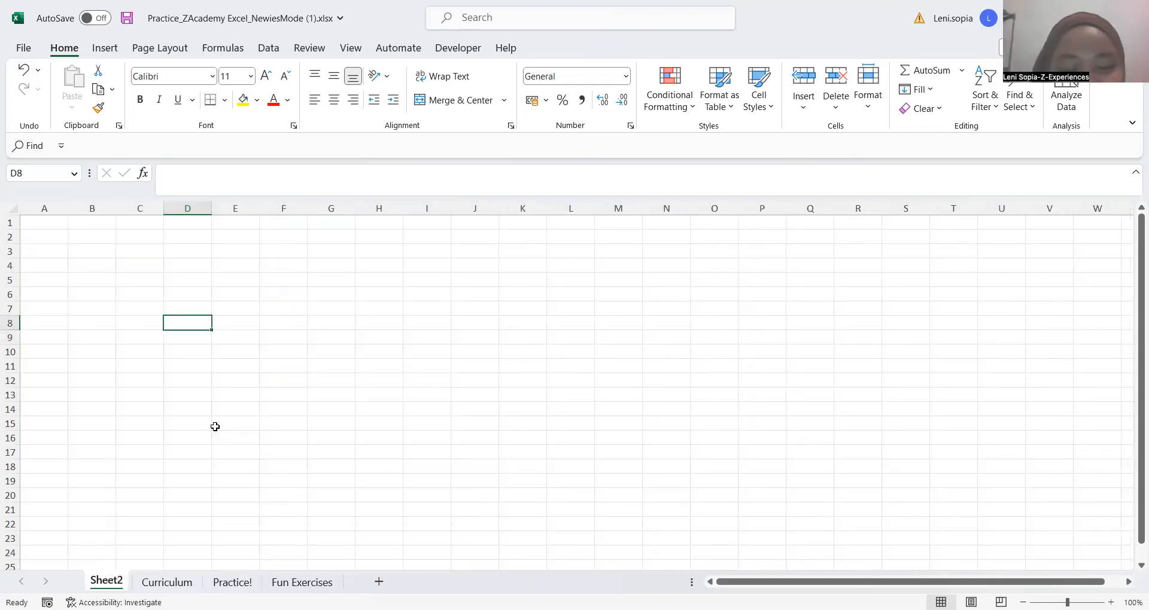
pyautogui.hotkey('ctrl', 'pagedown')
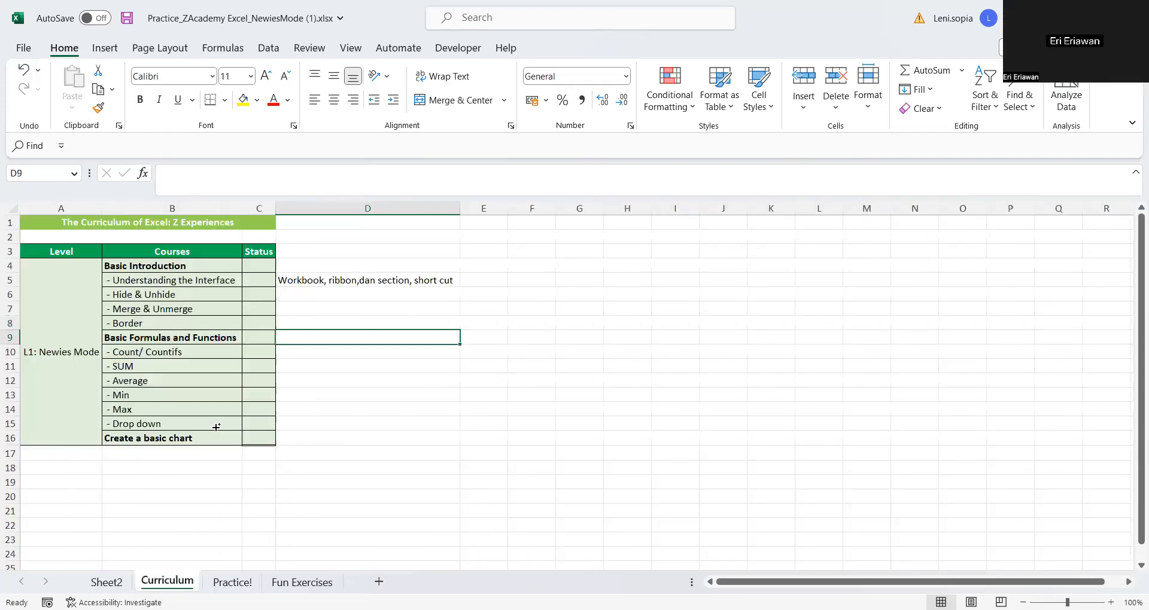
pyautogui.hotkey('ctrl', 'pagedown')
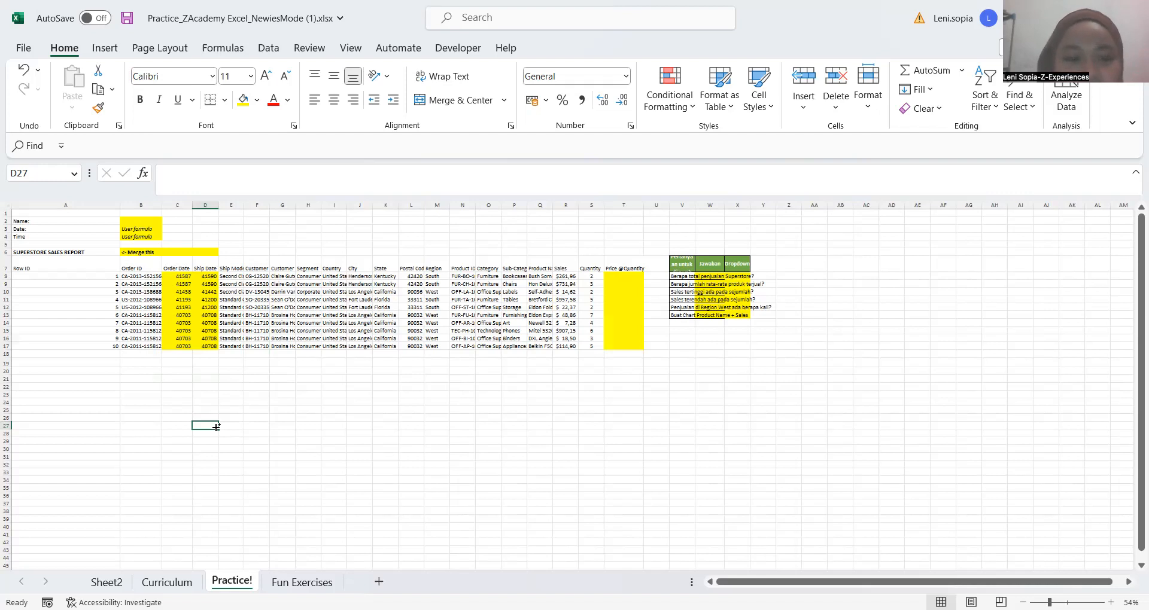
pyautogui.click(280, 456)
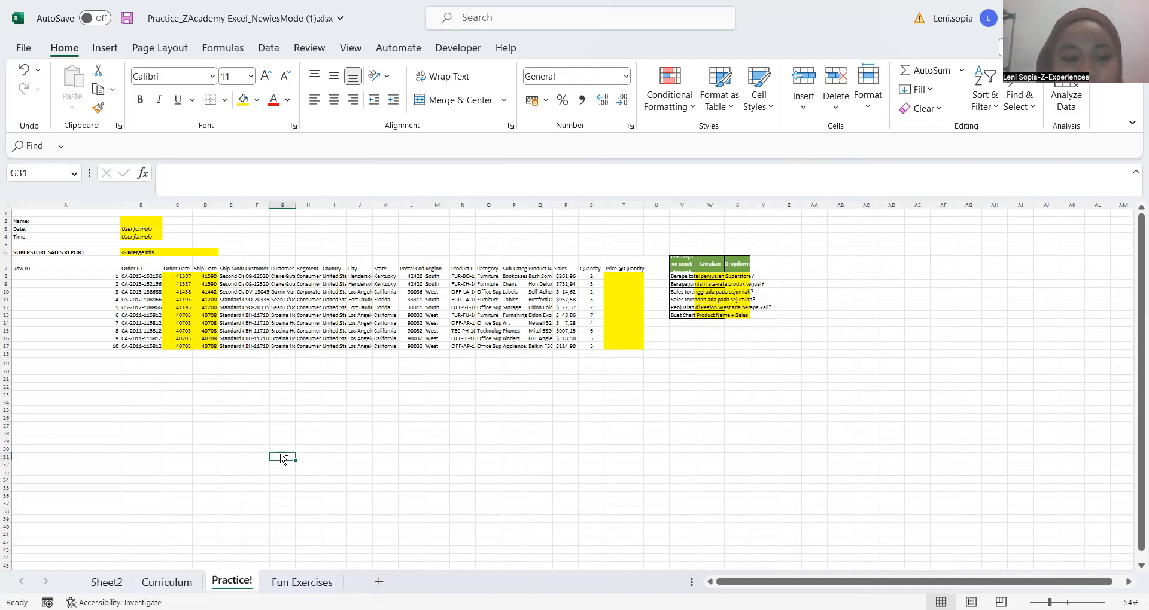
# Move from Practice! through Curriculum to Sheet2 and return to the Curriculum sheet
pyautogui.hotkey('ctrl', 'pageup')
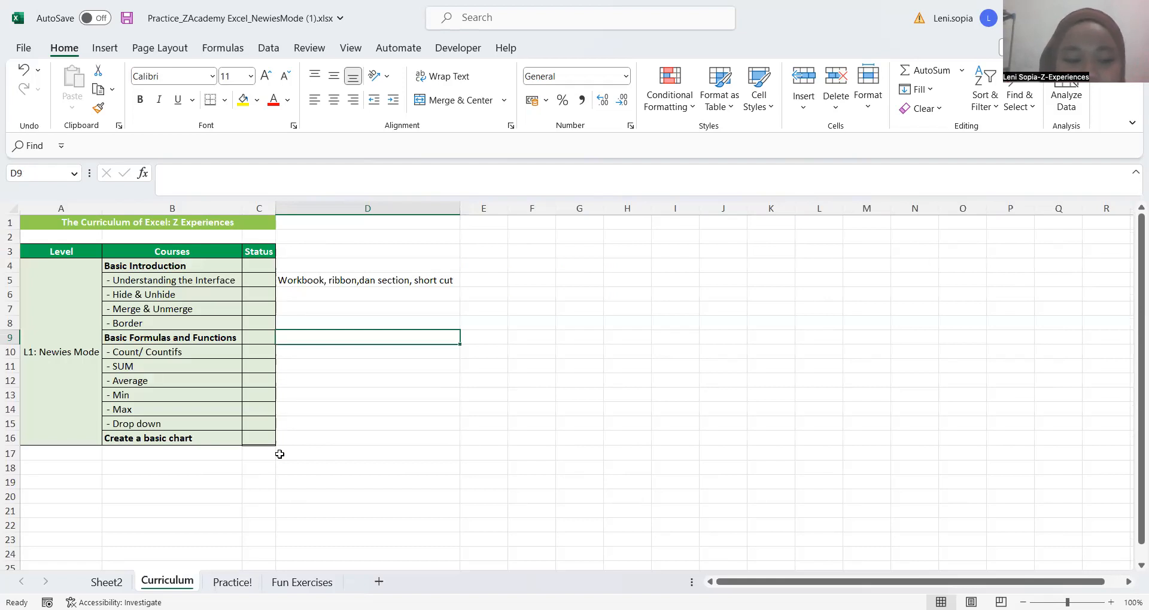
pyautogui.hotkey('ctrl', 'pageup')
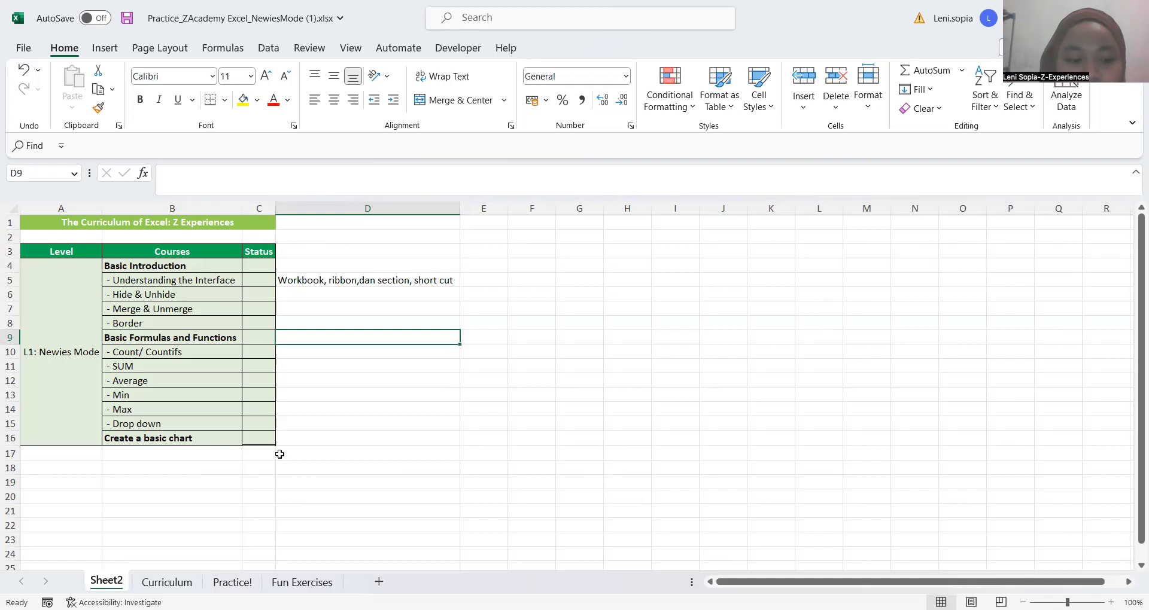
pyautogui.hotkey('ctrl', 'pagedown')
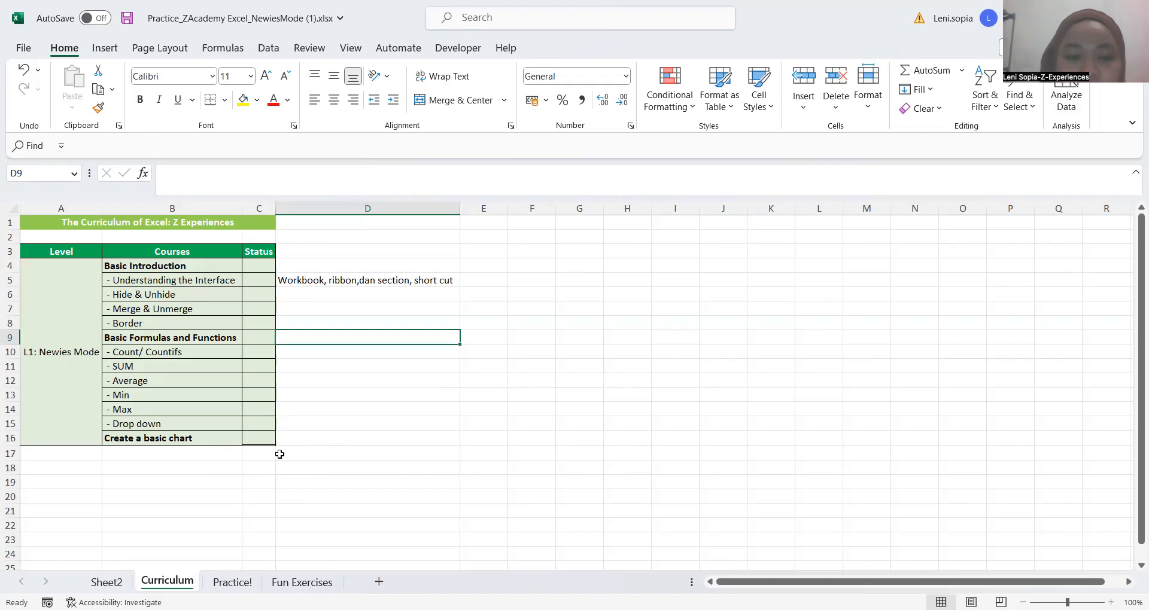
# Jump through column D of the Curriculum sheet to D5, down to the last row, back to the top, and select D2
pyautogui.hotkey('ctrl', 'Up')
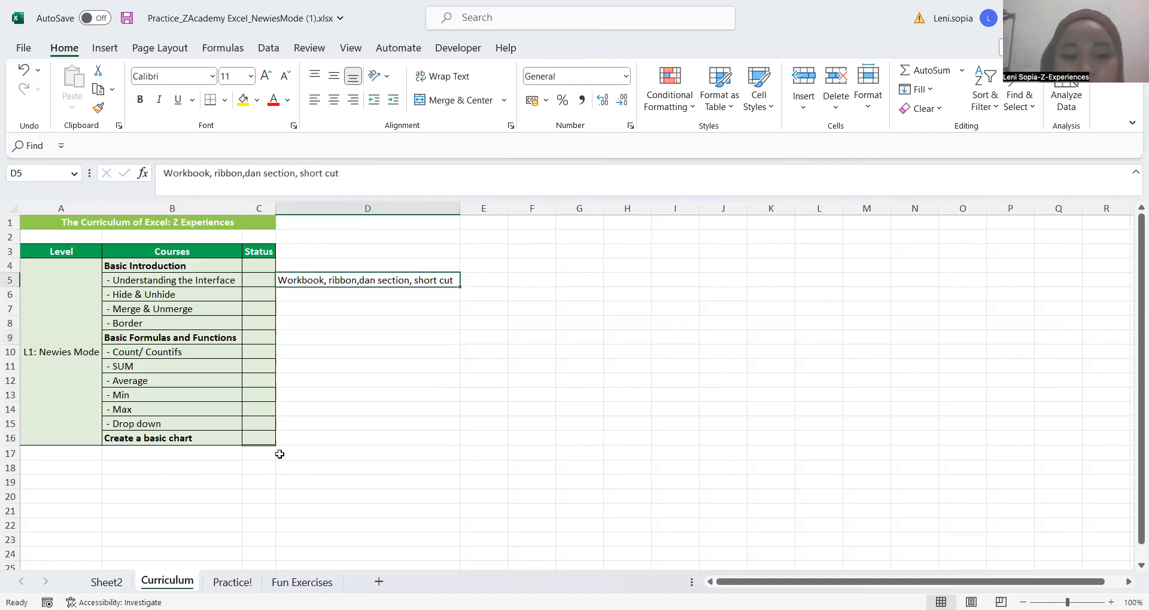
pyautogui.hotkey('ctrl', 'Down')
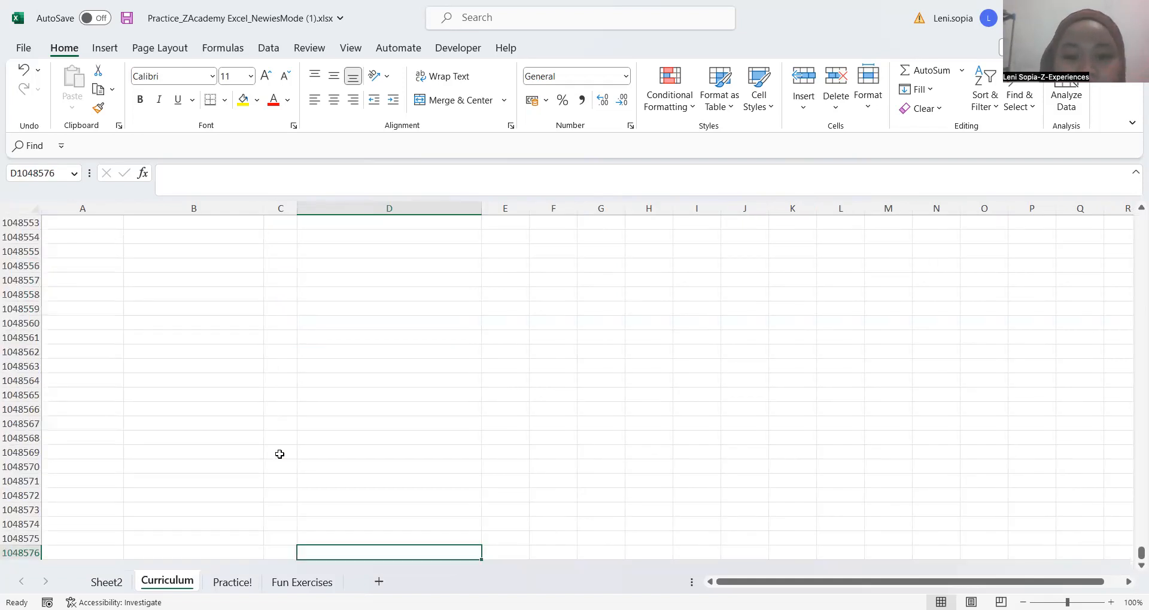
pyautogui.hotkey('ctrl', 'Up')
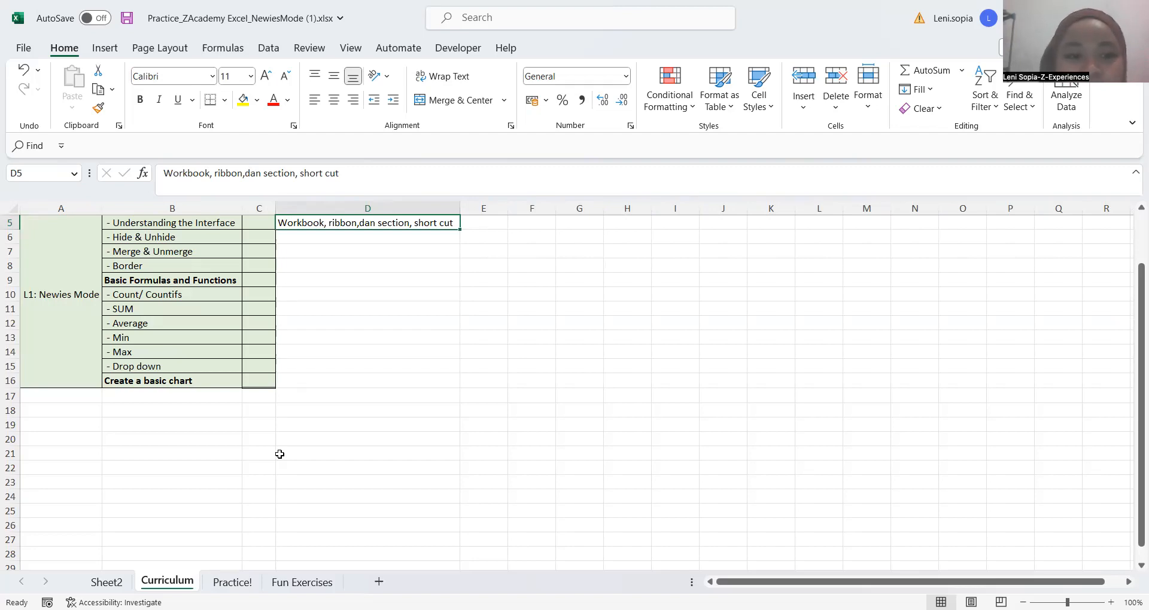
pyautogui.hotkey('ctrl', 'Up')
pyautogui.press('Down')
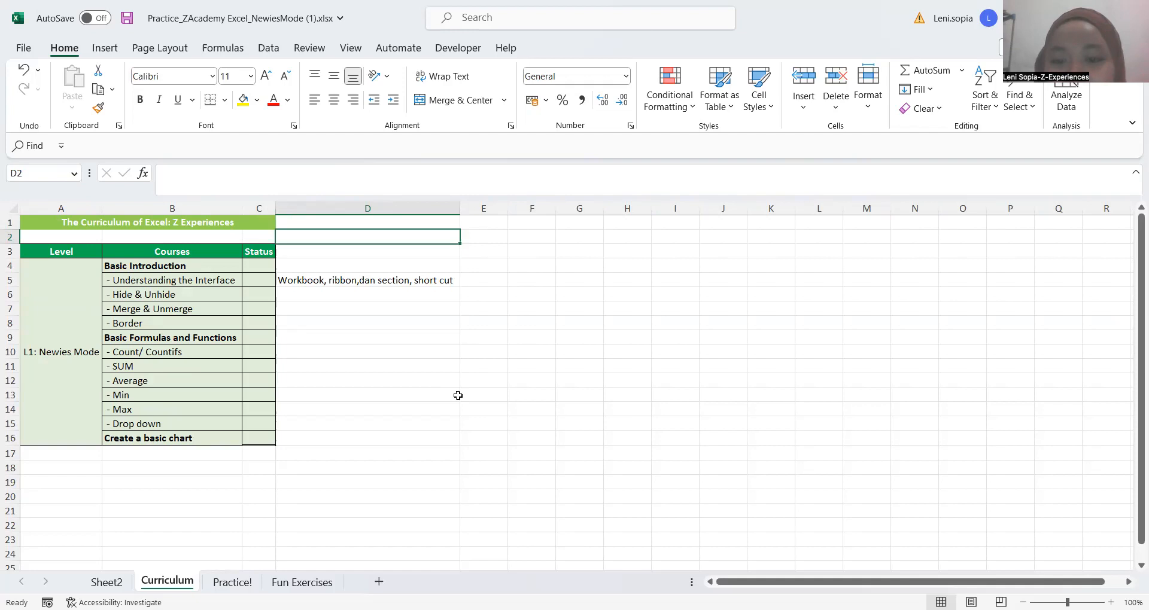
# Select D9 on the Curriculum sheet and move up cell by cell to D5
pyautogui.click(413, 337)
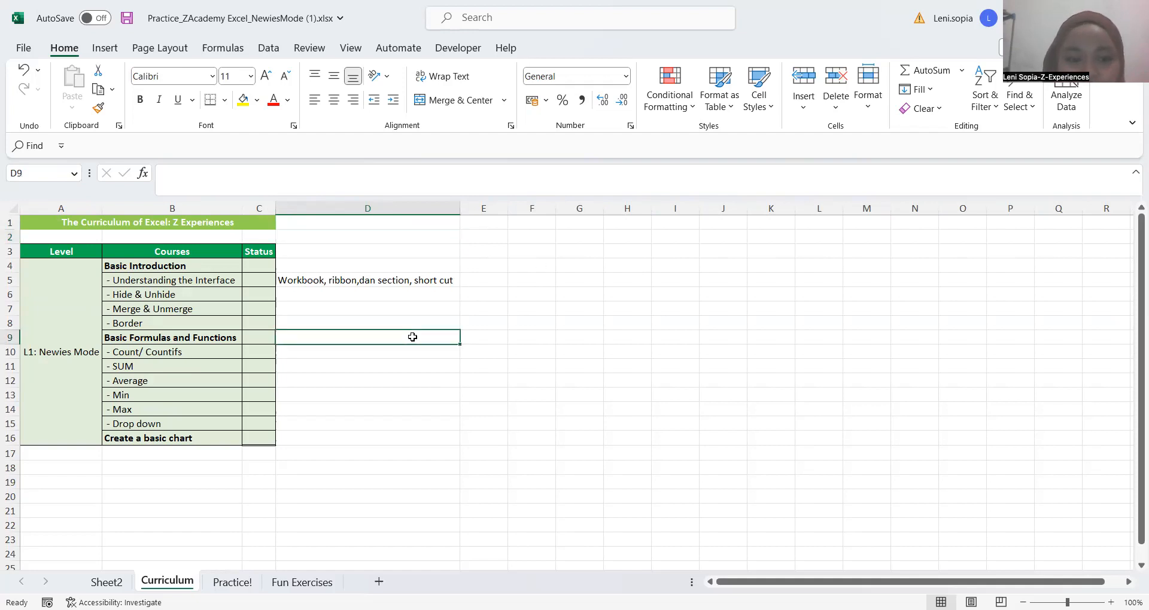
pyautogui.press('Up')
pyautogui.press('Up')
pyautogui.press('Up')
pyautogui.press('Up')
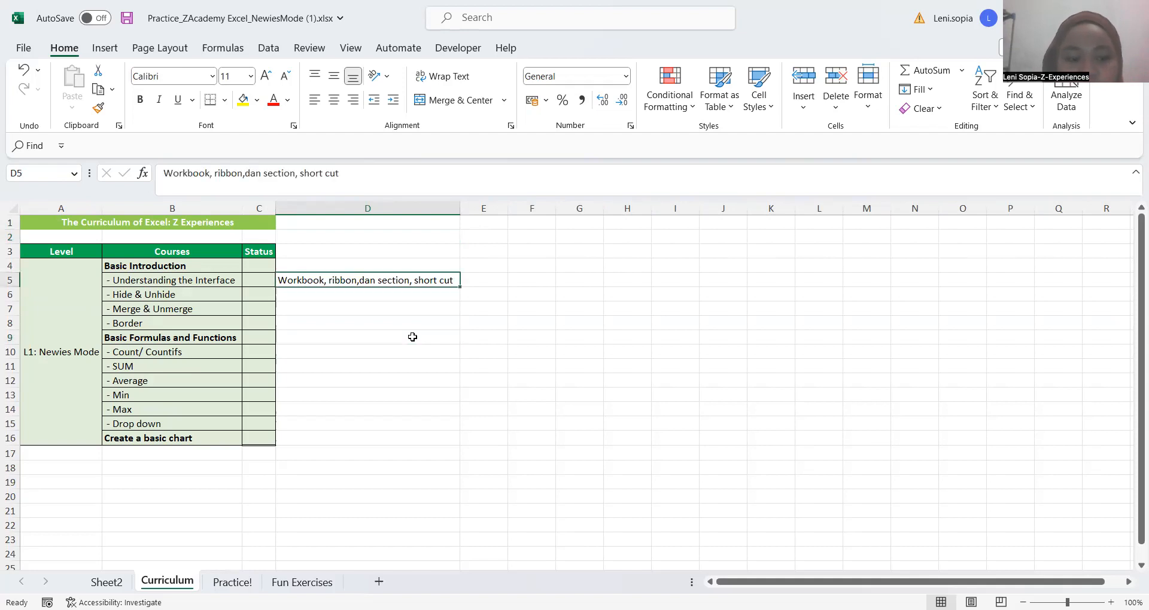
# Go to Sheet2, step forward through the sheets to Fun Exercises, back to Curriculum, and return to Practice!
pyautogui.hotkey('ctrl', 'pageup')
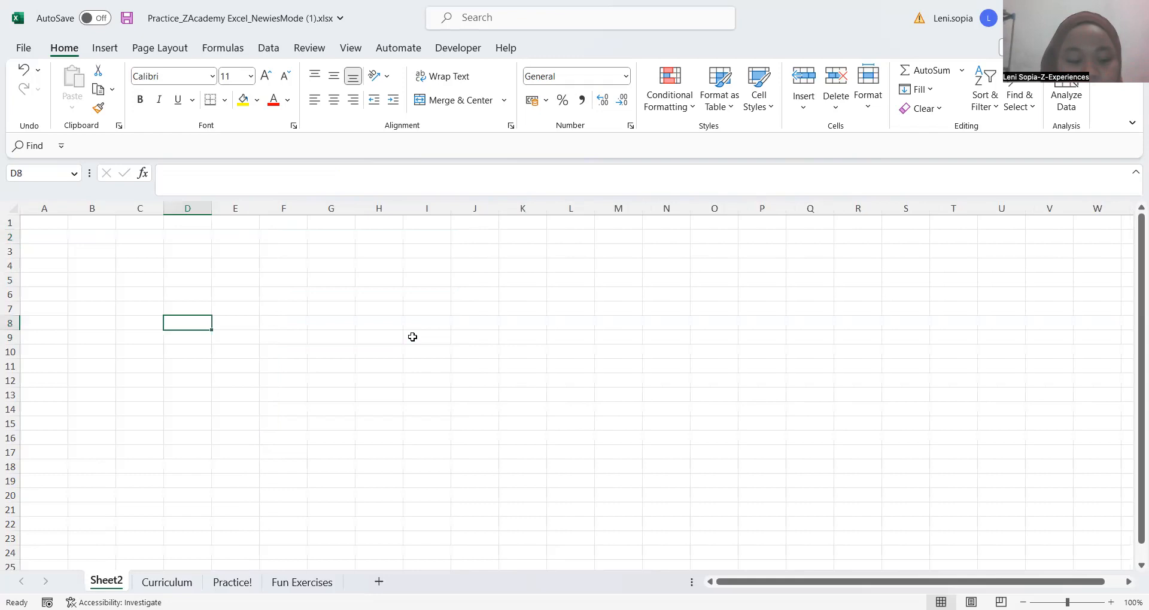
pyautogui.hotkey('ctrl', 'pagedown')
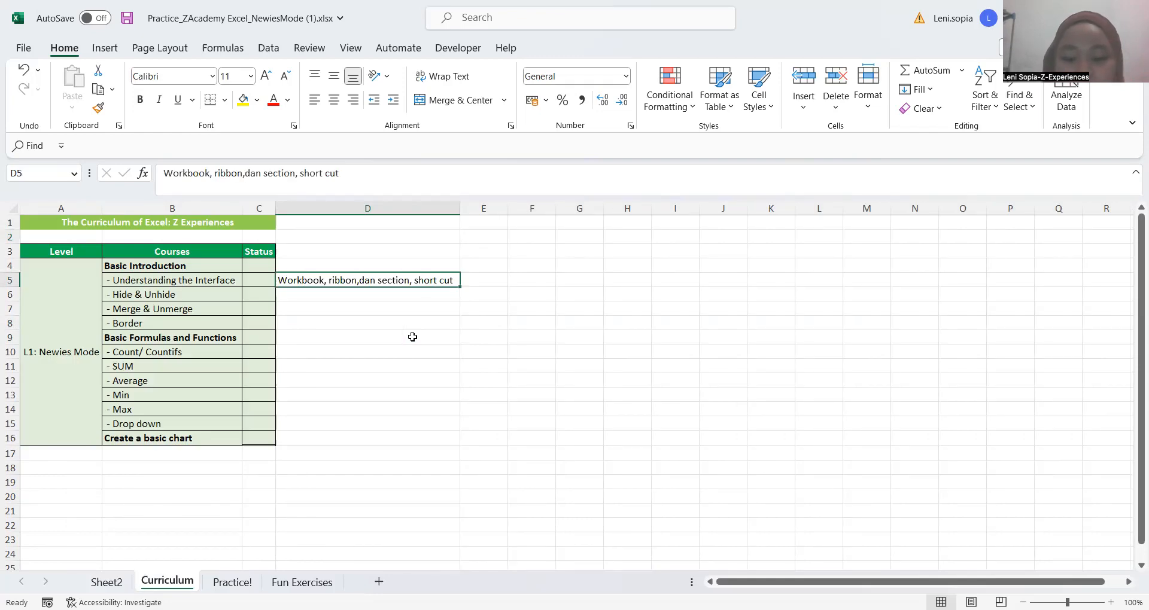
pyautogui.hotkey('ctrl', 'pagedown')
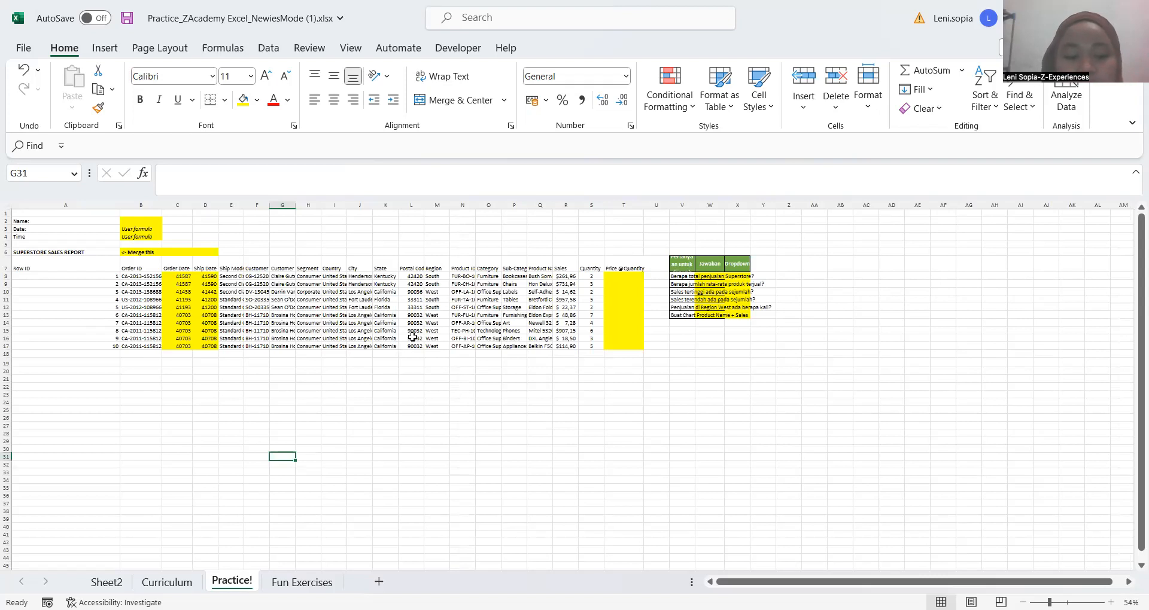
pyautogui.hotkey('ctrl', 'pagedown')
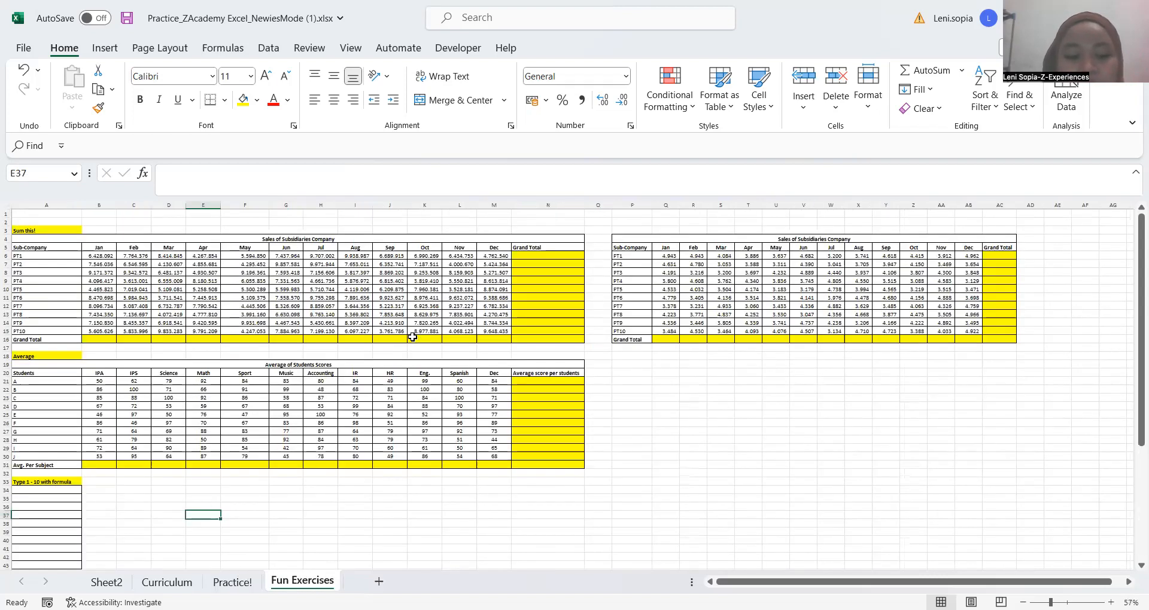
pyautogui.hotkey('ctrl', 'pageup')
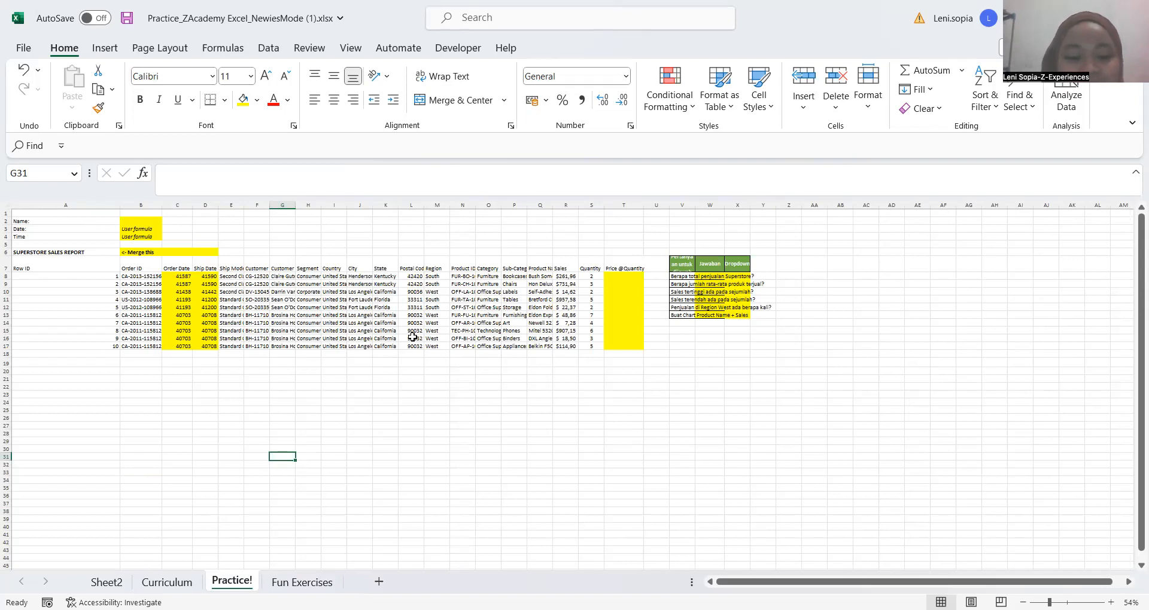
pyautogui.hotkey('ctrl', 'pageup')
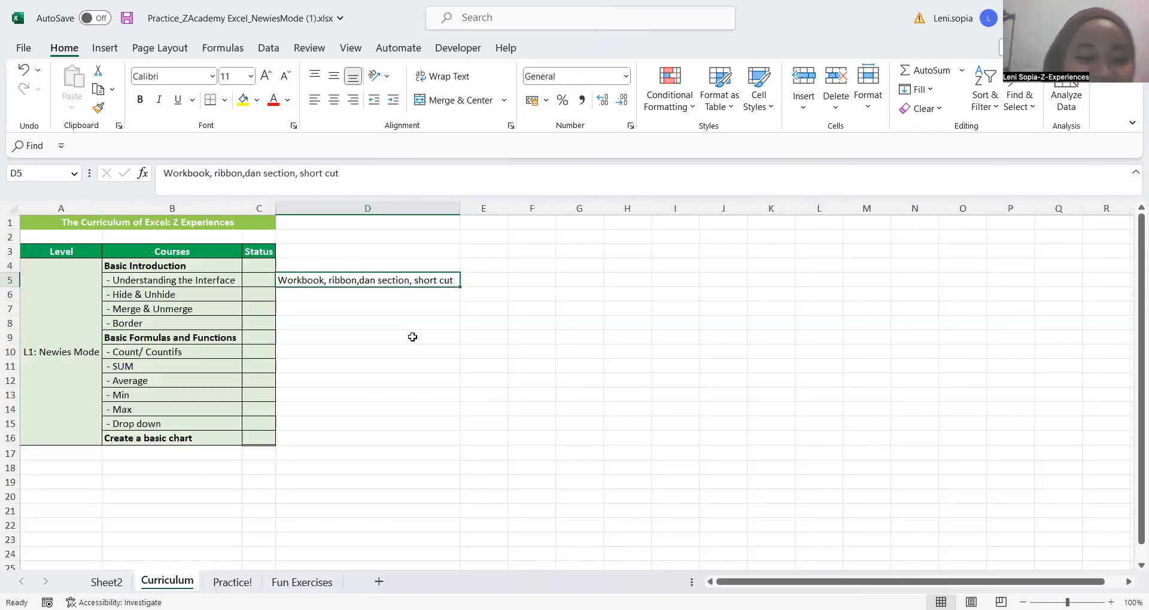
pyautogui.hotkey('ctrl', 'pagedown')
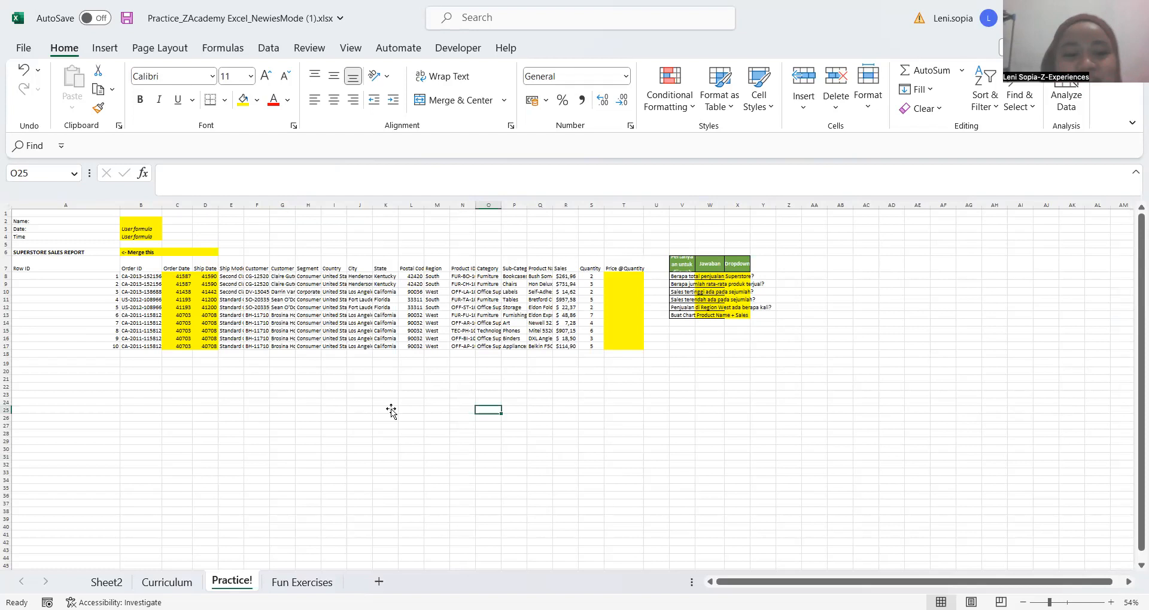
# Select I26 on the Practice! sheet and move the active cell through G24 to G21 using single-cell moves
pyautogui.click(333, 418)
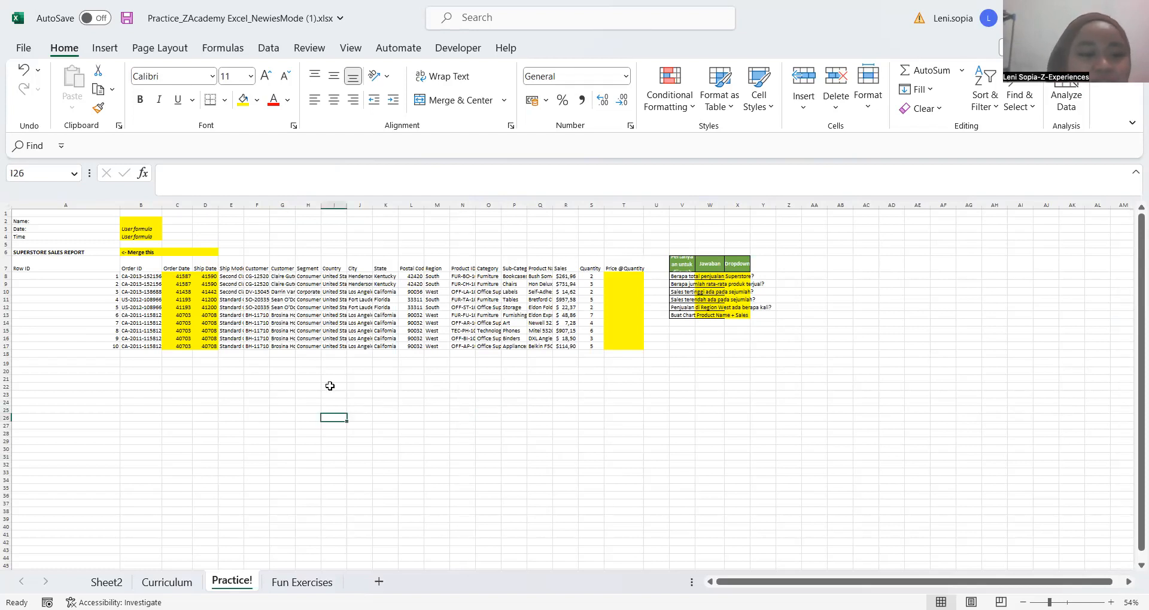
pyautogui.press('Up')
pyautogui.press('Up')
pyautogui.press('Left')
pyautogui.press('Left')
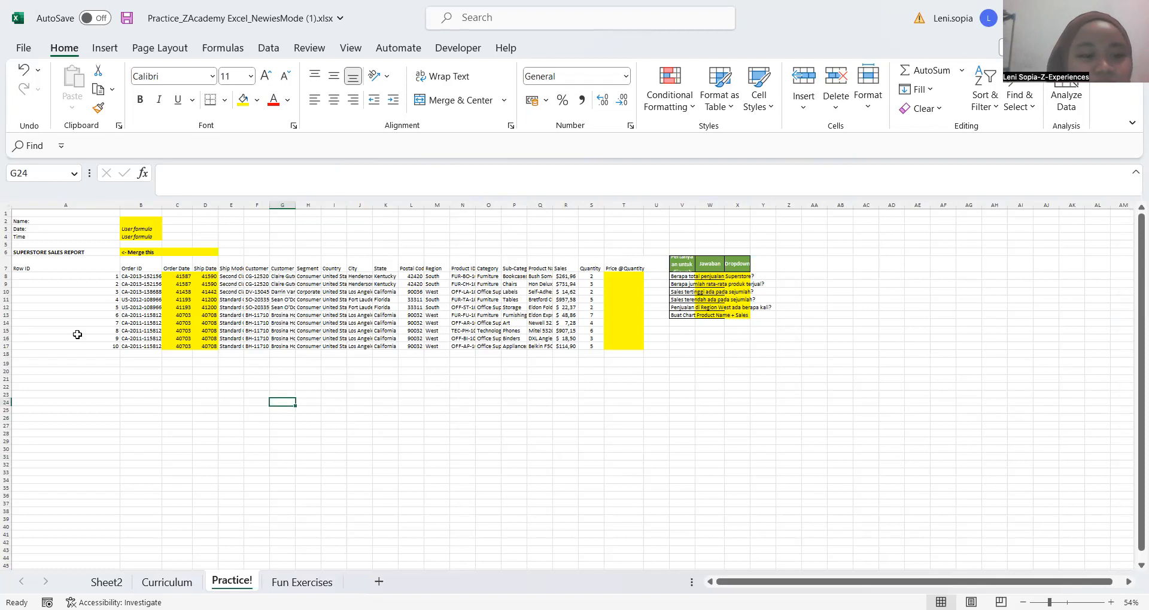
pyautogui.press('Up')
pyautogui.press('Up')
pyautogui.press('Right')
pyautogui.press('Right')
pyautogui.press('Up')
pyautogui.press('Left')
pyautogui.press('Left')
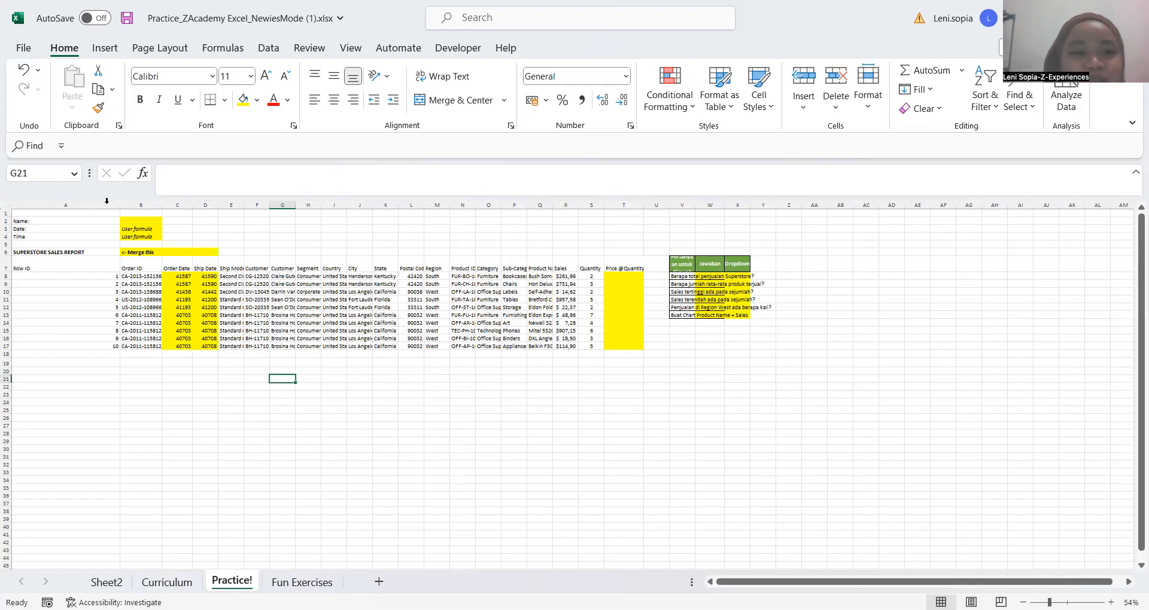
# Move from G21 to C20, and select a few other empty cells below the data, ending on J23
pyautogui.press('Up')
pyautogui.press('Left')
pyautogui.press('Left')
pyautogui.press('Left')
pyautogui.press('Left')
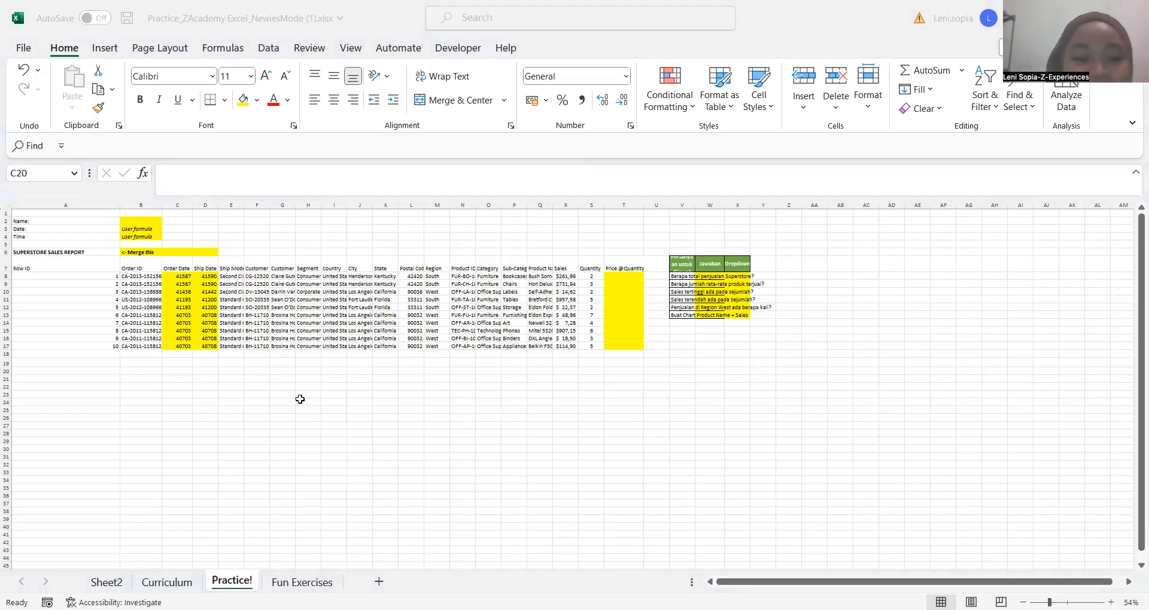
pyautogui.click(205, 387)
pyautogui.click(257, 380)
pyautogui.click(357, 393)
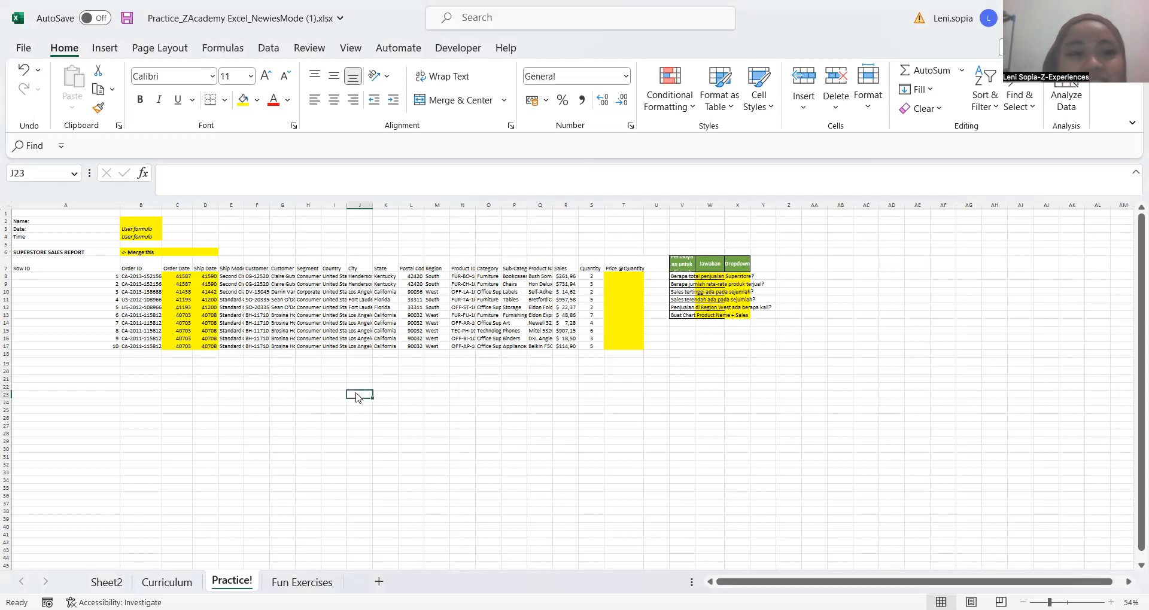
# Hide the gridlines, formula bar and headings on the Practice! sheet, and show the formula bar and headings again
pyautogui.click(349, 48)
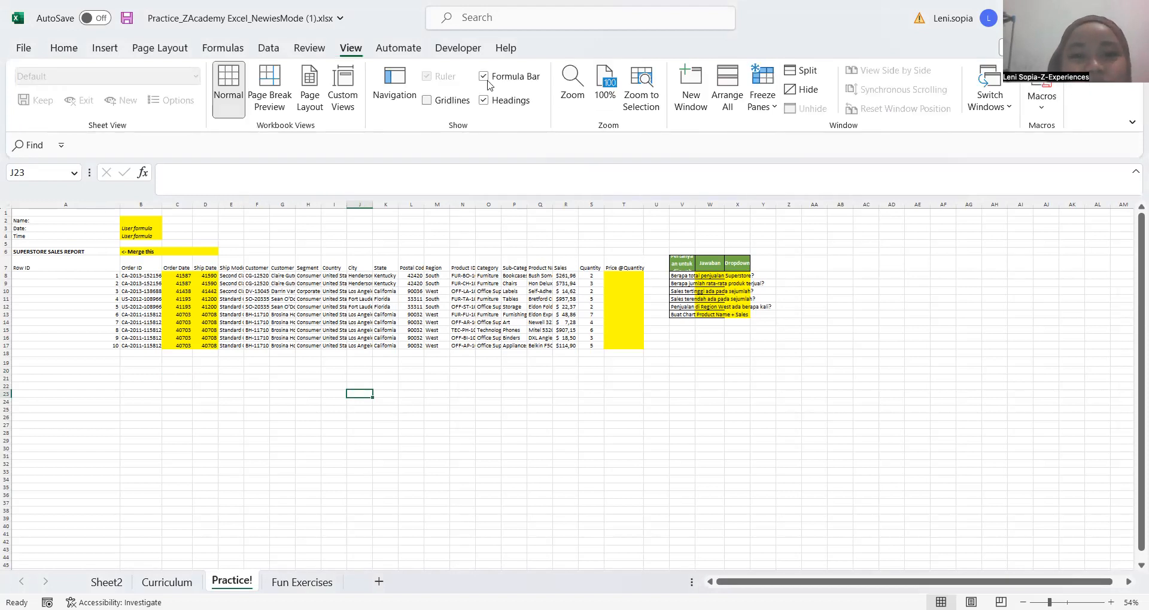
pyautogui.click(484, 76)
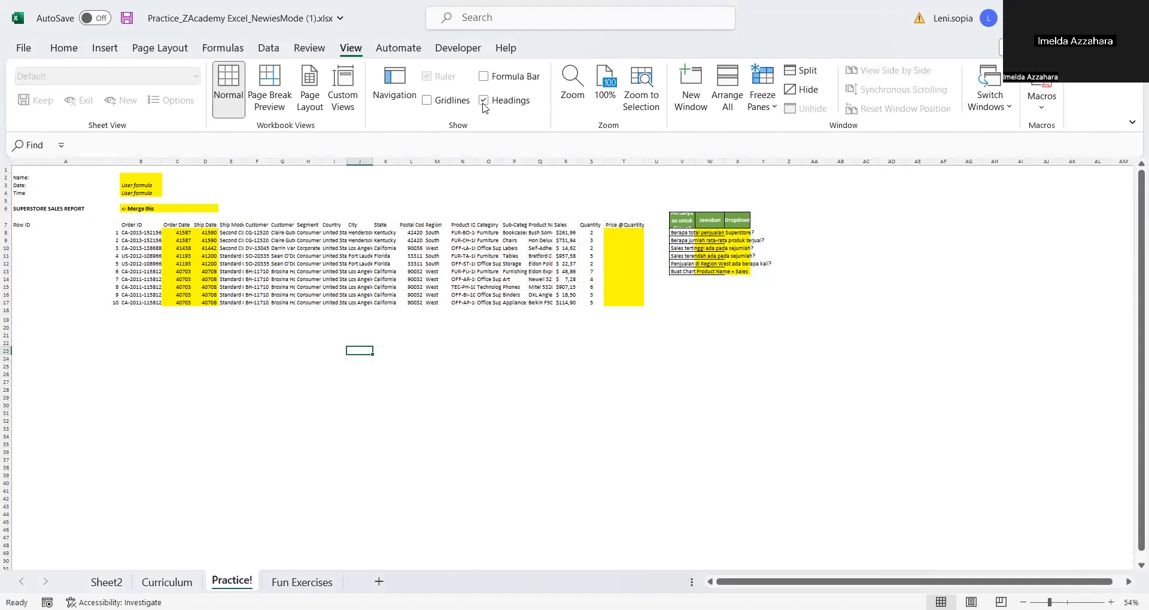
pyautogui.click(483, 104)
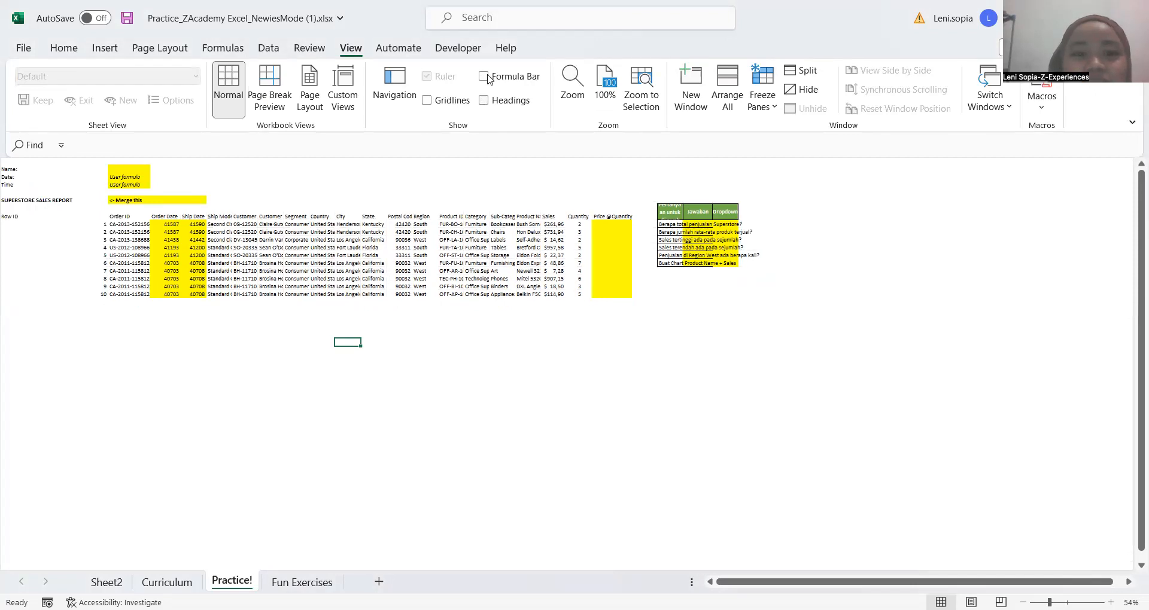
pyautogui.click(485, 77)
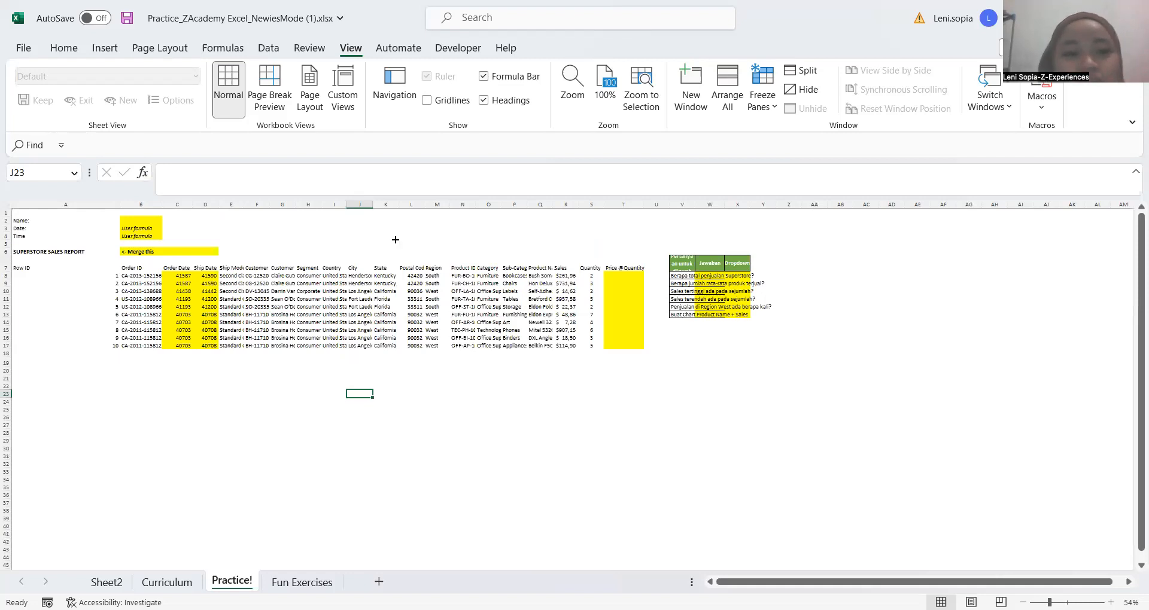
# Select K4, G5 and F6 on the gridless sheet, and move along header row 7 to B7 and up to B6
pyautogui.click(395, 238)
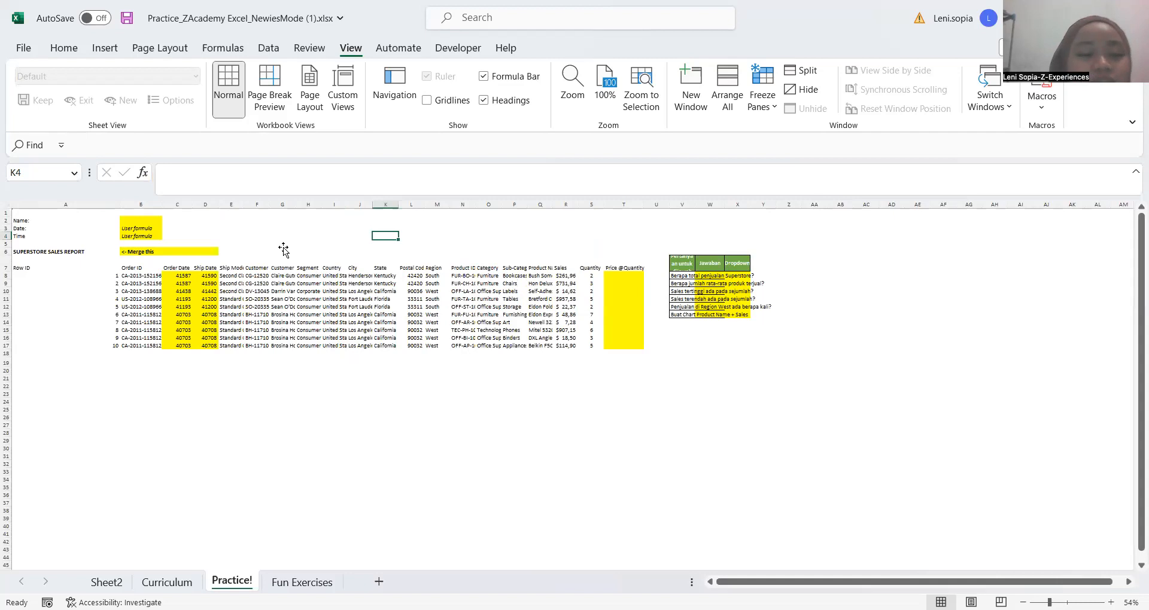
pyautogui.click(283, 247)
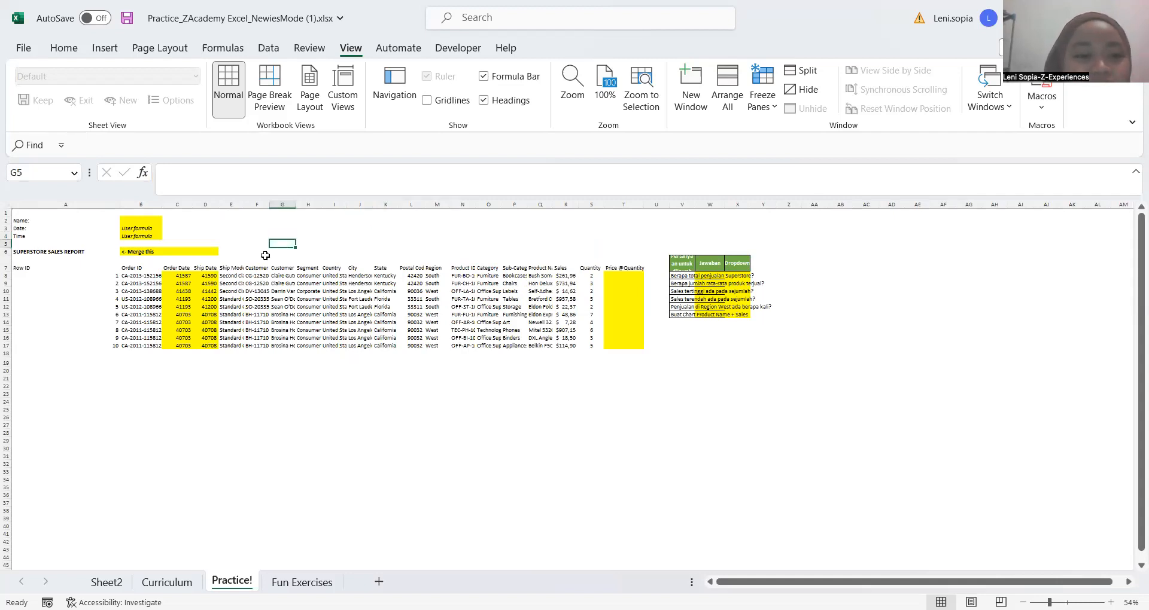
pyautogui.press('Down')
pyautogui.press('Right')
pyautogui.press('Right')
pyautogui.click(262, 252)
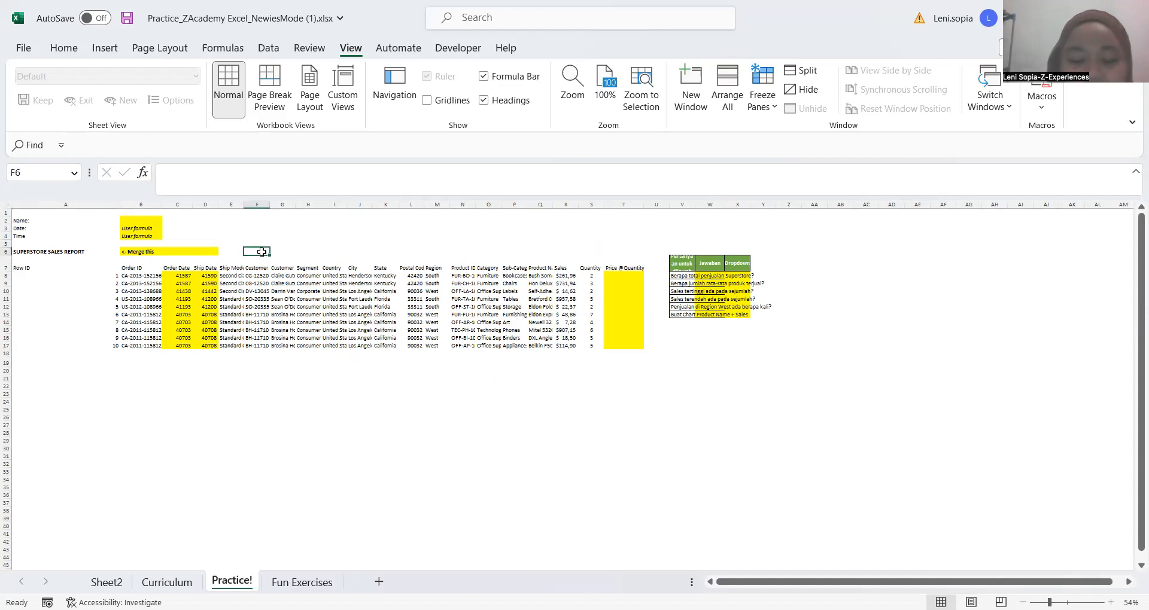
pyautogui.press('Down')
pyautogui.press('Left')
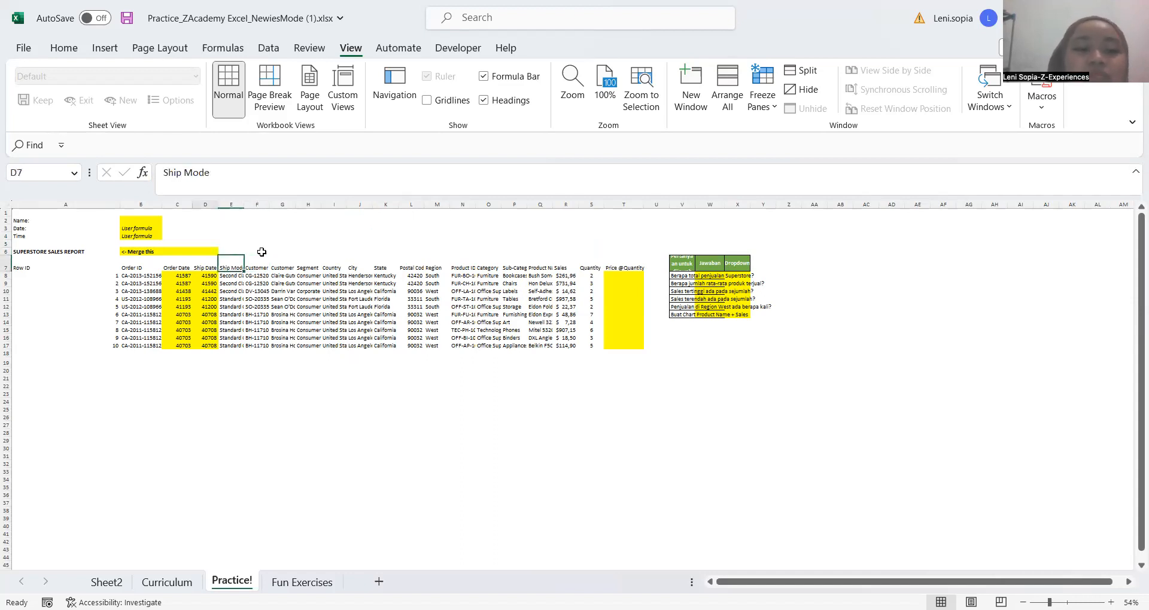
pyautogui.press('Left')
pyautogui.press('Left')
pyautogui.press('Left')
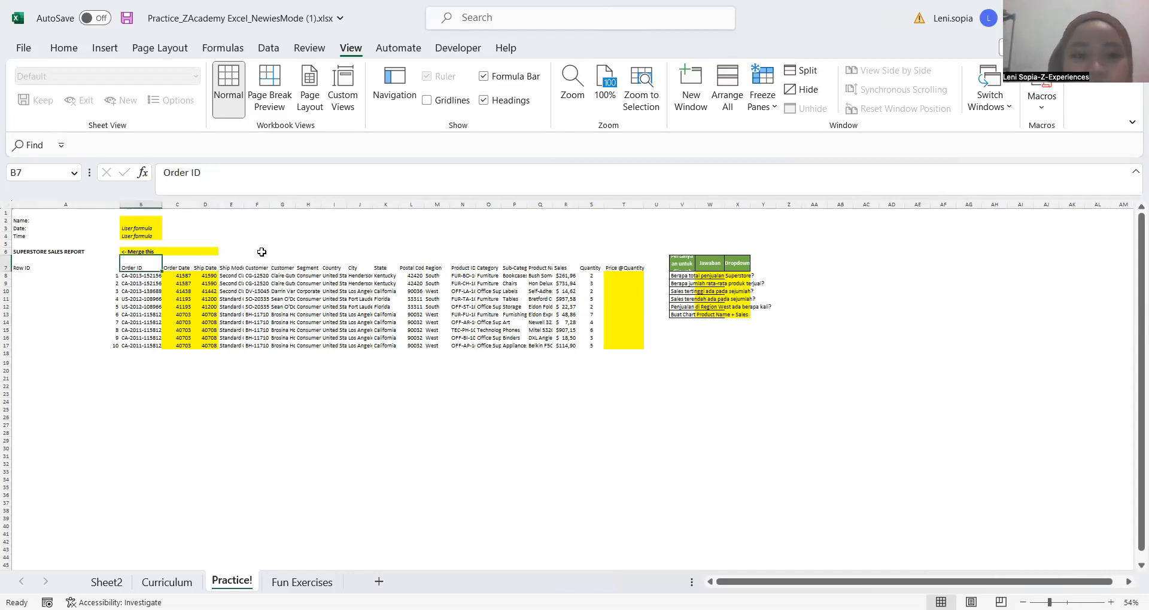
pyautogui.press('Up')
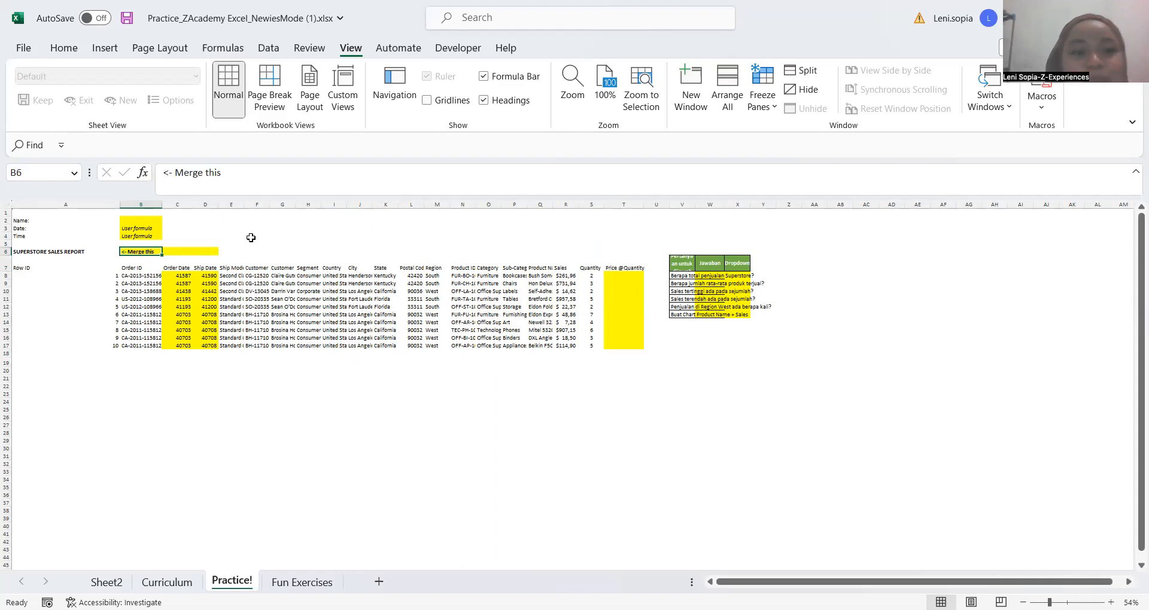
# Turn the gridlines back on and move from E5 across to the labels in column A
pyautogui.click(225, 245)
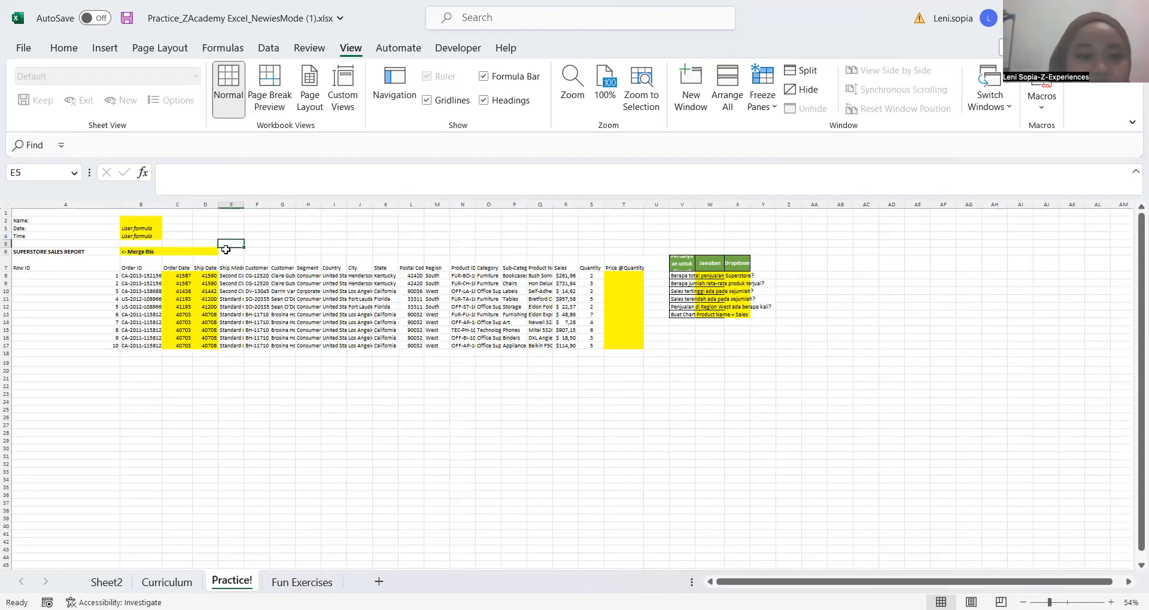
pyautogui.click(226, 249)
pyautogui.press('Up')
pyautogui.press('Left')
pyautogui.press('Left')
pyautogui.press('Left')
# Enter the person's full name in the Name cell B2
pyautogui.press('Left')
pyautogui.press('Up')
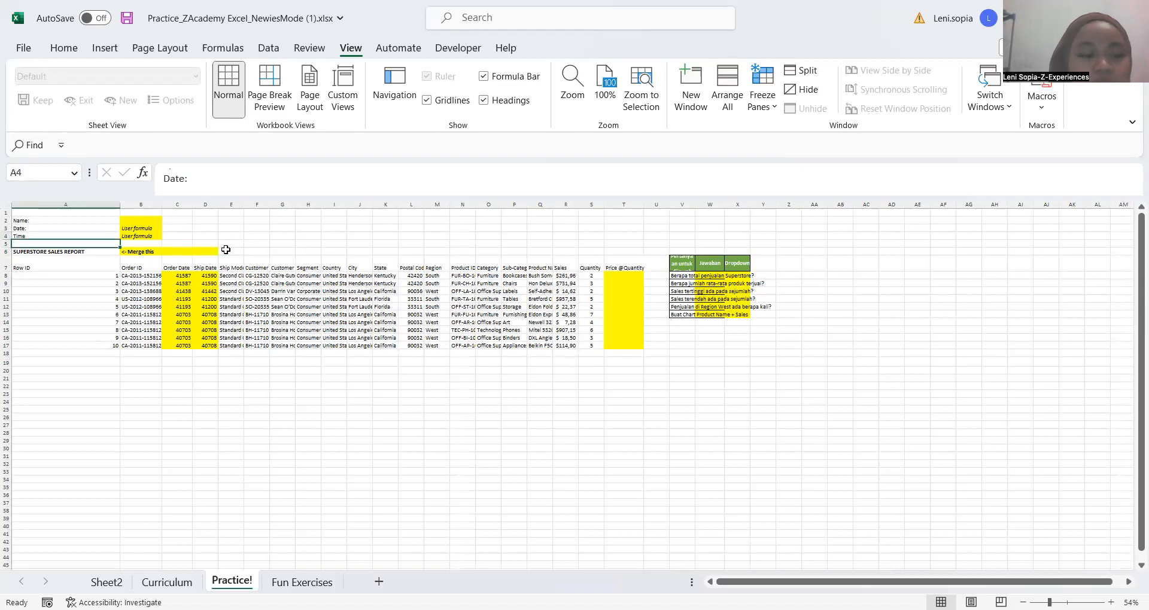
pyautogui.press('Up')
pyautogui.press('Up')
pyautogui.press('Right')
pyautogui.press('Right')
pyautogui.press('Left')
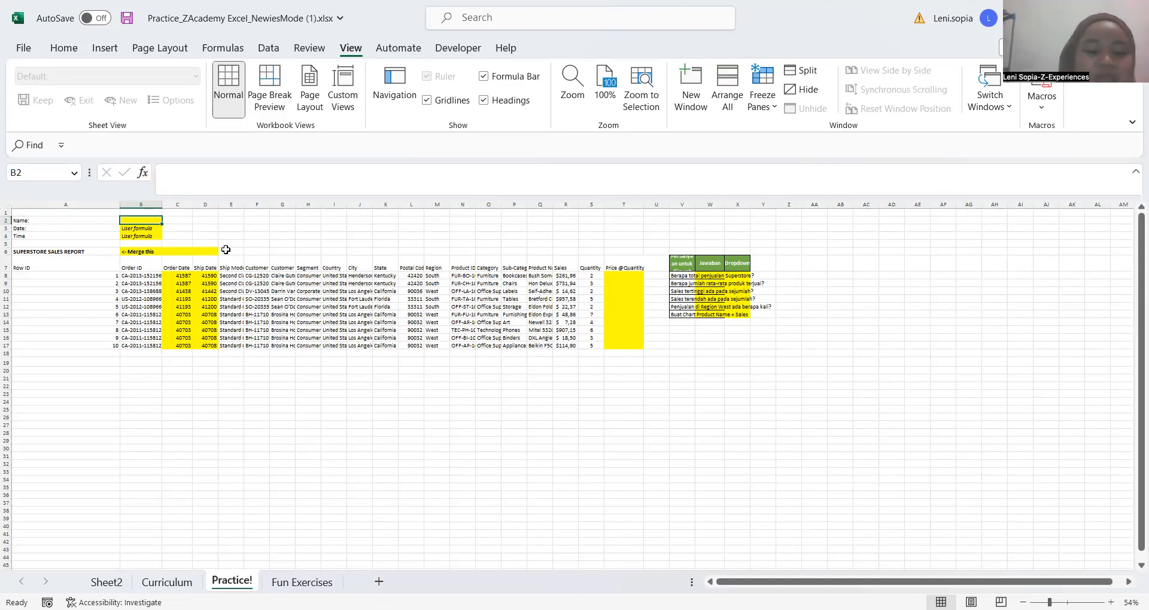
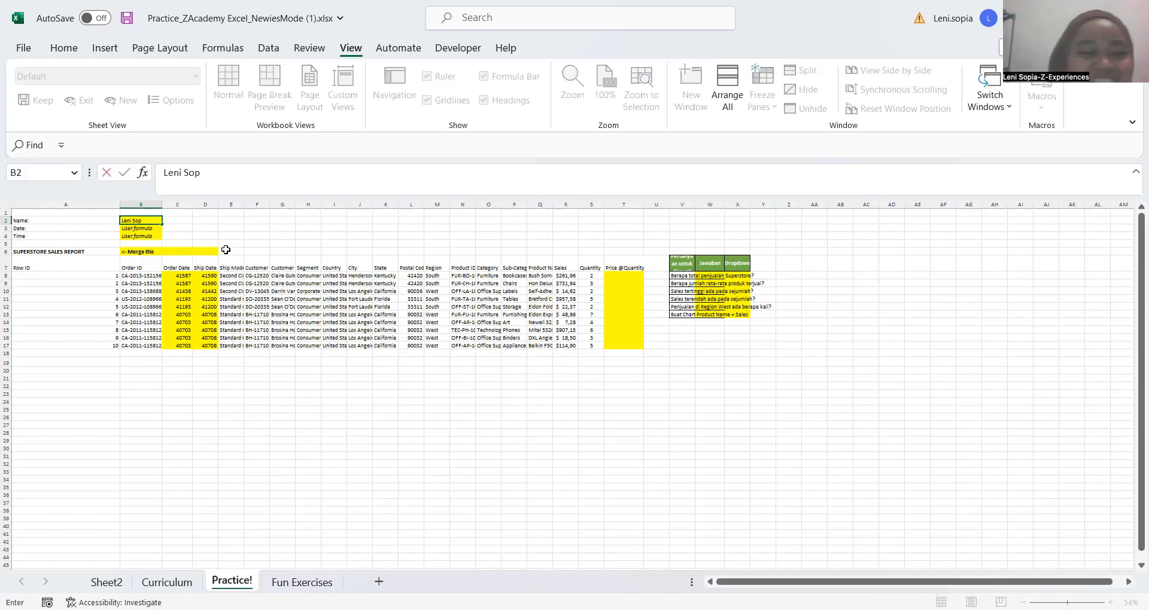
pyautogui.press('Return')
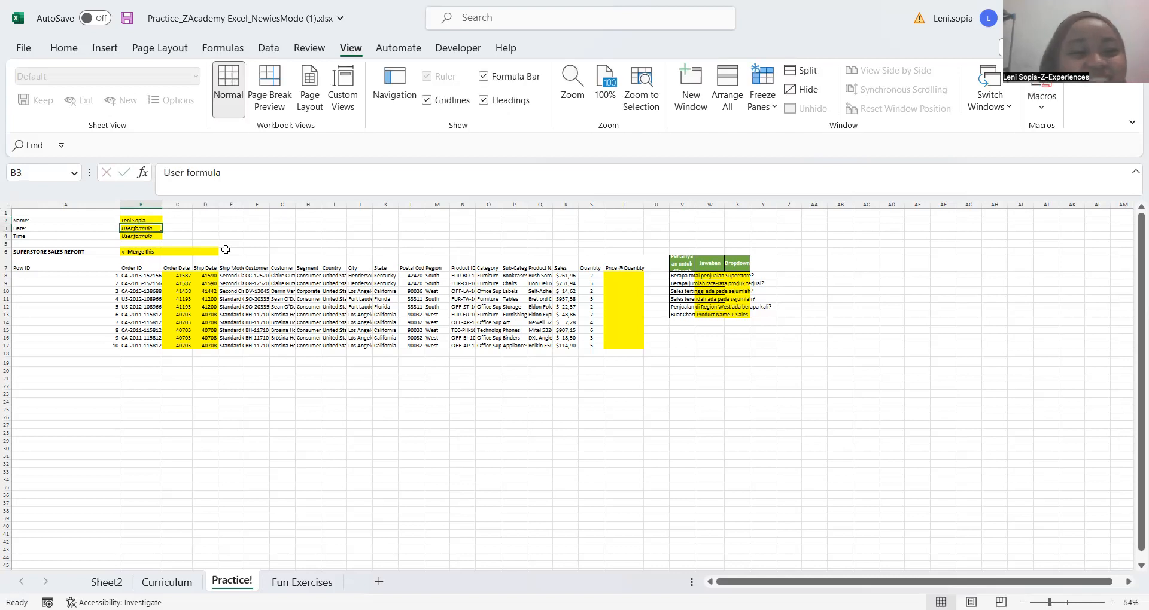
# Clear the Date cell B3 and undo it, and enter 22 jan 23 in the Time cell B4
pyautogui.press('Delete')
pyautogui.hotkey('ctrl', 'z')
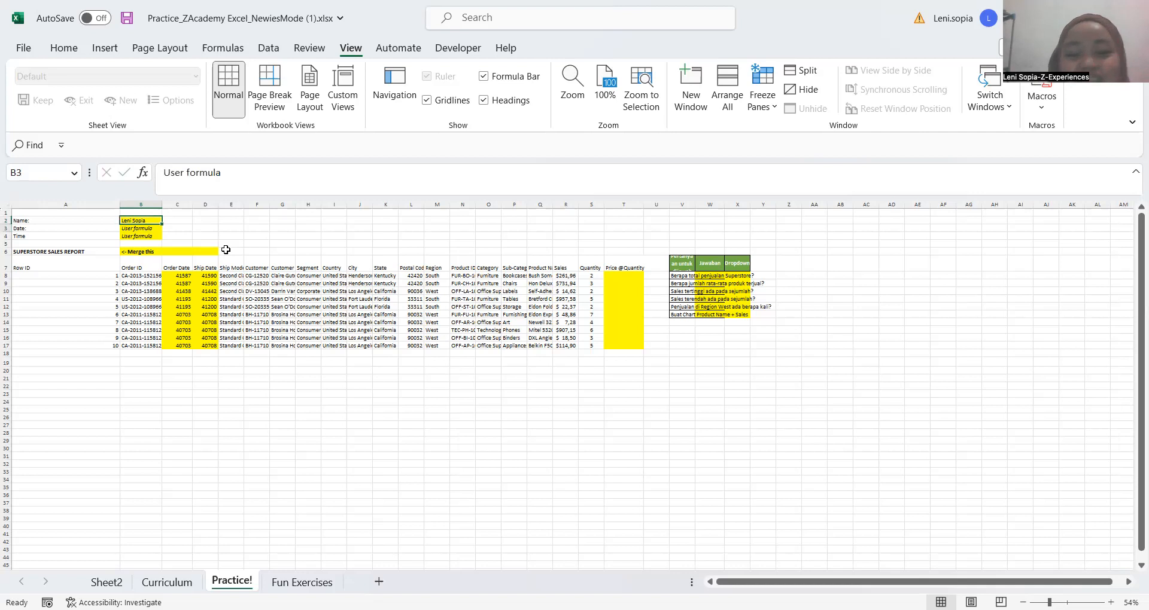
pyautogui.press('Down')
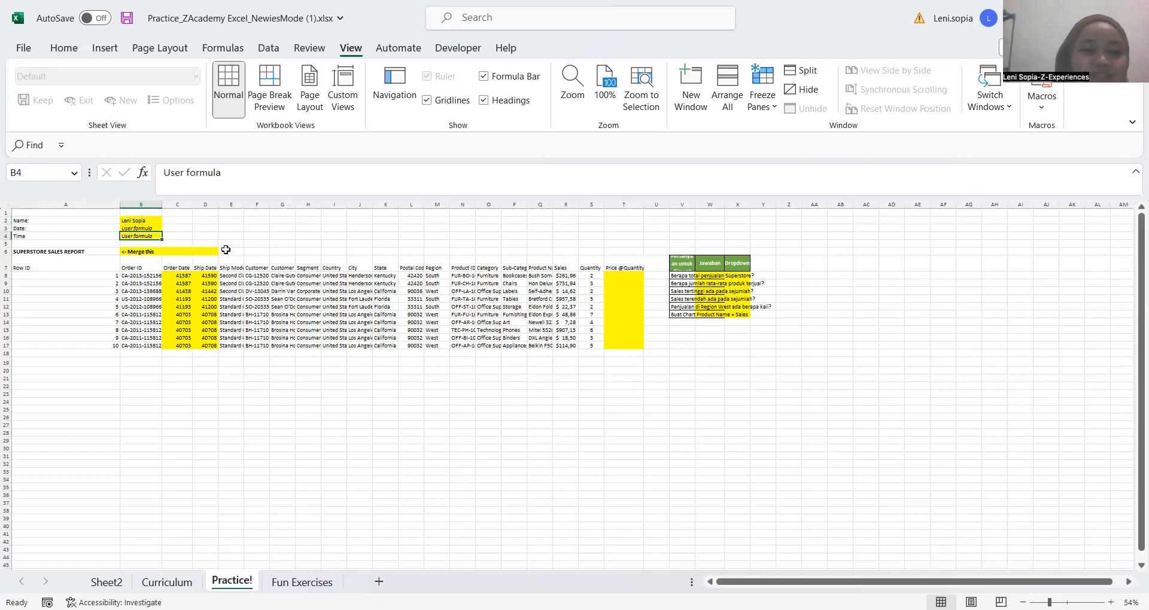
pyautogui.write('22 jan 23')
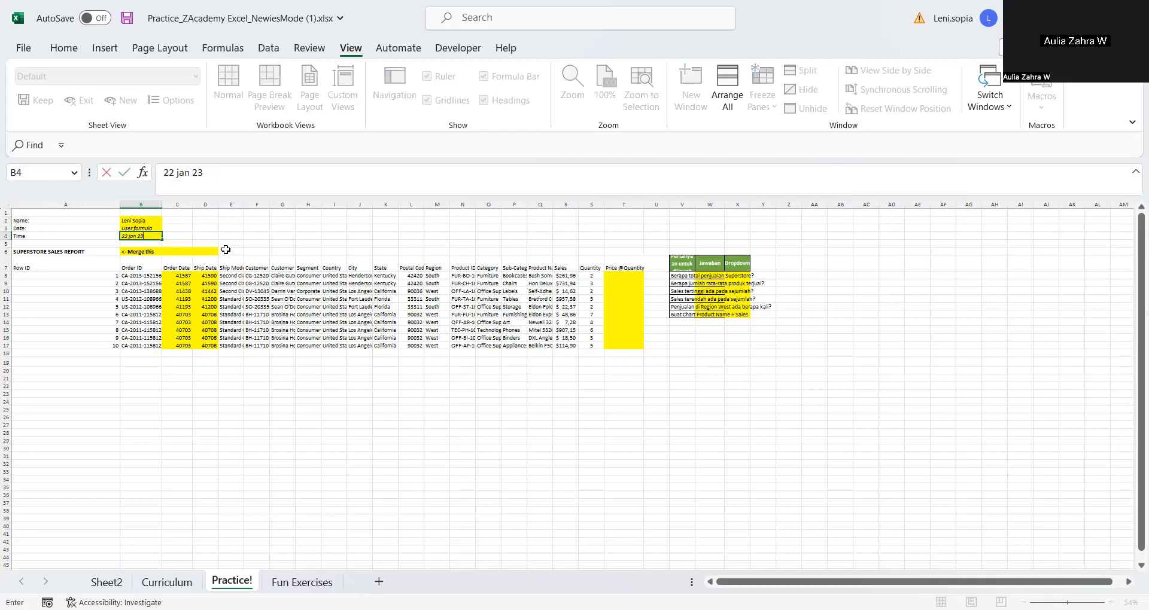
pyautogui.press('Return')
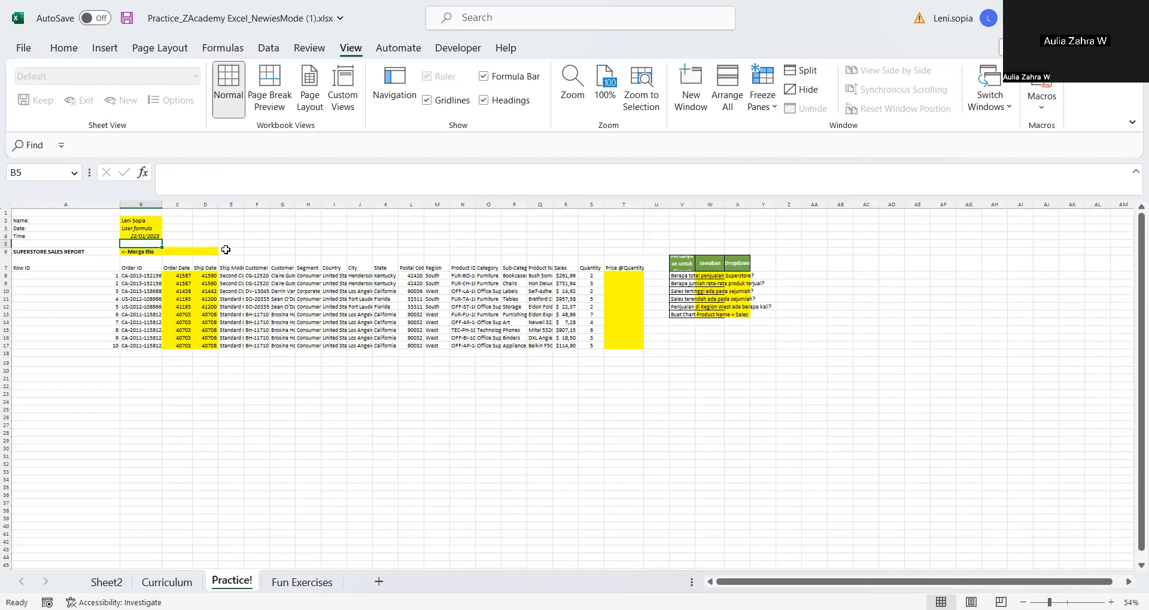
# Clear the date from the Time cell B4 and keep that cell selected
pyautogui.press('Up')
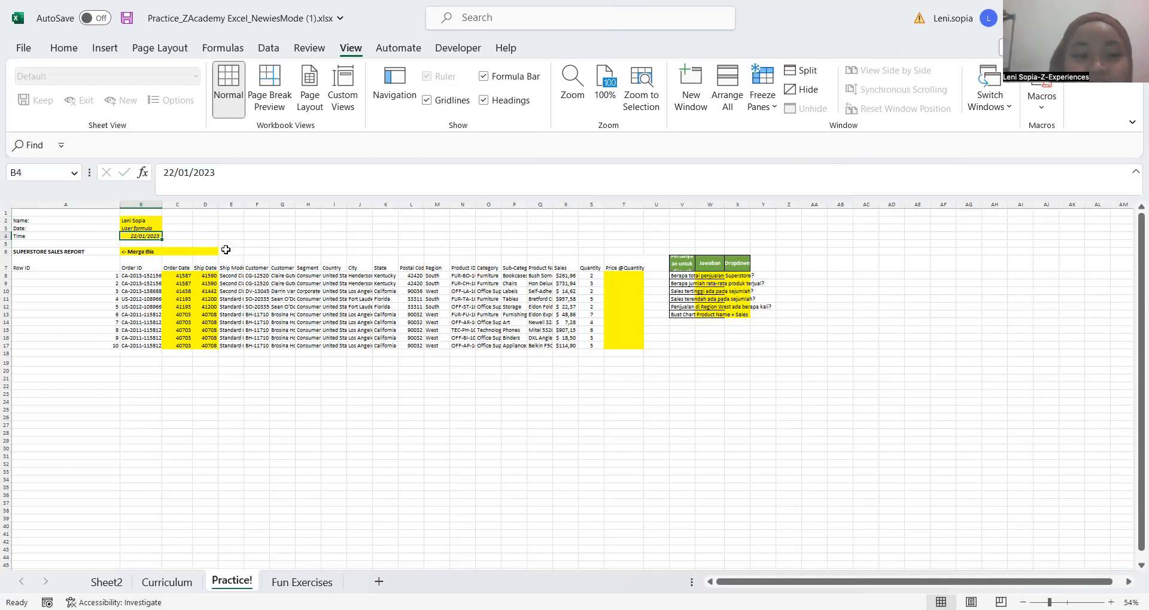
pyautogui.press('BackSpace')
pyautogui.press('Return')
pyautogui.press('Up')
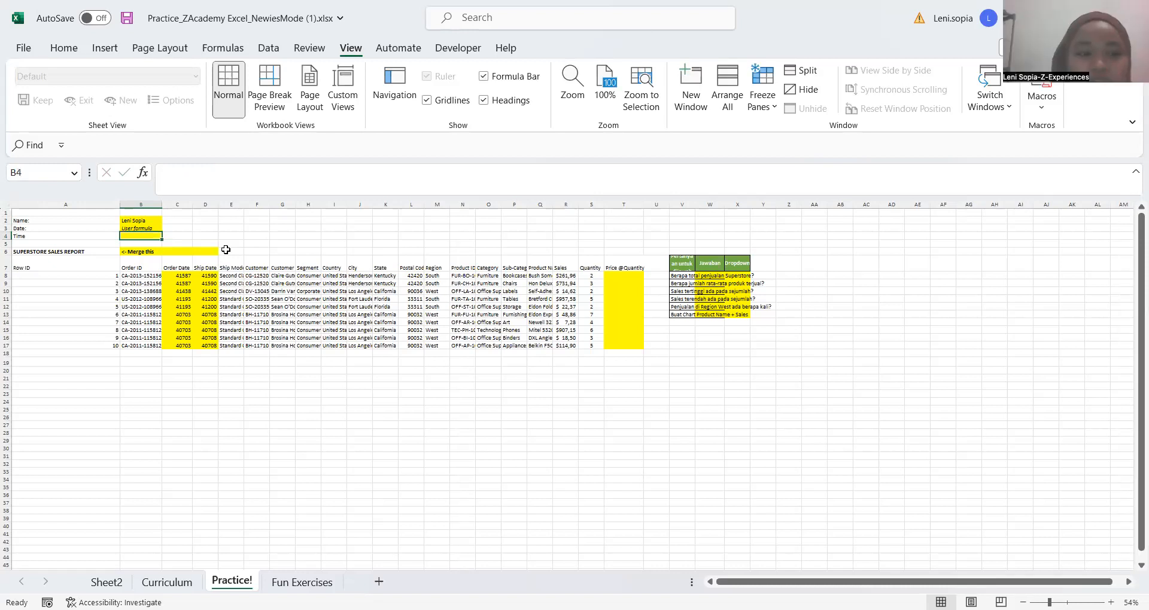
# Enter the shortcut note "ctrl ;" in cell C3 beside the Date cell
pyautogui.press('Up')
pyautogui.press('Right')
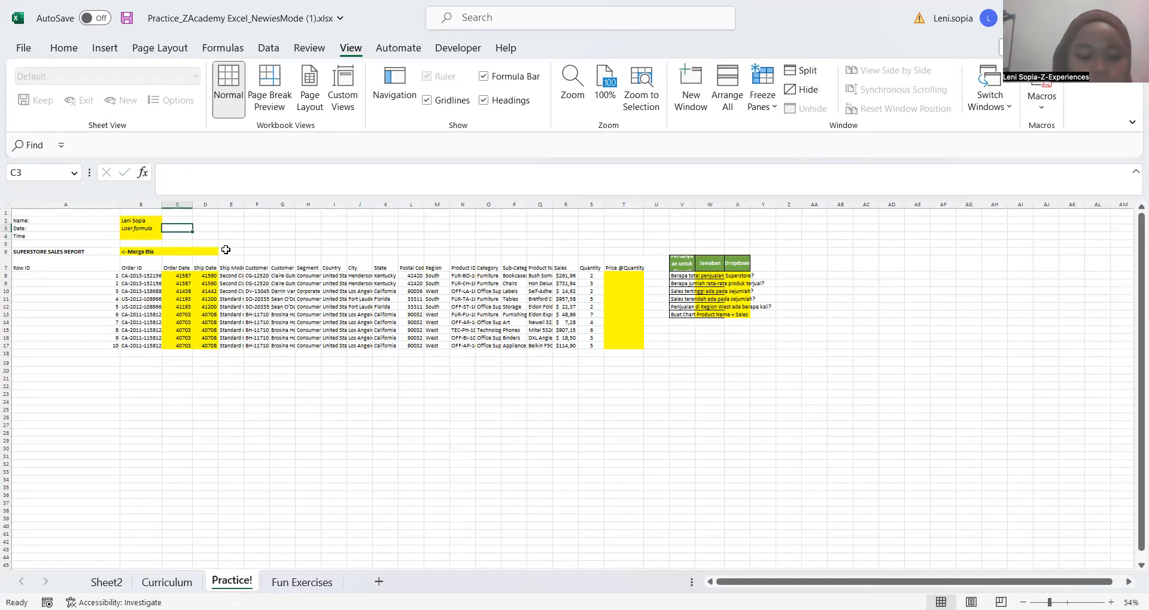
pyautogui.write('cn')
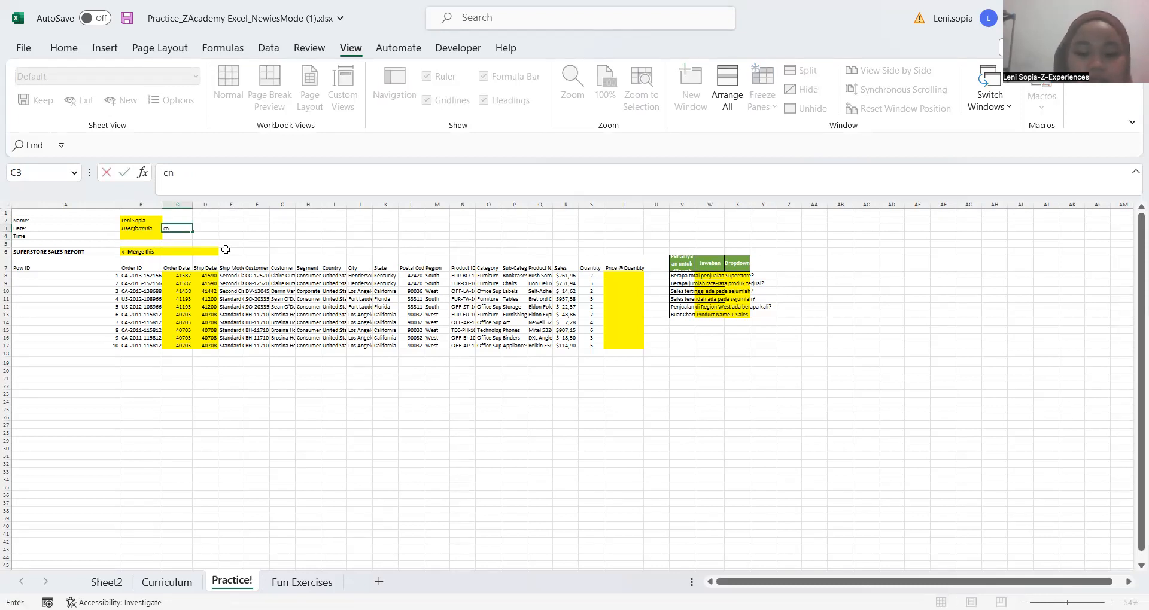
pyautogui.write('rl ;')
pyautogui.press('Return')
# Insert the current date, 22/01/2024, as a fixed value in the Date cell B3
pyautogui.press('Up')
pyautogui.press('Left')
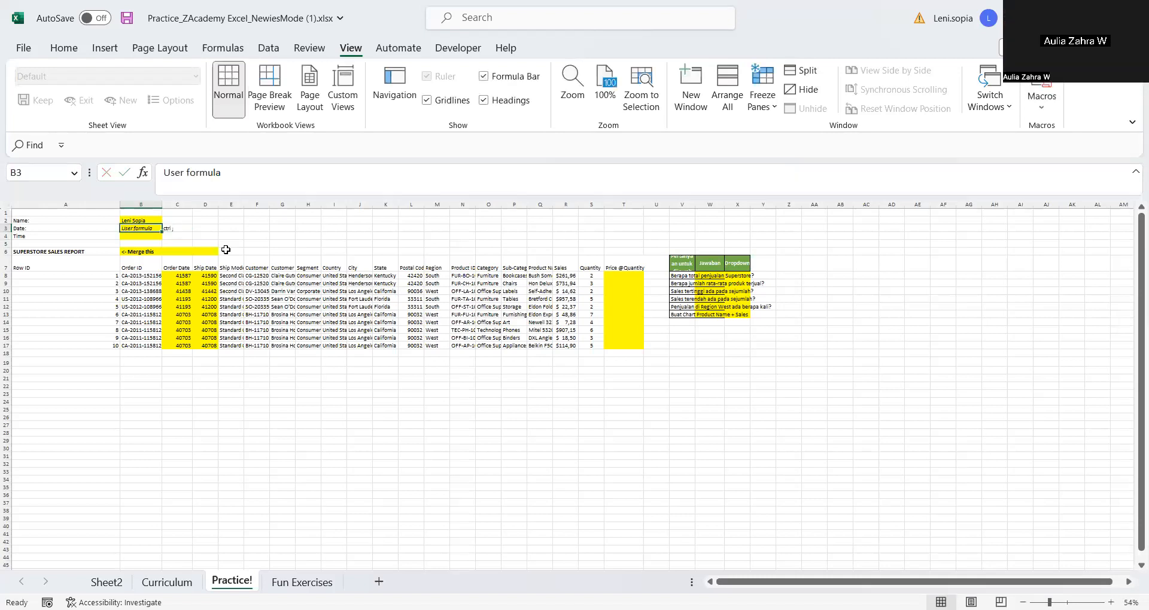
pyautogui.hotkey('ctrl', ';')
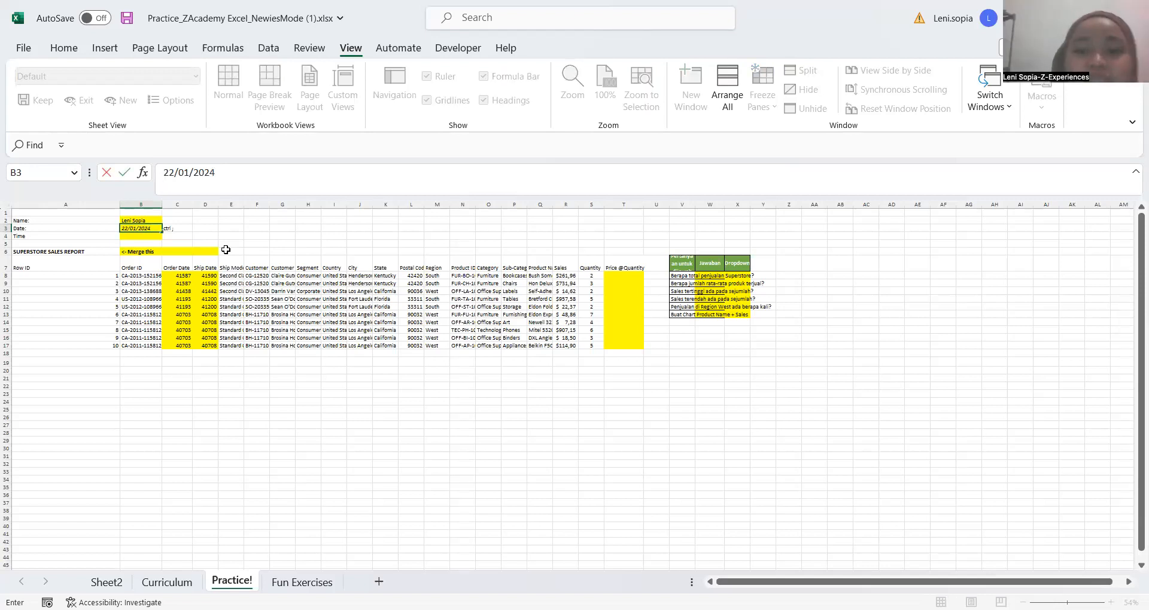
pyautogui.hotkey('ctrl', 'Return')
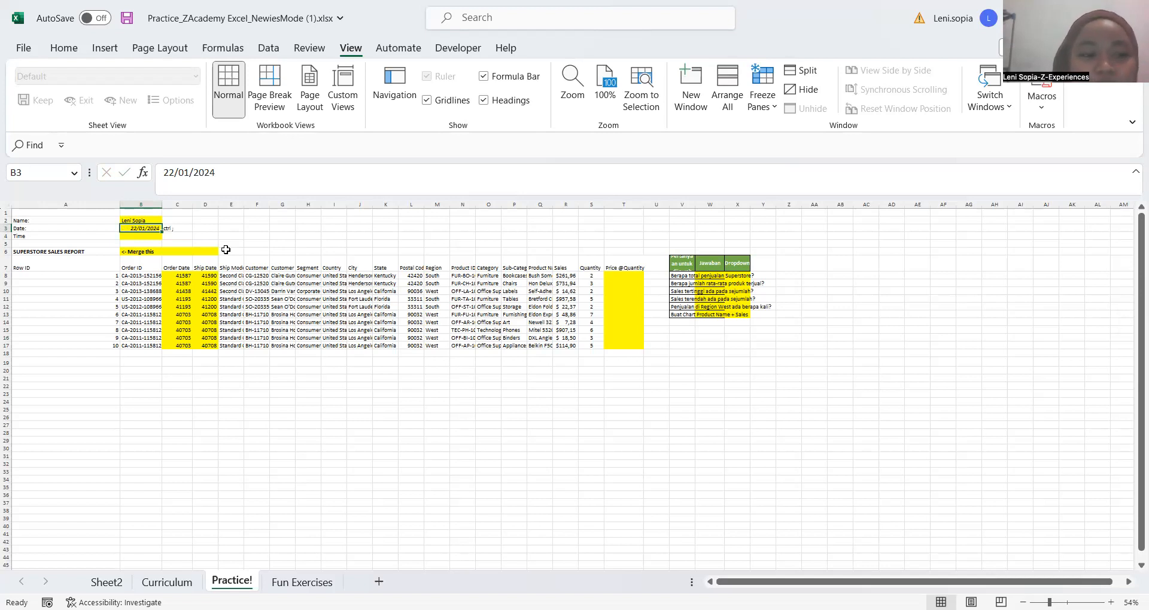
# Enter the shortcut note "ctrl shift ;" in cell C4 beside the Time cell
pyautogui.press('Up')
pyautogui.press('Down')
pyautogui.press('Down')
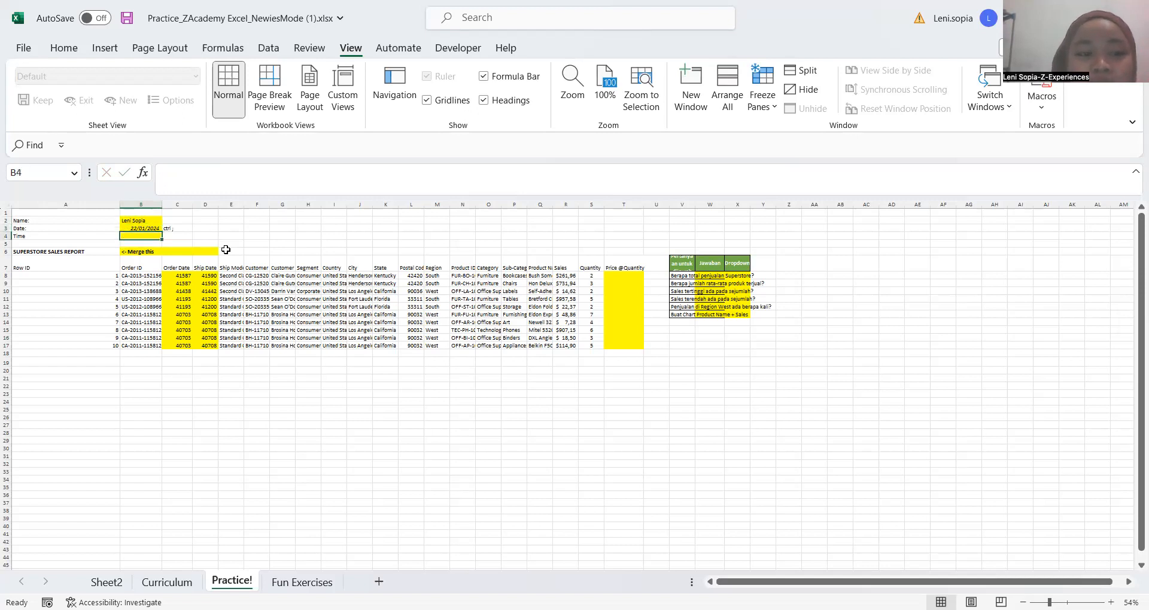
pyautogui.press('Up')
pyautogui.press('Down')
pyautogui.press('Down')
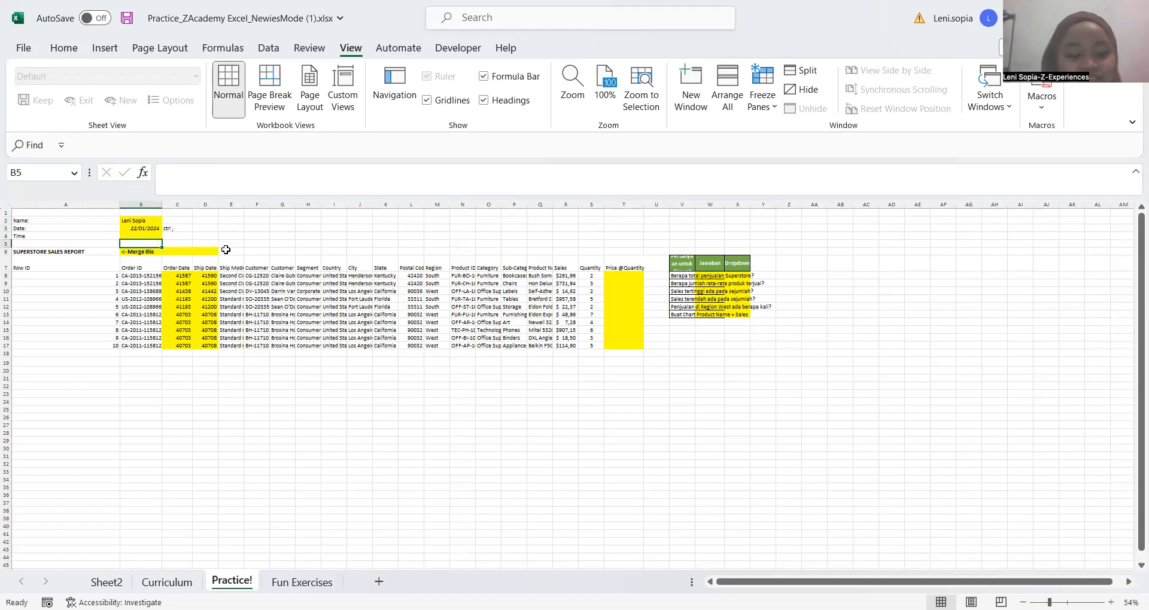
pyautogui.press('Up')
pyautogui.press('Right')
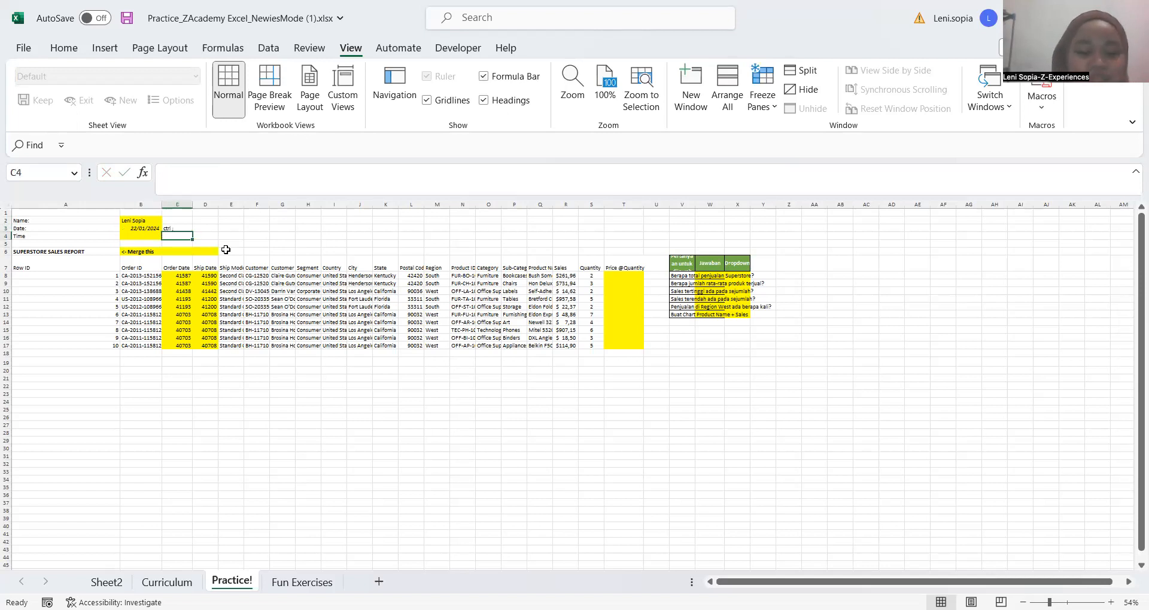
pyautogui.write('ctrl ;')
pyautogui.press('BackSpace')
pyautogui.write('shift ;')
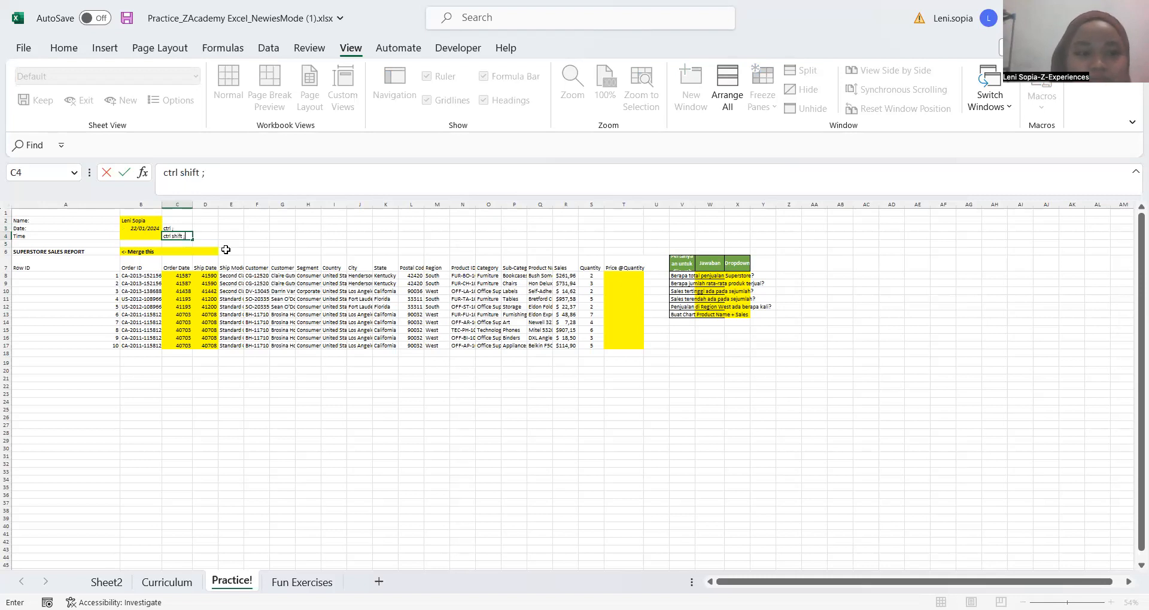
pyautogui.press('Return')
# Insert the current time, 19:31, as a fixed value in the Time cell B4 and reselect that cell
pyautogui.press('Up')
pyautogui.press('Left')
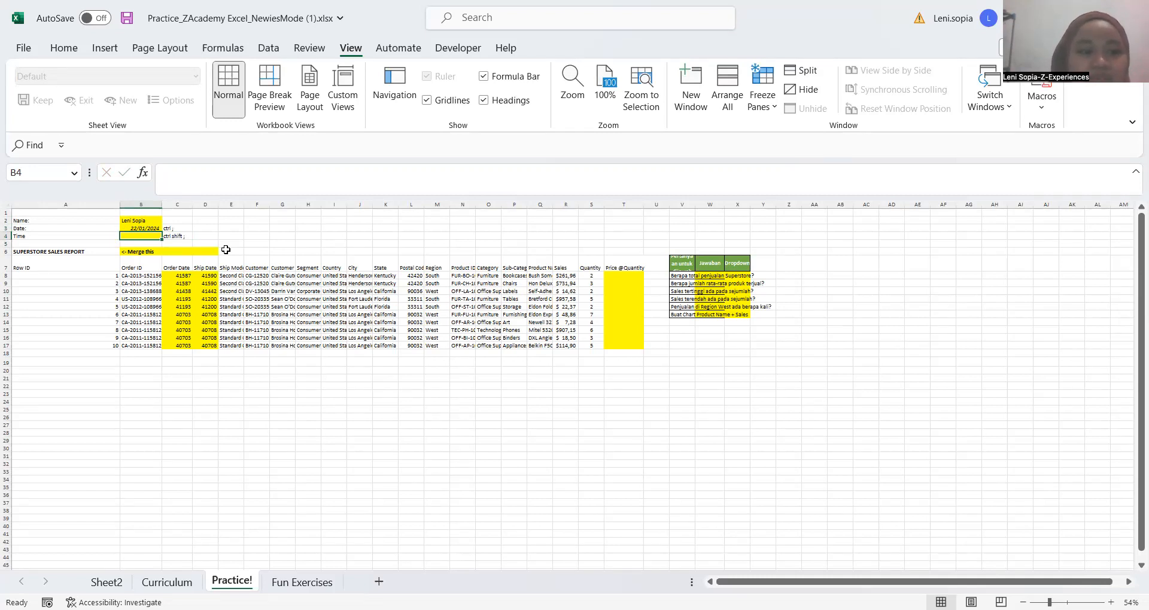
pyautogui.hotkey('ctrl', 'shift', ';')
pyautogui.press('Return')
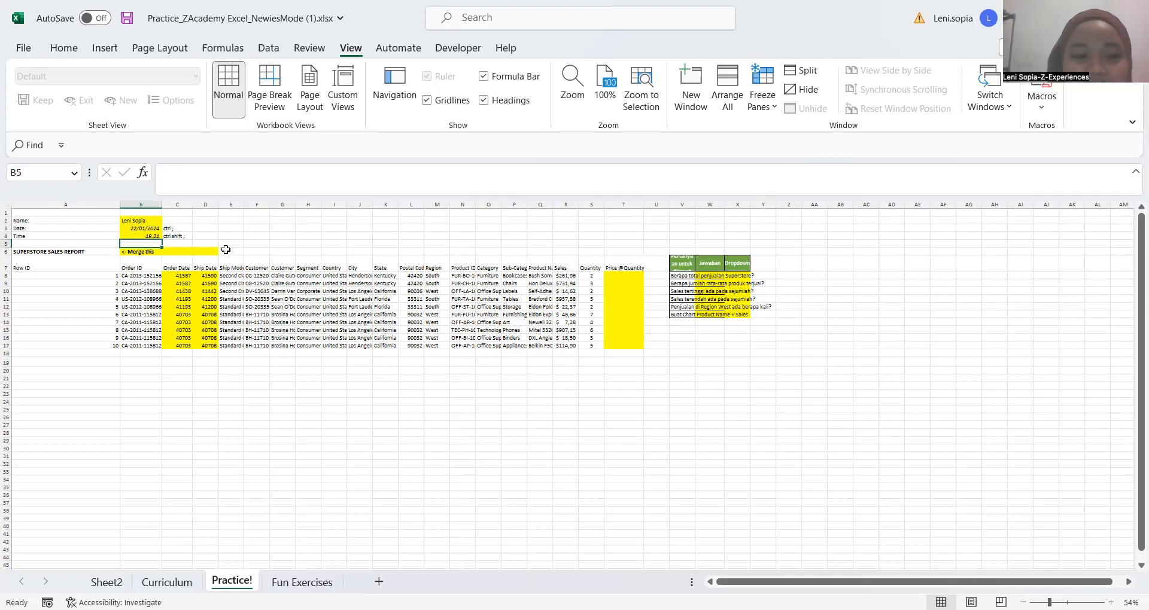
pyautogui.press('Up')
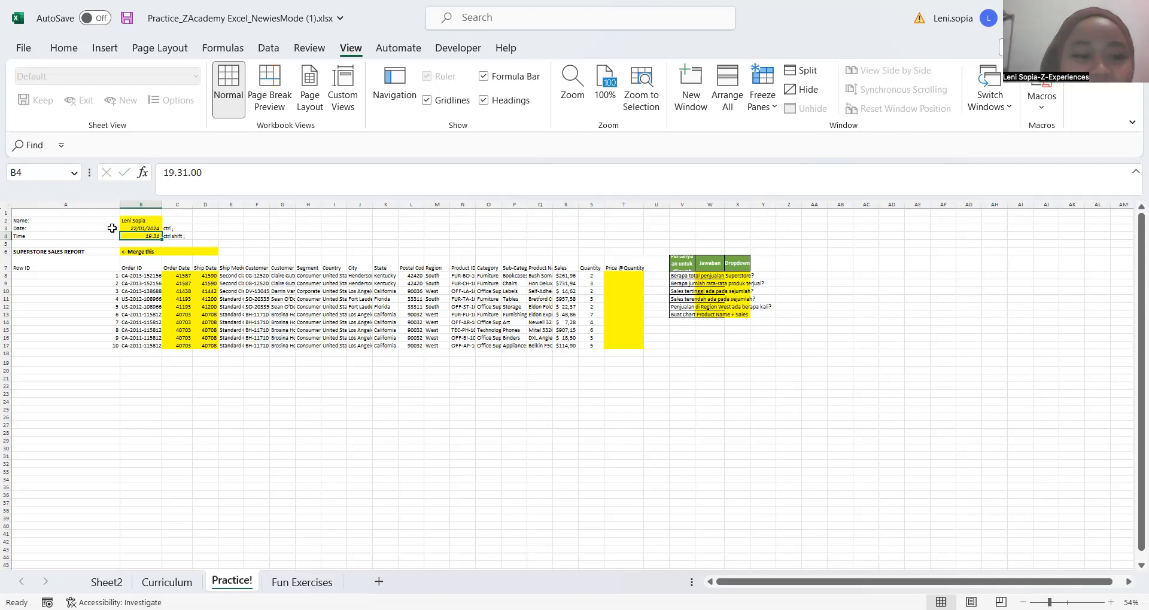
pyautogui.click(213, 237)
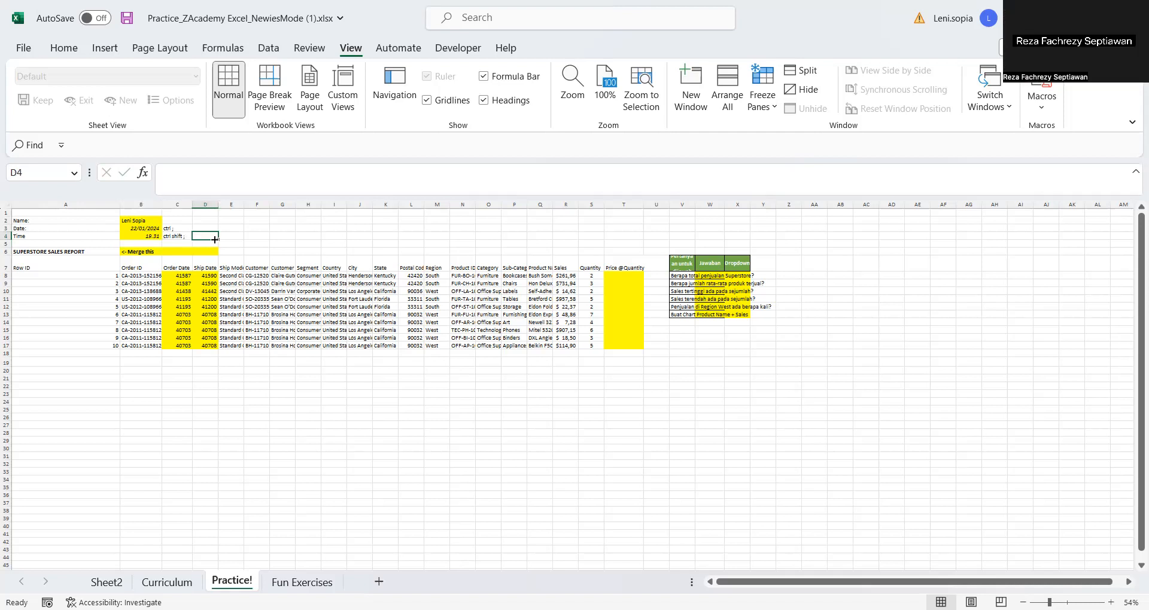
pyautogui.press('Left')
pyautogui.press('Left')
pyautogui.press('Up')
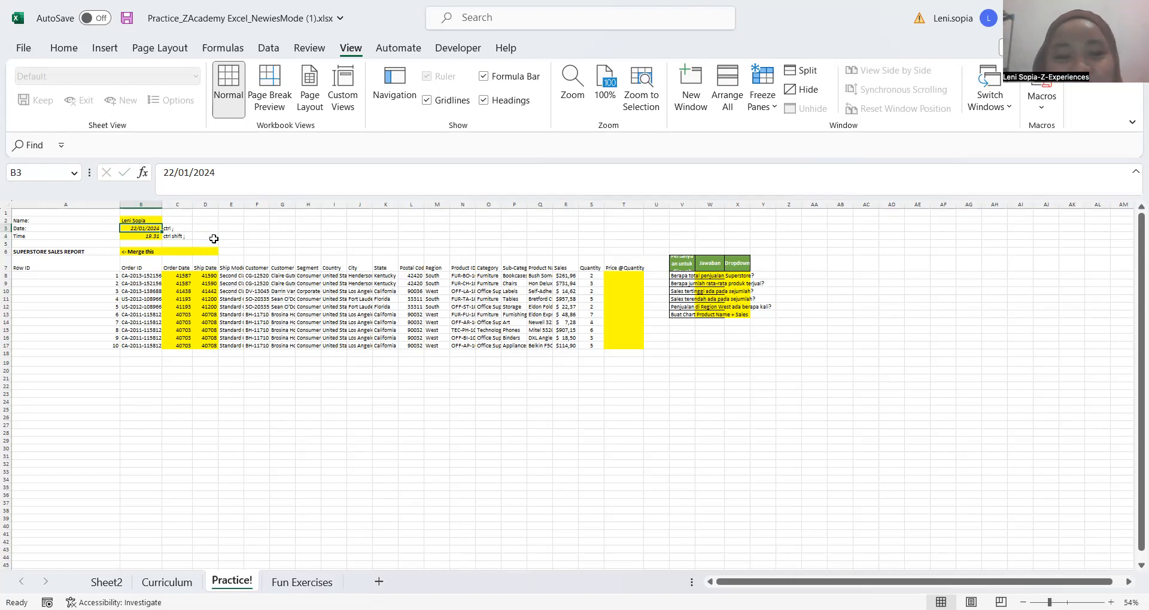
pyautogui.click(214, 237)
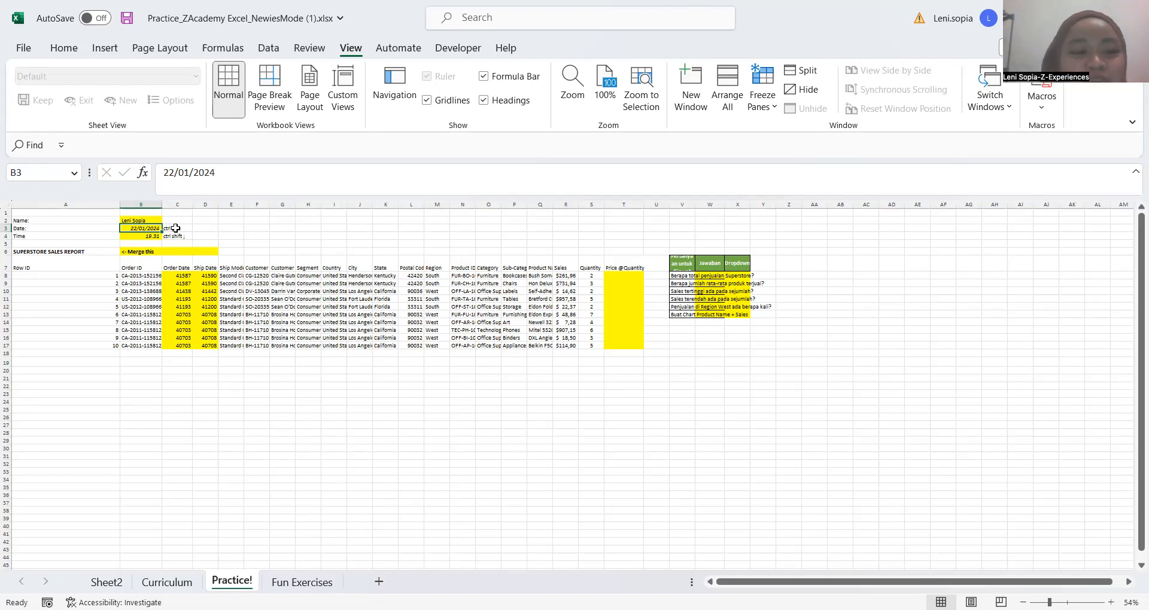
# Look through the number formats offered for the Date cell B3, from General to Text, without applying one
pyautogui.click(144, 229)
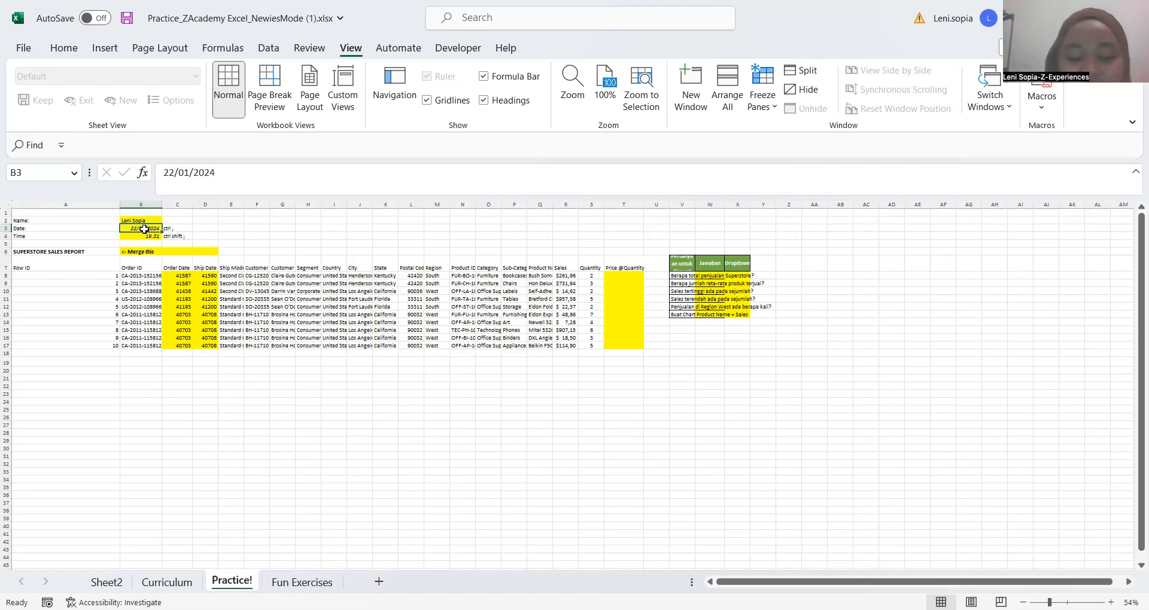
pyautogui.press('Up')
pyautogui.click(145, 230)
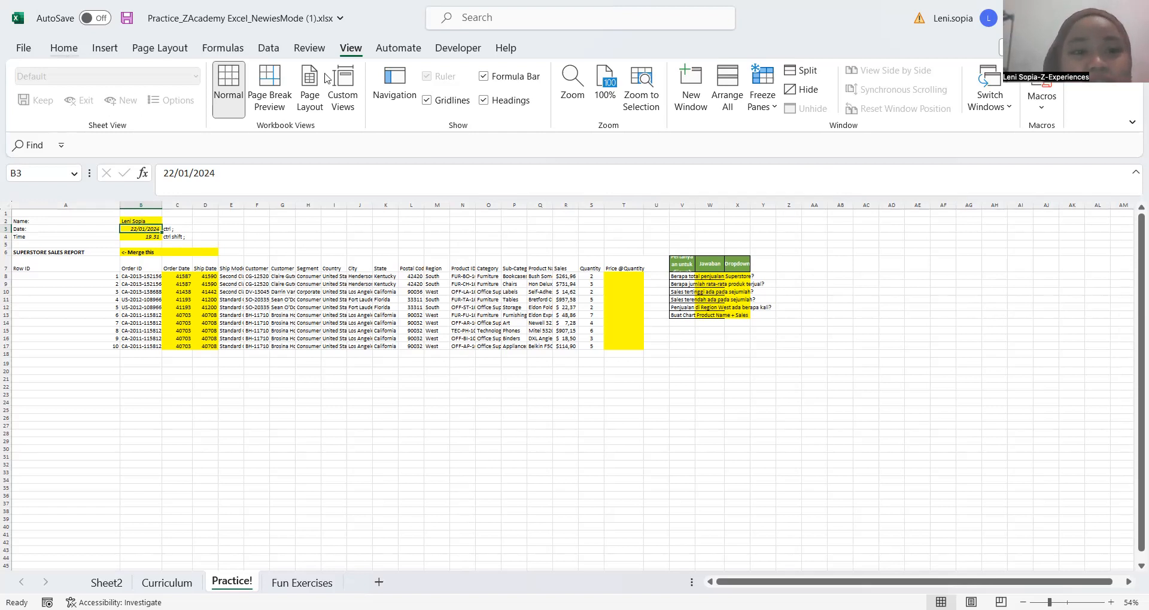
pyautogui.click(64, 48)
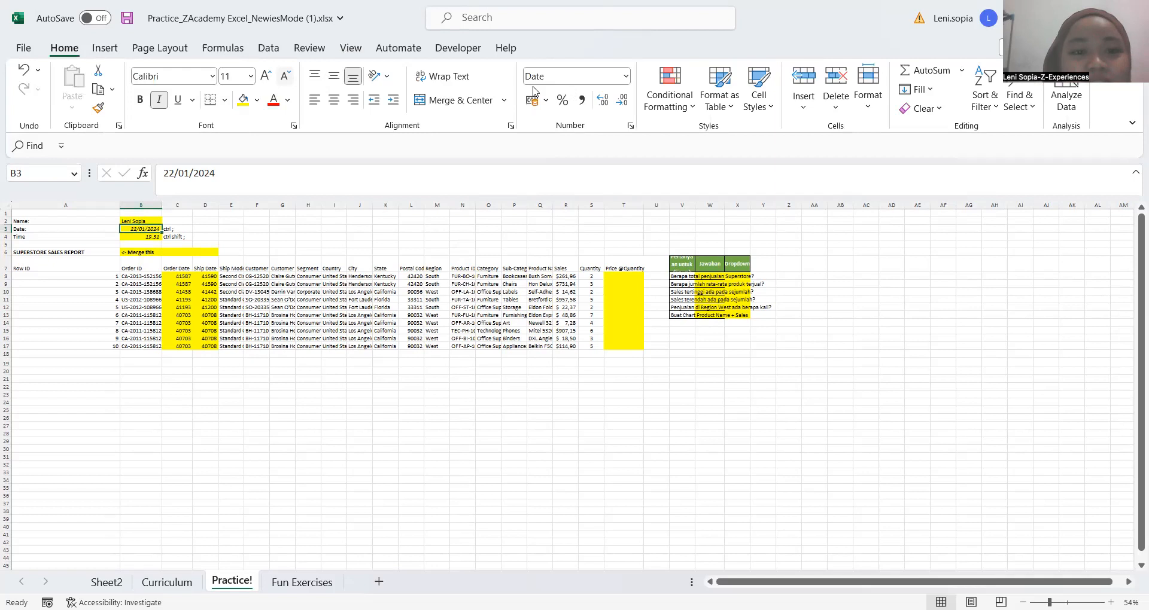
pyautogui.click(629, 76)
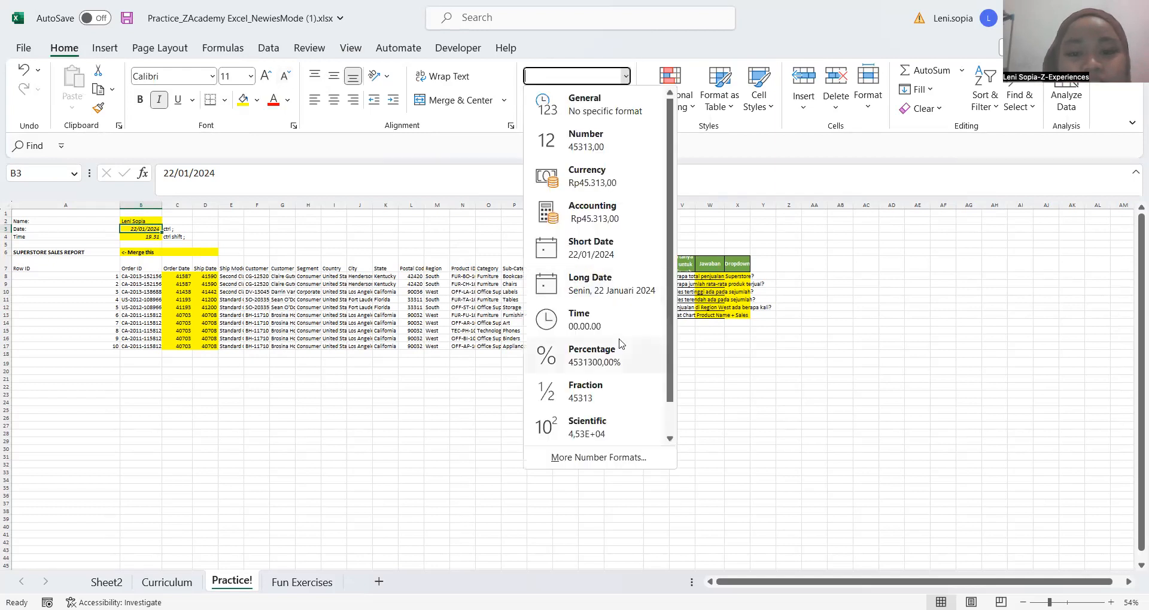
pyautogui.scroll(-1, 632, 476)
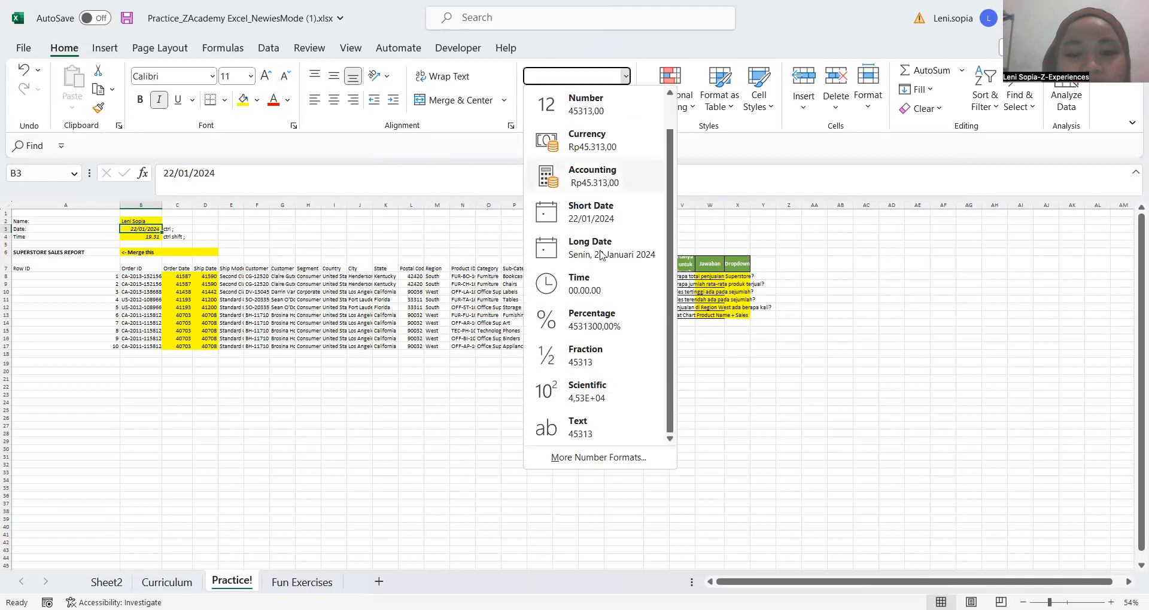
pyautogui.scroll(1, 580, 90)
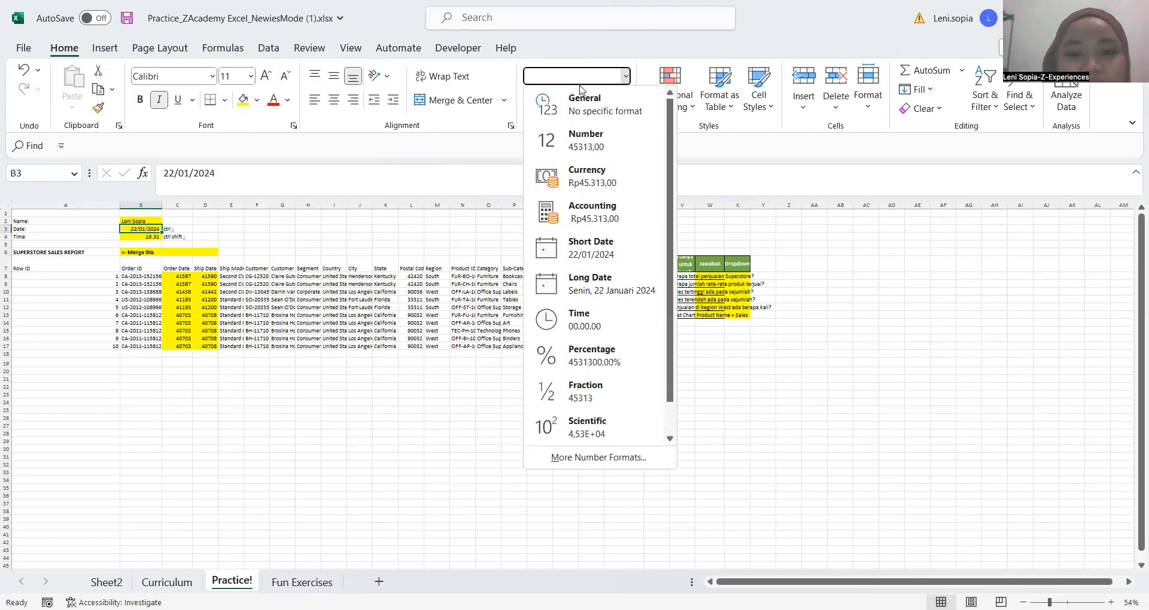
pyautogui.scroll(-1, 611, 470)
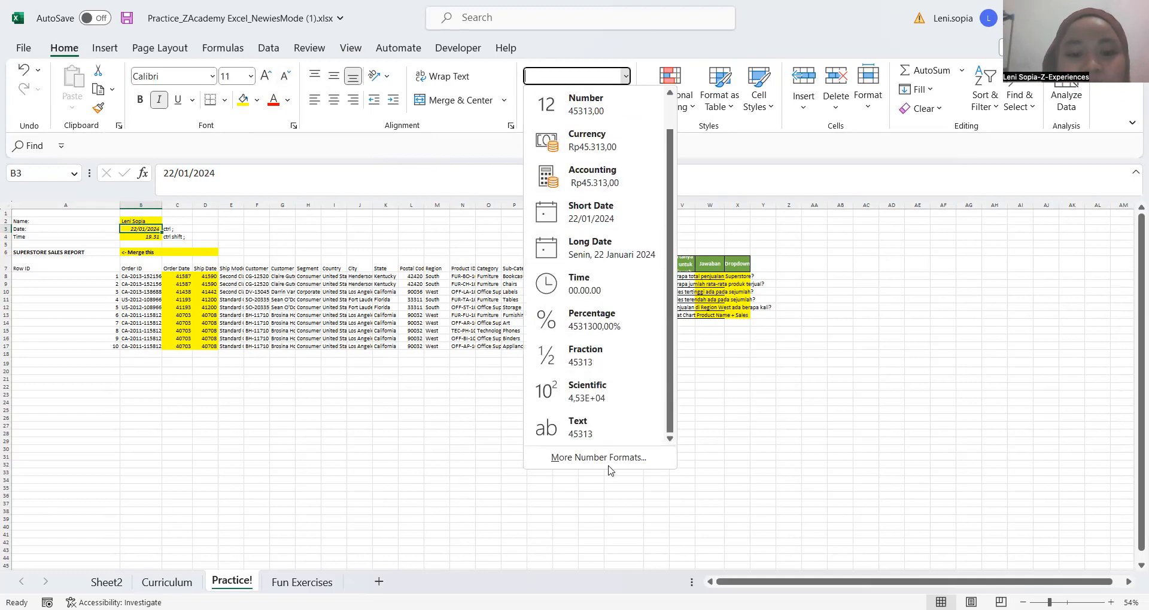
pyautogui.click(524, 212)
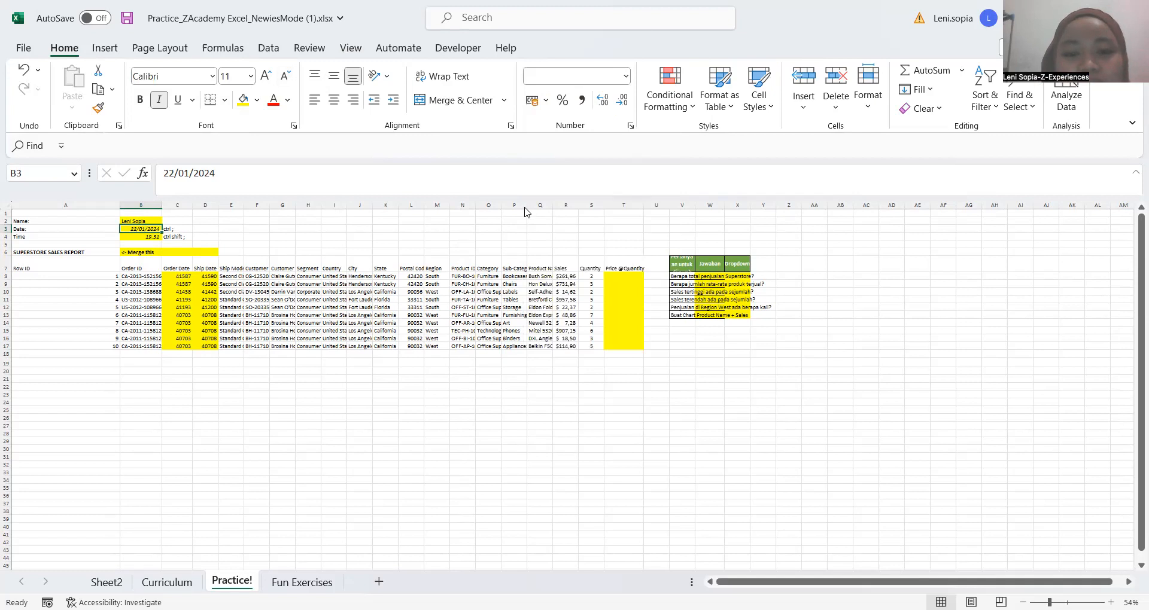
# Format the Date cell B3 with the Indonesian date type 14 Maret 2012
pyautogui.hotkey('ctrl', '1')
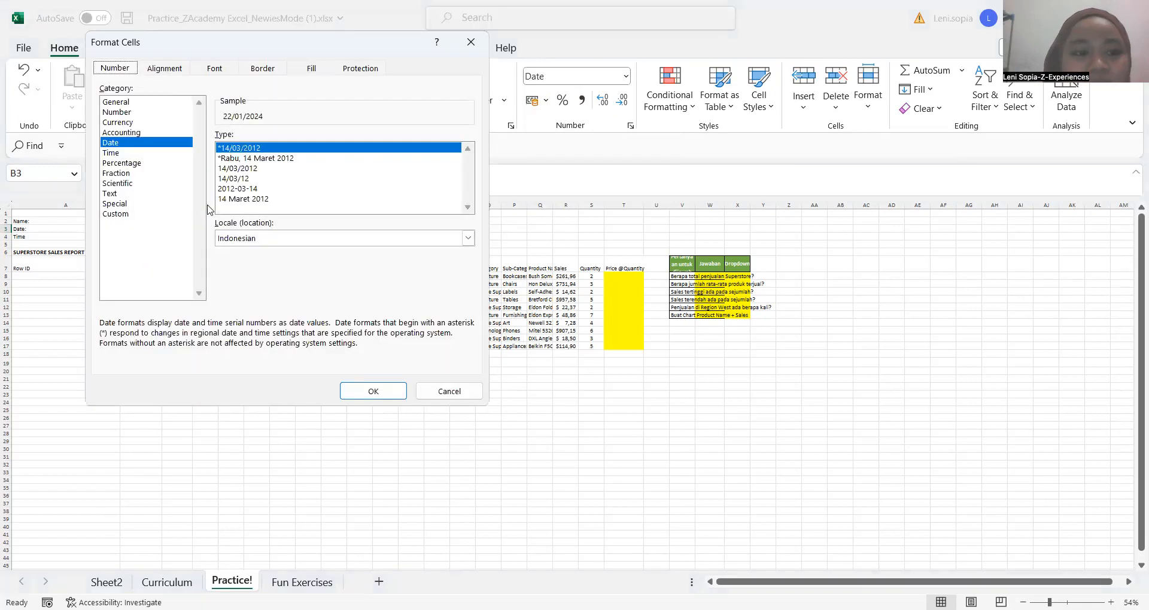
pyautogui.click(244, 199)
pyautogui.click(389, 396)
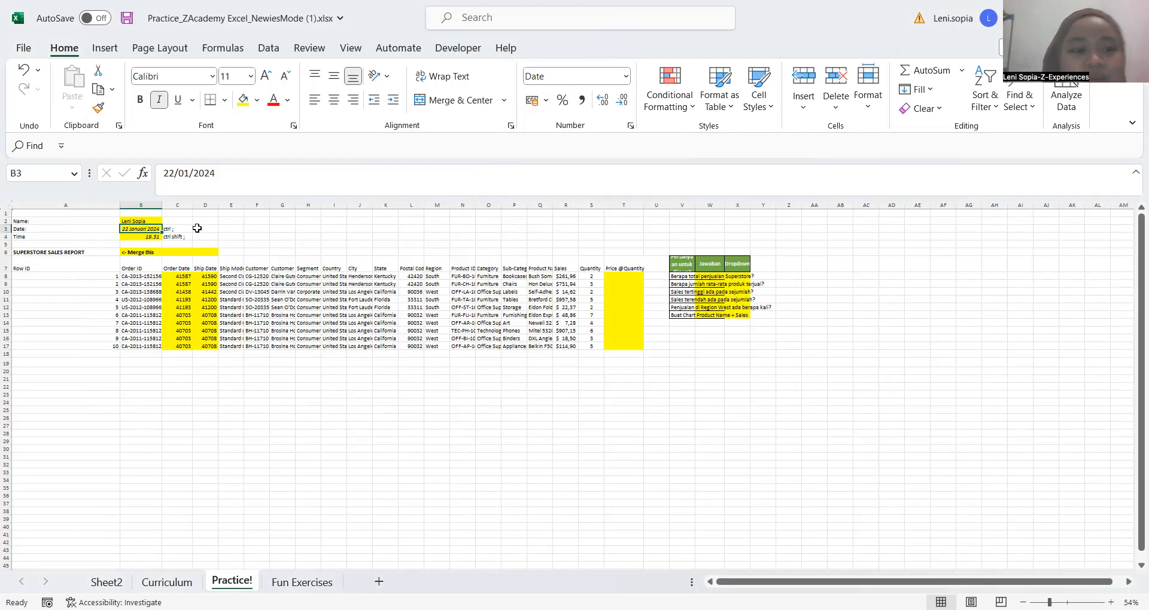
# Extend the selection from the note in C3 down to C4, shrink it back to C3 and move to C4
pyautogui.click(198, 228)
pyautogui.click(183, 228)
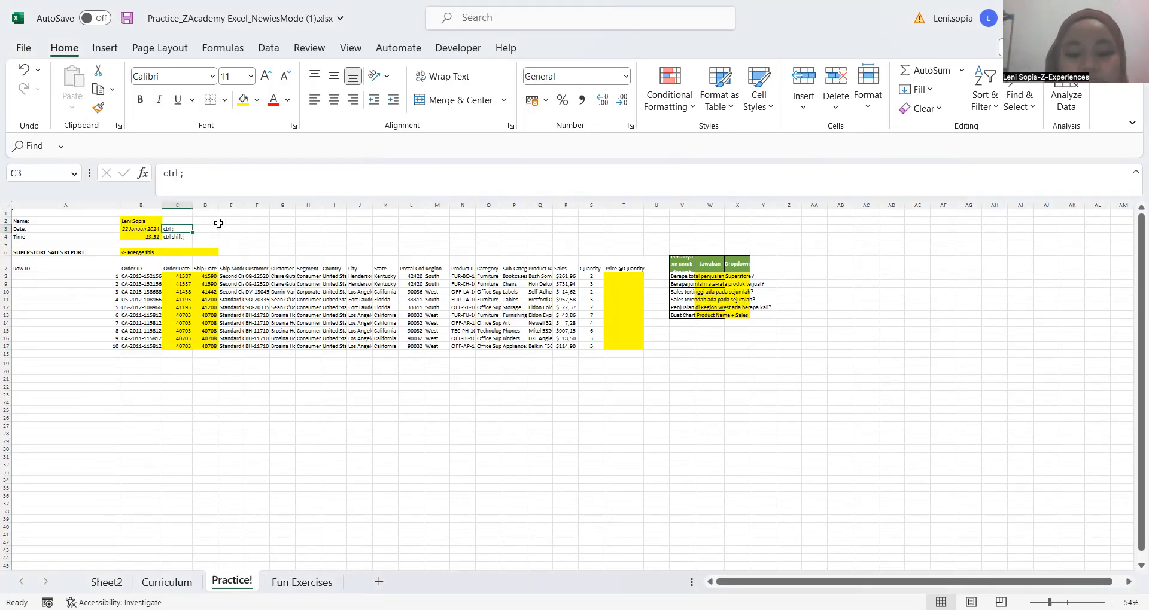
pyautogui.hotkey('shift', 'Down')
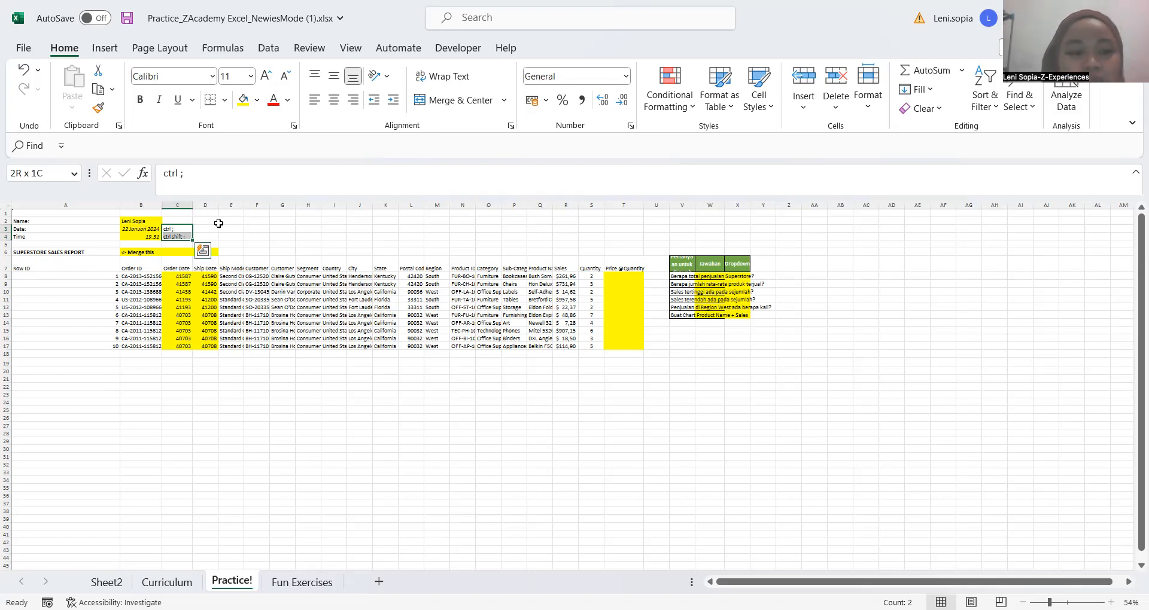
pyautogui.hotkey('shift', 'Up')
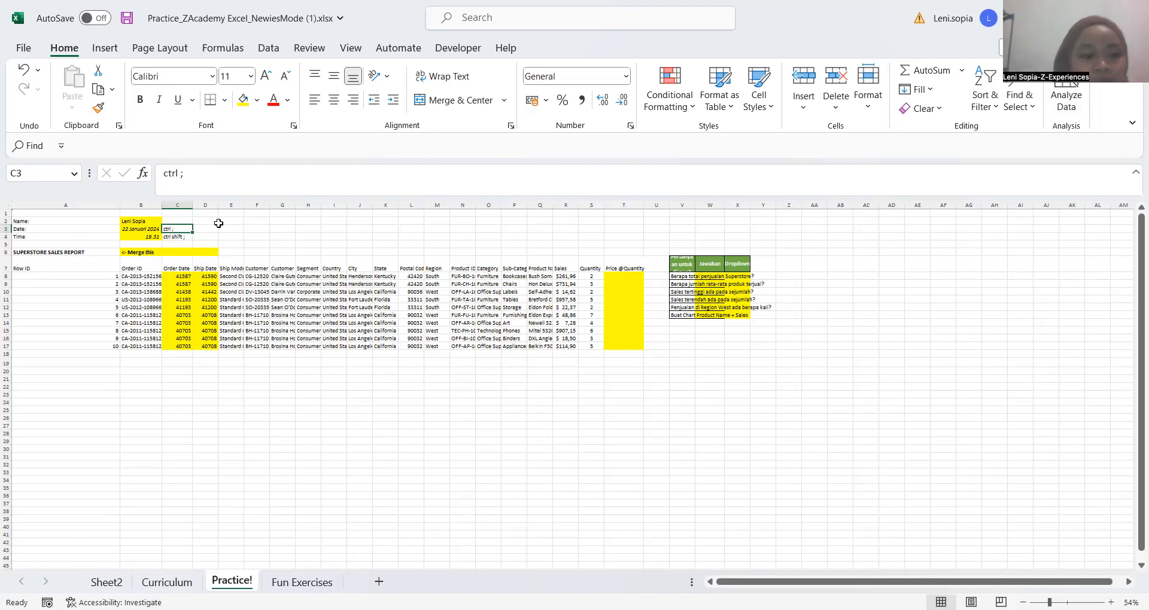
pyautogui.press('Down')
pyautogui.click(247, 237)
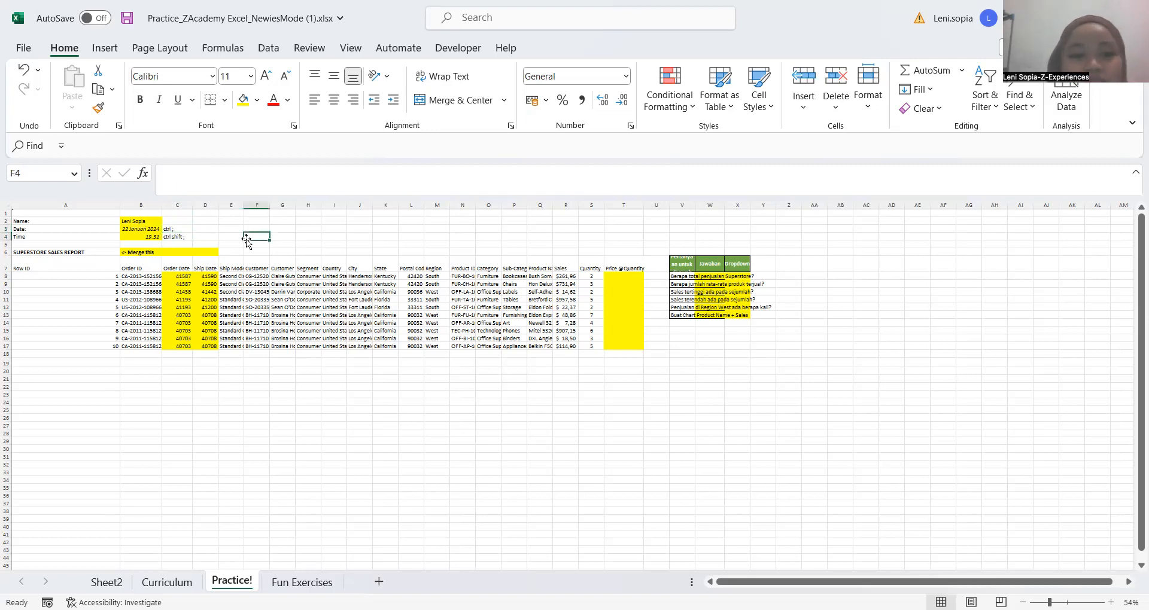
pyautogui.click(297, 230)
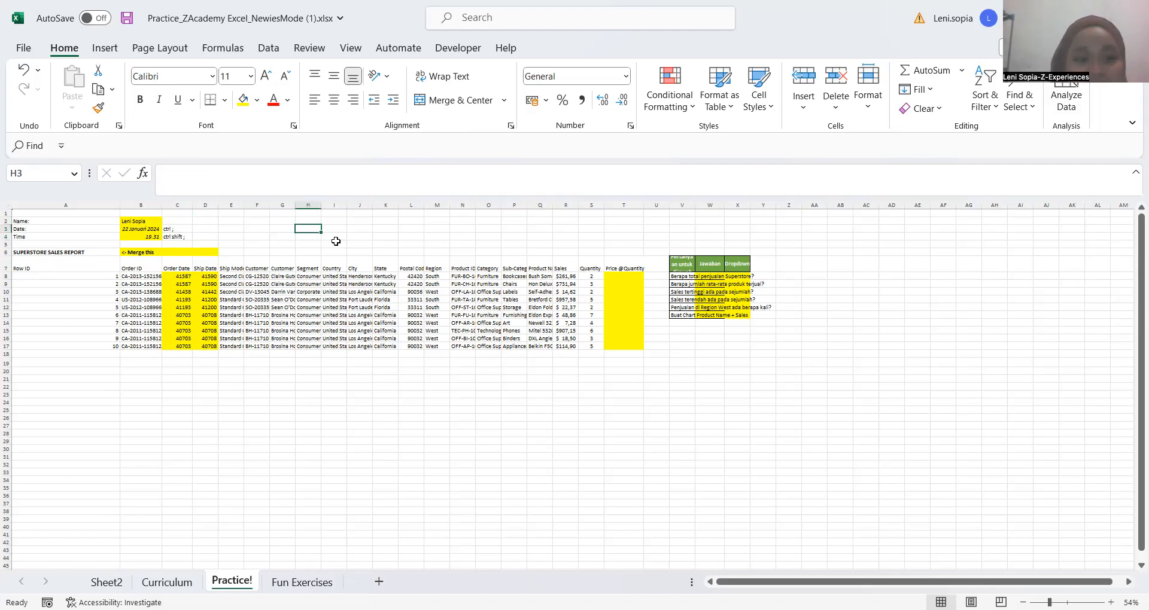
pyautogui.click(141, 402)
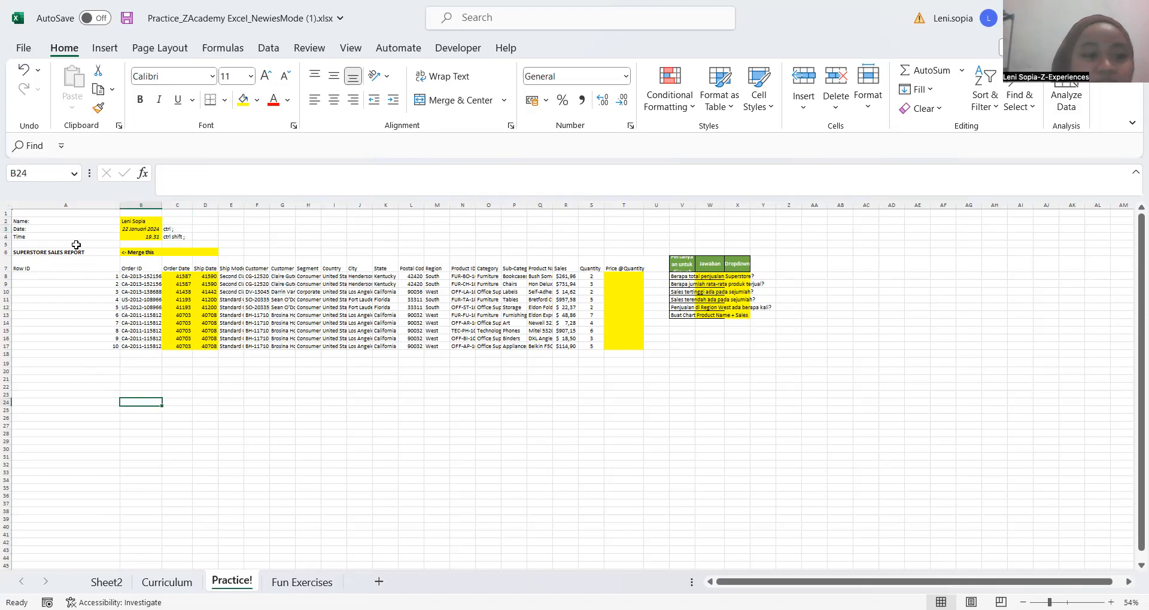
pyautogui.click(75, 251)
pyautogui.click(63, 340)
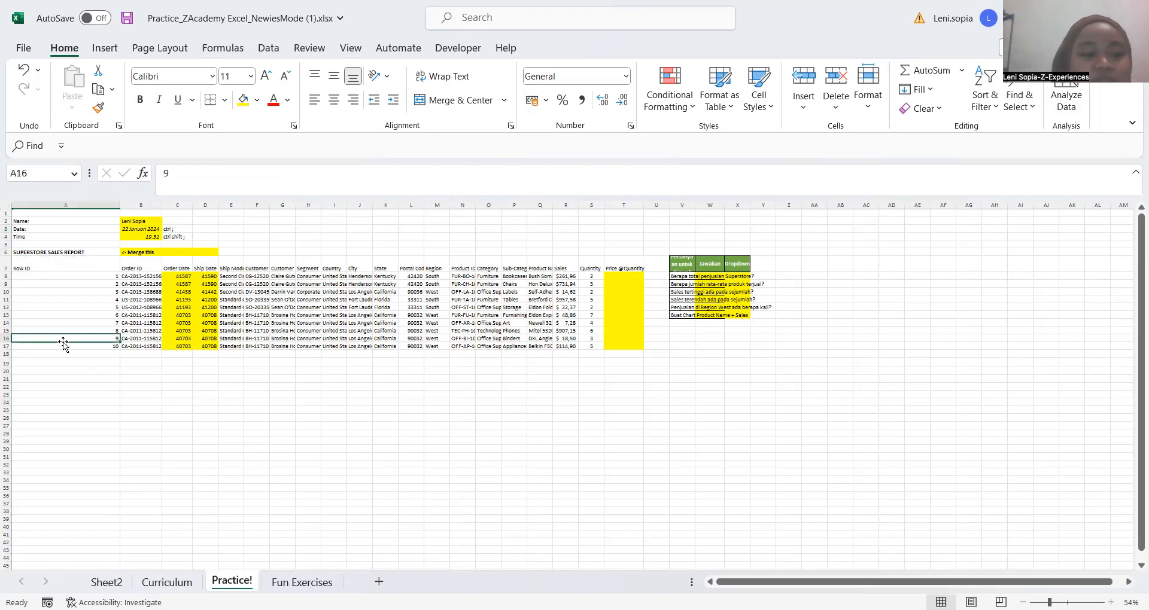
pyautogui.press('Up')
pyautogui.click(64, 344)
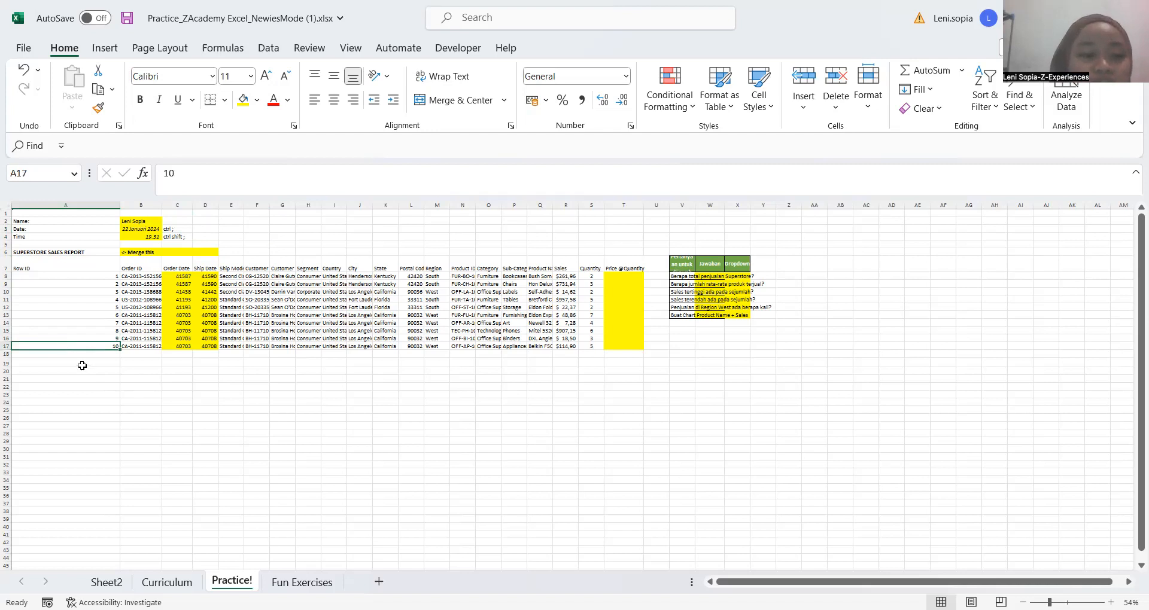
# Select the blank range A19:G24 below the sales table, followed by the blank range I21:M26
pyautogui.moveTo(66, 362); pyautogui.dragTo(293, 405)
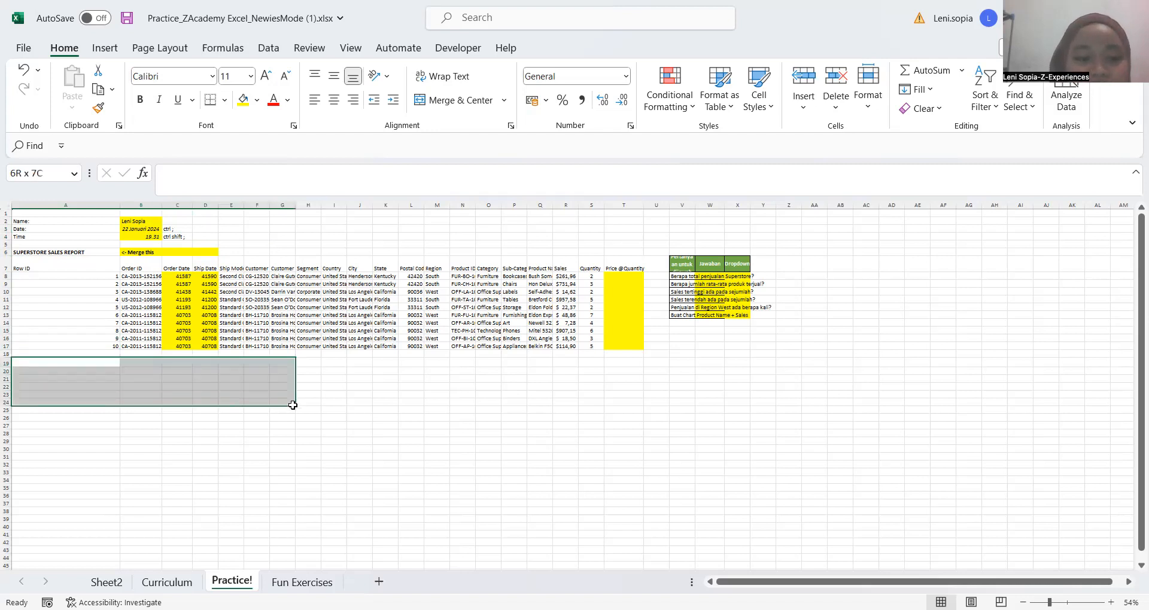
pyautogui.click(327, 378)
pyautogui.moveTo(389, 398); pyautogui.dragTo(440, 424)
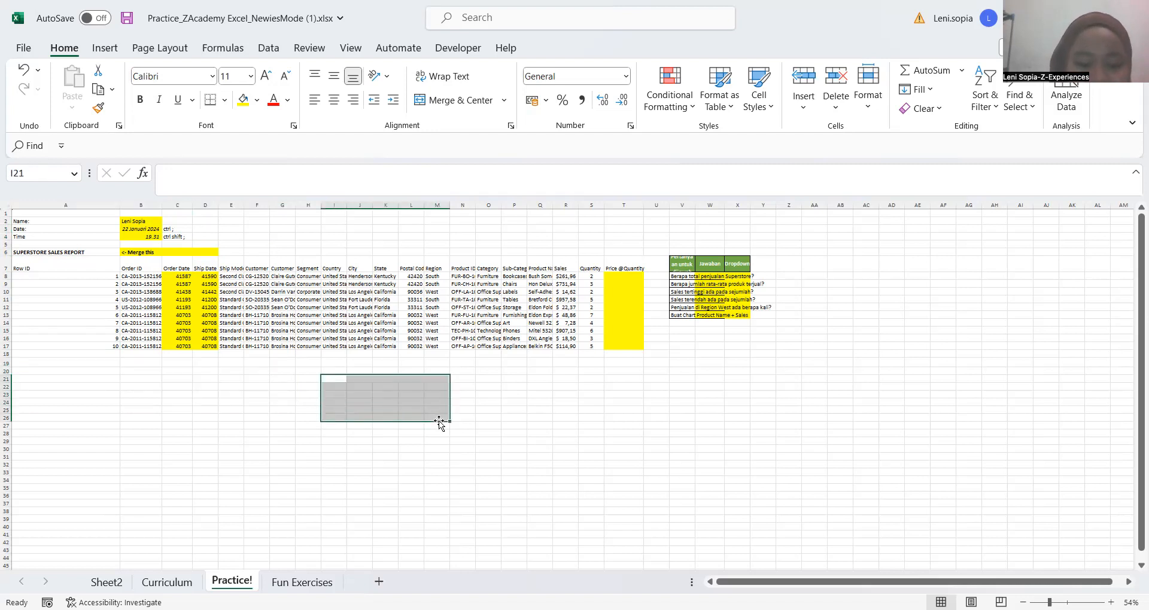
# Extend the selection from blank cell A20 down to A21, and move the active cell on without extending it
pyautogui.click(500, 387)
pyautogui.click(384, 401)
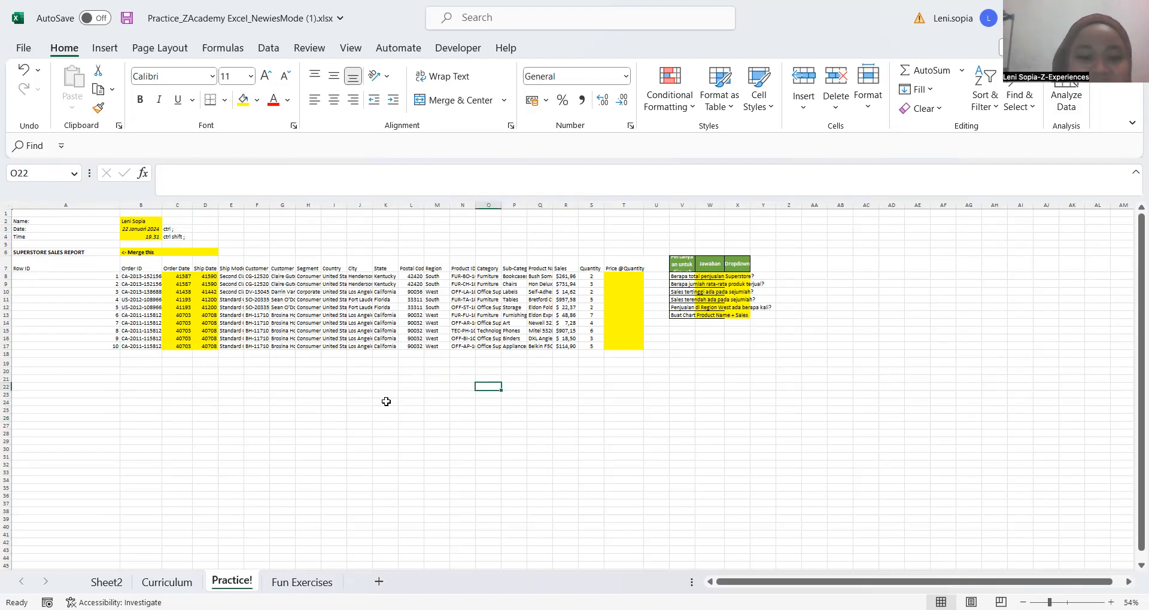
pyautogui.click(52, 369)
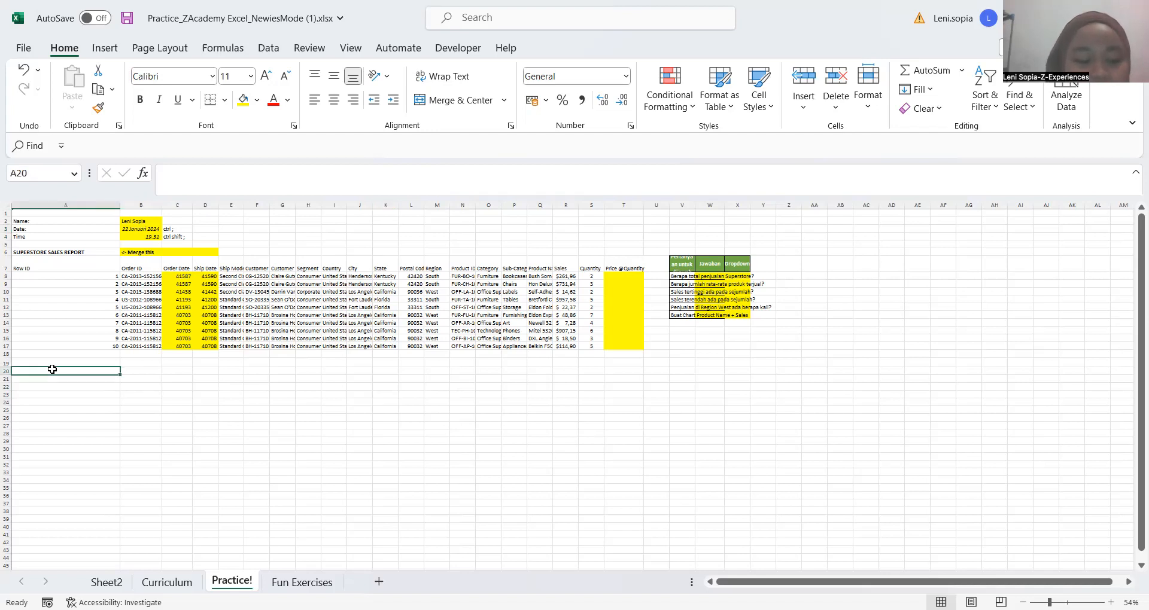
pyautogui.hotkey('shift', 'Down')
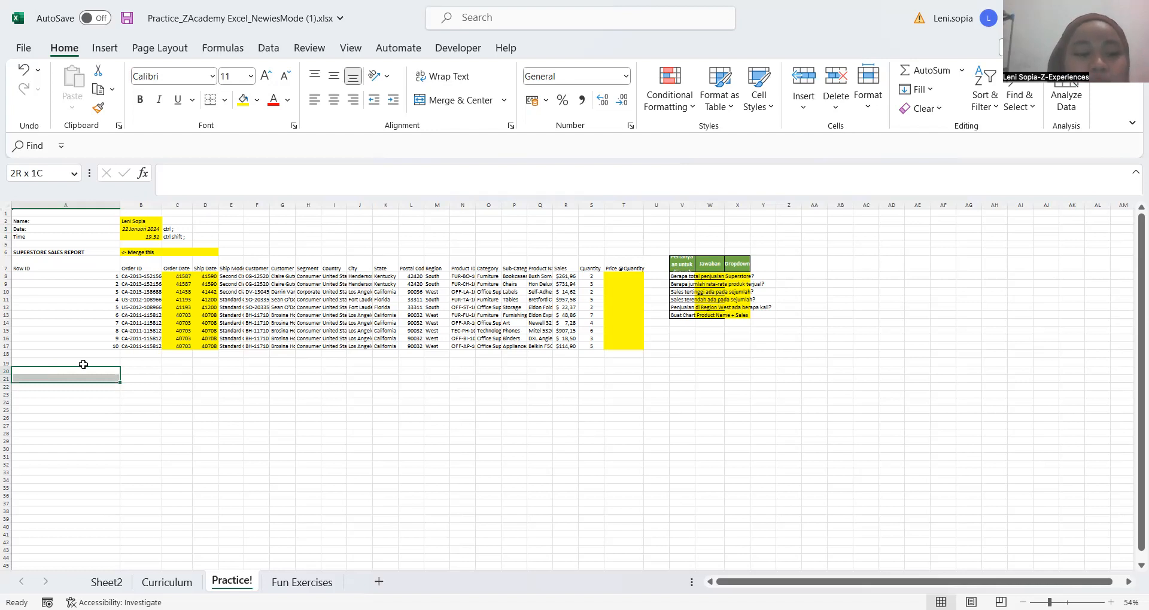
pyautogui.press('Down')
pyautogui.press('Right')
pyautogui.press('Right')
# Select the blank range A21:D22 below the sales table
pyautogui.click(69, 379)
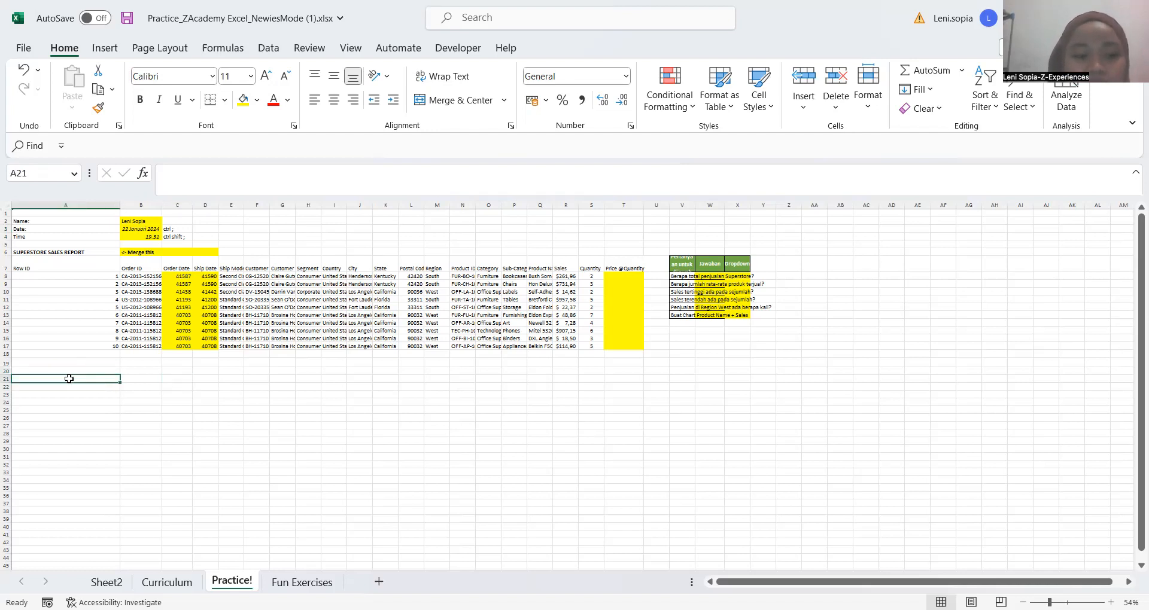
pyautogui.hotkey('shift', 'Down')
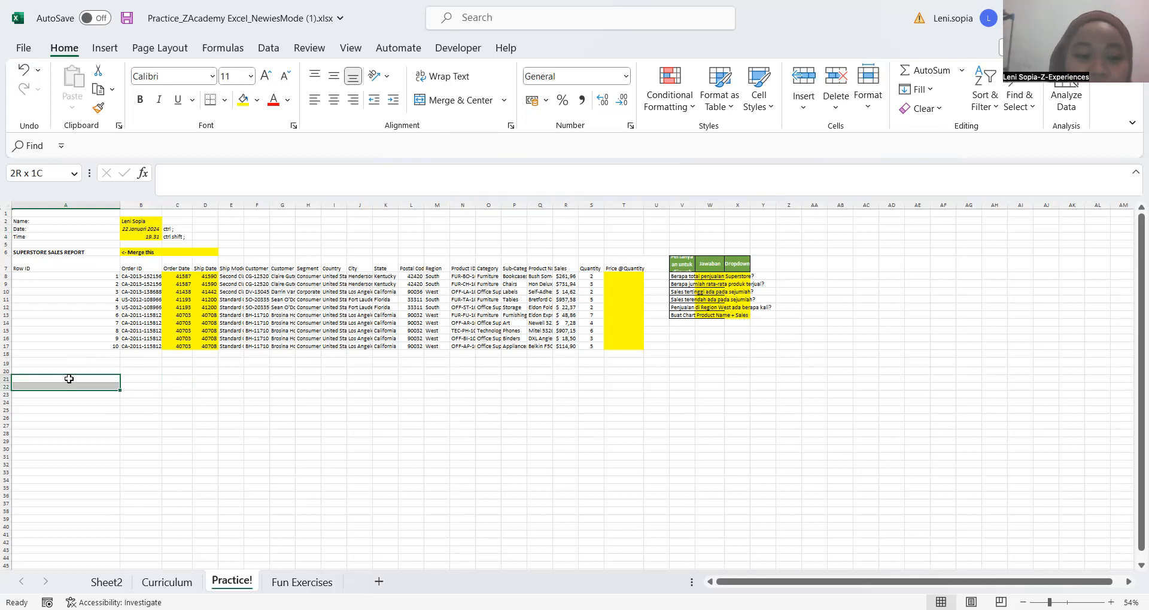
pyautogui.hotkey('shift', 'Right')
pyautogui.hotkey('shift', 'Right')
pyautogui.hotkey('shift', 'Right')
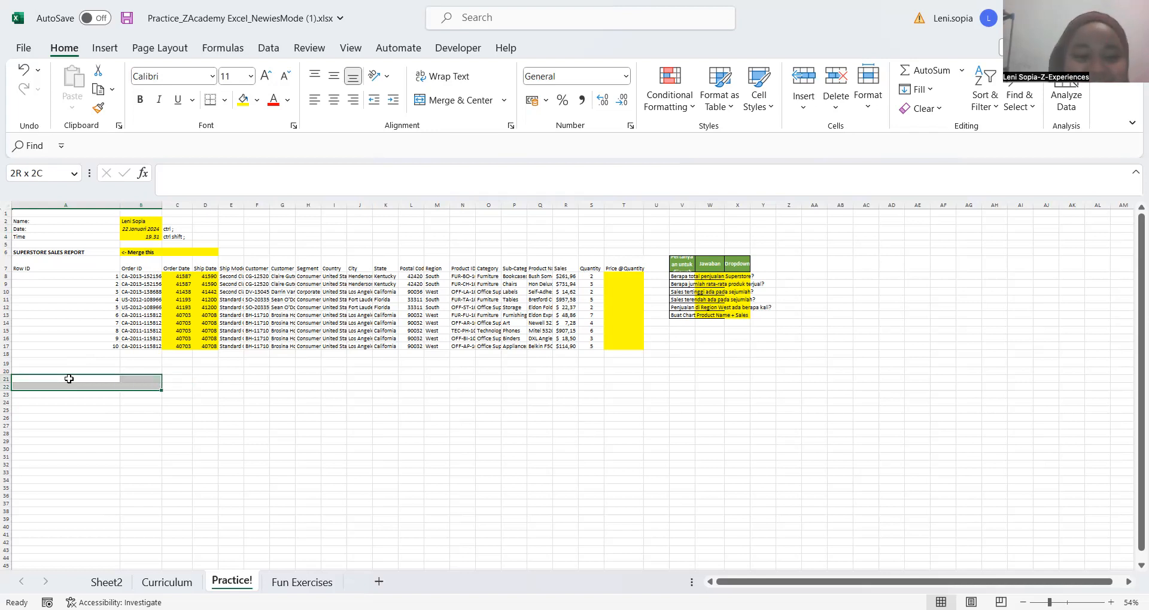
# Select the blank range A30:D35, and shift its extent upward to cover A24:D30
pyautogui.click(93, 447)
pyautogui.hotkey('shift', 'Right')
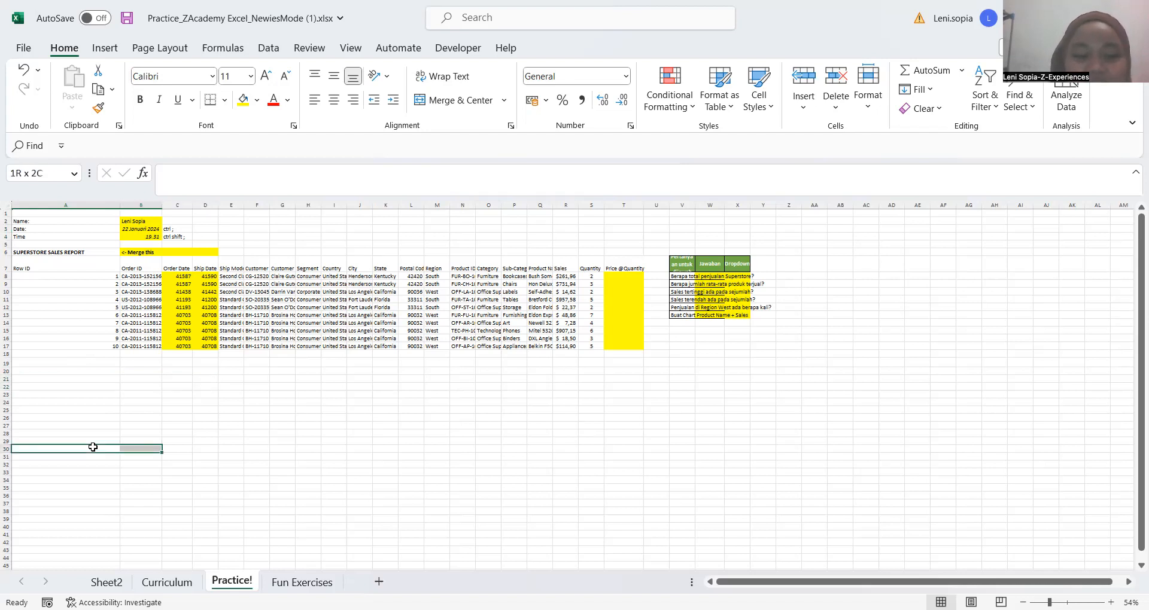
pyautogui.hotkey('shift', 'Right')
pyautogui.hotkey('shift', 'Right')
pyautogui.hotkey('shift', 'Down')
pyautogui.hotkey('shift', 'Down')
pyautogui.hotkey('shift', 'Down')
pyautogui.hotkey('shift', 'Down')
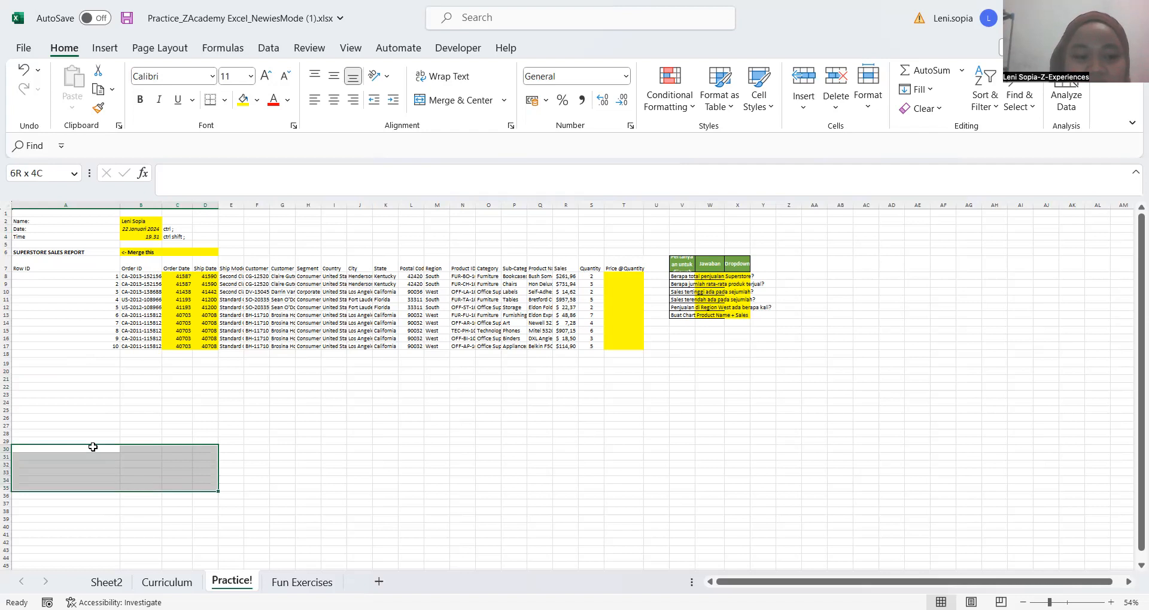
pyautogui.hotkey('shift', 'Up')
pyautogui.hotkey('shift', 'Up')
pyautogui.hotkey('shift', 'Up')
pyautogui.hotkey('shift', 'Up')
pyautogui.hotkey('shift', 'Up')
pyautogui.hotkey('shift', 'Up')
pyautogui.hotkey('shift', 'Up')
pyautogui.hotkey('shift', 'Up')
pyautogui.hotkey('shift', 'Up')
pyautogui.hotkey('shift', 'Up')
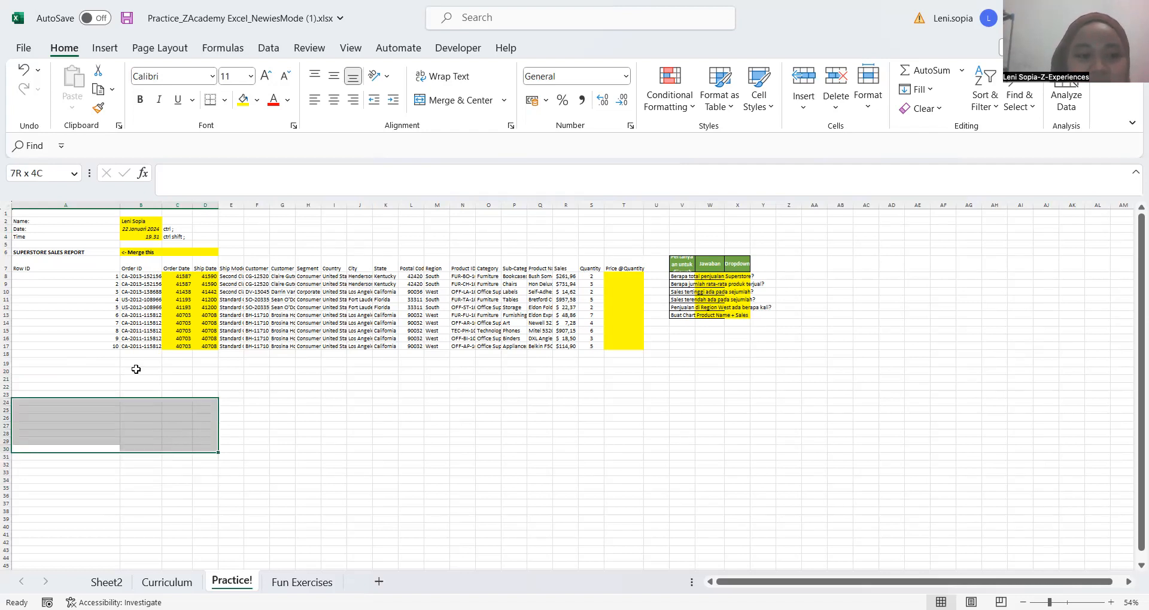
# Merge and center the SUPERSTORE SALES REPORT title across A6:D6, keeping only the upper-left value
pyautogui.click(76, 251)
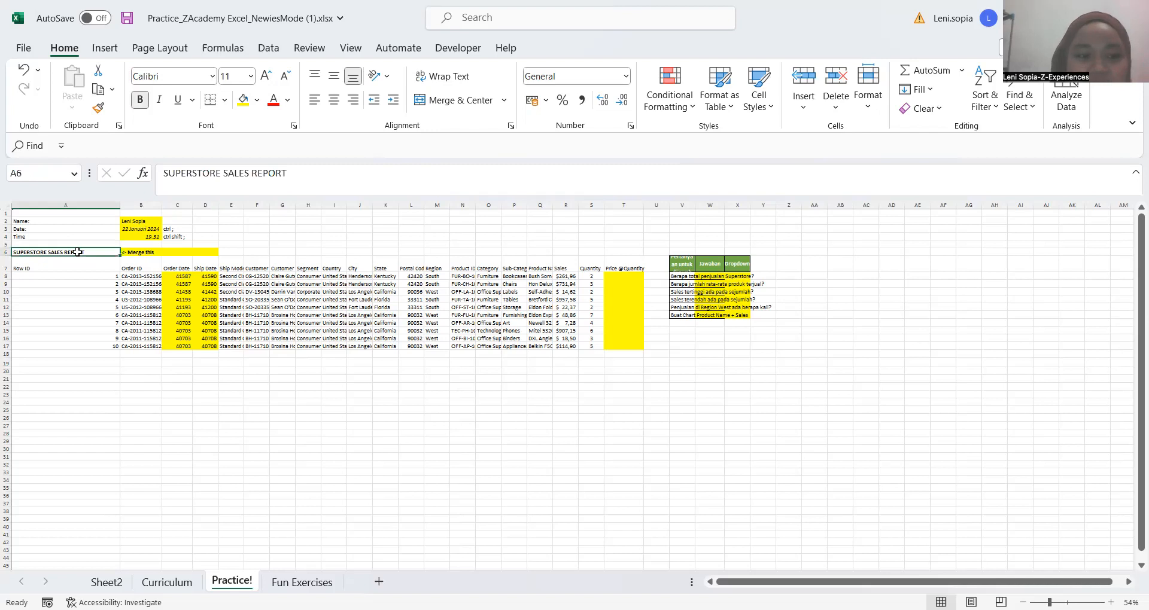
pyautogui.hotkey('shift', 'Right')
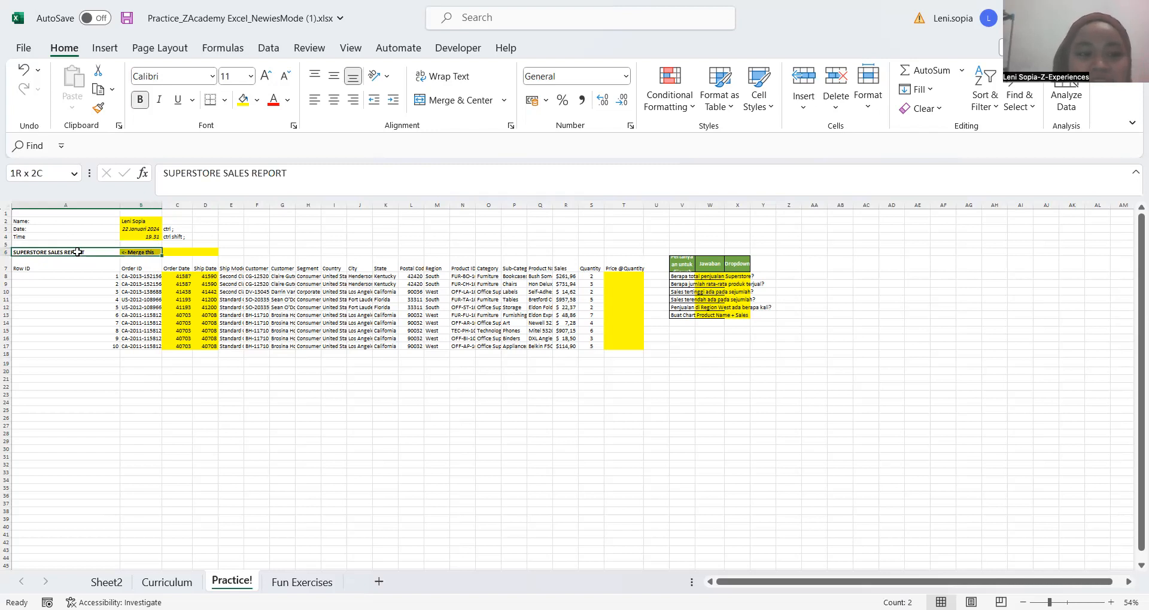
pyautogui.hotkey('shift', 'Right')
pyautogui.hotkey('shift', 'Right')
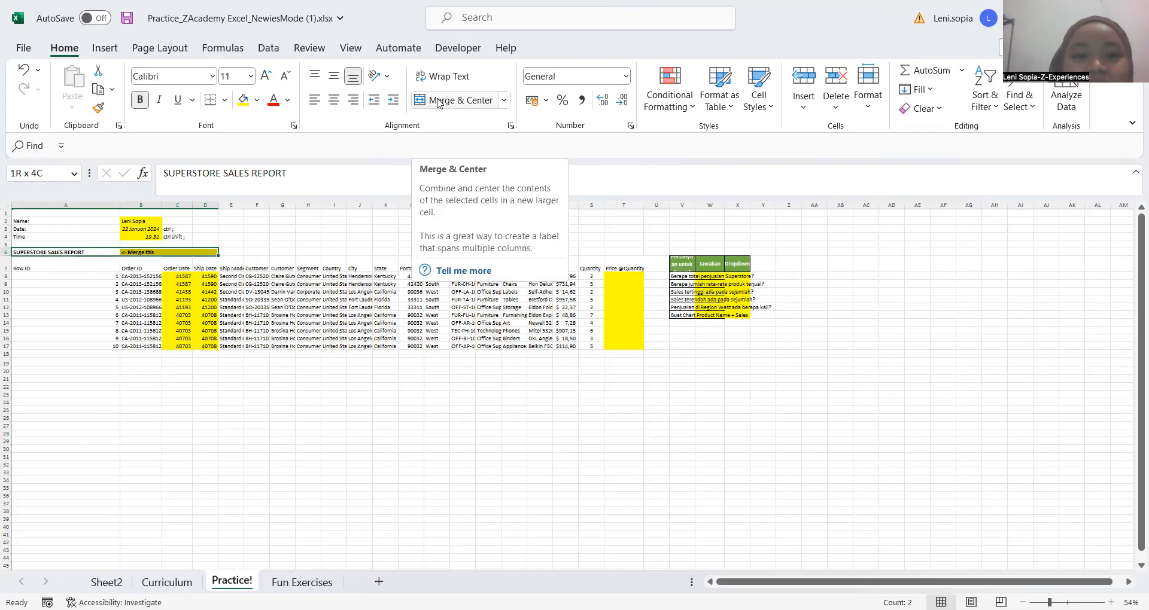
pyautogui.click(506, 101)
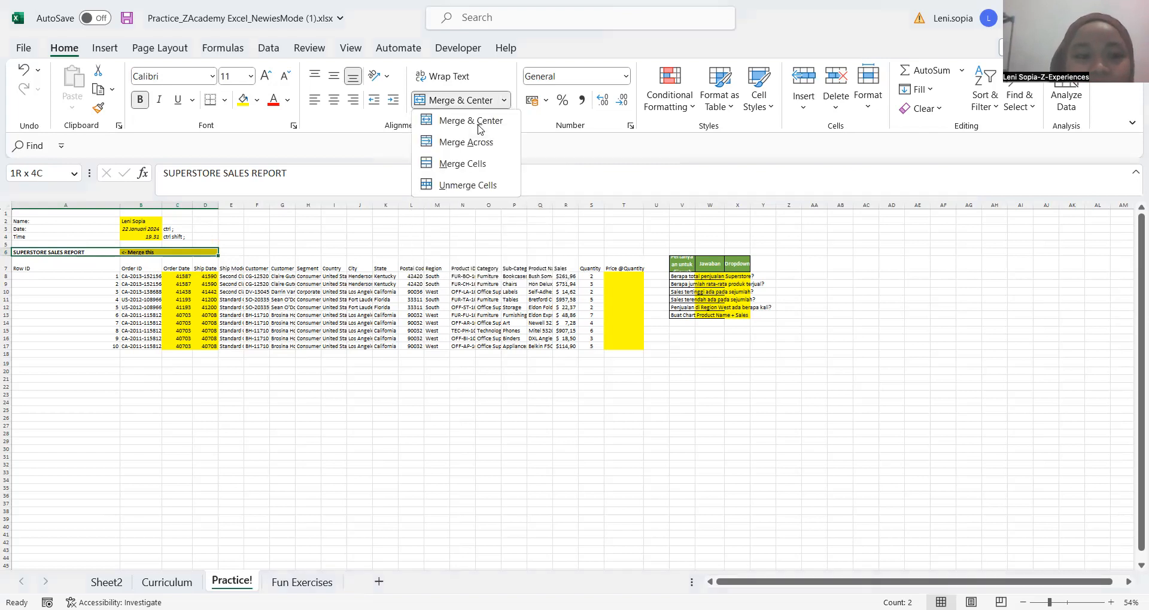
pyautogui.click(480, 126)
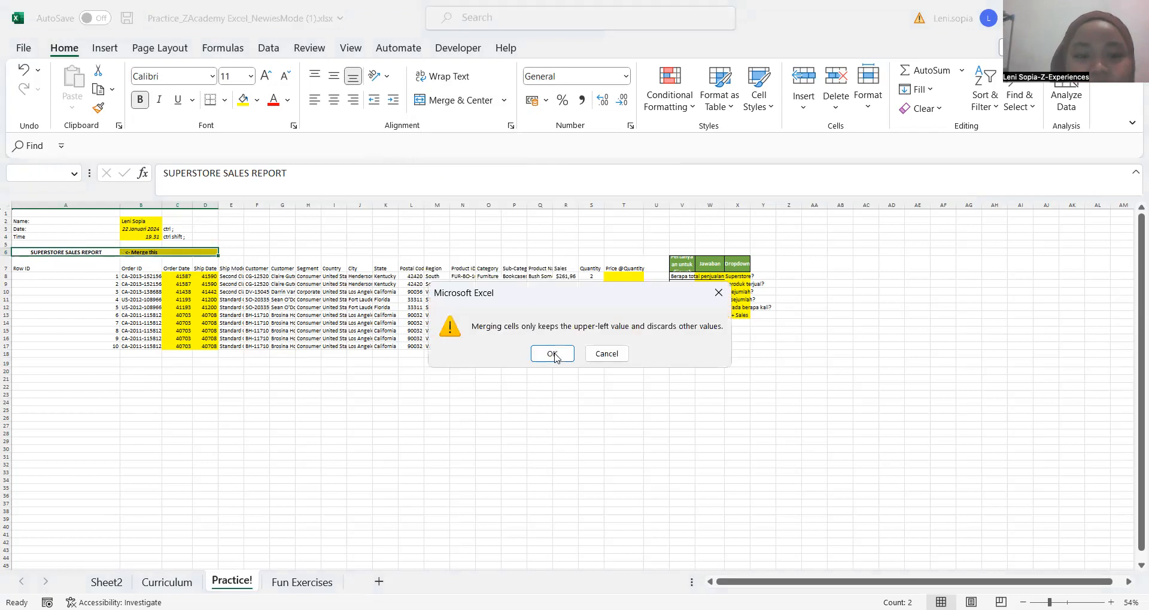
pyautogui.press('Return')
pyautogui.click(308, 244)
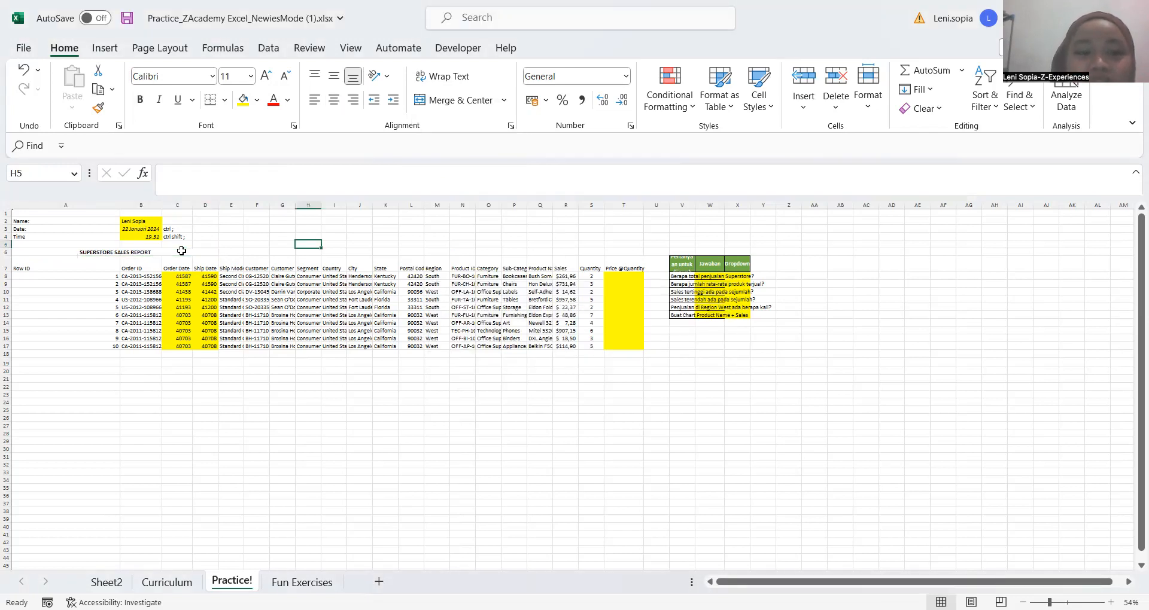
# Check the merged title cell A6 and undo the merge
pyautogui.click(181, 252)
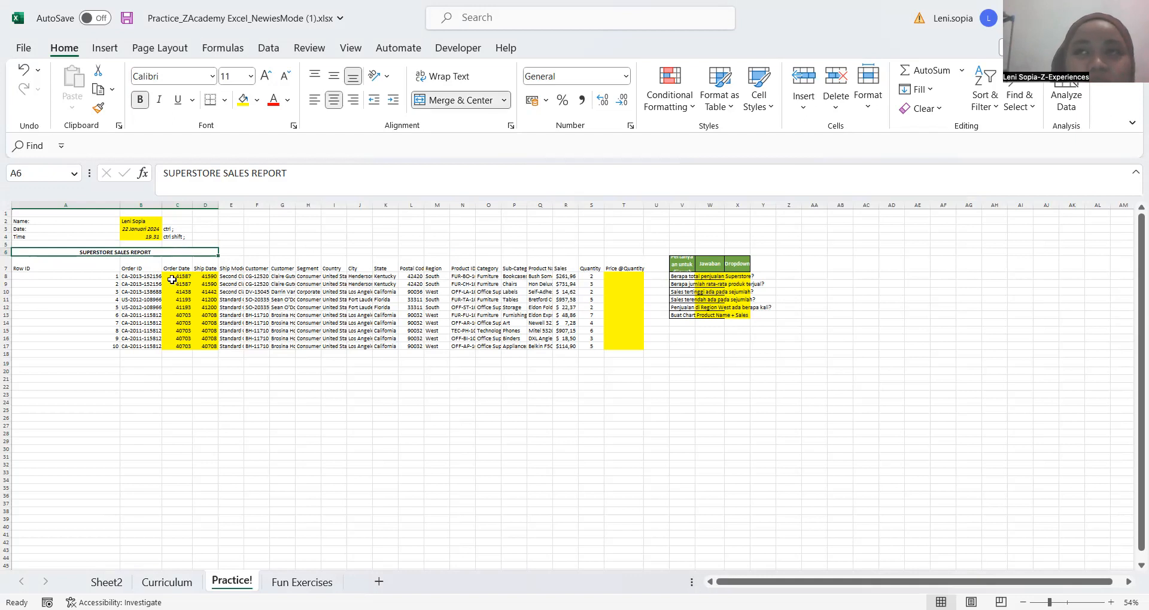
pyautogui.hotkey('ctrl', 'z')
pyautogui.click(258, 252)
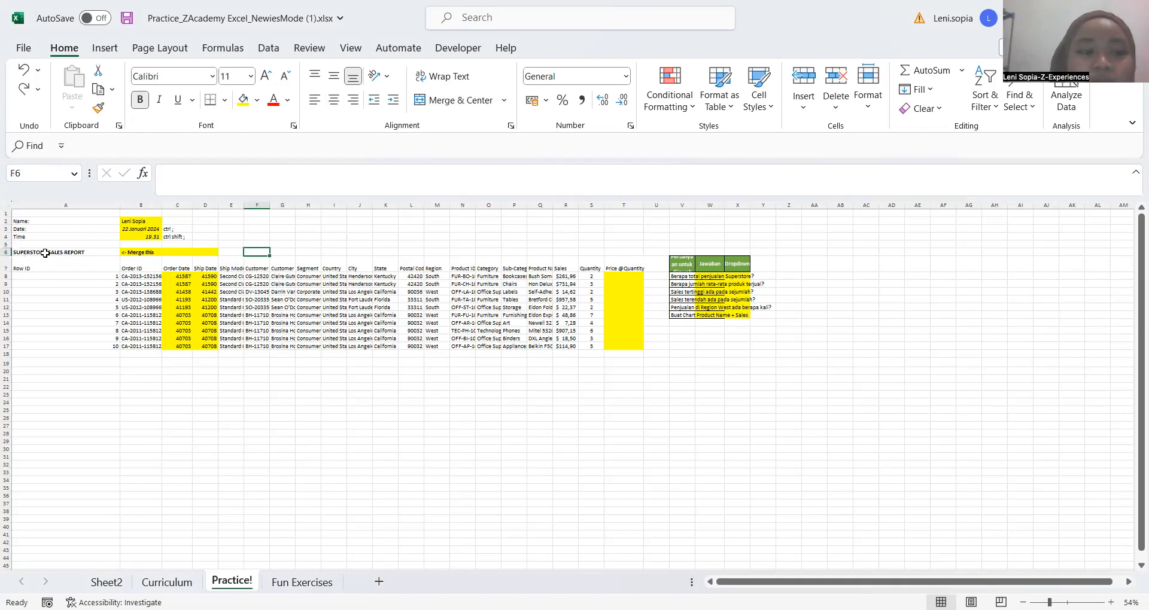
# Repeat Merge & Center on the report title range A6:D6, accepting the loss of the other cell values
pyautogui.click(46, 253)
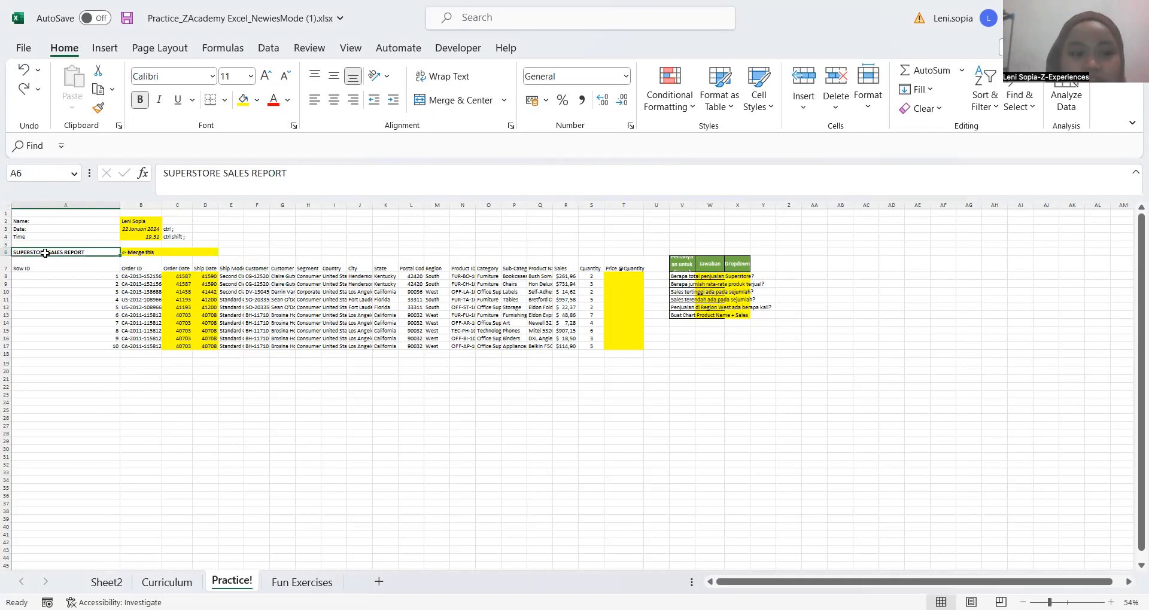
pyautogui.hotkey('shift', 'Right')
pyautogui.hotkey('shift', 'Right')
pyautogui.hotkey('shift', 'Right')
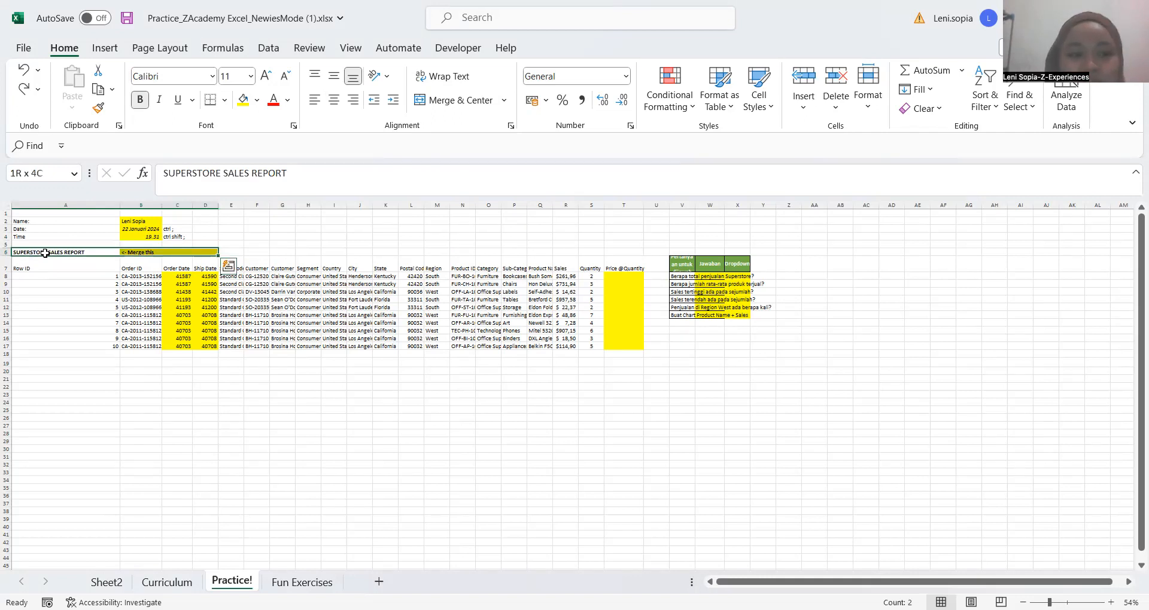
pyautogui.press('alt')
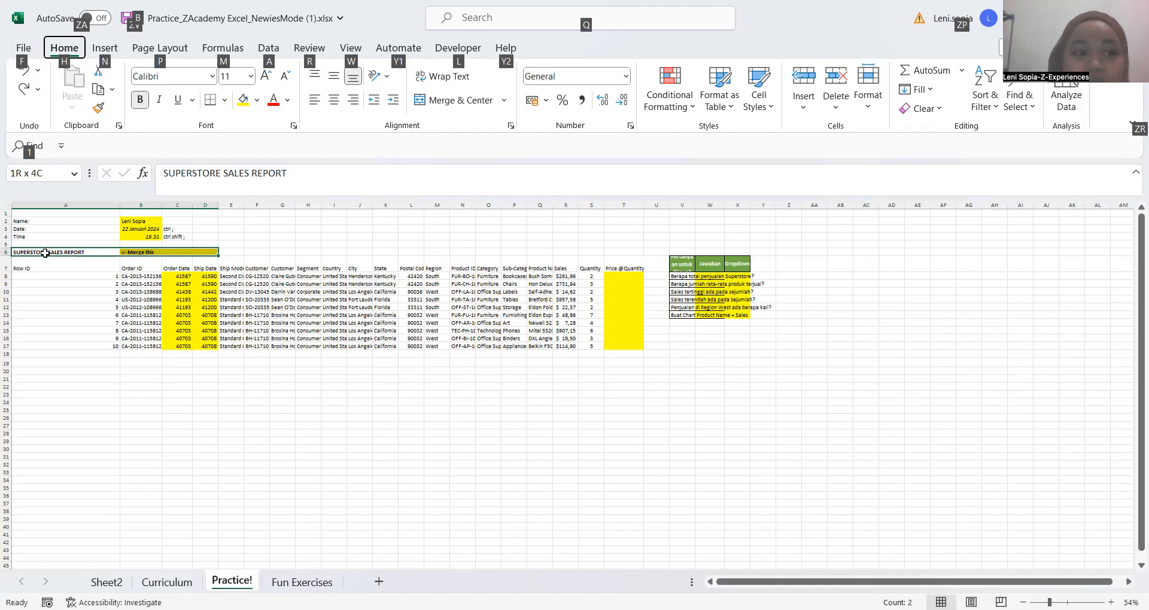
pyautogui.press('h')
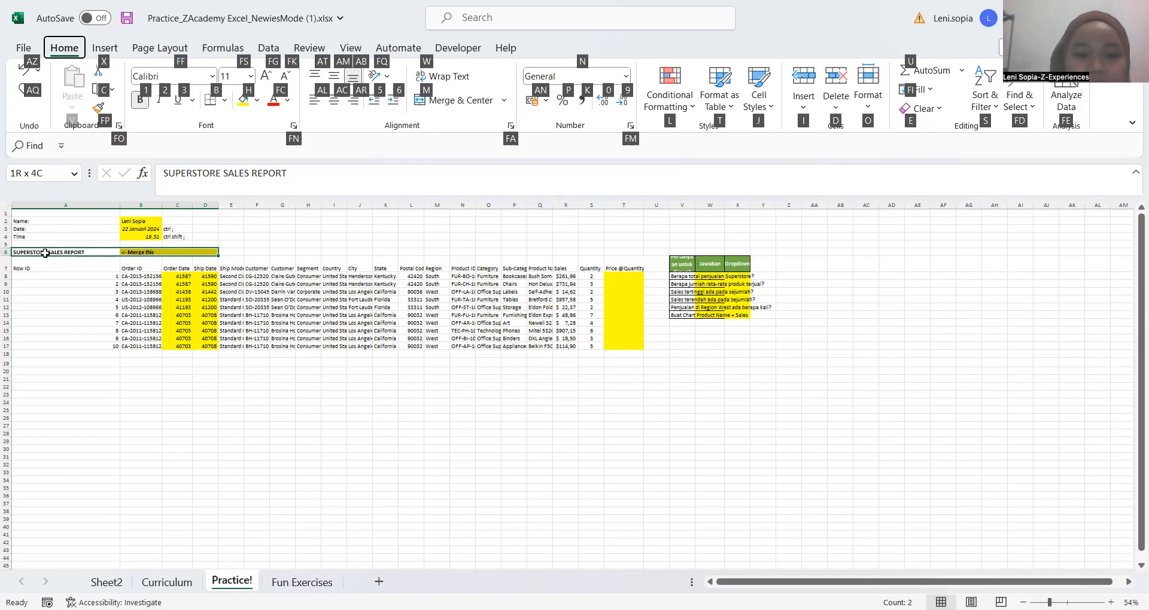
pyautogui.press('m')
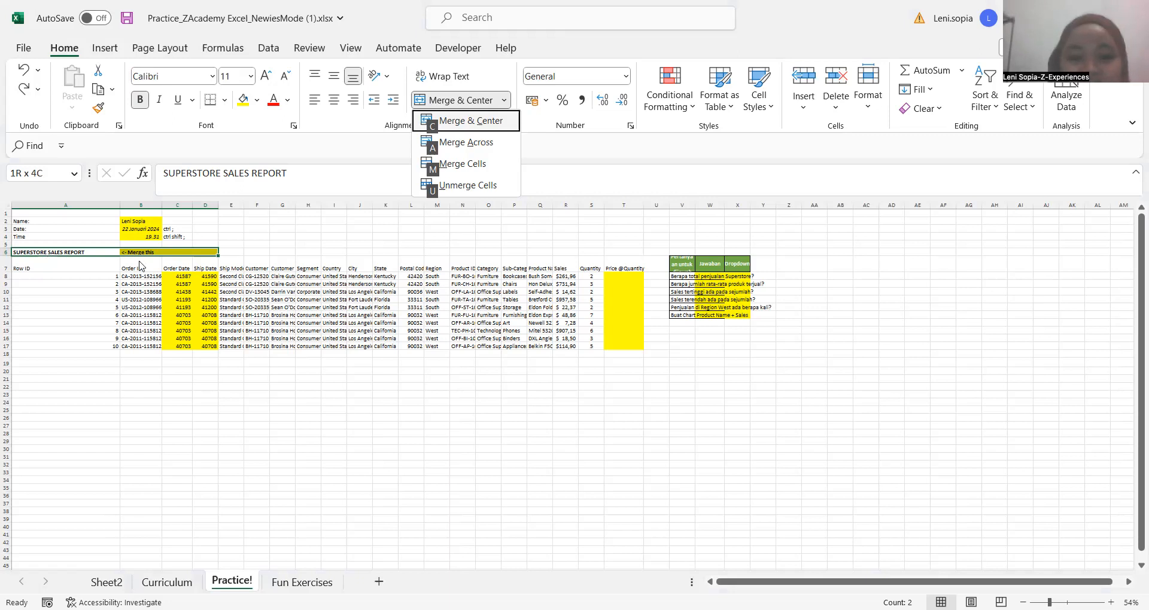
pyautogui.press('c')
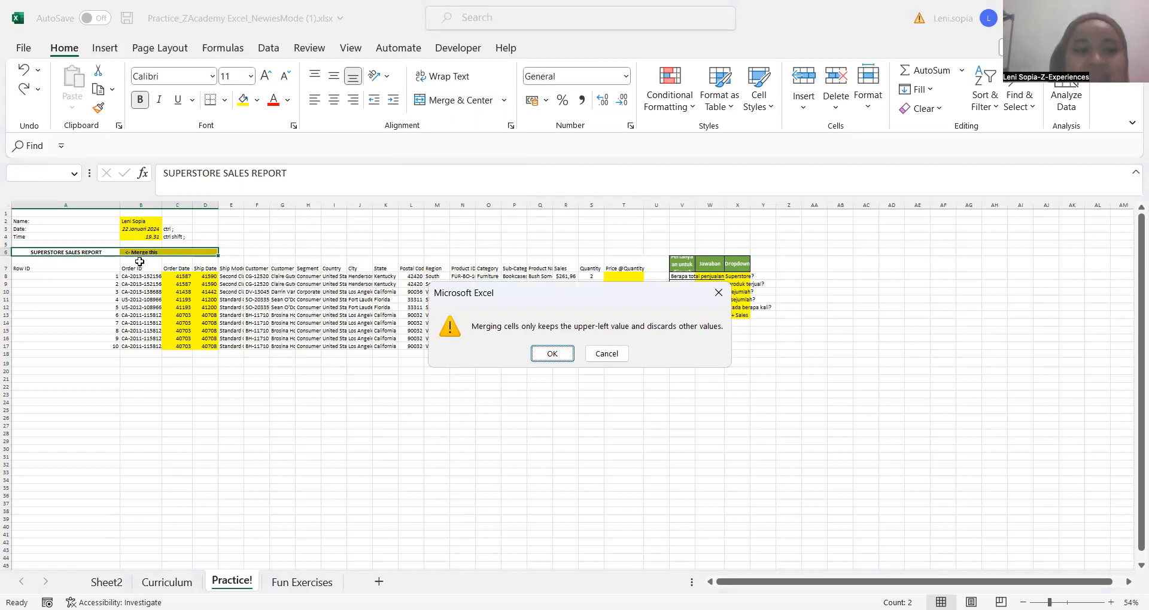
pyautogui.press('Return')
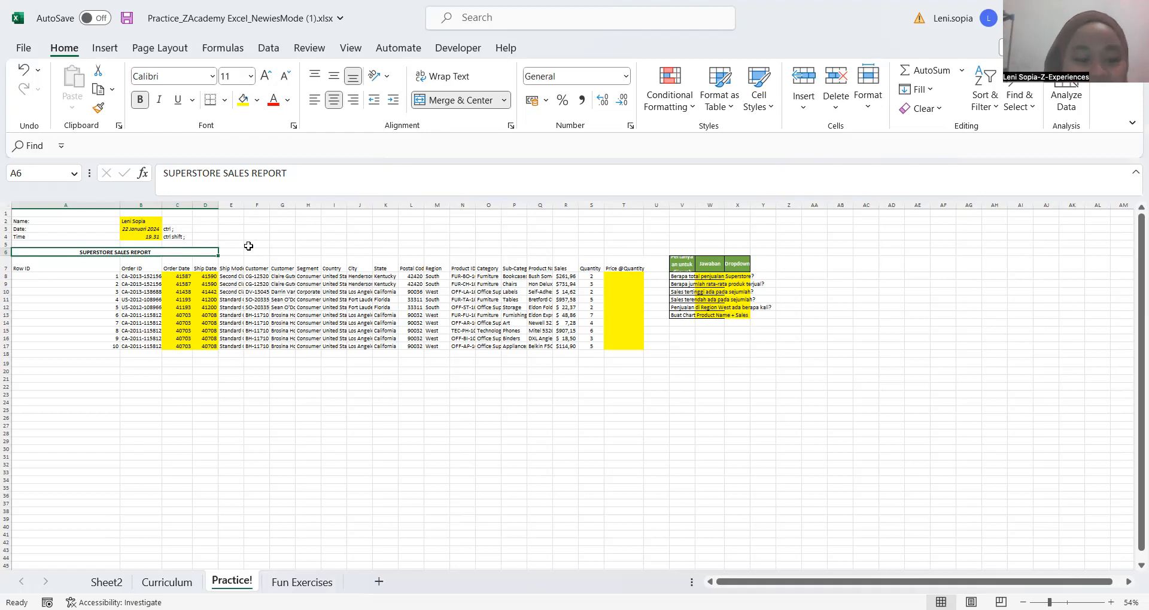
# Undo the repeated merge of the title row A6:D6
pyautogui.press('Right')
pyautogui.press('Right')
pyautogui.press('Right')
pyautogui.press('Right')
pyautogui.press('Right')
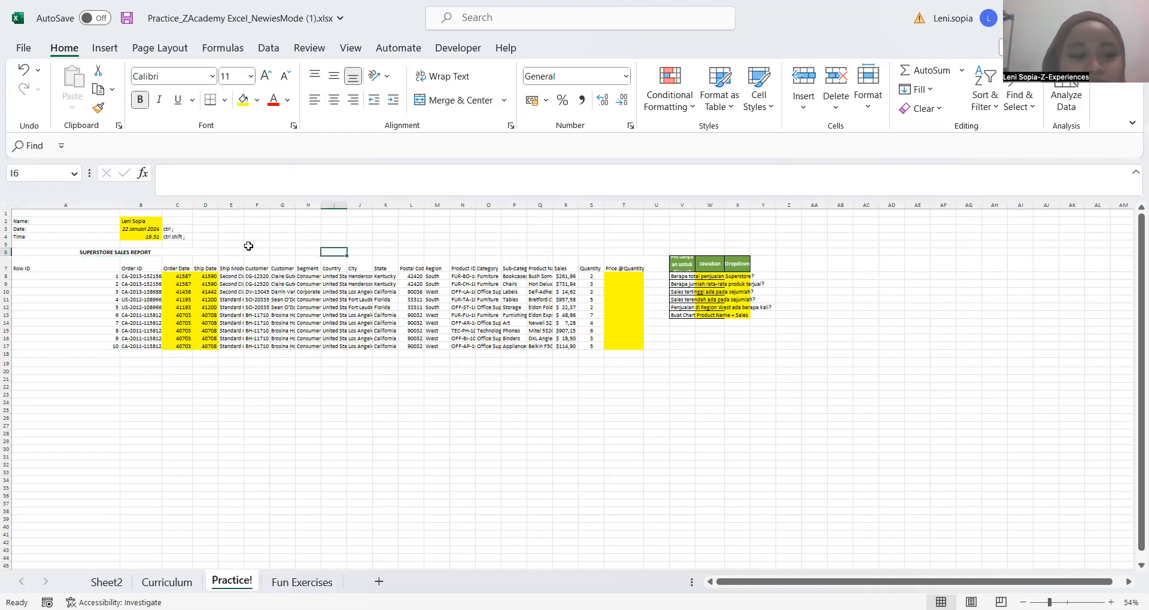
pyautogui.hotkey('ctrl', 'z')
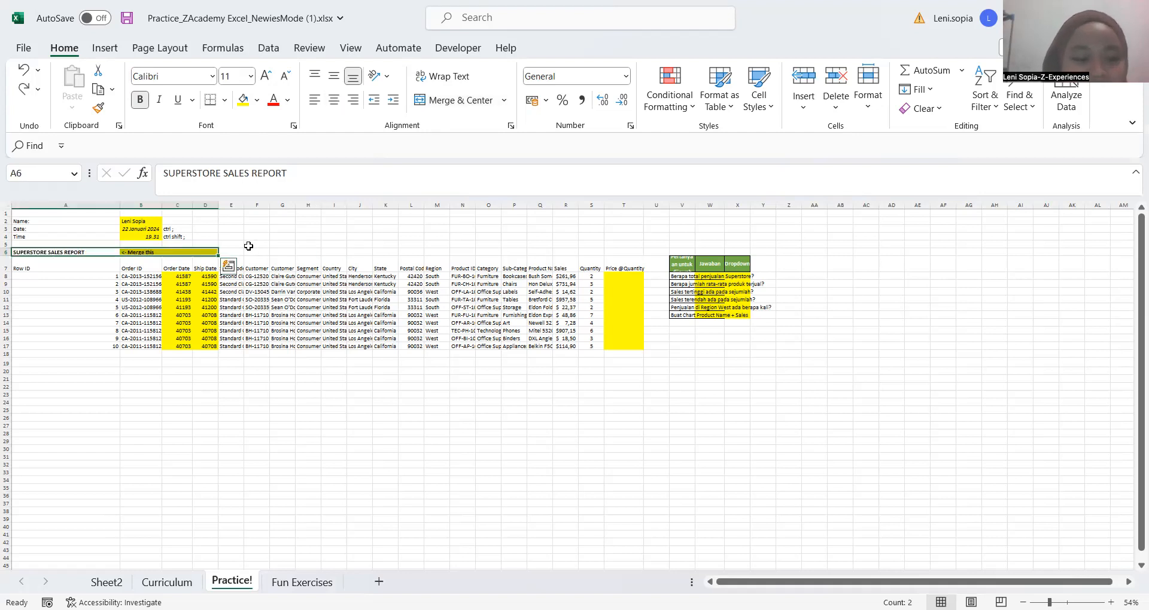
pyautogui.click(352, 239)
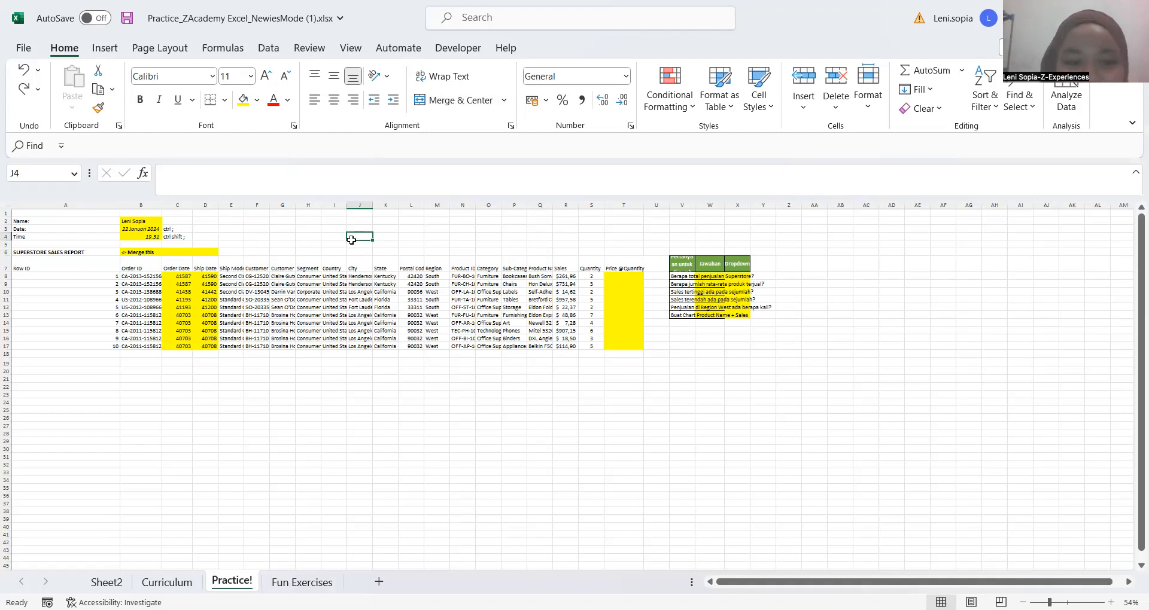
# Merge and center the SUPERSTORE SALES REPORT title across A6:D6, discarding the "<- Merge this" note
pyautogui.click(254, 252)
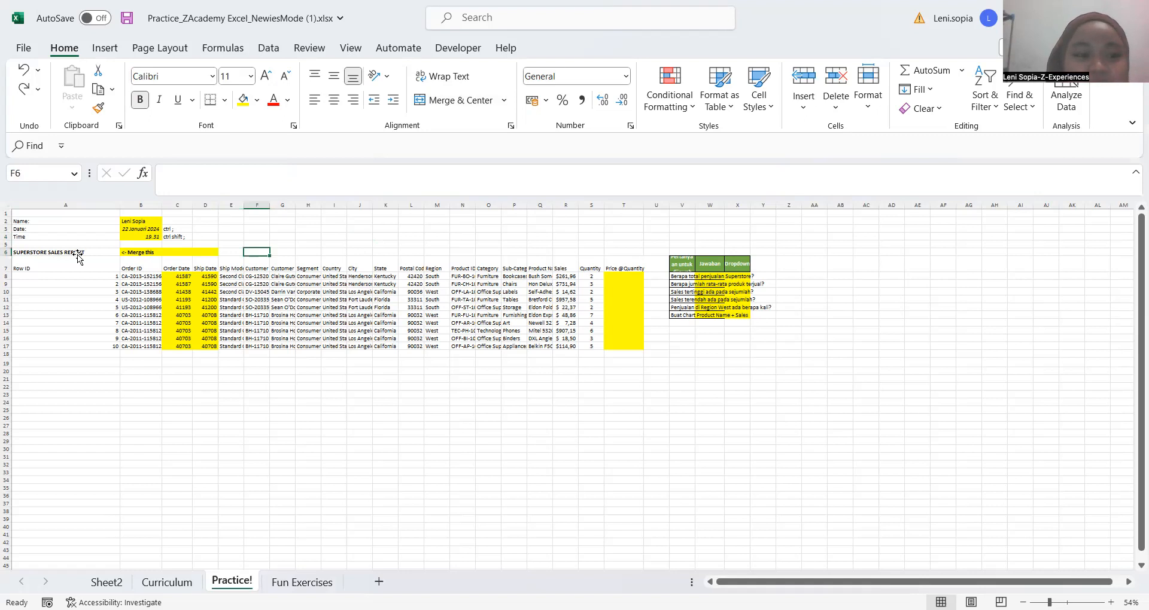
pyautogui.click(79, 255)
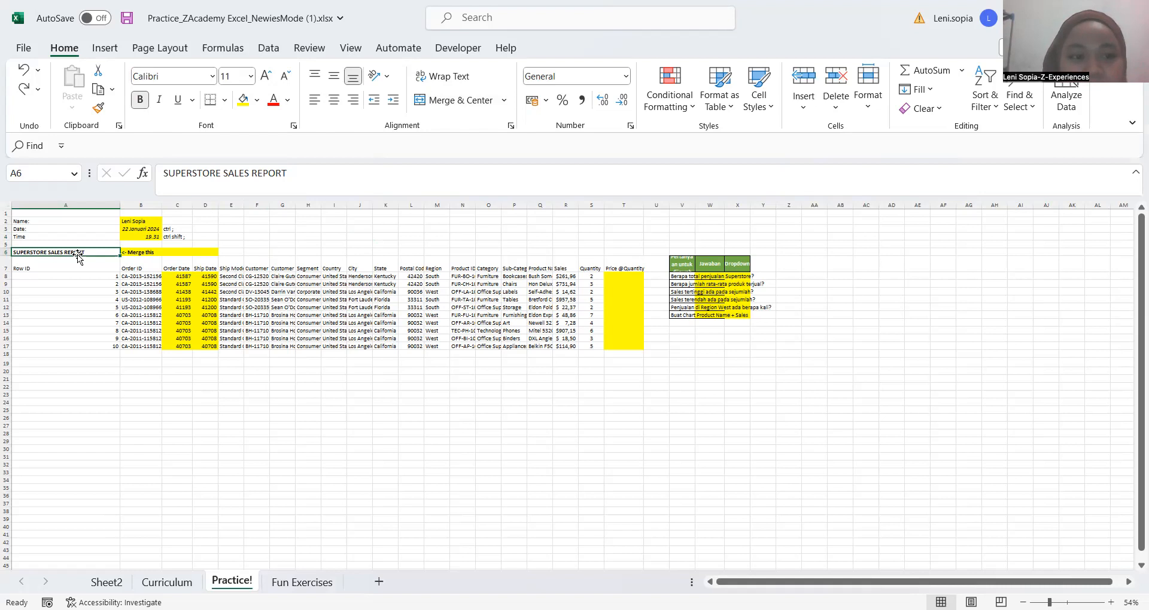
pyautogui.hotkey('shift', 'Right')
pyautogui.hotkey('shift', 'Right')
pyautogui.hotkey('shift', 'Right')
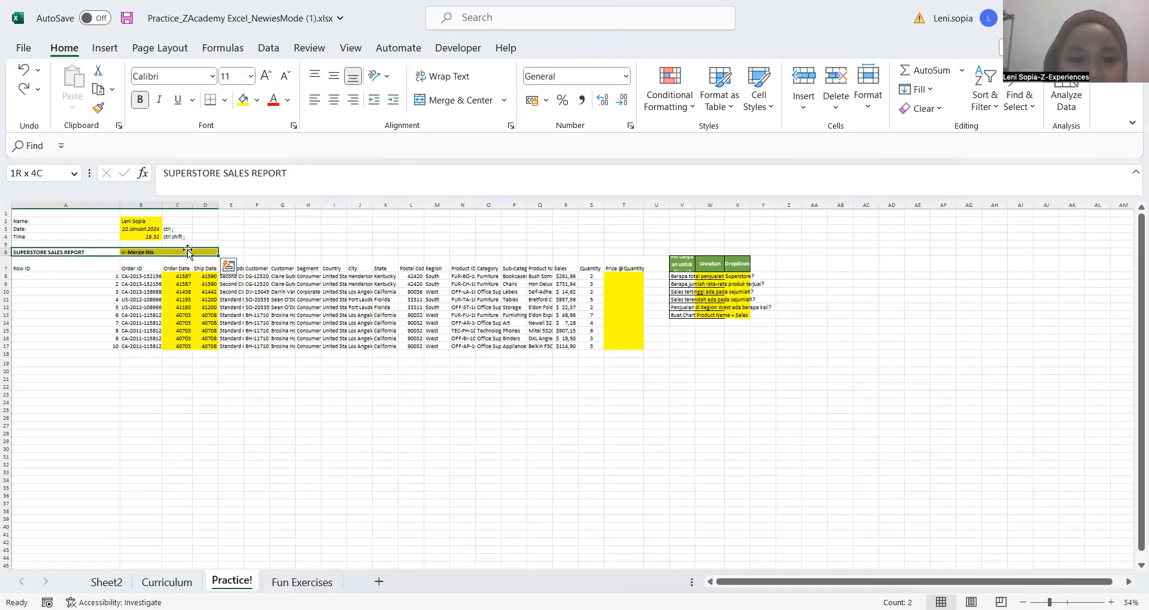
pyautogui.press('alt')
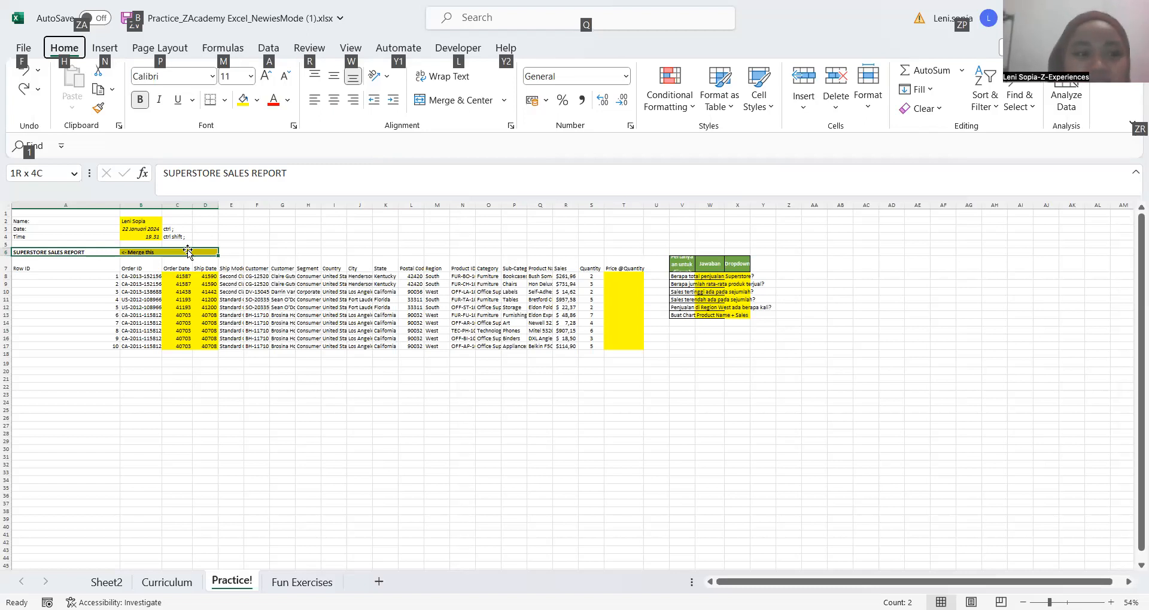
pyautogui.press('h')
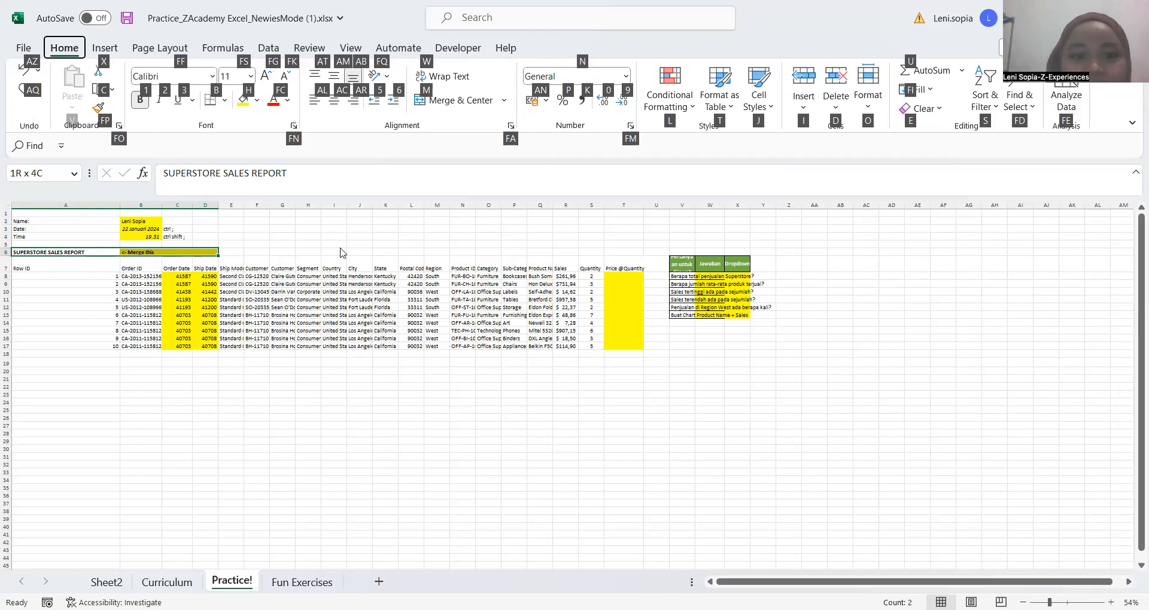
pyautogui.press('m')
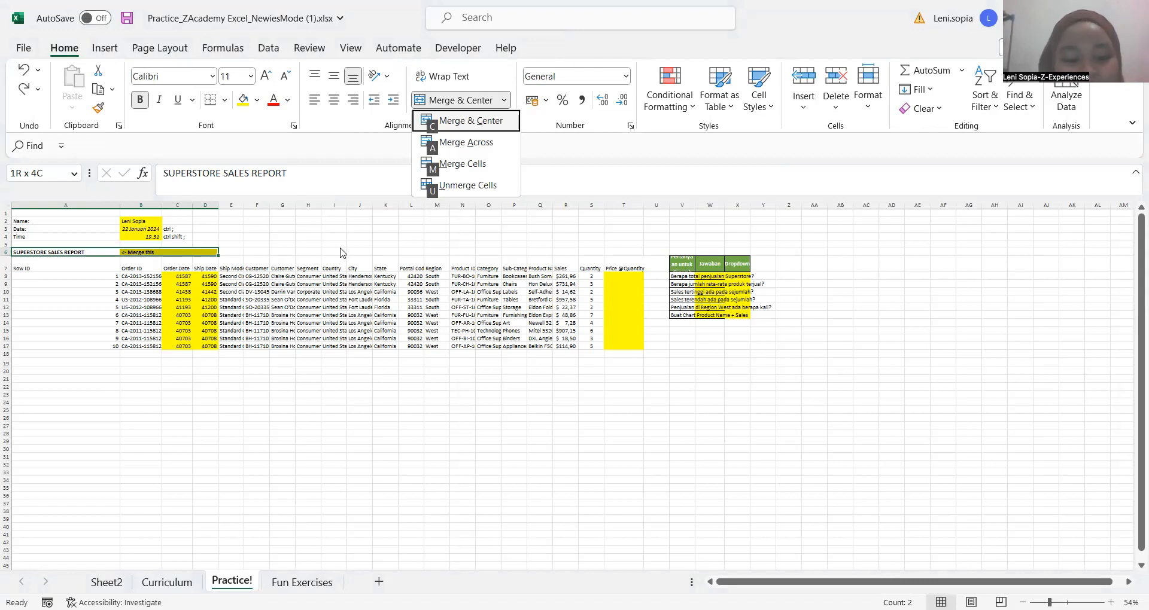
pyautogui.press('c')
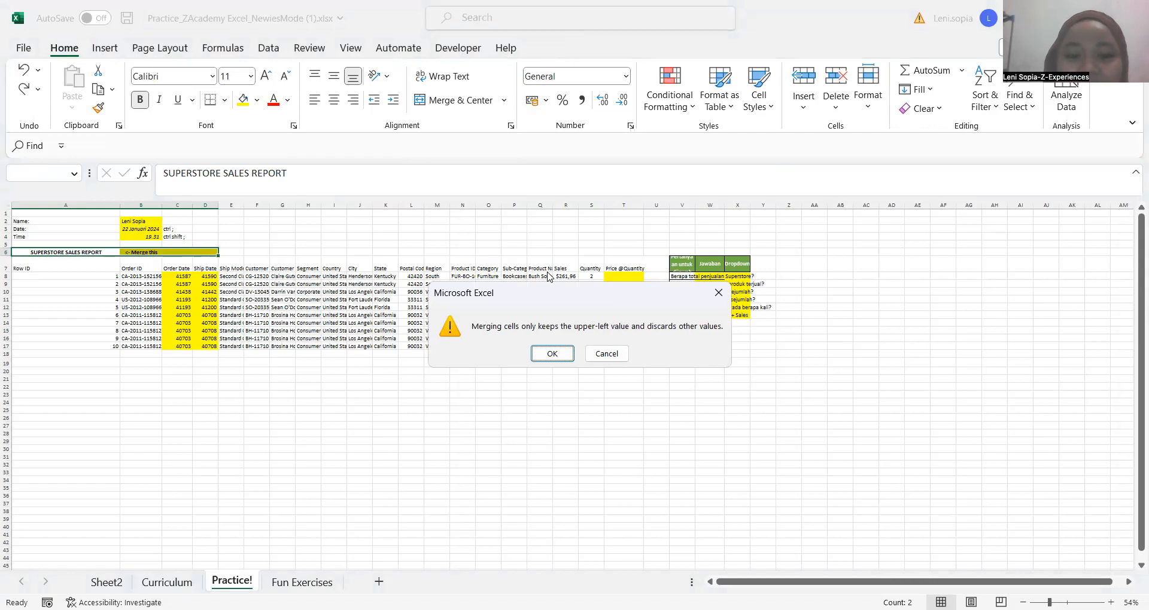
pyautogui.press('Return')
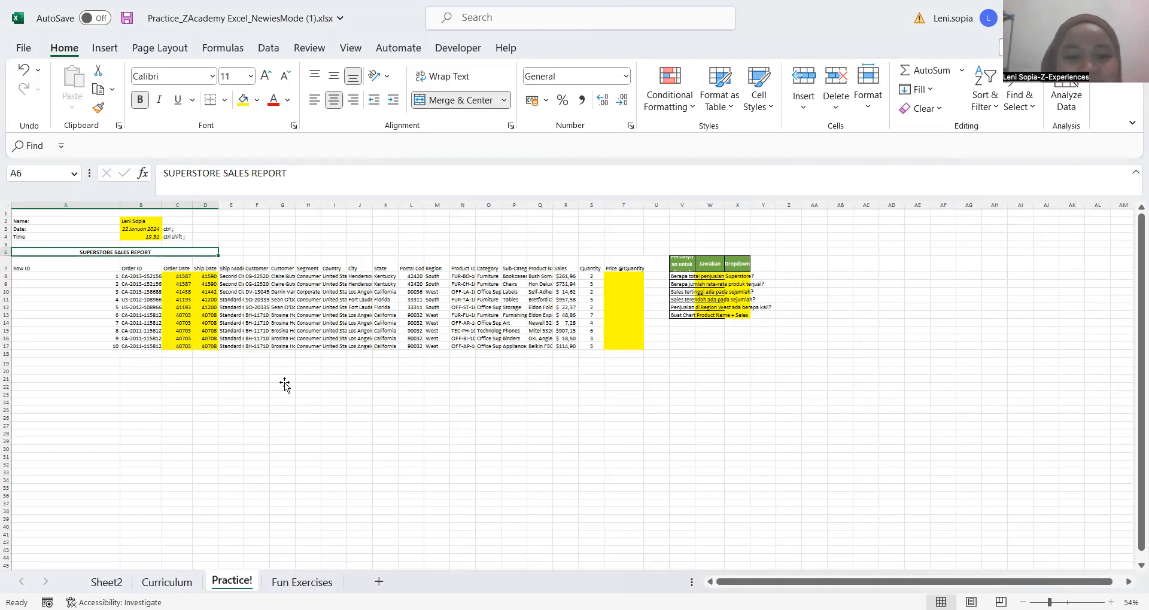
pyautogui.click(566, 394)
pyautogui.click(284, 380)
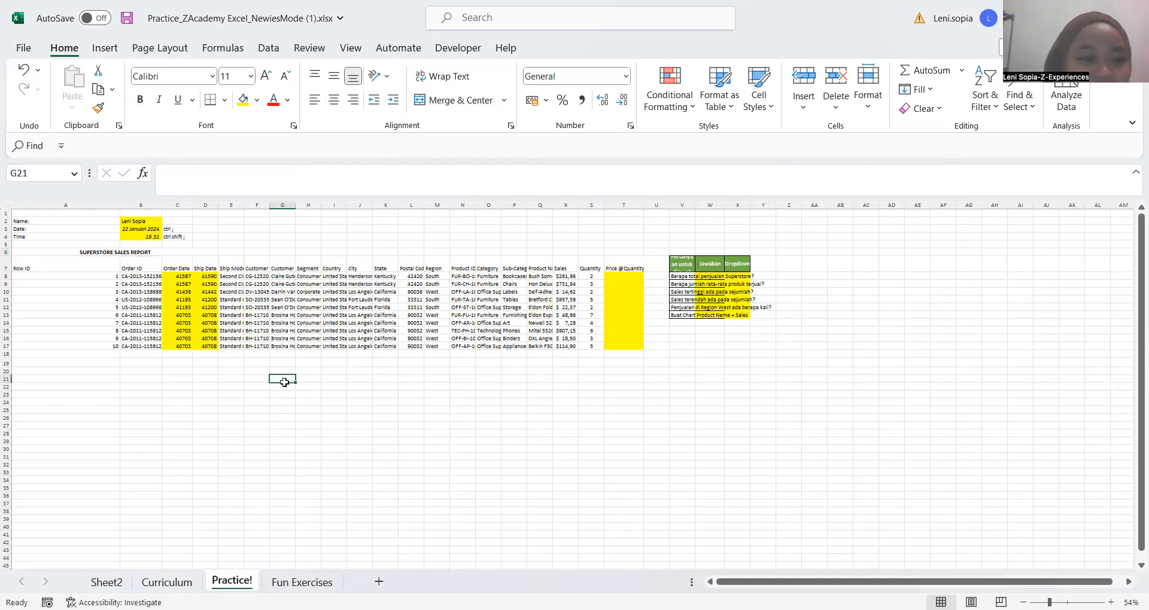
pyautogui.click(91, 387)
pyautogui.click(92, 253)
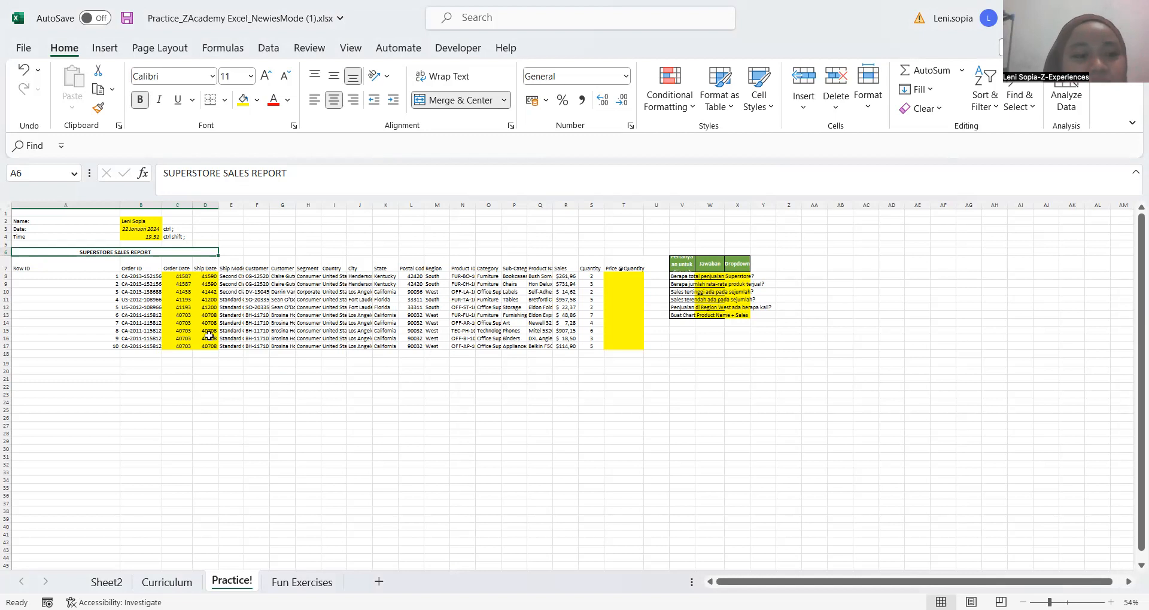
pyautogui.click(282, 387)
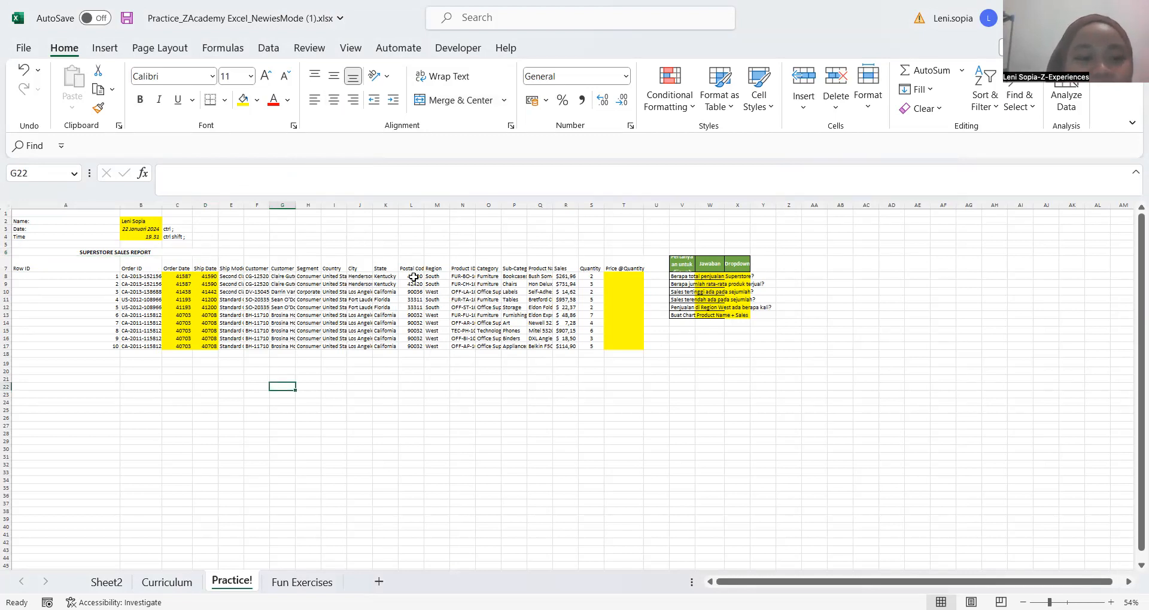
pyautogui.click(279, 284)
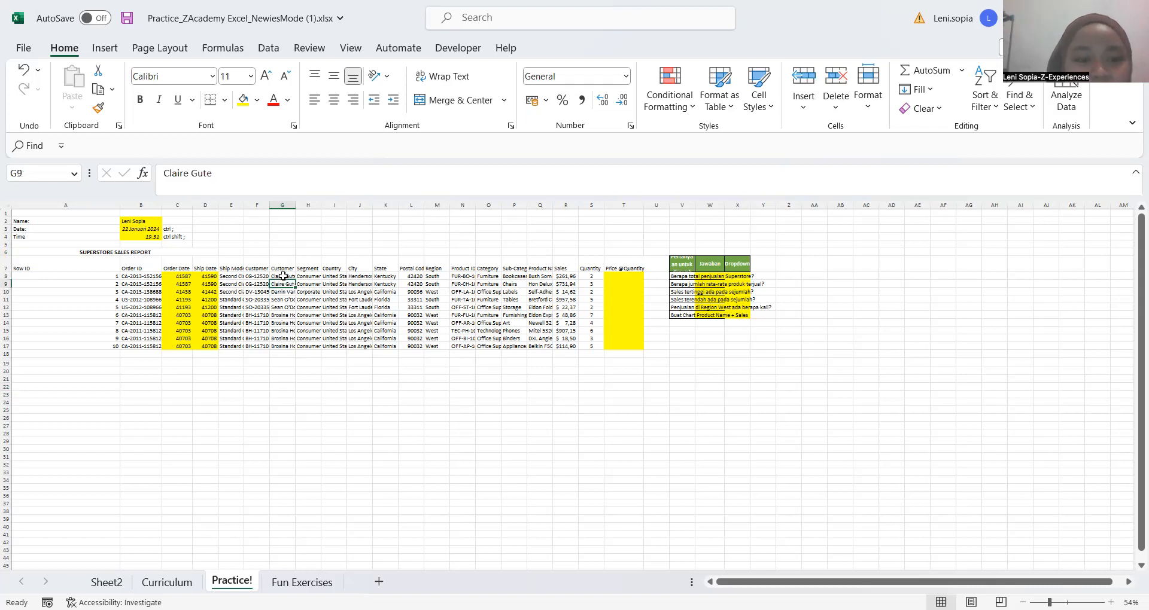
pyautogui.click(284, 276)
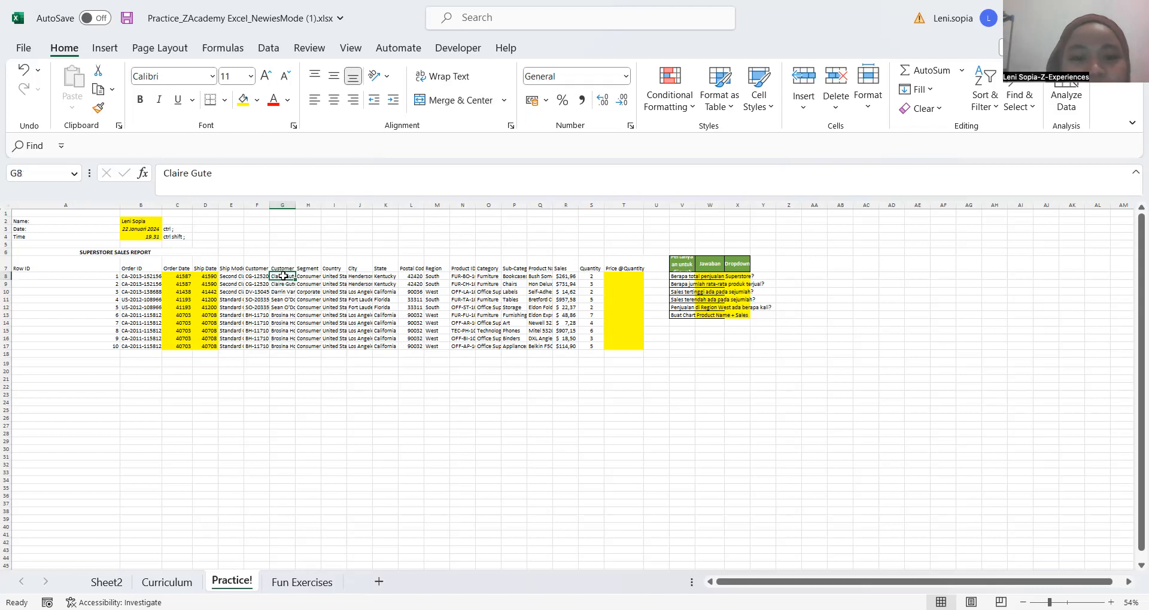
pyautogui.press('Right')
pyautogui.press('Right')
pyautogui.press('Right')
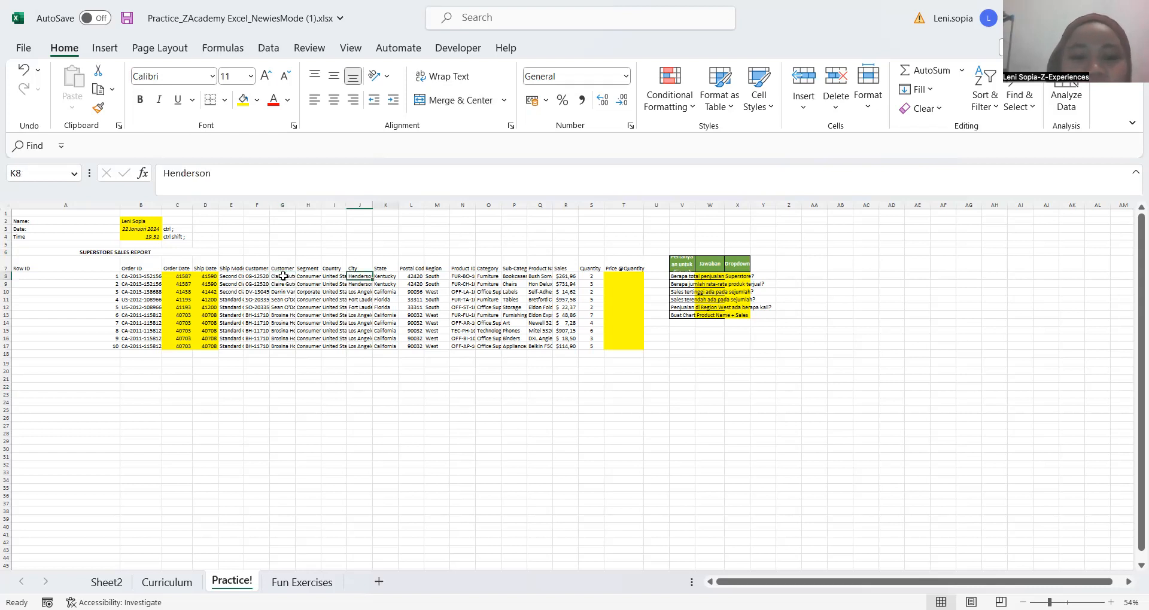
pyautogui.press('Right')
pyautogui.press('Right')
pyautogui.press('Right')
pyautogui.press('Right')
pyautogui.press('Right')
pyautogui.press('Right')
pyautogui.press('Right')
pyautogui.press('Right')
pyautogui.press('Right')
pyautogui.press('Right')
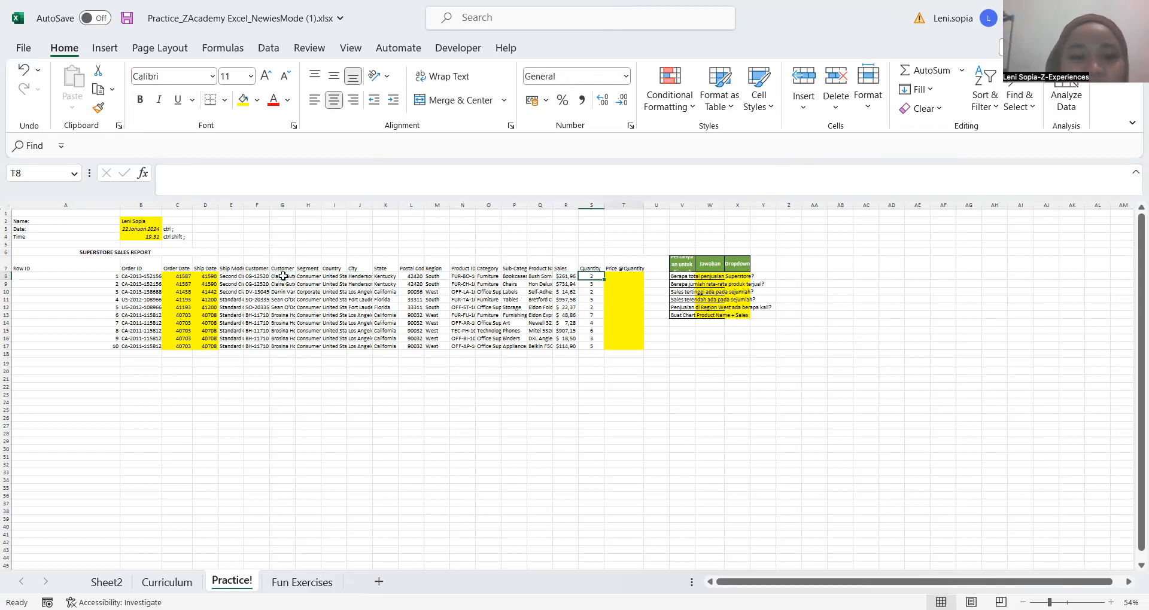
pyautogui.press('Right')
pyautogui.press('Right')
pyautogui.press('Right')
pyautogui.press('Right')
pyautogui.press('Right')
pyautogui.press('Right')
# Walk cell by cell up the Order Date column, starting from the empty cells below its last entry
pyautogui.click(73, 264)
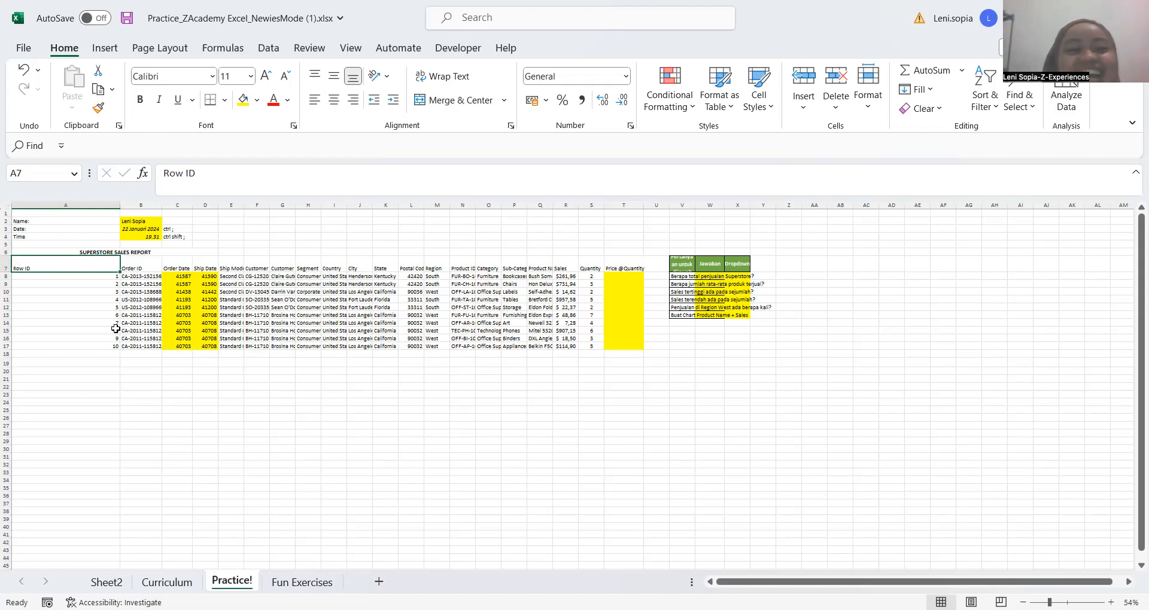
pyautogui.click(193, 354)
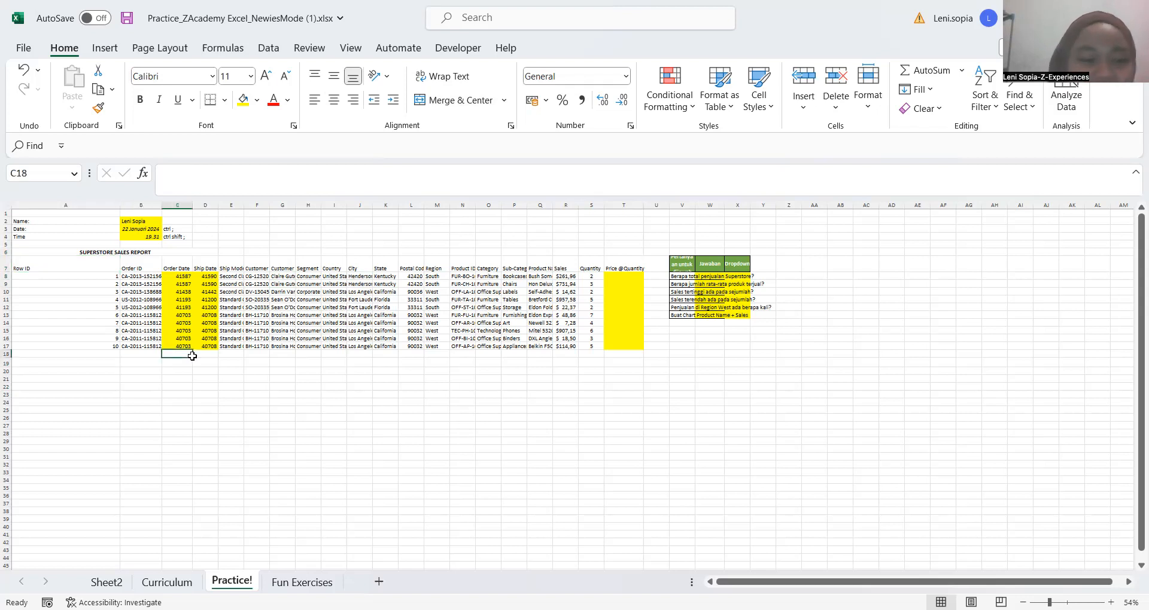
pyautogui.press('Up')
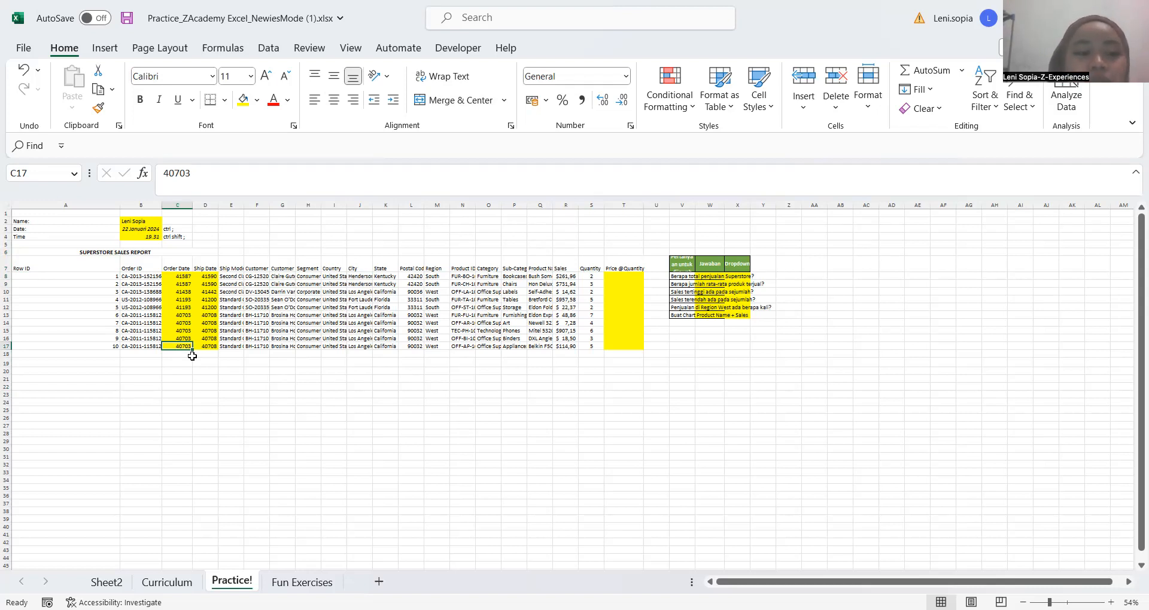
pyautogui.press('Up')
pyautogui.press('Up')
pyautogui.press('Up')
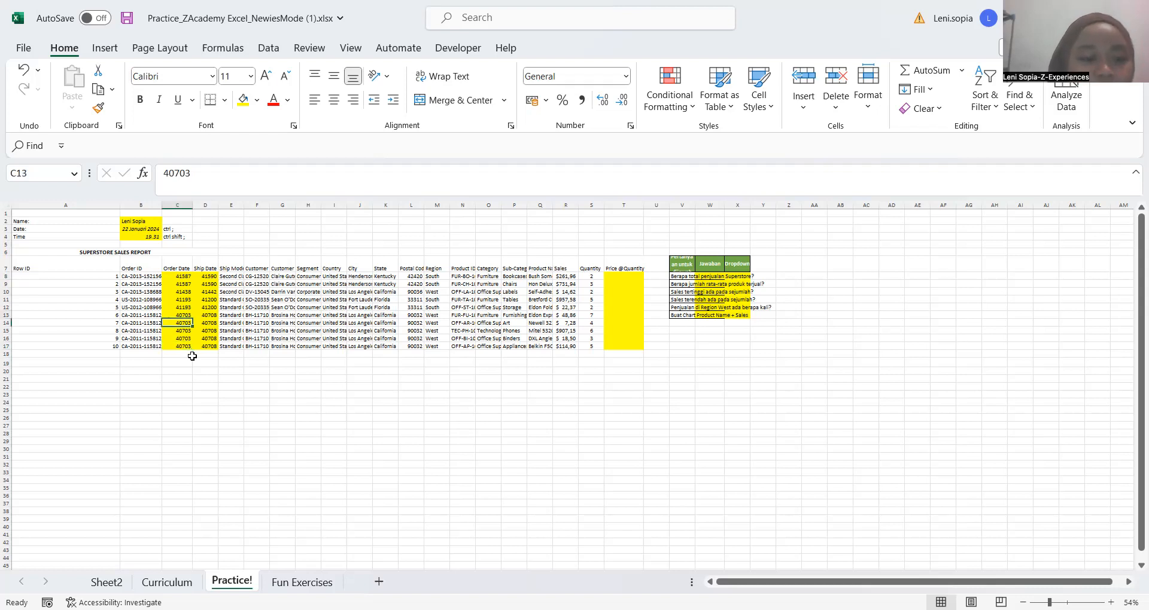
pyautogui.press('Up')
pyautogui.press('Up')
pyautogui.press('Up')
pyautogui.press('Up')
pyautogui.click(180, 373)
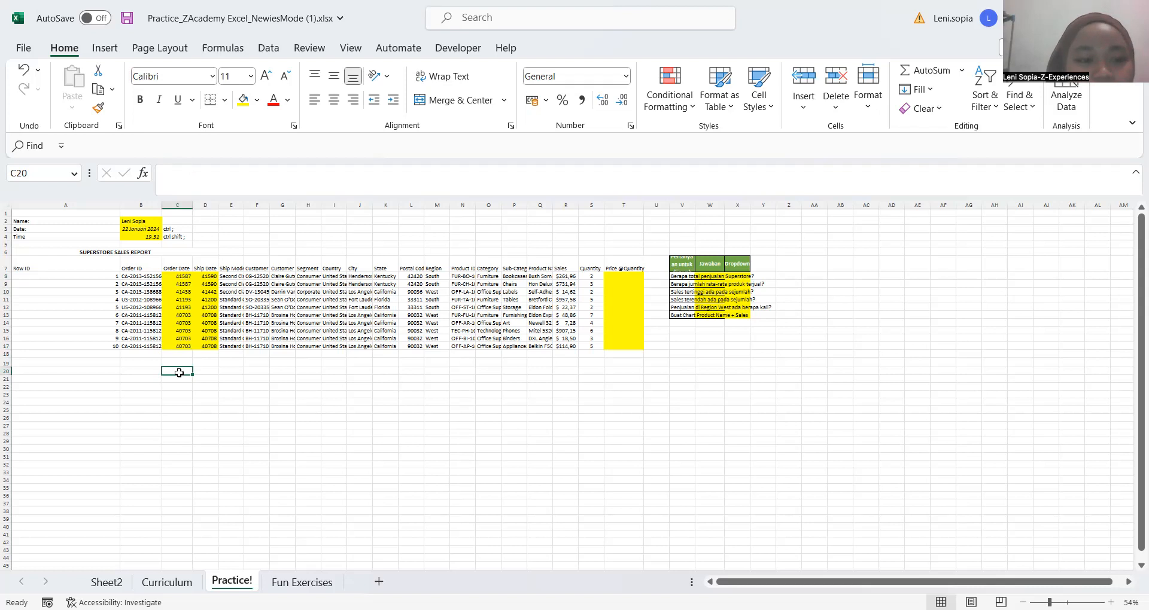
pyautogui.hotkey('ctrl', 'Up')
pyautogui.press('Up')
pyautogui.press('Up')
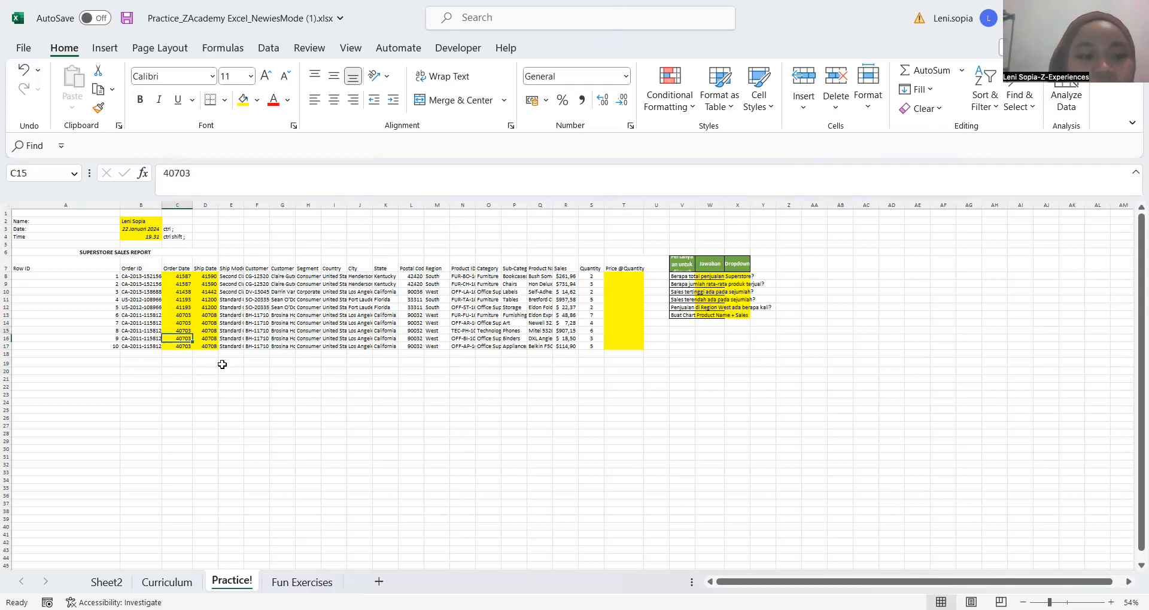
pyautogui.press('Up')
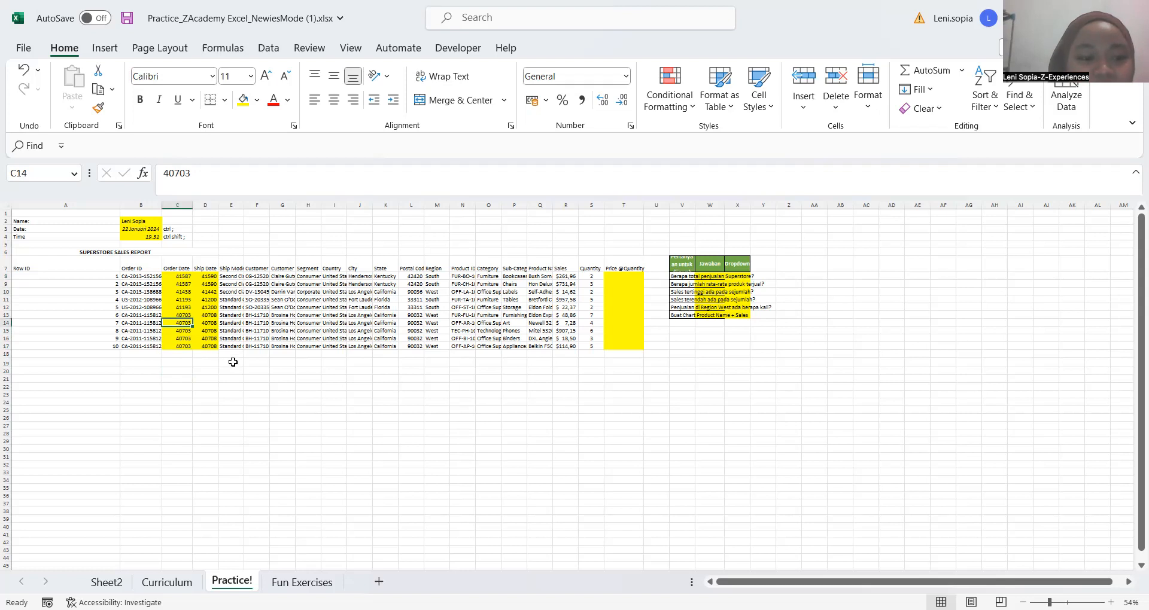
# Select the Order Date and Ship Date values in C8:D17
pyautogui.keyDown('ctrl'); pyautogui.scroll(5, 233, 362); pyautogui.keyUp('ctrl')
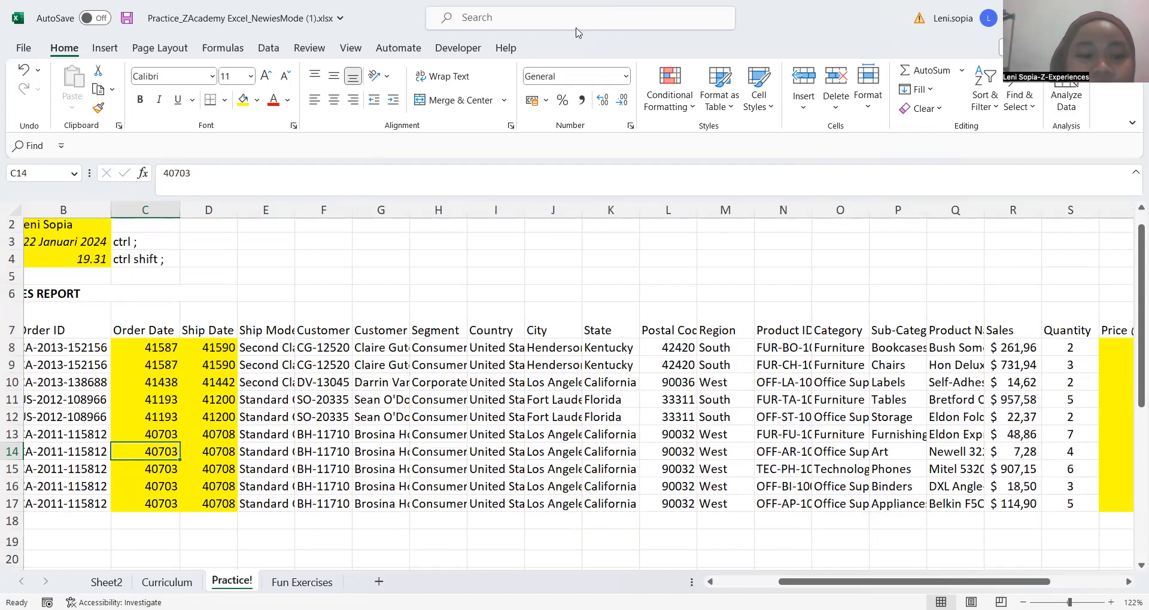
pyautogui.click(165, 352)
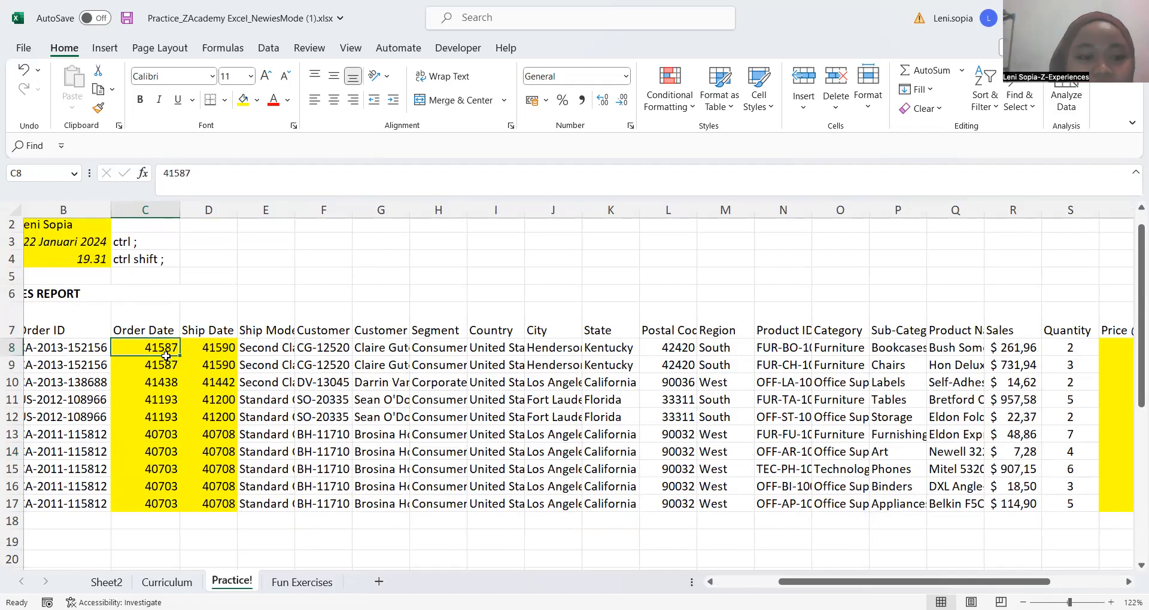
pyautogui.press('Right')
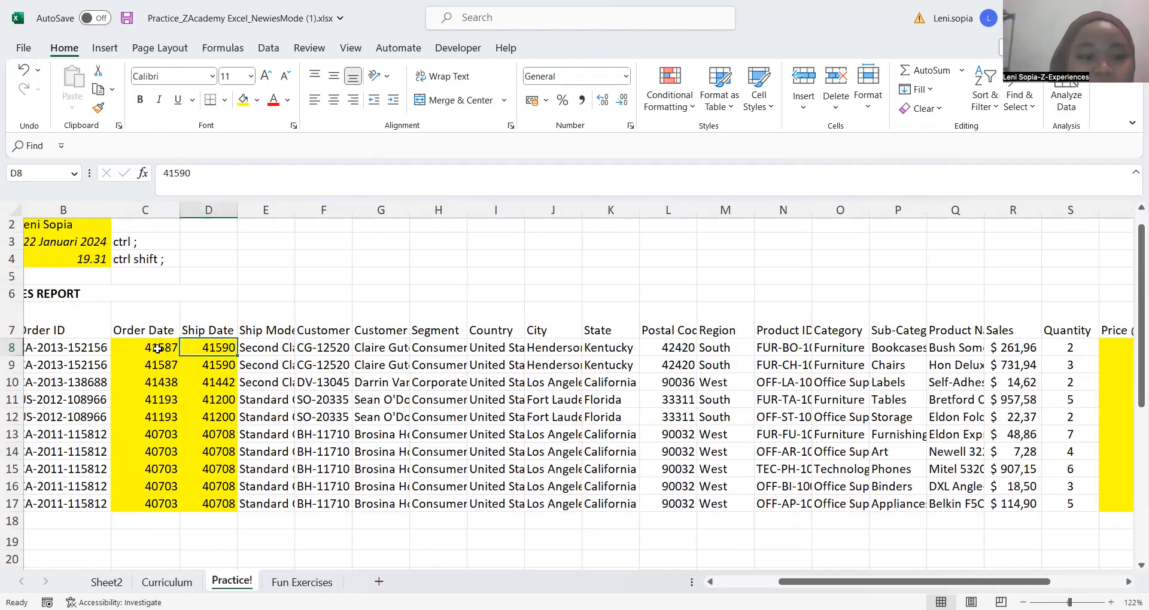
pyautogui.moveTo(158, 349); pyautogui.dragTo(217, 497)
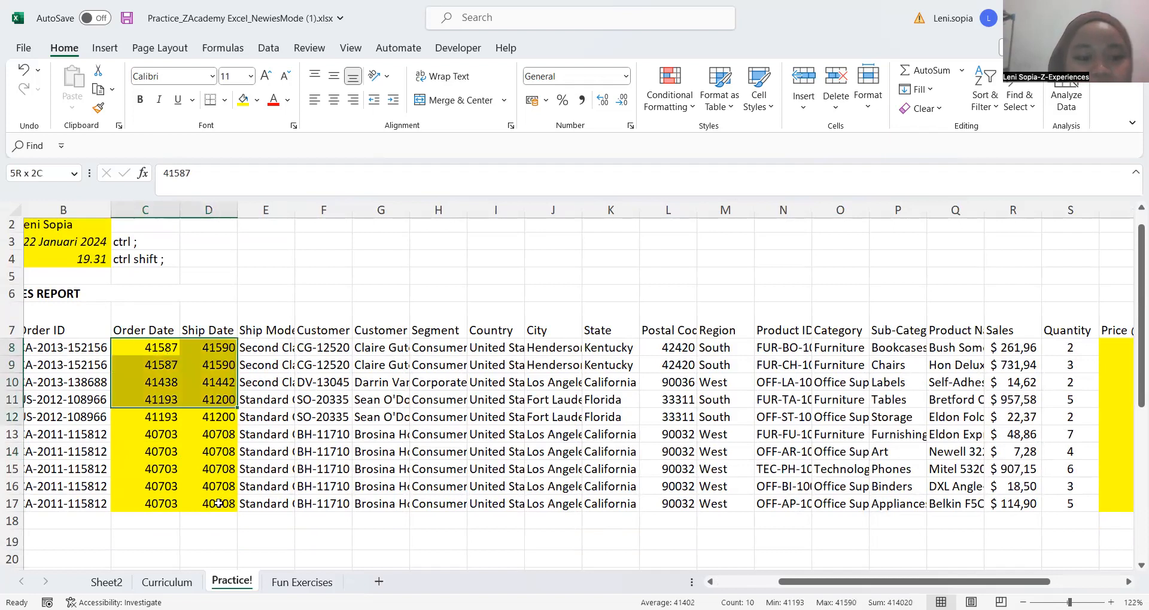
# Reselect C8:D17 by extending the selection from C8, try the Short Date format on it, and undo that format
pyautogui.click(167, 355)
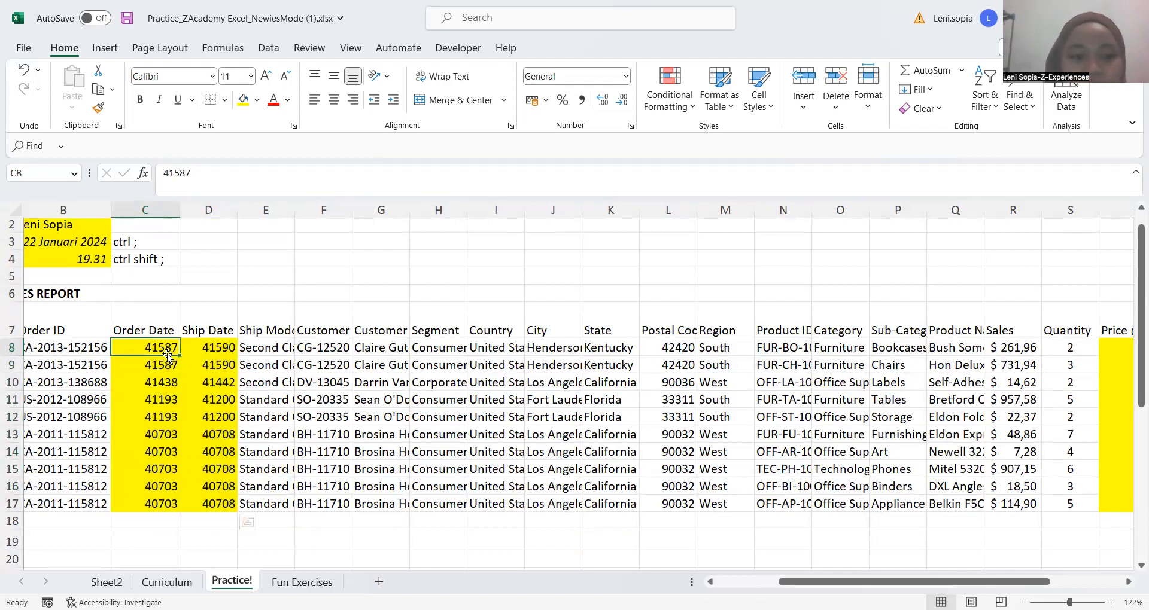
pyautogui.hotkey('shift', 'Right')
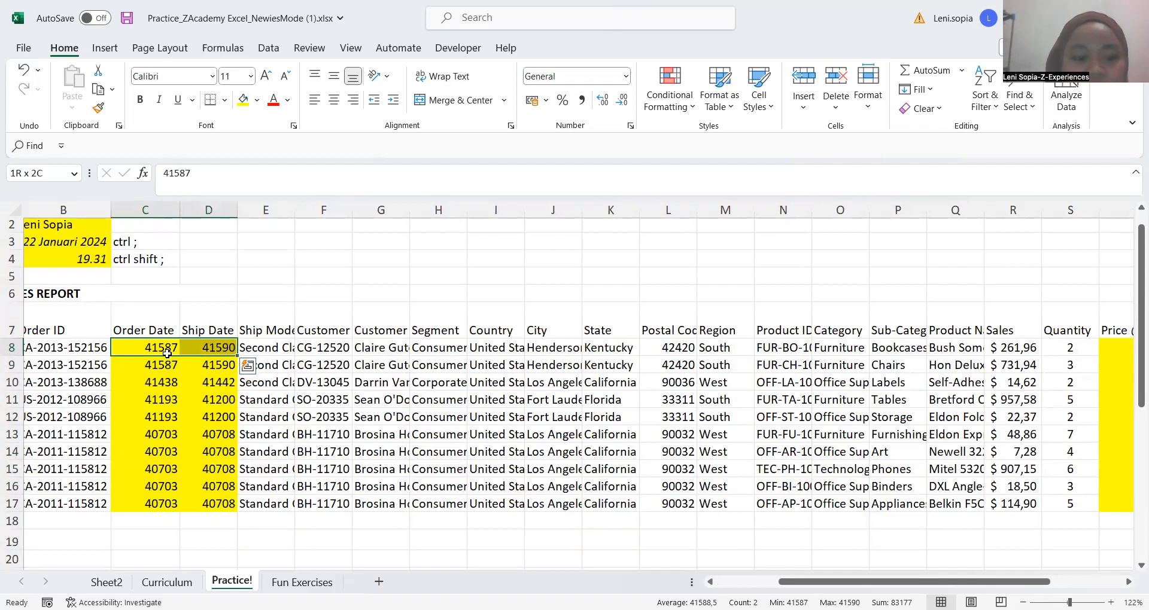
pyautogui.hotkey('shift', 'Down')
pyautogui.hotkey('shift', 'Down')
pyautogui.hotkey('shift', 'Down')
pyautogui.hotkey('shift', 'Down')
pyautogui.hotkey('shift', 'Down')
pyautogui.hotkey('shift', 'Down')
pyautogui.hotkey('shift', 'Down')
pyautogui.hotkey('shift', 'Down')
pyautogui.hotkey('shift', 'Down')
pyautogui.hotkey('shift', 'Down')
pyautogui.hotkey('shift', 'Down')
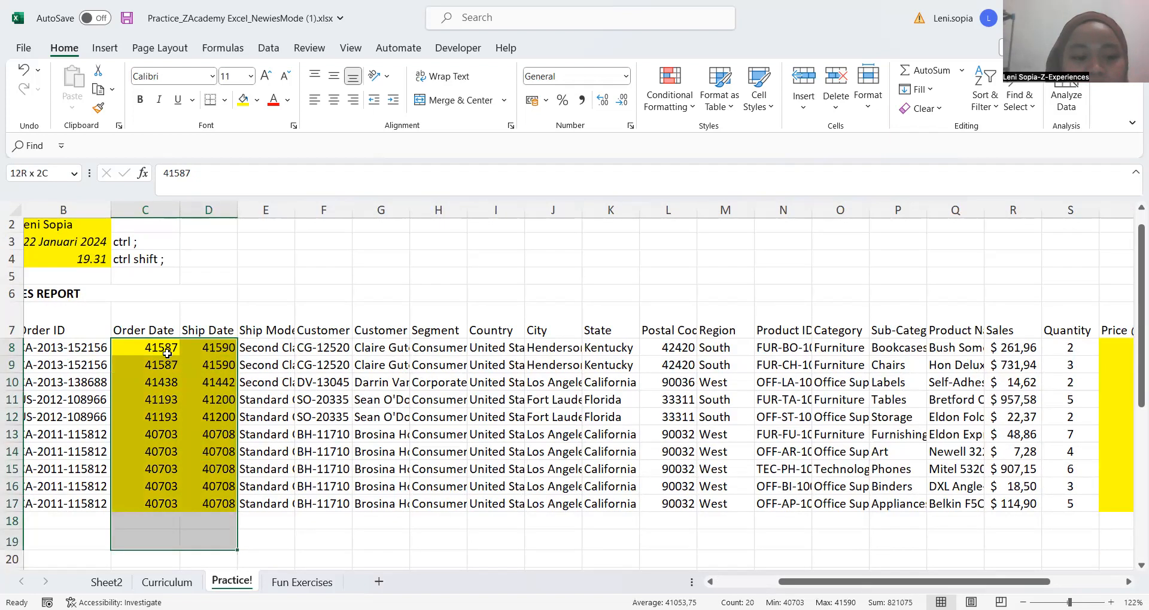
pyautogui.hotkey('shift', 'Up')
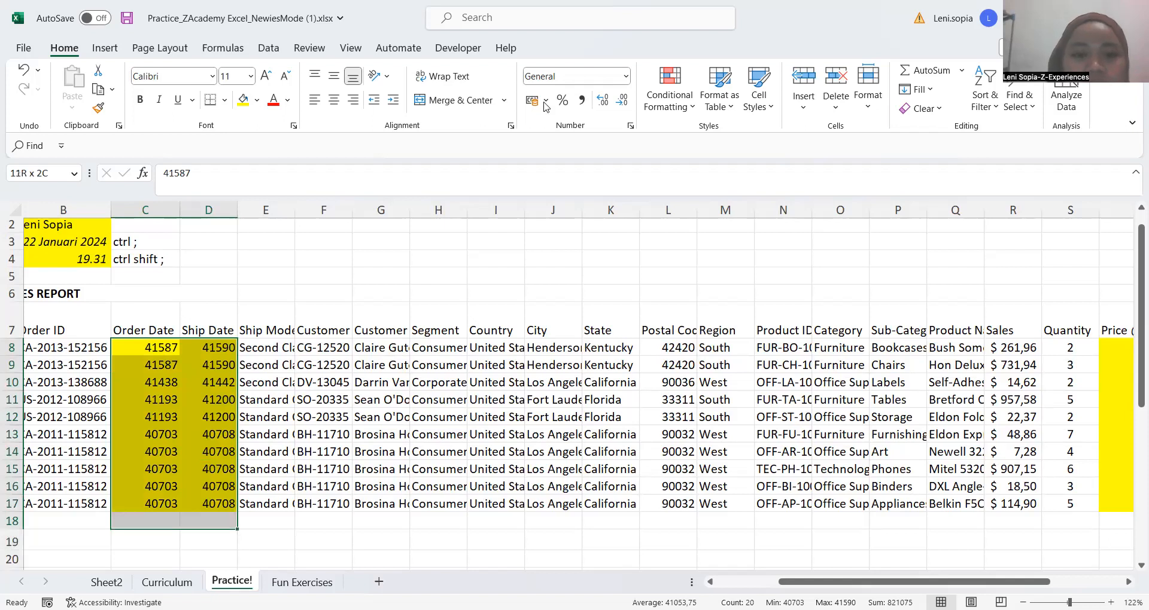
pyautogui.hotkey('shift', 'Up')
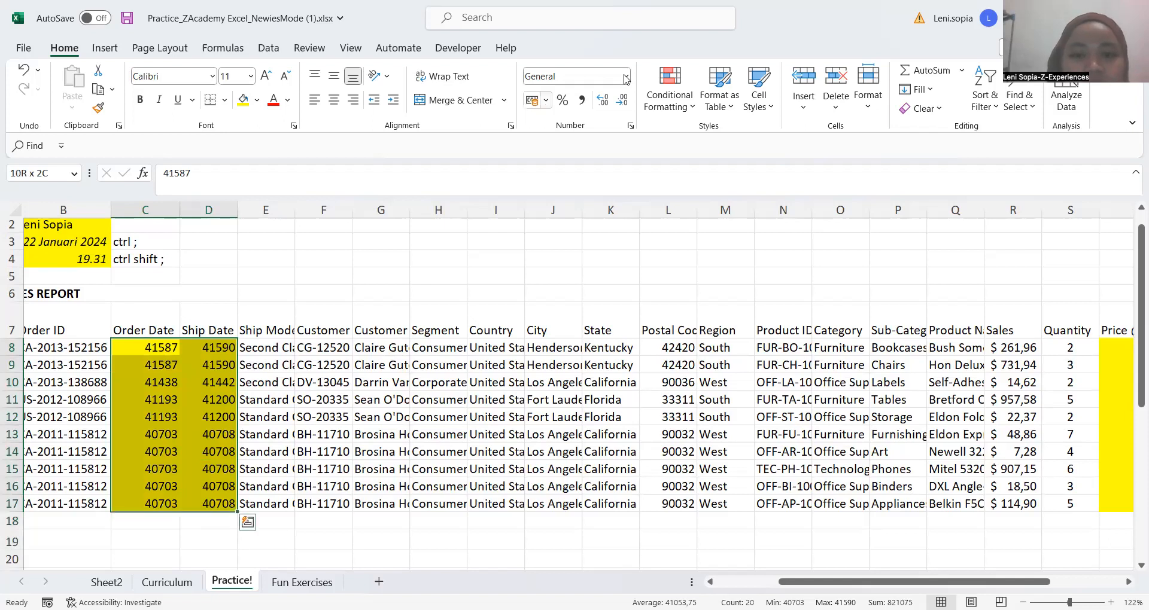
pyautogui.click(626, 79)
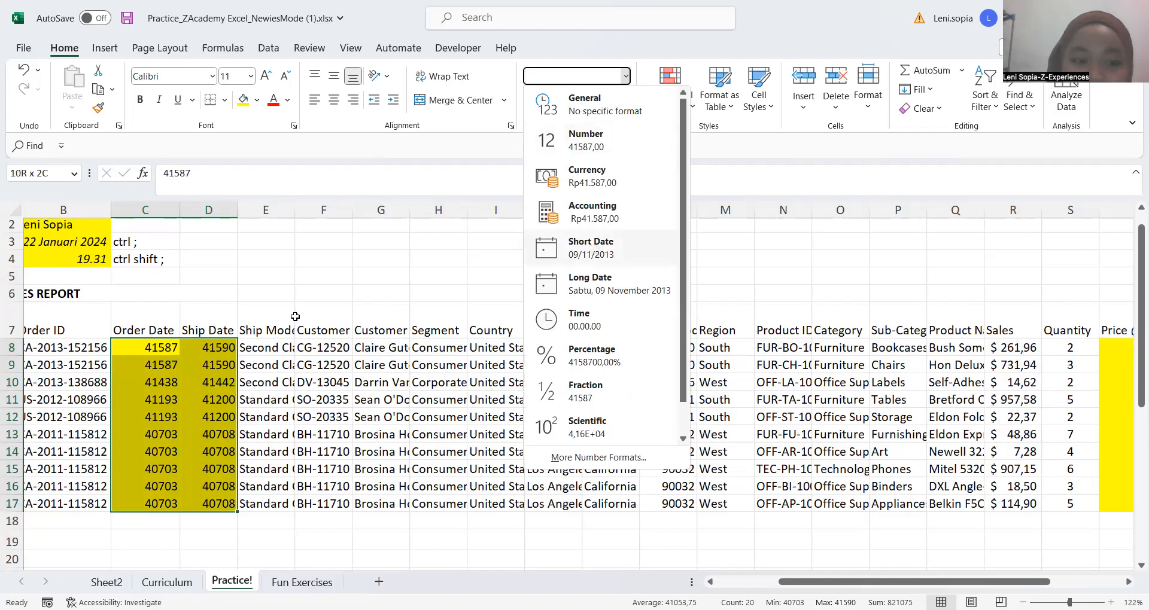
pyautogui.click(593, 248)
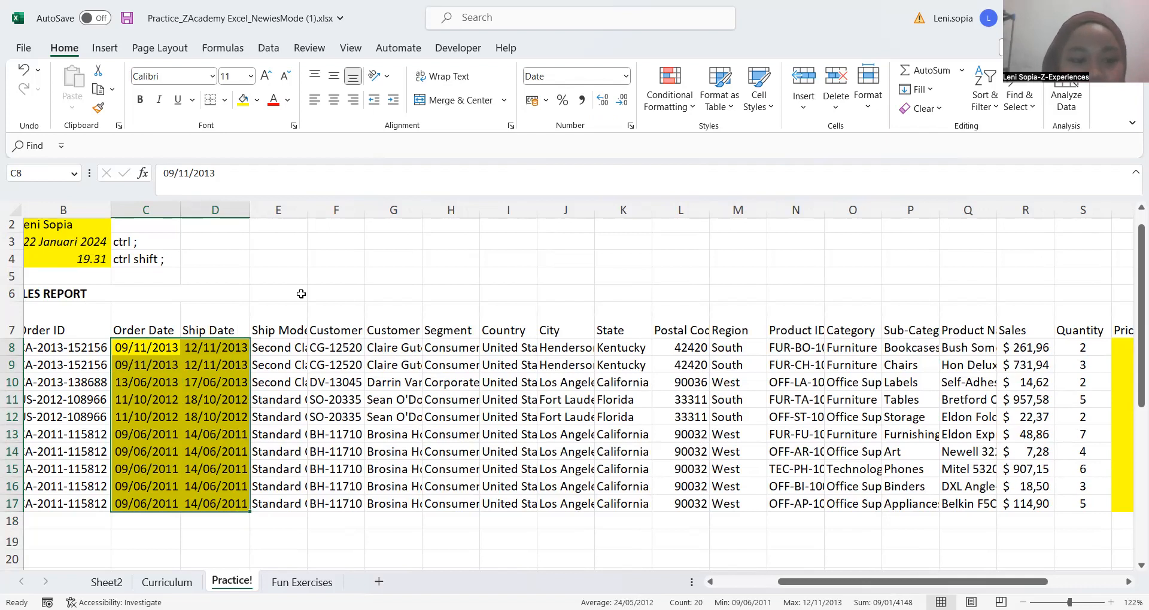
pyautogui.hotkey('ctrl', 'shift', '~')
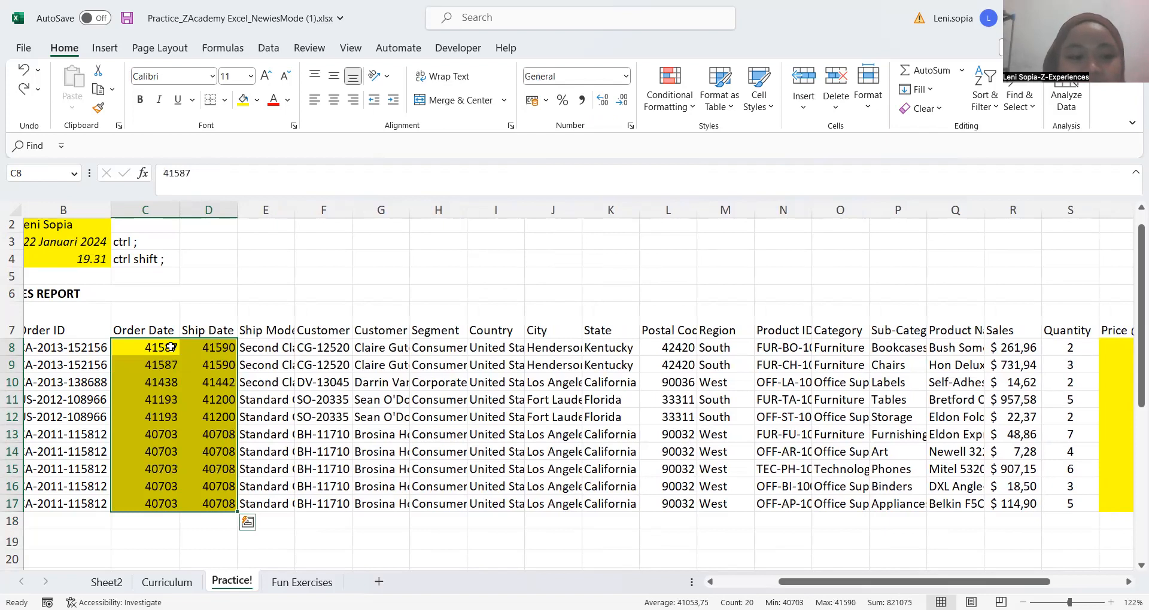
# Extend the selection from C8 to D17 and apply the day-month-year date format, as in 09-Nov-13
pyautogui.click(170, 348)
pyautogui.hotkey('shift', 'Right')
pyautogui.hotkey('ctrl', 'shift', 'Down')
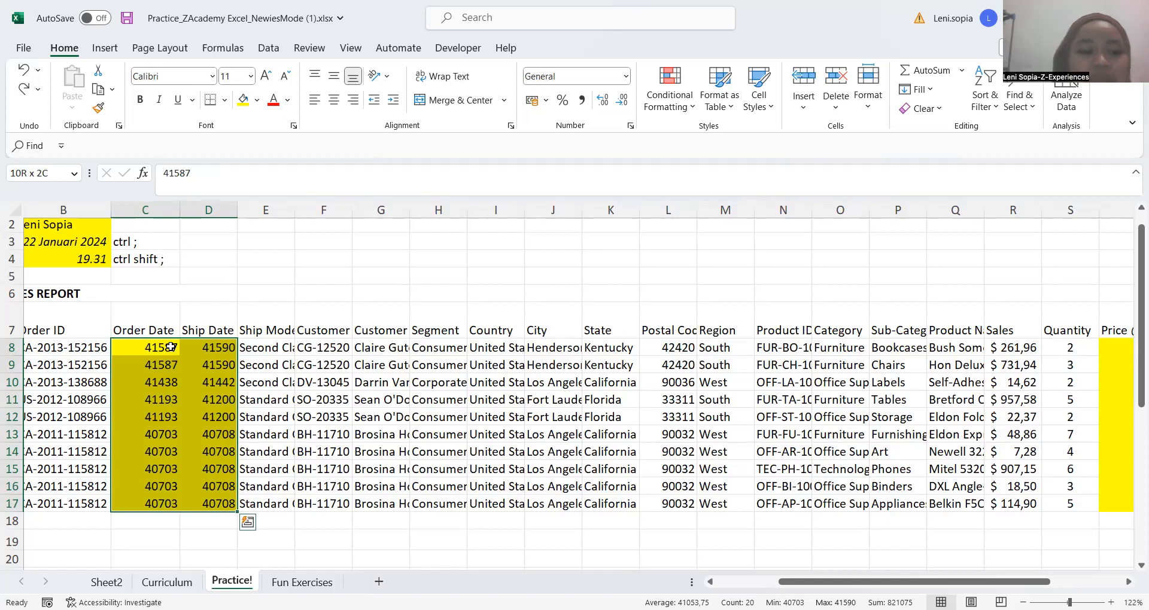
pyautogui.hotkey('ctrl', 'shift', '#')
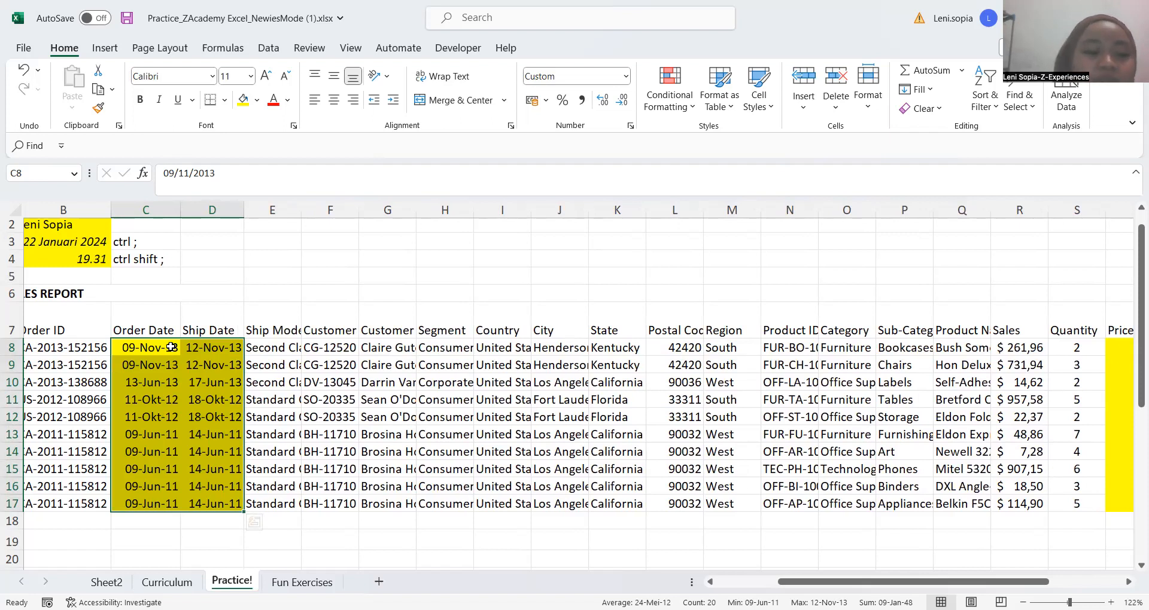
# Try the two-decimal Number format and the hours-and-minutes time format on C8:D17
pyautogui.hotkey('ctrl', 'shift', '1')
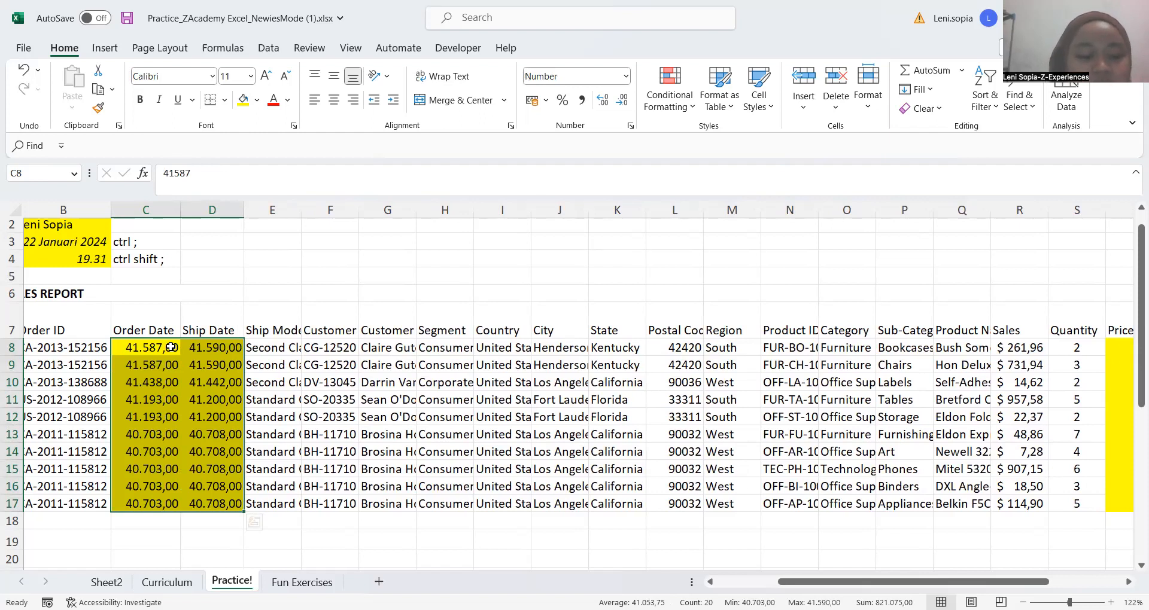
pyautogui.hotkey('ctrl', 'shift', '2')
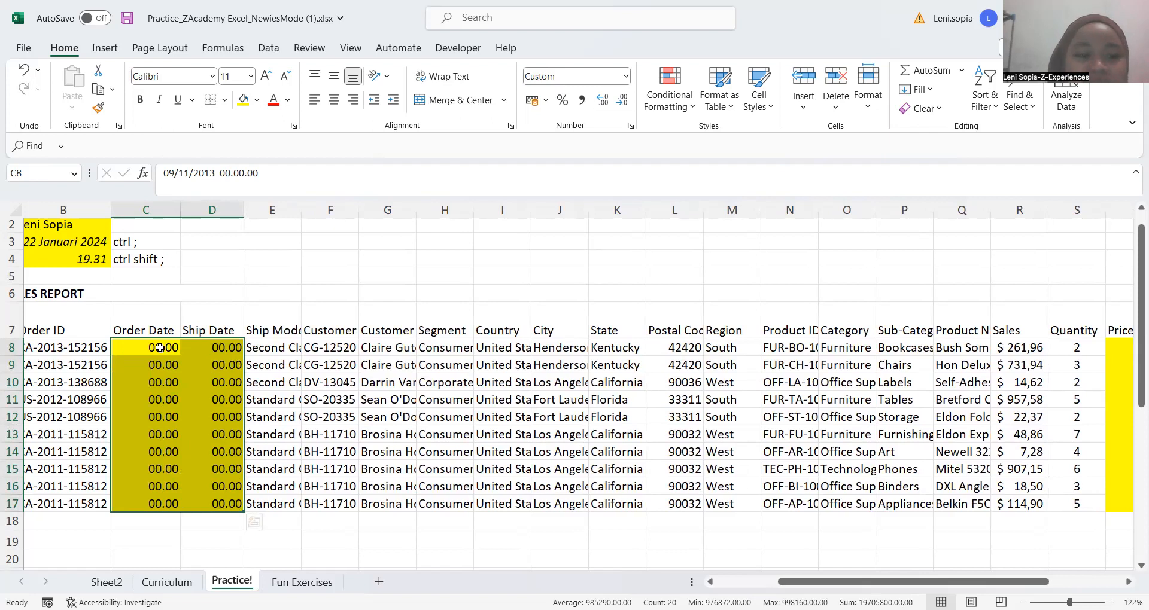
# Reselect the Order Date and Ship Date values in C8:D17 and reapply the abbreviated-month date format, as in 09-Nov-13
pyautogui.press('Right')
pyautogui.moveTo(173, 346)
pyautogui.mouseDown()
pyautogui.moveTo(241, 485)
pyautogui.moveTo(237, 506)
pyautogui.mouseUp()
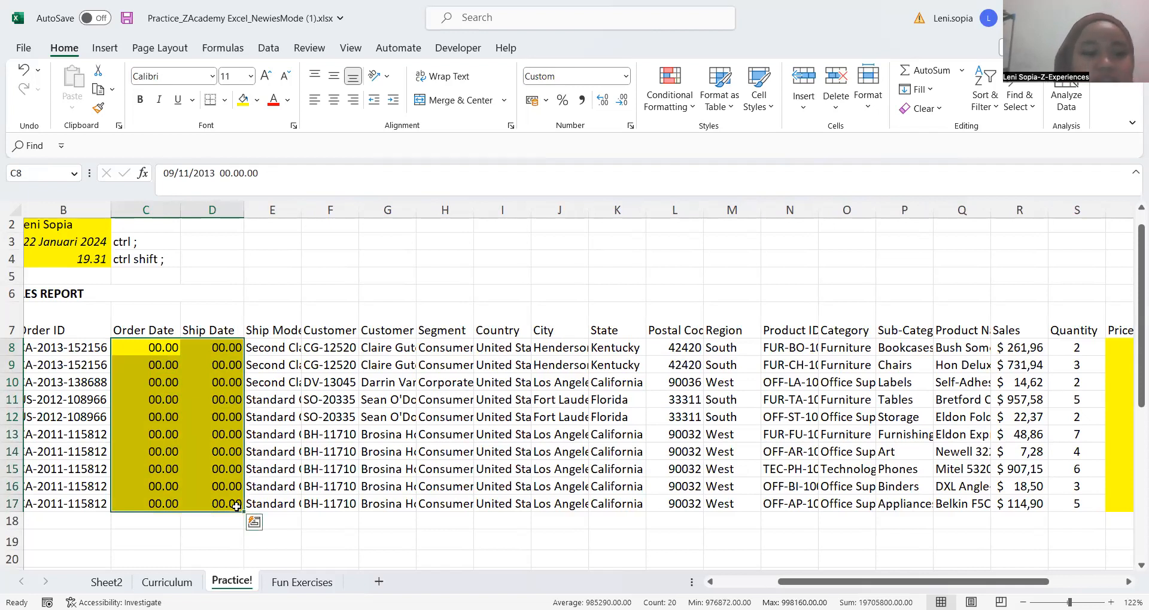
pyautogui.hotkey('ctrl', 'shift', '3')
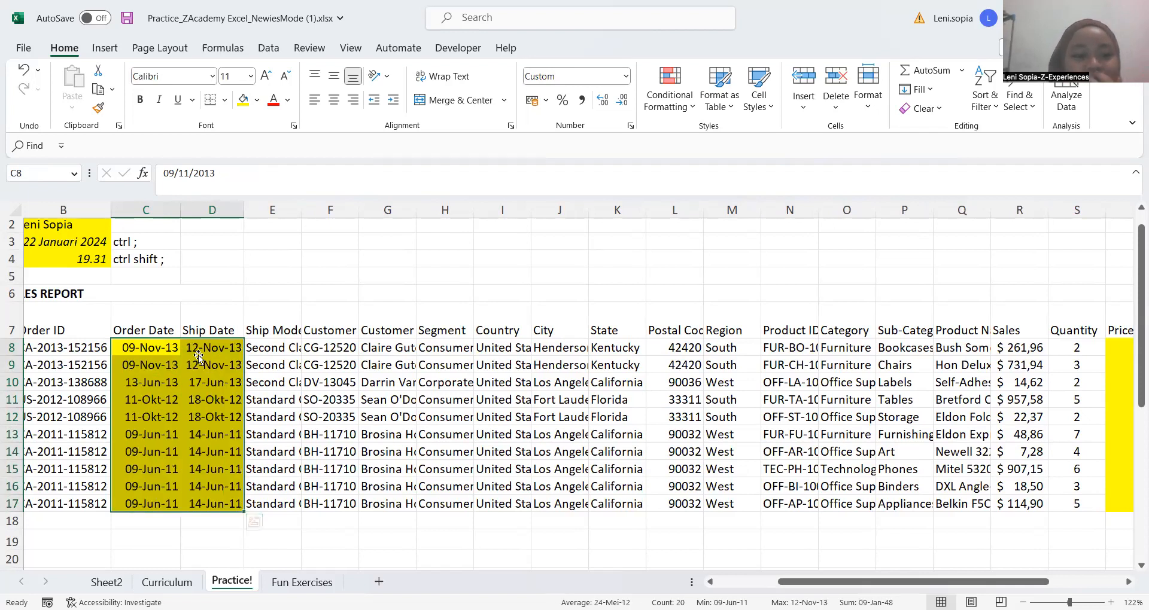
pyautogui.click(198, 354)
pyautogui.click(153, 346)
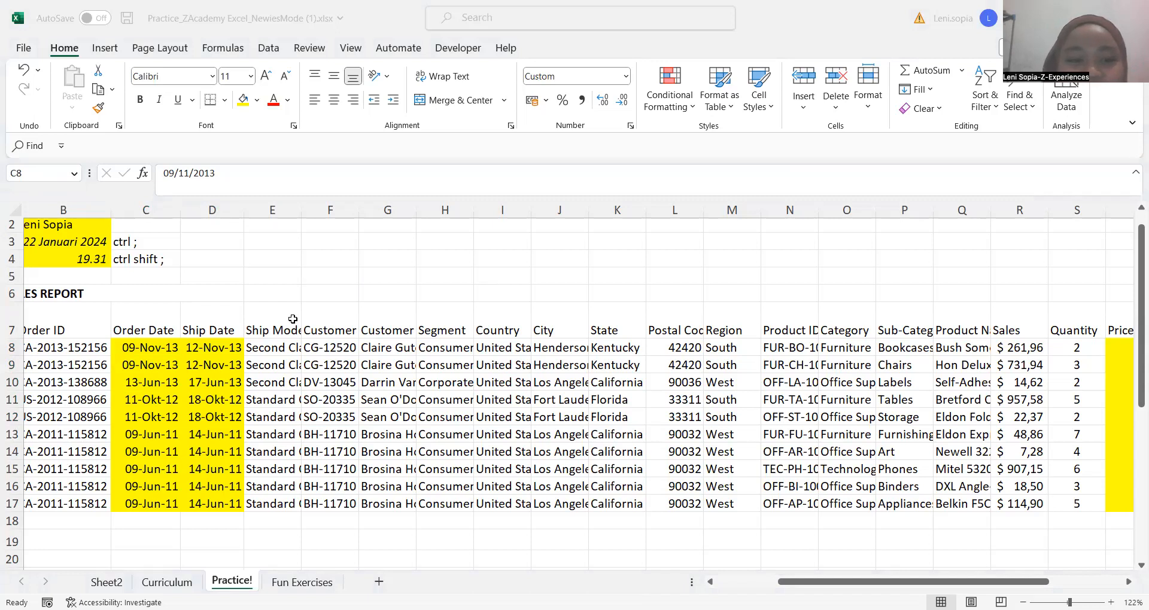
# Select the Row ID header cell A7 at the start of the sales report table
pyautogui.scroll(-3, 114, 288)
pyautogui.hotkey('ctrl', 'Down')
pyautogui.press('Right')
pyautogui.press('Right')
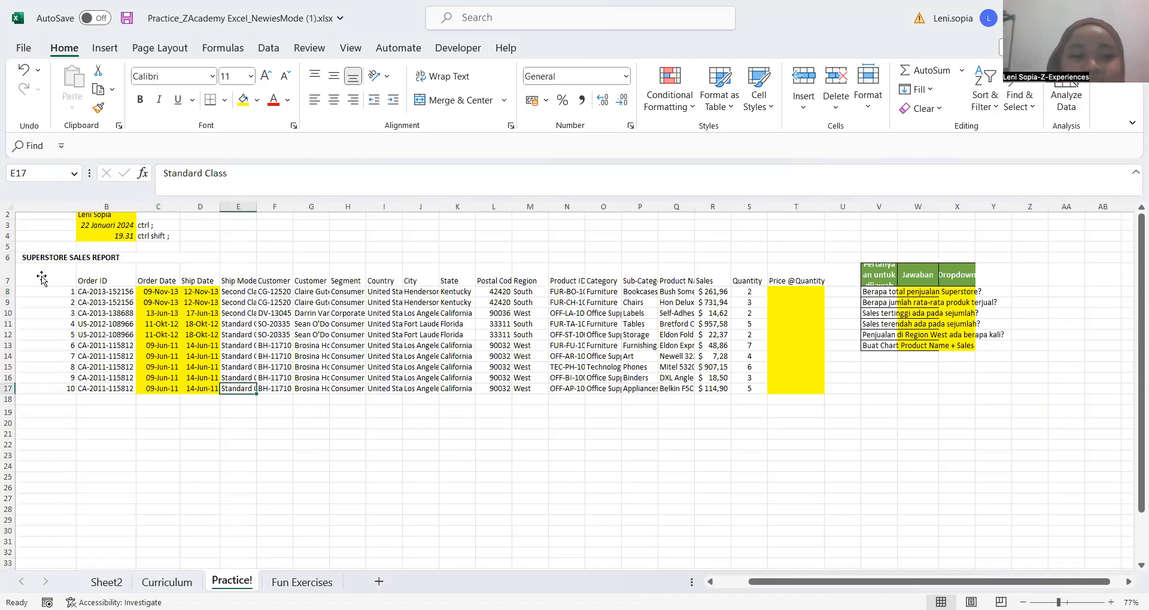
pyautogui.click(46, 285)
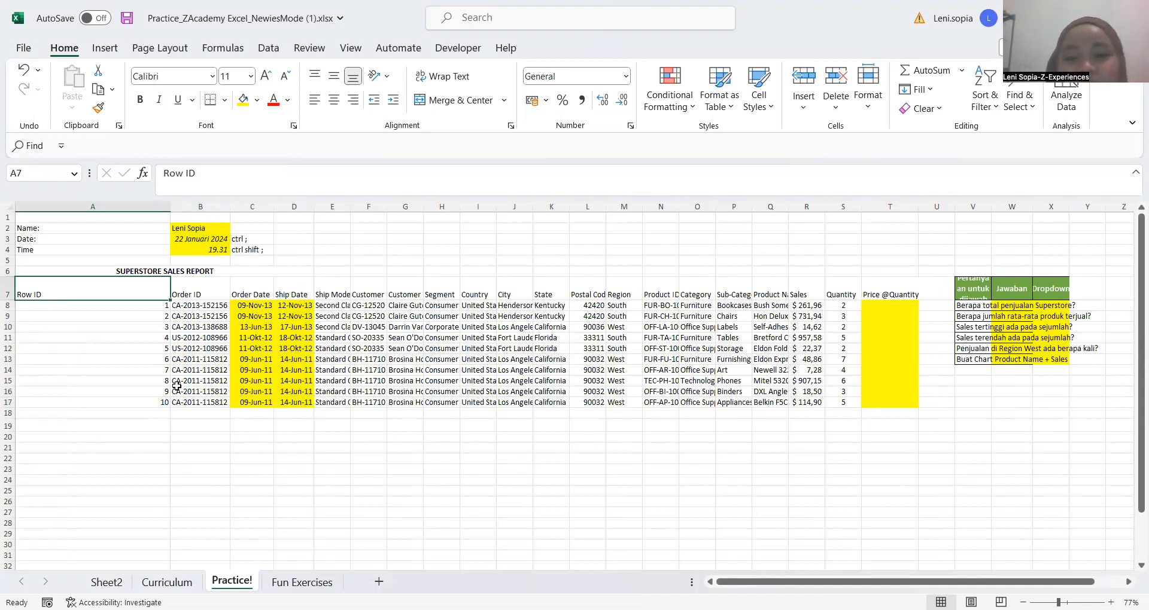
# Select the sales report cells from the Row ID header in A7 through M17
pyautogui.press('Right')
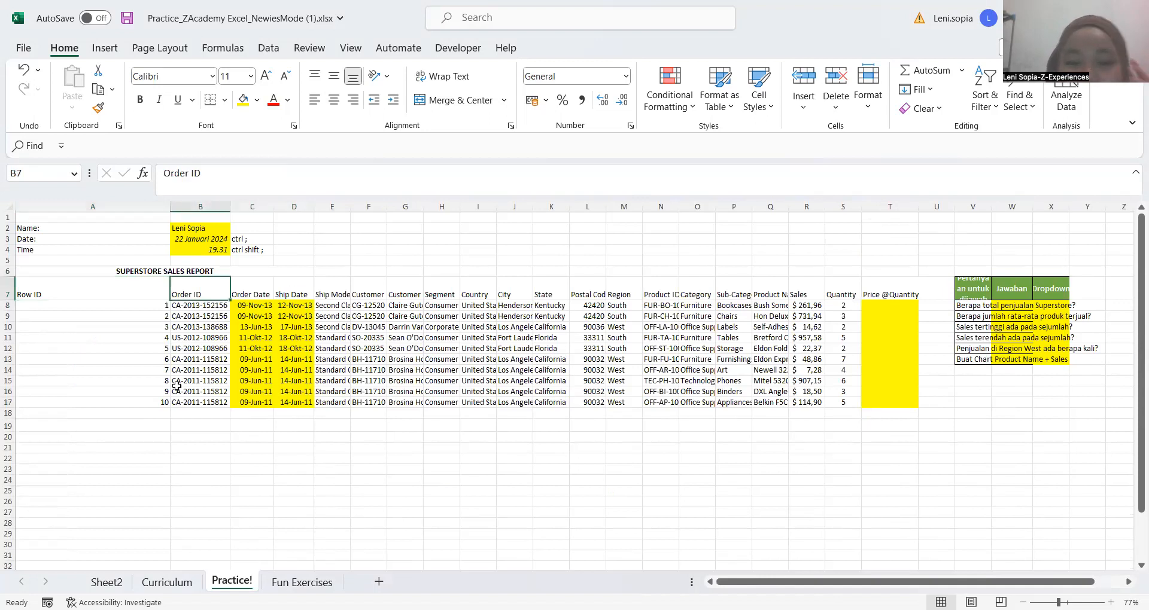
pyautogui.click(142, 294)
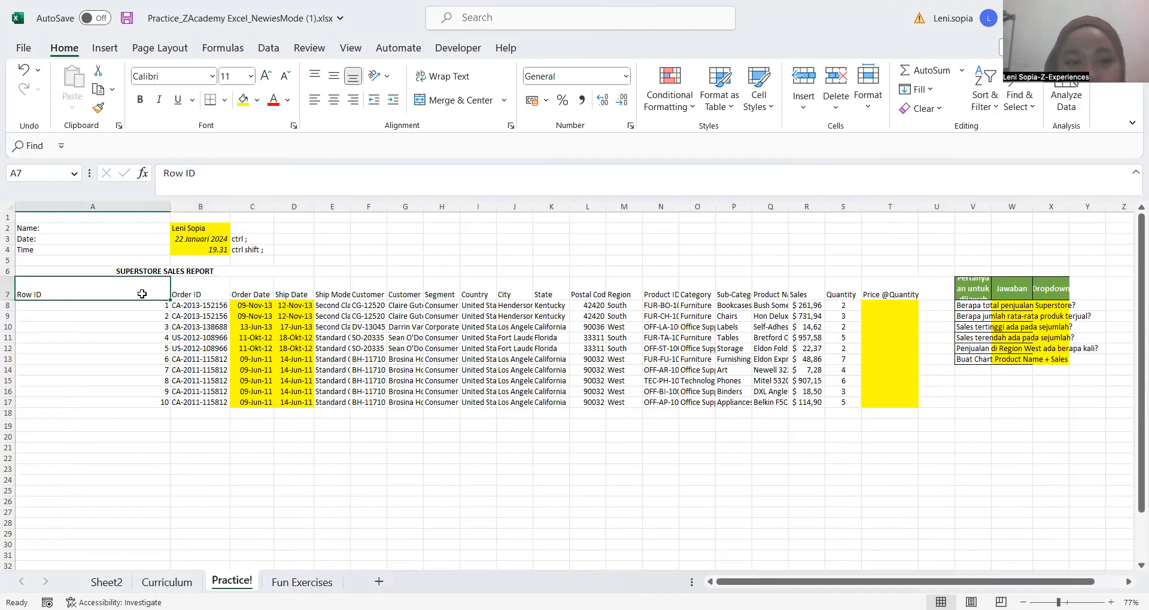
pyautogui.moveTo(477, 341); pyautogui.dragTo(635, 405)
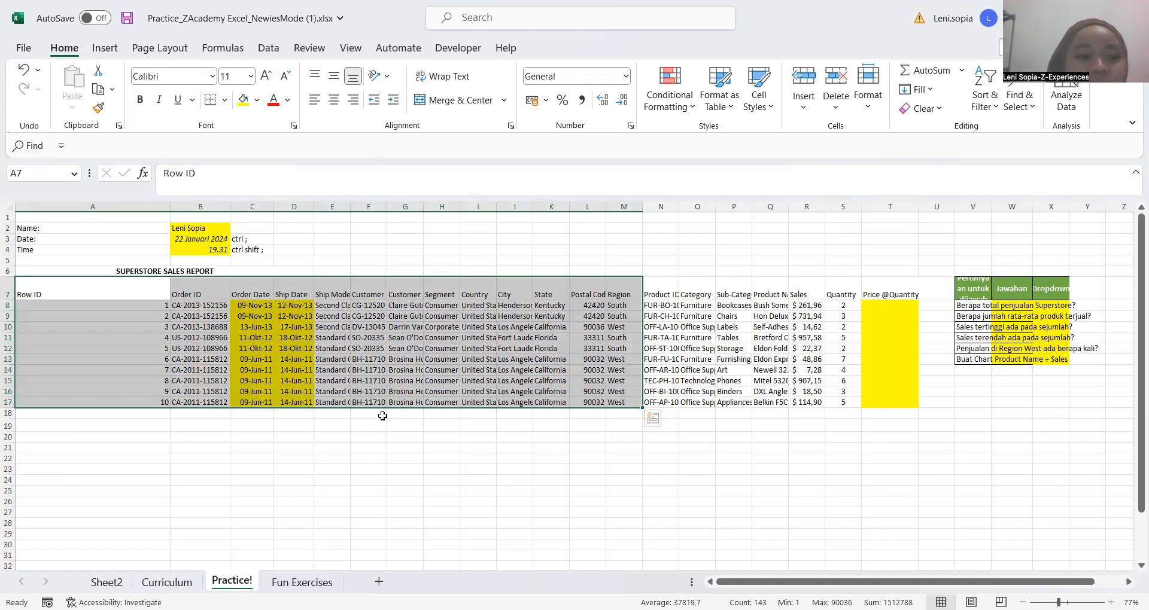
# Return to the Row ID header cell A7 and select the entire surrounding data region at once
pyautogui.click(105, 316)
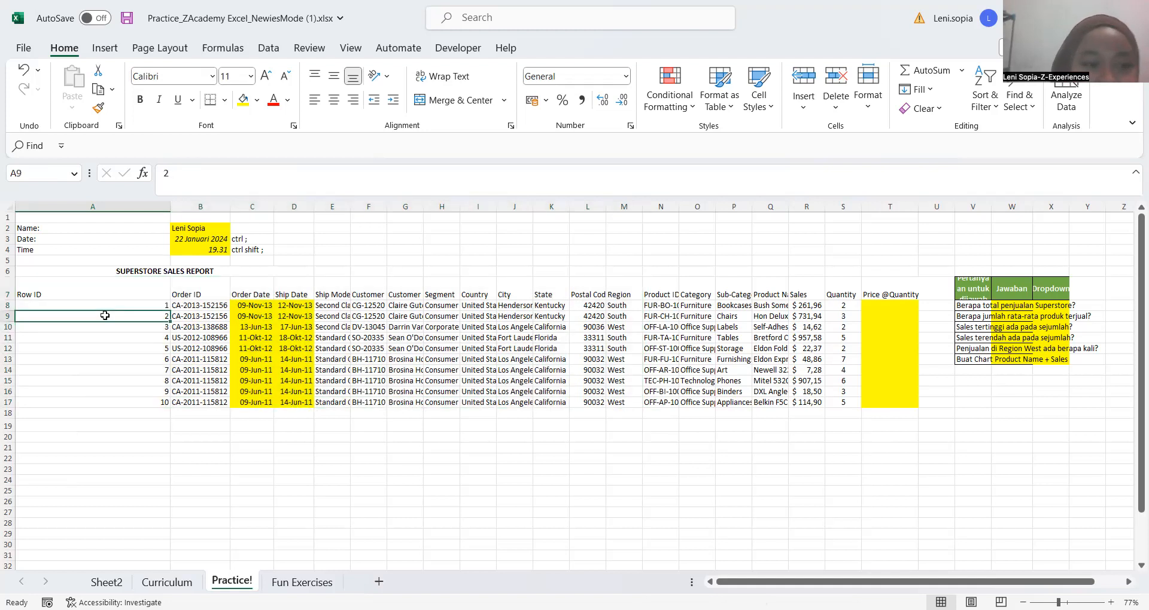
pyautogui.press('Up')
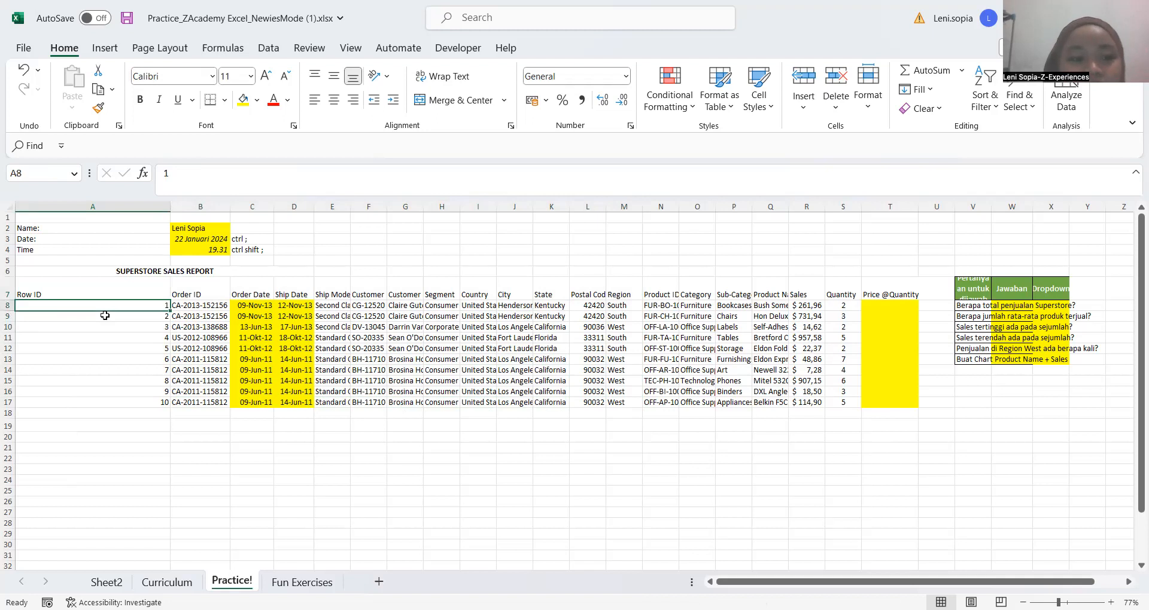
pyautogui.press('Up')
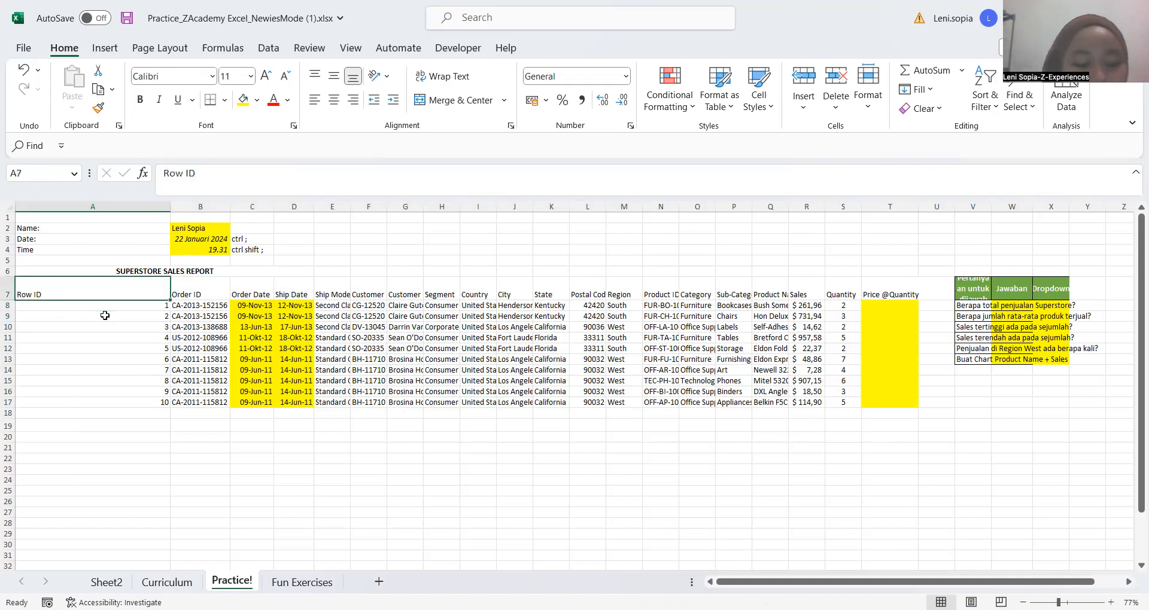
pyautogui.hotkey('ctrl', 'a')
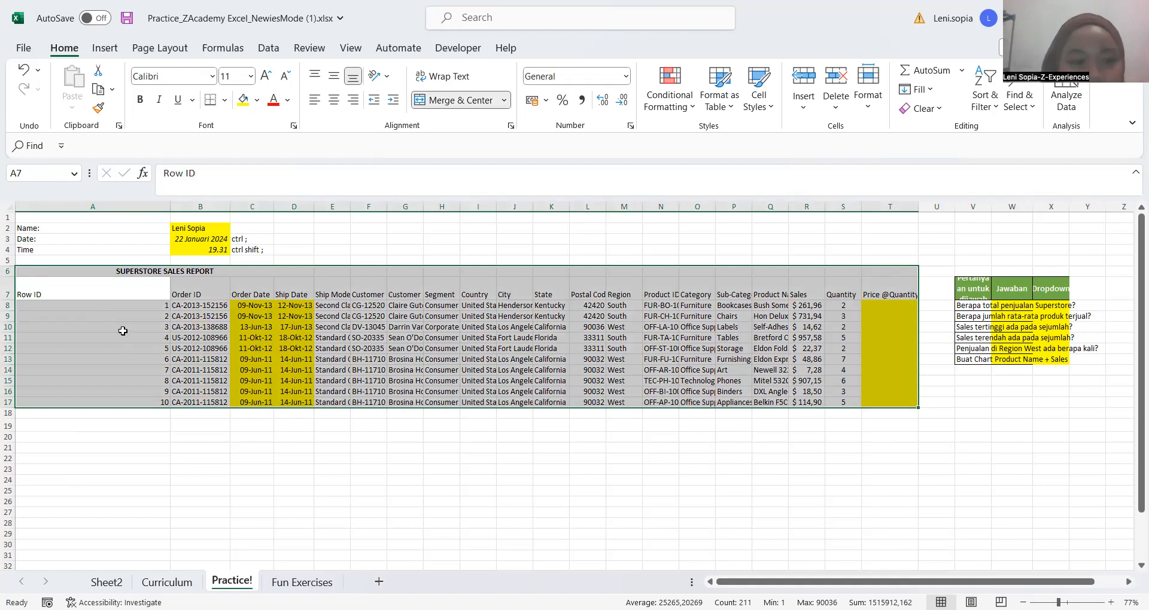
pyautogui.press('Down')
pyautogui.press('Down')
pyautogui.press('Down')
pyautogui.press('Down')
pyautogui.press('Down')
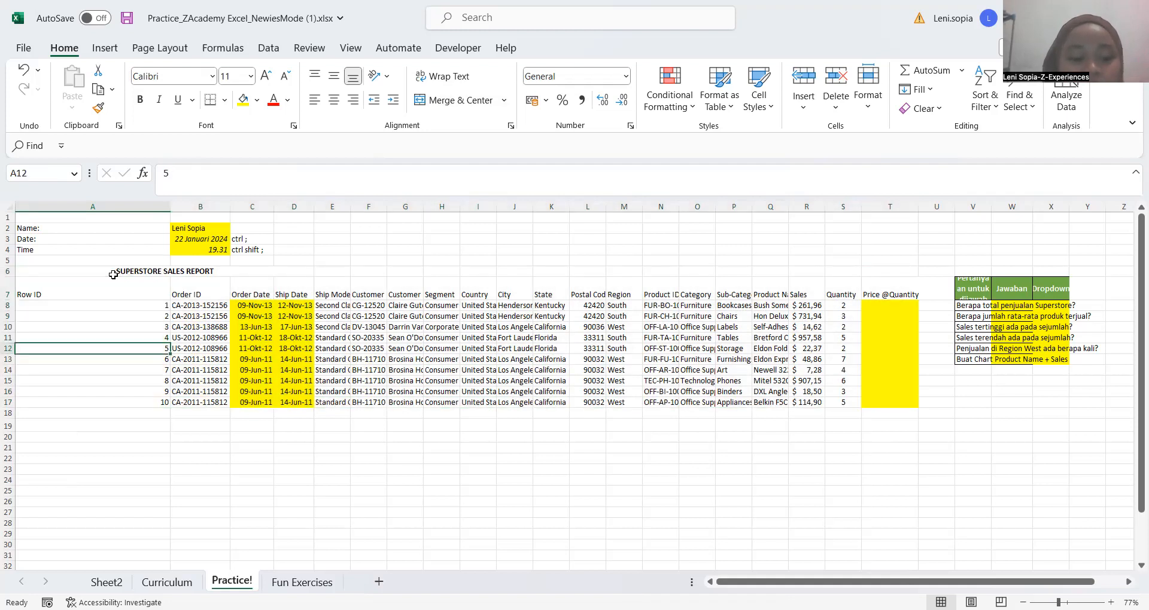
# Try All Borders on the whole sales report region A6:T17, starting from the title cell, and undo it
pyautogui.click(115, 276)
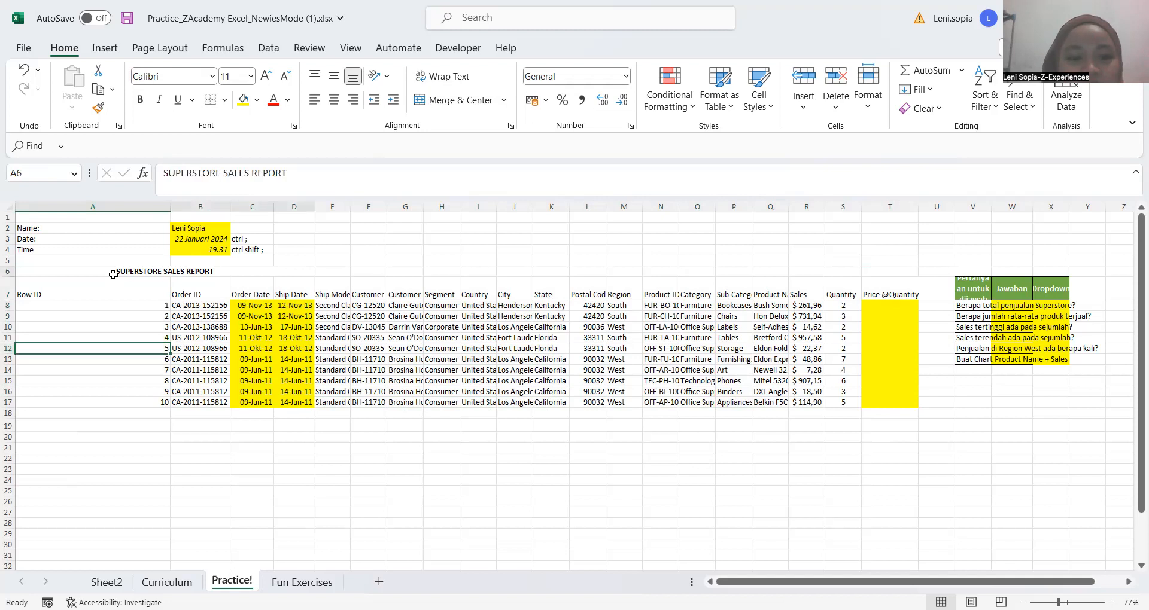
pyautogui.hotkey('ctrl', 'a')
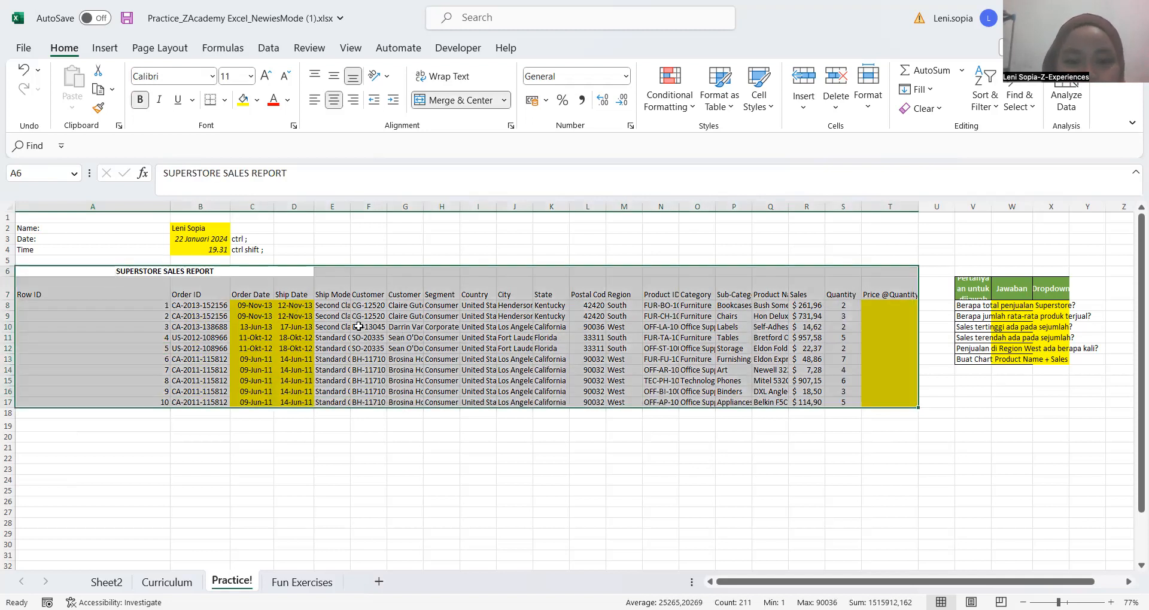
pyautogui.hscroll(3, 358, 326)
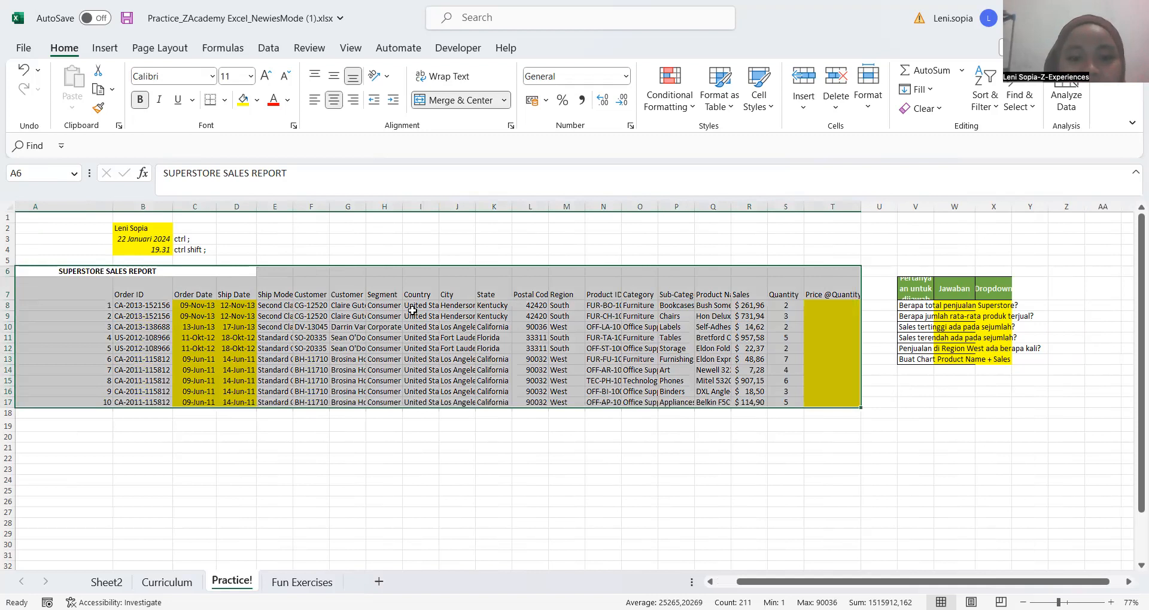
pyautogui.hscroll(6, 413, 310)
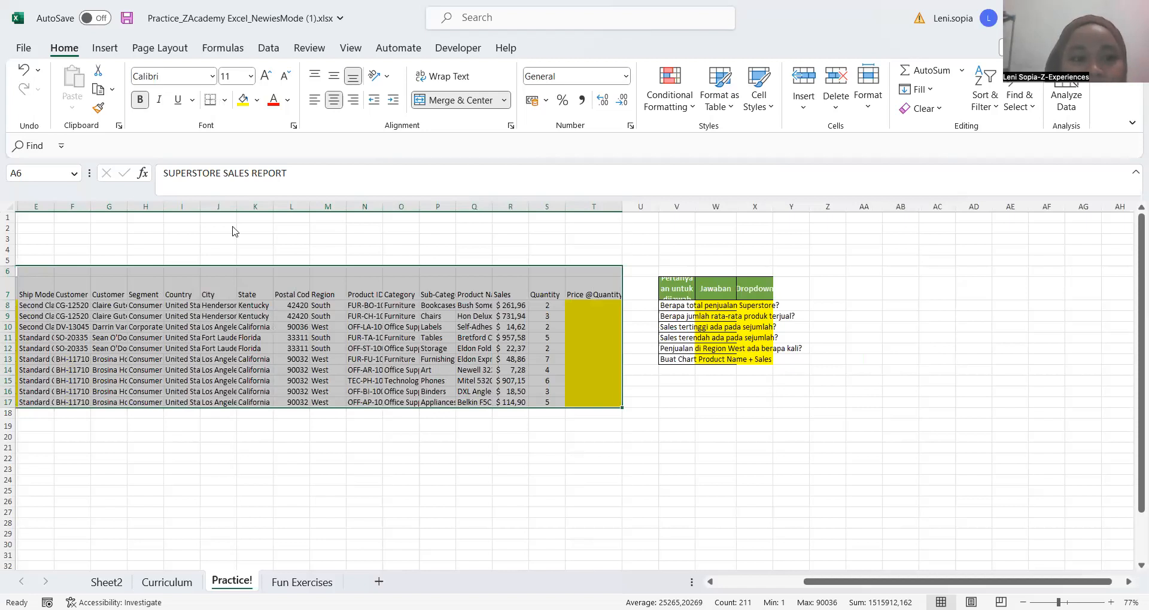
pyautogui.click(224, 100)
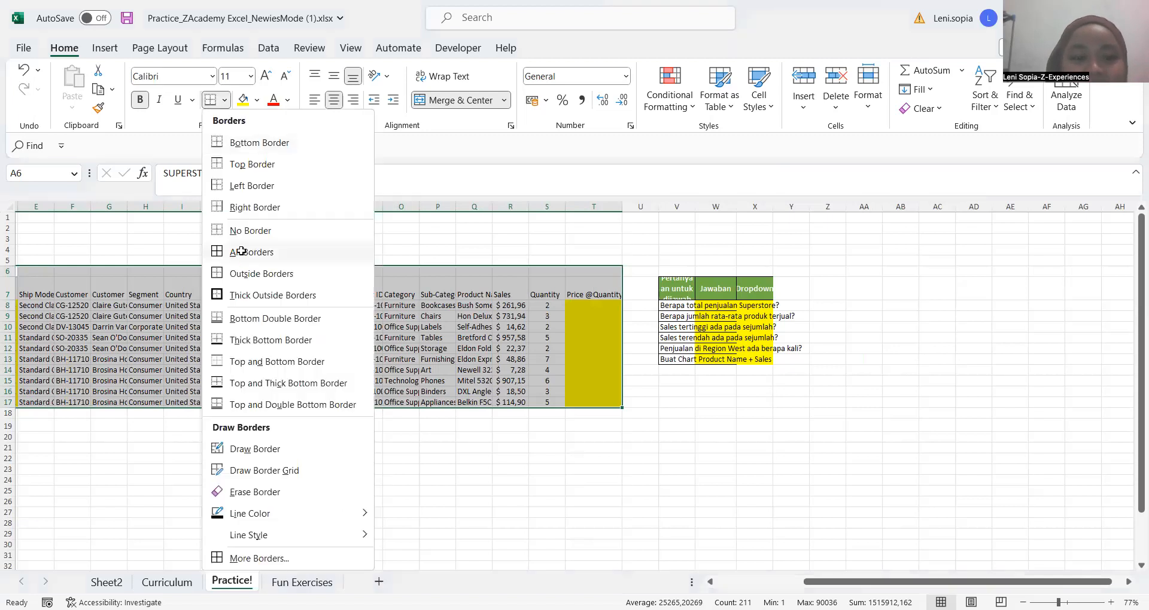
pyautogui.click(241, 251)
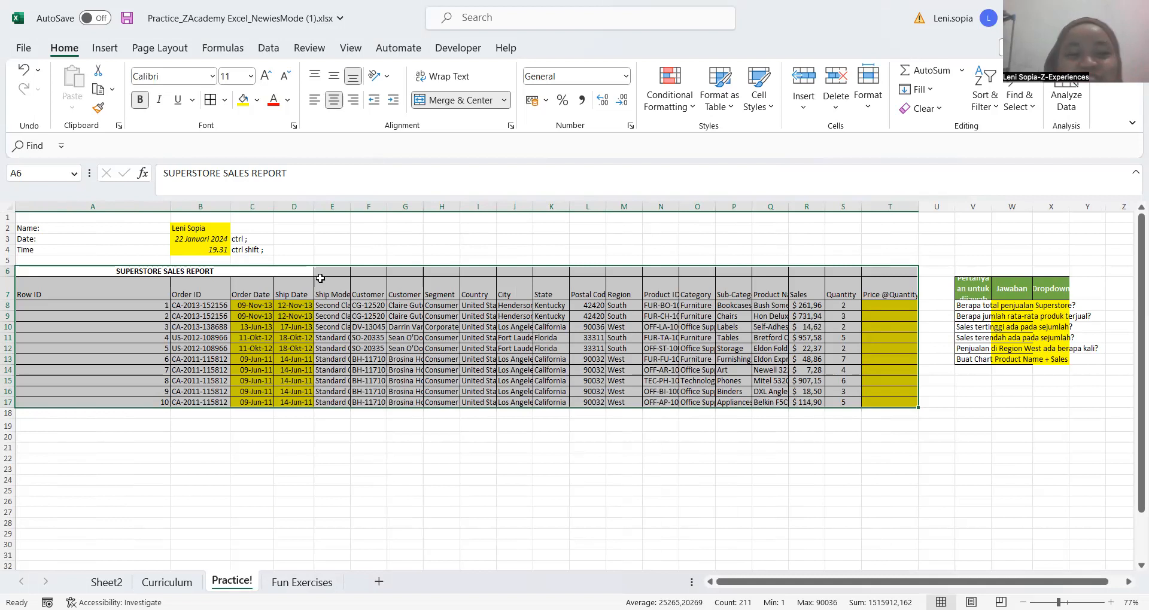
pyautogui.hotkey('ctrl', 'z')
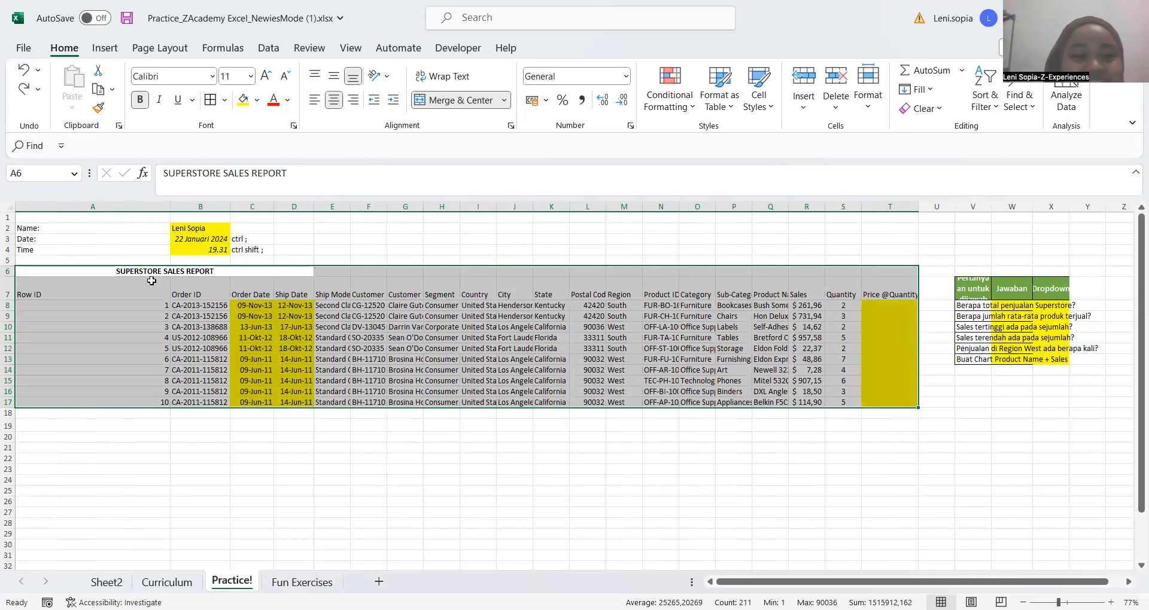
# Select the whole sales report region A6:T17 from its title cell and apply All Borders
pyautogui.click(133, 284)
pyautogui.press('Up')
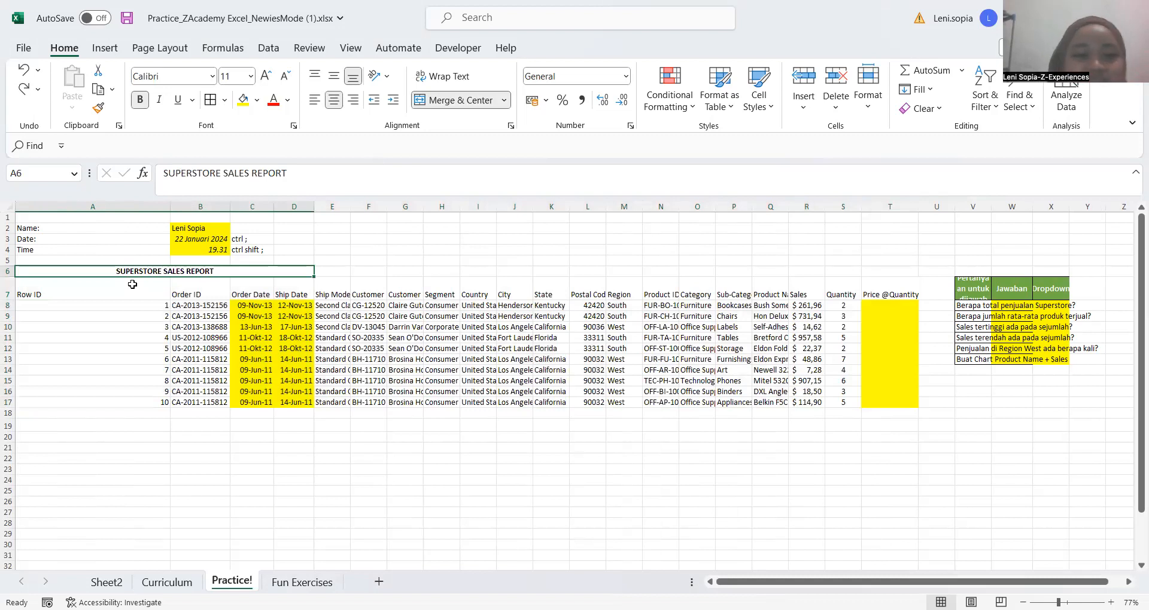
pyautogui.hotkey('ctrl', 'a')
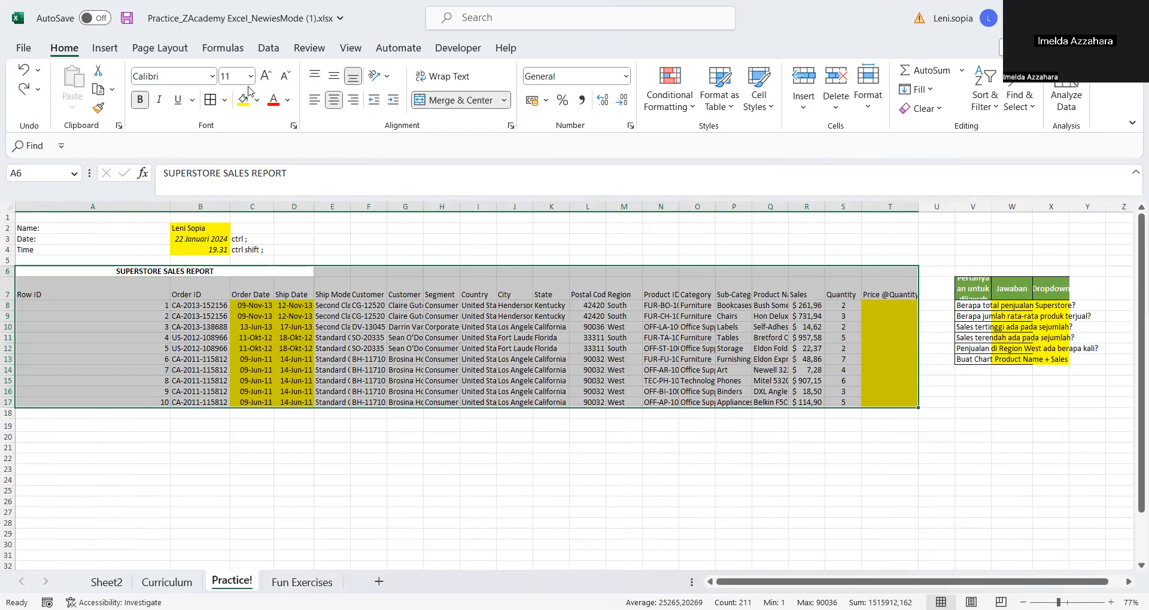
pyautogui.press('alt')
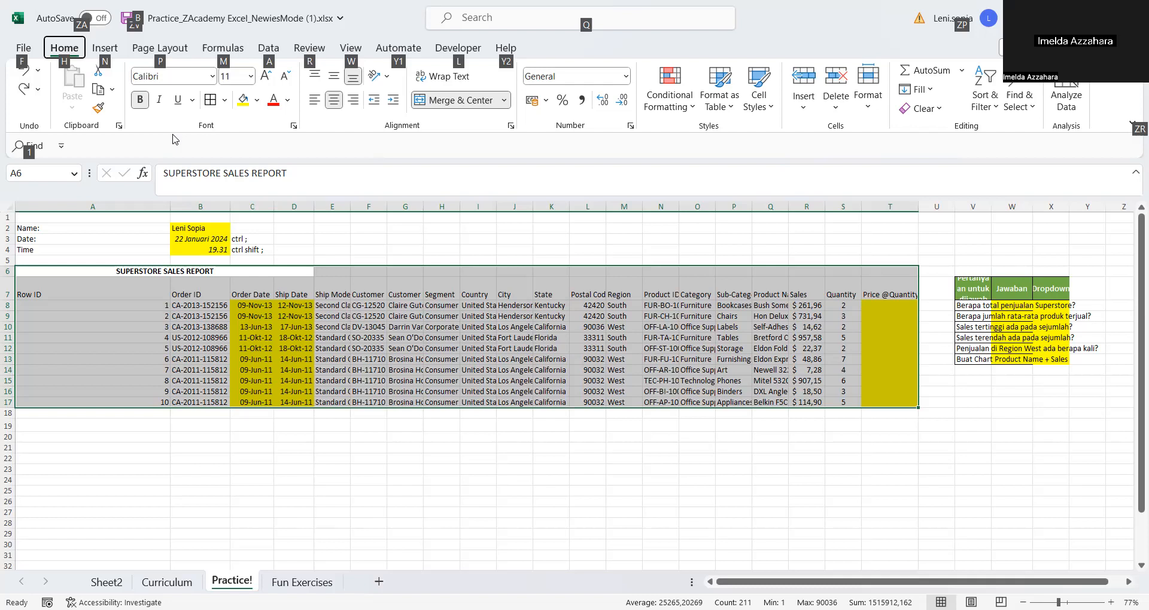
pyautogui.press('h')
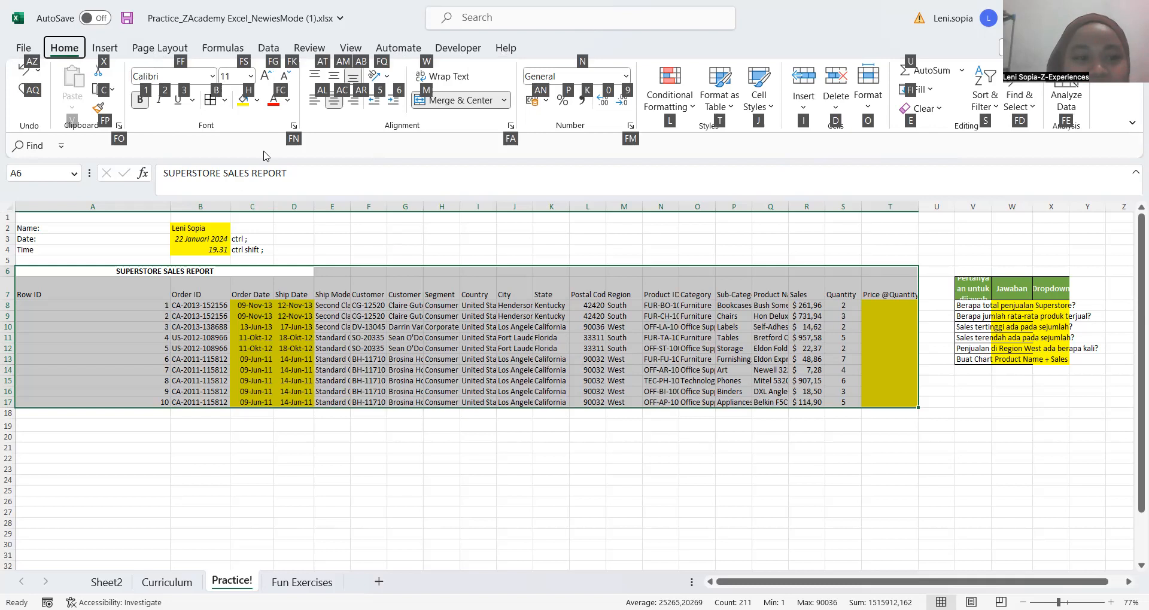
pyautogui.press('b')
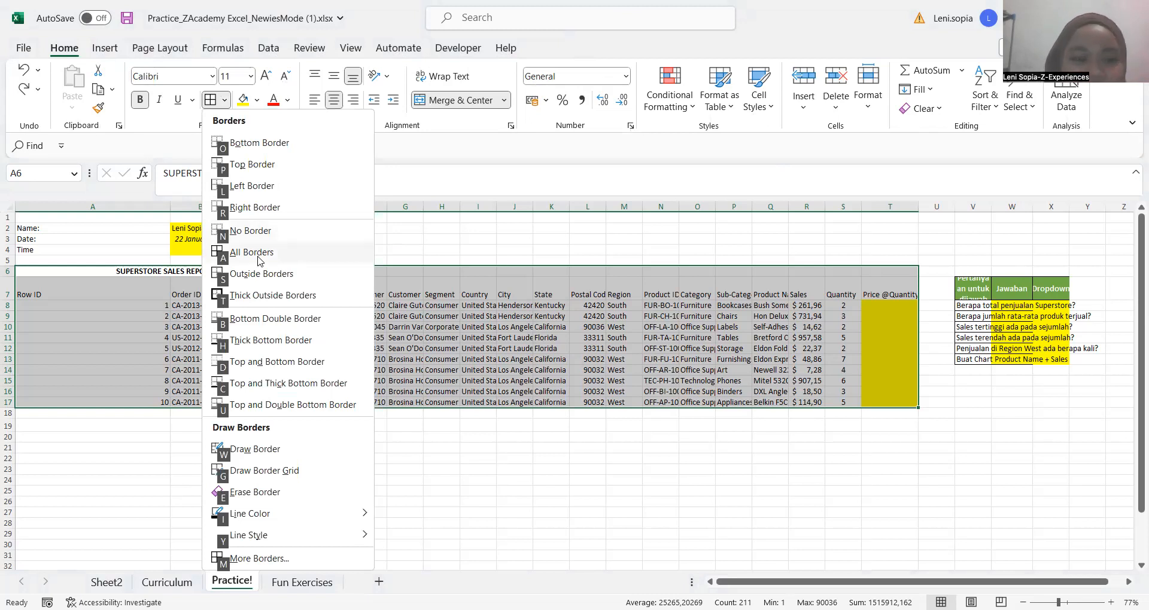
pyautogui.click(258, 253)
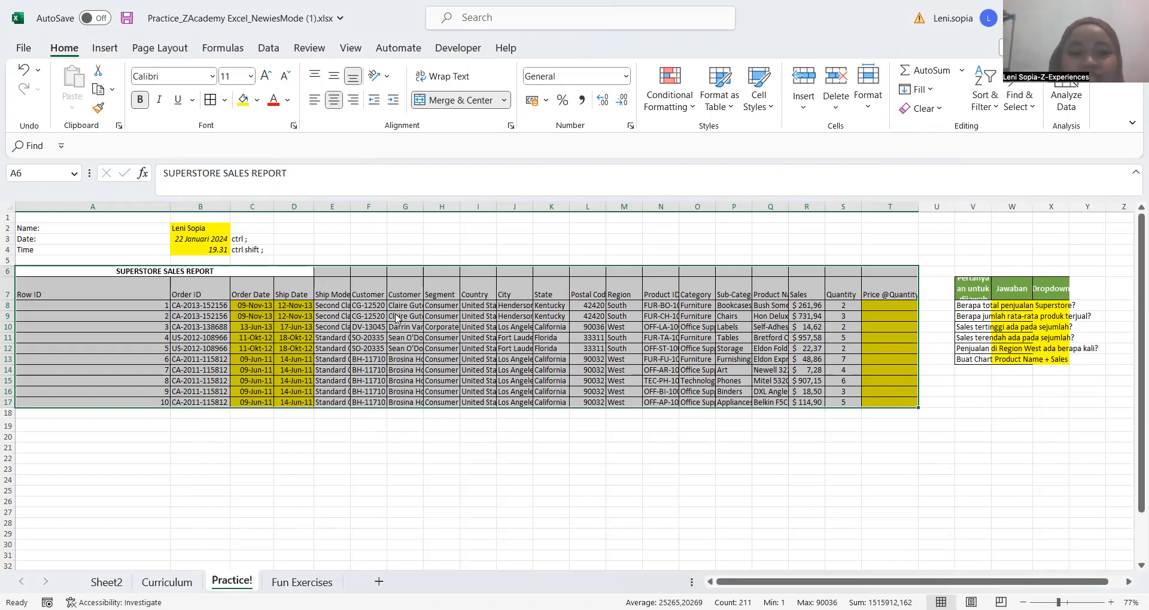
pyautogui.hotkey('alt', 'h')
pyautogui.press('h')
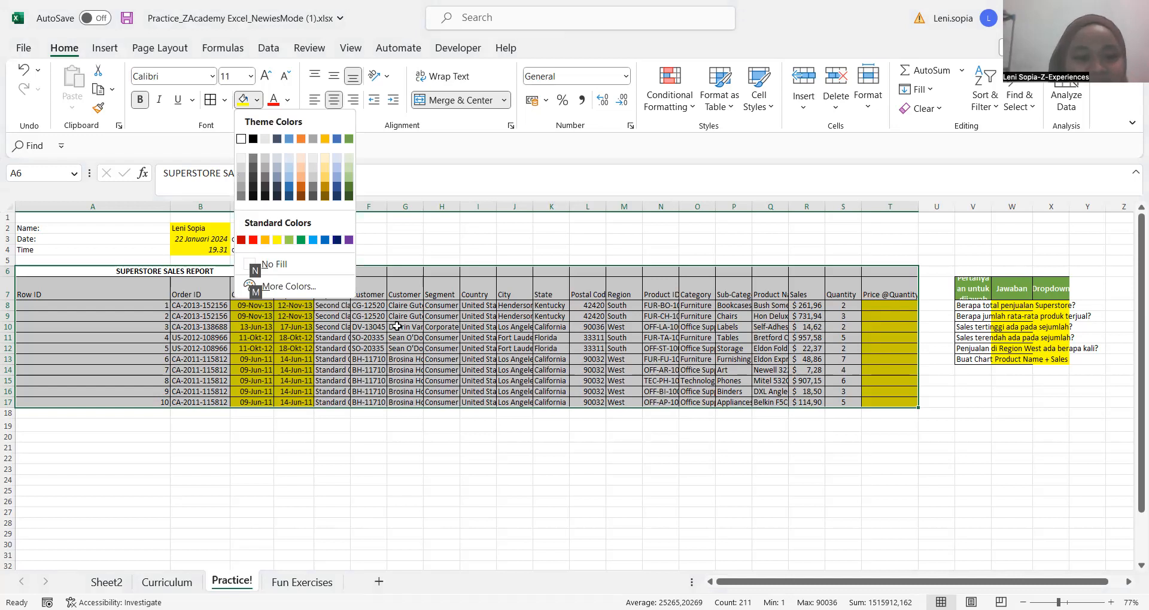
pyautogui.click(113, 272)
# Select the whole sales report region from title cell A6 and AutoFit its column widths
pyautogui.click(113, 271)
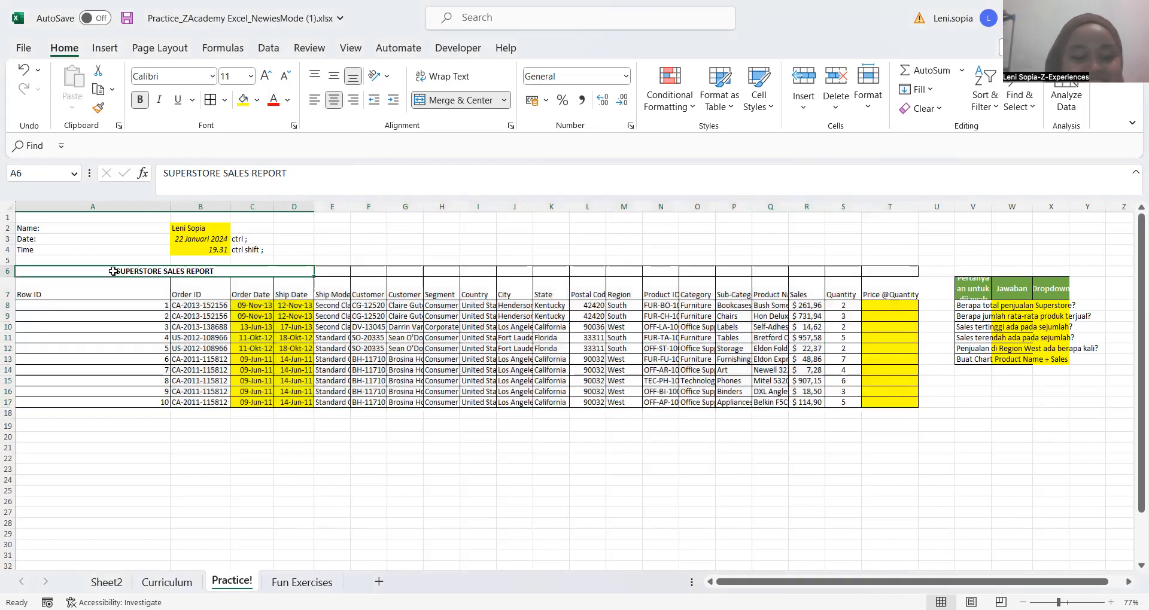
pyautogui.hotkey('ctrl', 'a')
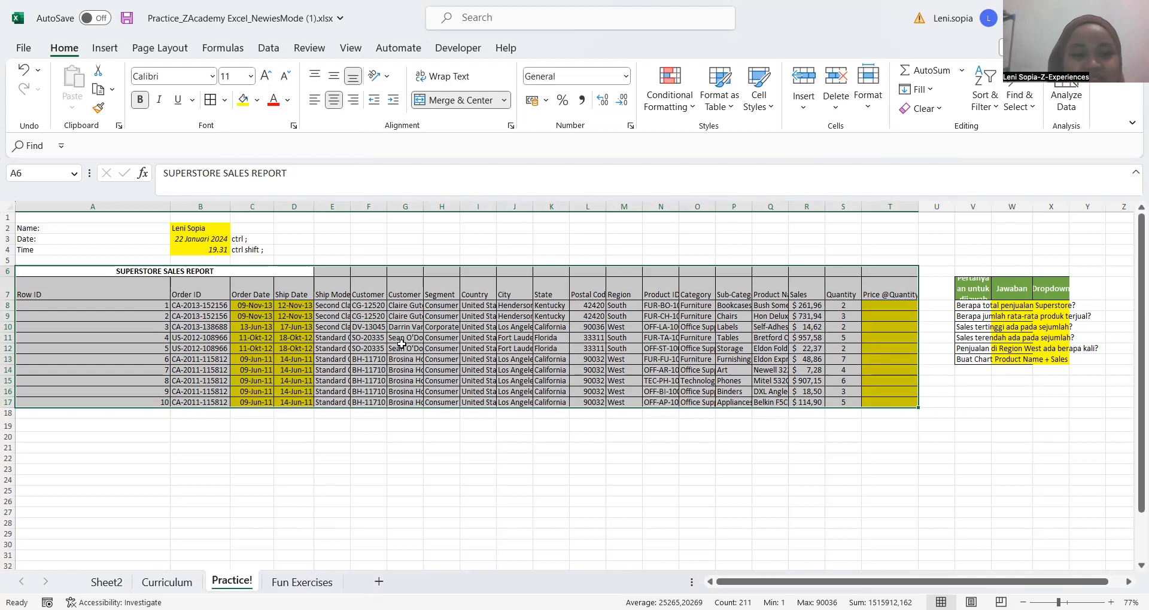
pyautogui.hotkey('alt', 'h')
pyautogui.press('o')
pyautogui.press('i')
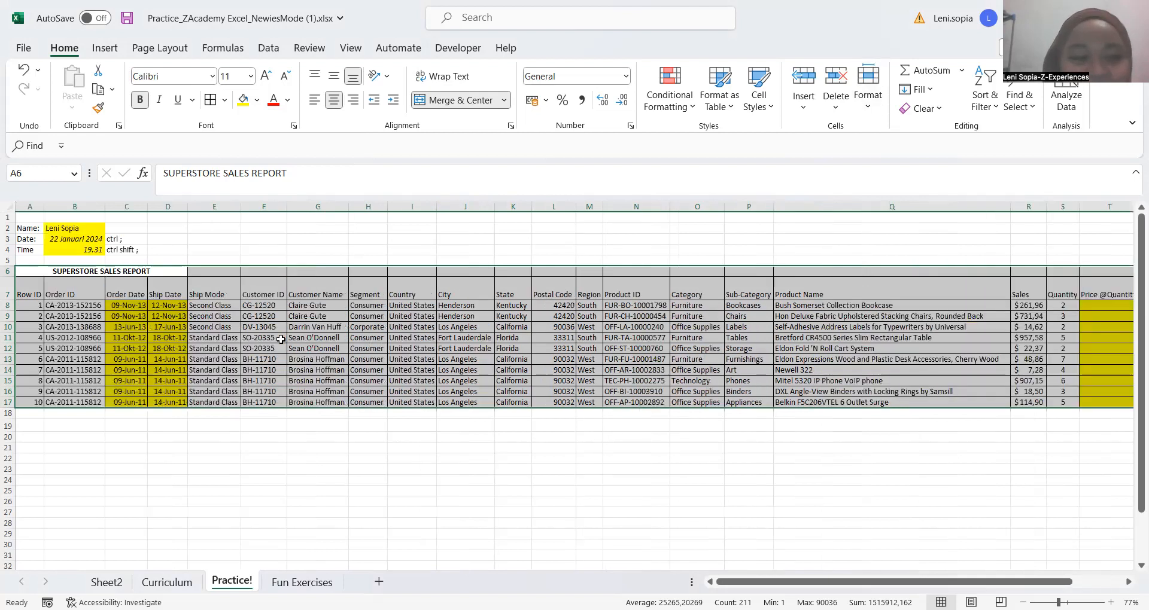
pyautogui.click(280, 339)
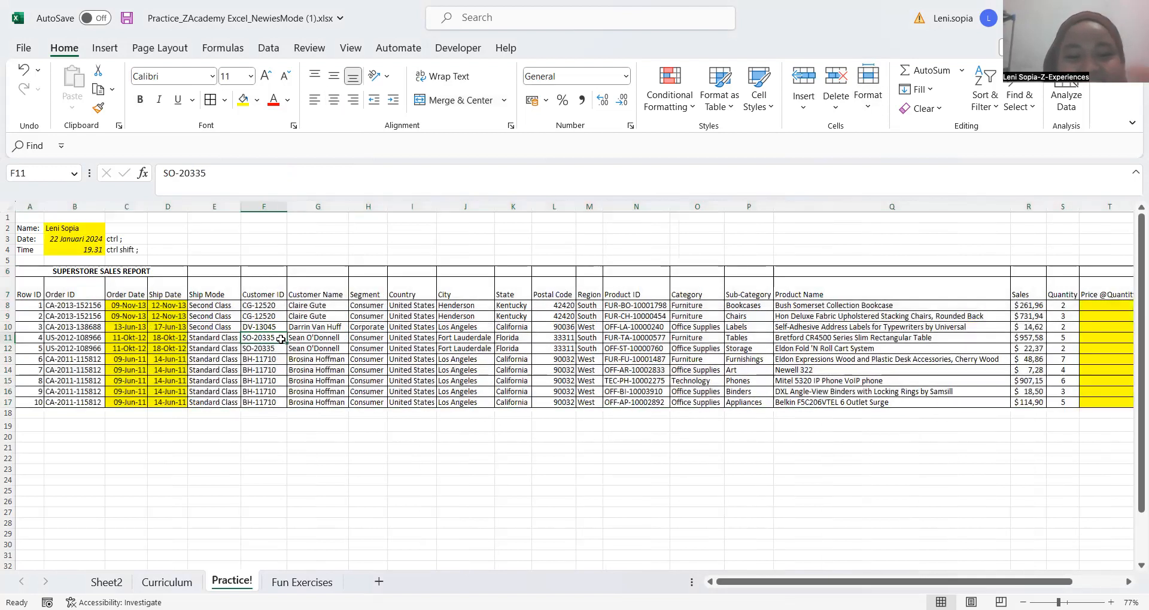
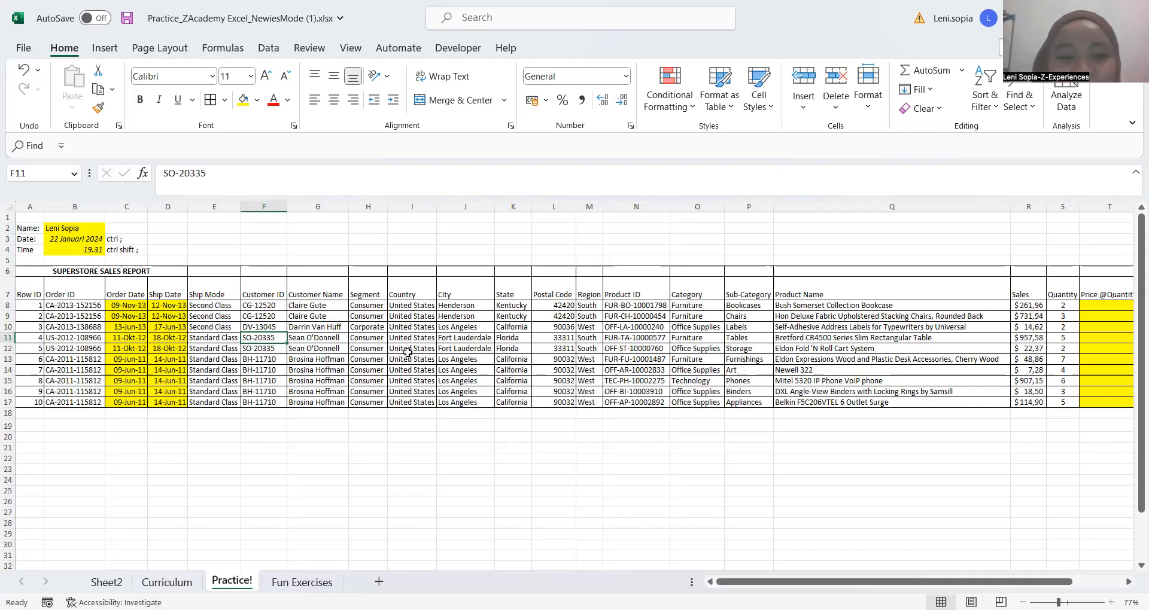
# Undo the AutoFit column widths and All Borders formatting on the sales report
pyautogui.click(381, 446)
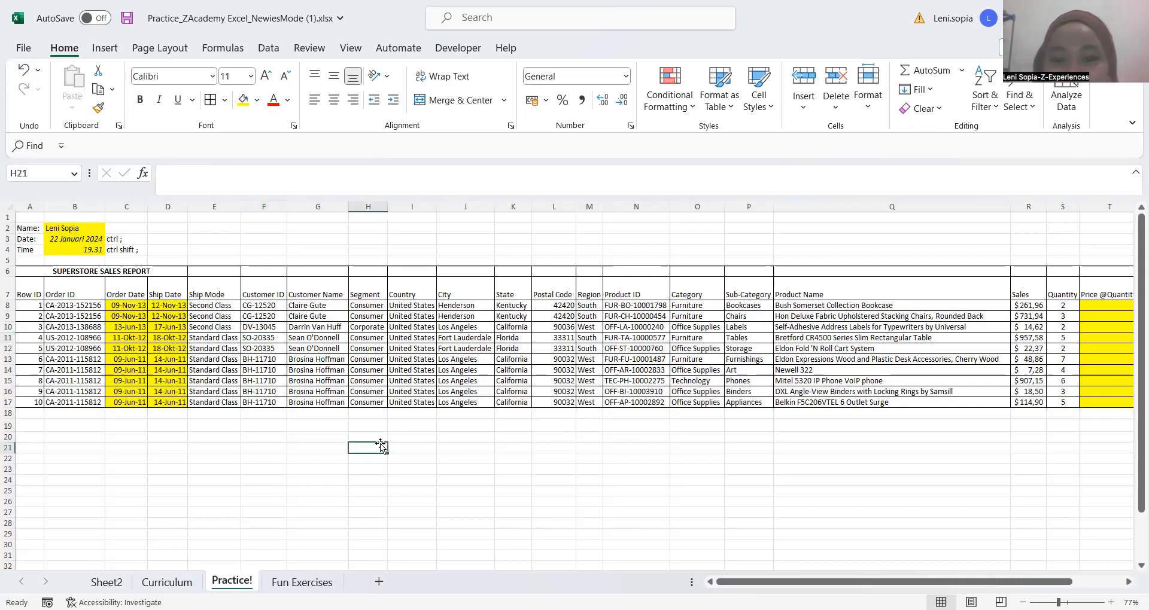
pyautogui.click(281, 445)
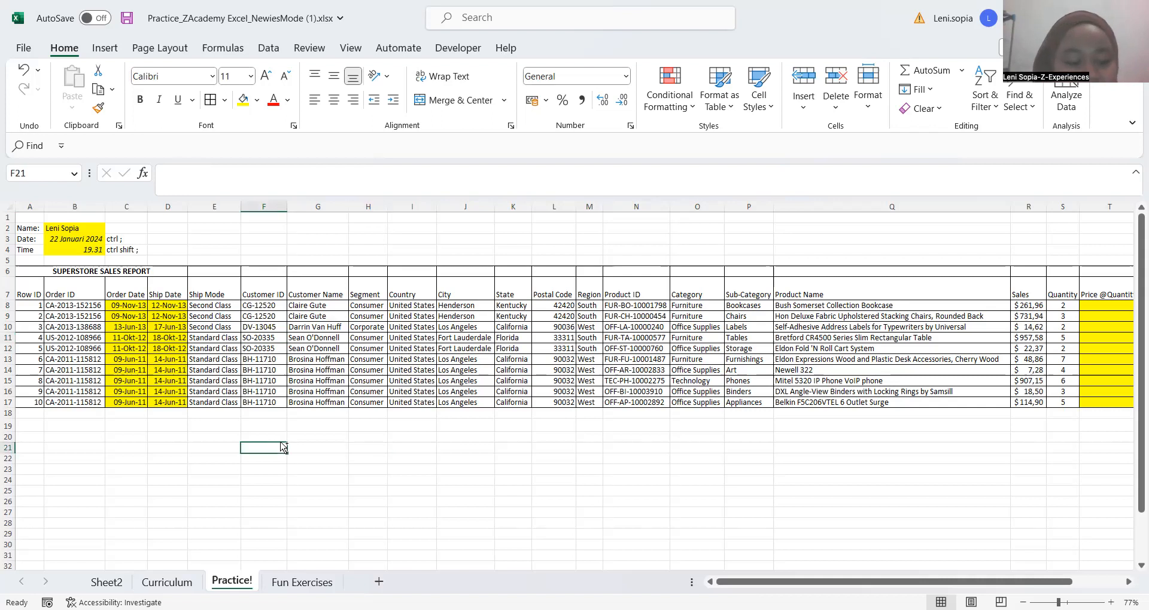
pyautogui.hotkey('ctrl', 'z')
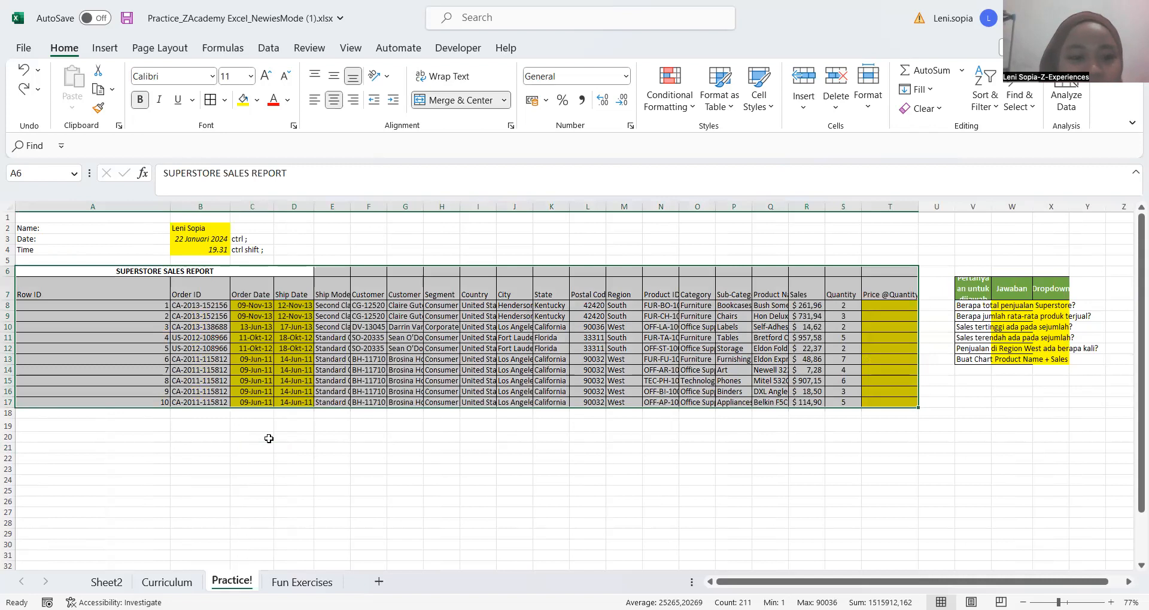
# Select the whole sales report A6:T17 from its title cell and apply All Borders again
pyautogui.click(135, 280)
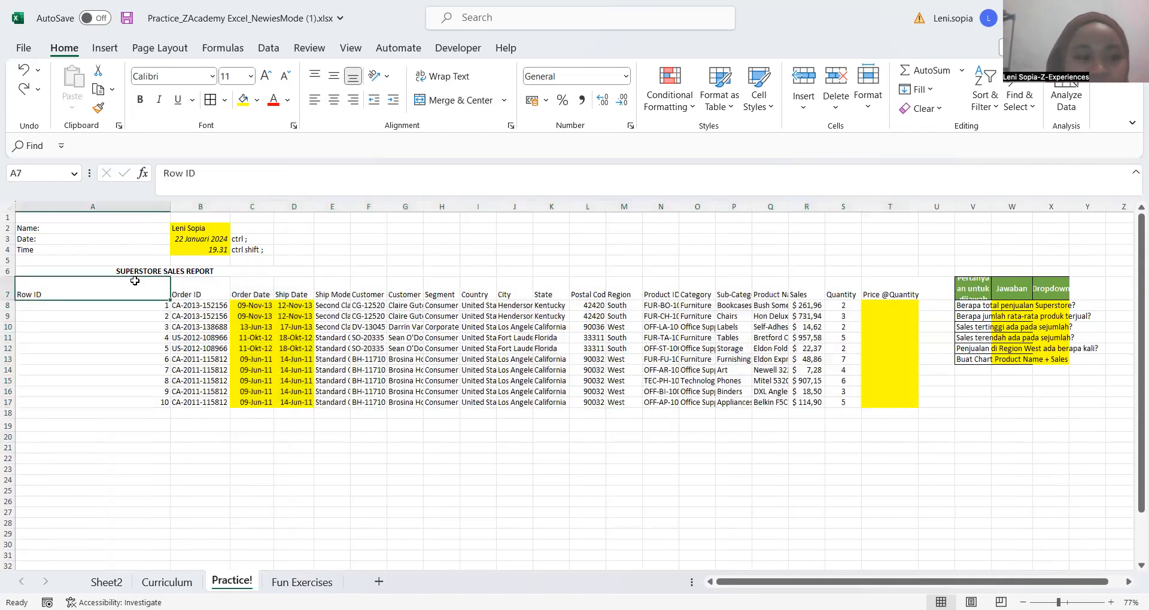
pyautogui.press('Up')
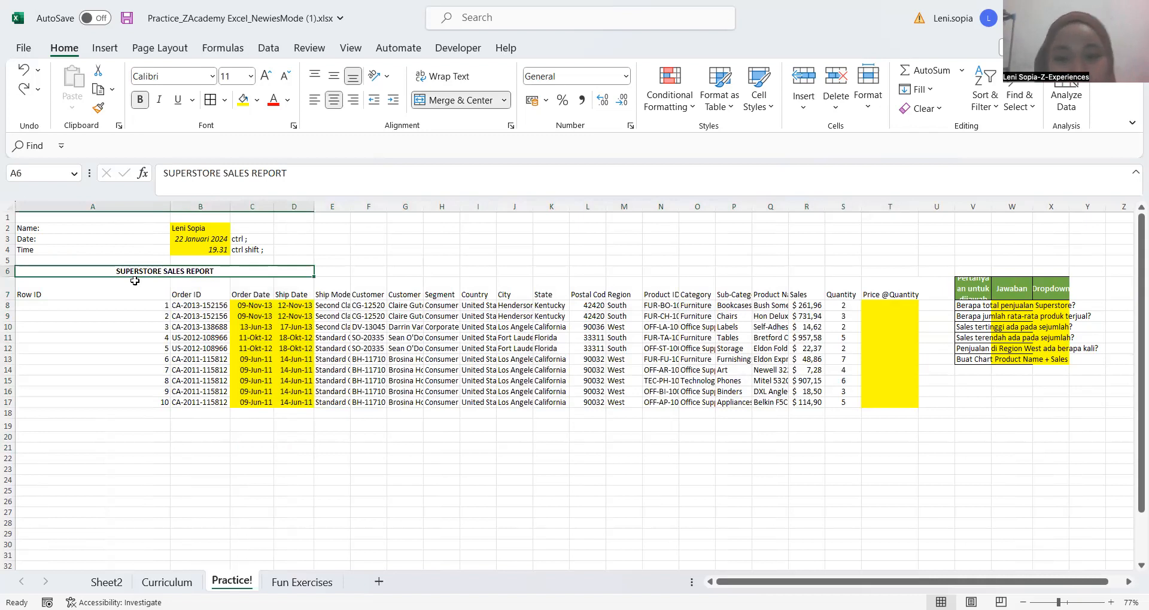
pyautogui.hotkey('ctrl', 'a')
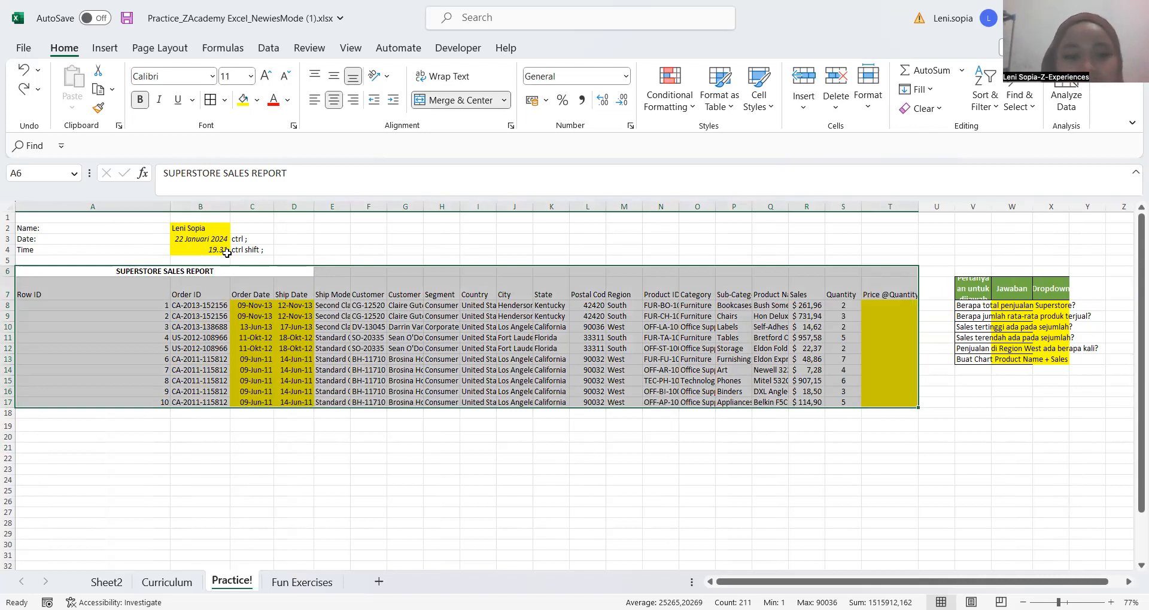
pyautogui.press('alt')
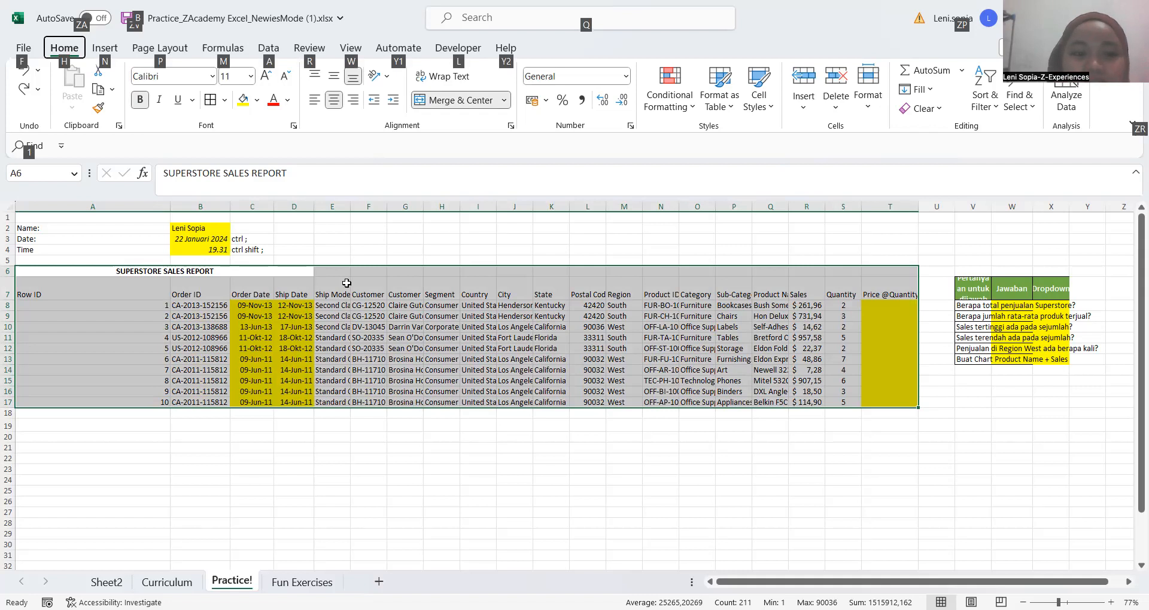
pyautogui.press('h')
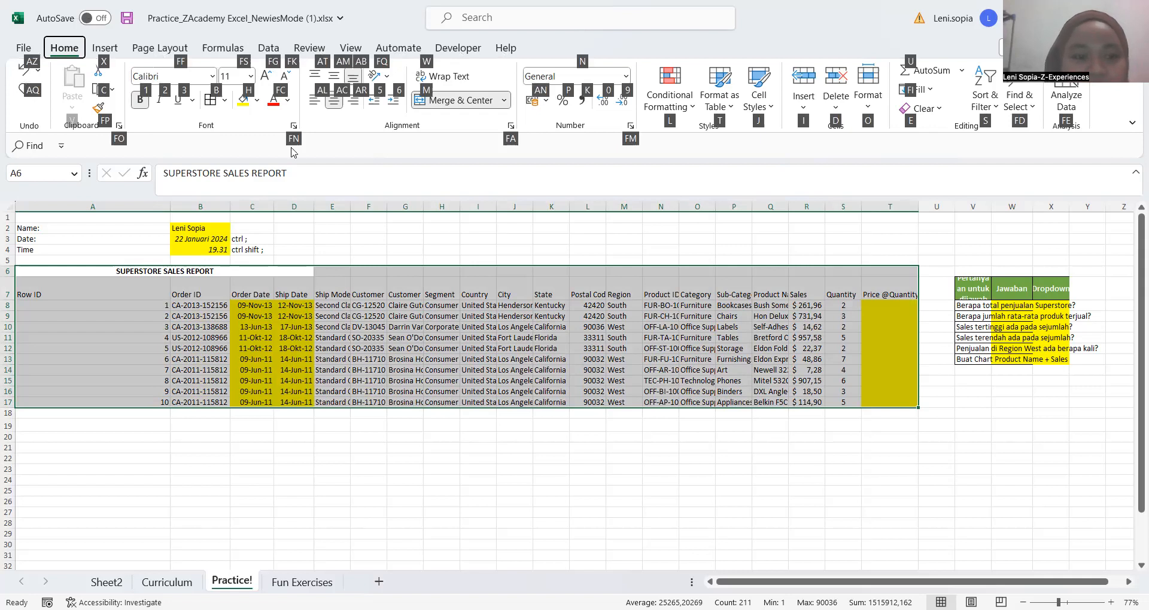
pyautogui.press('b')
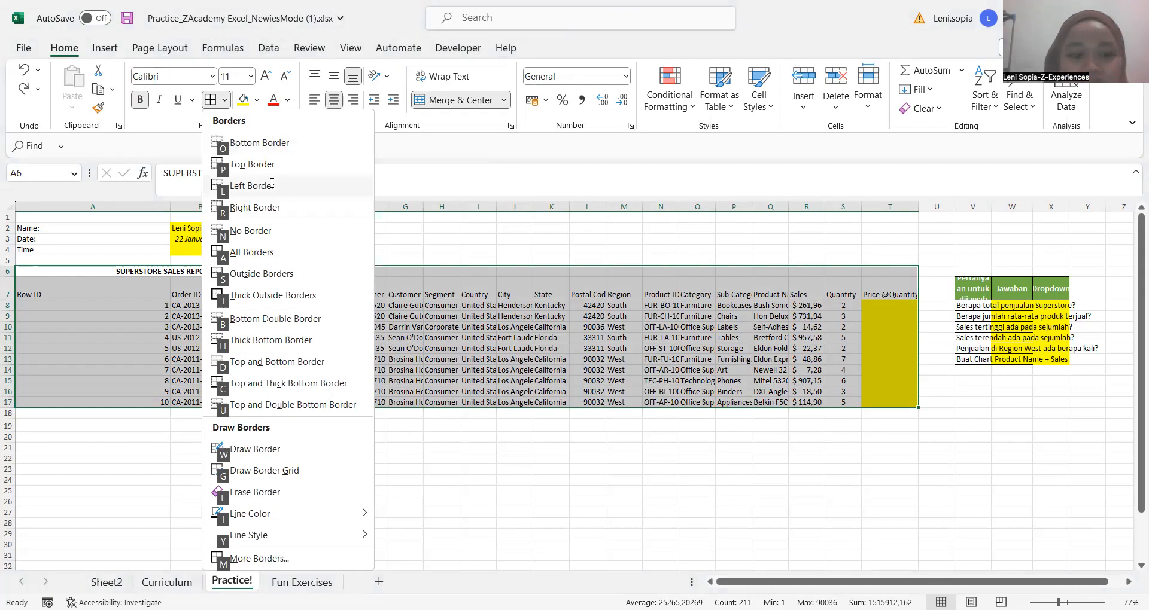
pyautogui.press('a')
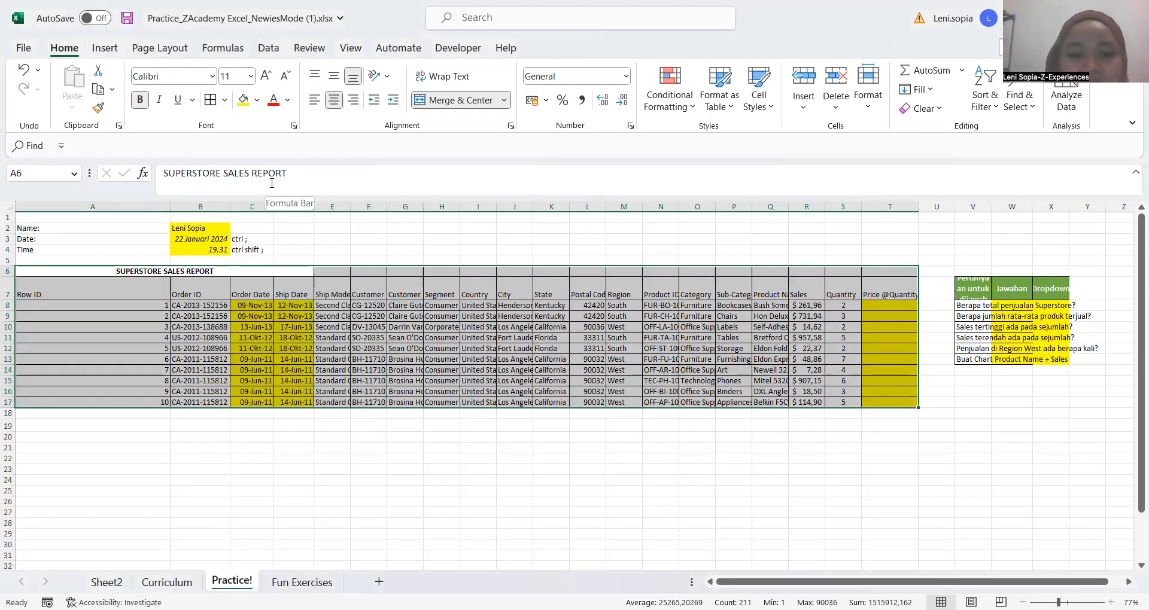
pyautogui.press('Return')
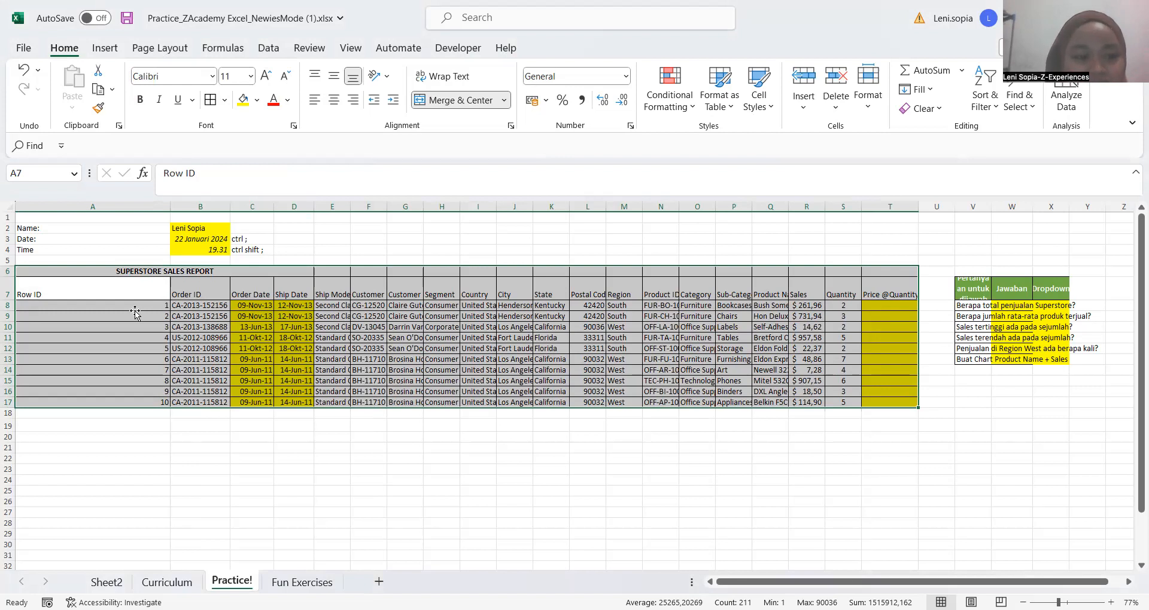
# Return to title cell A6, select the whole sales report region and AutoFit its column widths again
pyautogui.press('Up')
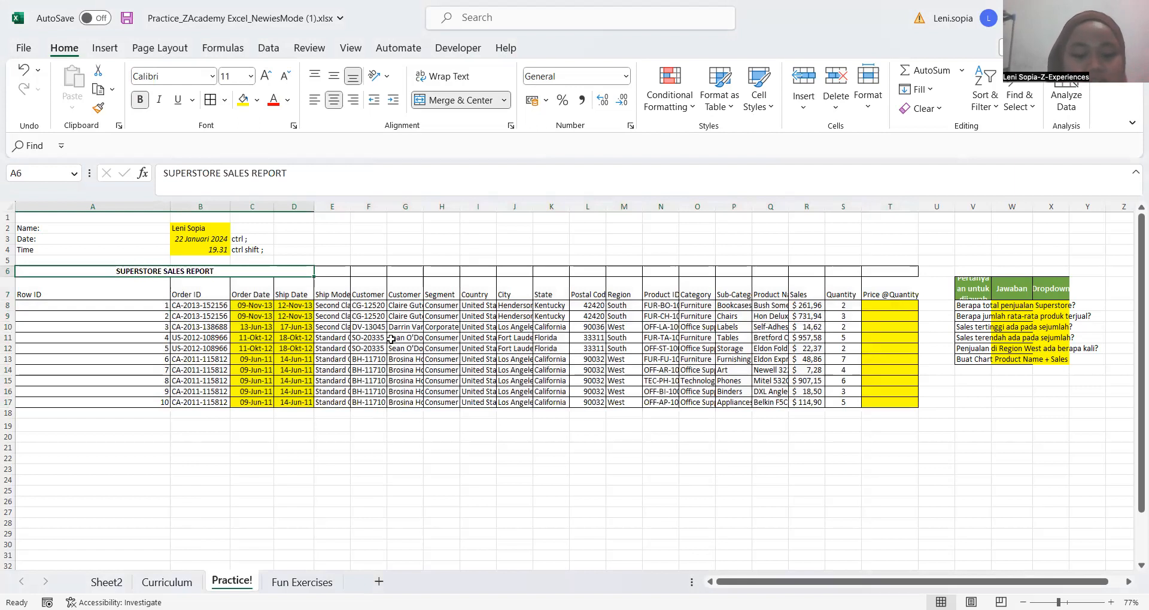
pyautogui.hotkey('ctrl', 'a')
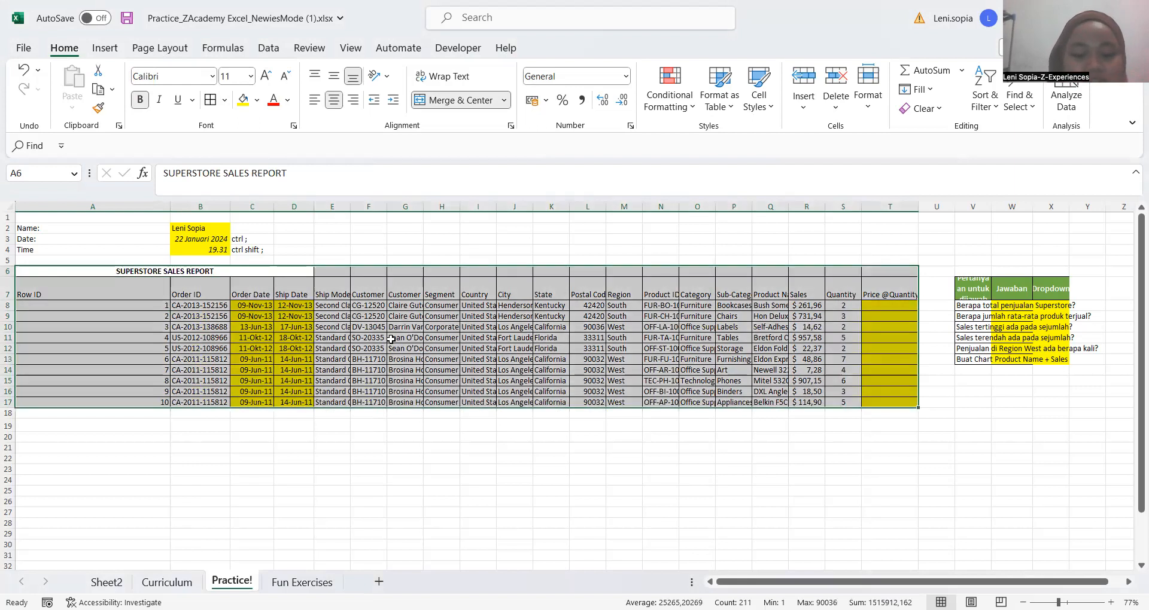
pyautogui.hotkey('alt', 'h')
pyautogui.press('o')
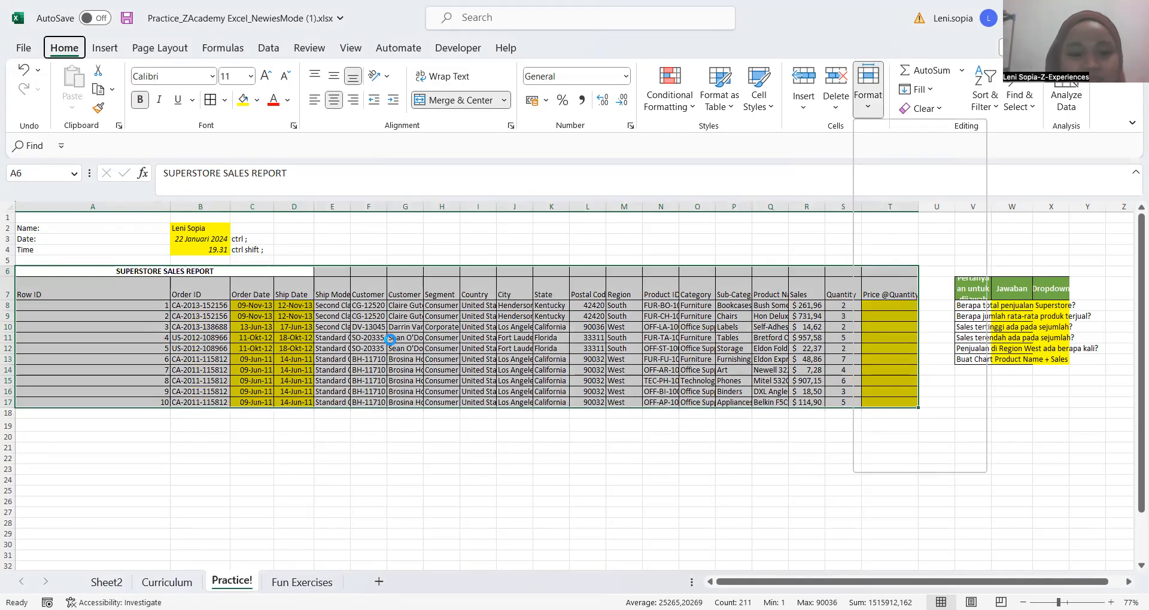
pyautogui.press('i')
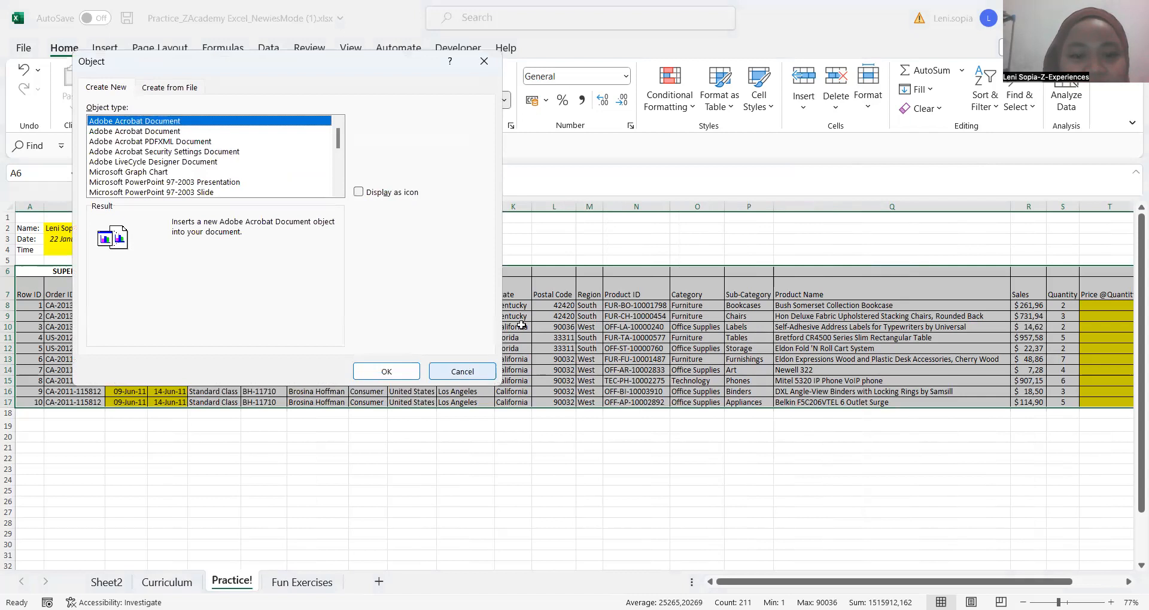
pyautogui.press('Escape')
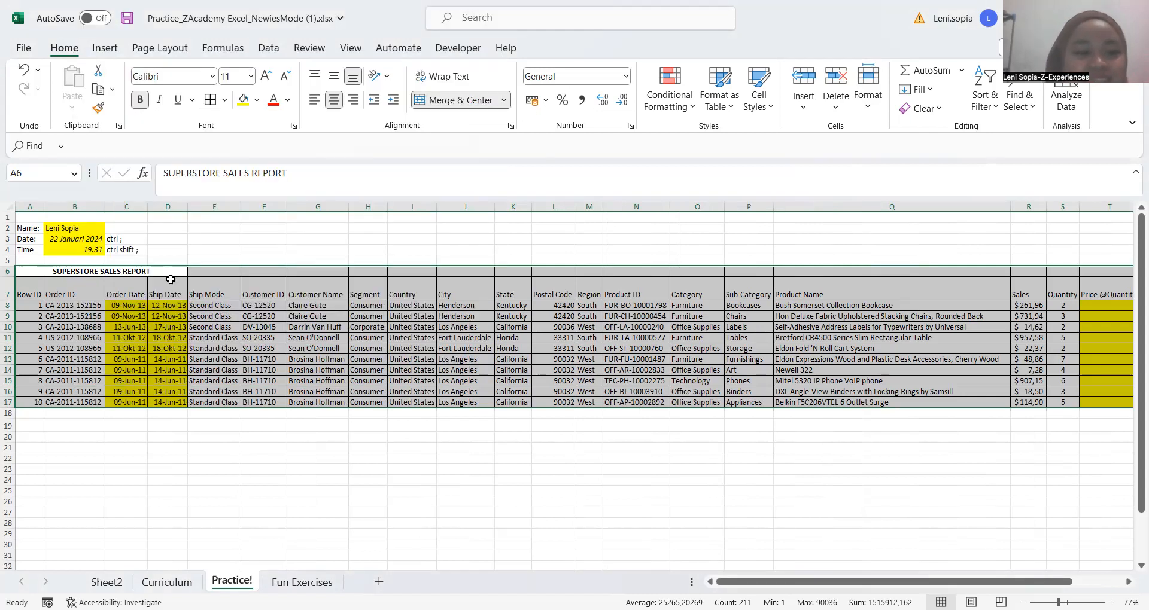
# Jump from empty cell D19 below the table up to the header row and across to the Row ID header A7
pyautogui.click(214, 292)
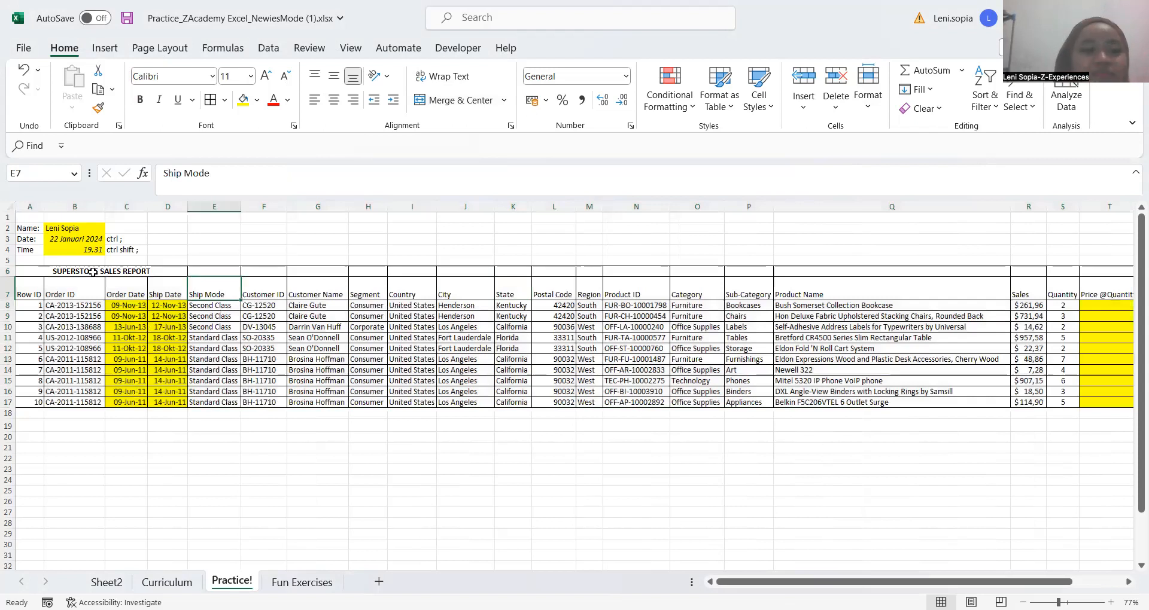
pyautogui.press('Return')
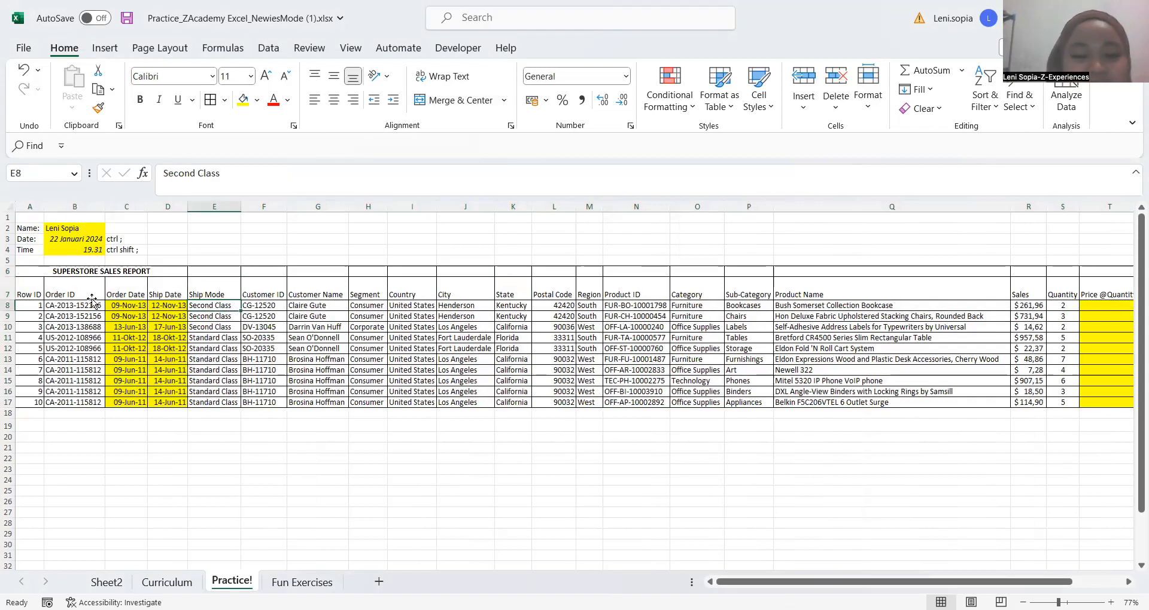
pyautogui.click(92, 296)
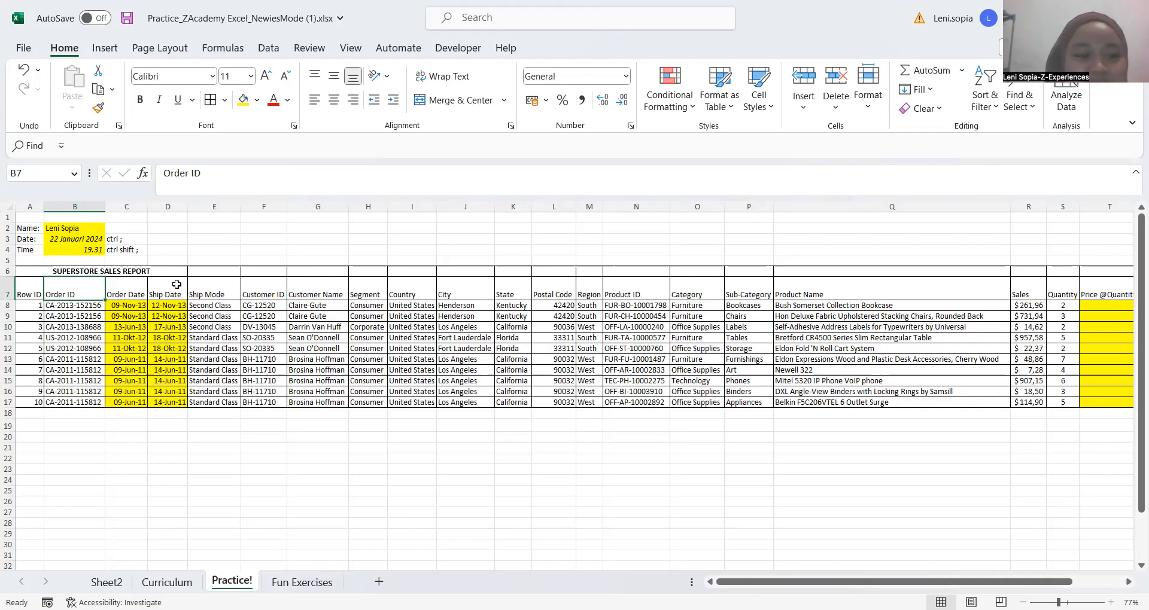
pyautogui.click(167, 425)
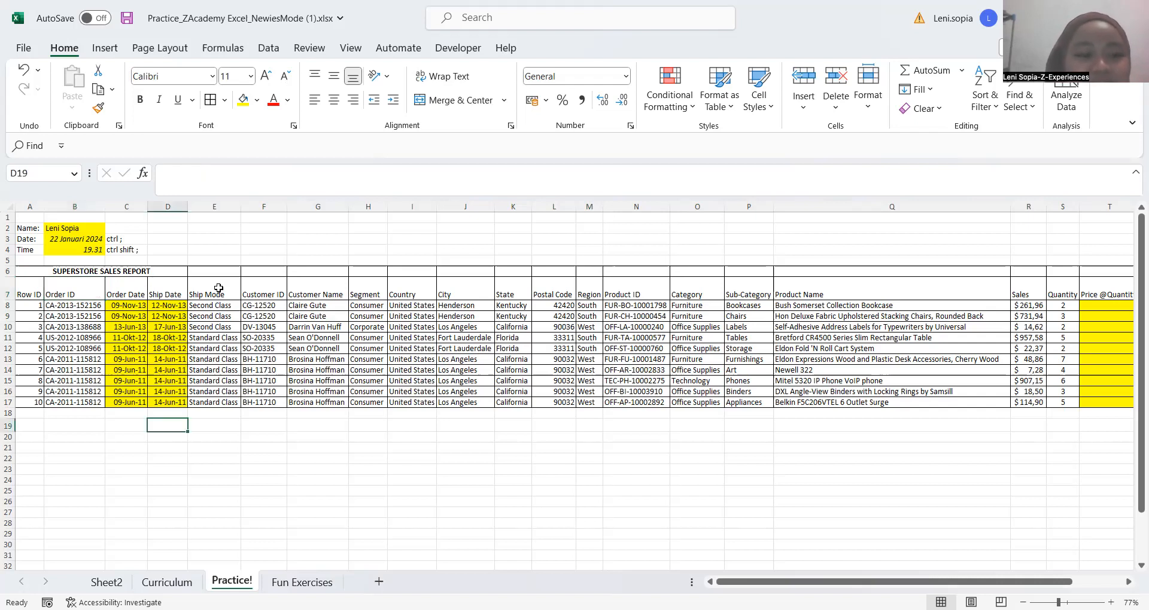
pyautogui.hotkey('ctrl', 'Up')
pyautogui.hotkey('ctrl', 'Up')
pyautogui.press('Right')
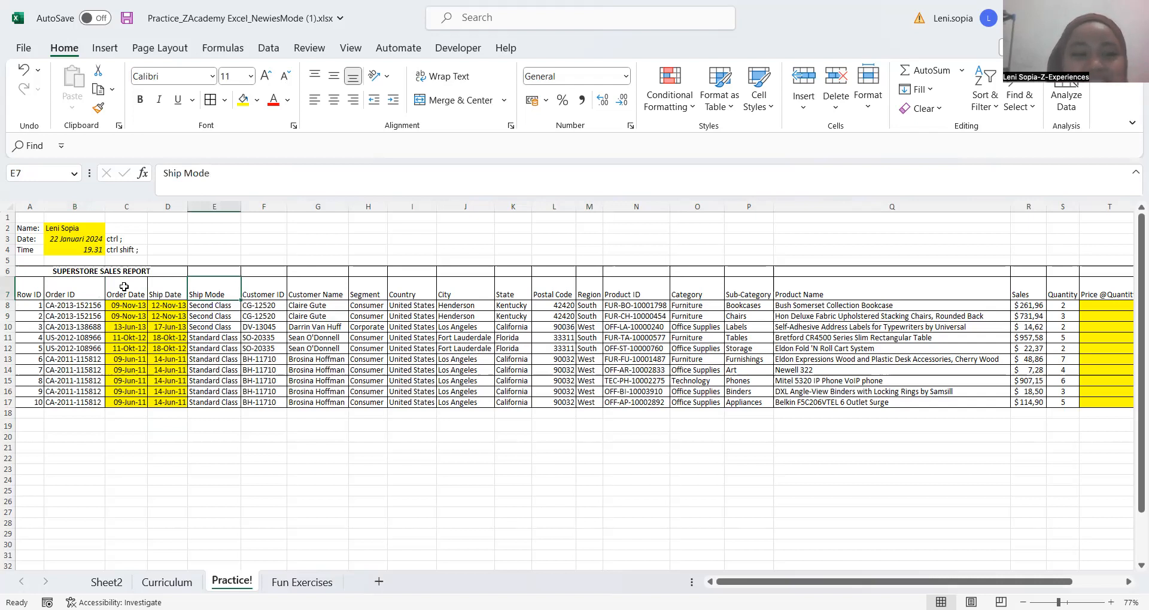
pyautogui.hotkey('ctrl', 'Left')
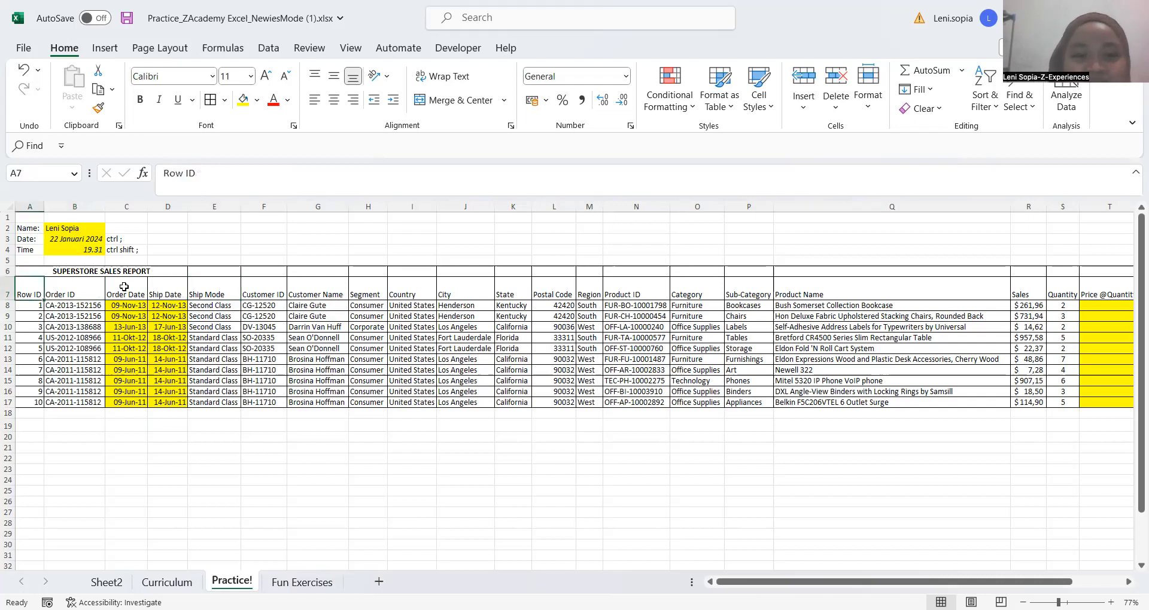
# Select the entire worksheet row 7 containing the column headers, then return to the Order ID header cell
pyautogui.click(9, 287)
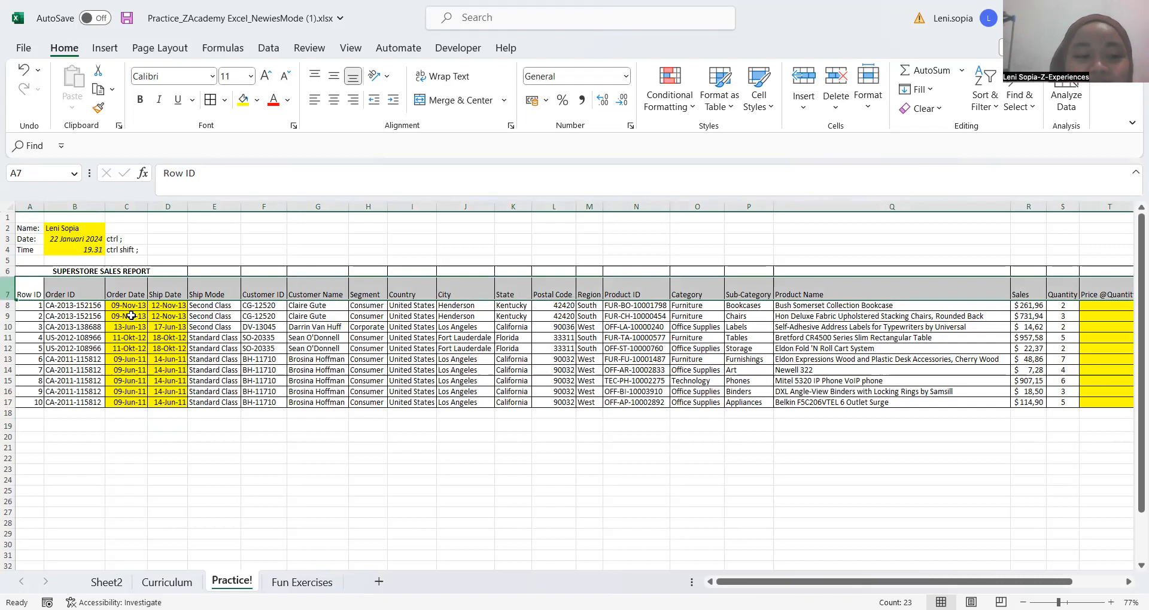
pyautogui.click(80, 312)
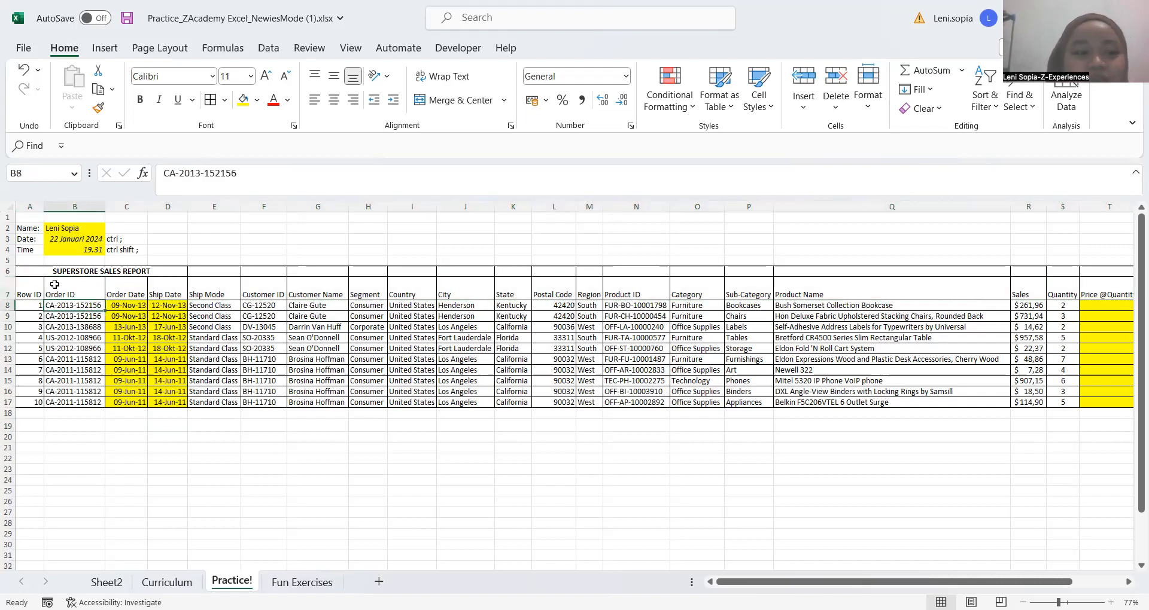
pyautogui.press('Up')
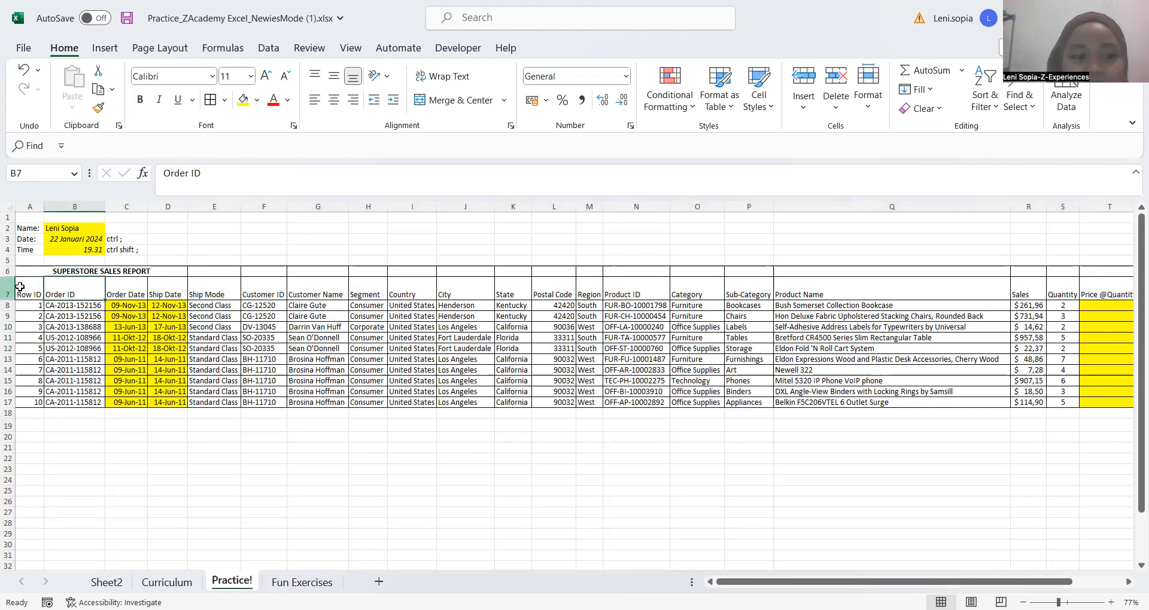
# Extend a selection cell by cell from the Row ID header A7 across to the Product Name header Q7
pyautogui.click(19, 287)
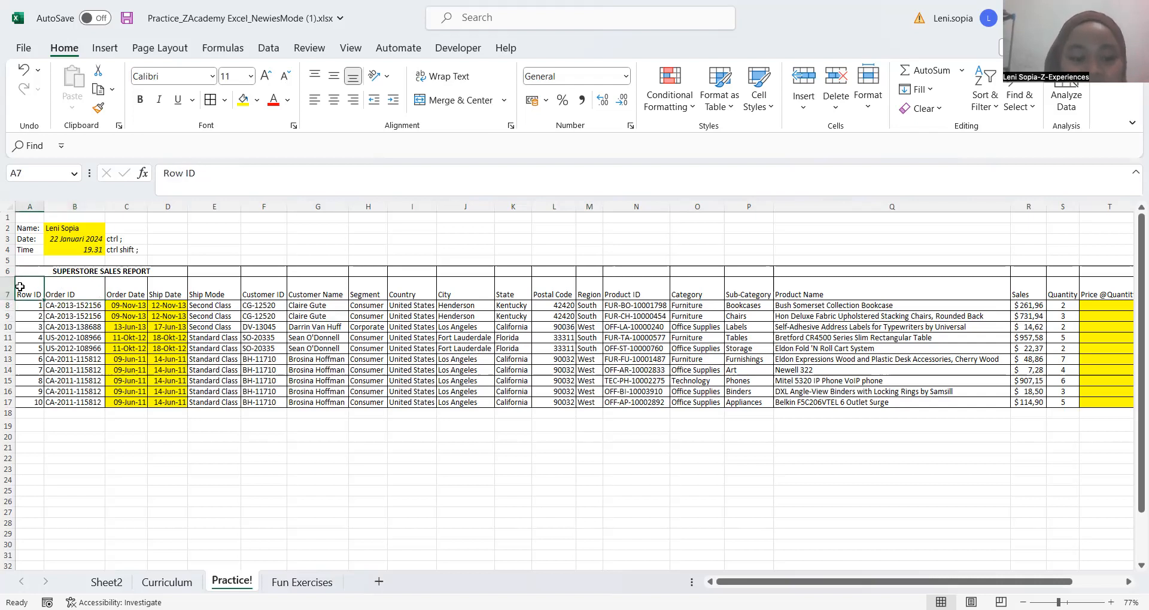
pyautogui.hotkey('shift', 'Right')
pyautogui.hotkey('shift', 'Right')
pyautogui.hotkey('shift', 'Right')
pyautogui.hotkey('shift', 'Right')
pyautogui.hotkey('shift', 'Right')
pyautogui.hotkey('shift', 'Right')
pyautogui.hotkey('shift', 'Right')
pyautogui.hotkey('shift', 'Right')
pyautogui.hotkey('shift', 'Right')
pyautogui.hotkey('shift', 'Right')
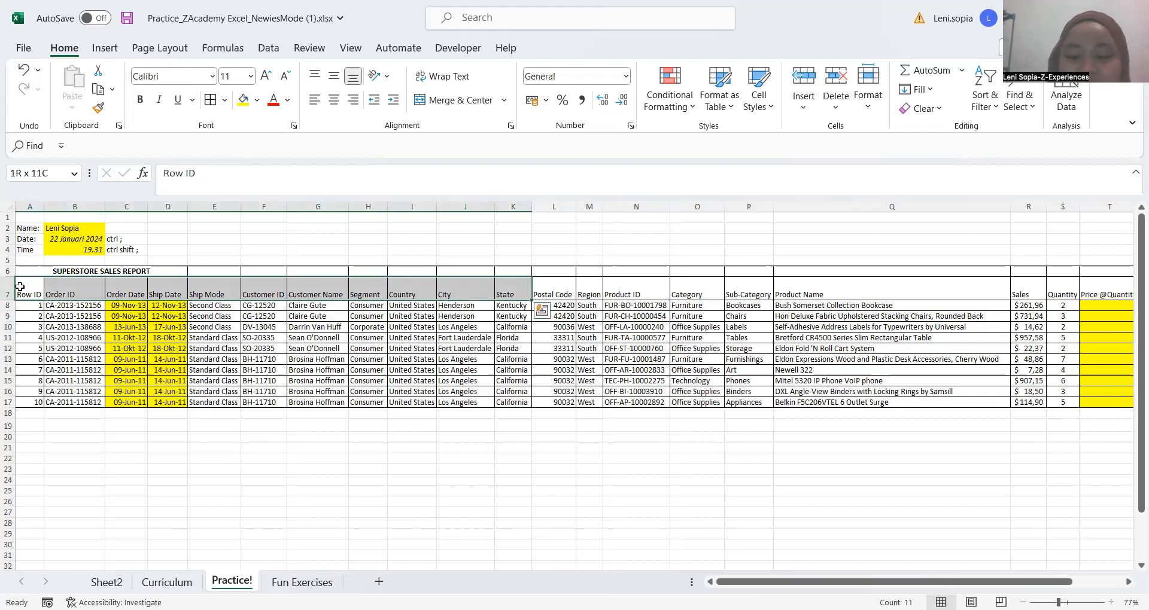
pyautogui.hotkey('shift', 'Right')
pyautogui.hotkey('shift', 'Right')
pyautogui.hotkey('shift', 'Right')
pyautogui.hotkey('shift', 'Right')
pyautogui.hotkey('shift', 'Right')
pyautogui.hotkey('shift', 'Right')
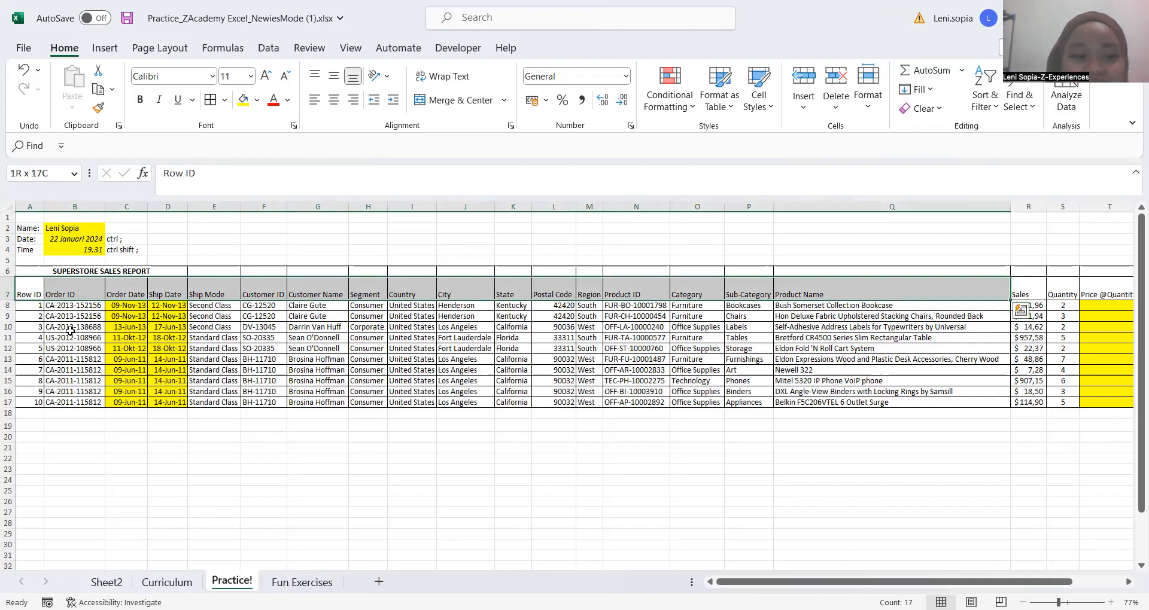
pyautogui.click(27, 289)
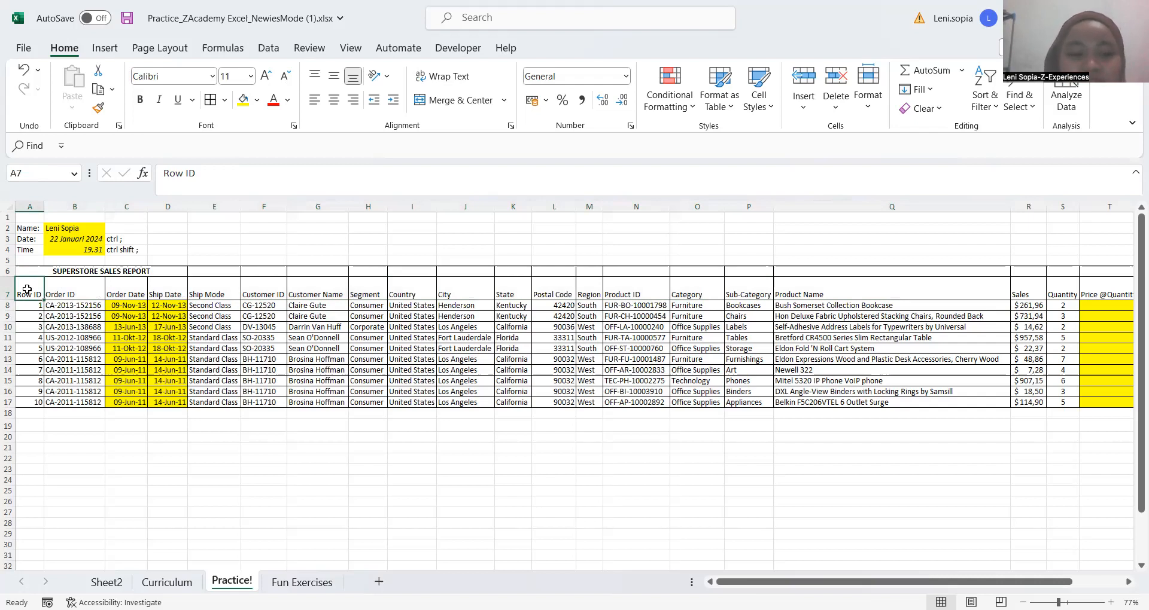
pyautogui.moveTo(27, 289); pyautogui.dragTo(1110, 294)
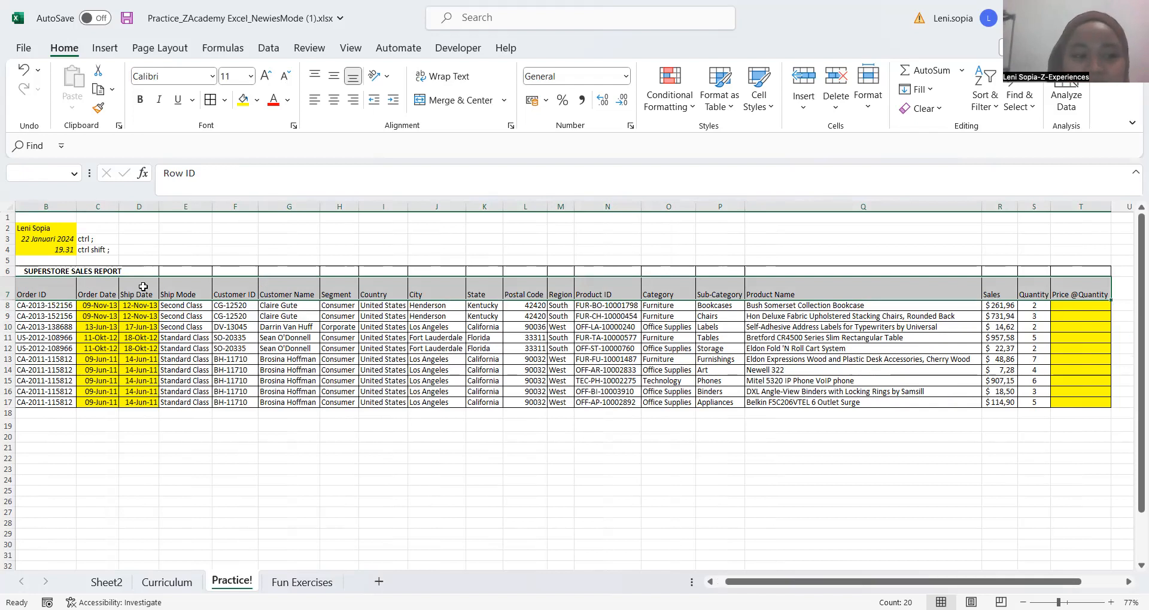
pyautogui.click(143, 287)
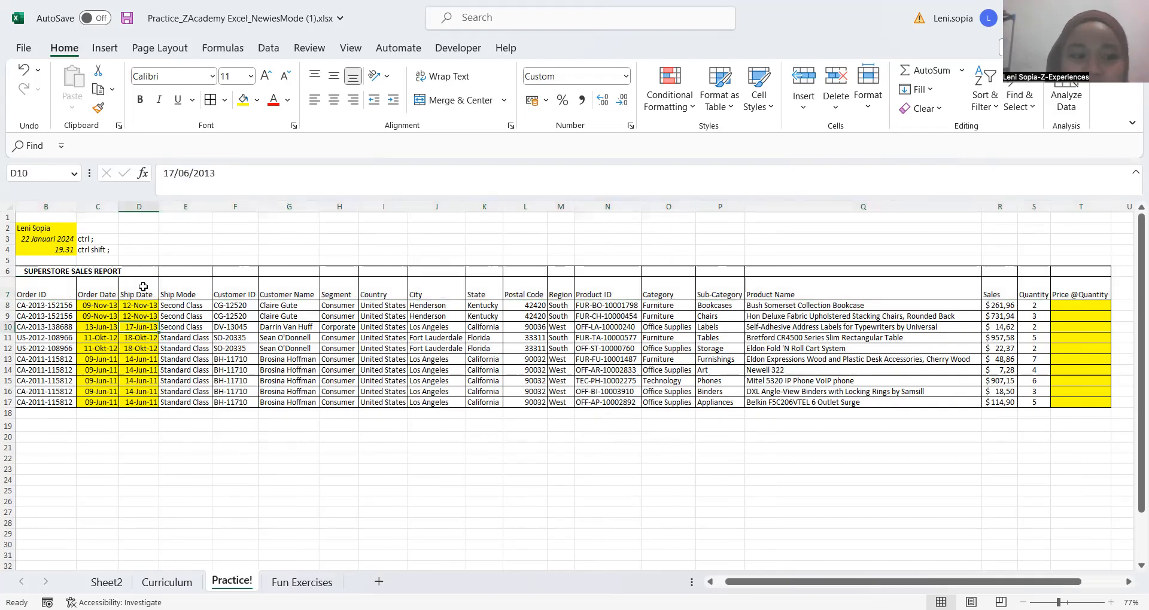
# Select all table headers A7:T7 at once from Row ID, align them vertically to the middle and make them bold
pyautogui.hotkey('ctrl', 'Left')
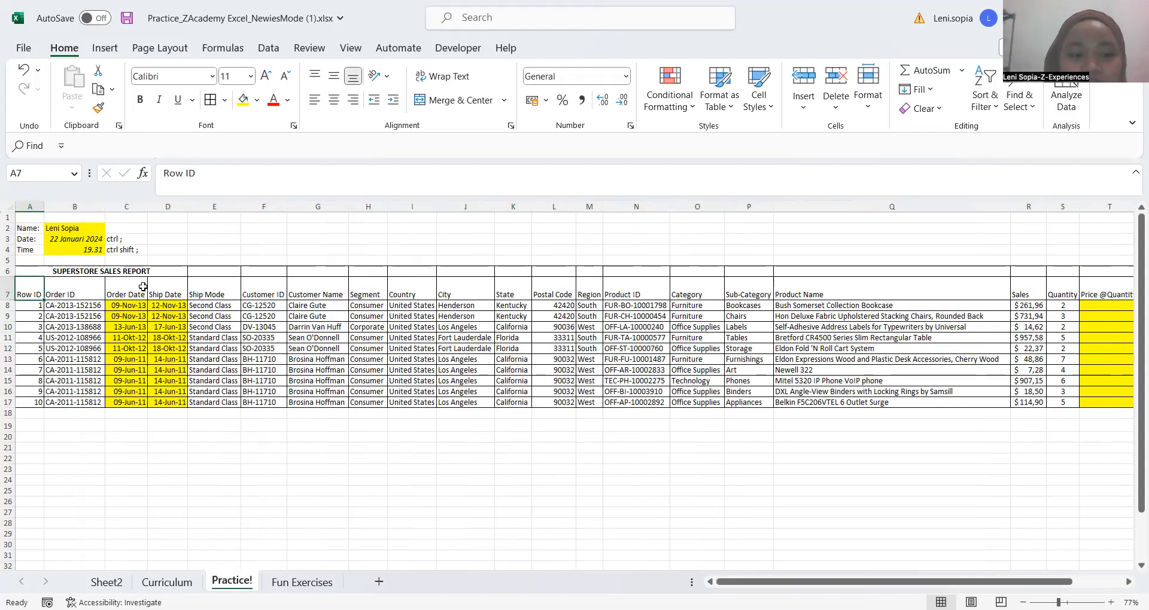
pyautogui.hotkey('ctrl', 'shift', 'Right')
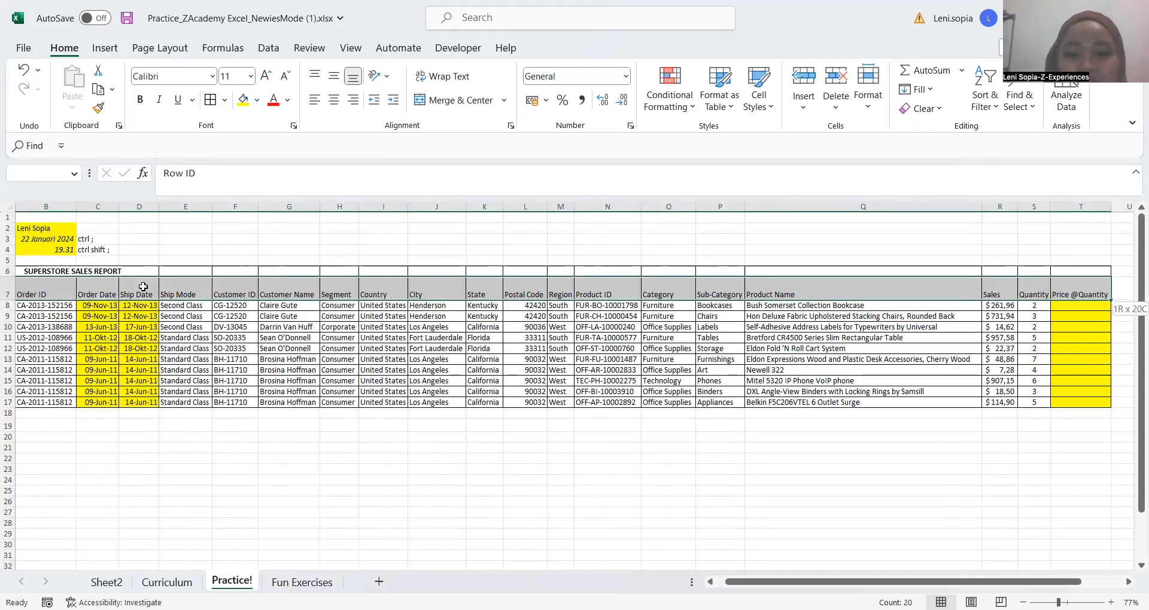
pyautogui.click(336, 80)
pyautogui.hscroll(-1, 397, 282)
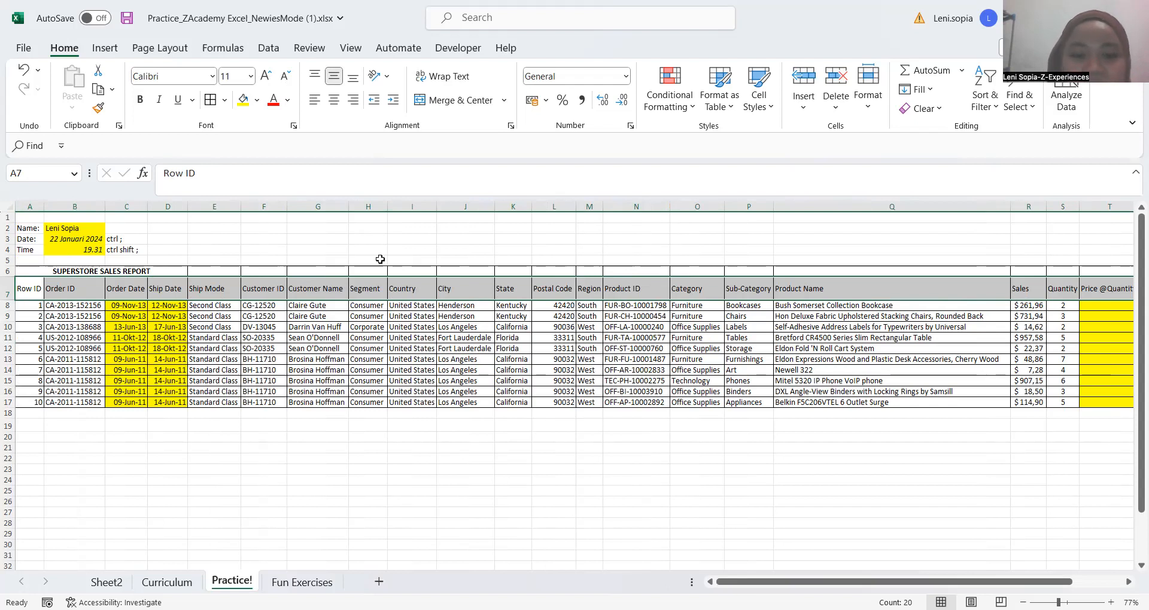
pyautogui.hotkey('ctrl', 'b')
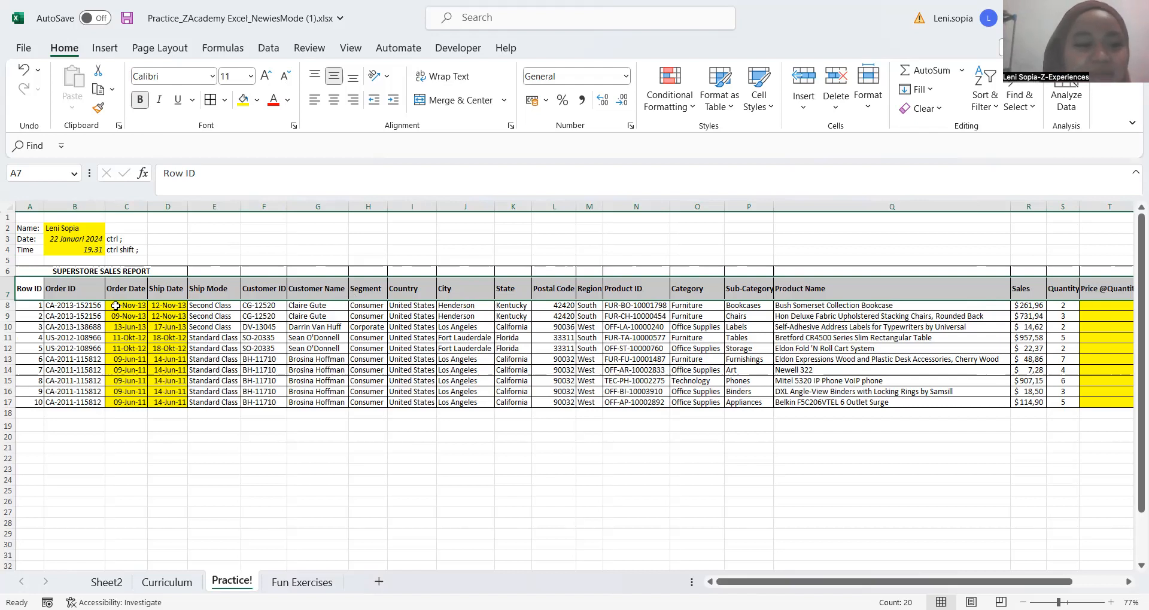
# Extend a selection from the SUPERSTORE SALES REPORT title over rows 6 and 7, column by column, then on to the sheet's last column
pyautogui.click(265, 270)
pyautogui.press('Left')
pyautogui.press('Left')
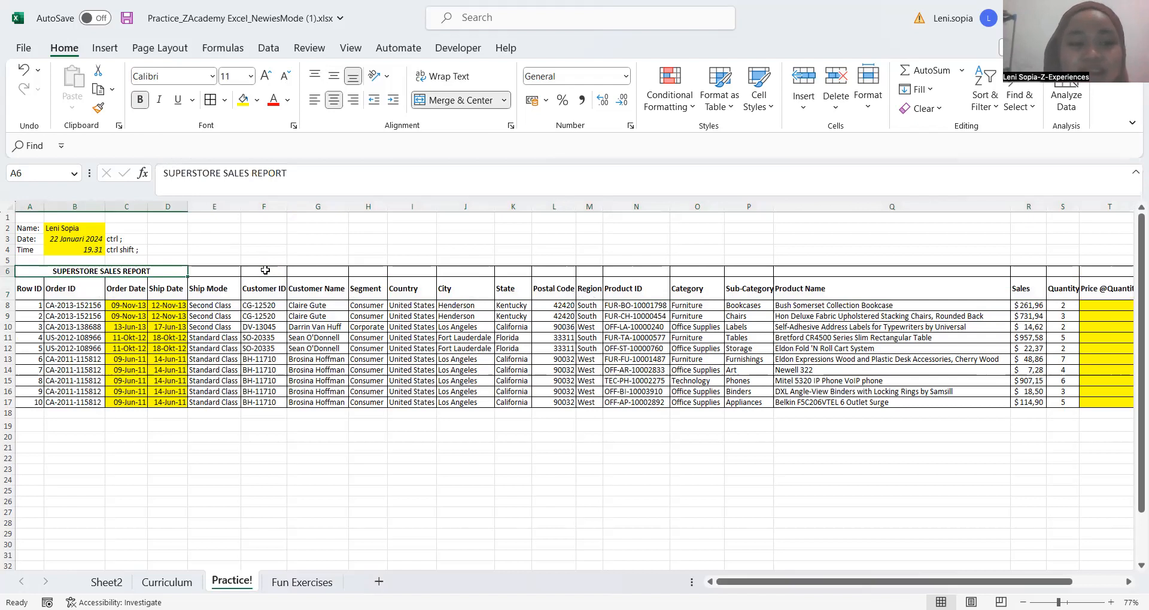
pyautogui.press('Down')
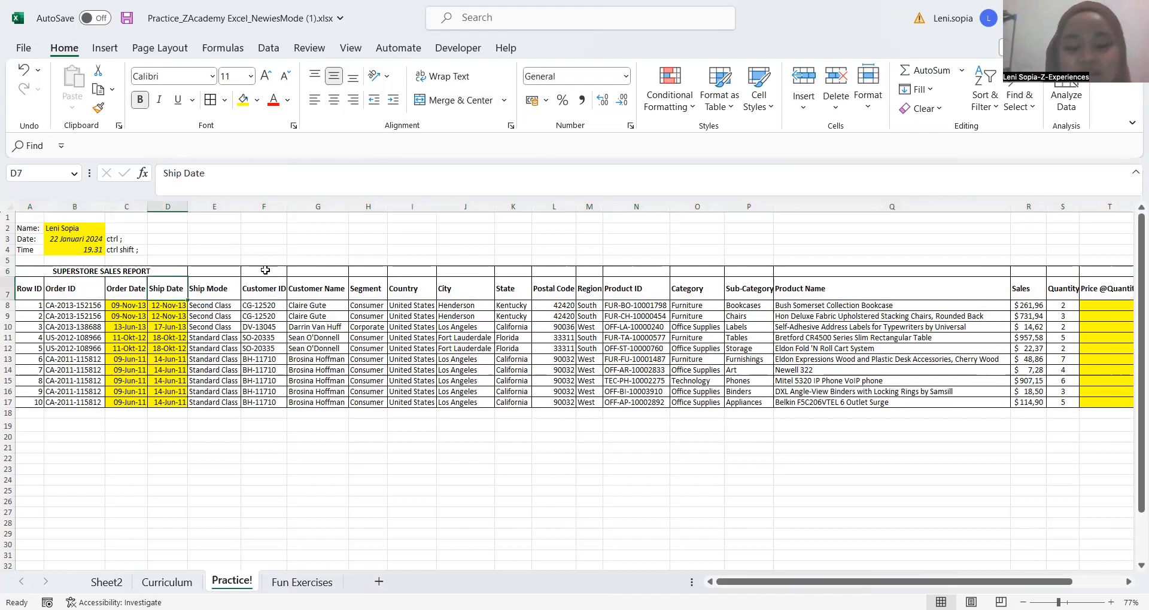
pyautogui.press('Up')
pyautogui.hotkey('shift', 'Down')
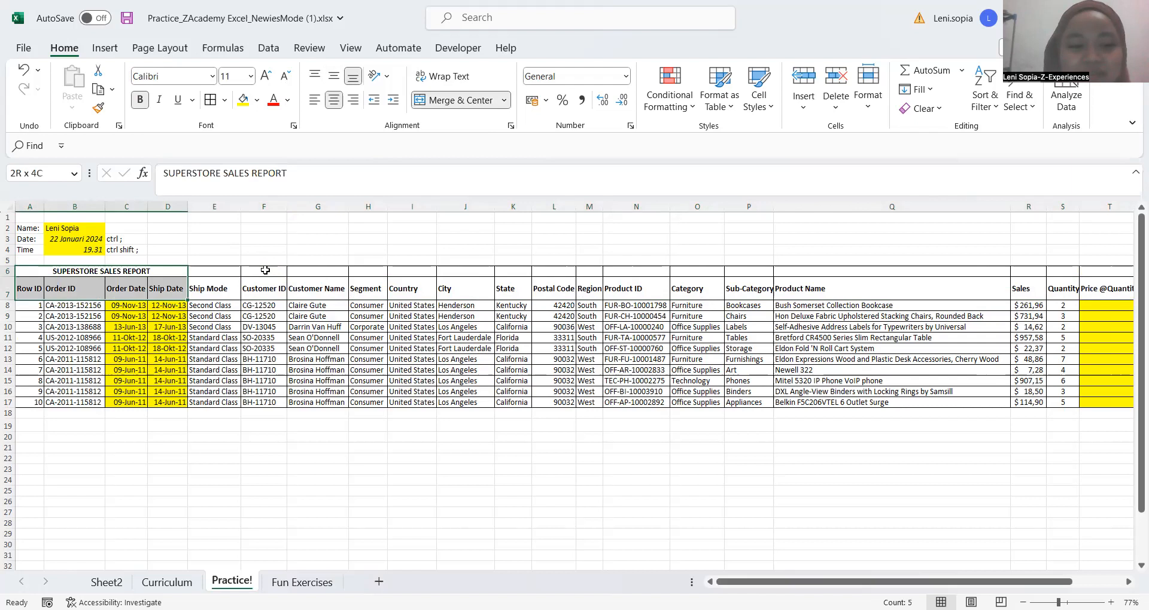
pyautogui.hotkey('shift', 'Right')
pyautogui.hotkey('shift', 'Right')
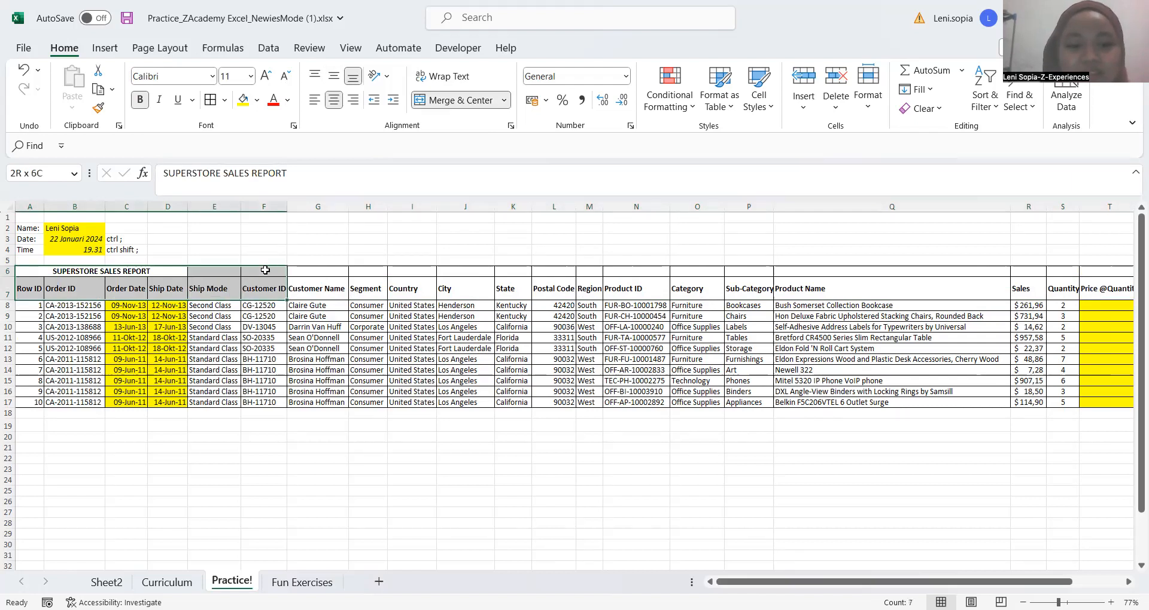
pyautogui.hotkey('ctrl', 'shift', 'Right')
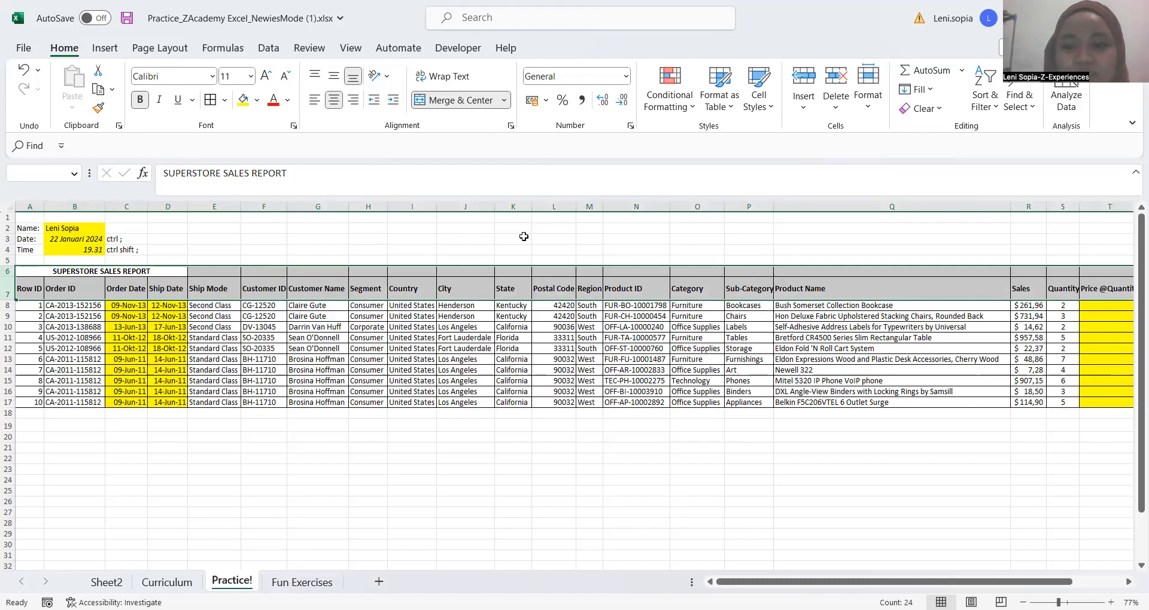
pyautogui.click(668, 336)
pyautogui.hscroll(10, 668, 336)
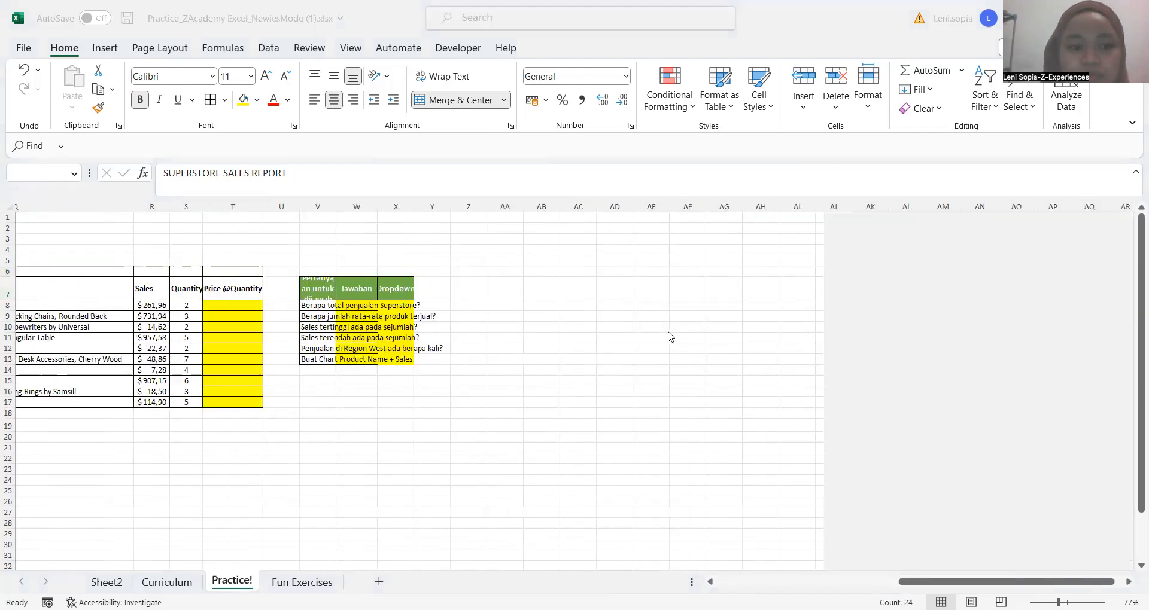
pyautogui.hscroll(-10, 232, 279)
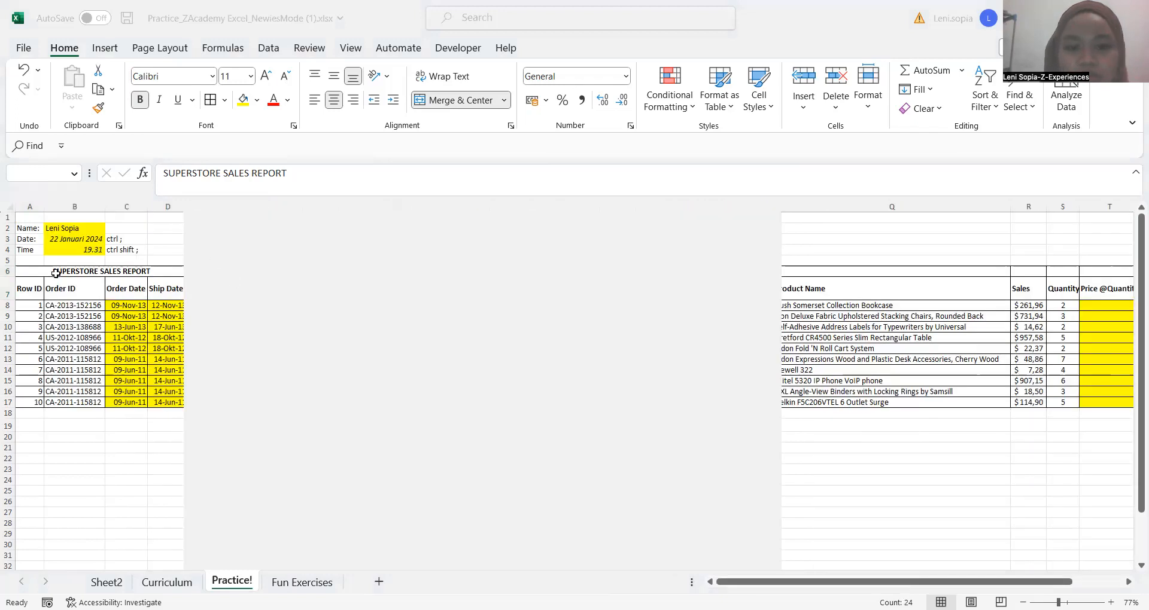
pyautogui.click(114, 149)
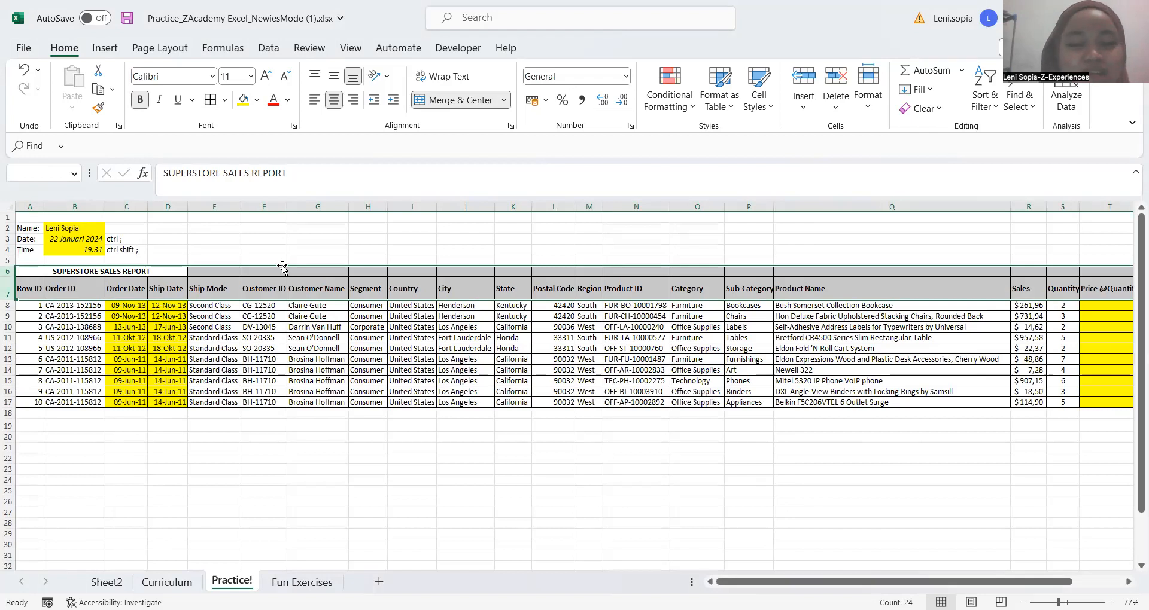
# Start again from the title cell A6, select rows 6 and 7 to the sheet's last column and check how far the selection reaches
pyautogui.click(62, 309)
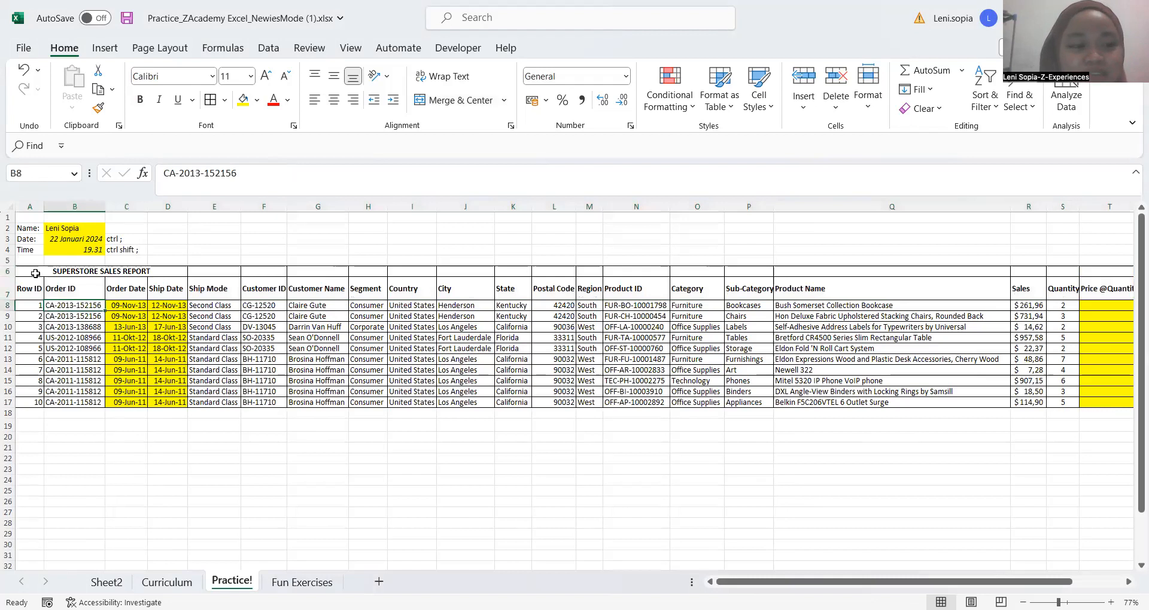
pyautogui.click(35, 273)
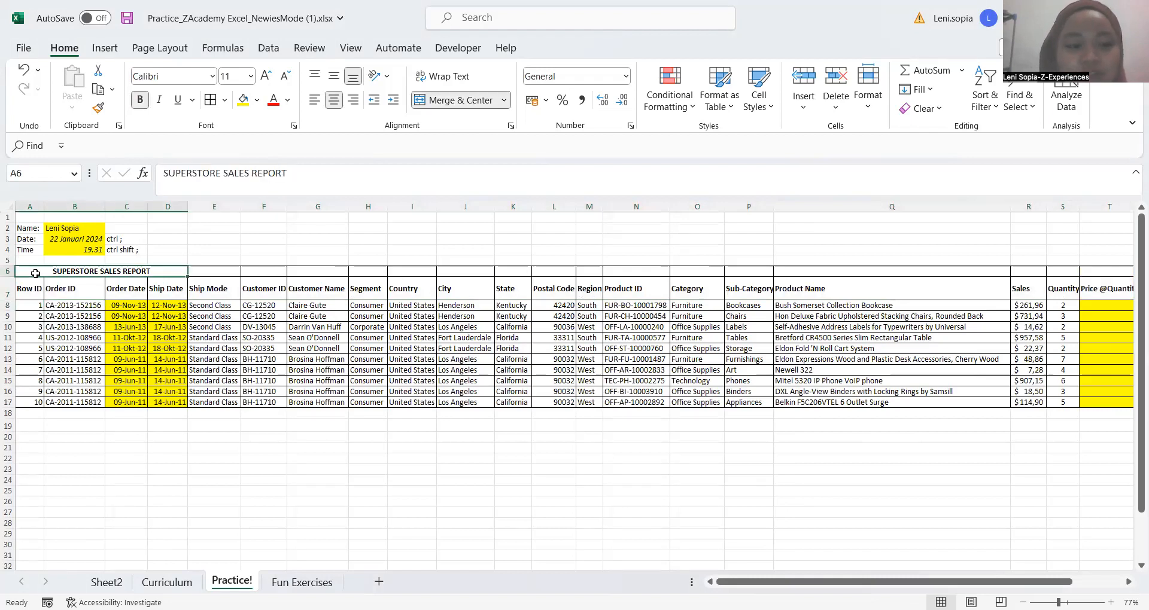
pyautogui.hotkey('shift', 'Down')
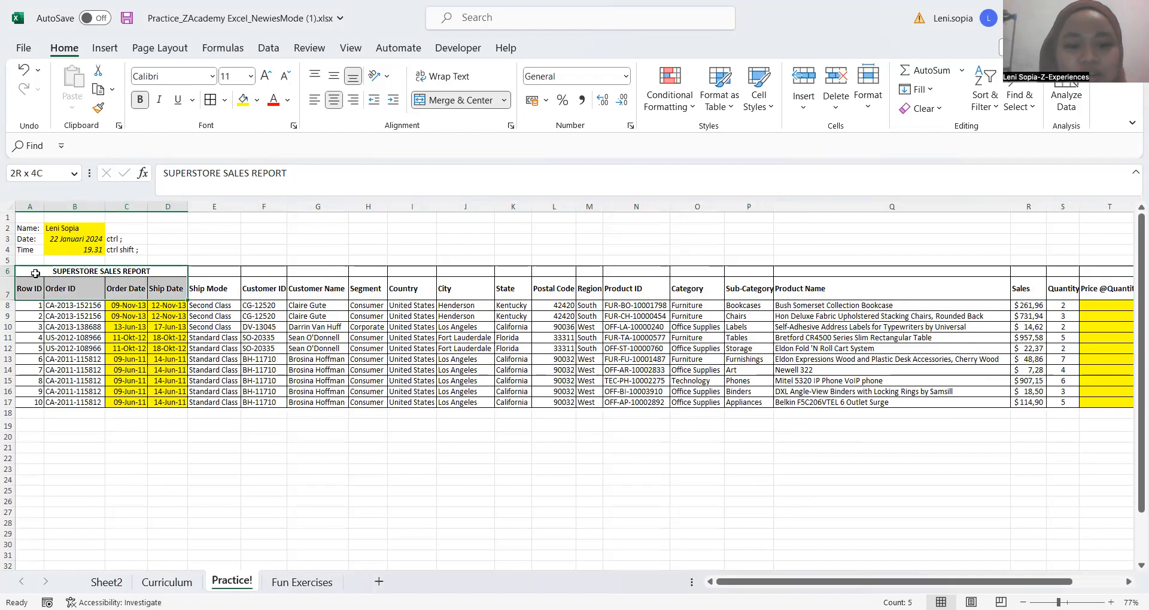
pyautogui.hotkey('ctrl', 'shift', 'Right')
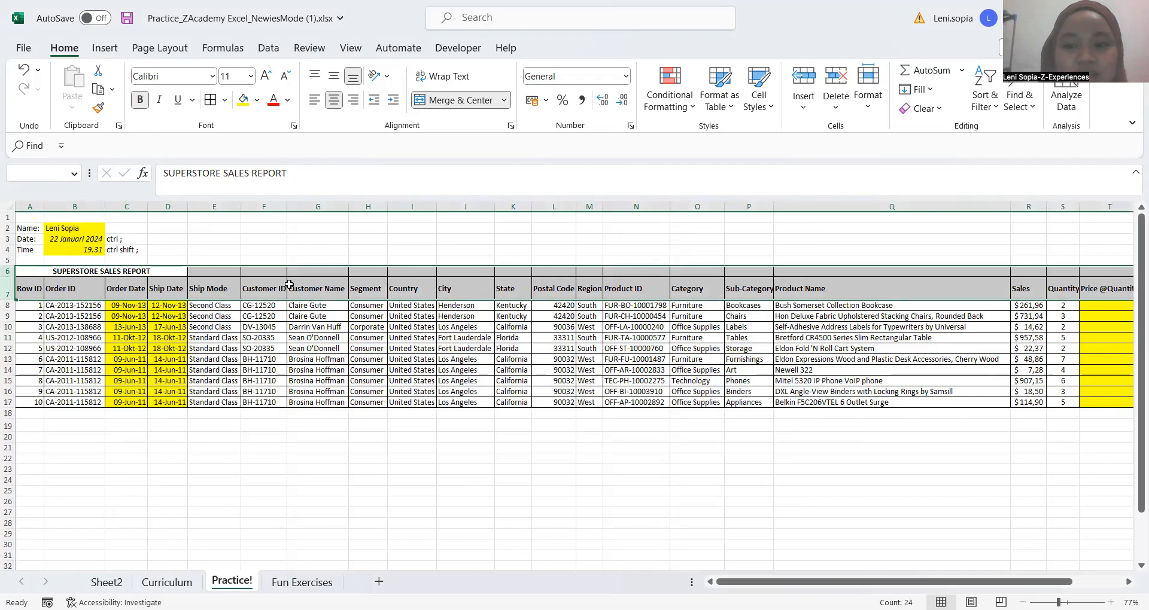
pyautogui.hscroll(5, 290, 284)
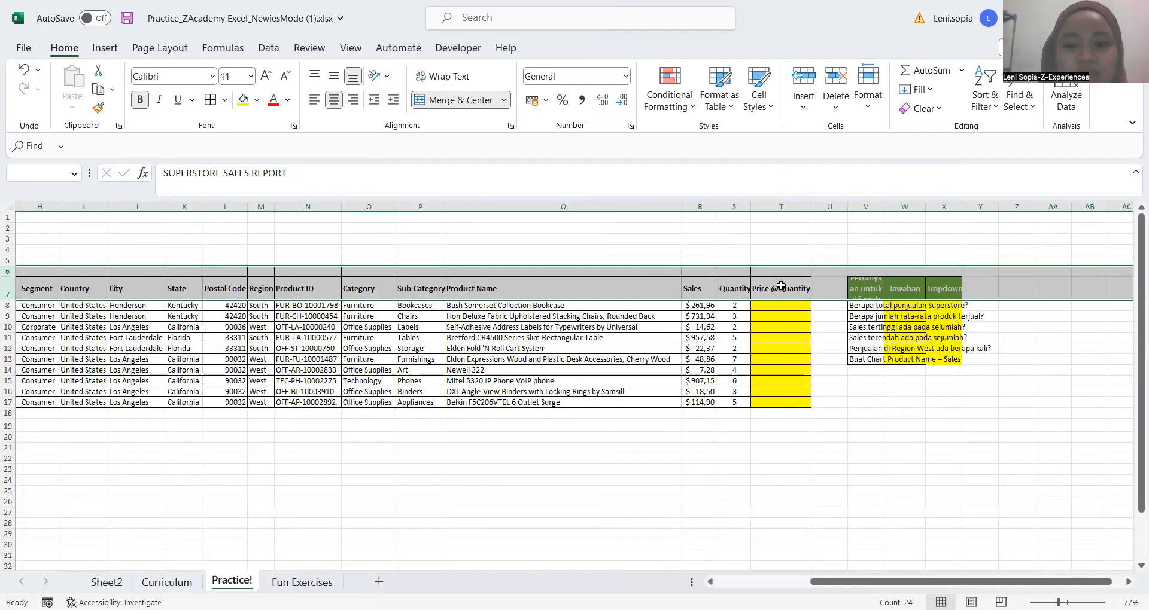
pyautogui.click(781, 286)
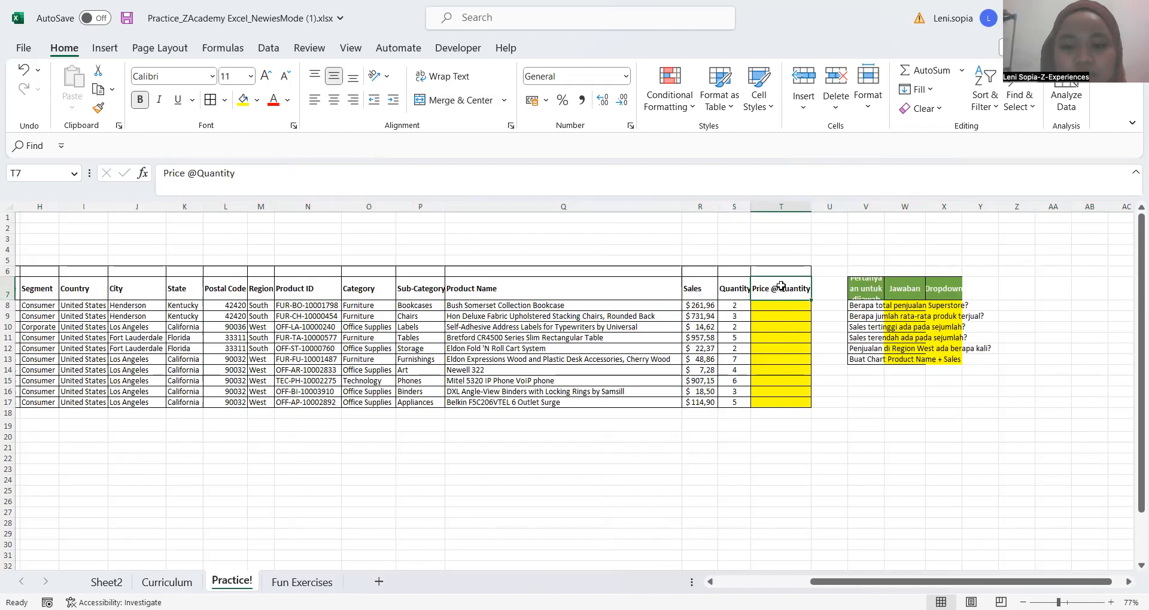
pyautogui.moveTo(781, 286); pyautogui.dragTo(780, 273)
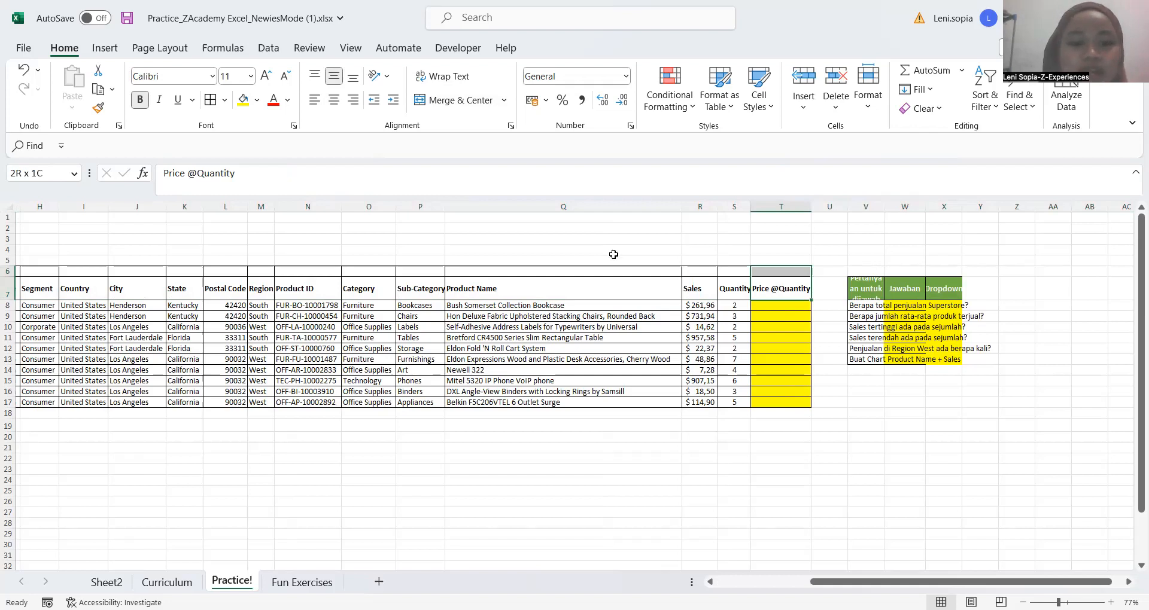
pyautogui.hotkey('shift', 'Down')
pyautogui.hotkey('ctrl', 'shift', 'Left')
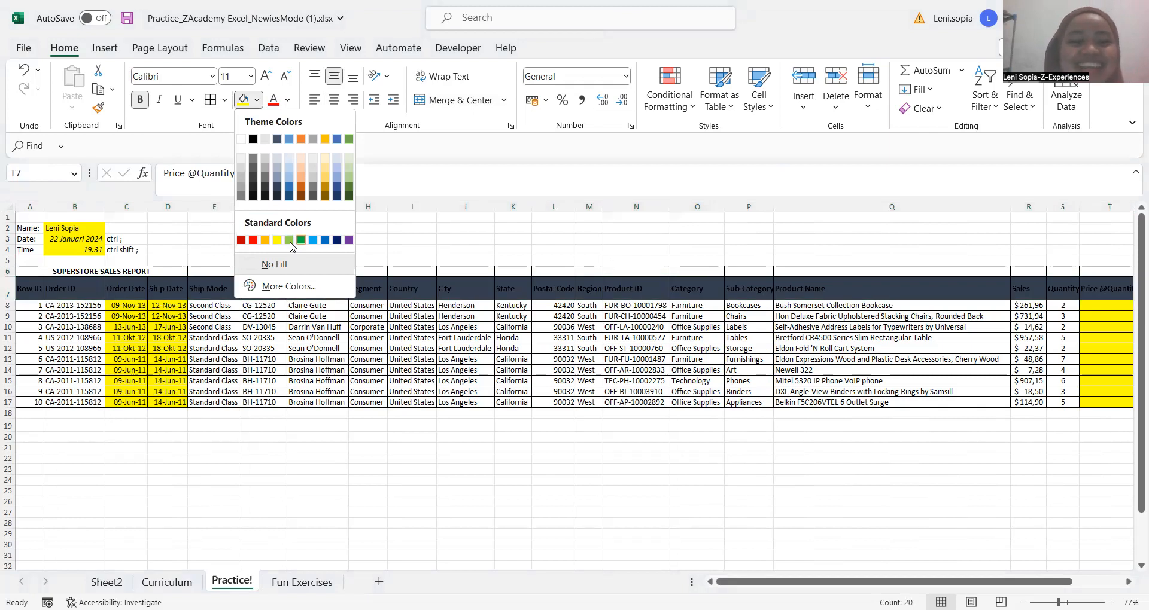
pyautogui.click(414, 257)
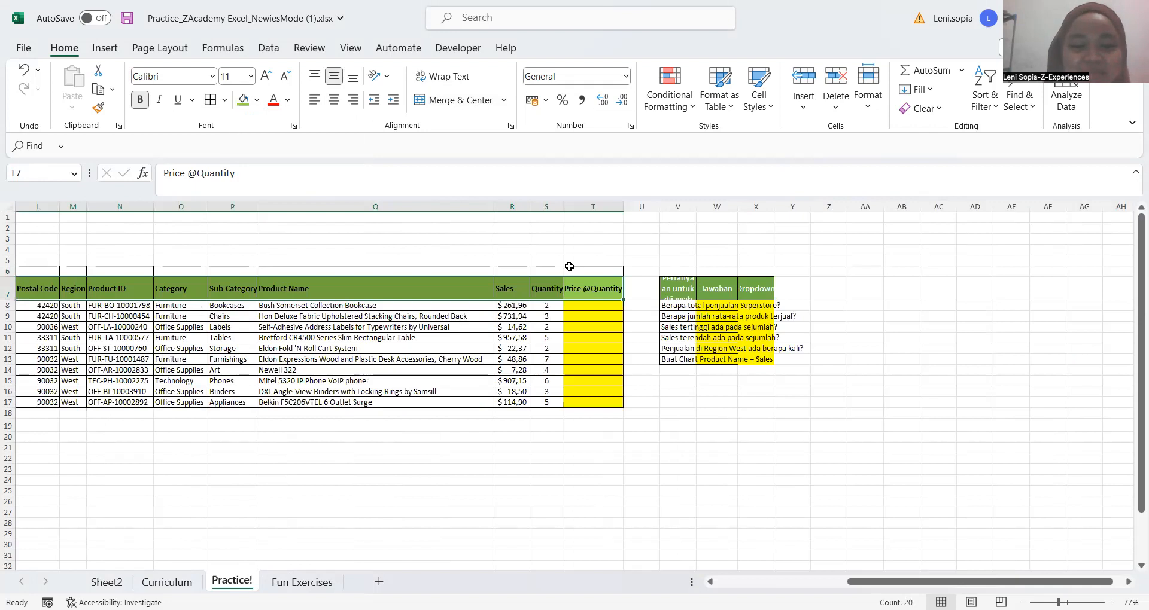
# Select row 6 above the headers from T6 back to A6 and merge and center the report title across it
pyautogui.click(572, 270)
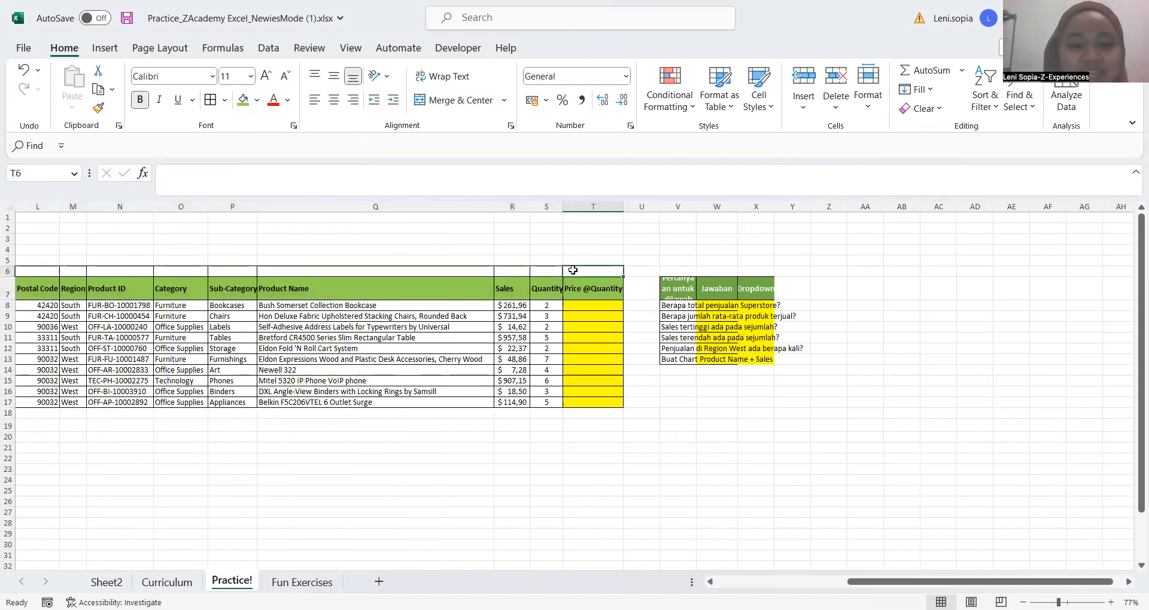
pyautogui.moveTo(573, 271); pyautogui.dragTo(527, 269)
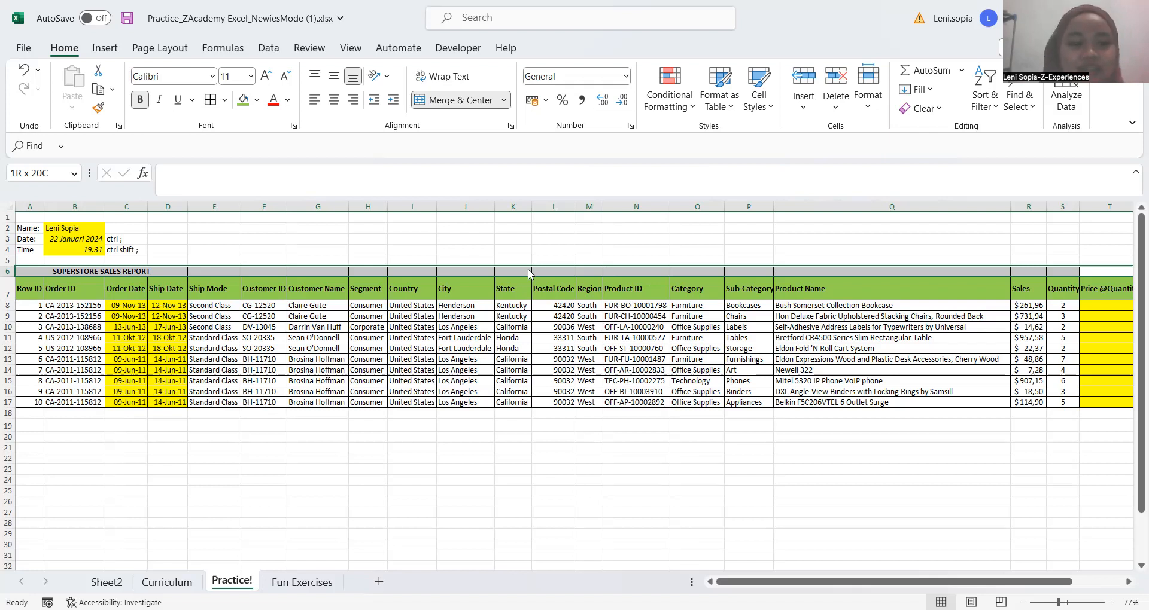
pyautogui.hotkey('alt', 'm')
pyautogui.press('m')
pyautogui.click(59, 54)
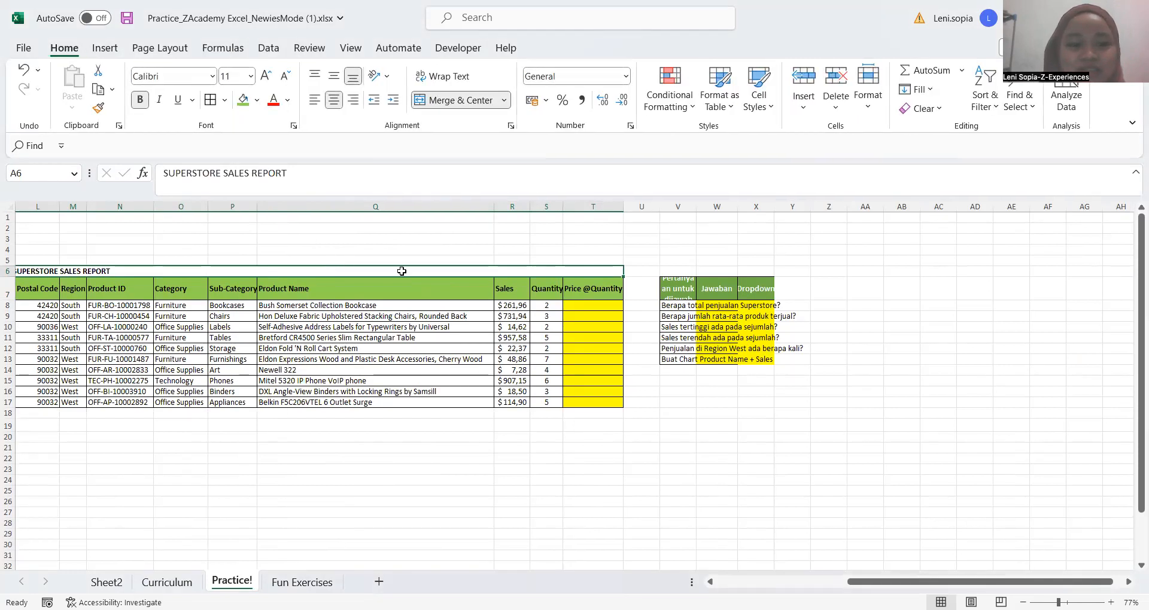
# Check the merged report title in row 6 by moving between it and the empty cells above it
pyautogui.click(356, 238)
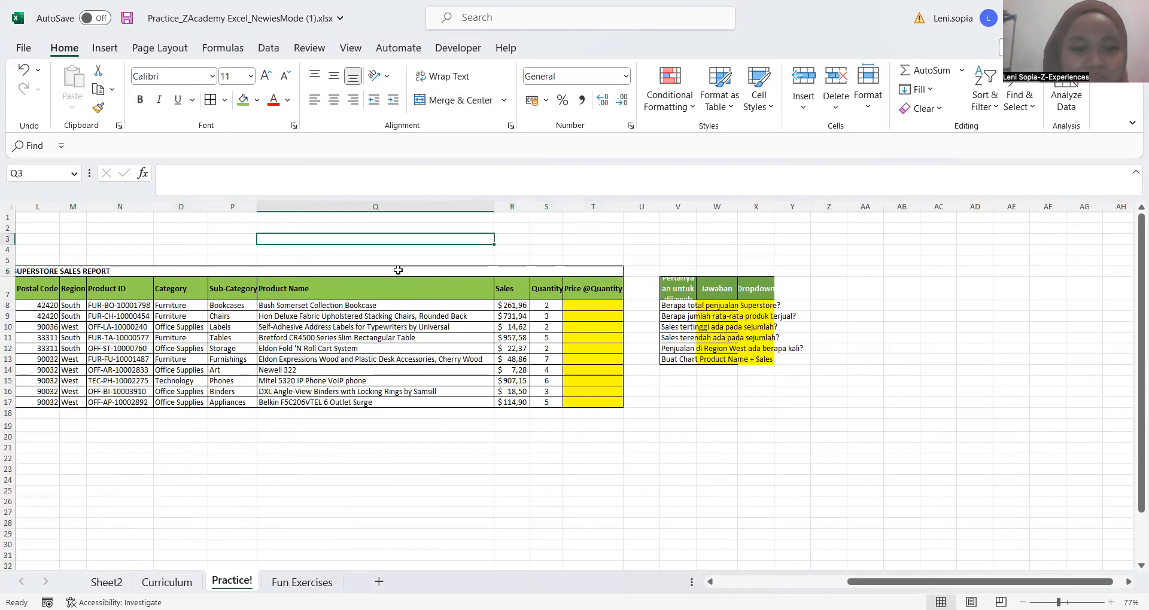
pyautogui.click(398, 270)
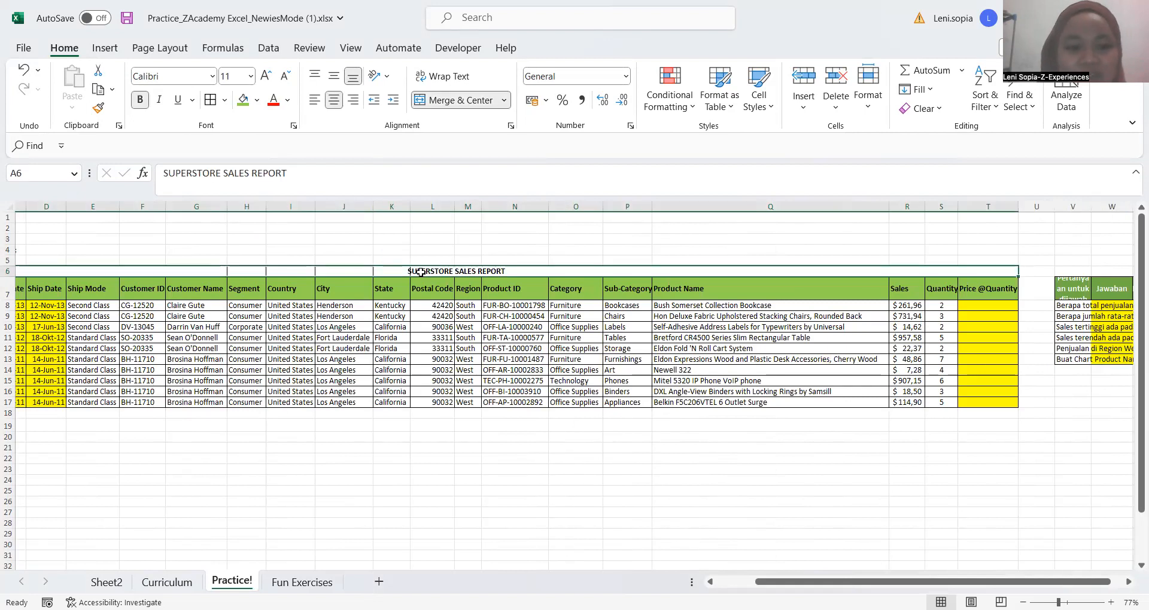
pyautogui.press('Up')
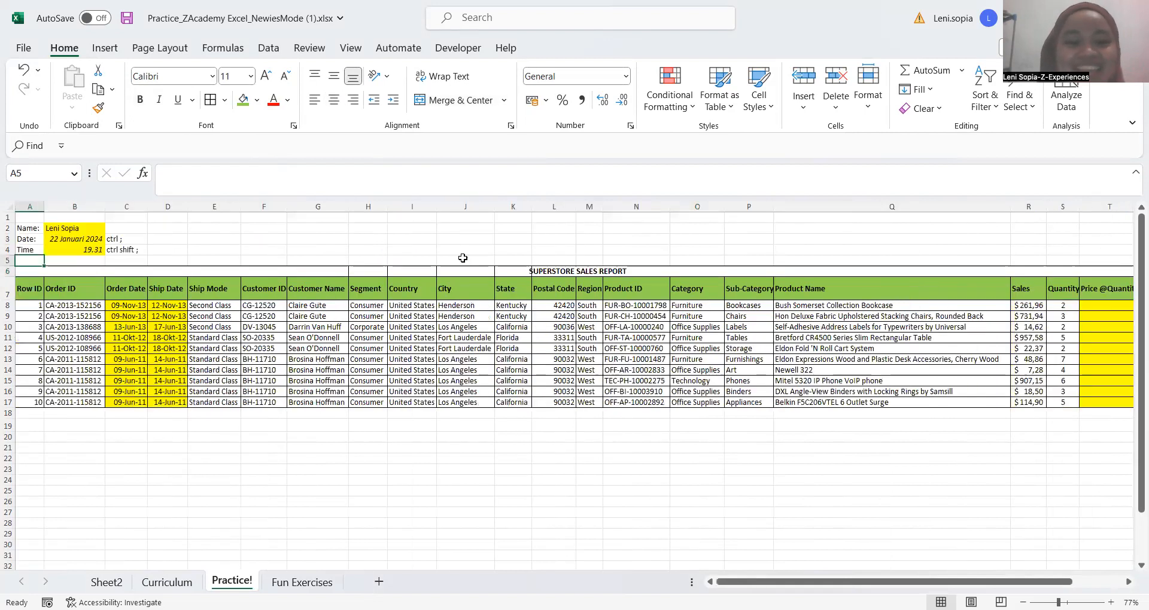
pyautogui.click(551, 270)
pyautogui.press('Up')
pyautogui.press('Up')
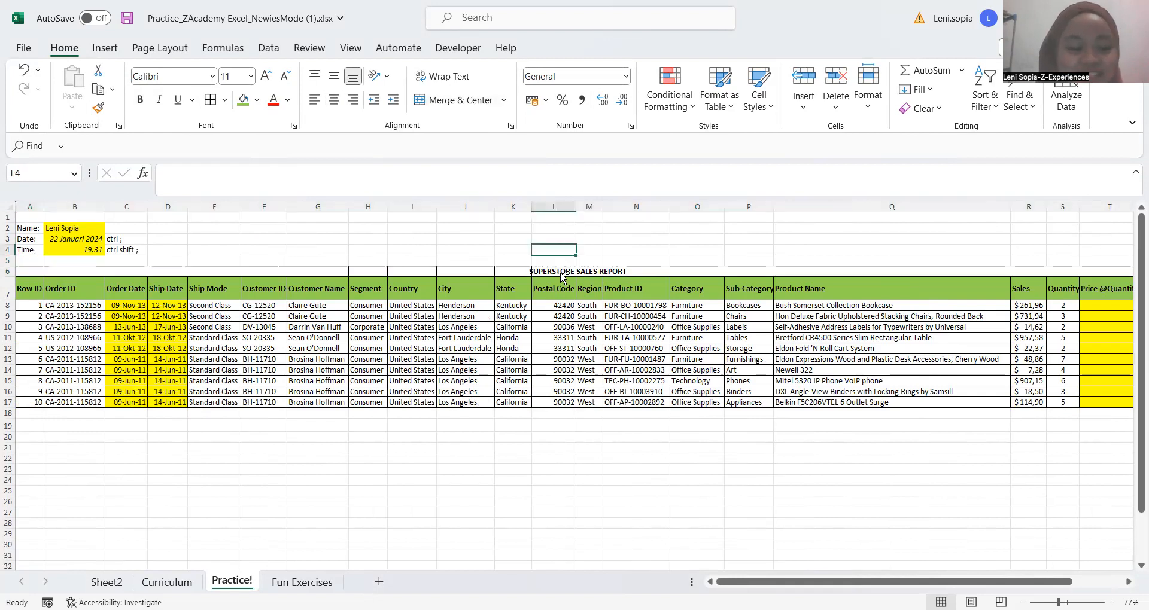
# Save the workbook with its green header row and merged report title
pyautogui.click(561, 273)
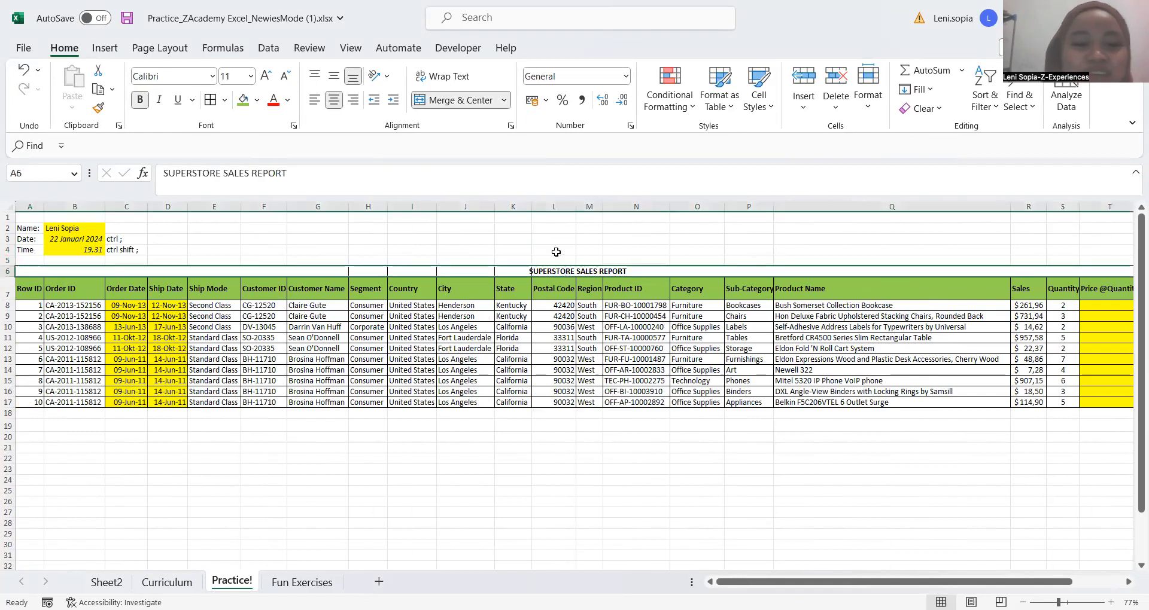
pyautogui.hotkey('ctrl', 's')
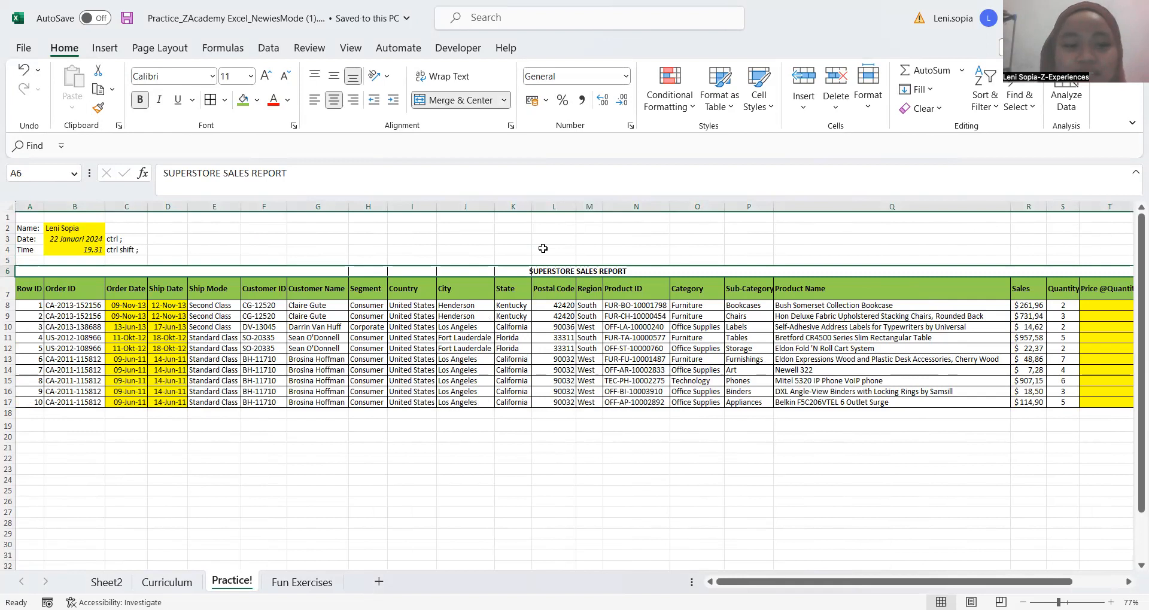
pyautogui.press('Up')
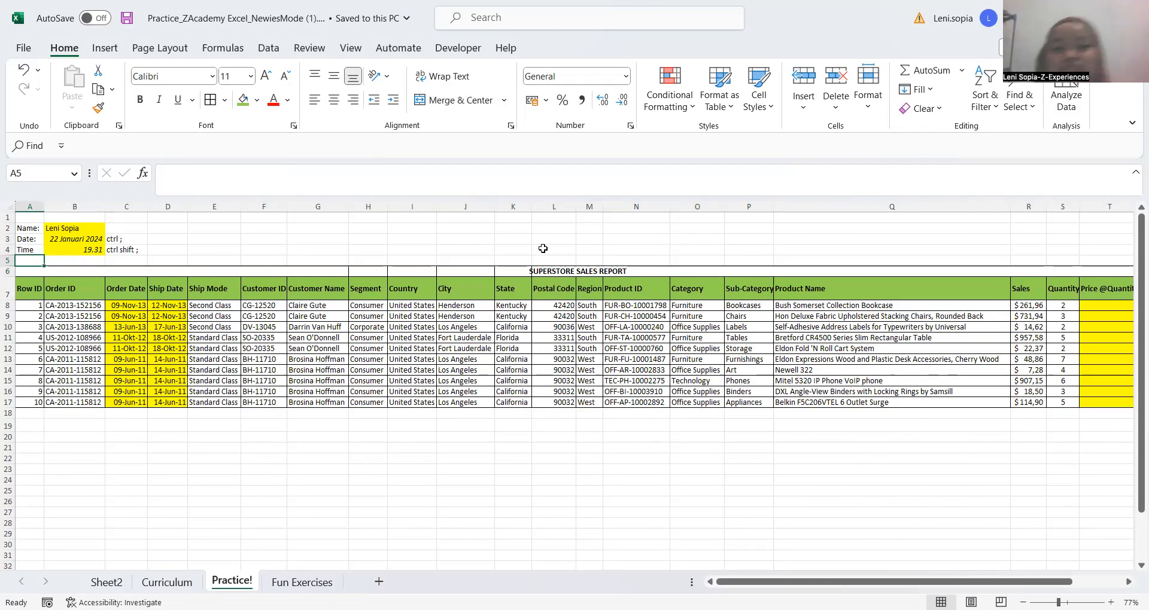
pyautogui.click(309, 361)
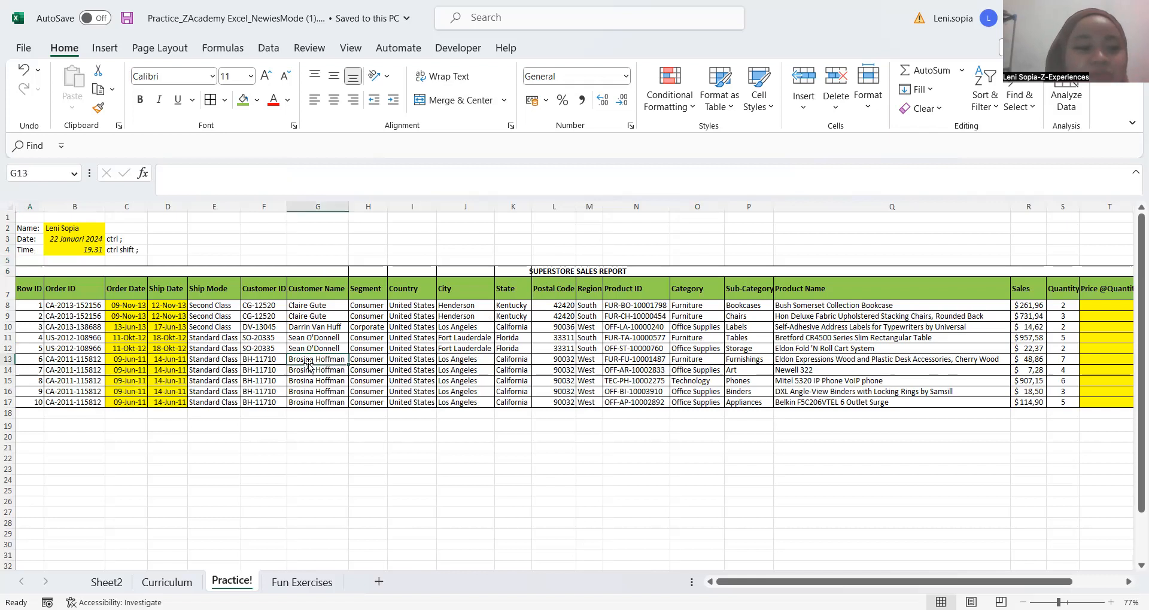
# Move along row 7 cell by cell from the Order ID header in B7, past the table's last header to AE7
pyautogui.click(82, 290)
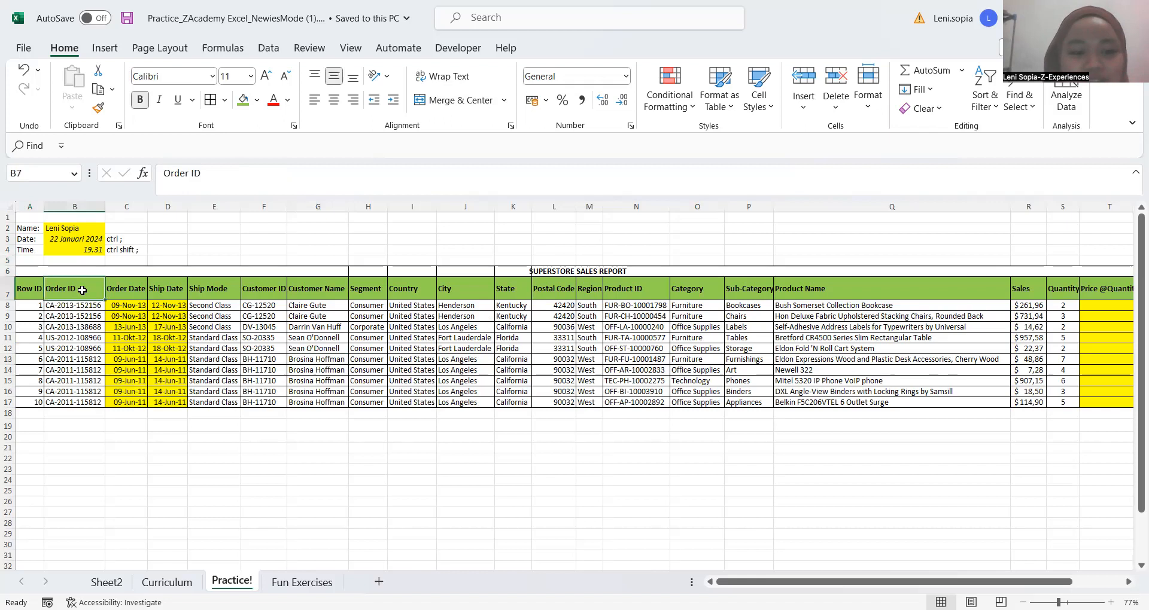
pyautogui.press('Right')
pyautogui.press('Right')
pyautogui.press('Right')
pyautogui.press('Right')
pyautogui.press('Right')
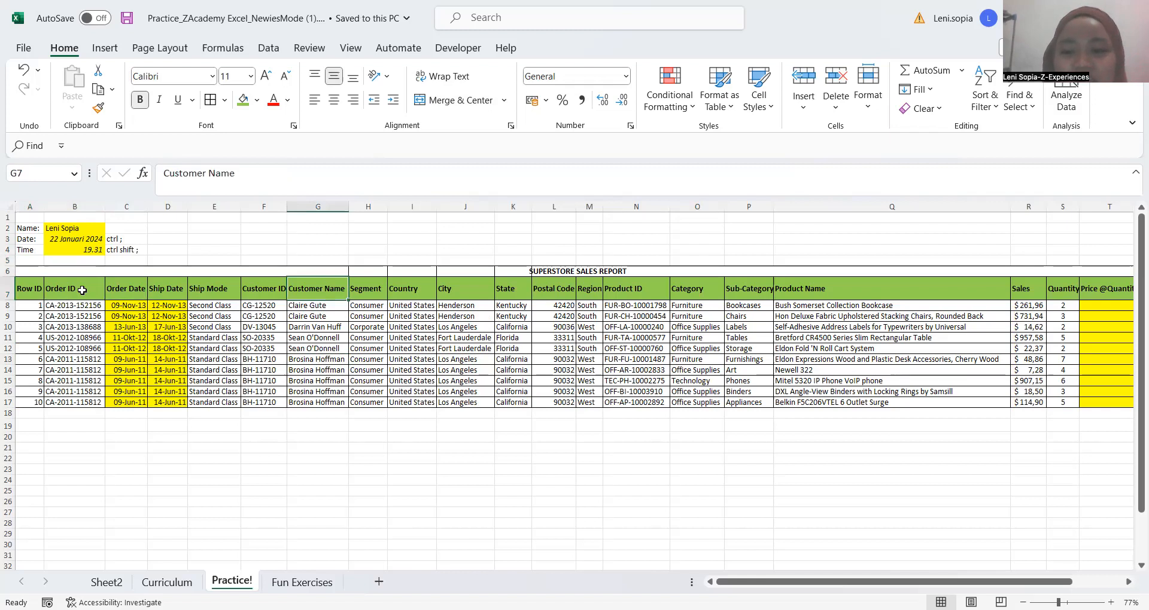
pyautogui.press('Right')
pyautogui.press('Right')
pyautogui.press('Right')
pyautogui.press('Right')
pyautogui.press('Right')
pyautogui.press('Right')
pyautogui.press('Right')
pyautogui.press('Right')
pyautogui.press('Right')
pyautogui.press('Right')
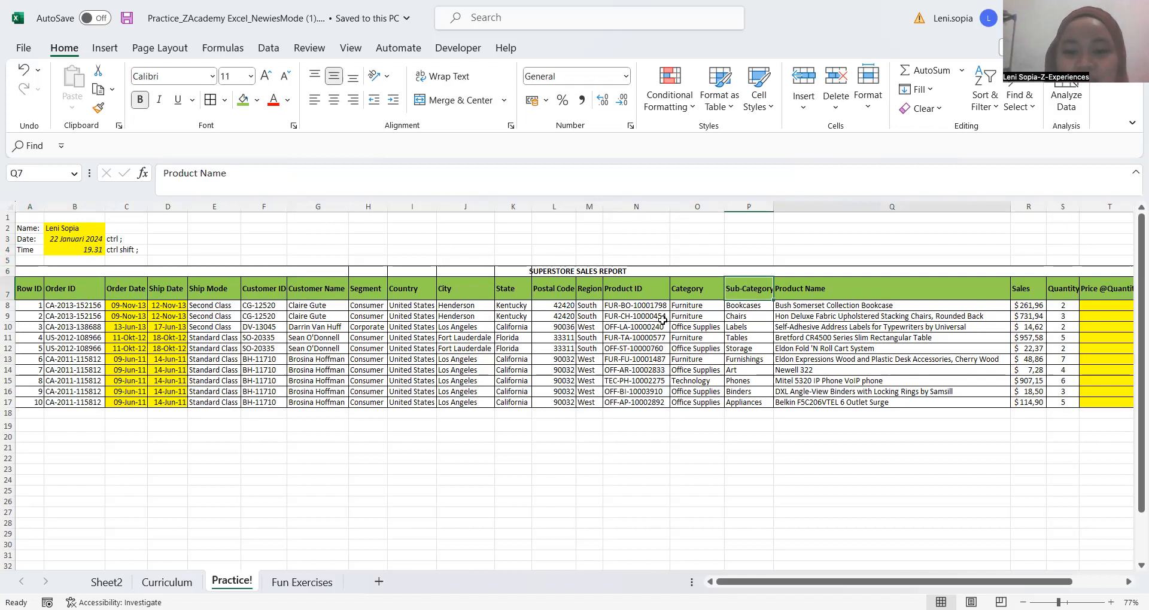
pyautogui.press('Right')
pyautogui.press('Right')
pyautogui.press('Right')
pyautogui.press('Right')
pyautogui.press('Right')
pyautogui.press('Right')
pyautogui.press('Right')
pyautogui.press('Right')
pyautogui.press('Right')
pyautogui.press('Right')
pyautogui.press('Right')
pyautogui.press('Right')
pyautogui.press('Right')
pyautogui.press('Right')
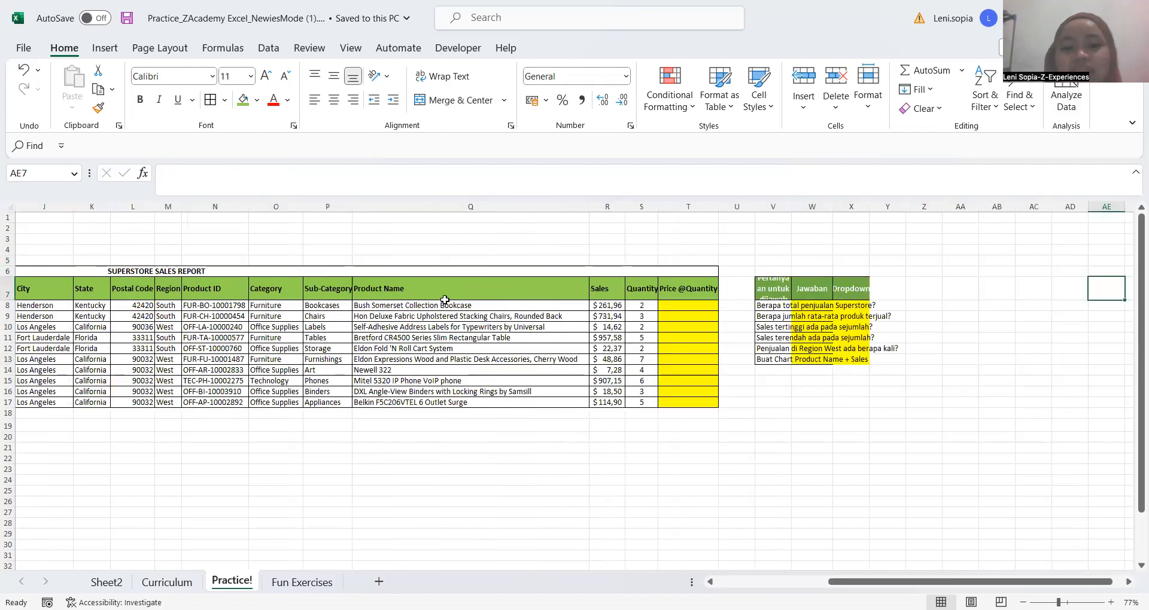
# Move from the product name in Q10 cell by cell to the first Sales value in R8
pyautogui.click(429, 327)
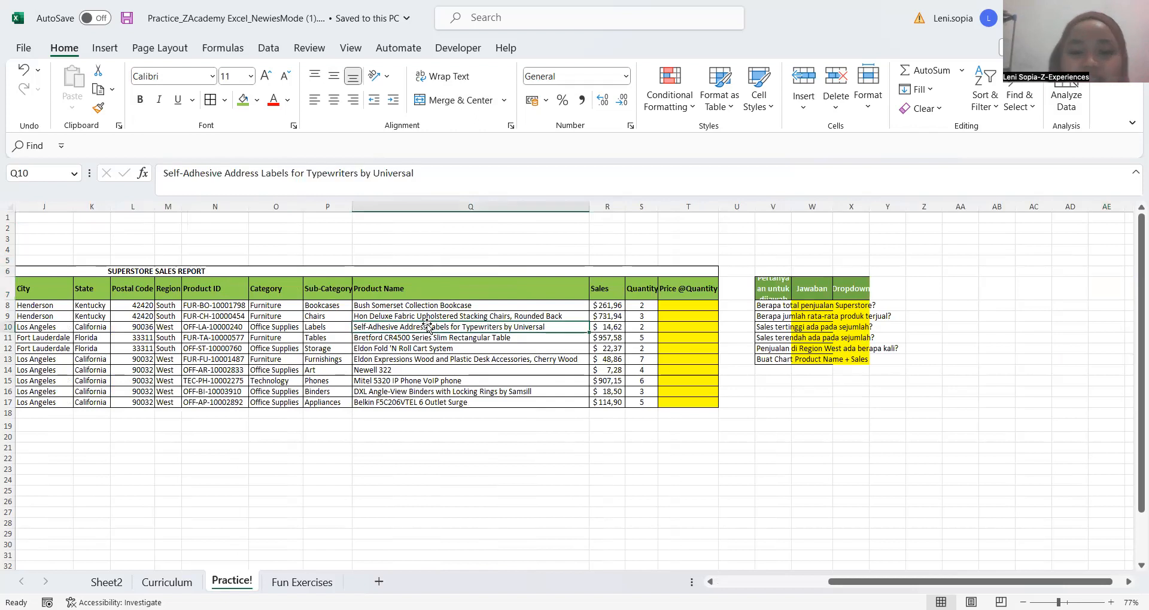
pyautogui.press('Up')
pyautogui.press('Right')
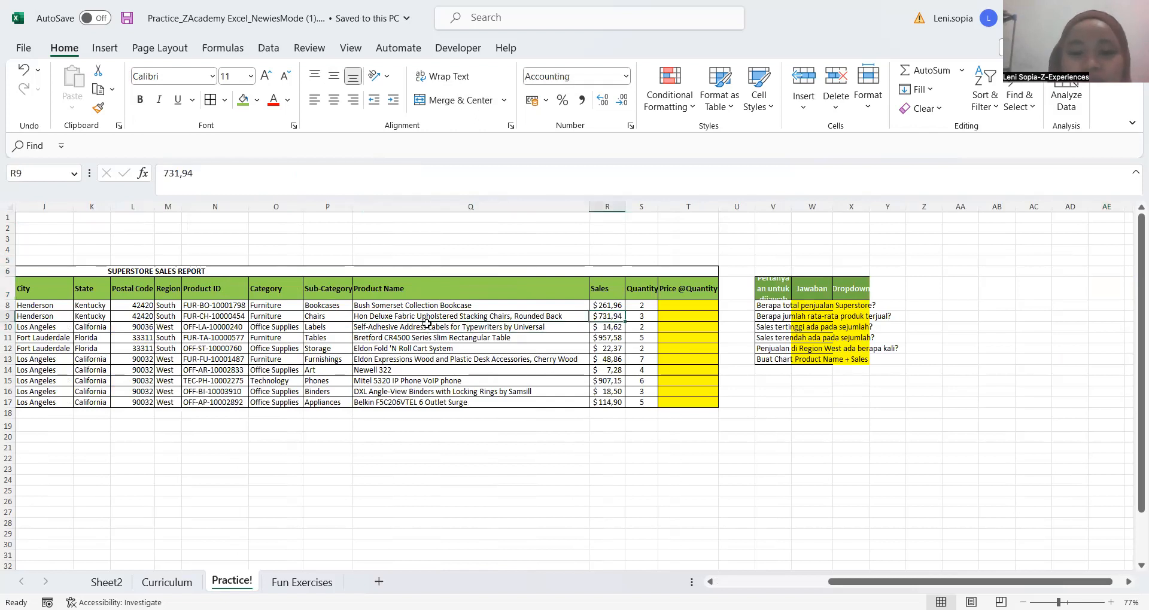
pyautogui.press('Up')
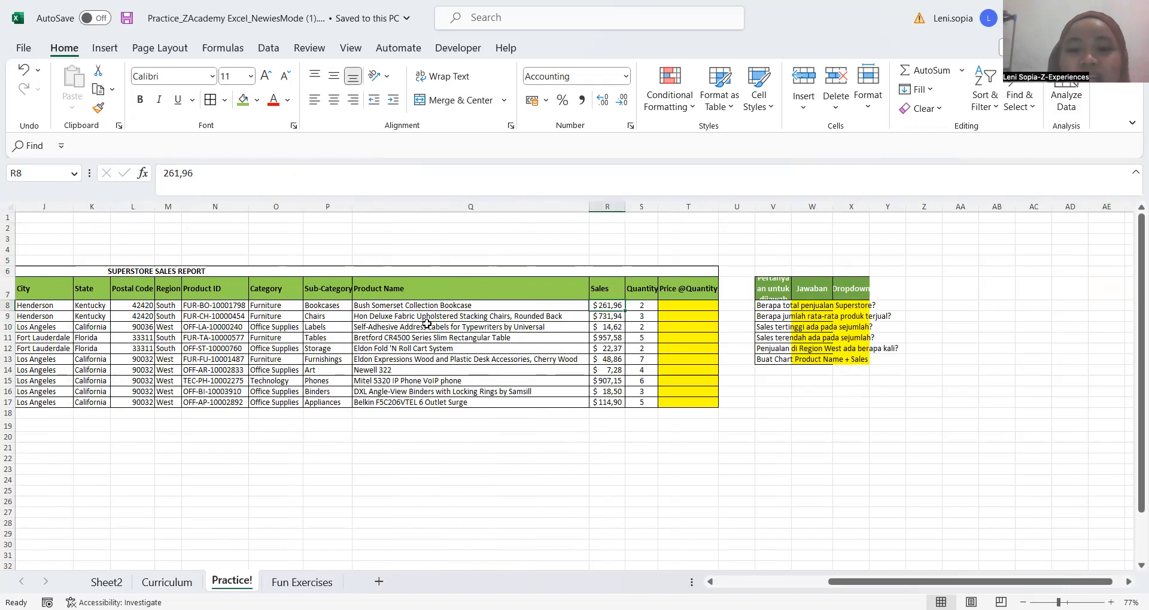
pyautogui.click(689, 306)
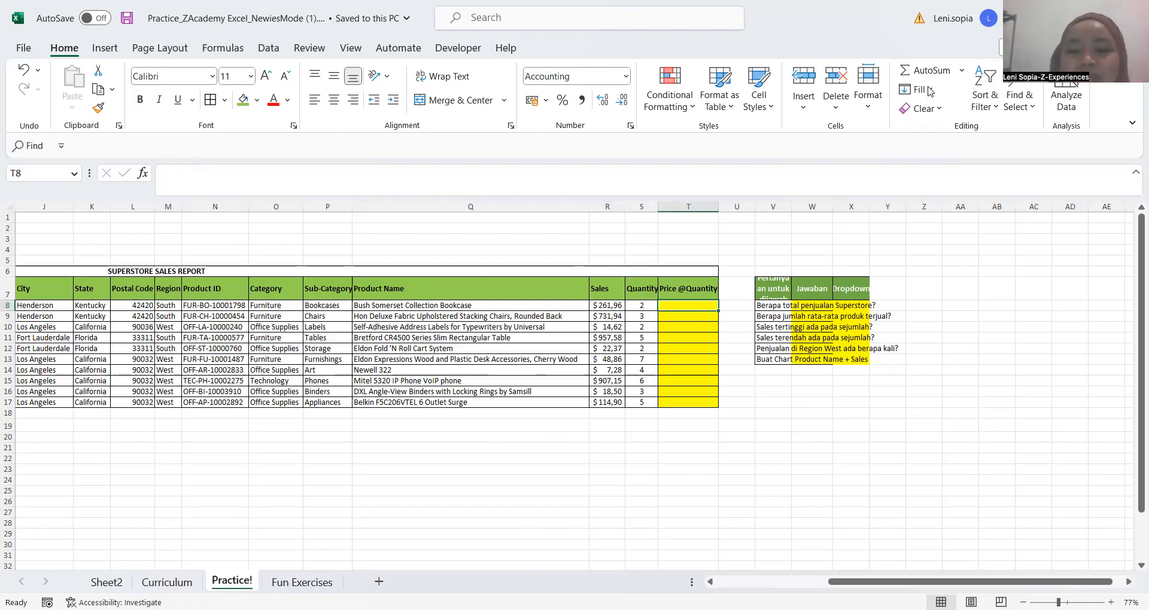
pyautogui.click(687, 329)
pyautogui.press('Up')
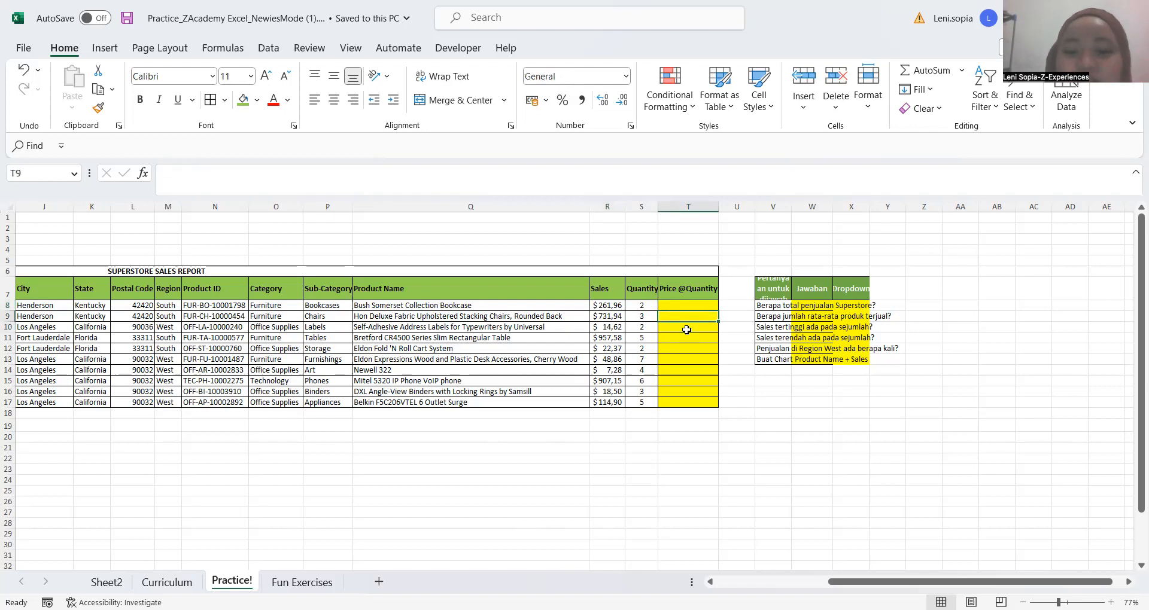
pyautogui.press('Up')
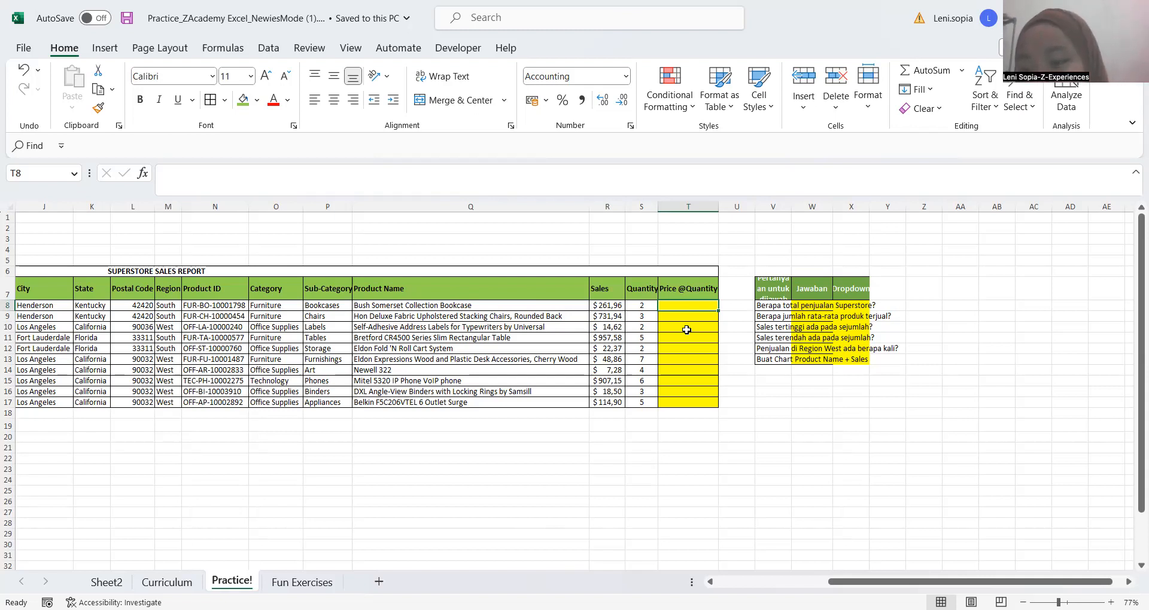
pyautogui.press('Down')
pyautogui.press('Down')
pyautogui.press('Down')
pyautogui.press('Up')
pyautogui.press('Up')
pyautogui.press('Up')
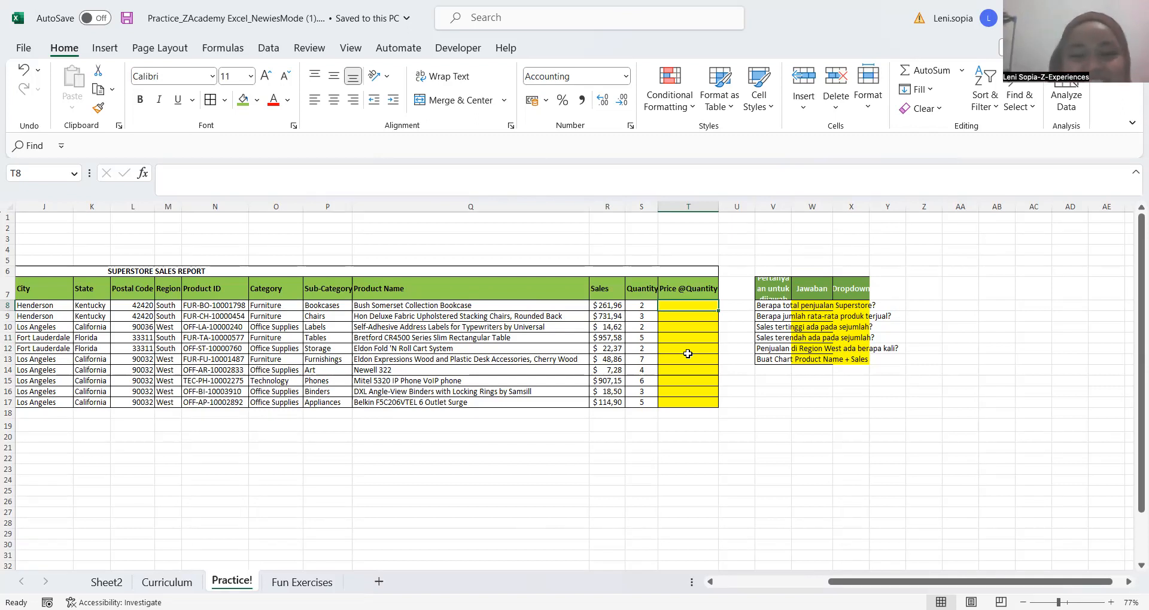
pyautogui.click(604, 311)
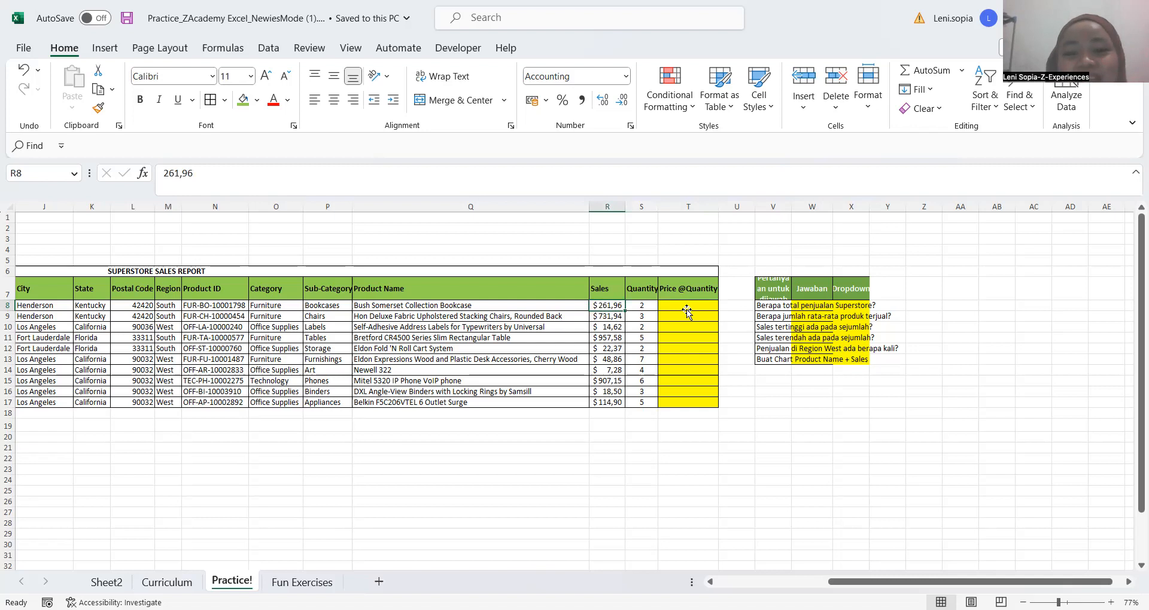
pyautogui.click(687, 310)
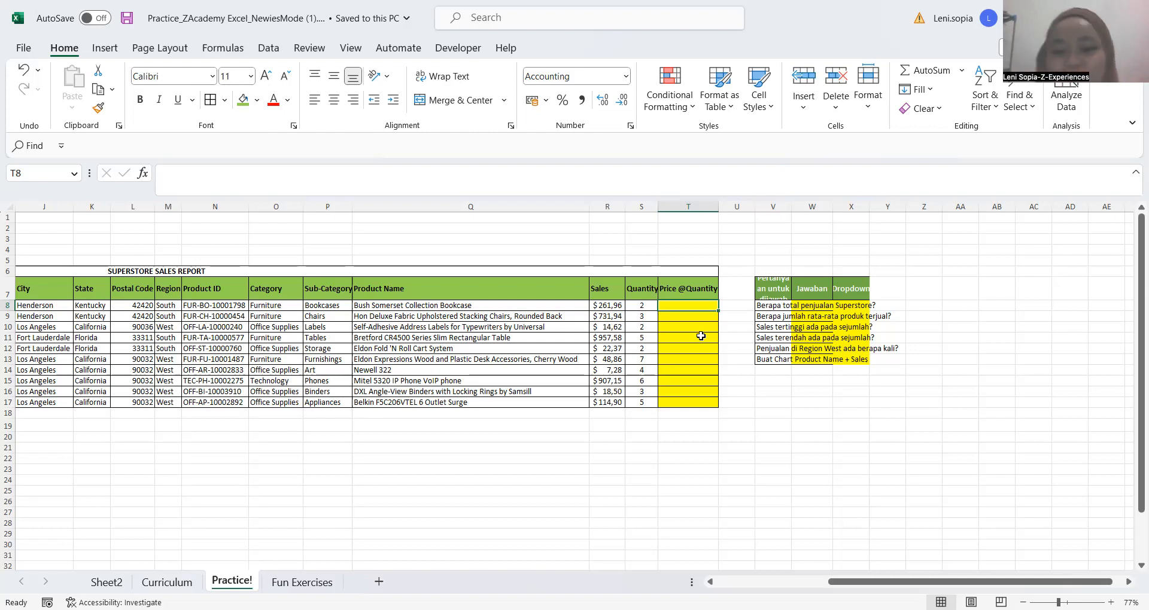
pyautogui.click(696, 347)
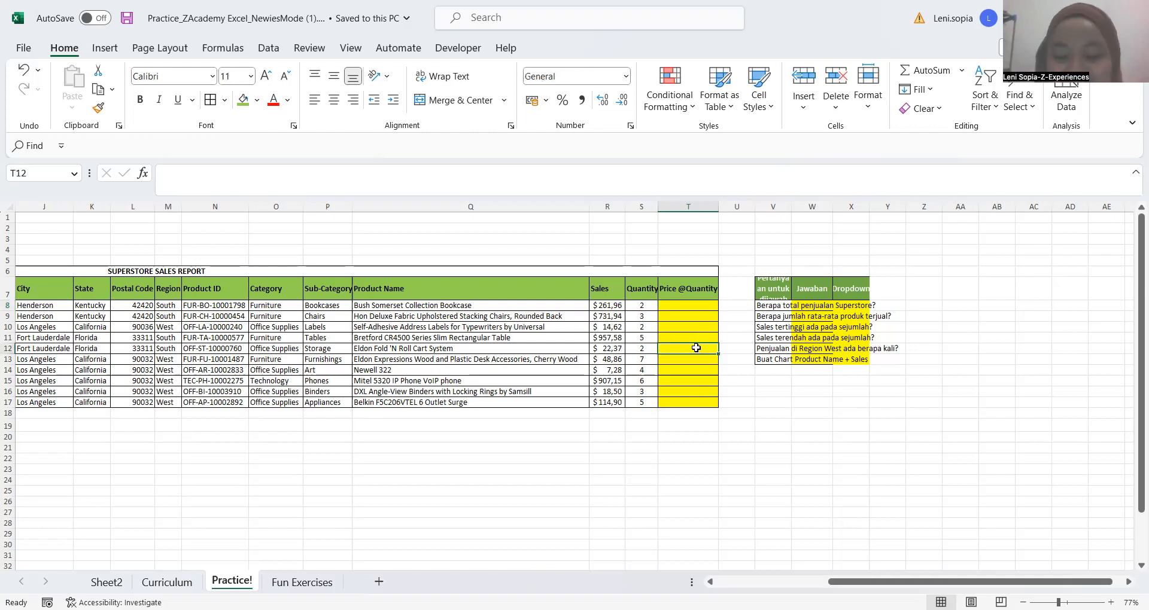
pyautogui.press('Up')
pyautogui.press('Up')
pyautogui.press('Up')
pyautogui.press('Up')
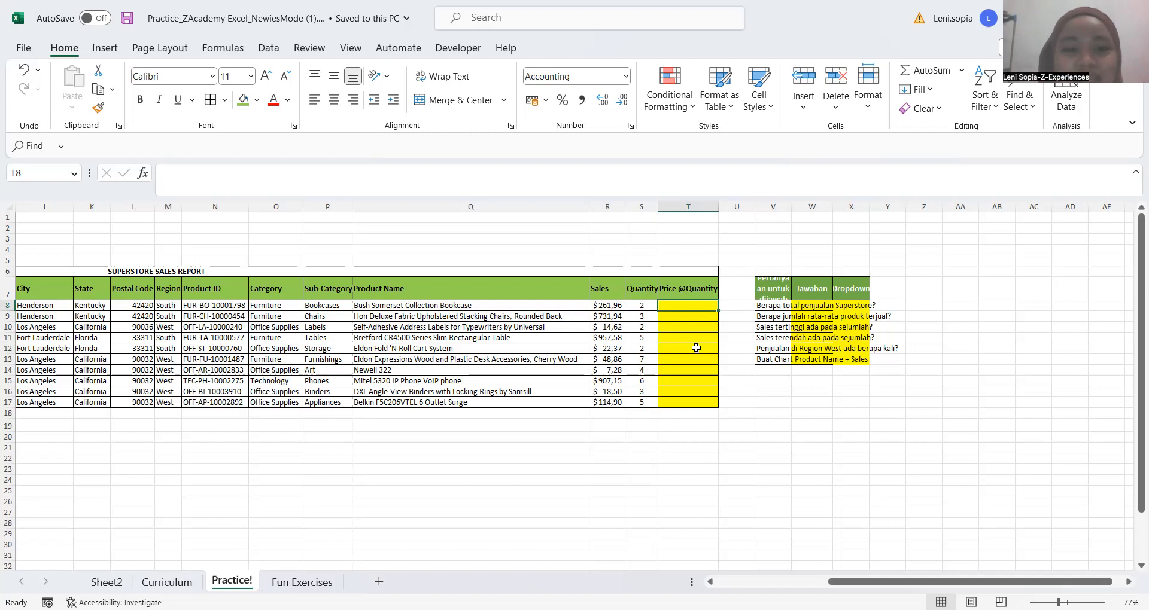
pyautogui.press('Up')
pyautogui.press('Up')
pyautogui.press('Up')
pyautogui.press('Up')
pyautogui.hscroll(-3, 696, 348)
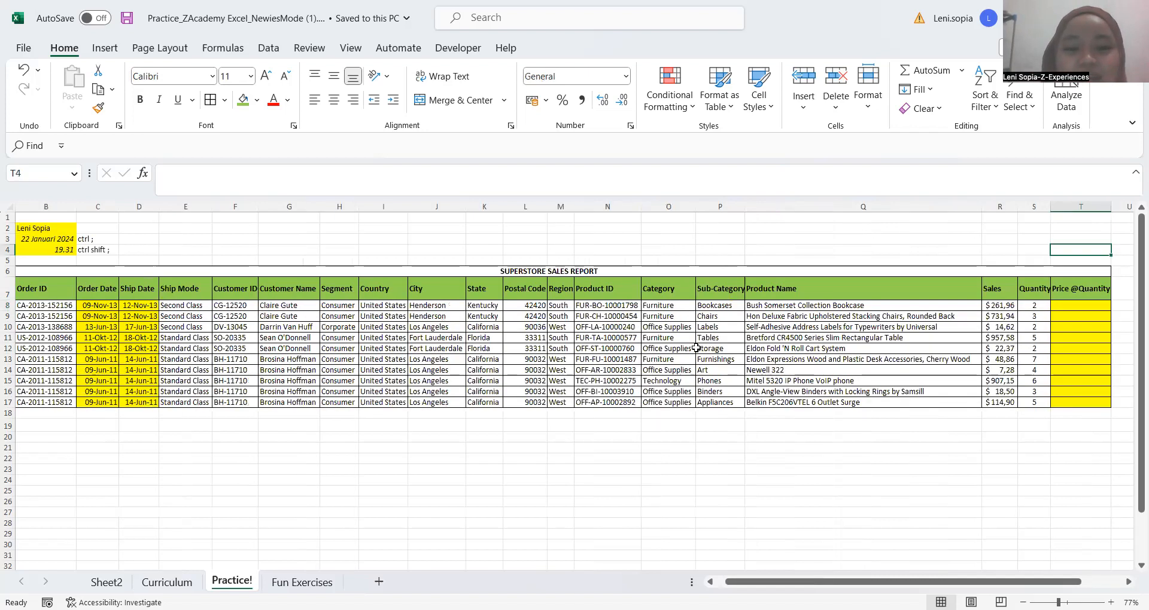
pyautogui.press('Right')
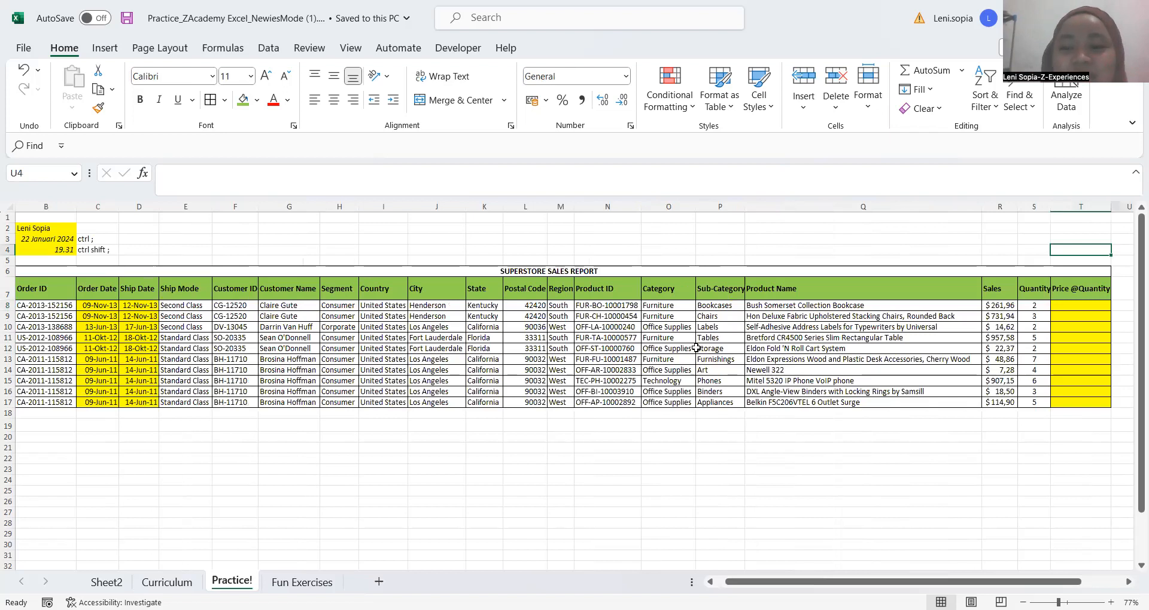
pyautogui.hscroll(3, 801, 313)
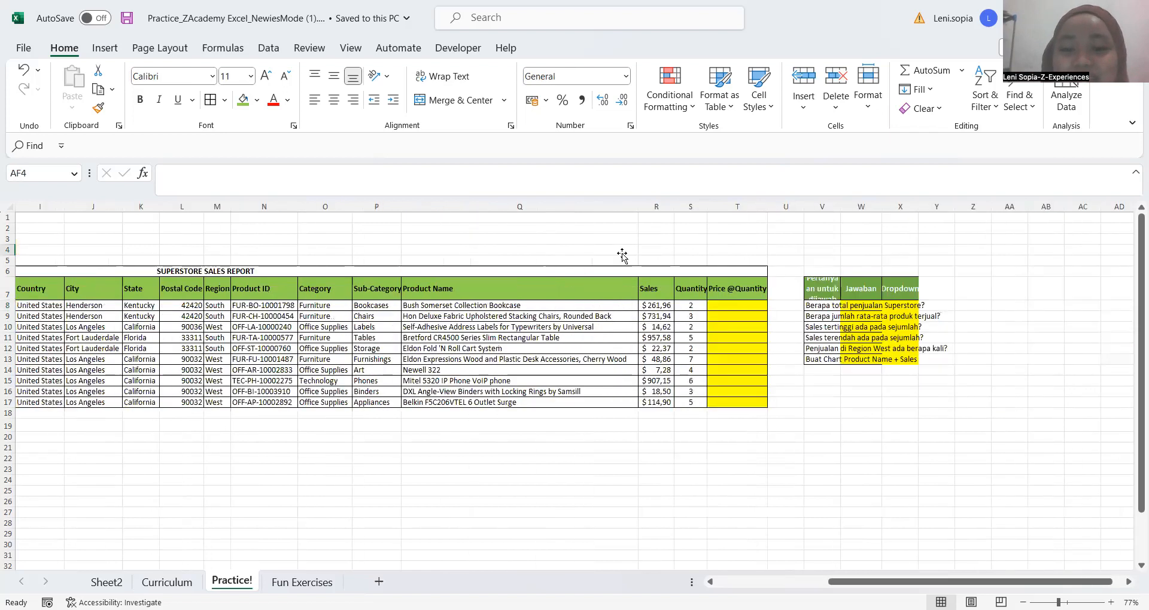
pyautogui.hscroll(1, 622, 255)
pyautogui.click(623, 255)
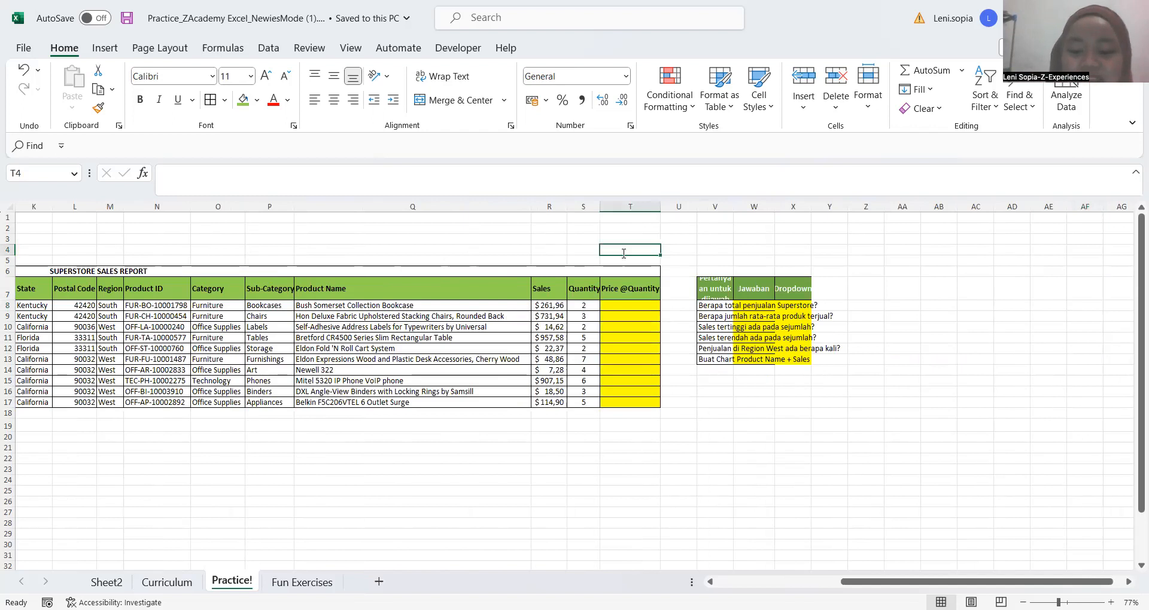
pyautogui.write("'=")
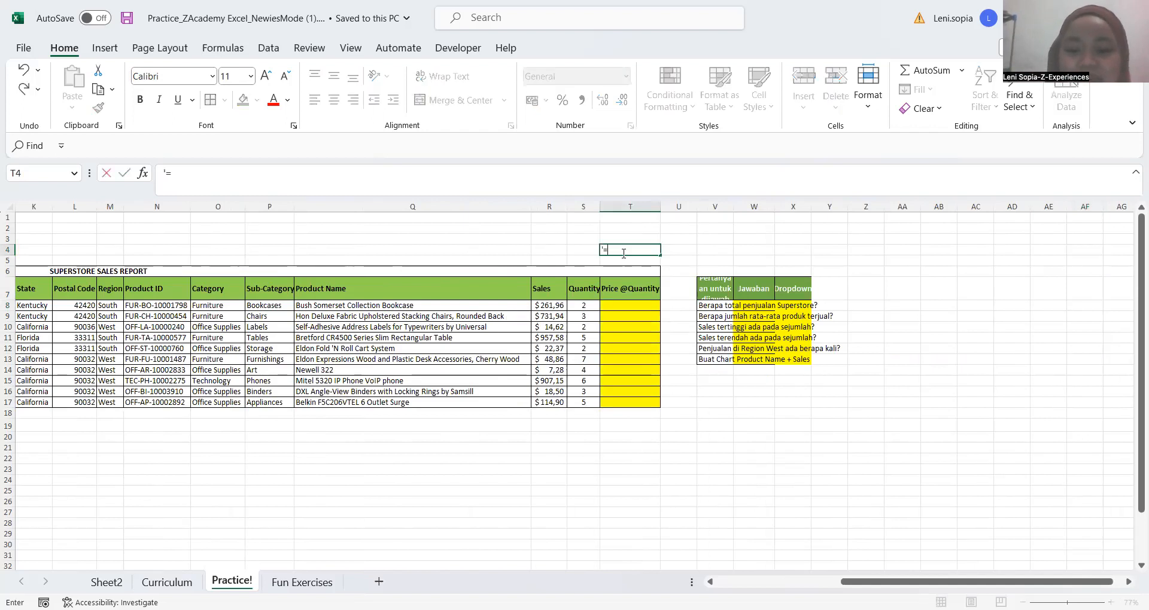
pyautogui.write(' + - *')
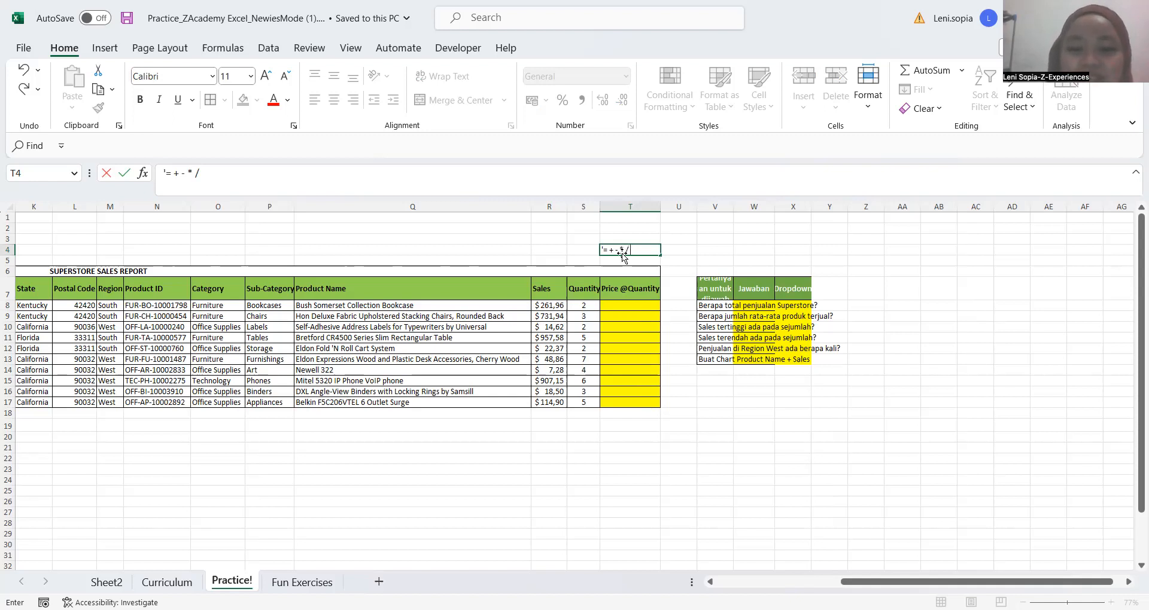
pyautogui.press('Return')
pyautogui.click(622, 251)
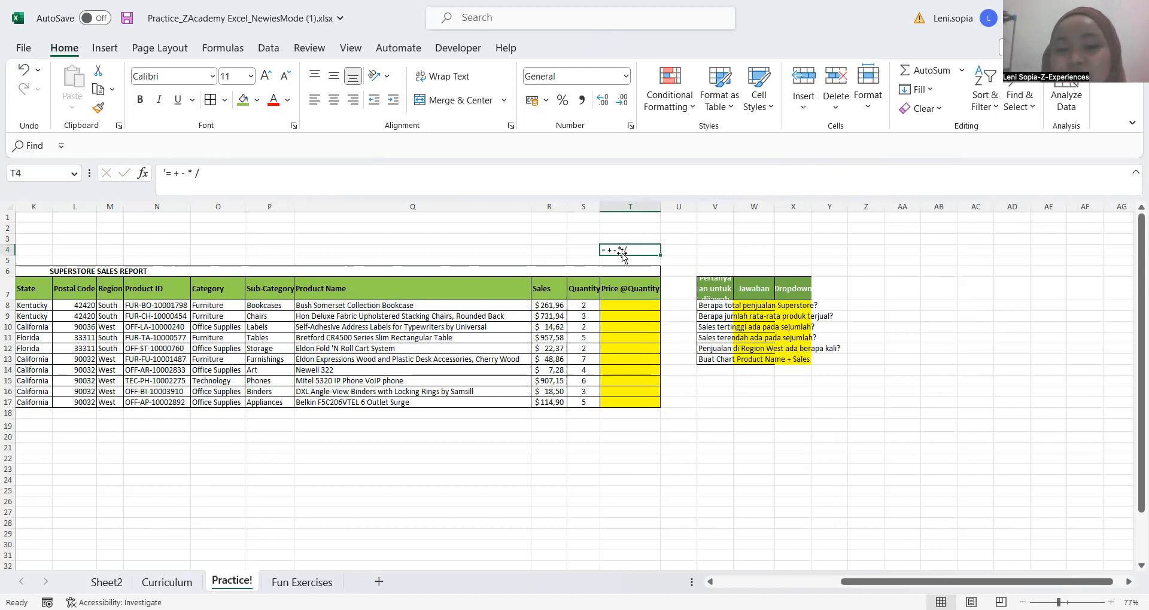
pyautogui.click(636, 307)
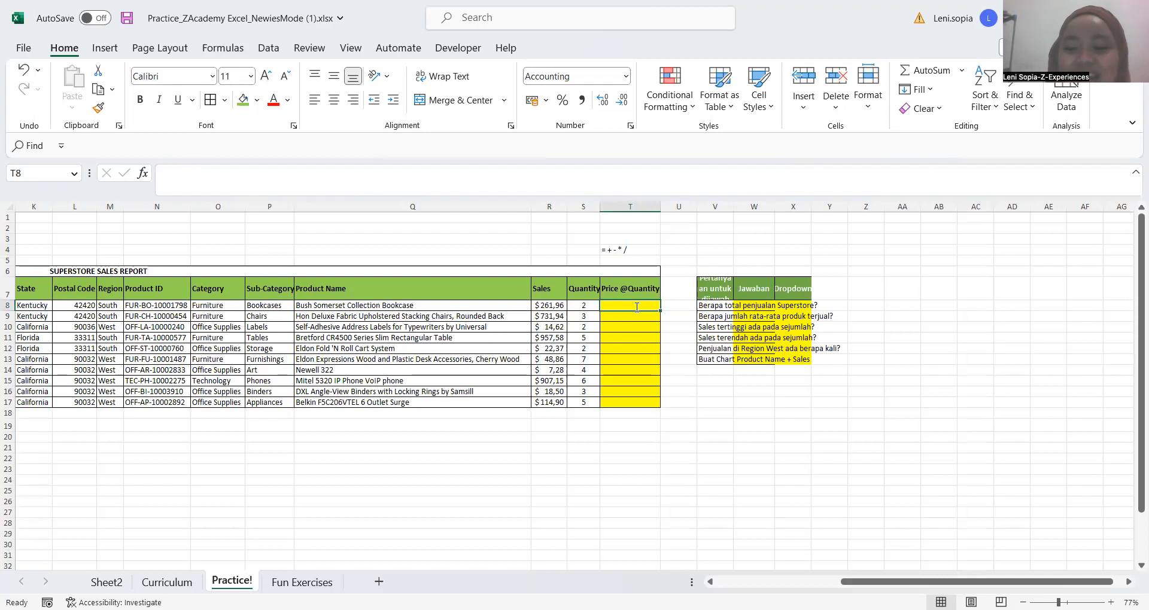
pyautogui.write('=')
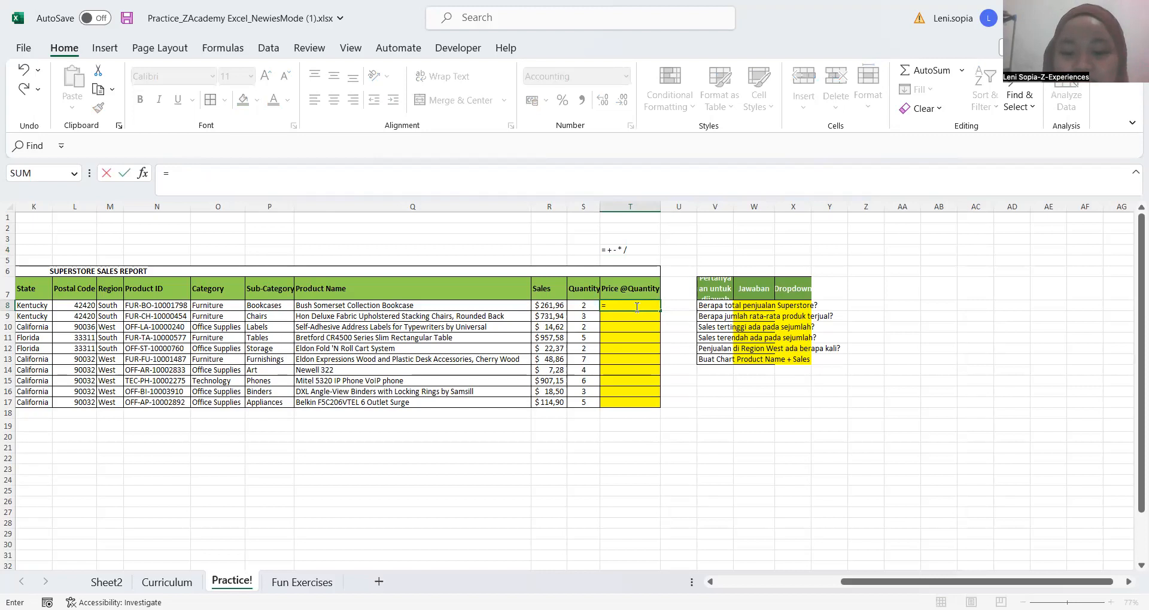
pyautogui.press('Left')
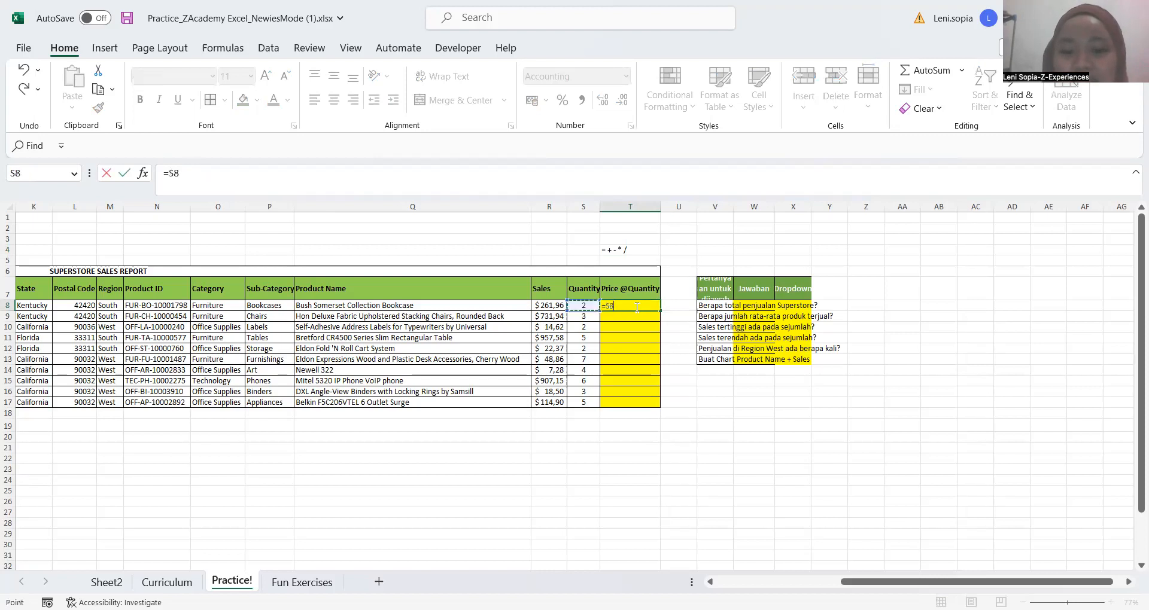
pyautogui.press('Left')
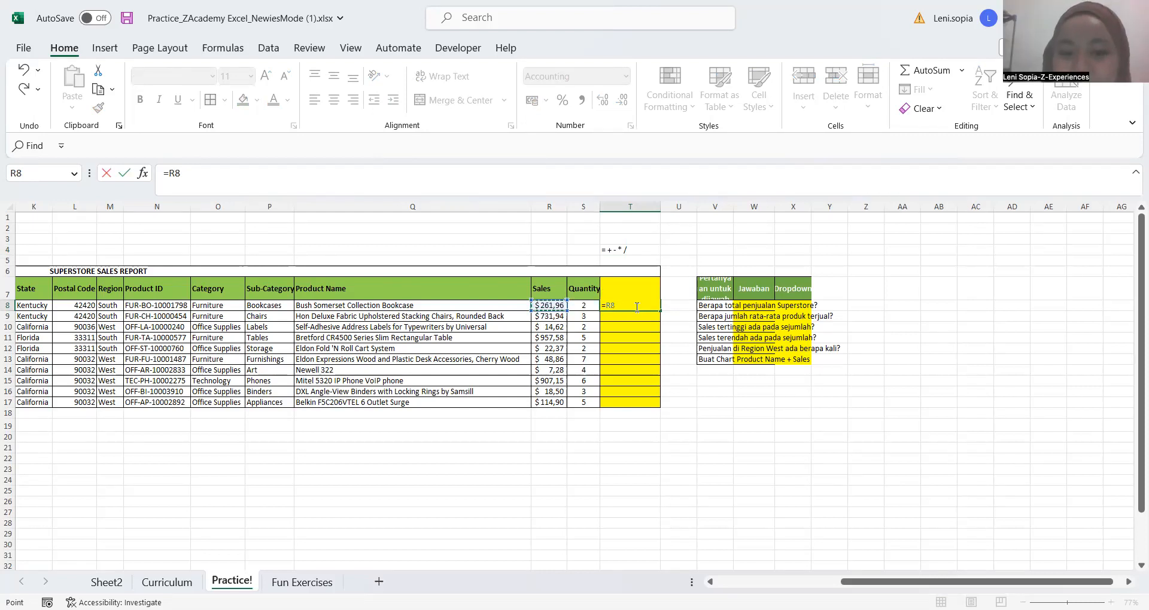
pyautogui.write('/')
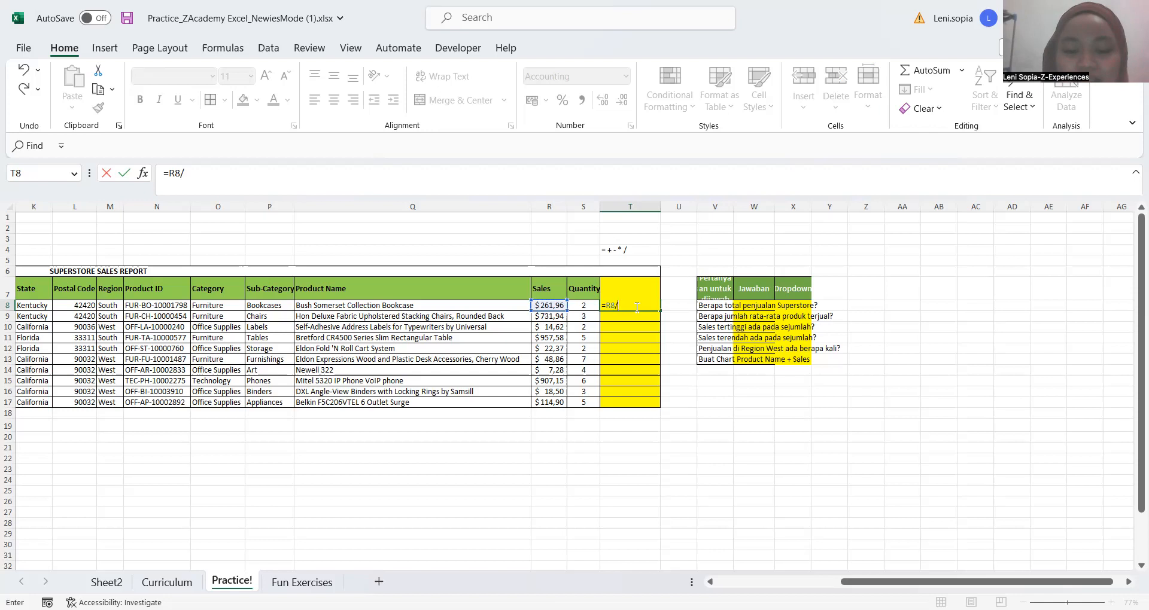
pyautogui.press('Left')
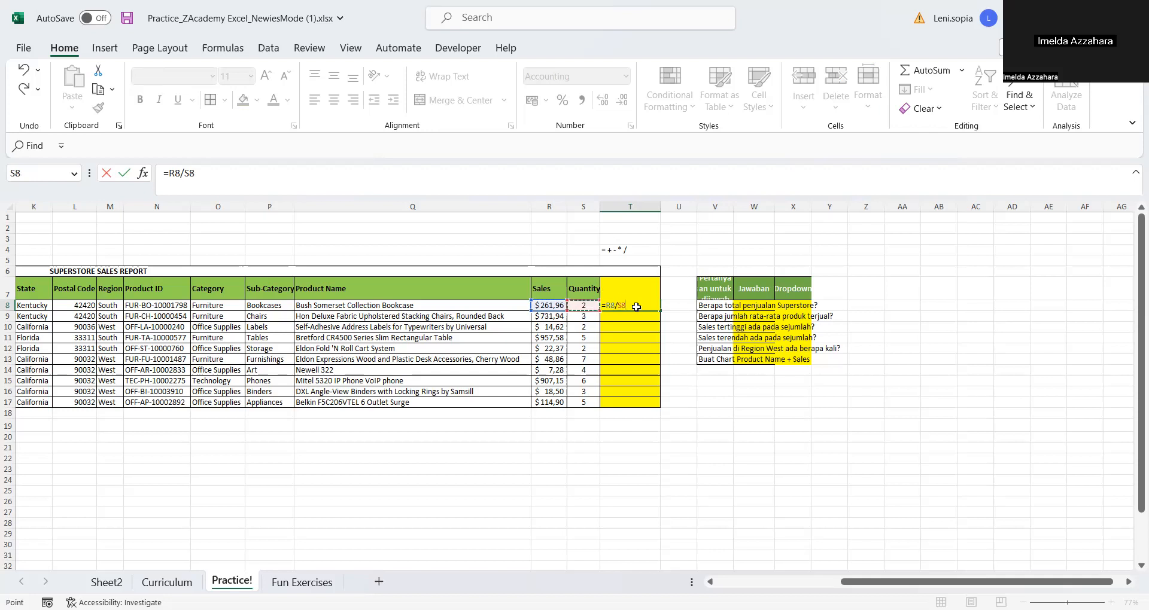
pyautogui.press('Return')
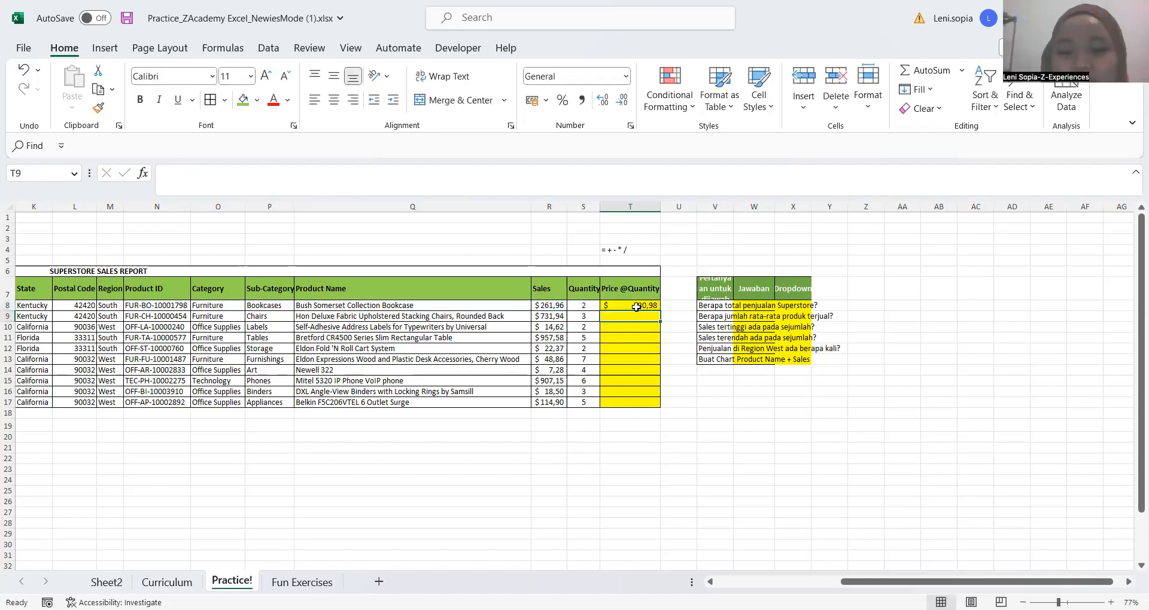
pyautogui.press('Up')
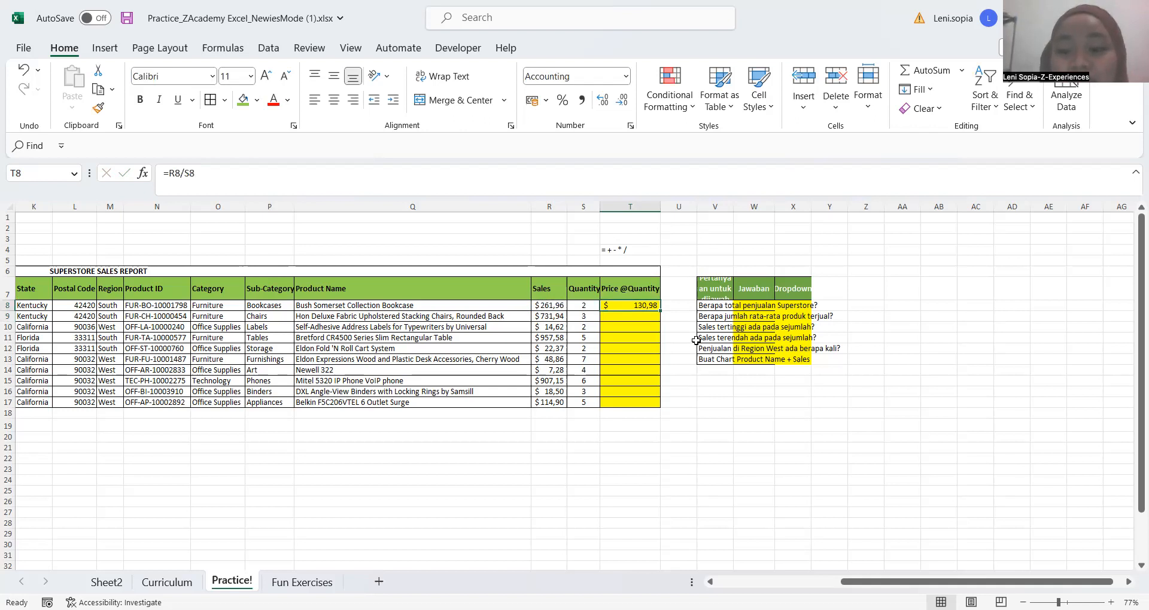
# Undo the division formula entered in T8
pyautogui.click(680, 314)
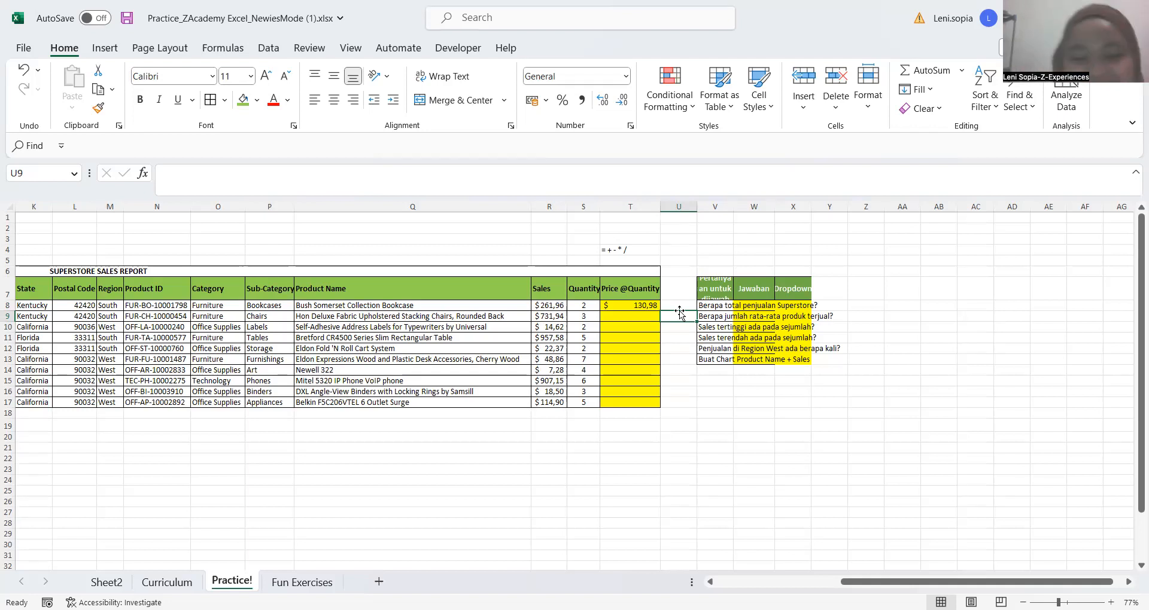
pyautogui.press('Up')
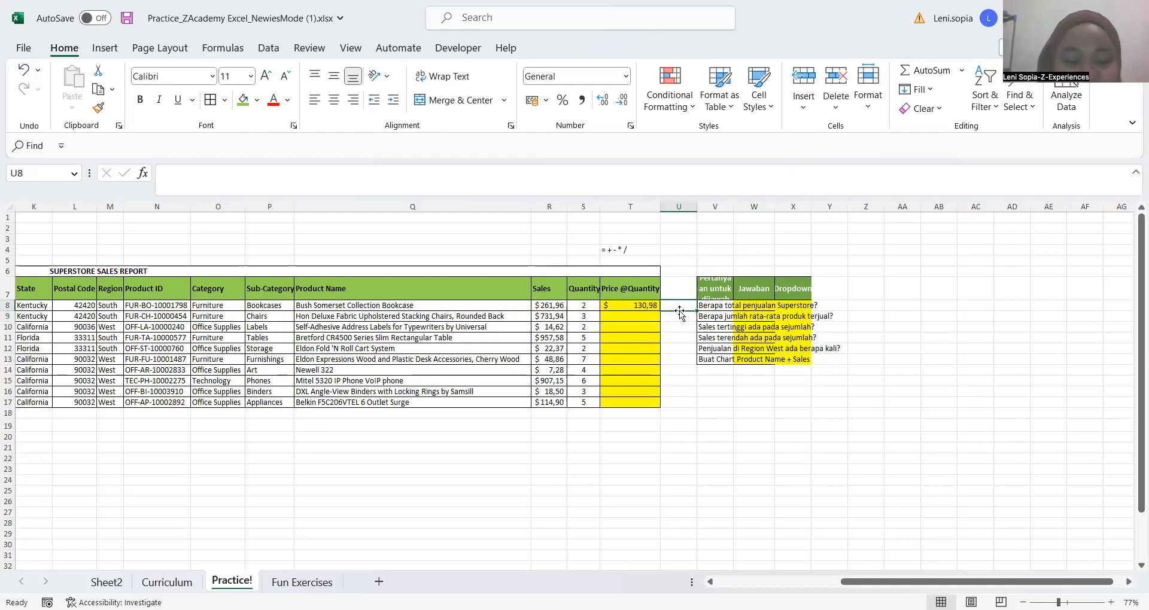
pyautogui.hotkey('ctrl', 'z')
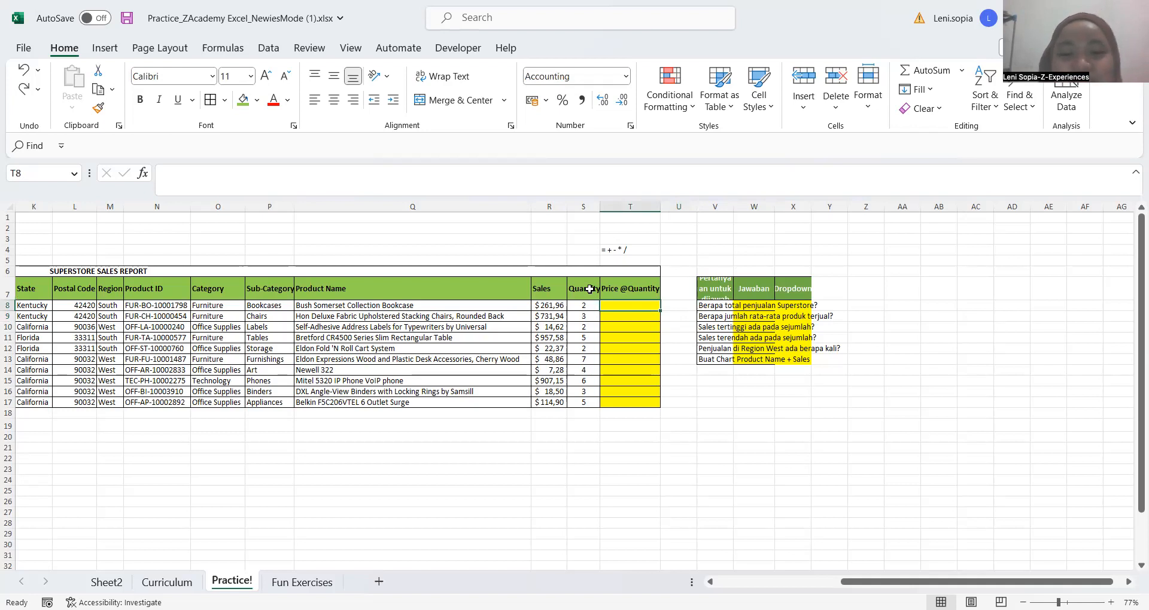
pyautogui.click(644, 257)
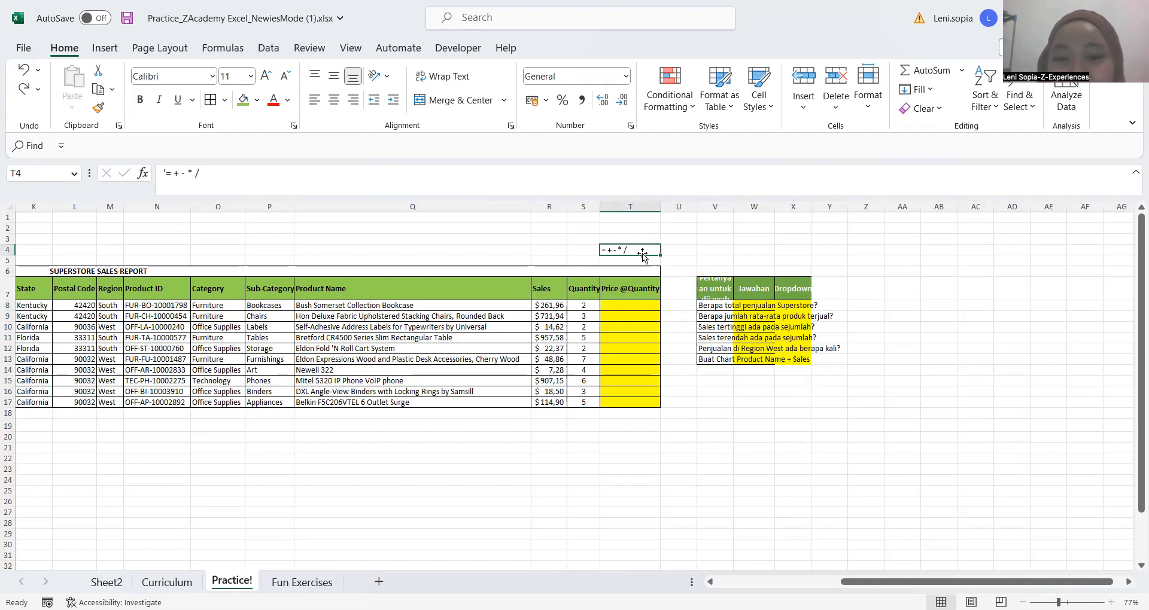
pyautogui.click(685, 249)
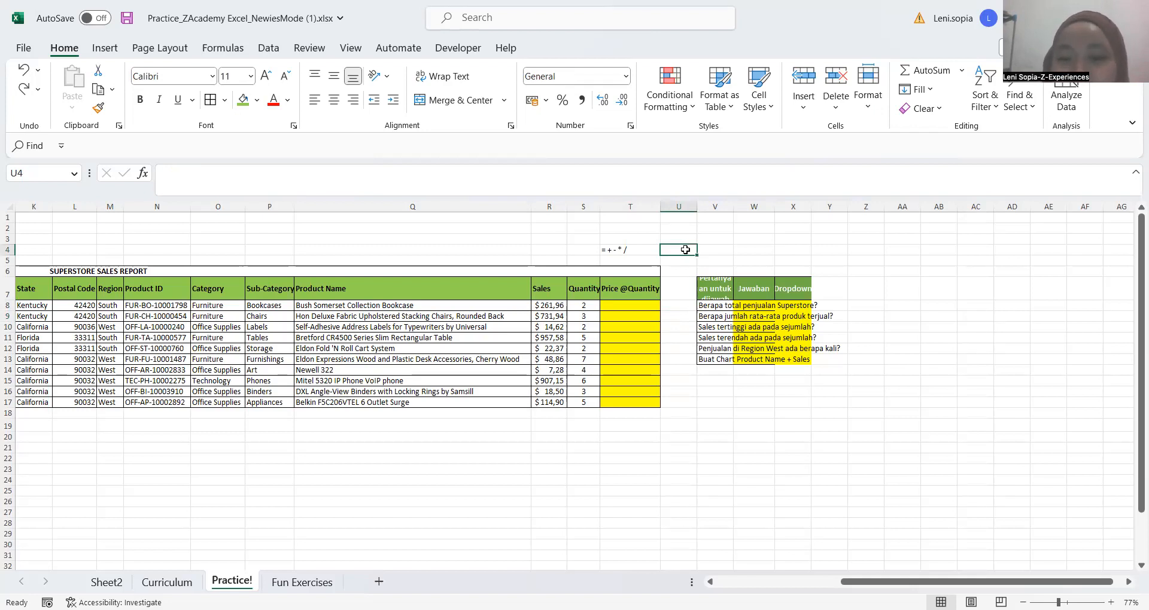
pyautogui.click(634, 256)
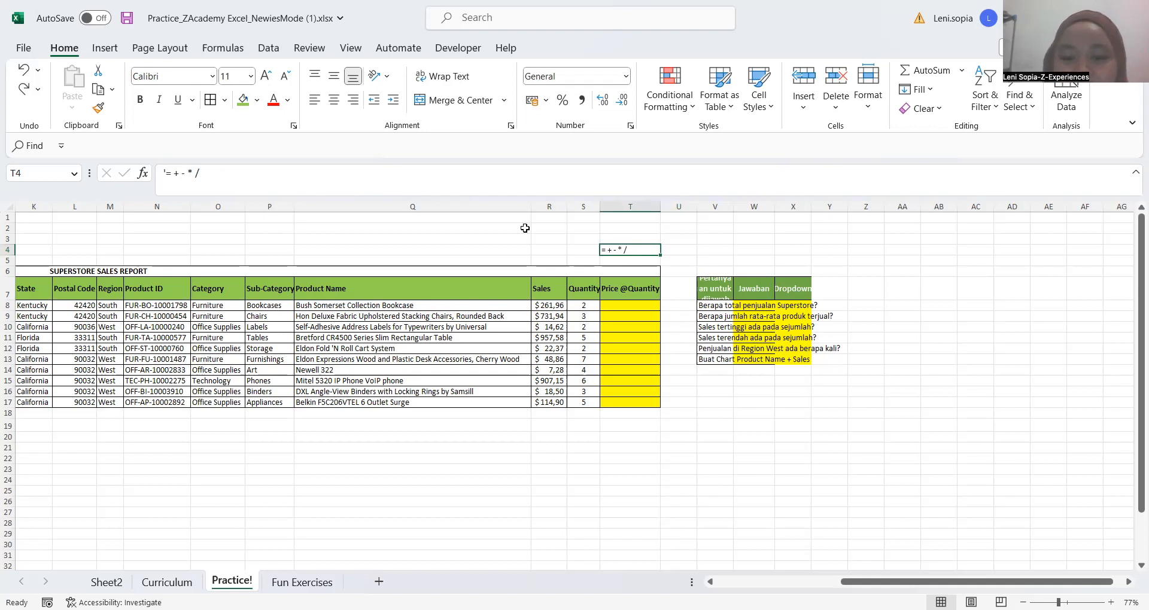
pyautogui.press('Return')
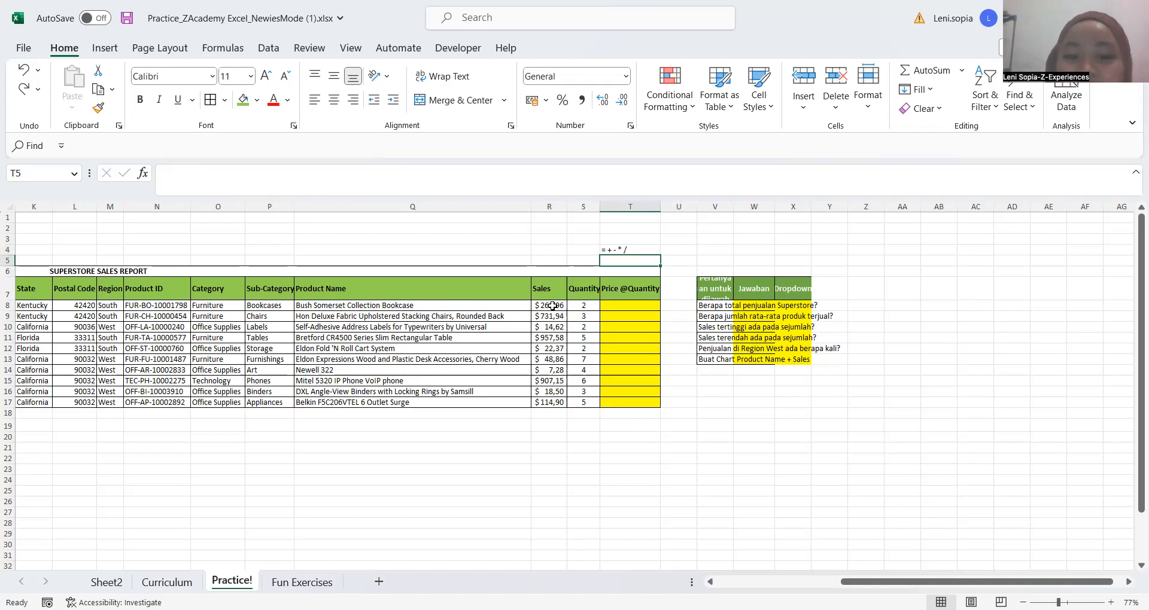
pyautogui.click(553, 306)
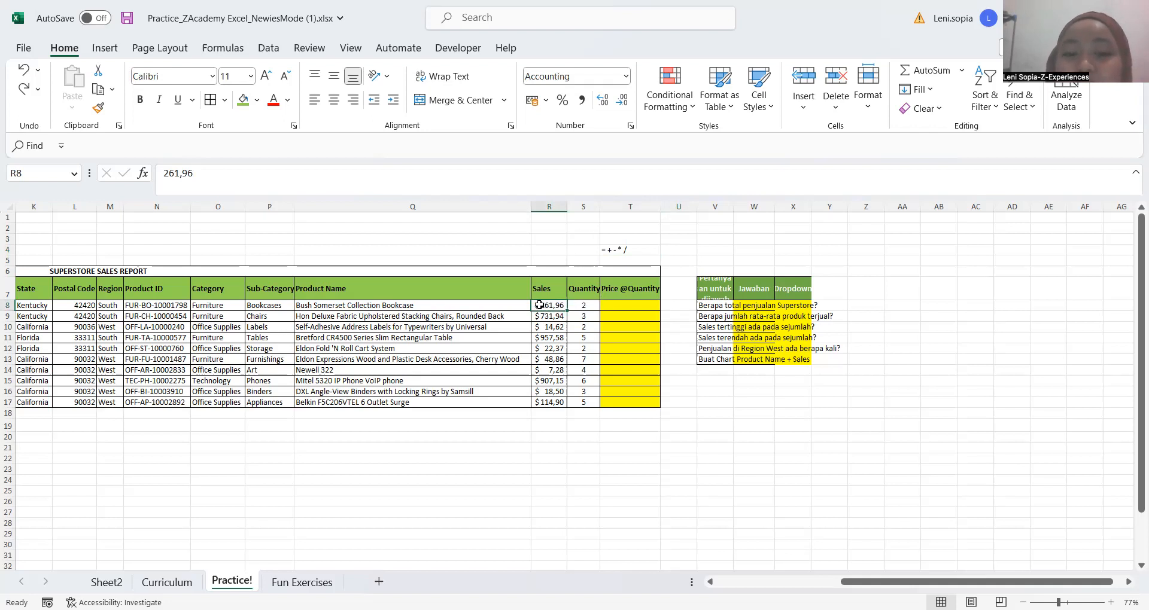
pyautogui.click(618, 303)
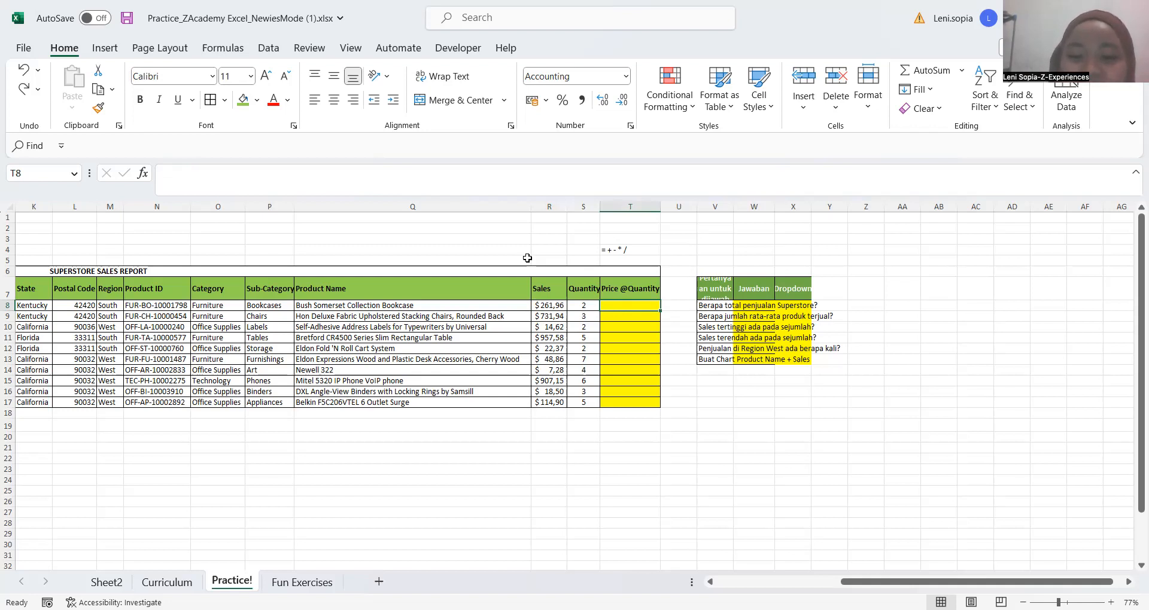
pyautogui.write('=')
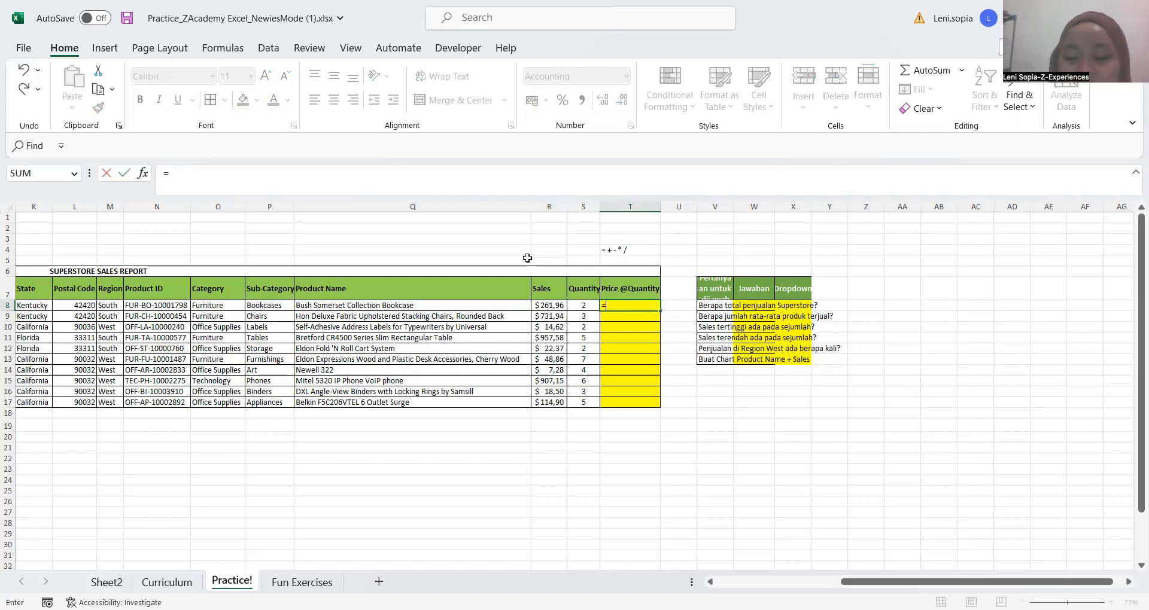
pyautogui.click(563, 310)
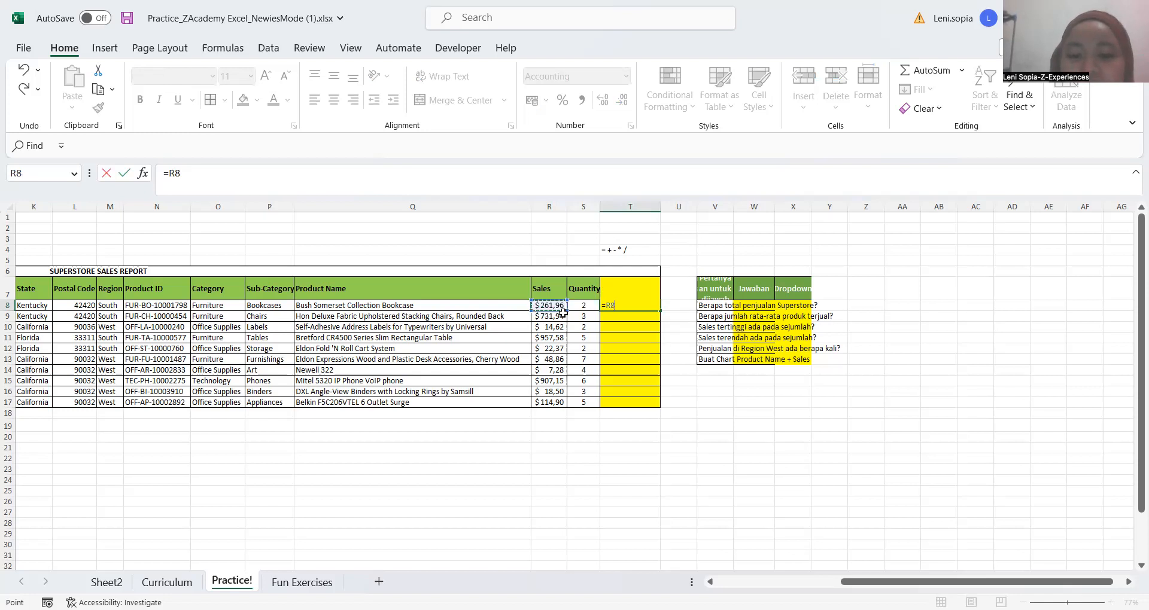
pyautogui.write('/')
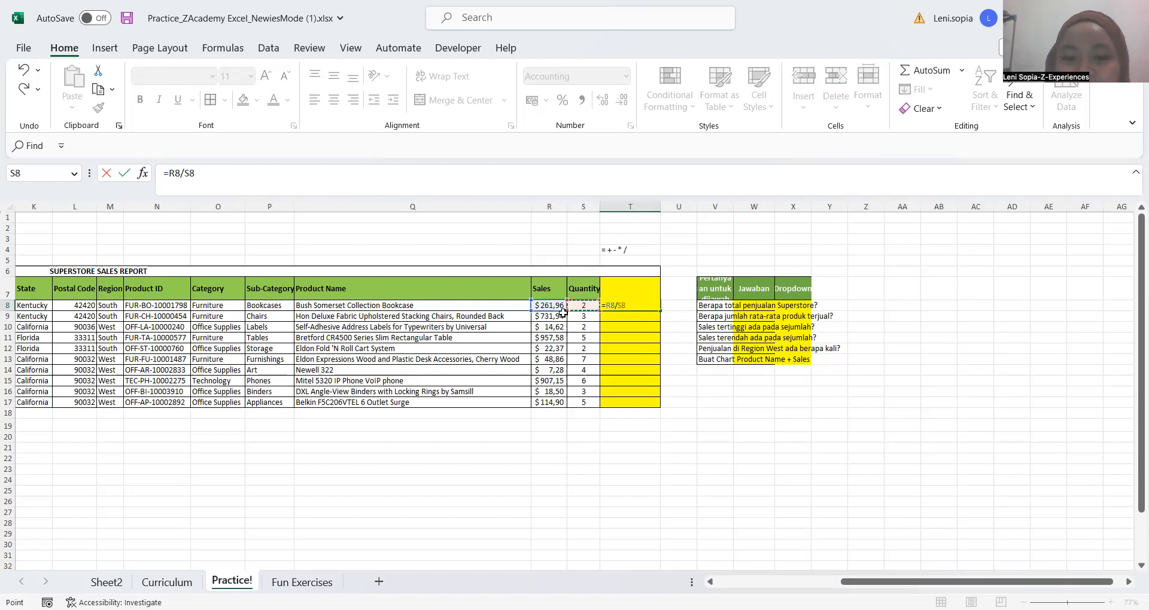
pyautogui.press('Return')
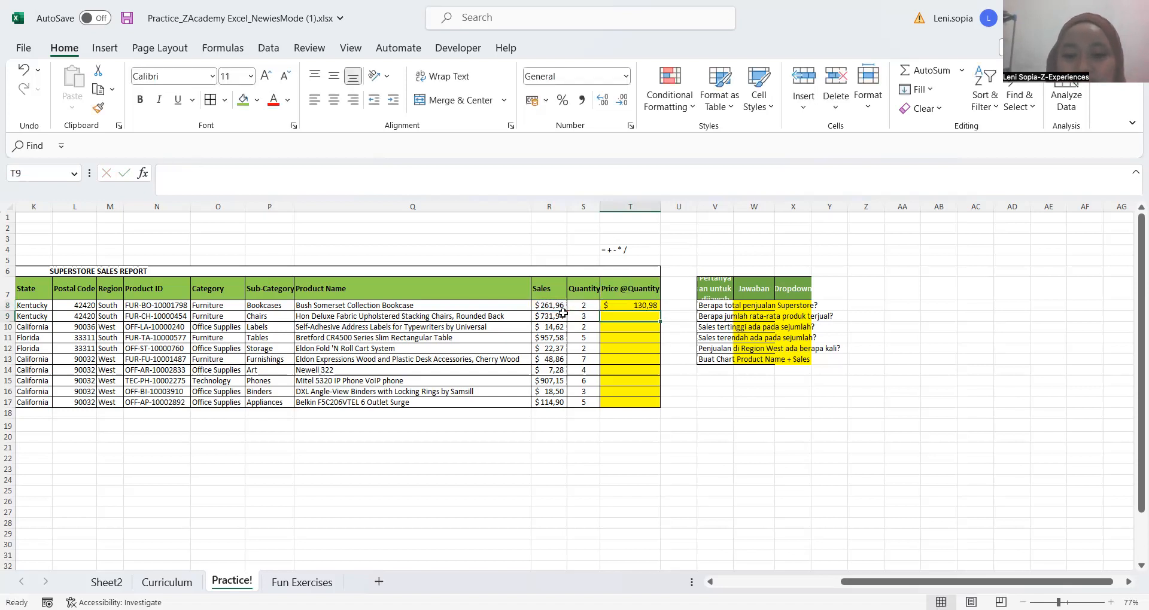
pyautogui.press('Up')
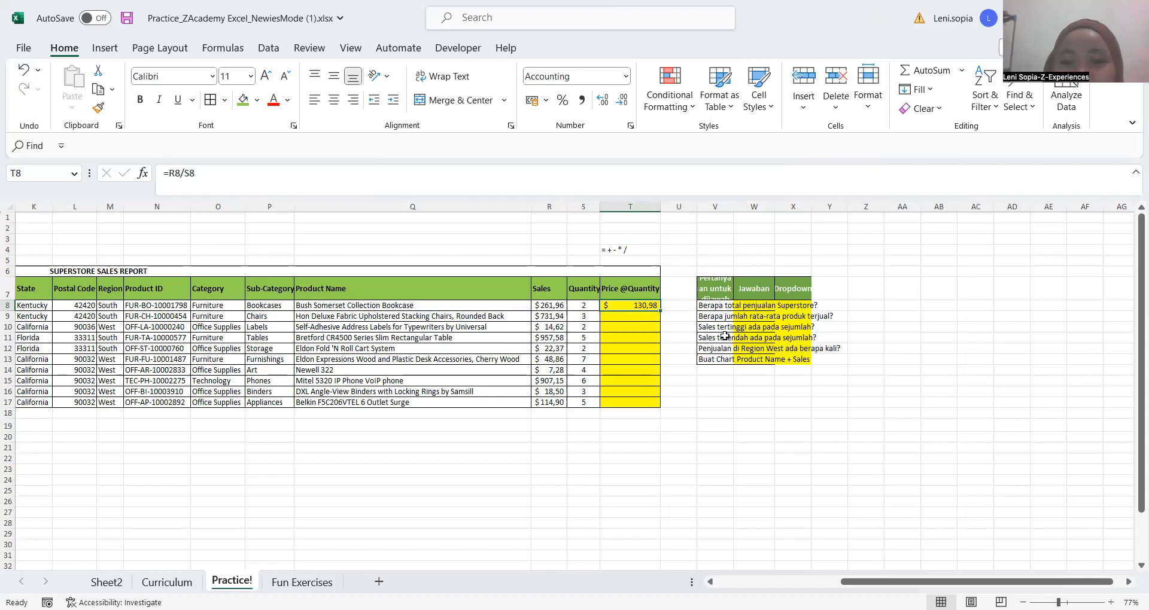
# Fill the division formula from T8 down through T17 with AutoFill and undo the fill
pyautogui.scroll(3, 698, 329)
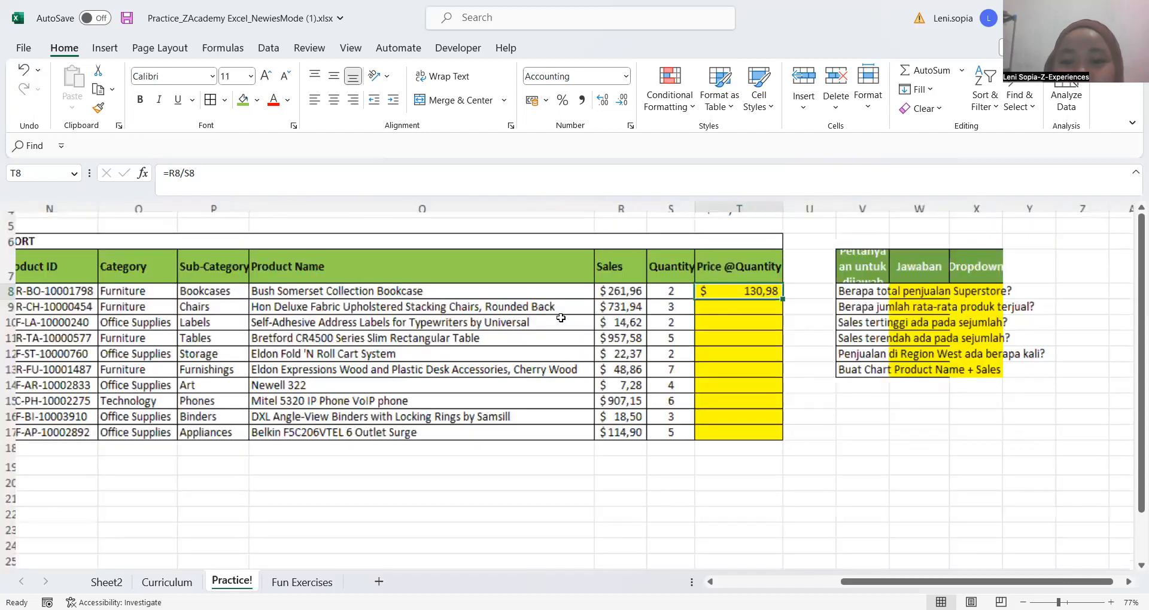
pyautogui.scroll(2, 561, 318)
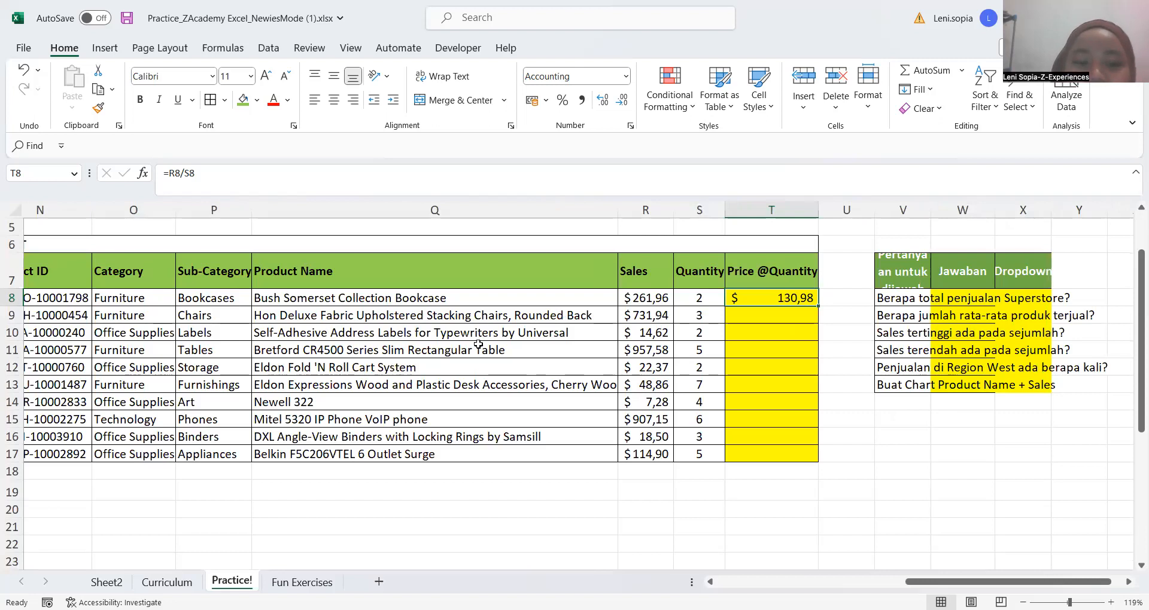
pyautogui.click(827, 318)
pyautogui.click(777, 318)
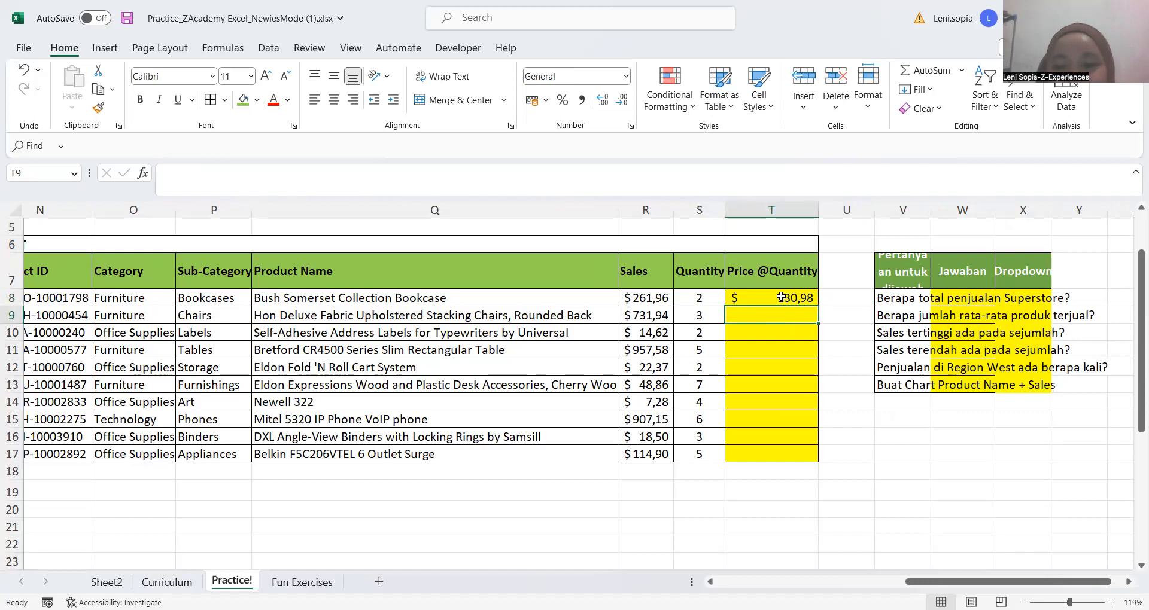
pyautogui.click(758, 304)
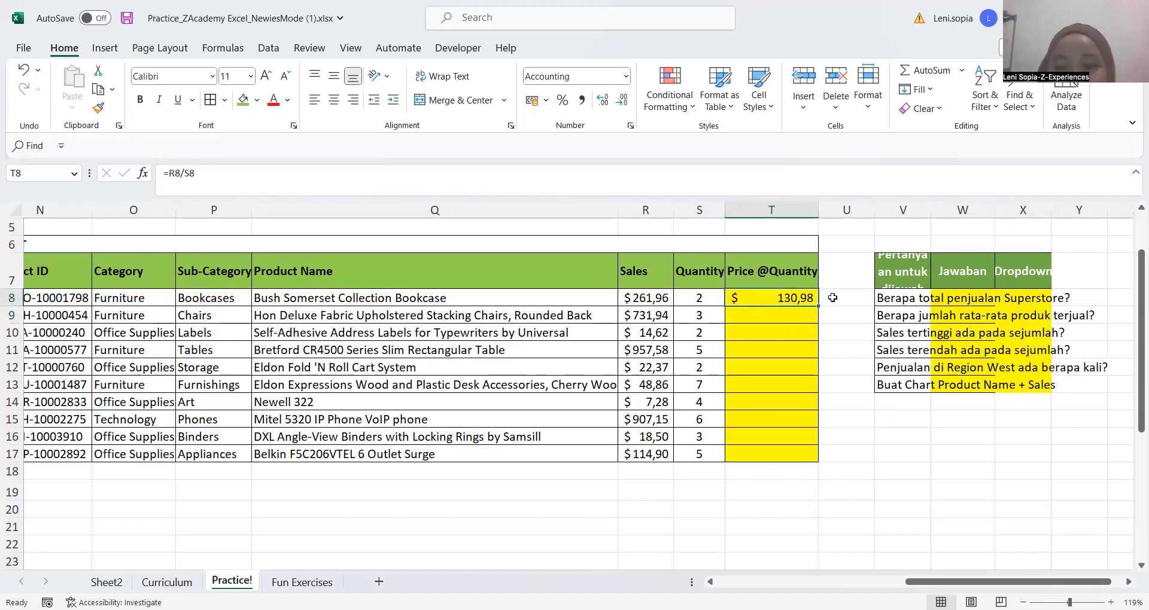
pyautogui.keyDown('ctrl'); pyautogui.scroll(3, 832, 297); pyautogui.keyUp('ctrl')
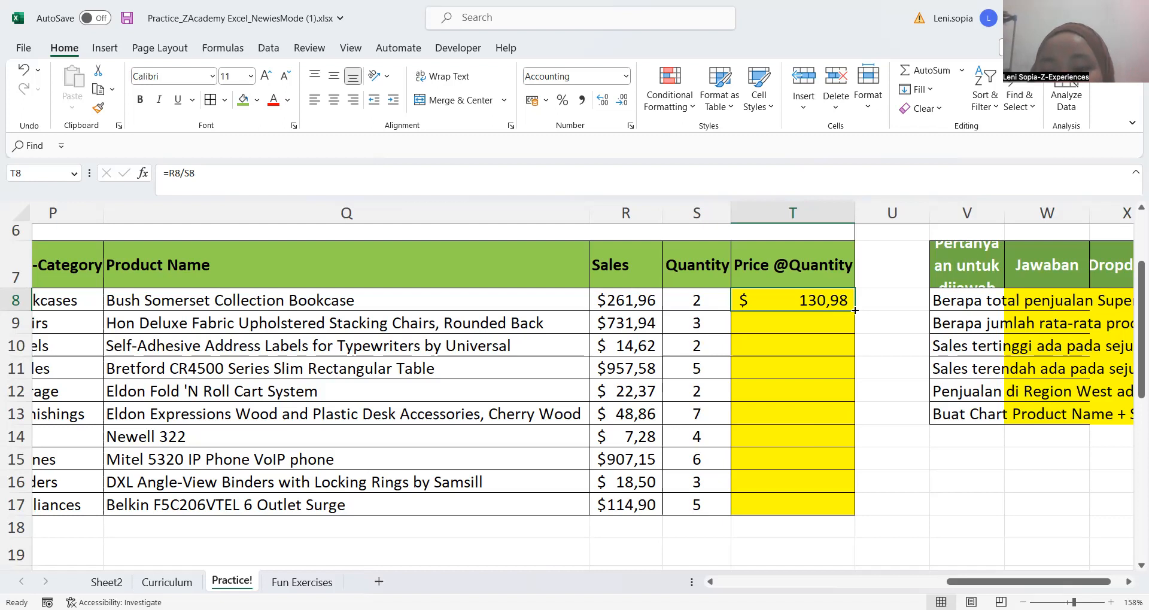
pyautogui.doubleClick(855, 310)
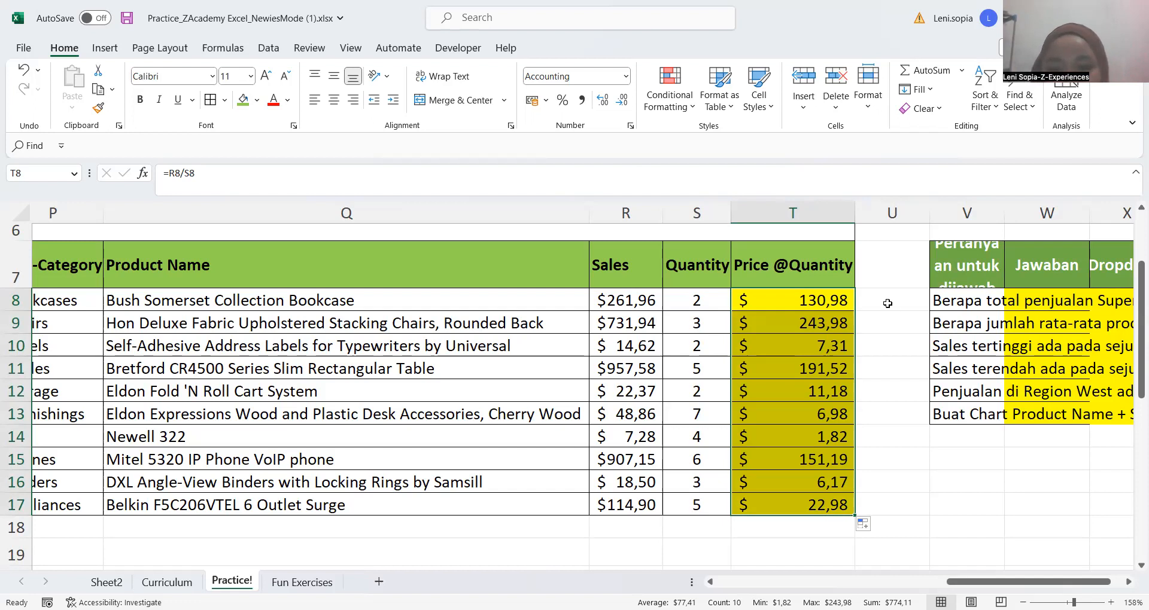
pyautogui.hotkey('ctrl', 'z')
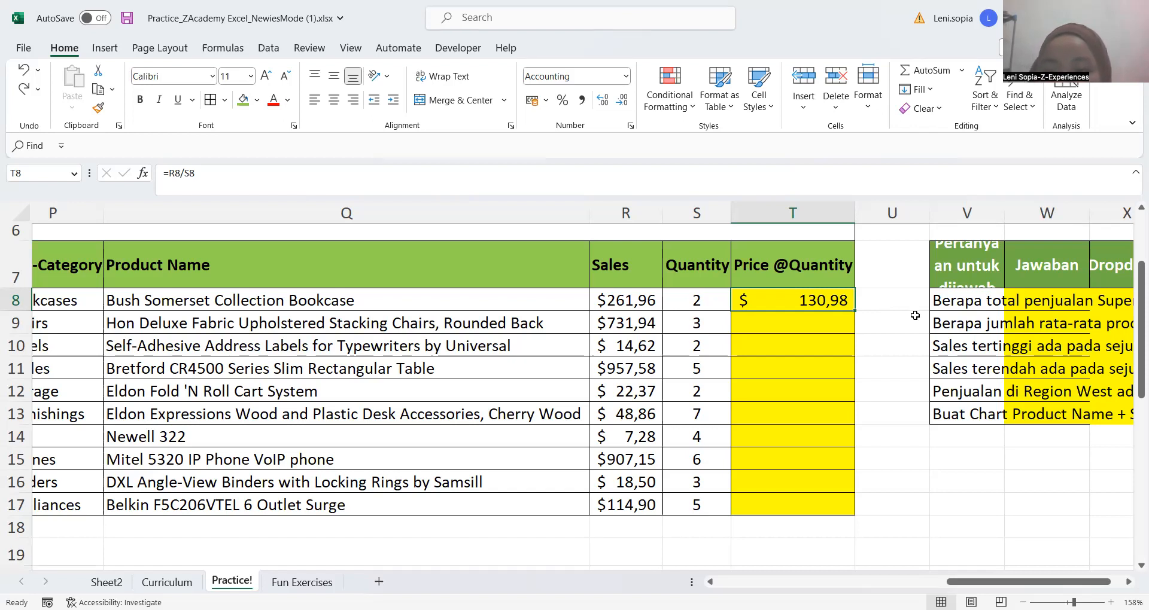
pyautogui.click(894, 301)
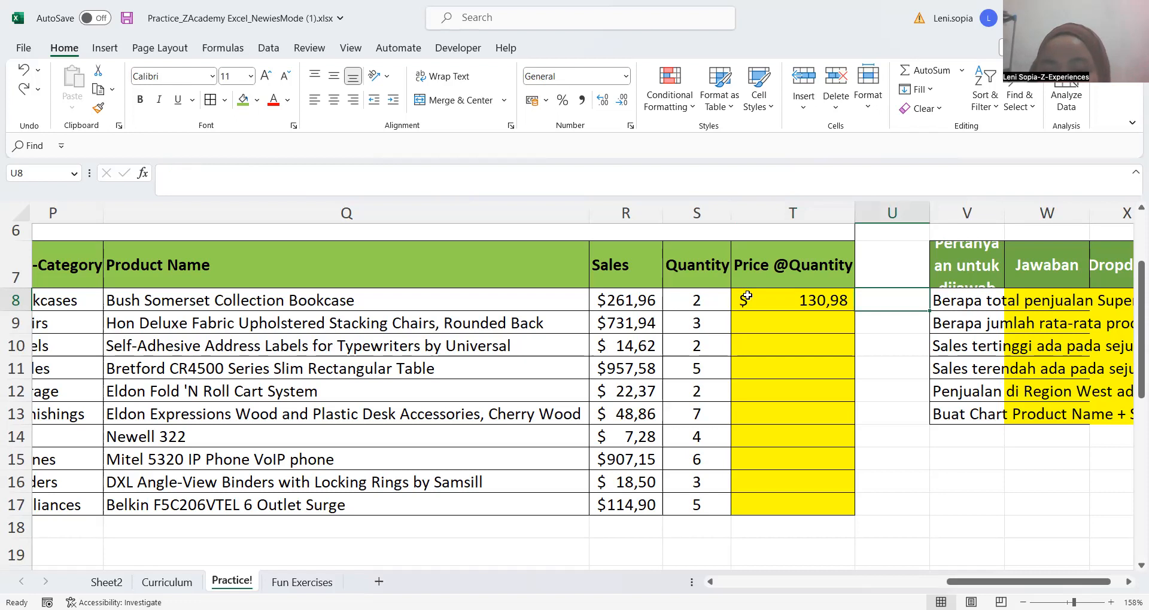
pyautogui.click(773, 293)
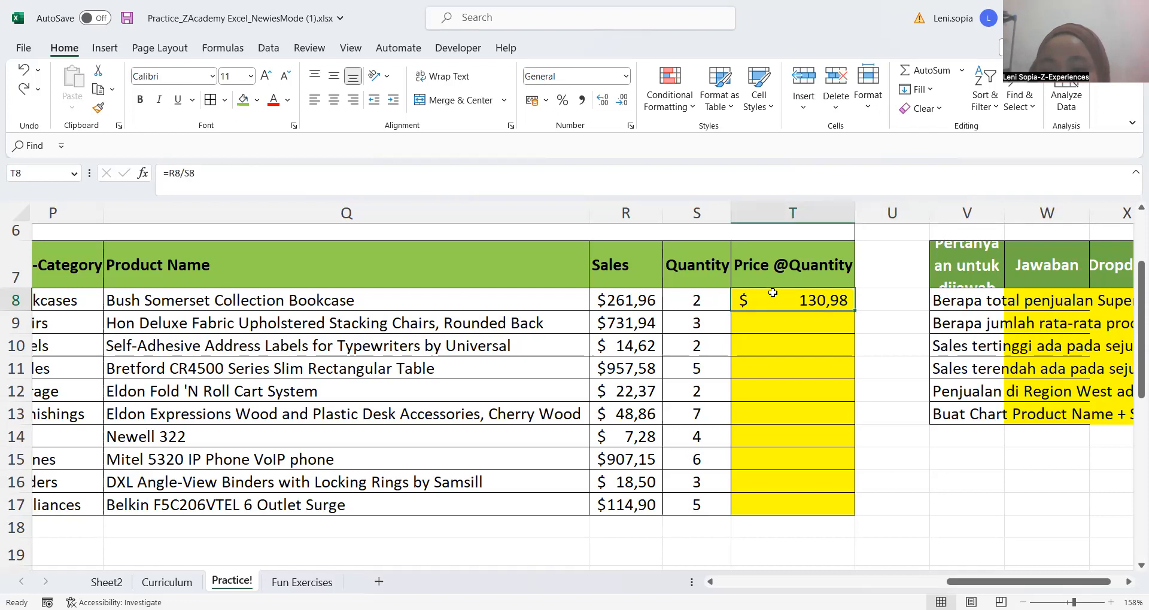
pyautogui.click(784, 326)
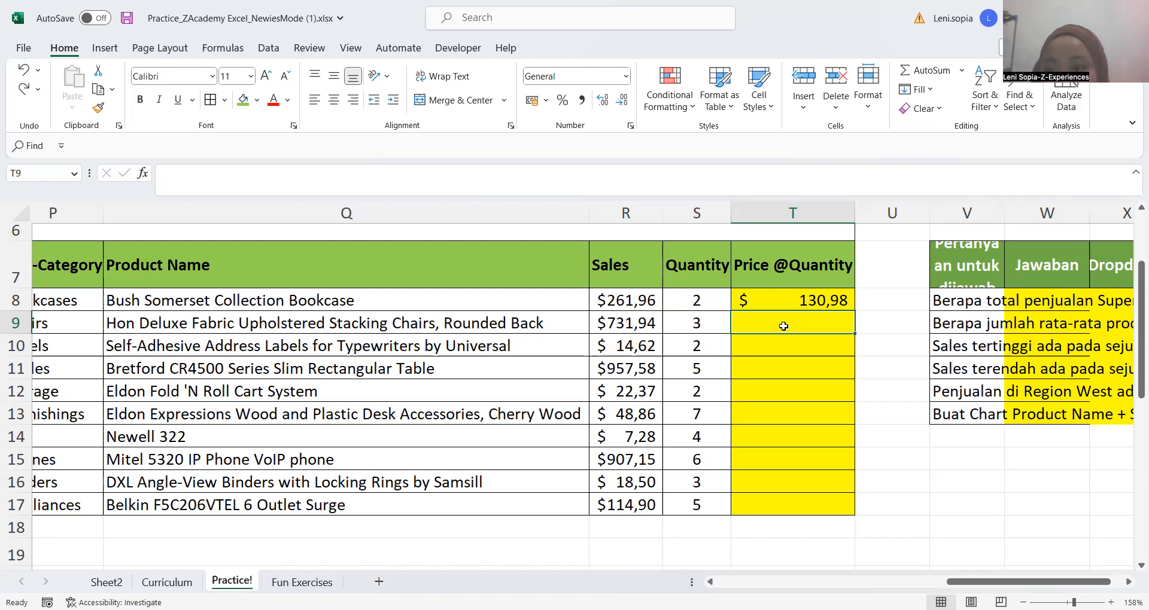
pyautogui.hotkey('alt', 'Tab')
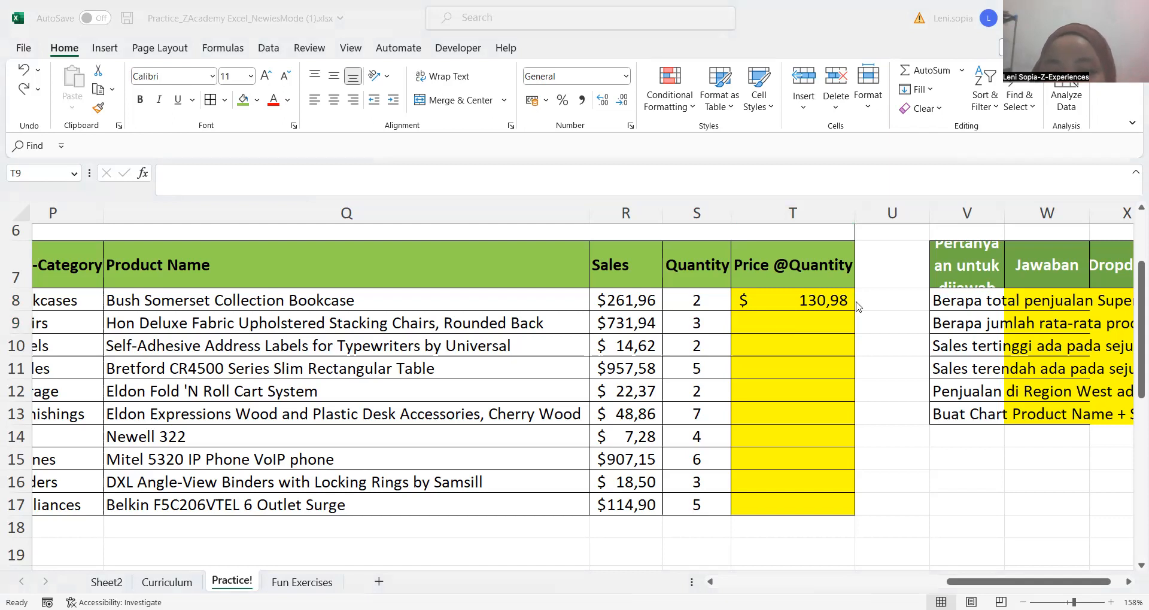
pyautogui.click(811, 297)
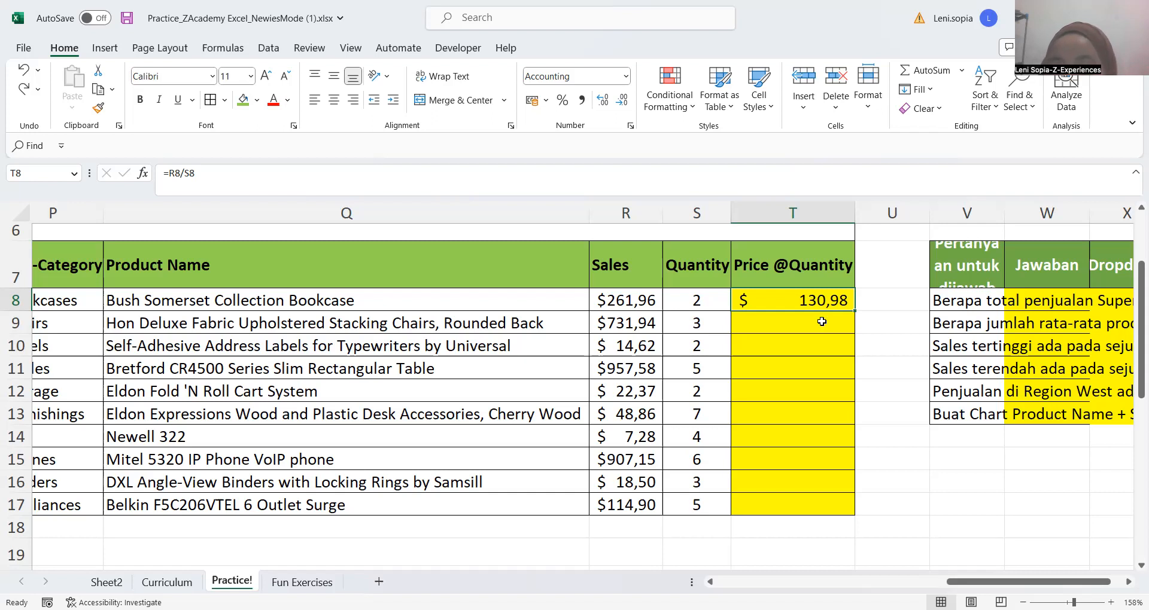
pyautogui.press('Down')
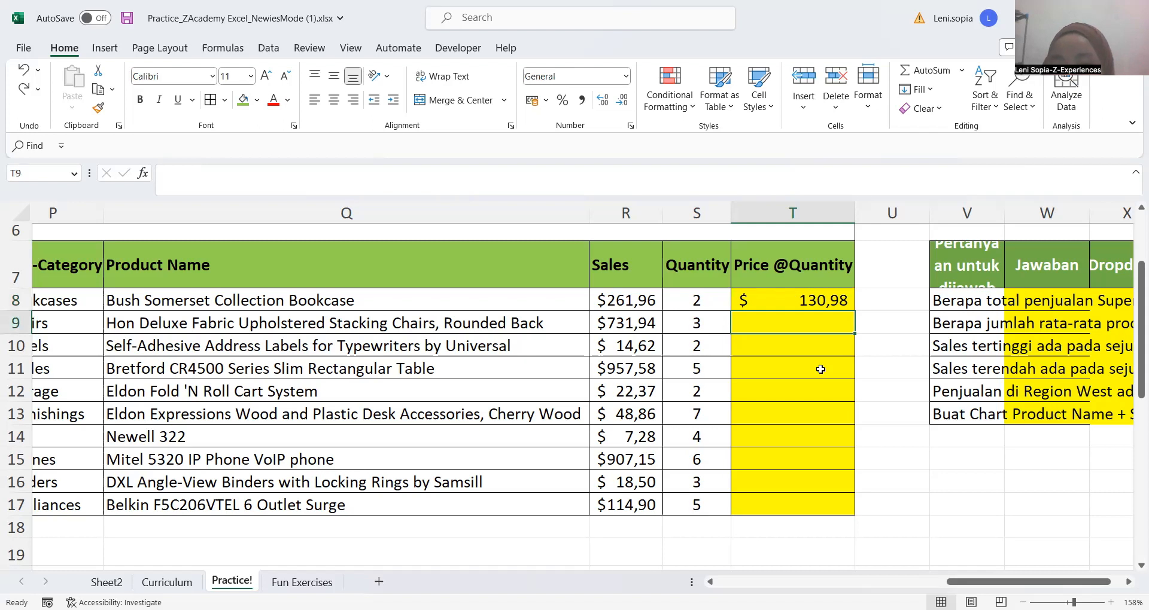
pyautogui.press('Down')
pyautogui.press('Down')
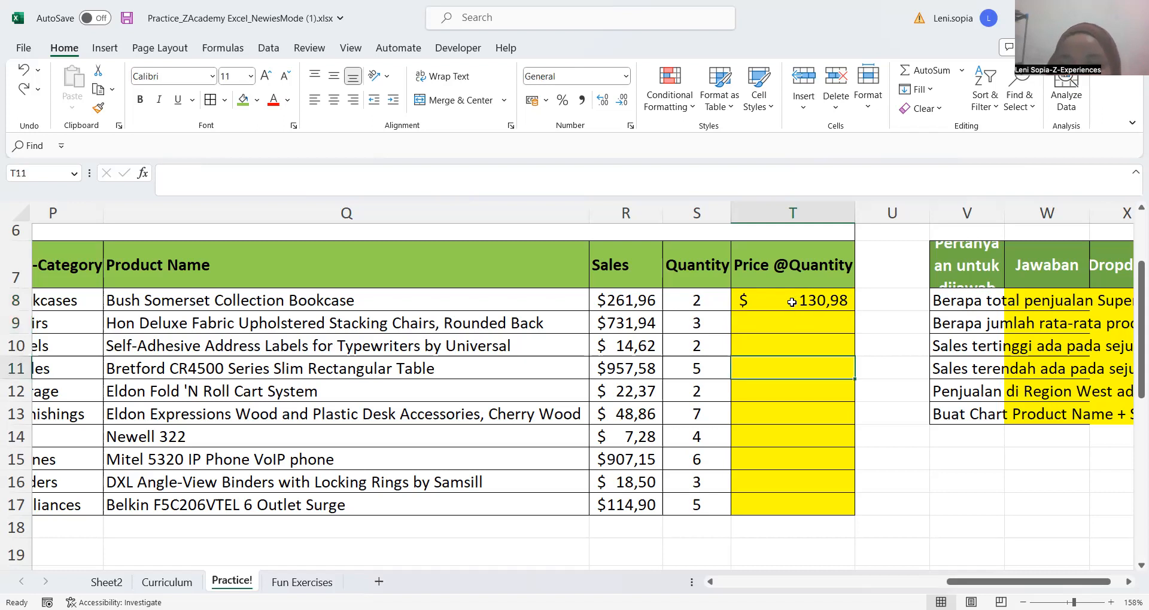
# Repeat the AutoFill of the T8 formula down to T17, undo it, and move to U8
pyautogui.click(792, 302)
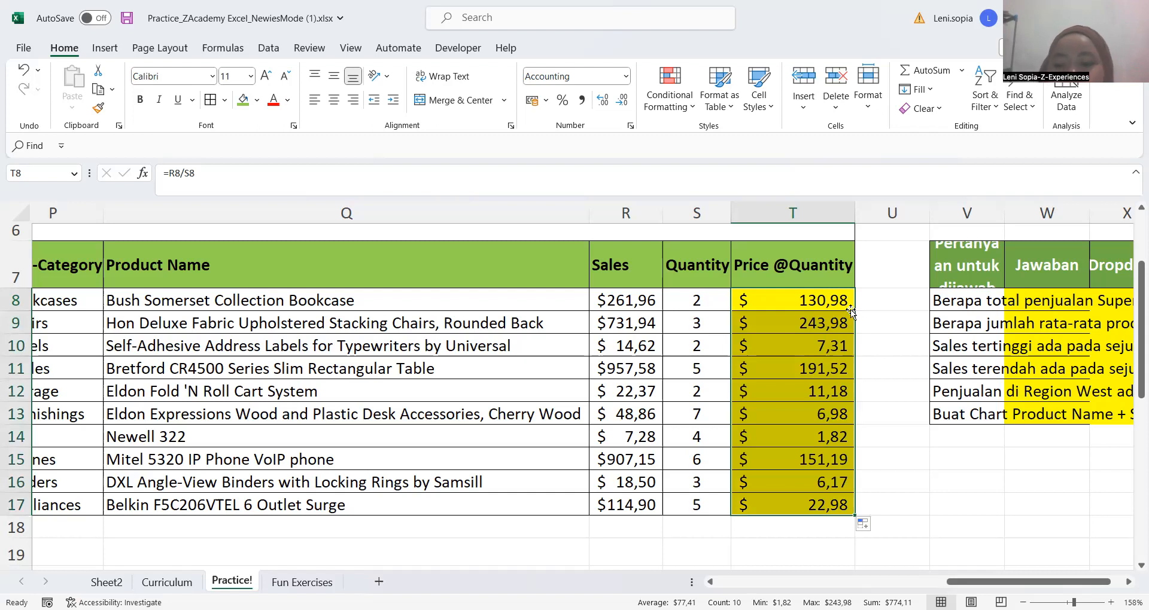
pyautogui.hotkey('ctrl', 'z')
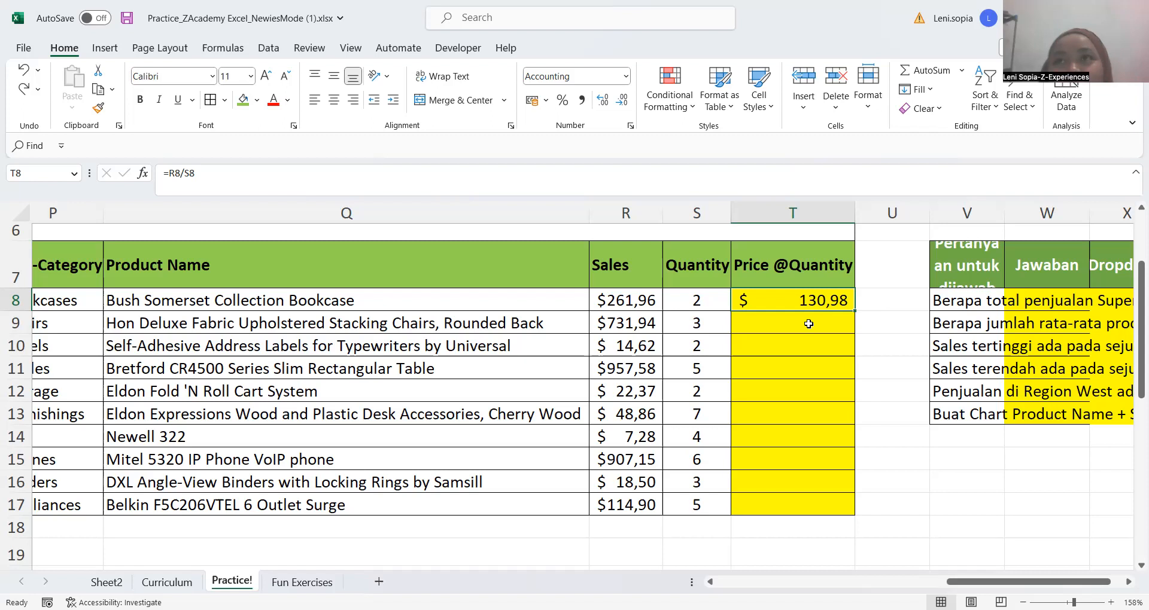
pyautogui.press('Right')
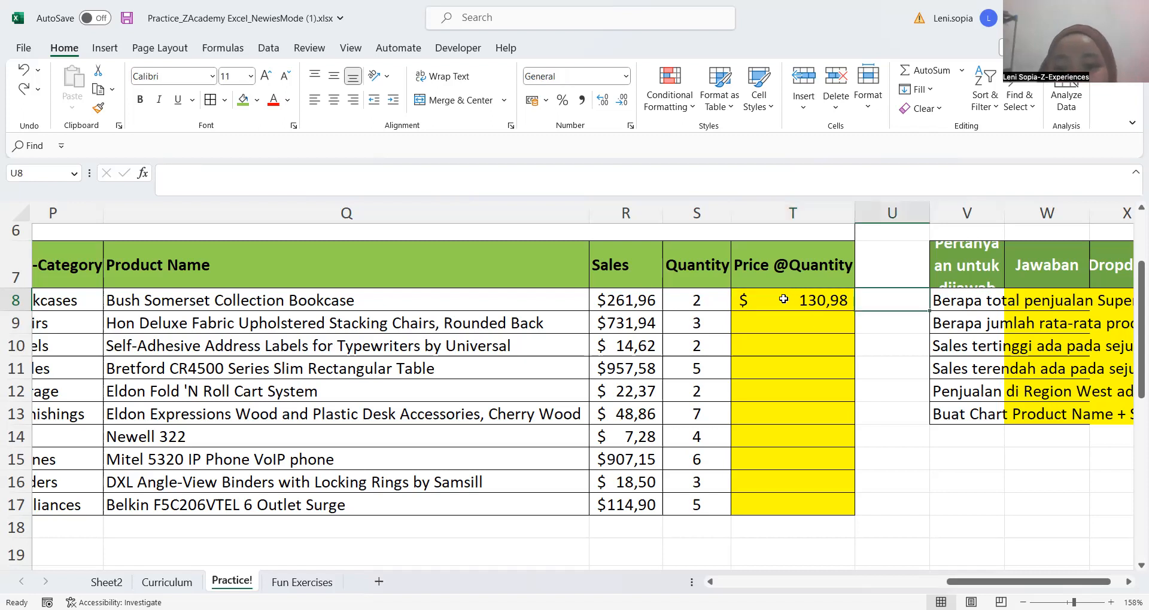
pyautogui.keyDown('ctrl'); pyautogui.scroll(-4, 787, 299); pyautogui.keyUp('ctrl')
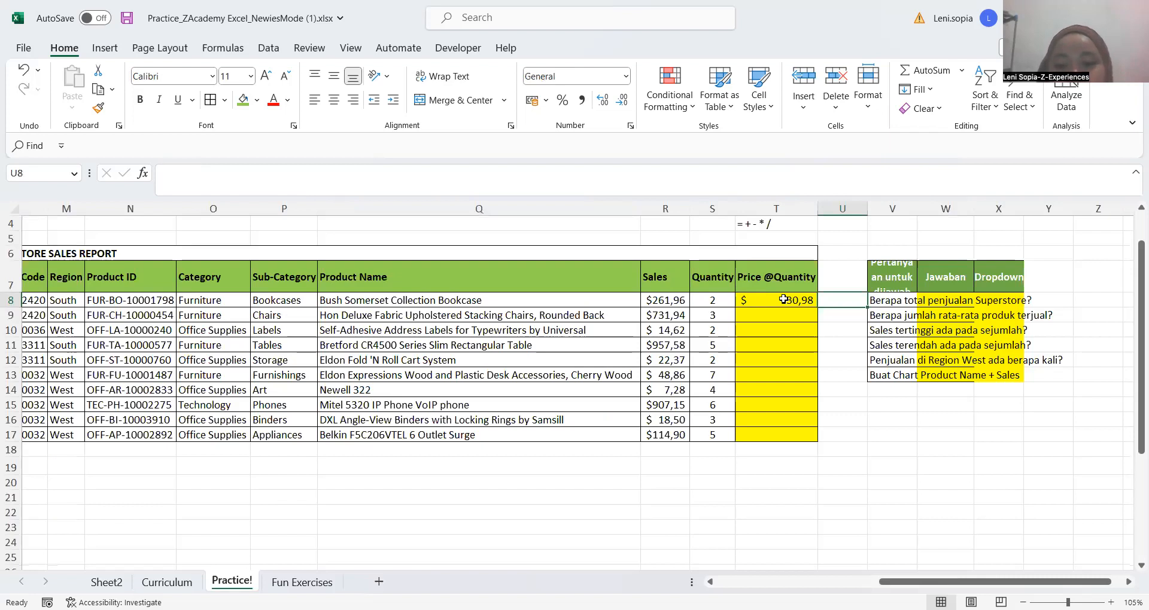
pyautogui.click(783, 300)
pyautogui.hotkey('ctrl', 'c')
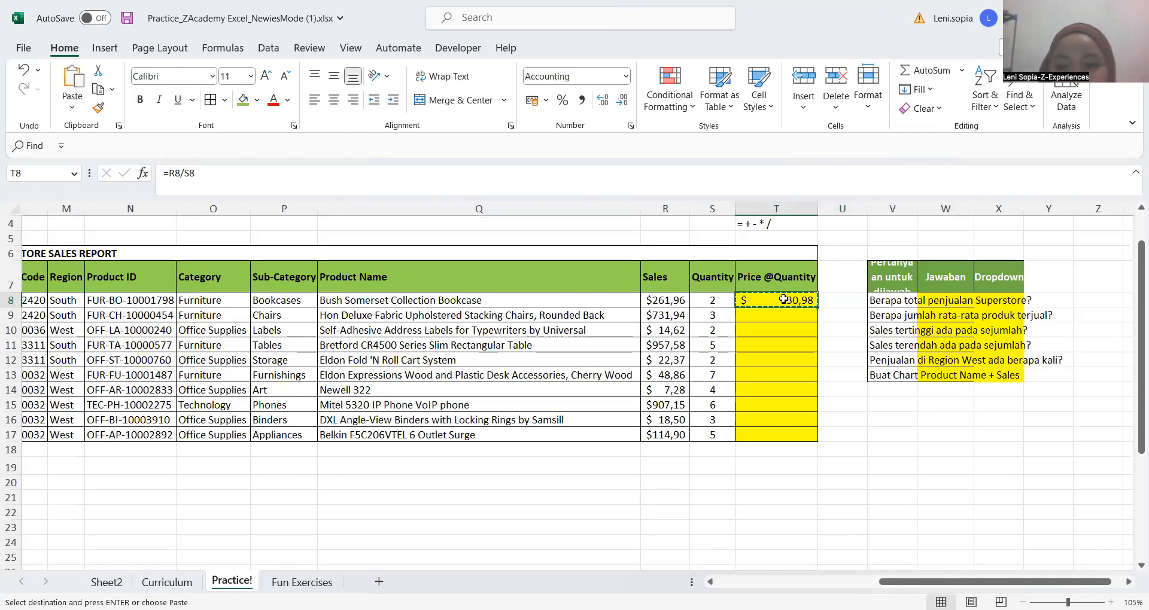
pyautogui.hotkey('shift', 'Down')
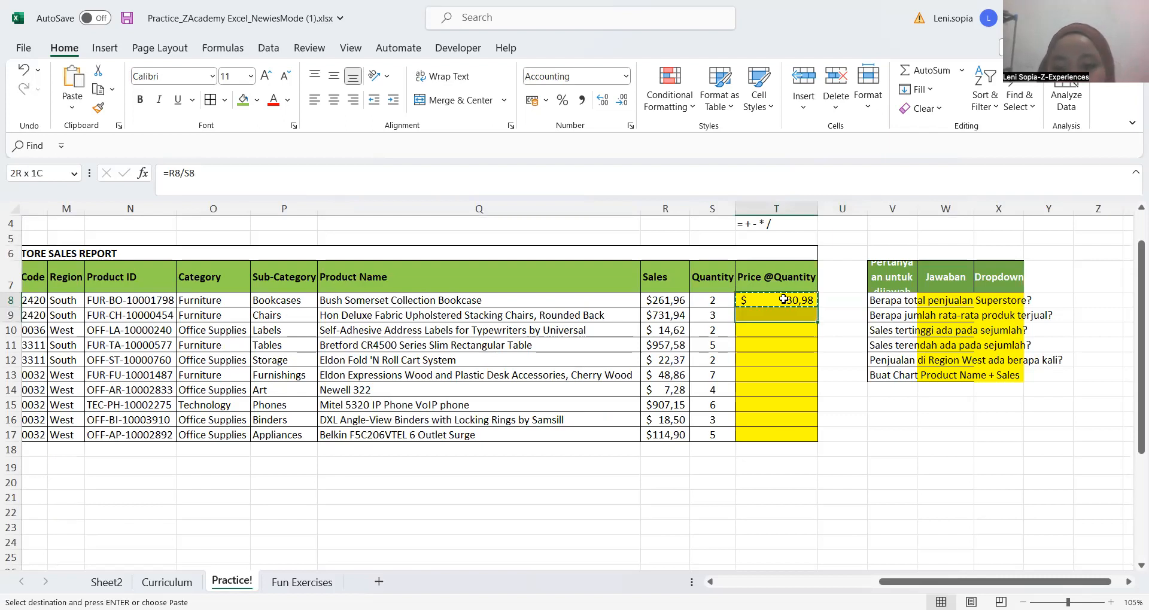
pyautogui.hotkey('shift', 'Down')
pyautogui.hotkey('shift', 'Down')
pyautogui.hotkey('shift', 'Down')
pyautogui.hotkey('shift', 'Down')
pyautogui.hotkey('shift', 'Down')
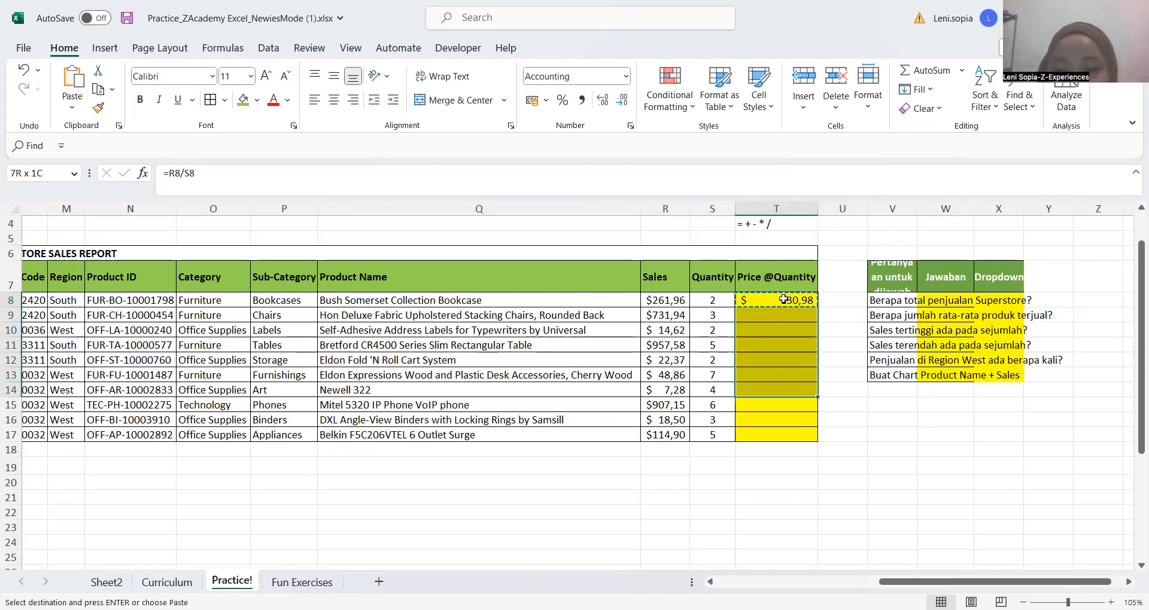
pyautogui.hotkey('shift', 'Down')
pyautogui.hotkey('shift', 'Down')
pyautogui.hotkey('shift', 'Down')
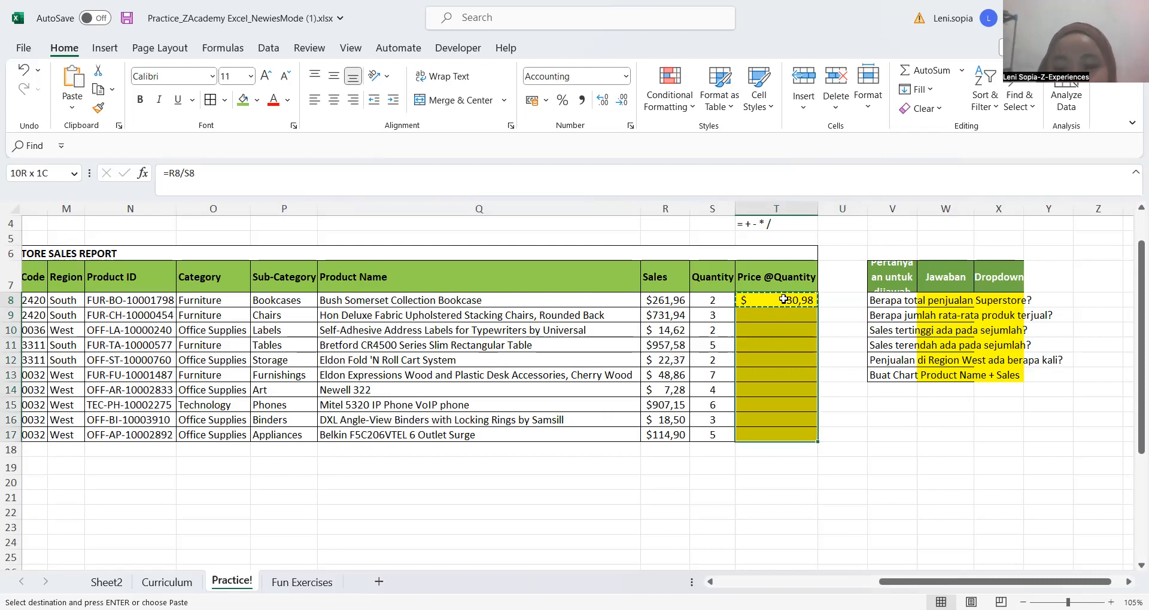
pyautogui.hotkey('shift', 'Down')
pyautogui.hotkey('shift', 'Up')
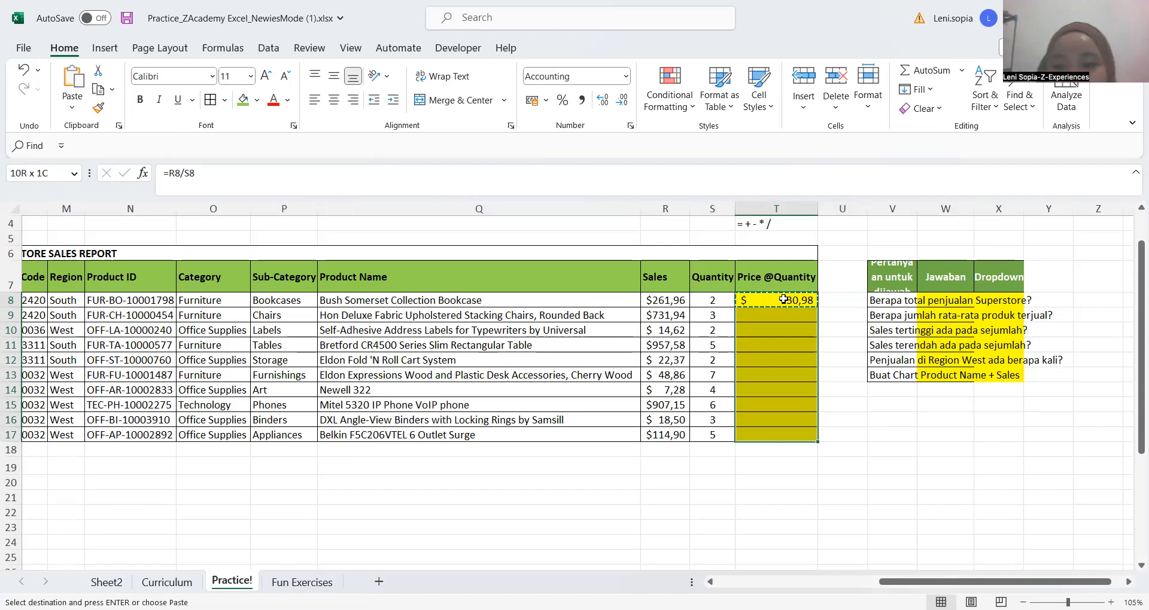
pyautogui.hotkey('ctrl', 'v')
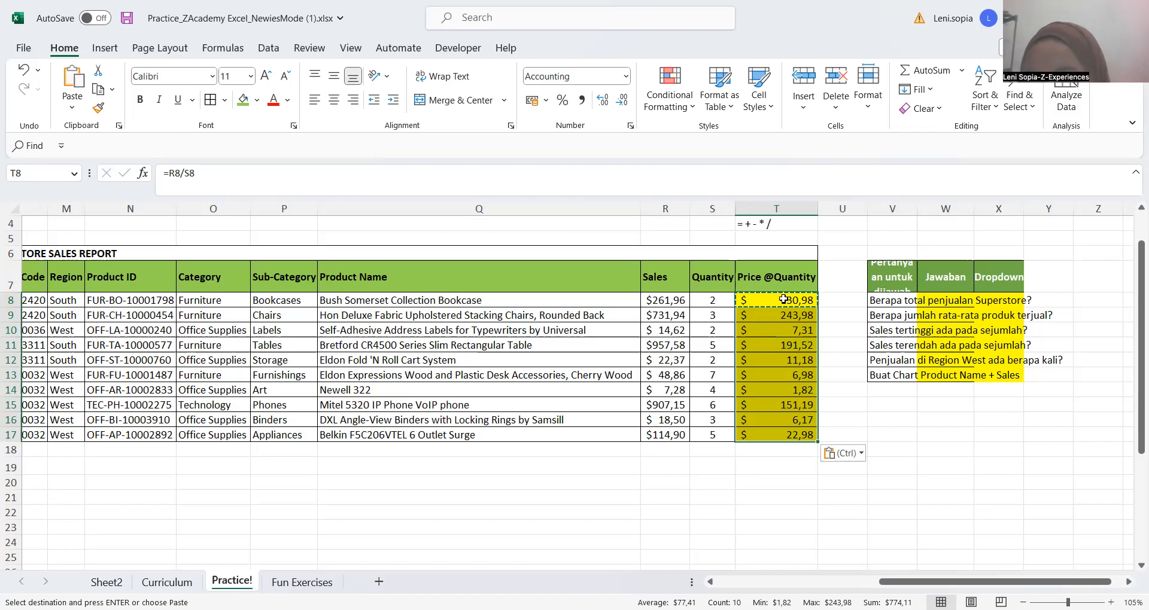
pyautogui.hotkey('alt', 'Tab')
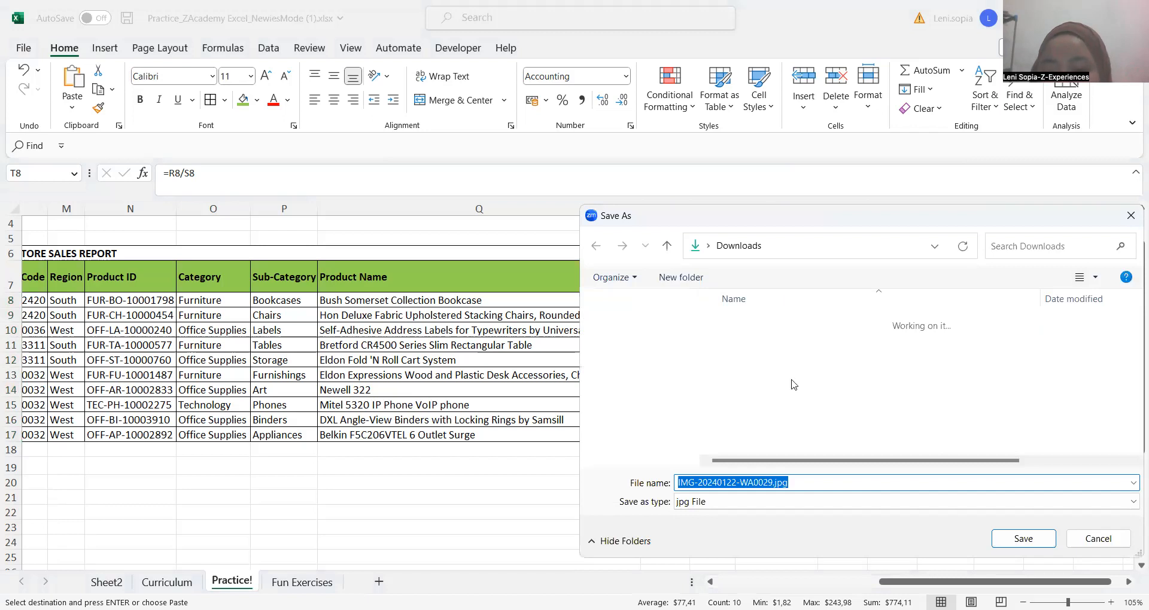
pyautogui.press('Escape')
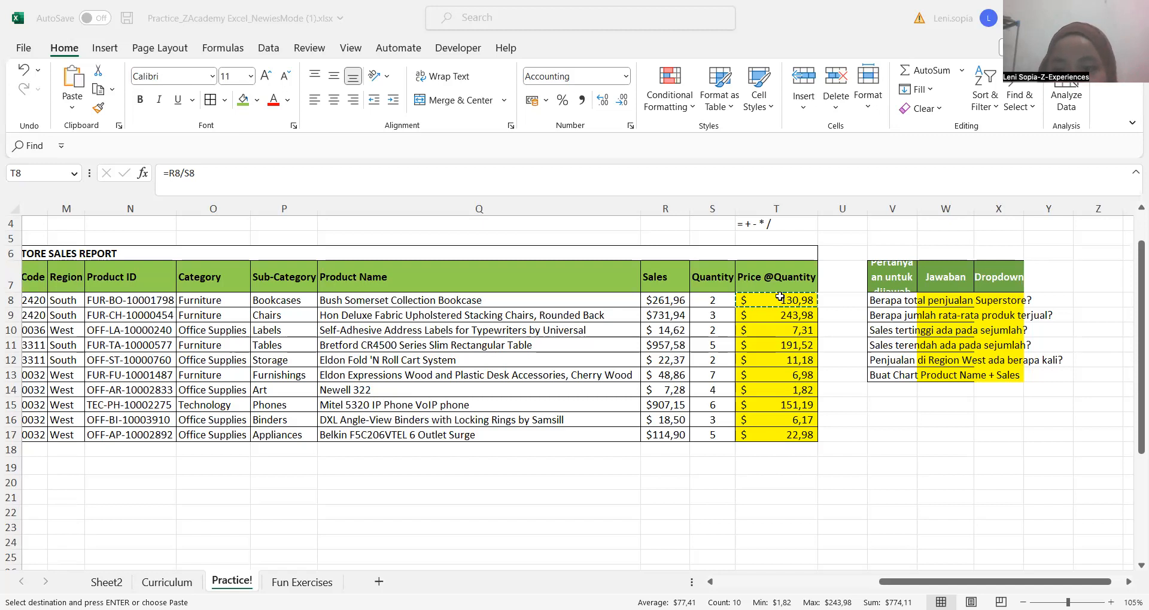
# Paste the copied T8 formula over T8 through T17 once more and select the first Sales value in R8
pyautogui.hotkey('ctrl', 'shift', 'Down')
pyautogui.hotkey('ctrl', 'v')
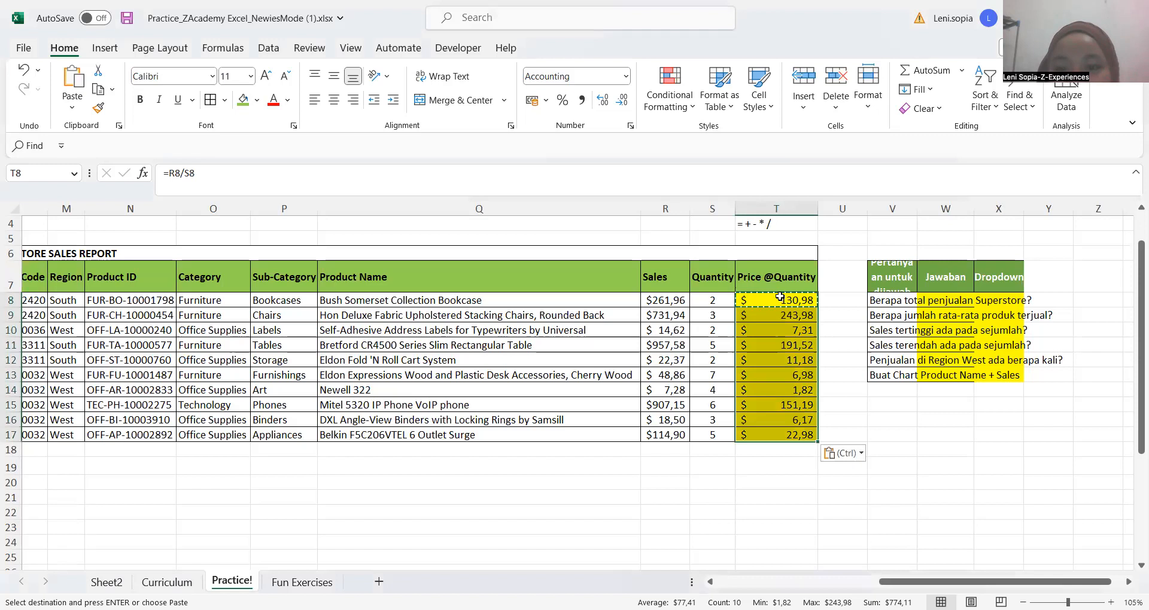
pyautogui.click(780, 297)
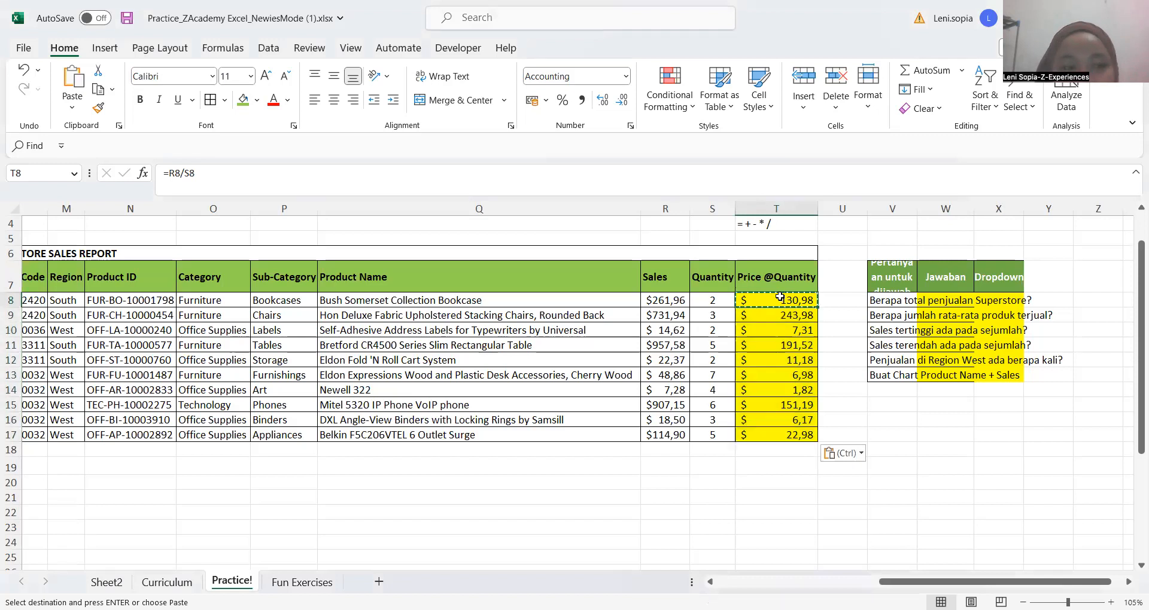
pyautogui.click(649, 299)
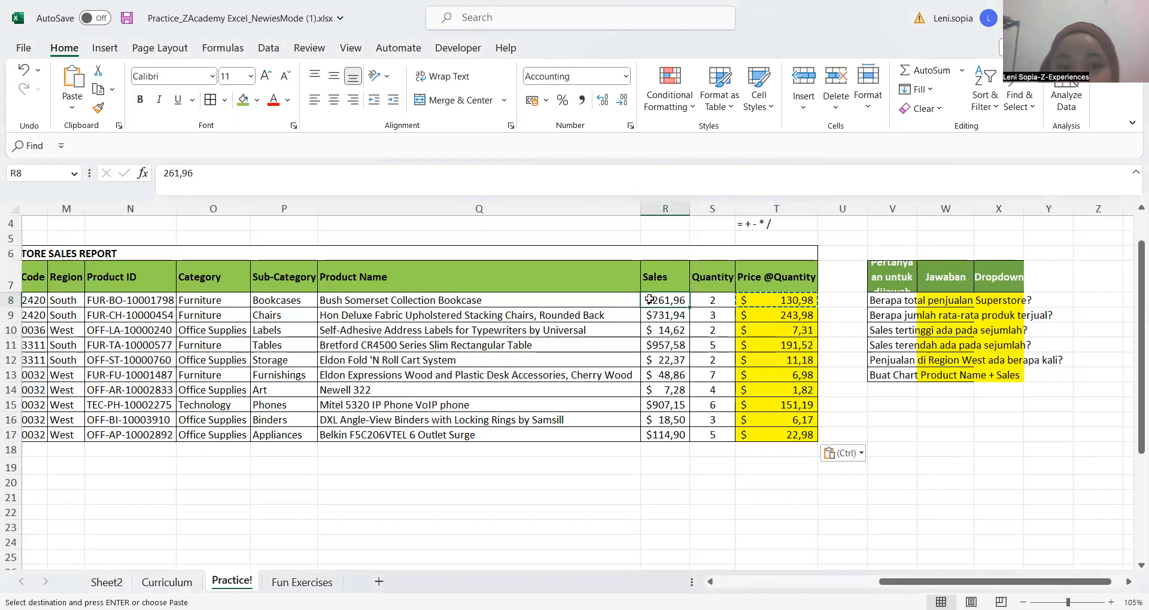
pyautogui.click(775, 299)
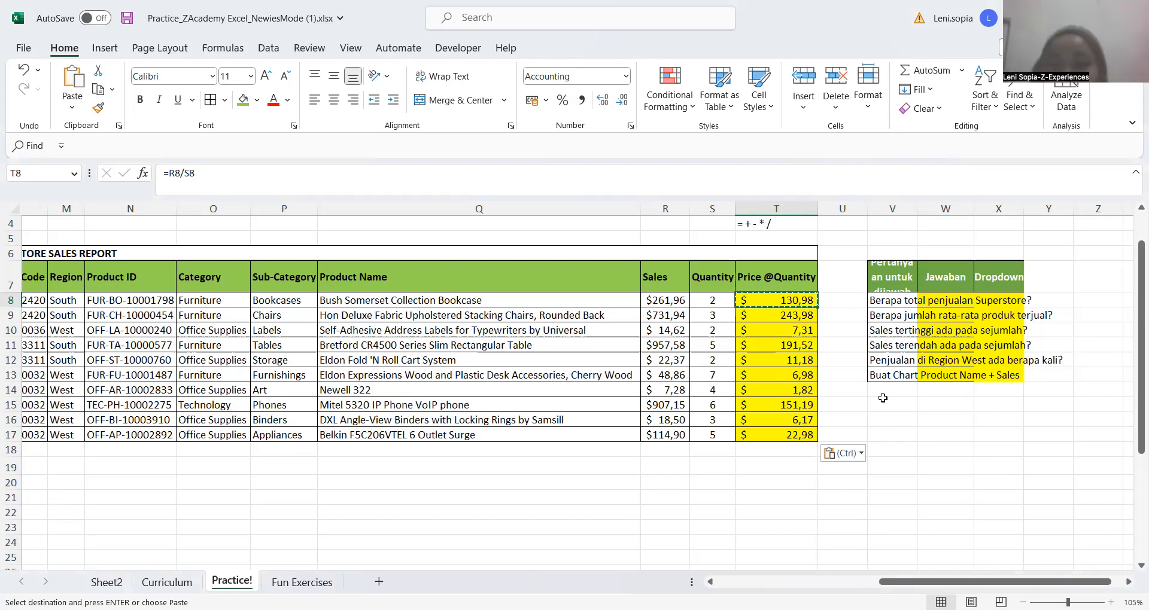
pyautogui.click(838, 299)
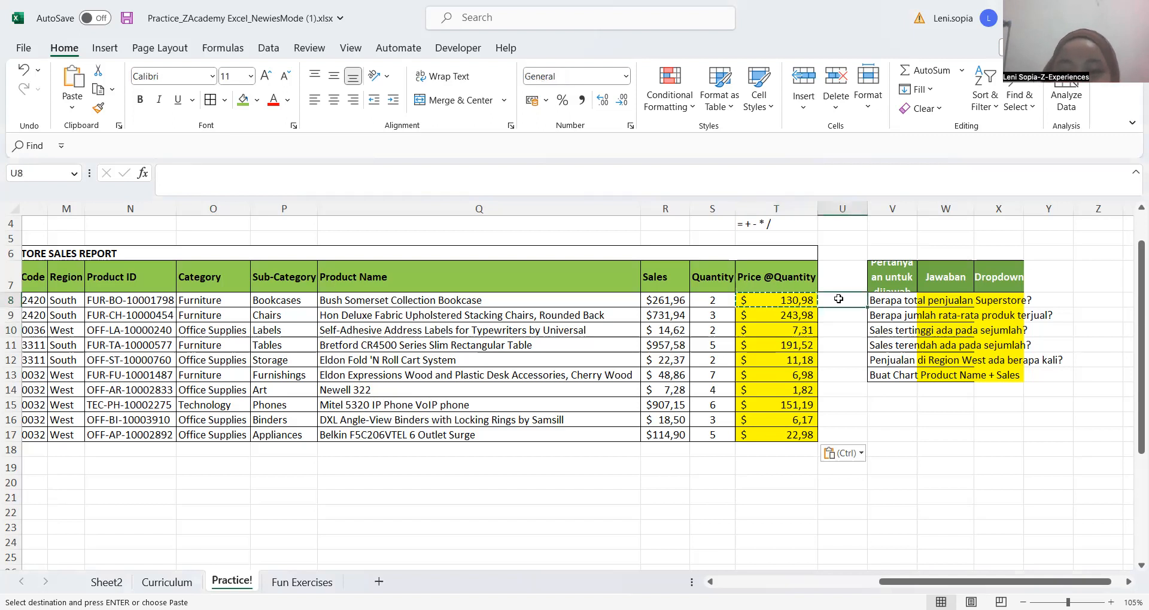
pyautogui.press('Left')
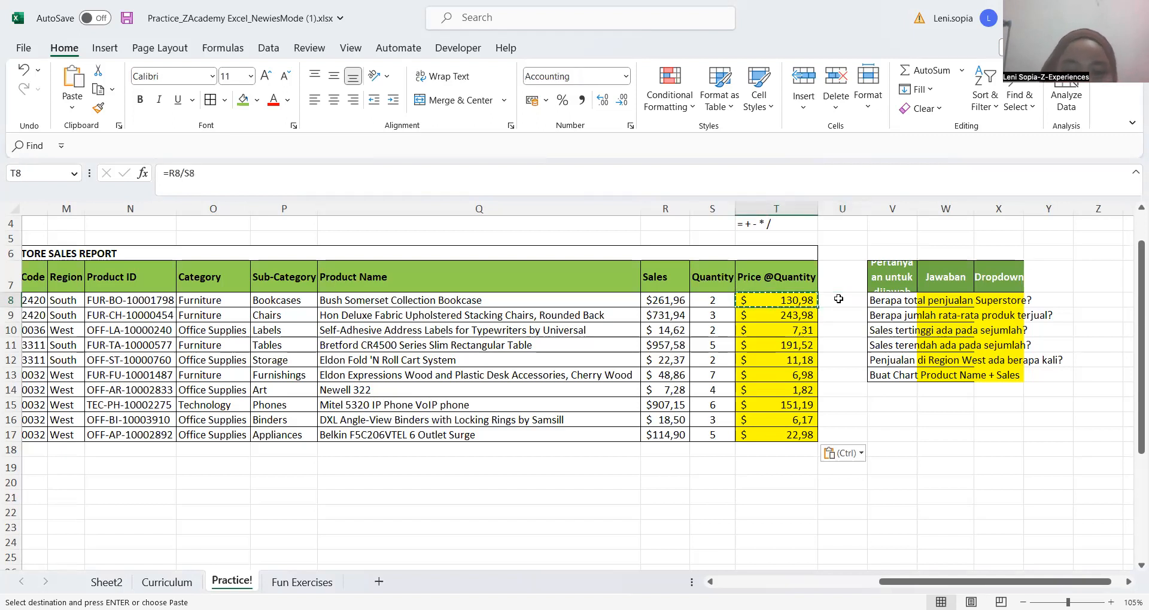
pyautogui.hotkey('ctrl', 'c')
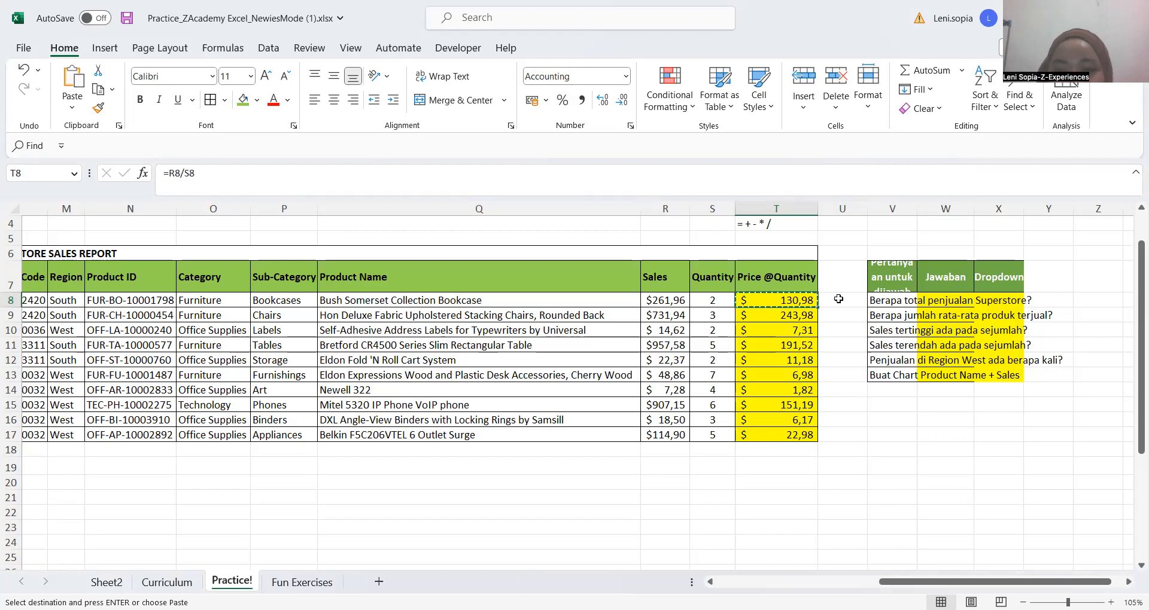
pyautogui.hotkey('ctrl', 'shift', 'Down')
pyautogui.hotkey('ctrl', 'v')
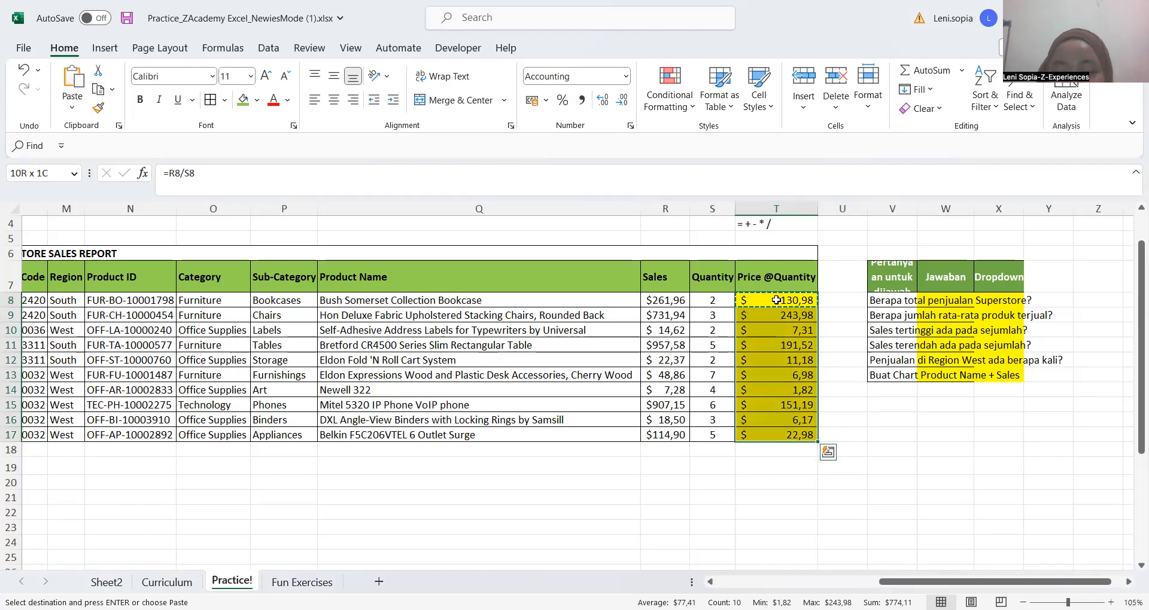
# Reselect T8 through T17, extending and shrinking the range by single rows, and paste the copied formula again
pyautogui.click(776, 300)
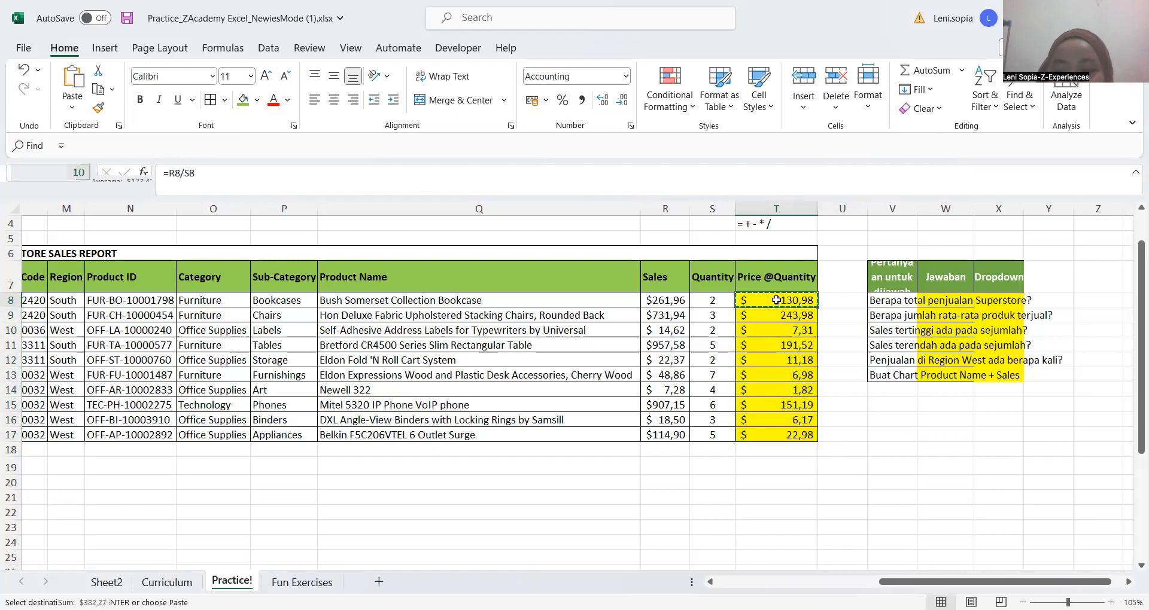
pyautogui.hotkey('ctrl', 'shift', 'Down')
pyautogui.hotkey('shift', 'Down')
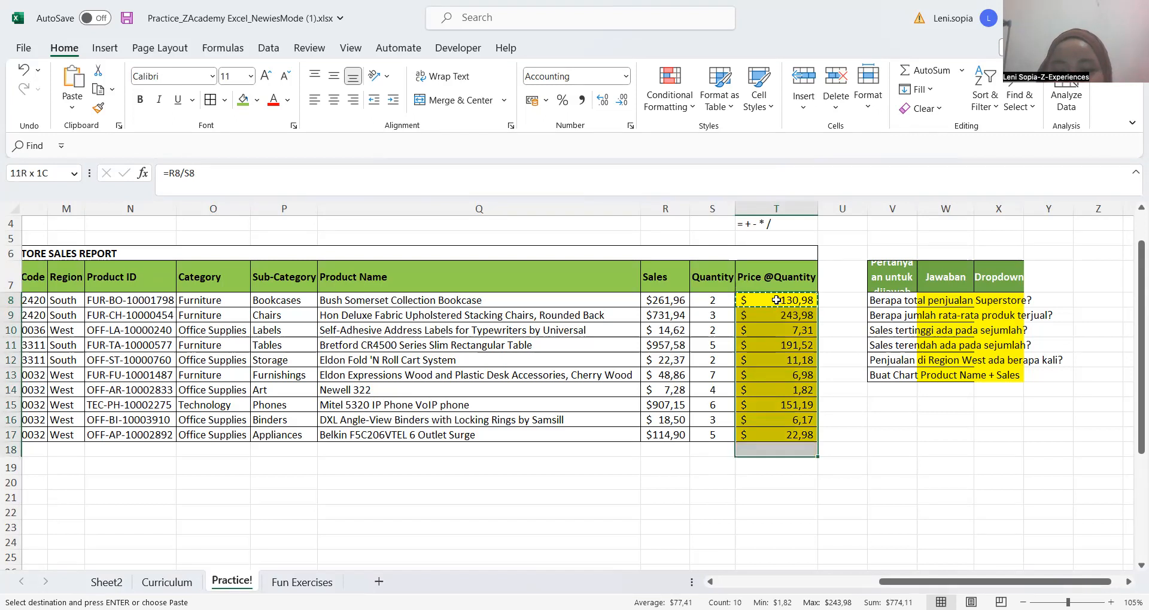
pyautogui.hotkey('shift', 'Up')
pyautogui.hotkey('shift', 'Up')
pyautogui.hotkey('shift', 'Down')
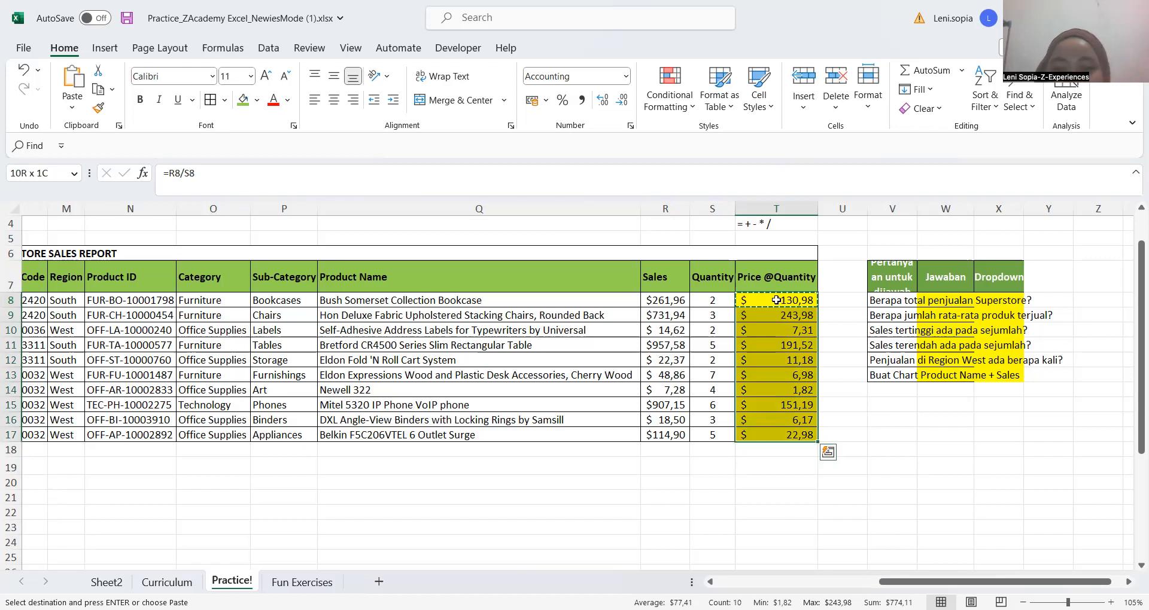
pyautogui.hotkey('ctrl', 'v')
pyautogui.moveTo(776, 315); pyautogui.dragTo(775, 362)
pyautogui.moveTo(772, 446); pyautogui.dragTo(772, 448)
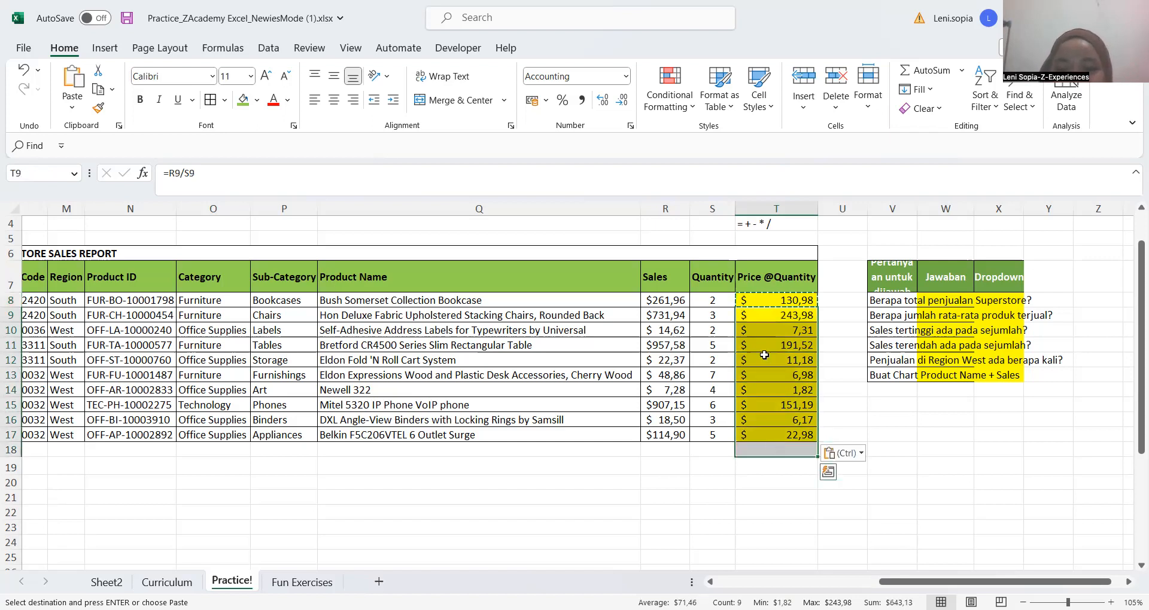
pyautogui.press('Delete')
# Copy the T8 formula, extend the selection row by row to T16, and paste it into T8 through T16
pyautogui.click(773, 298)
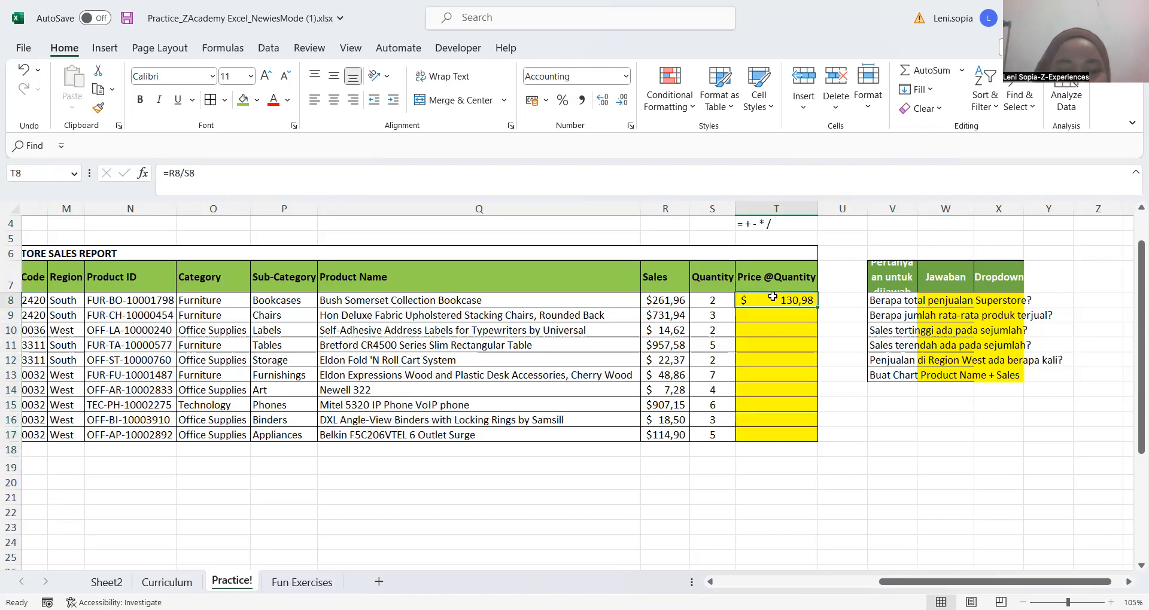
pyautogui.hotkey('ctrl', 'c')
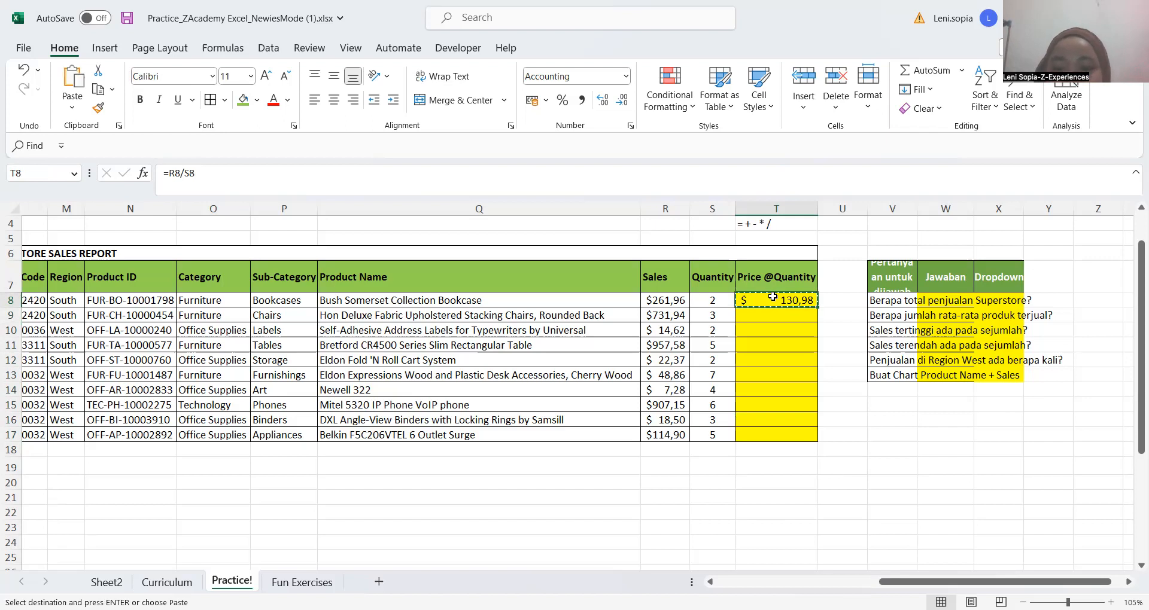
pyautogui.hotkey('shift', 'Down')
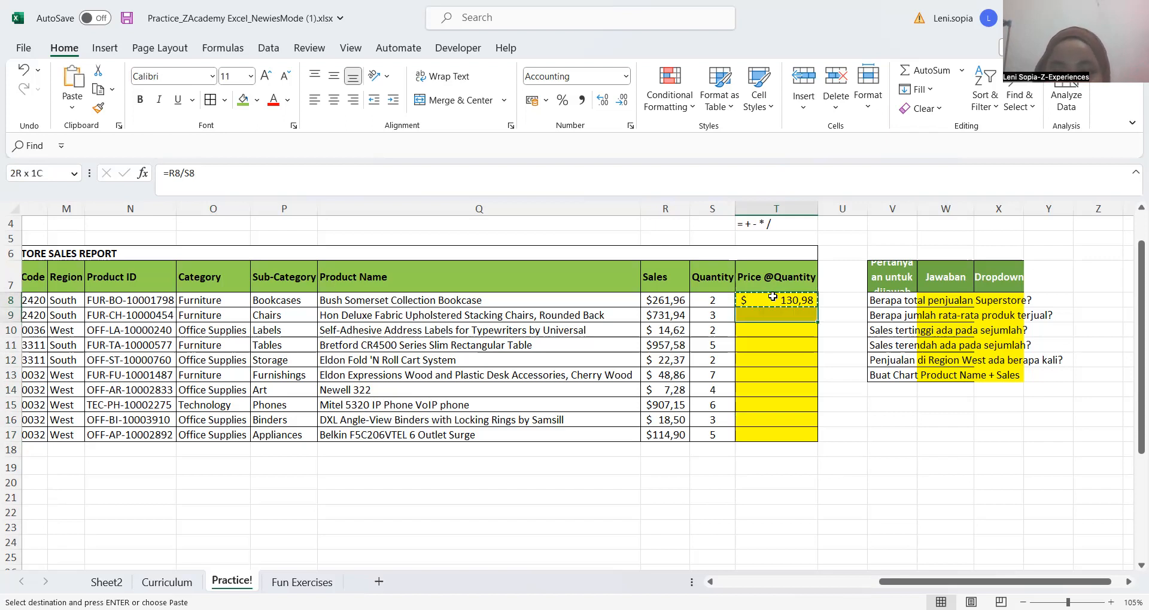
pyautogui.hotkey('shift', 'Down')
pyautogui.hotkey('shift', 'Down')
pyautogui.hotkey('shift', 'Down')
pyautogui.hotkey('shift', 'Down')
pyautogui.hotkey('shift', 'Down')
pyautogui.hotkey('shift', 'Down')
pyautogui.hotkey('shift', 'Down')
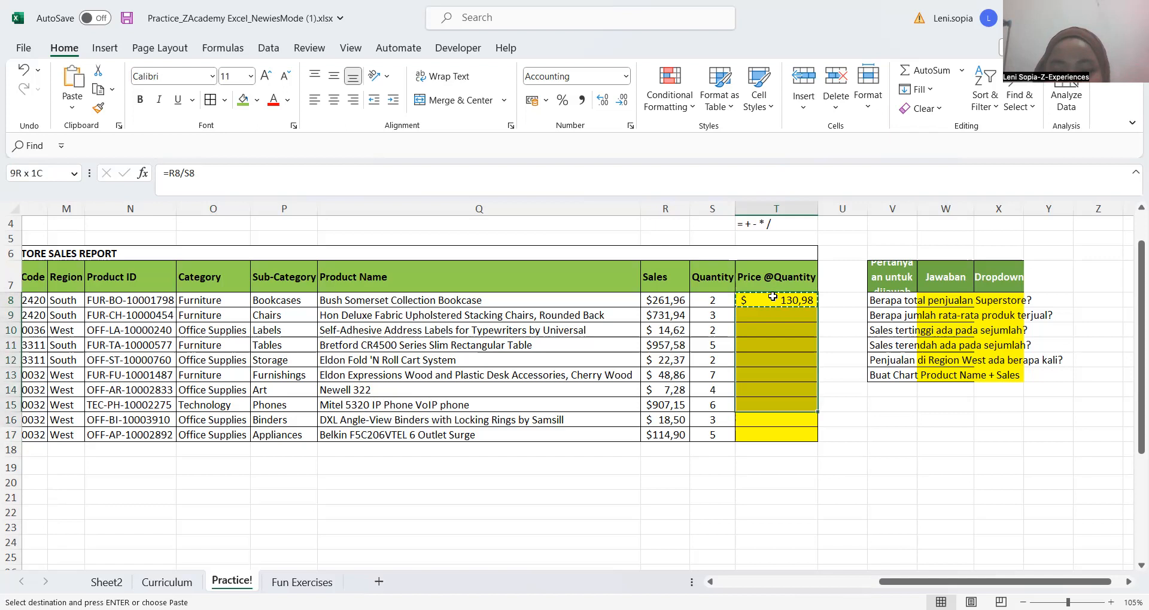
pyautogui.hotkey('shift', 'Down')
pyautogui.hotkey('shift', 'Down')
pyautogui.hotkey('shift', 'Down')
pyautogui.hotkey('shift', 'Up')
pyautogui.hotkey('shift', 'Up')
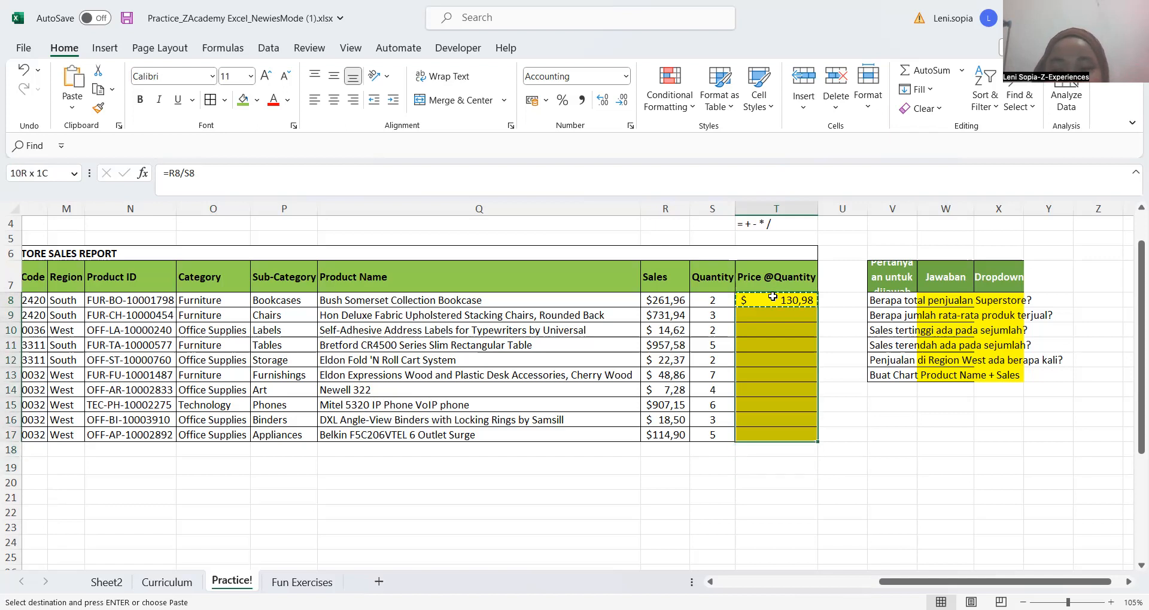
pyautogui.hotkey('shift', 'Up')
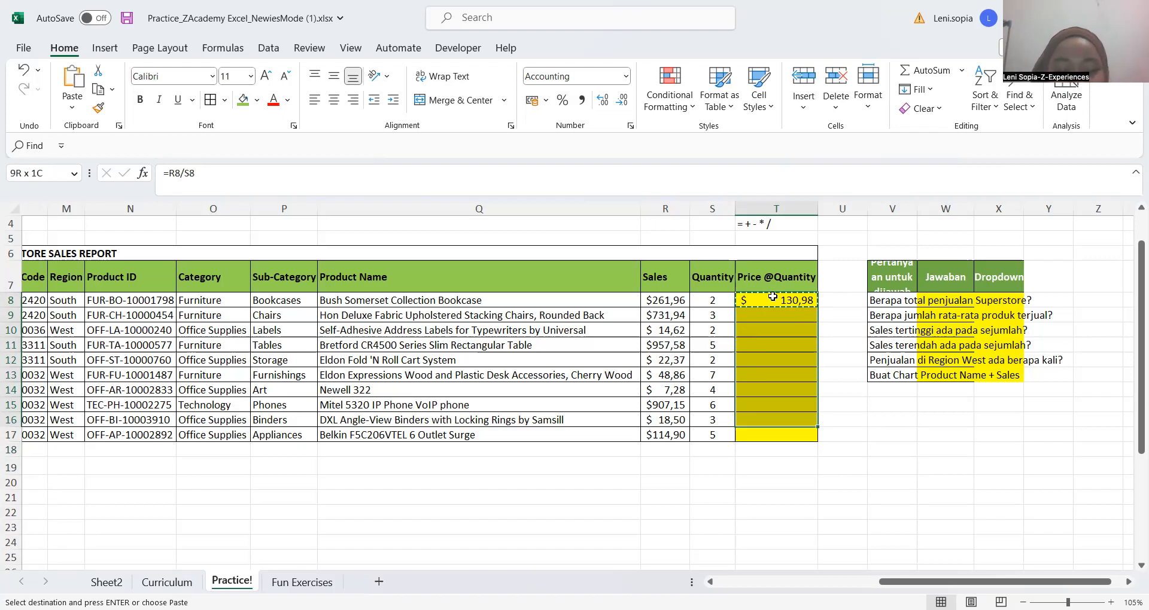
pyautogui.hotkey('ctrl', 'v')
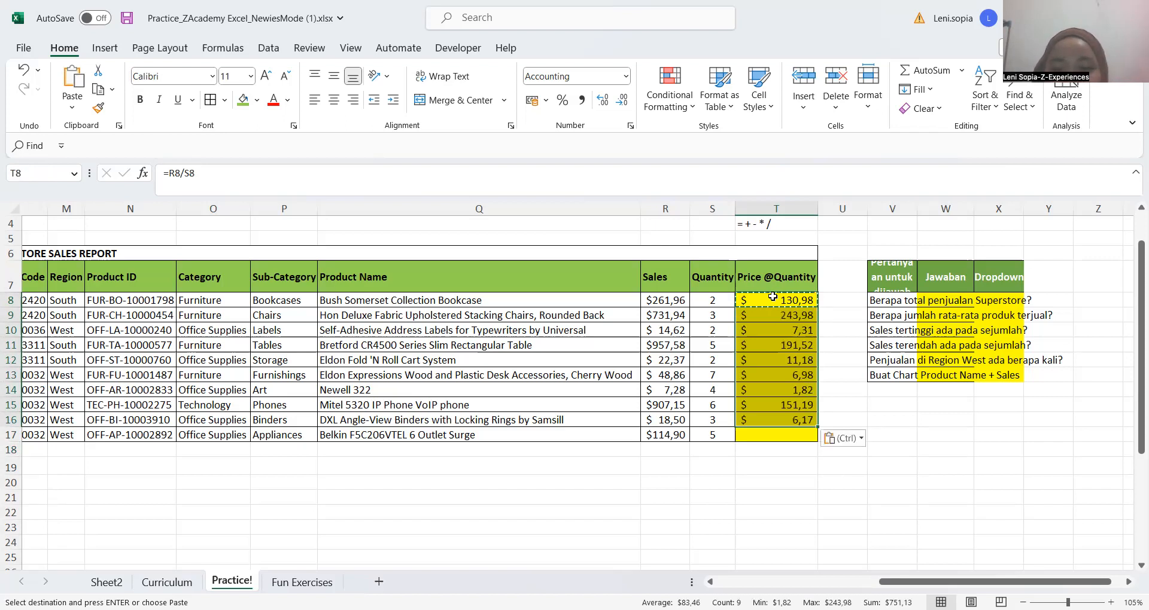
pyautogui.press('Down')
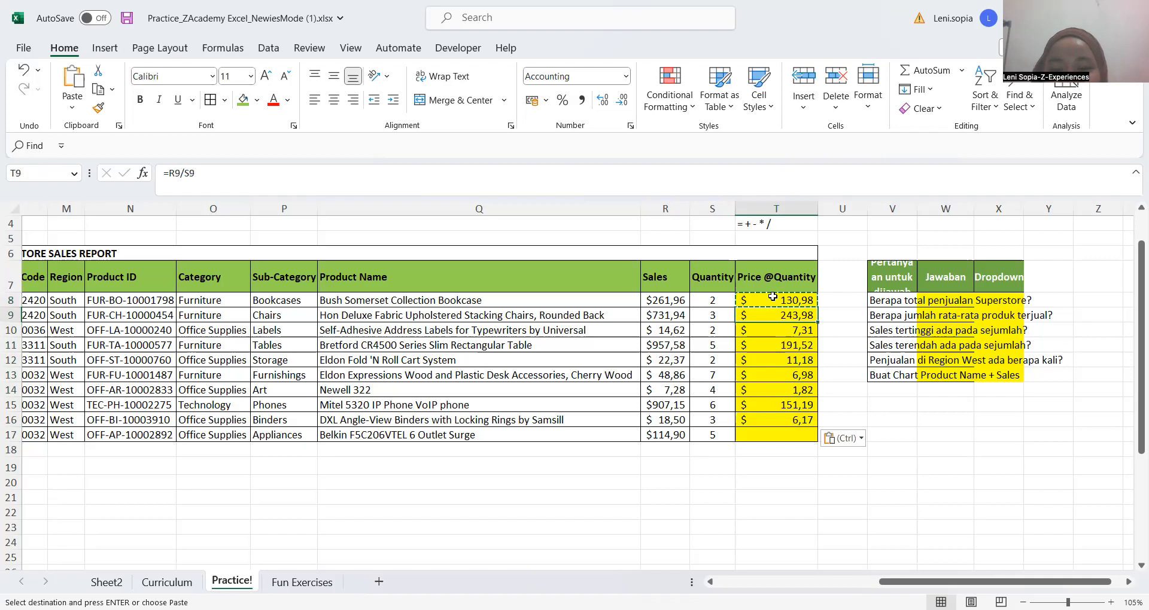
pyautogui.hotkey('ctrl', 'Down')
pyautogui.press('Down')
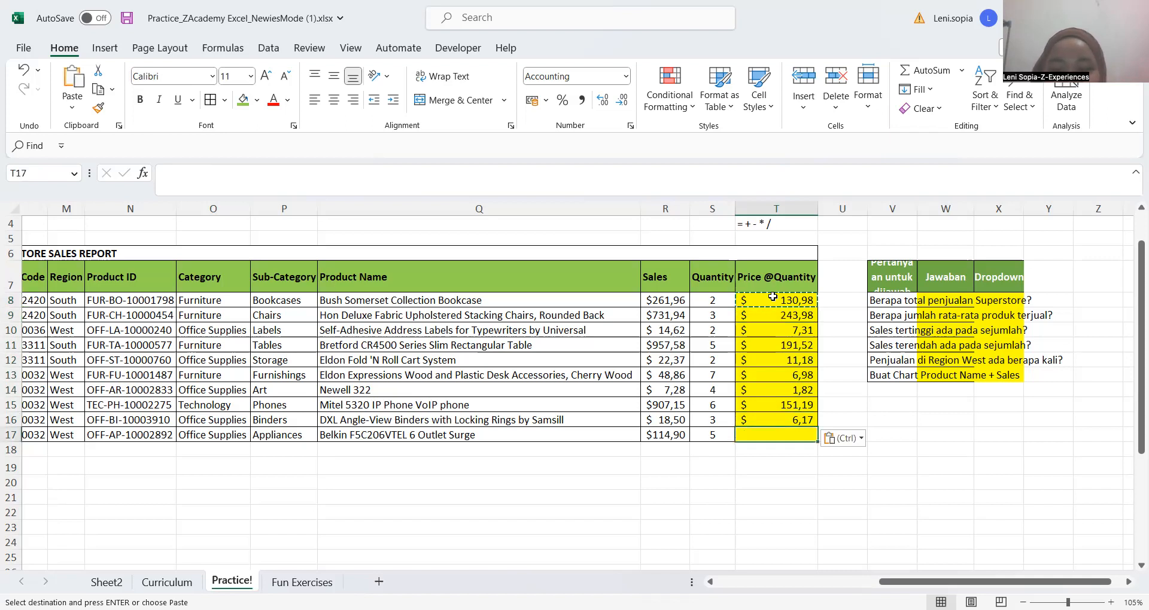
pyautogui.hotkey('ctrl', 'v')
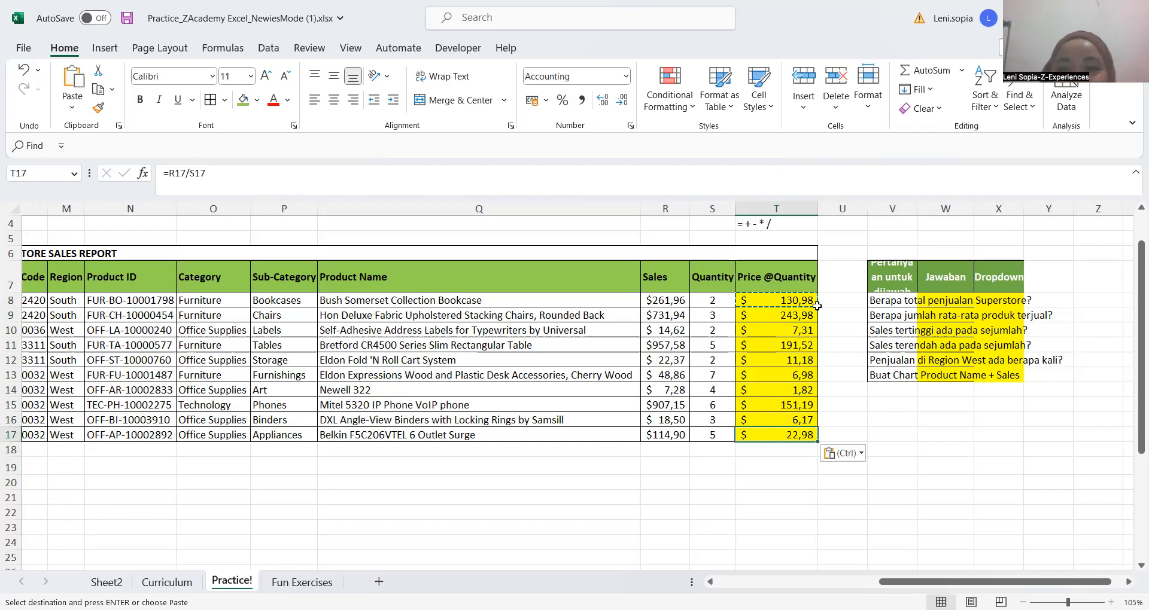
pyautogui.click(790, 301)
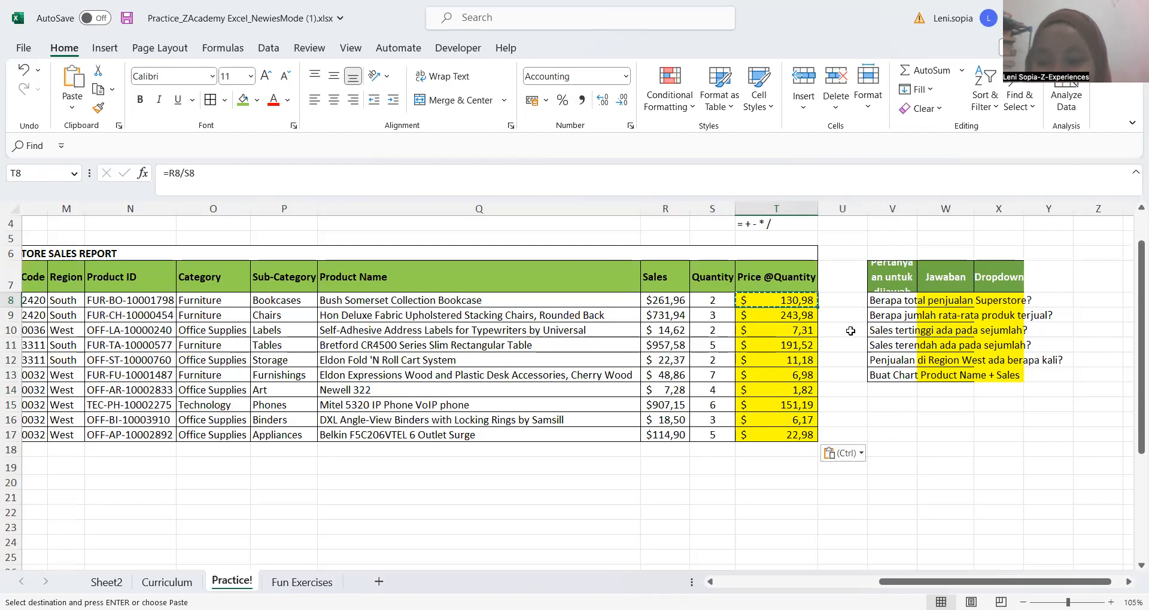
pyautogui.click(844, 301)
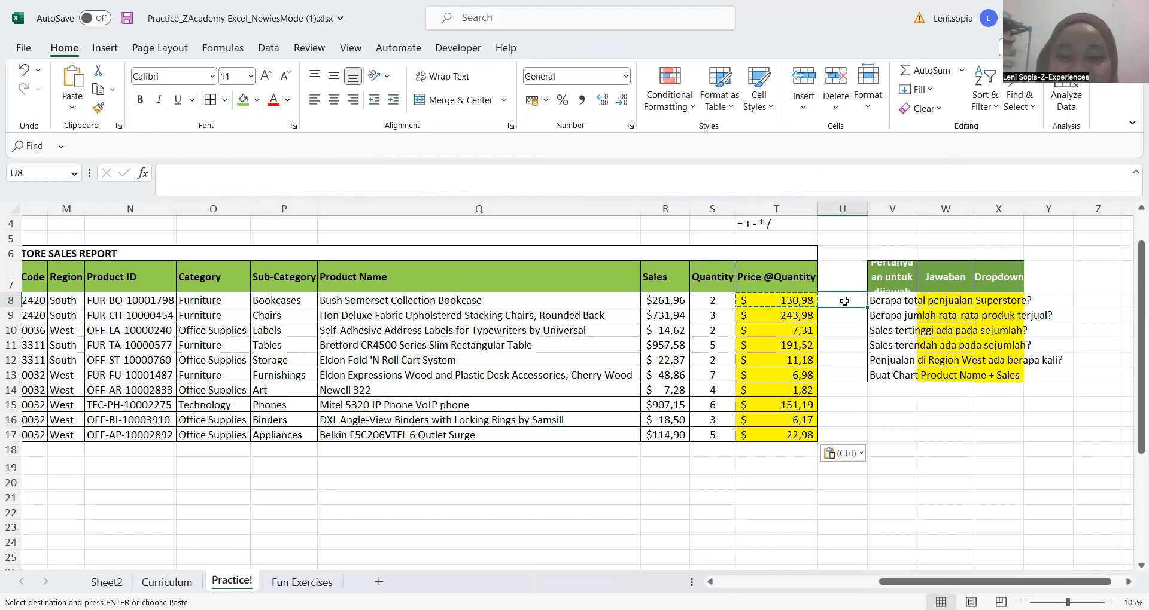
pyautogui.click(642, 455)
pyautogui.hscroll(1, 406, 456)
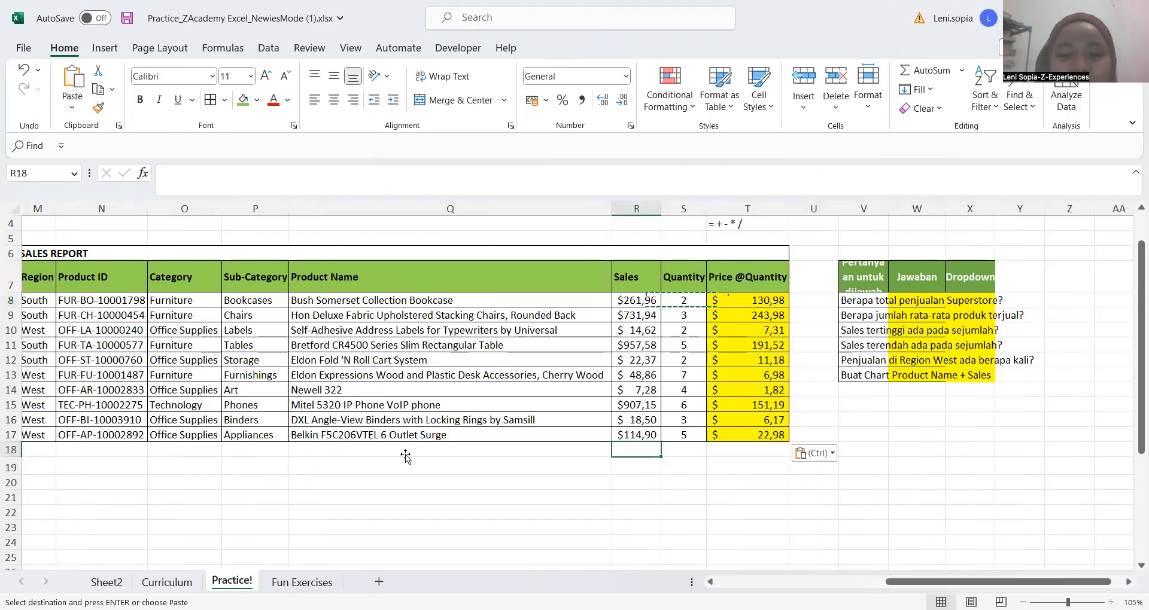
pyautogui.press('Left')
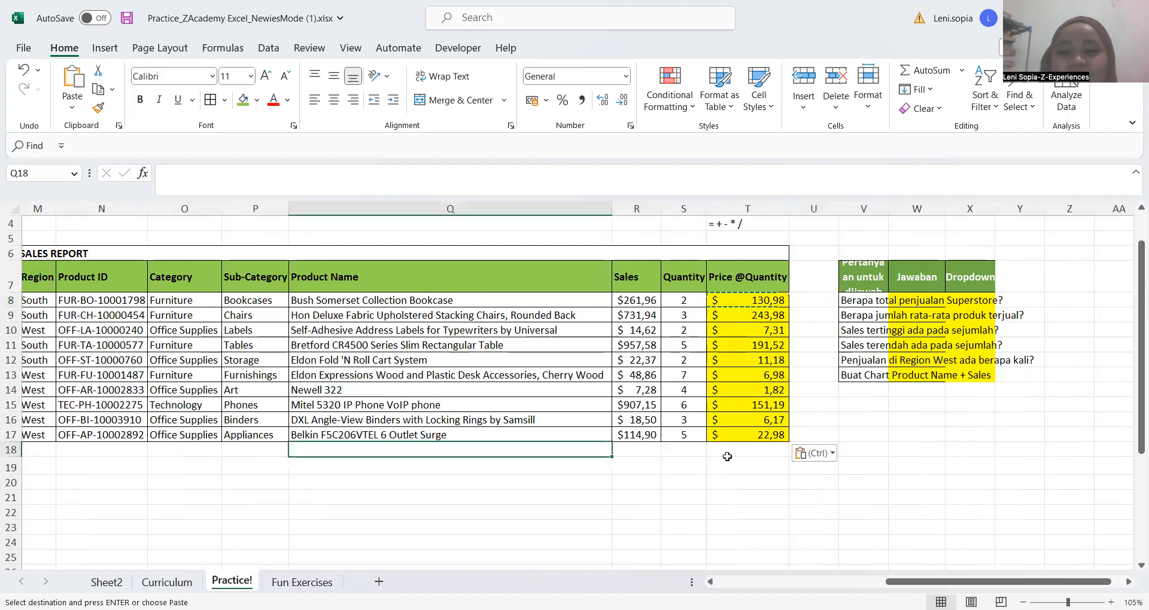
pyautogui.click(728, 460)
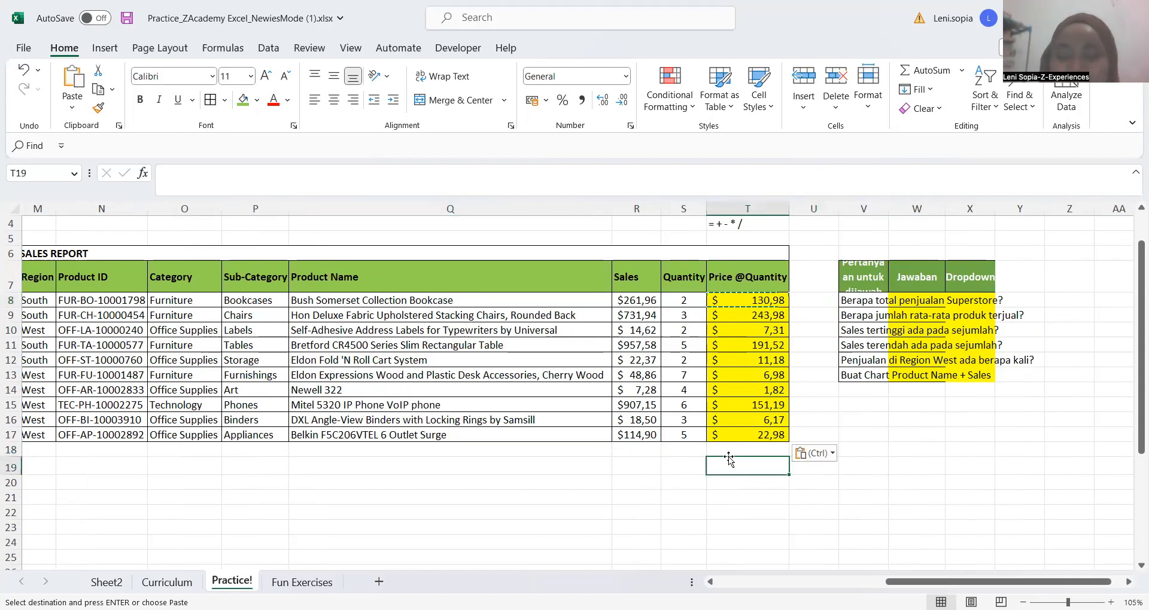
pyautogui.press('Up')
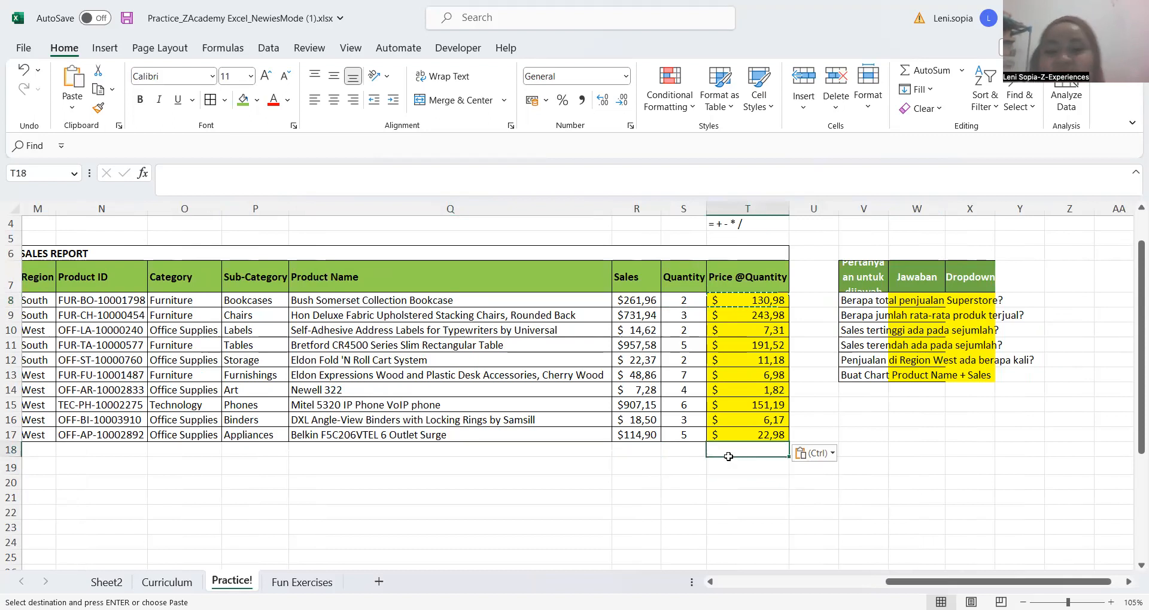
pyautogui.press('Left')
pyautogui.press('Left')
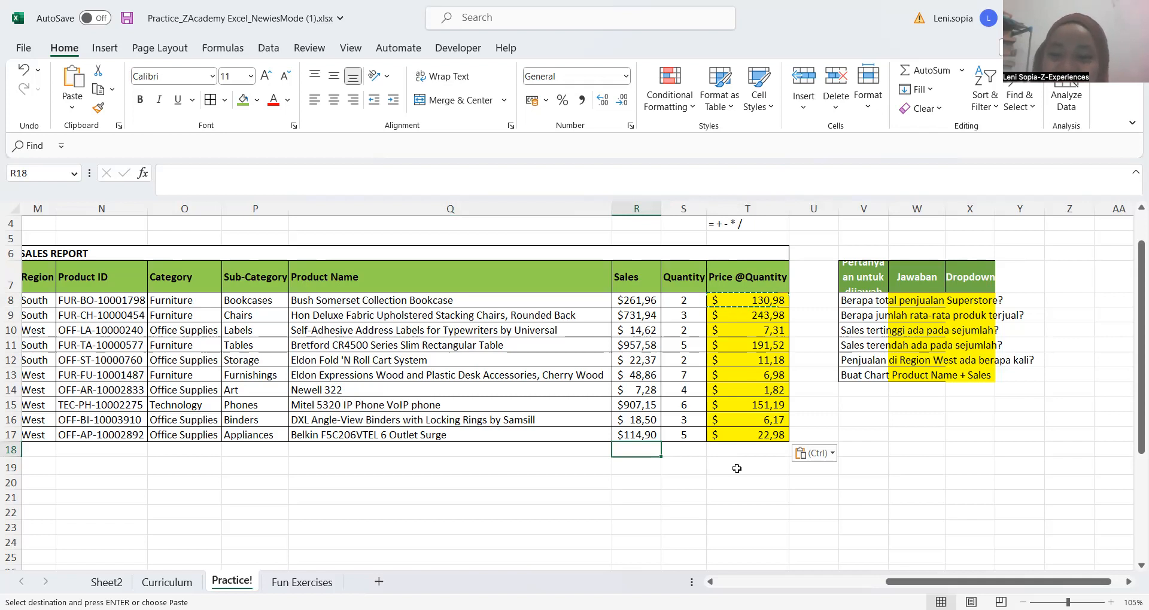
pyautogui.click(689, 451)
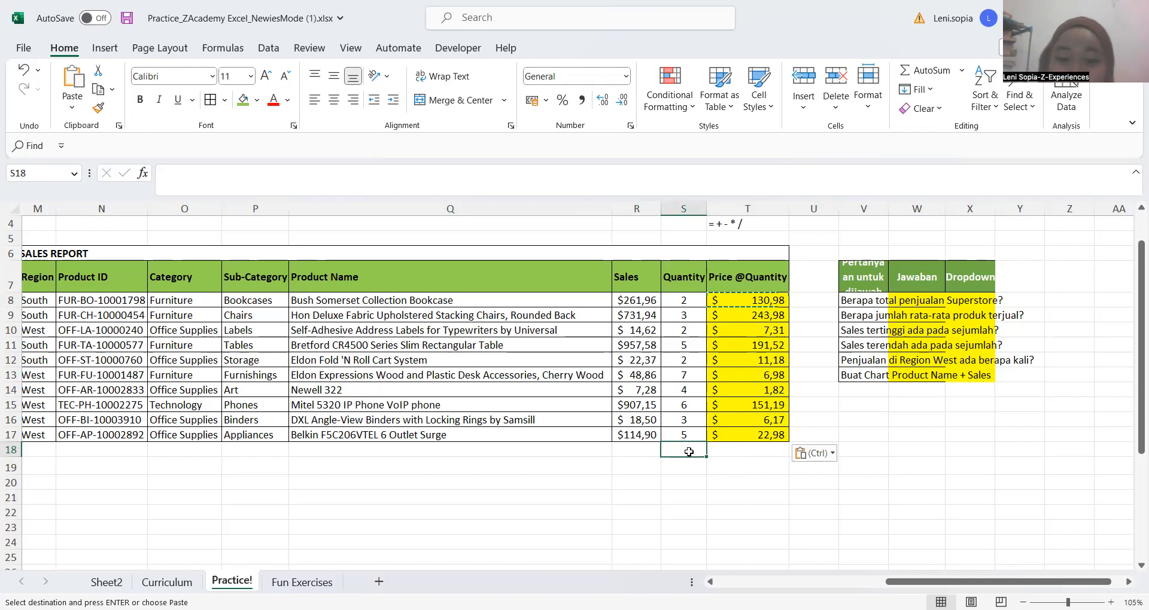
# Total the Sales column in R18 with the formula =SUM(R8:R17)
pyautogui.click(647, 451)
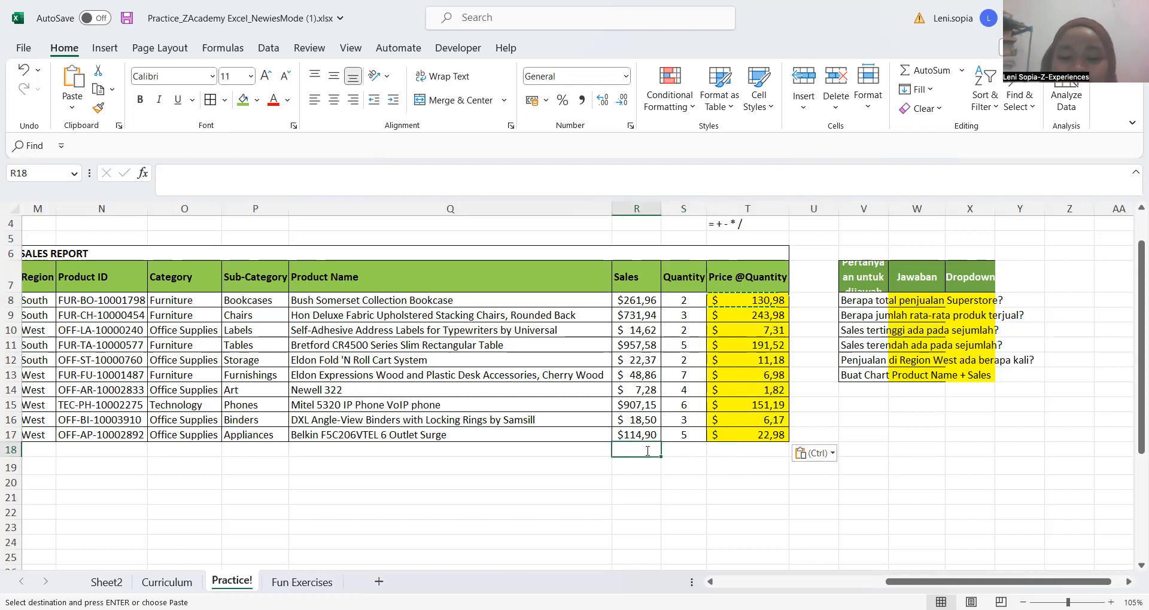
pyautogui.write('=sum(')
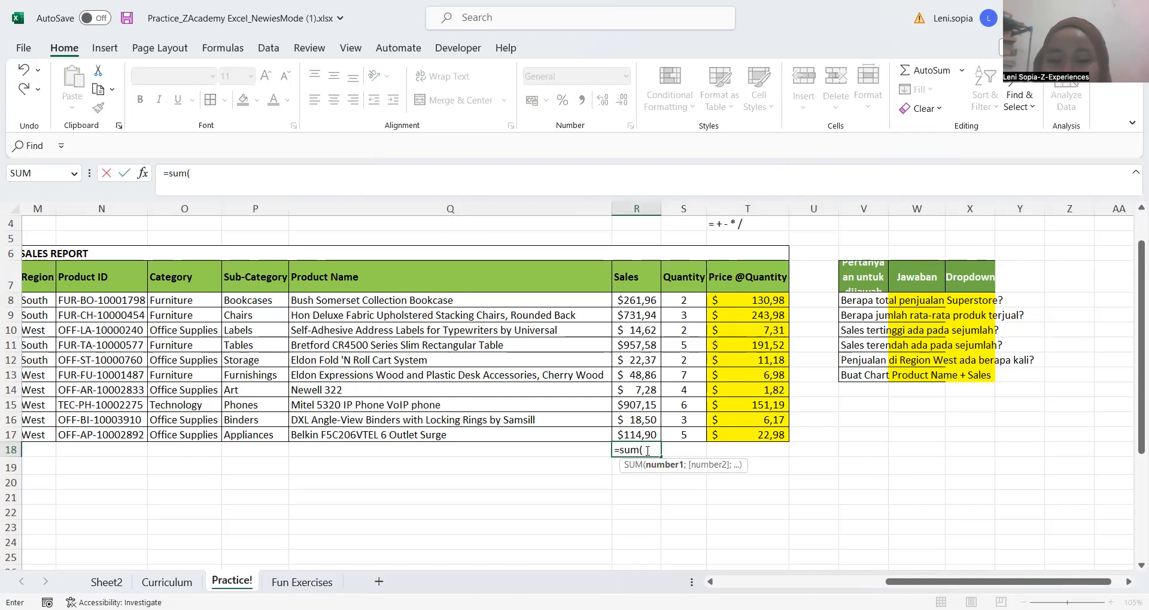
pyautogui.press('Up')
pyautogui.press('Up')
pyautogui.press('Up')
pyautogui.press('Up')
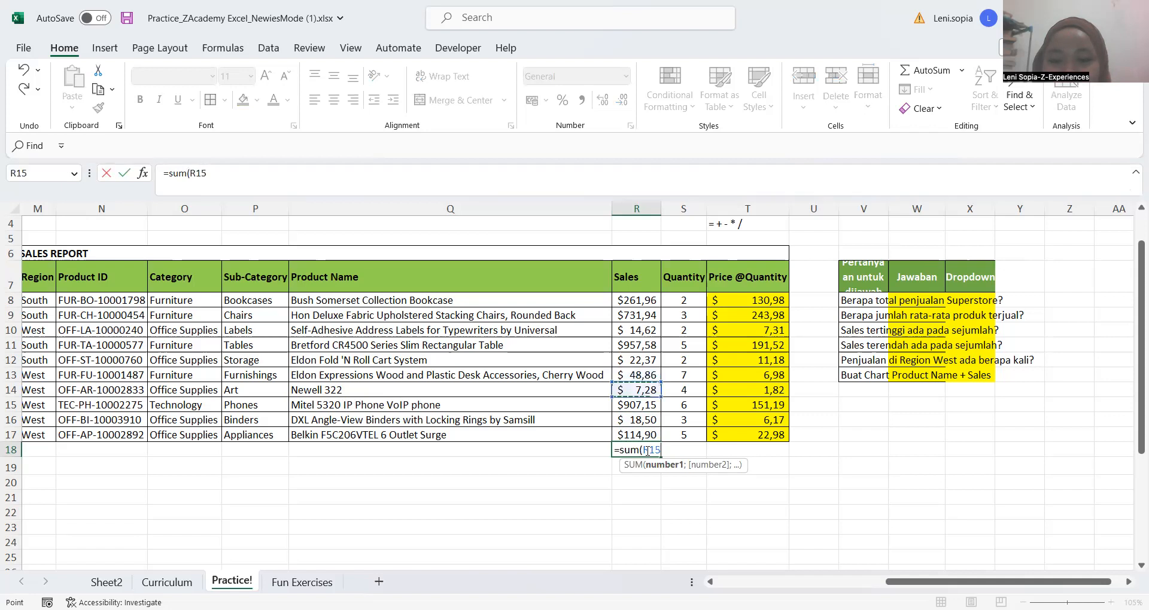
pyautogui.press('Down')
pyautogui.press('Down')
pyautogui.press('Down')
pyautogui.press('Up')
pyautogui.press('Up')
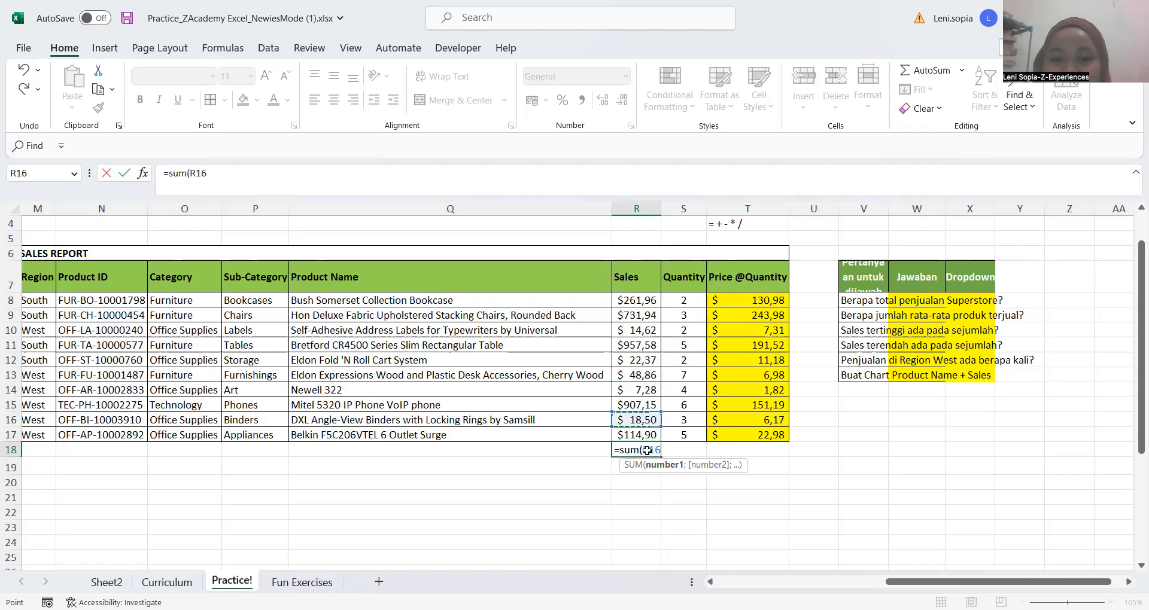
pyautogui.hotkey('ctrl', 'a')
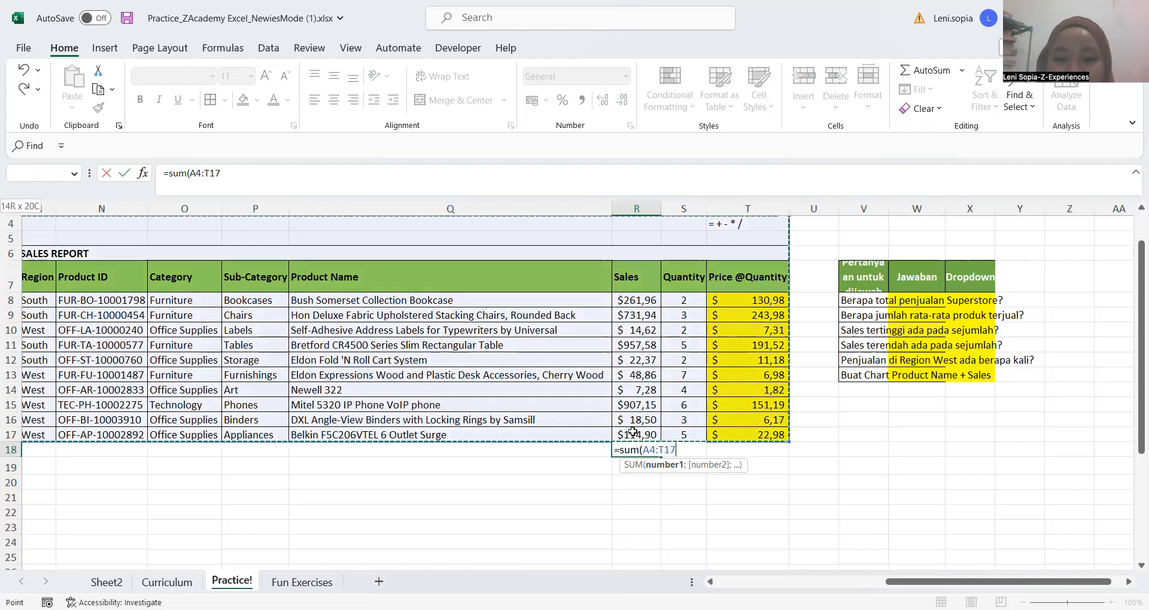
pyautogui.press('Return')
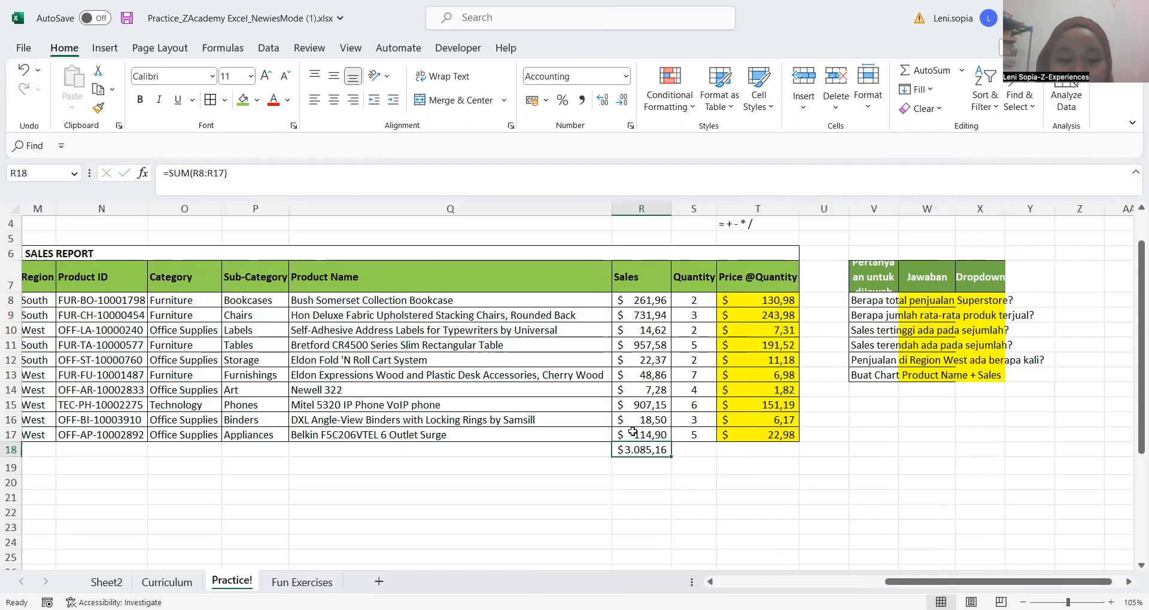
# Undo the Sales total in R18 and move to R19
pyautogui.hotkey('ctrl', 'z')
pyautogui.hotkey('ctrl', 'z')
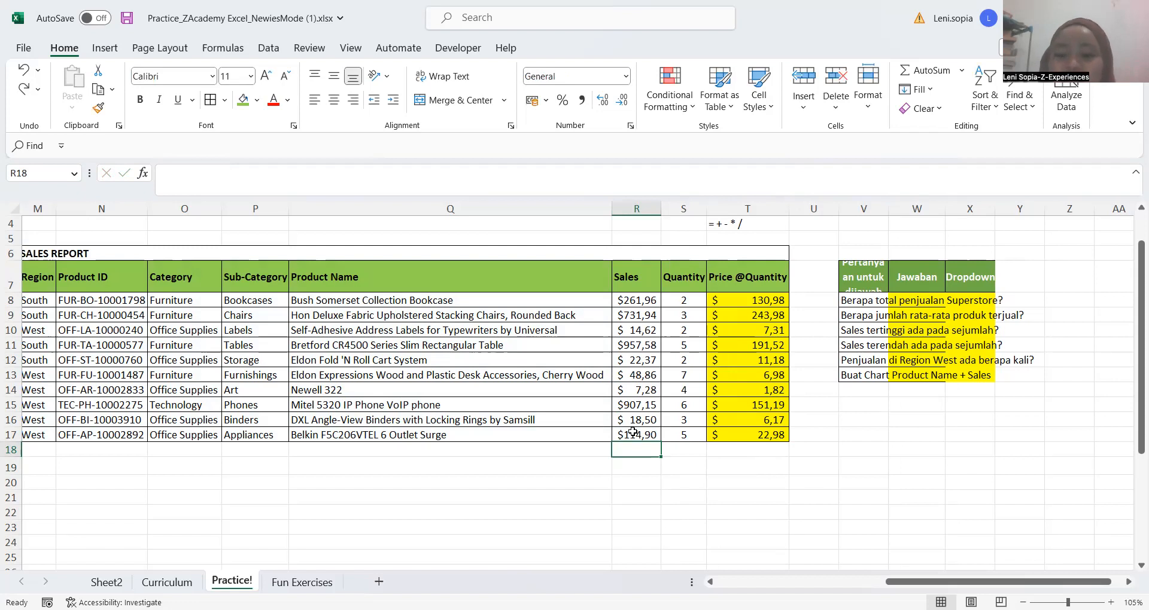
pyautogui.press('Down')
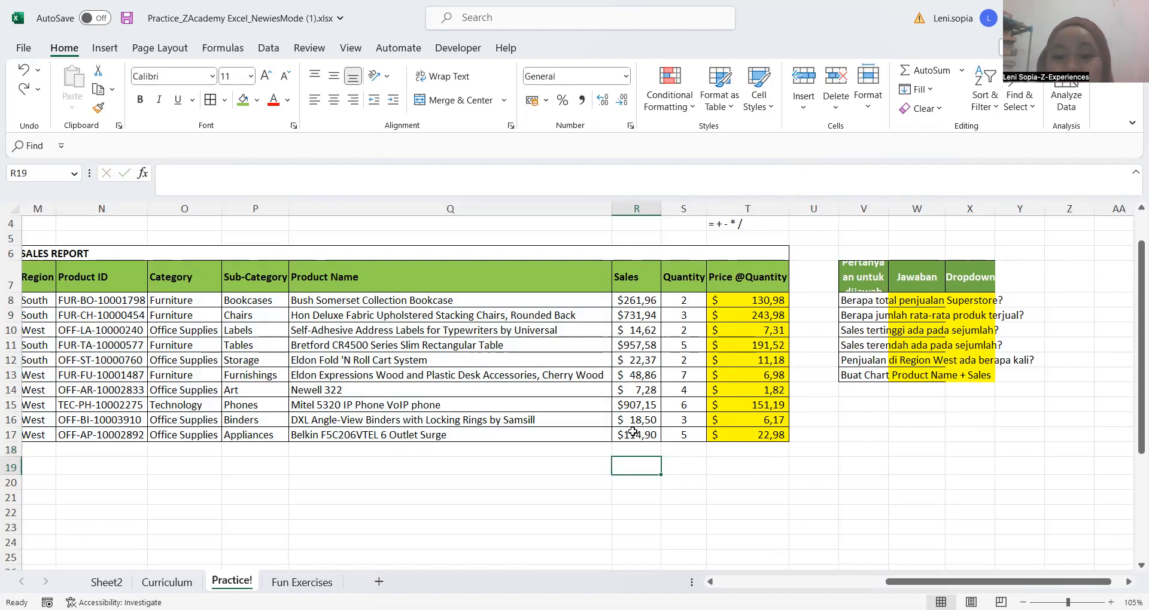
# Total the Sales column in R18 with AutoSum over R8:R17
pyautogui.press('Up')
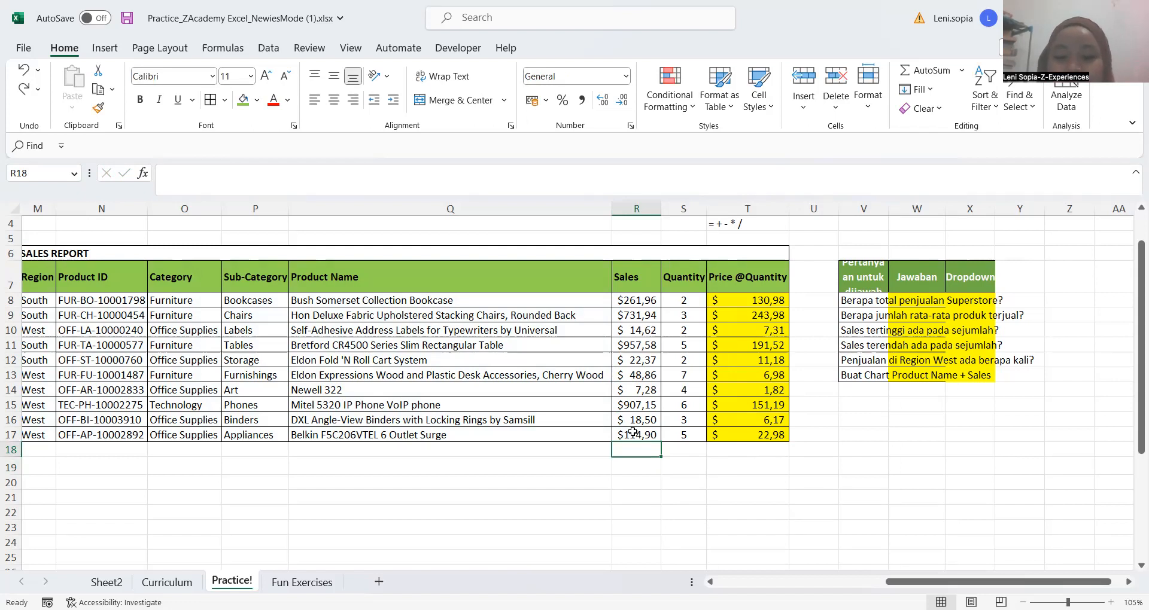
pyautogui.hotkey('alt', '=')
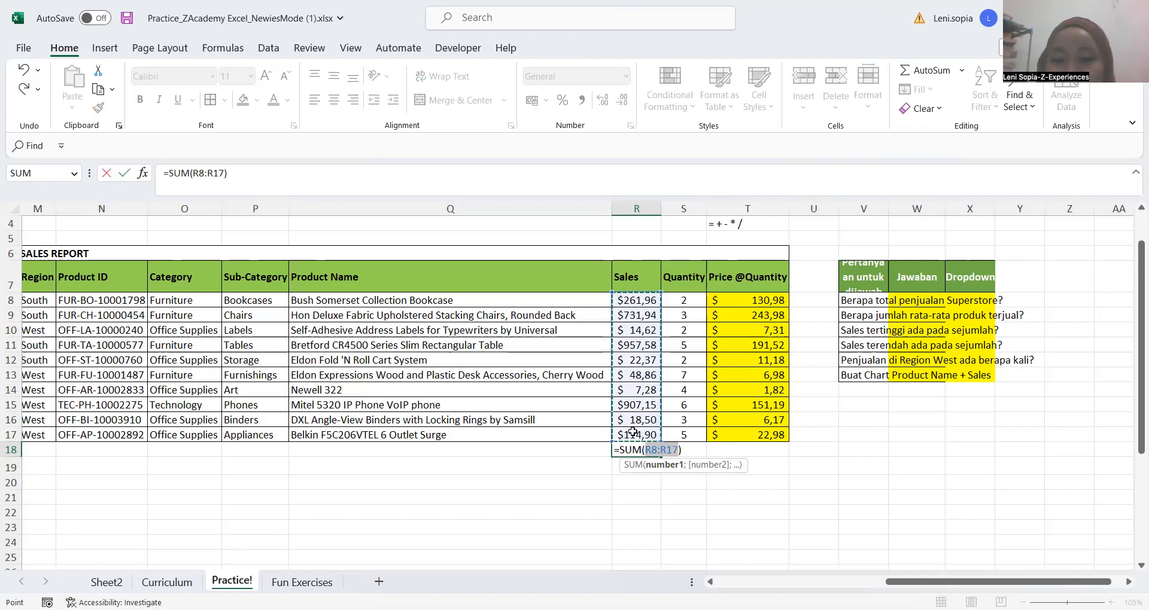
pyautogui.press('Return')
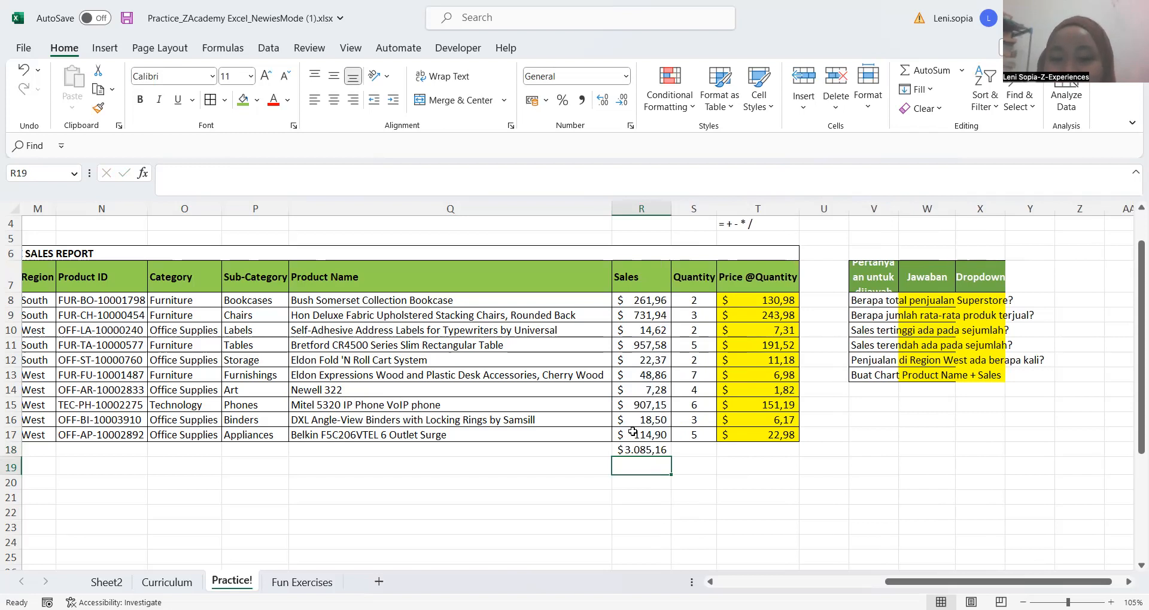
# Review the SUM formula in R18 and the range it adds up, leaving it unedited
pyautogui.press('Up')
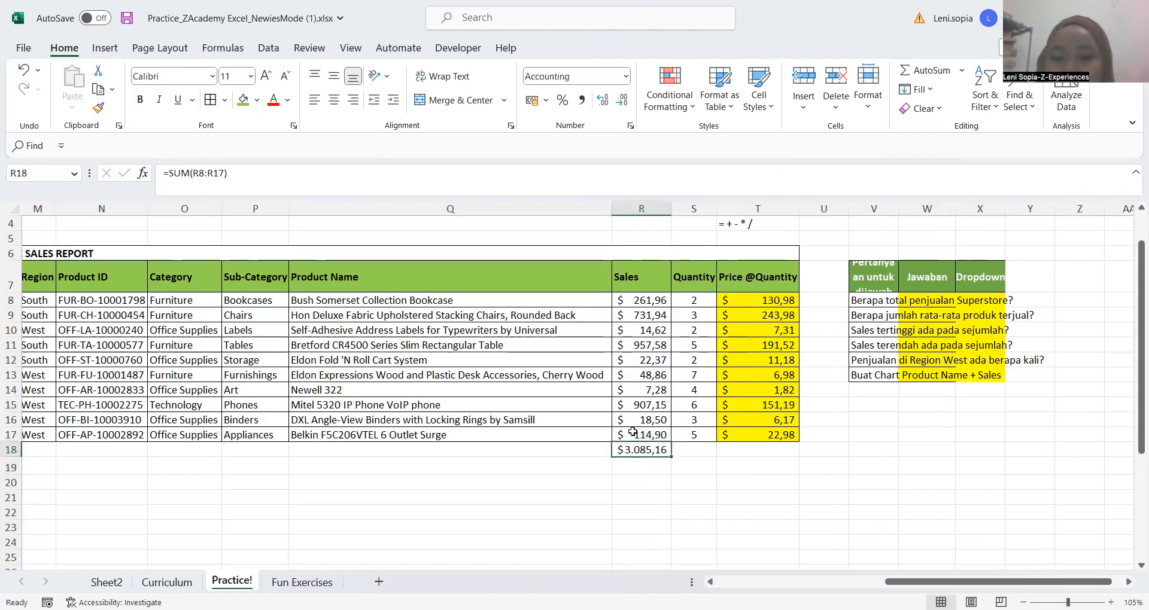
pyautogui.press('Down')
pyautogui.press('Down')
pyautogui.press('Up')
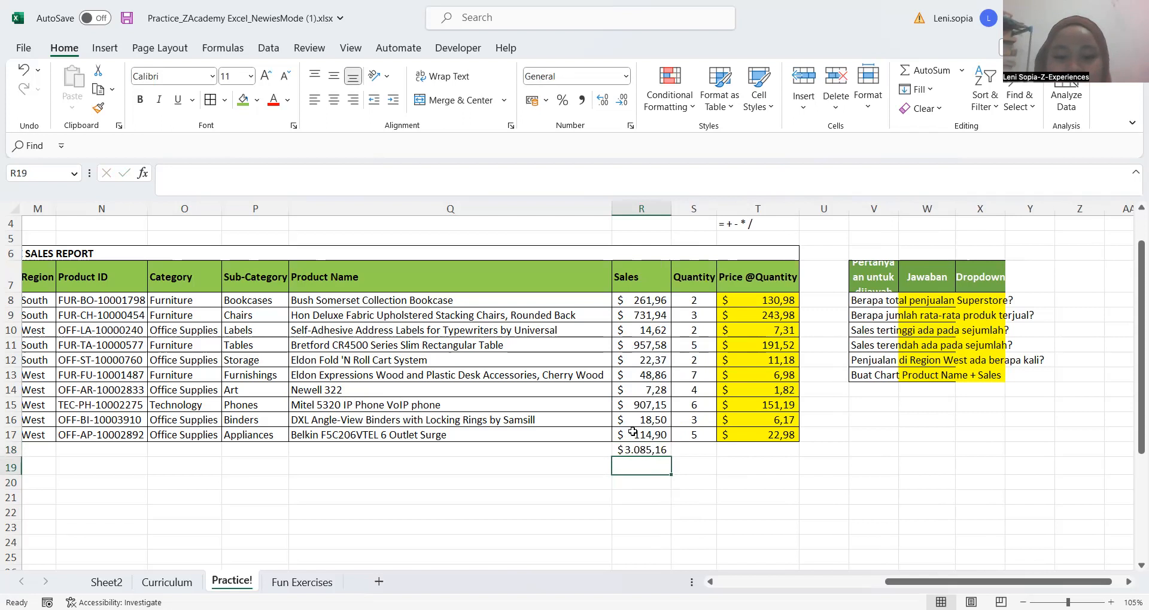
pyautogui.press('Up')
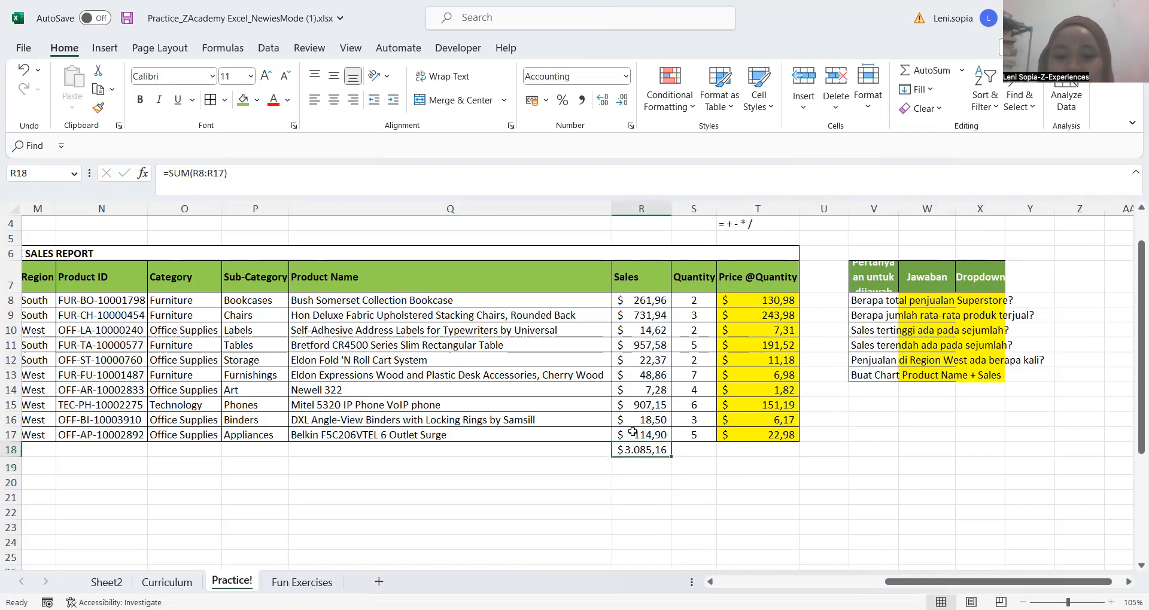
pyautogui.press('F2')
pyautogui.press('Return')
pyautogui.press('Up')
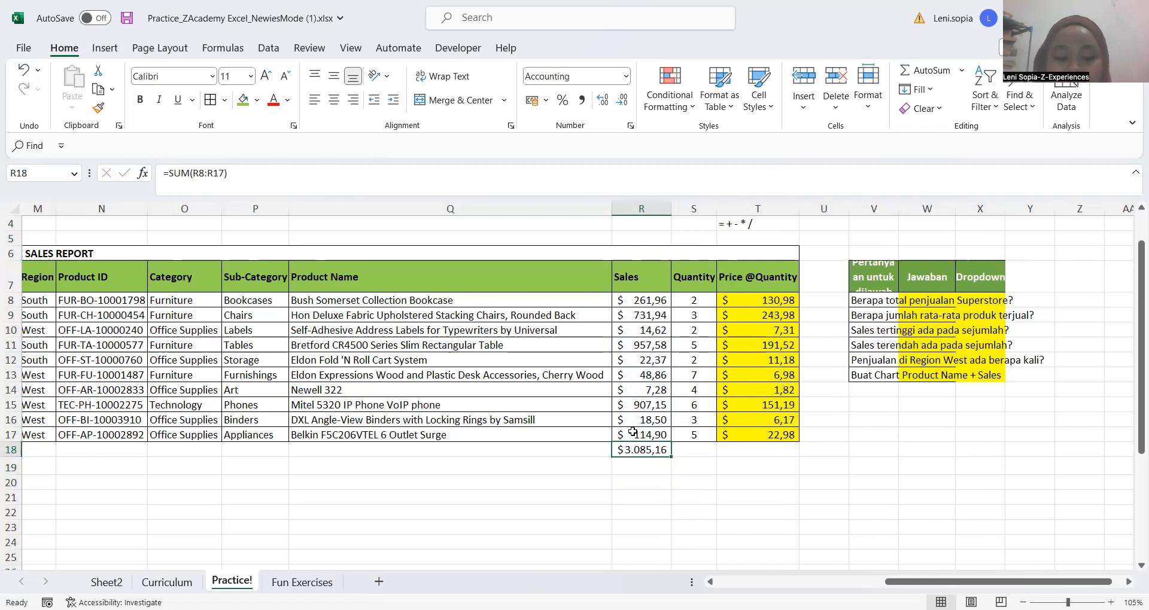
pyautogui.hotkey('ctrl', 'c')
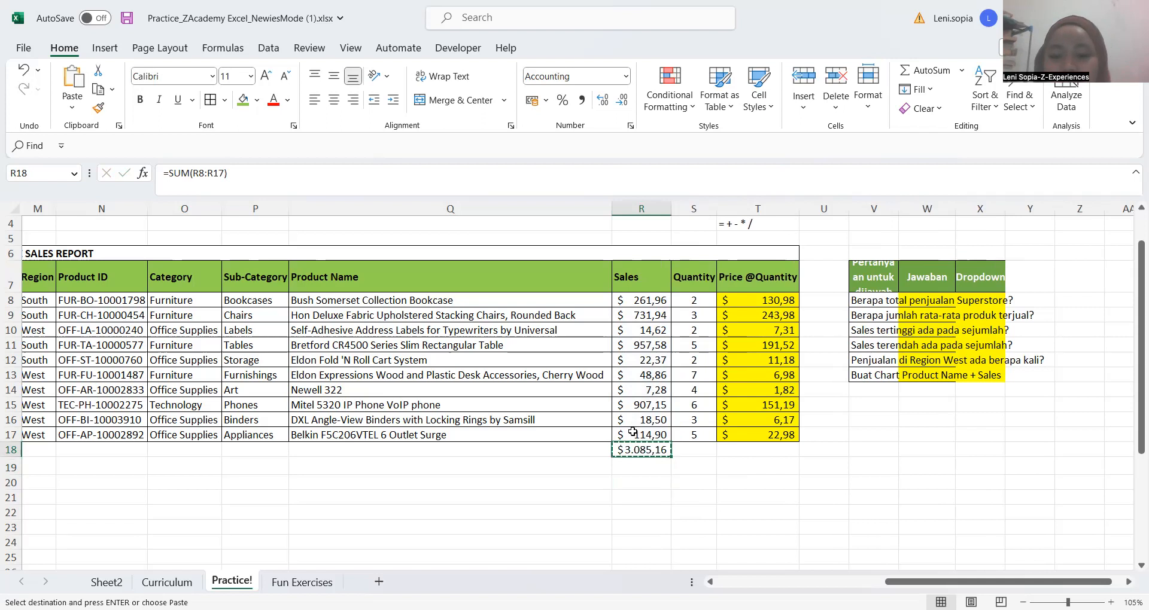
pyautogui.hotkey('shift', 'Right')
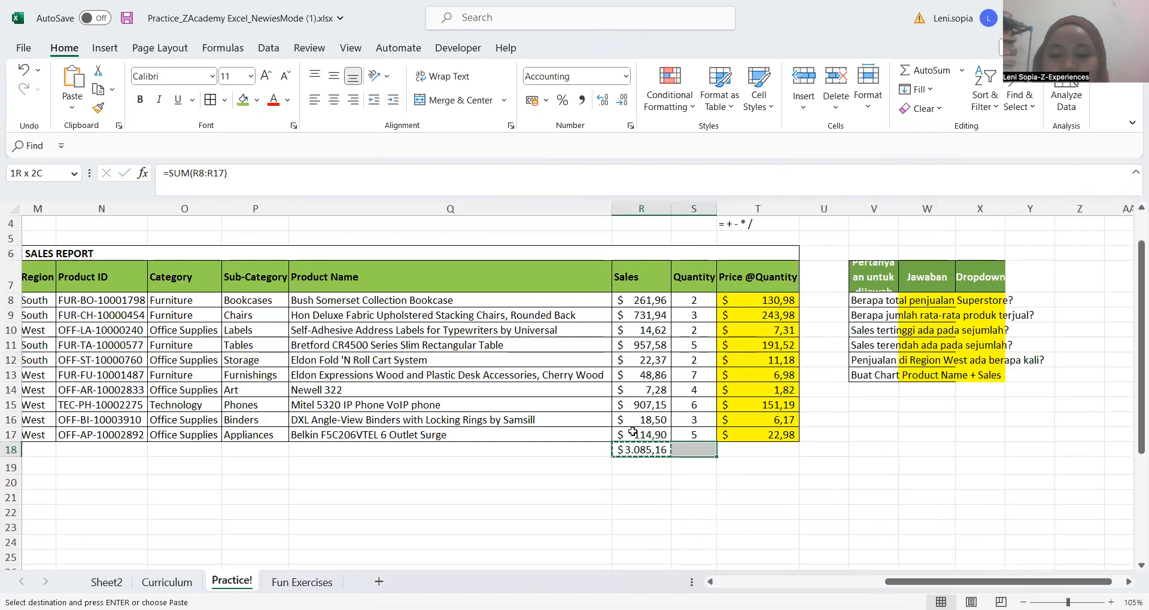
pyautogui.hotkey('shift', 'Right')
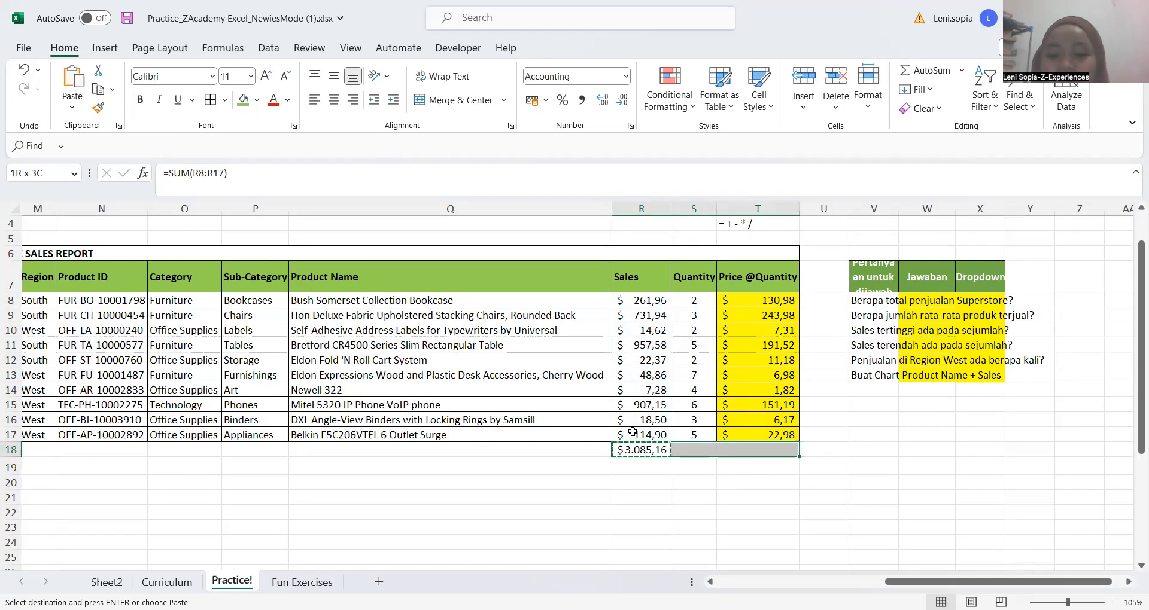
pyautogui.hotkey('ctrl', 'v')
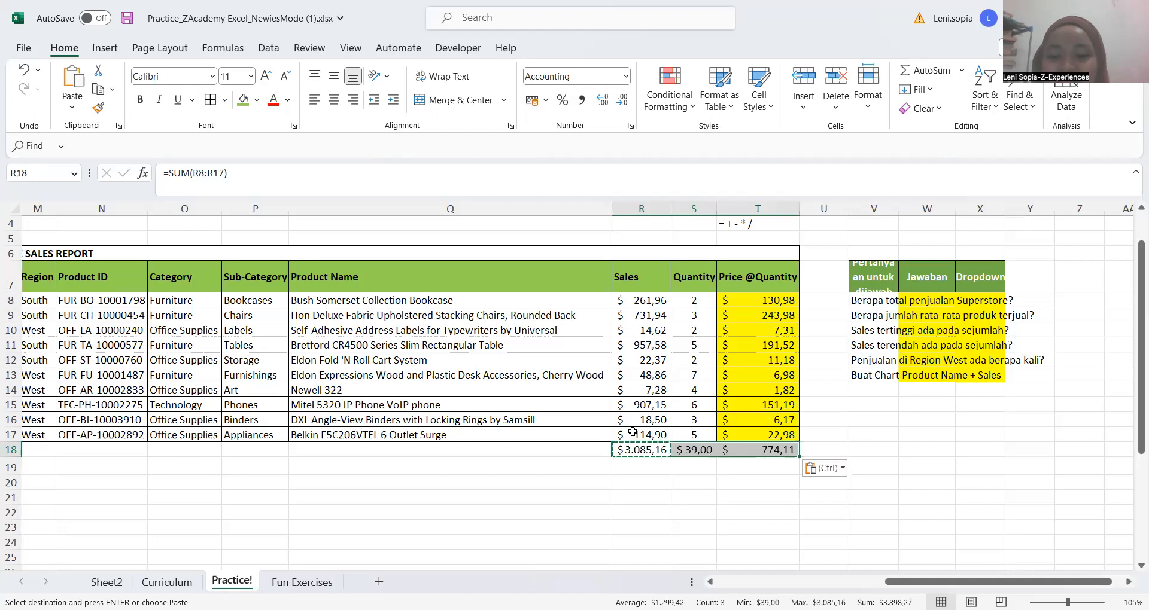
pyautogui.click(707, 479)
# Make the three totals in R18:T18 bold
pyautogui.click(654, 450)
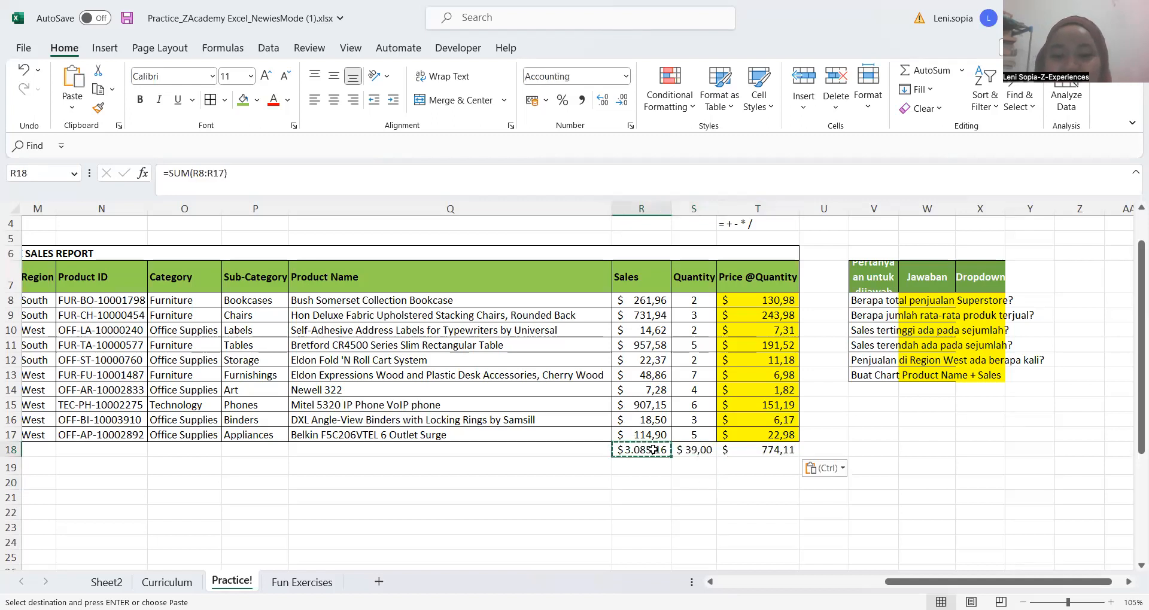
pyautogui.hotkey('shift', 'Right')
pyautogui.hotkey('shift', 'Right')
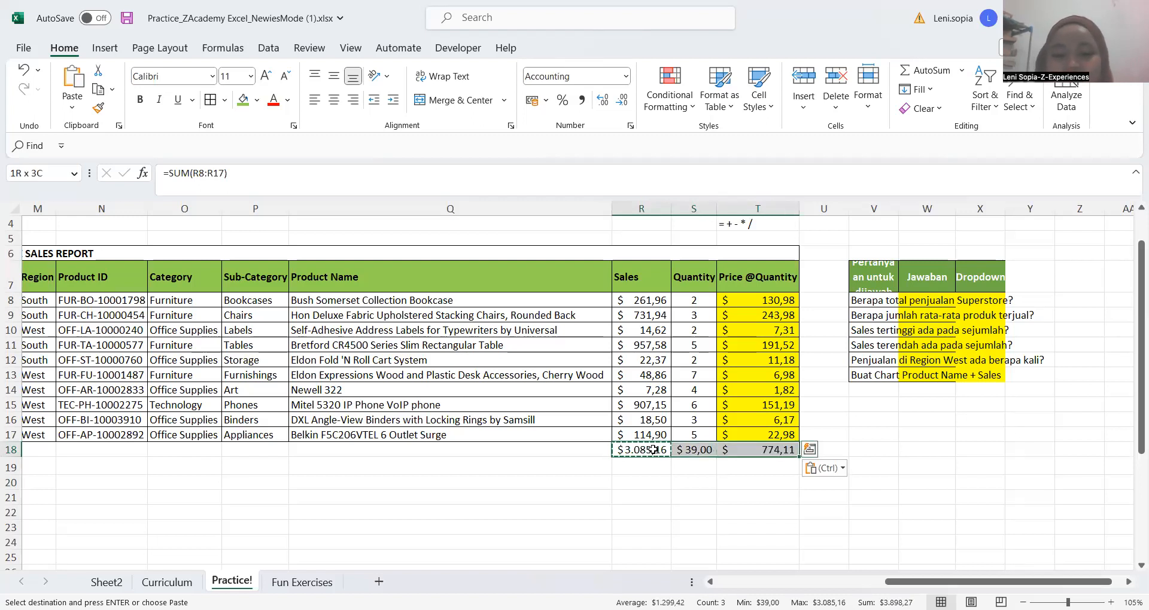
pyautogui.hotkey('ctrl', 'b')
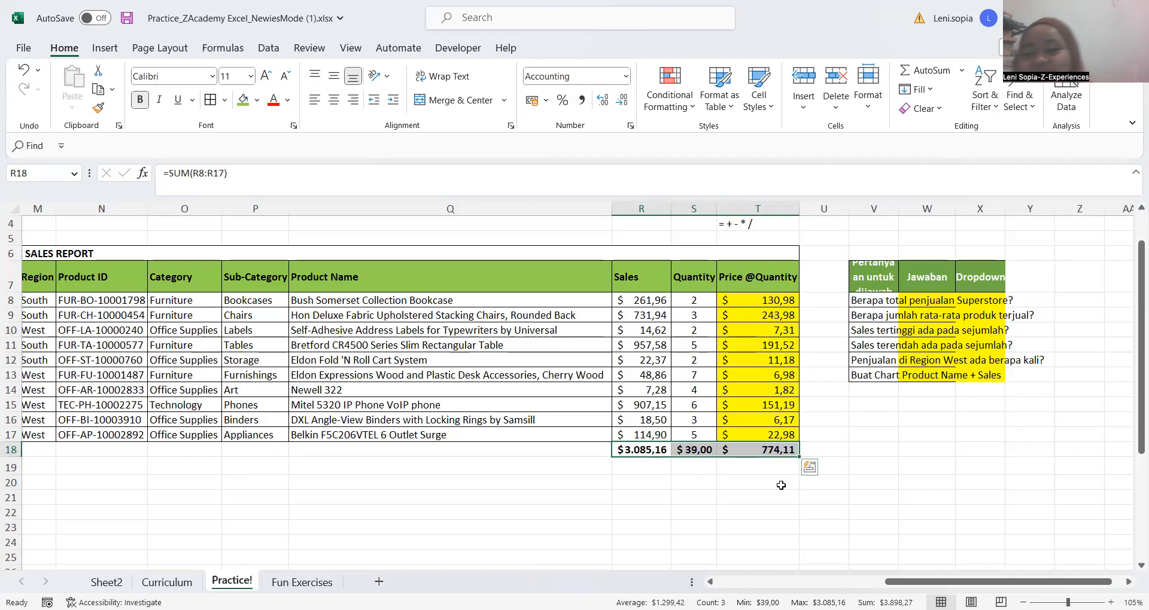
pyautogui.click(681, 465)
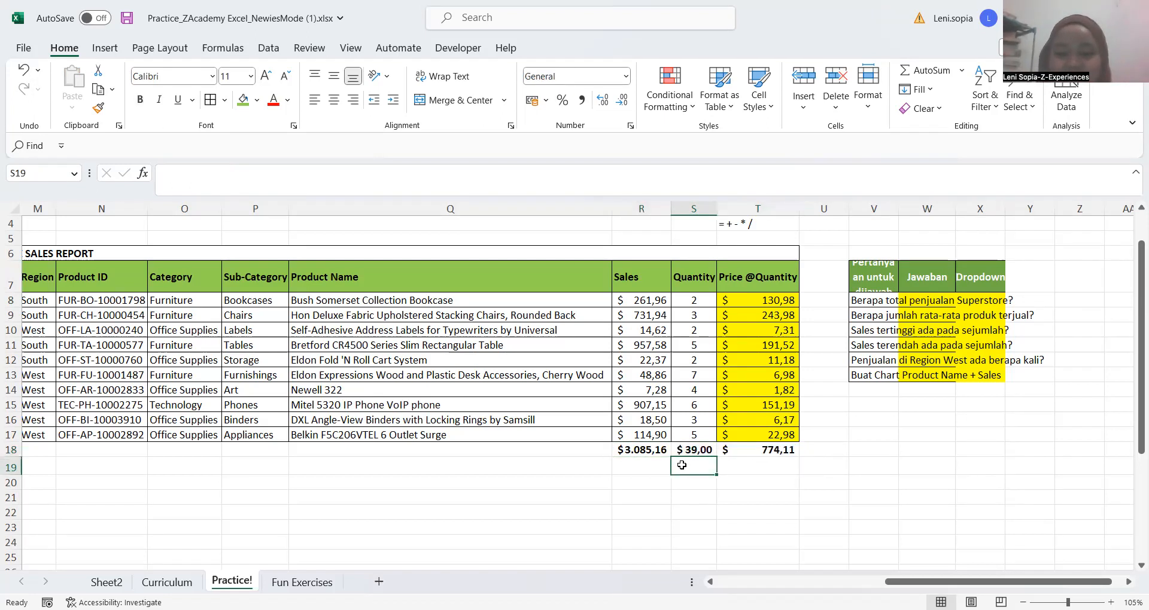
pyautogui.press('Up')
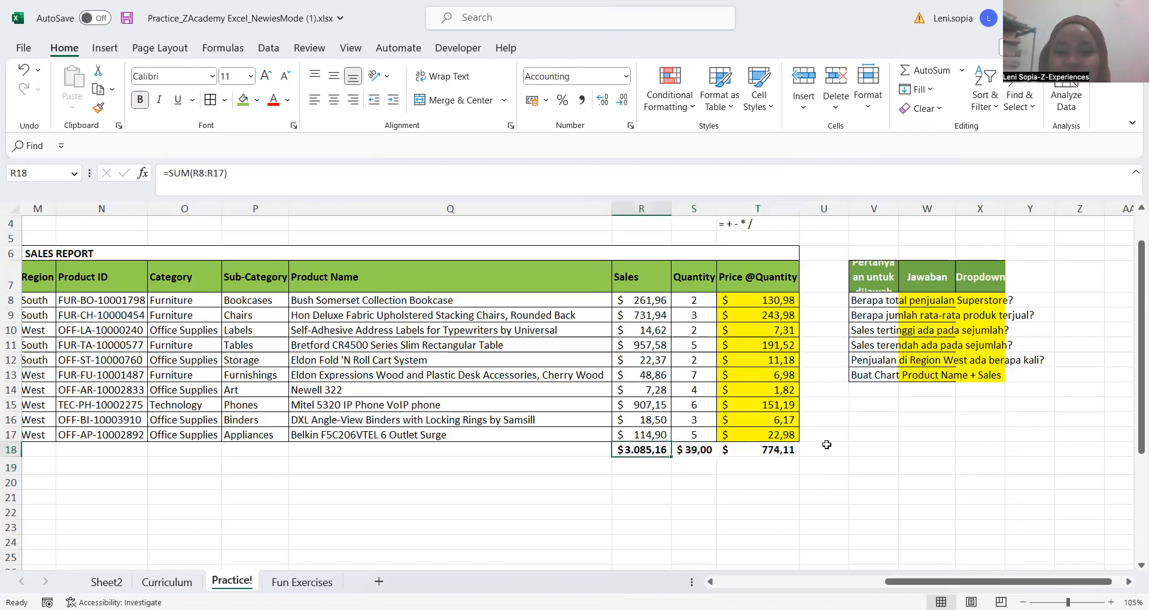
pyautogui.click(813, 445)
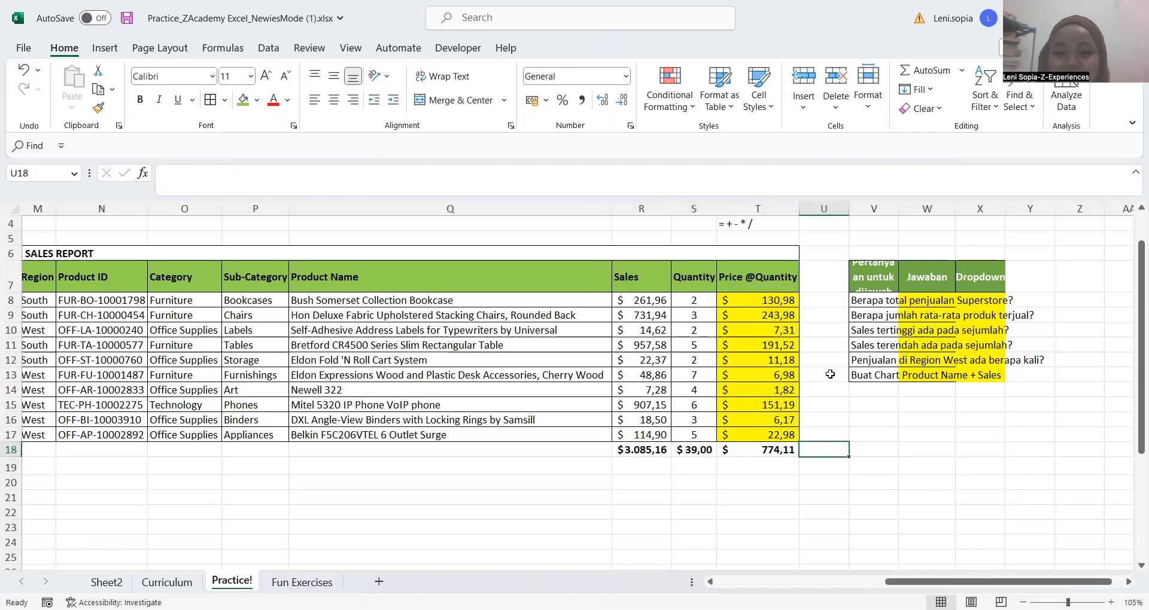
pyautogui.hscroll(1, 701, 414)
pyautogui.press('Right')
pyautogui.hotkey('ctrl', 'Up')
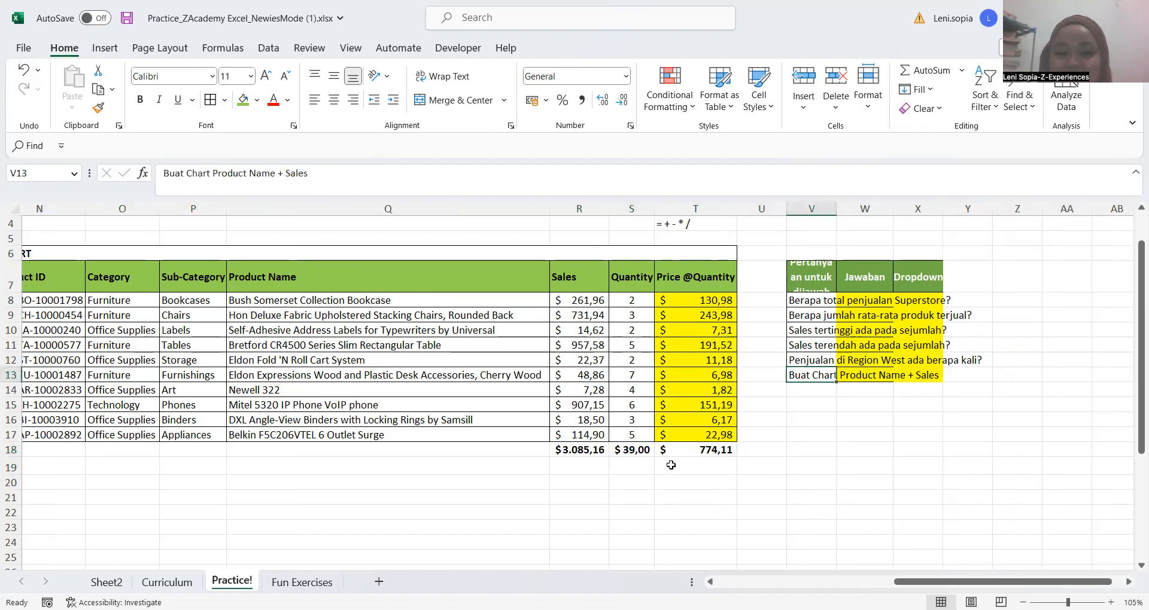
pyautogui.click(722, 466)
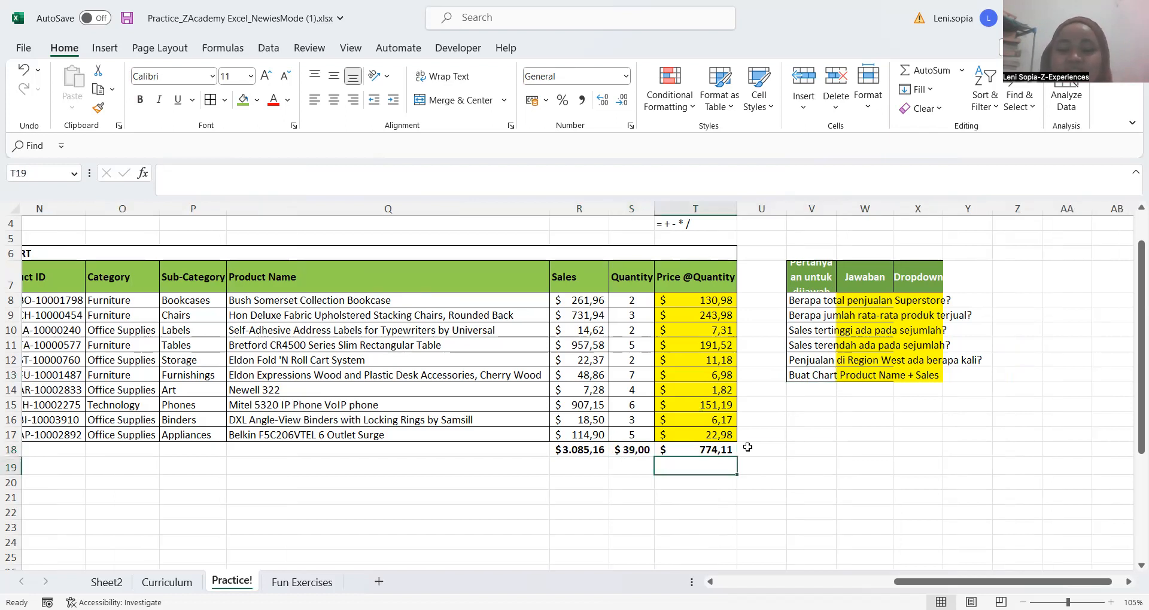
pyautogui.hscroll(1, 717, 418)
pyautogui.click(717, 418)
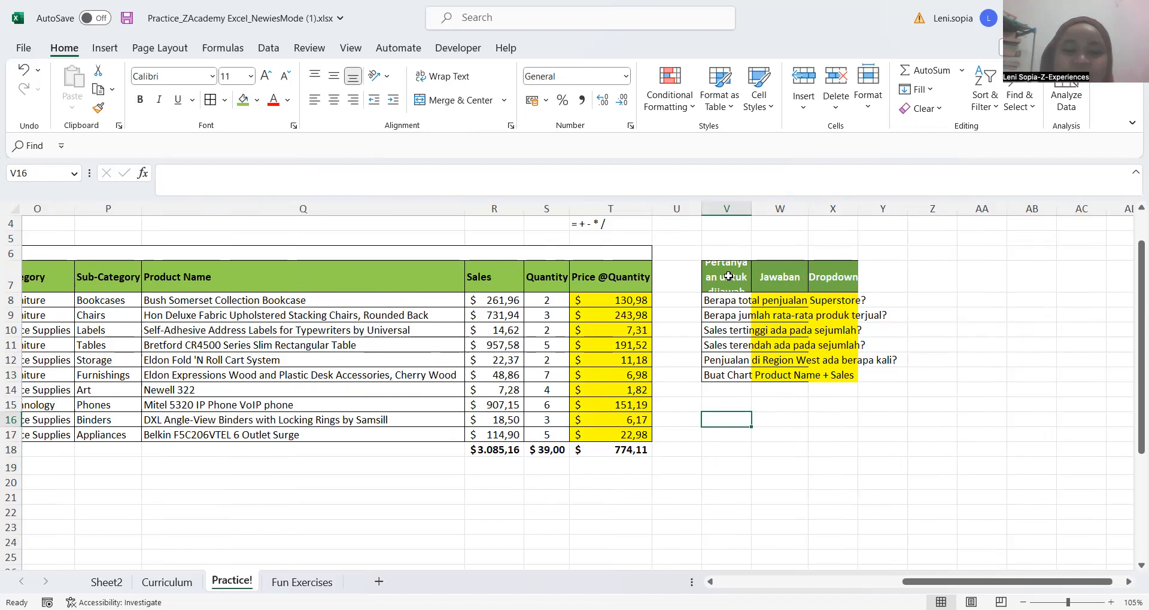
pyautogui.click(474, 495)
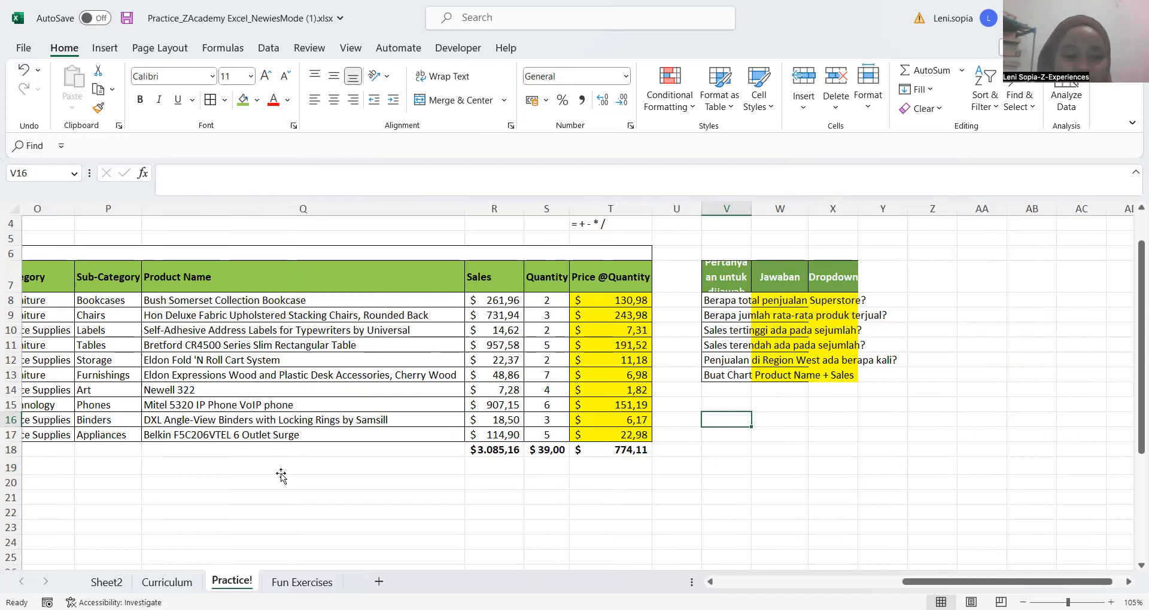
pyautogui.click(161, 472)
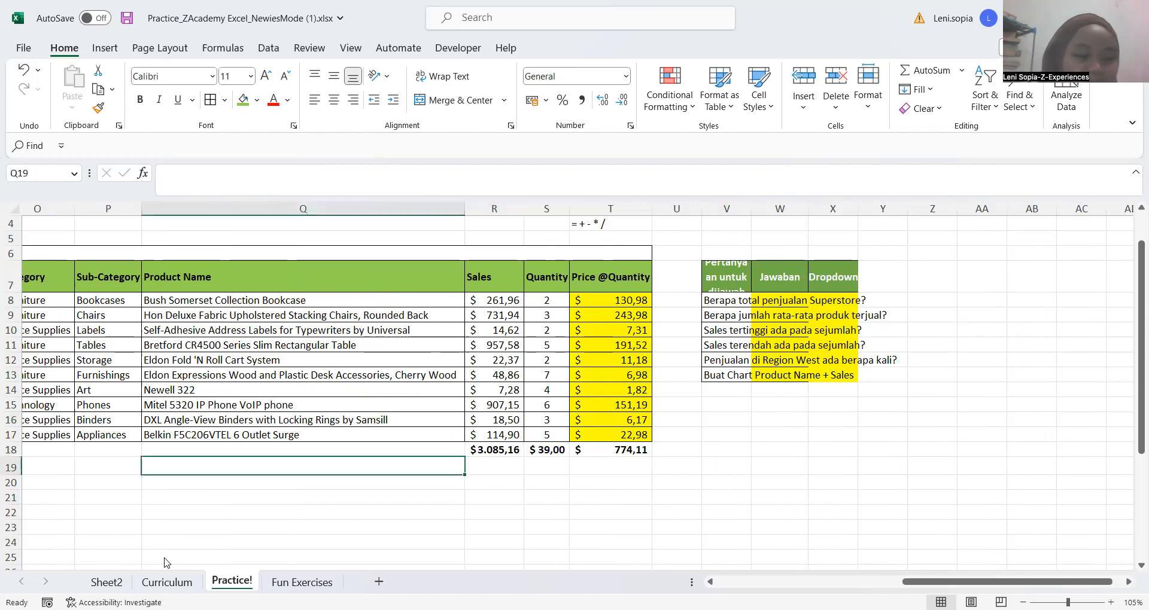
pyautogui.click(174, 498)
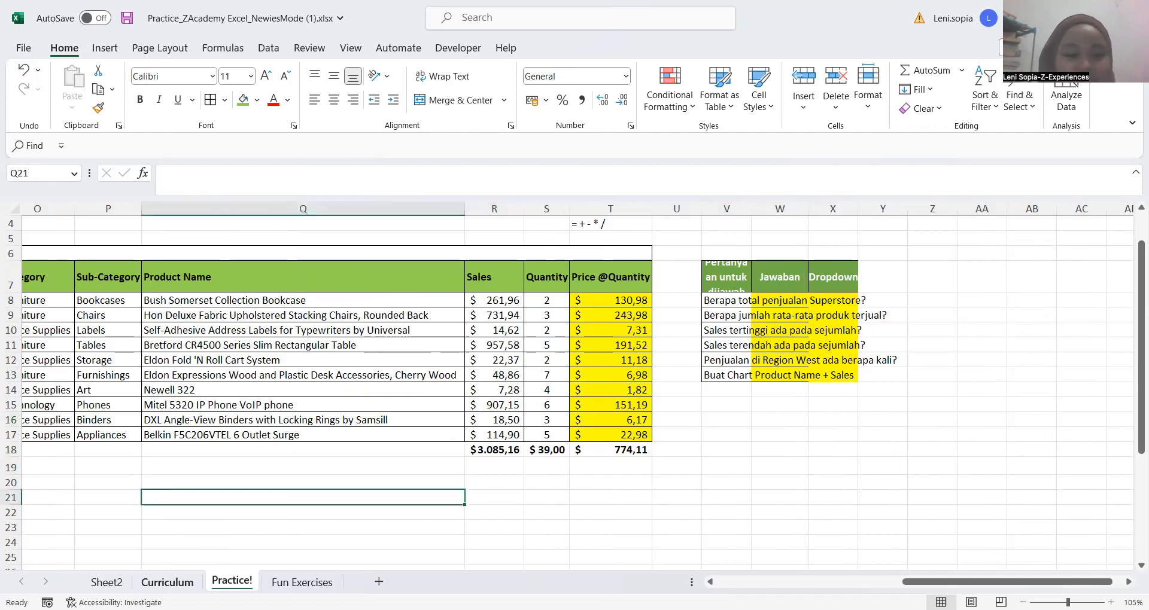
# On the Curriculum sheet, set the Status of Understanding the Interface in C5 to Sudah
pyautogui.click(167, 582)
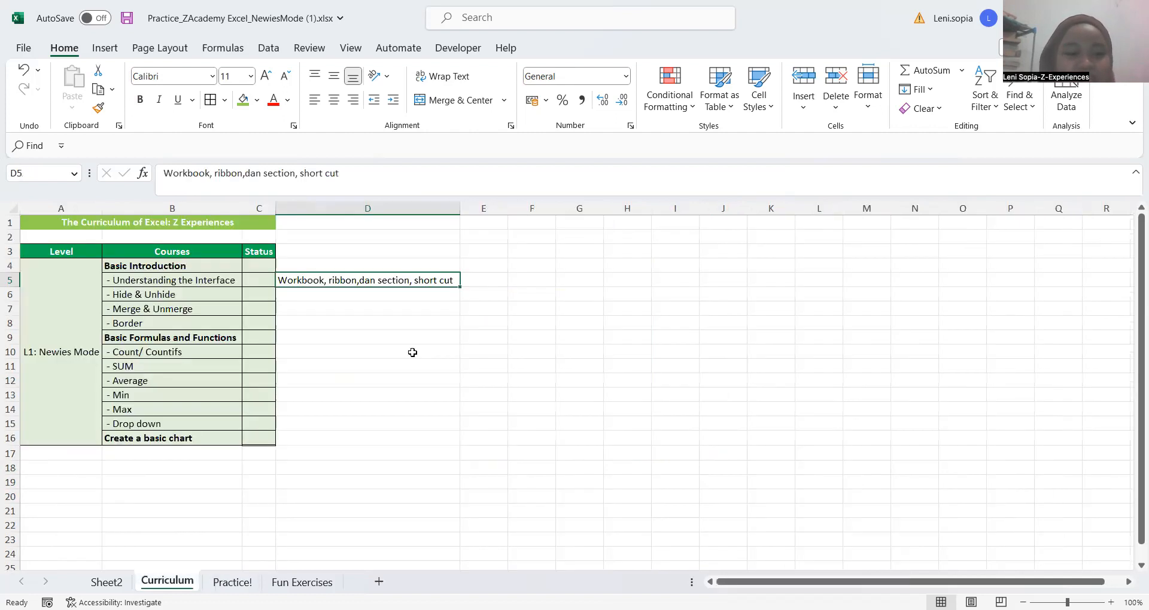
pyautogui.click(399, 325)
pyautogui.click(205, 280)
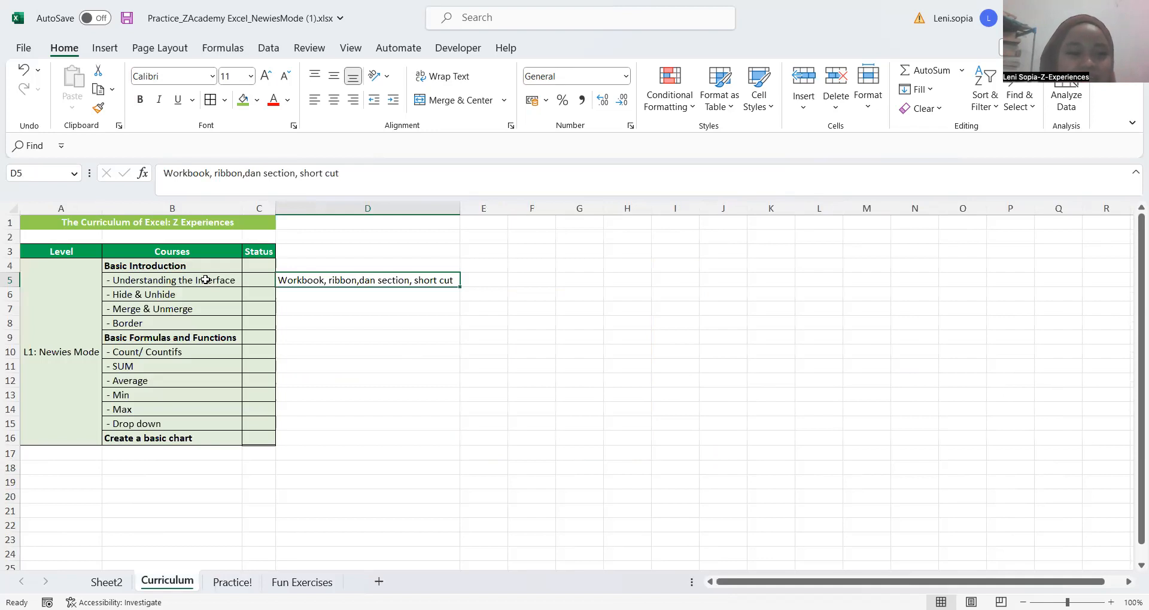
pyautogui.click(261, 282)
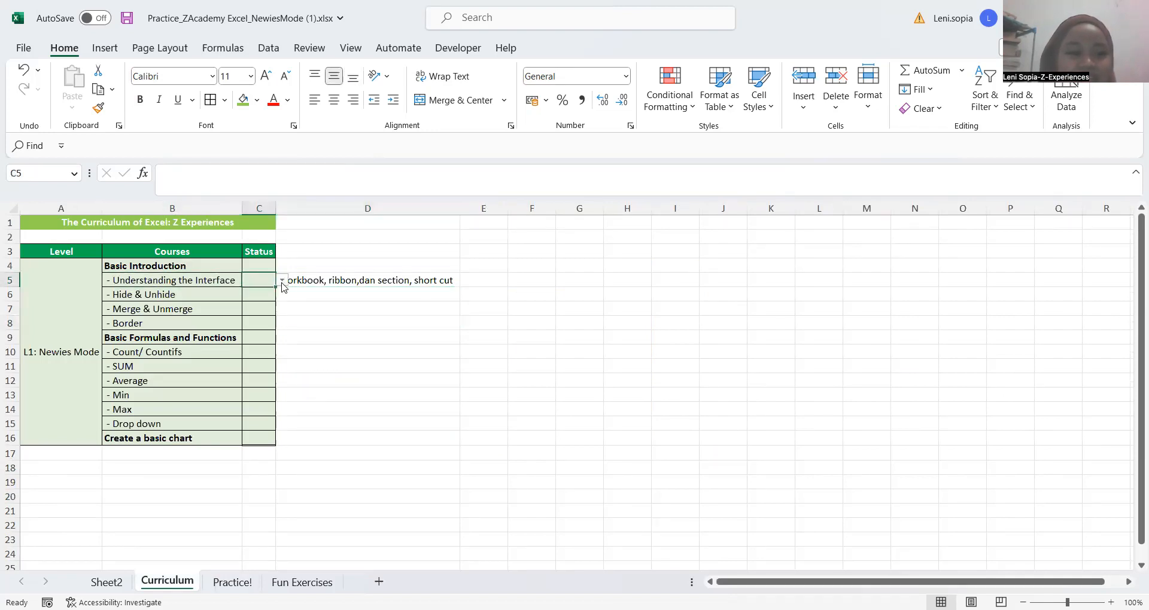
pyautogui.click(282, 282)
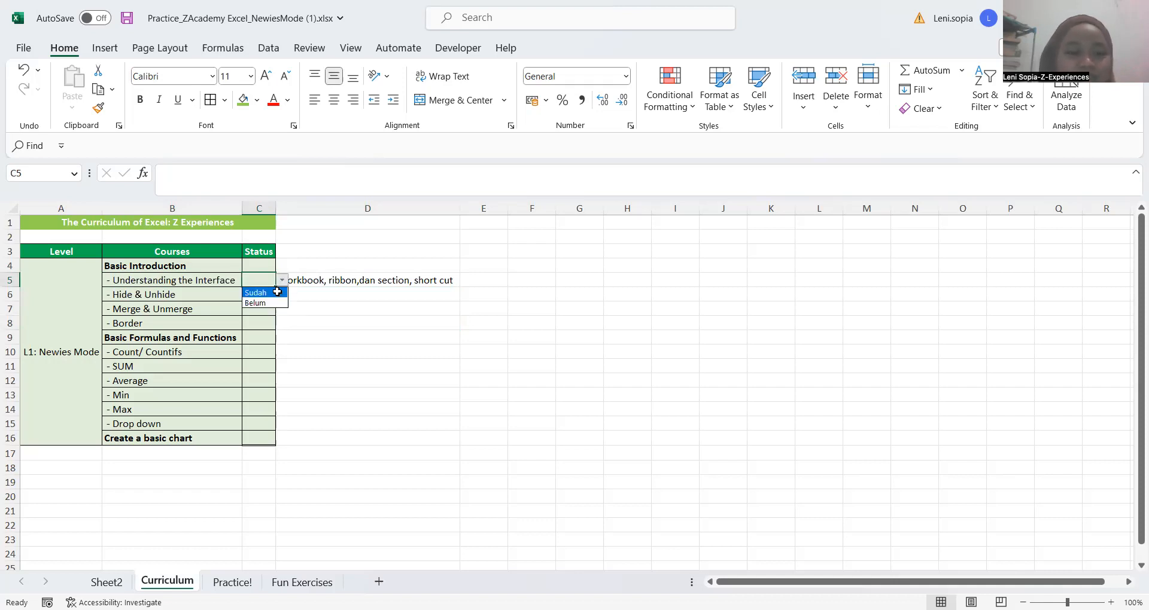
pyautogui.click(277, 292)
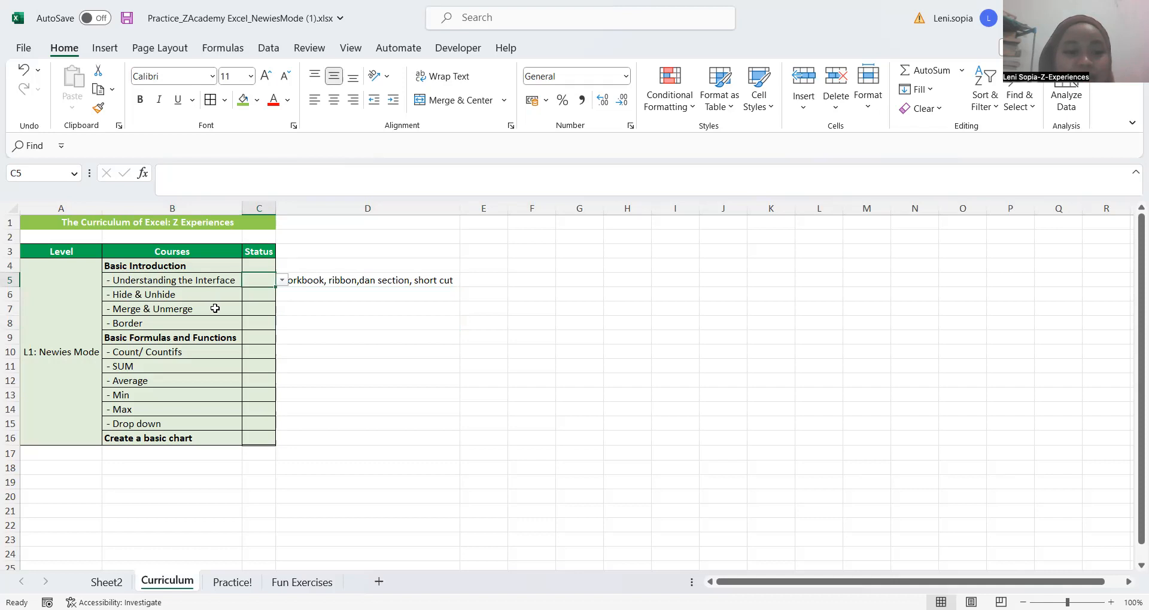
# Set the Status of the Merge & Unmerge course in C7 to Sudah
pyautogui.click(215, 301)
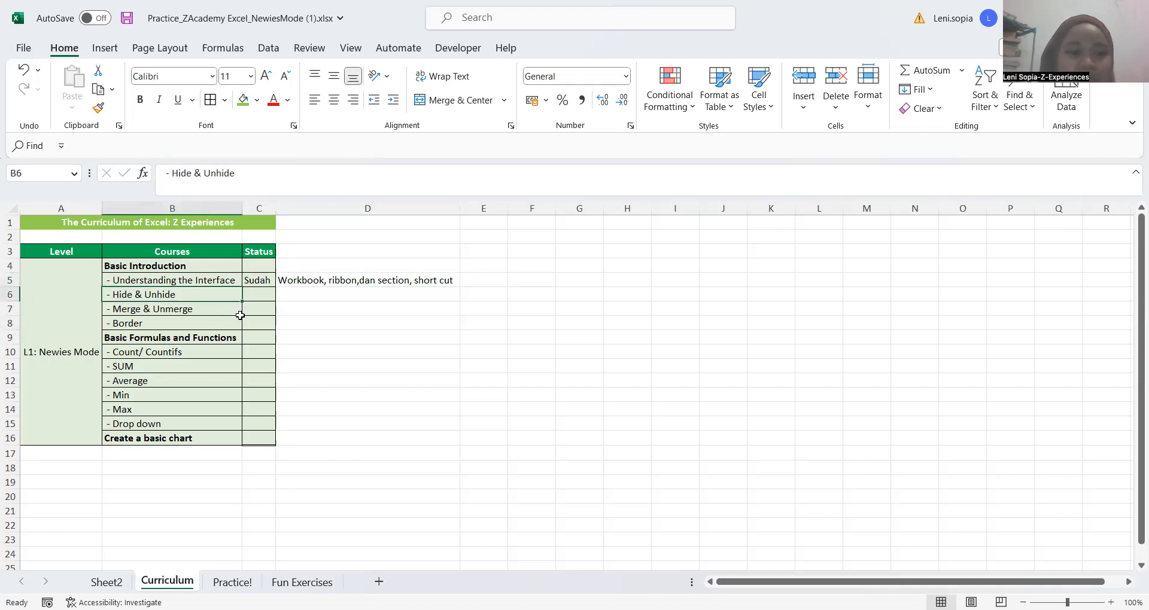
pyautogui.press('Down')
pyautogui.press('Right')
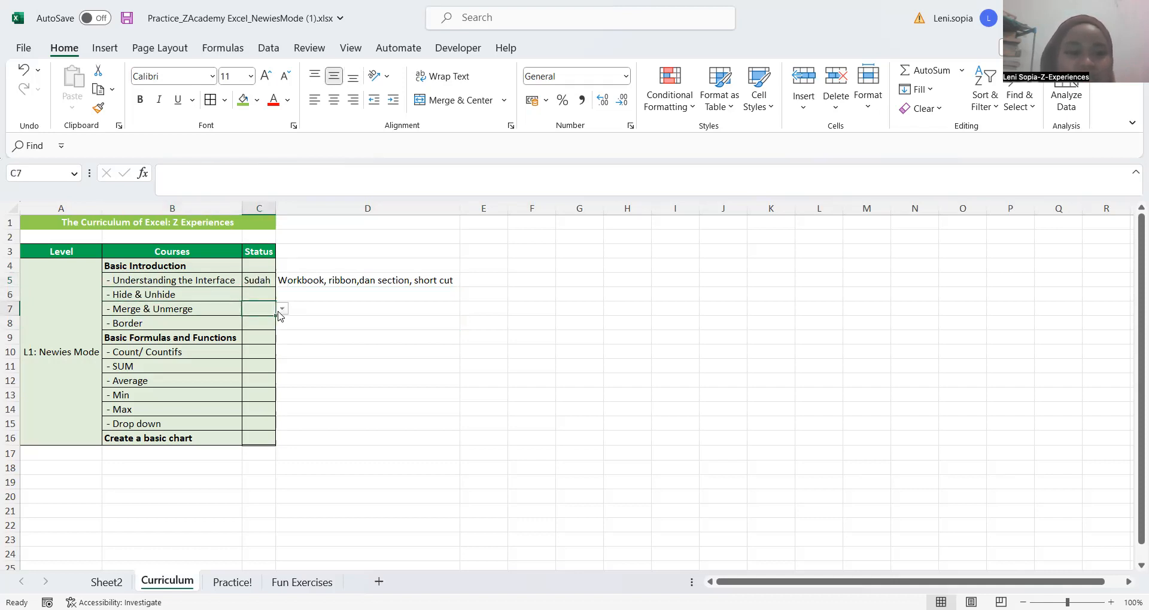
pyautogui.click(282, 309)
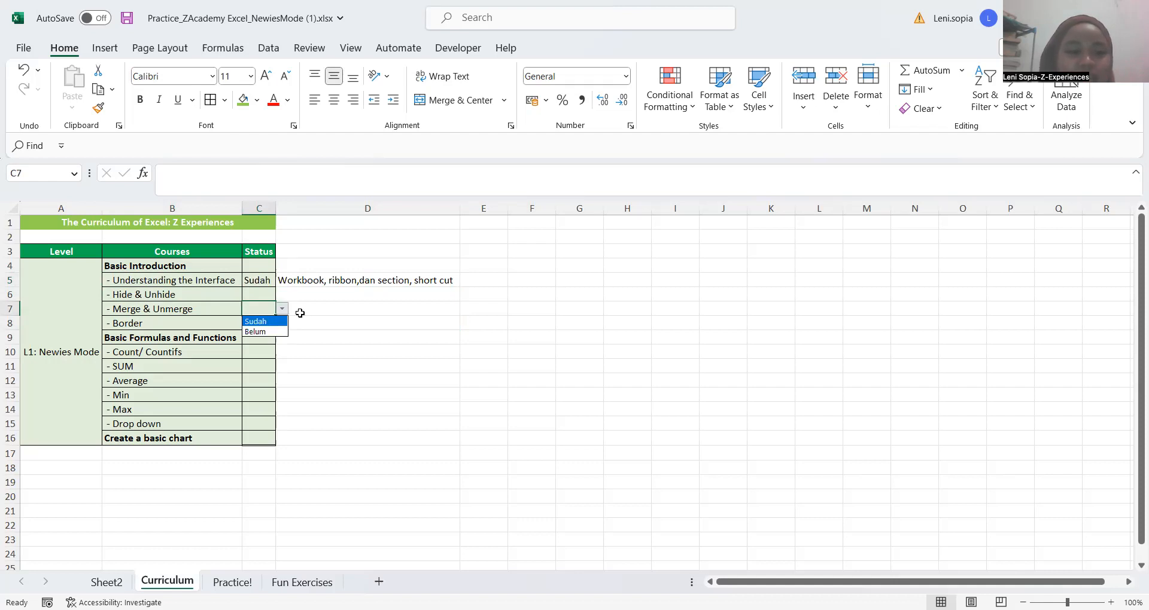
pyautogui.press('Escape')
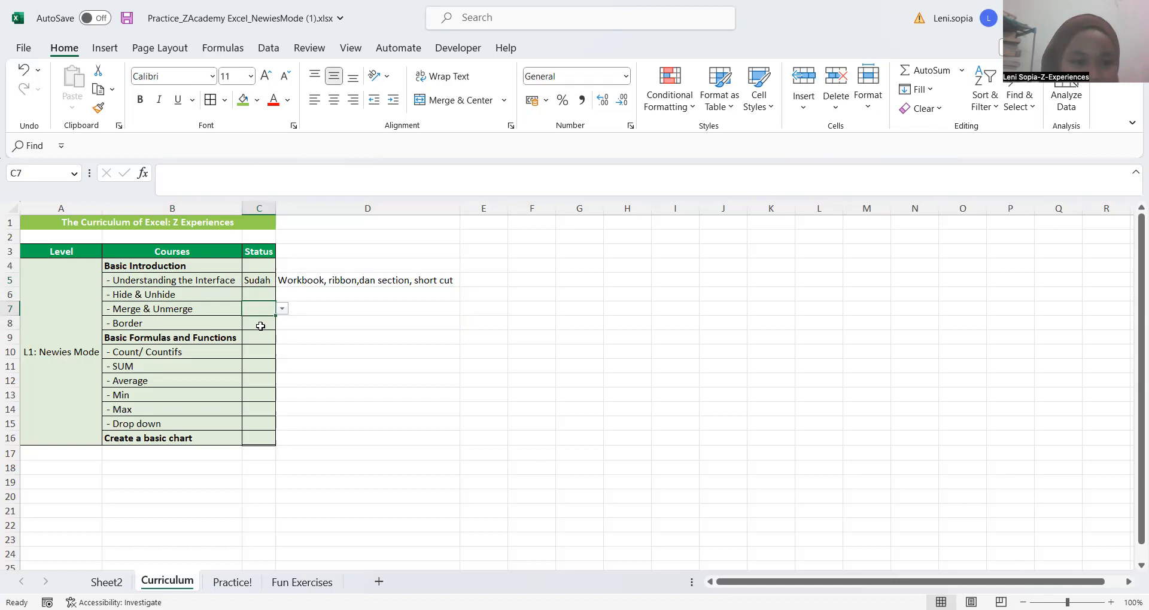
pyautogui.write('Sudah')
pyautogui.press('Return')
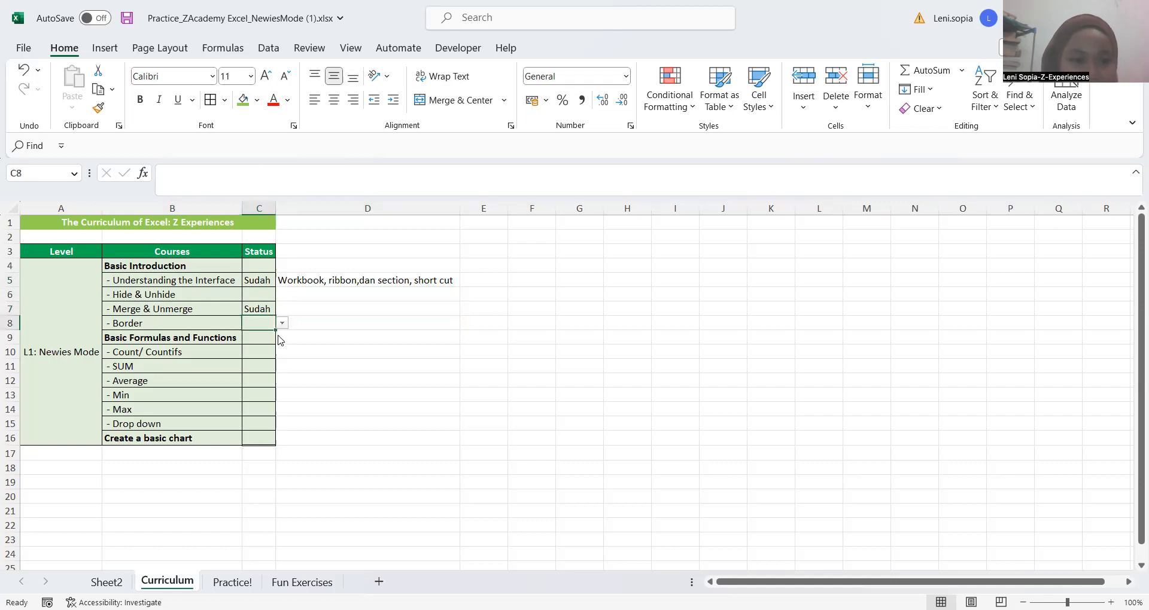
# Set the Status of the Border course in C8 to Sudah
pyautogui.click(281, 324)
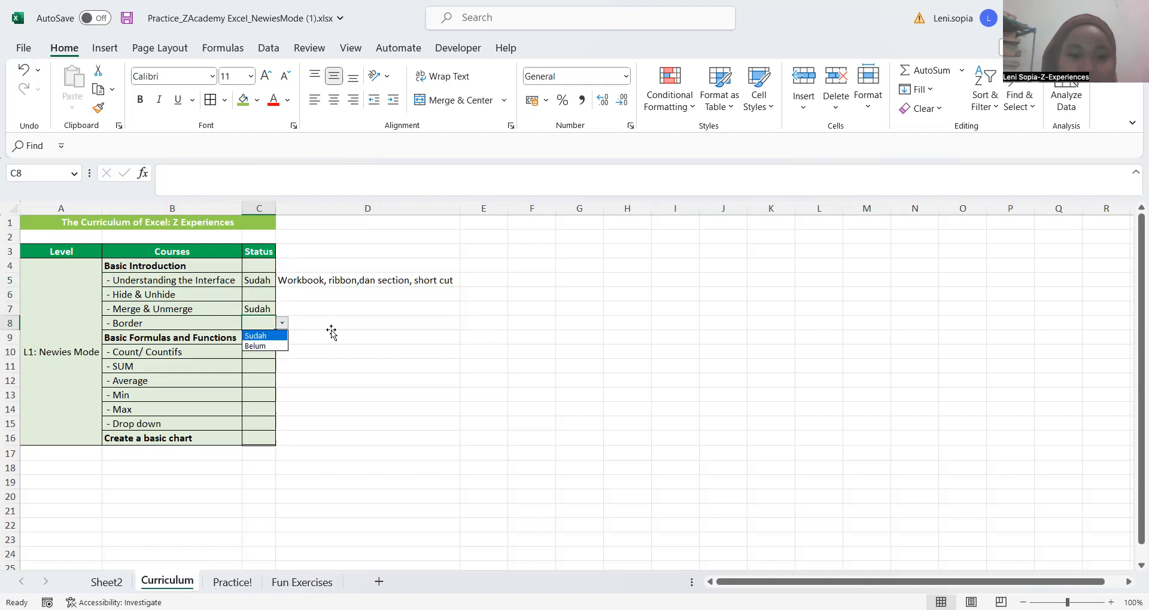
pyautogui.click(256, 336)
pyautogui.click(332, 335)
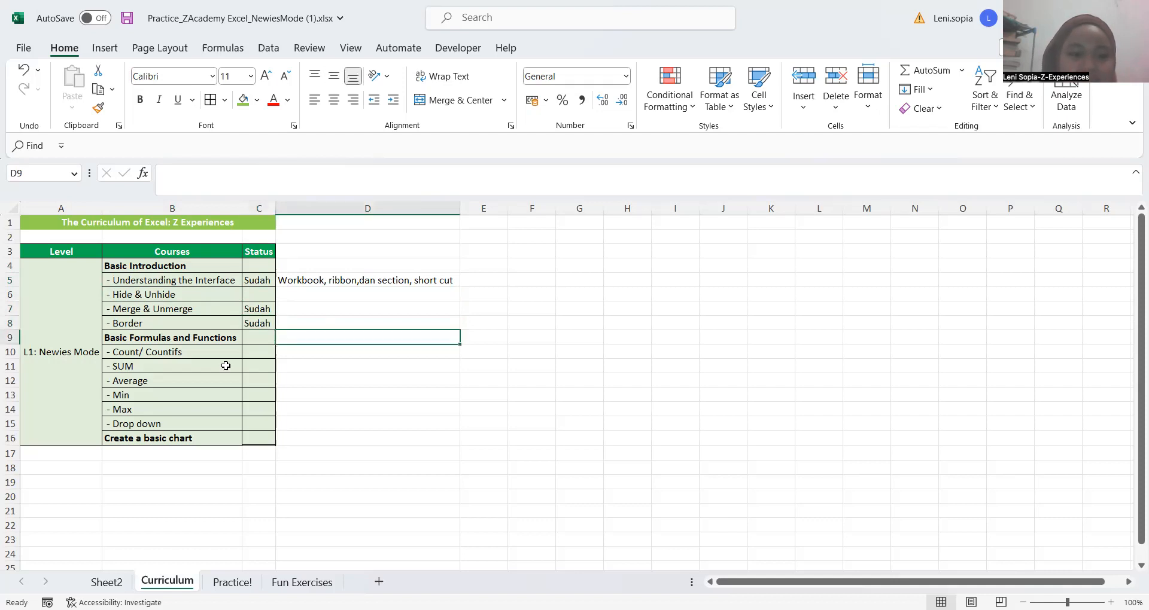
# Set the Status of the SUM course in C11 to Sudah
pyautogui.click(273, 367)
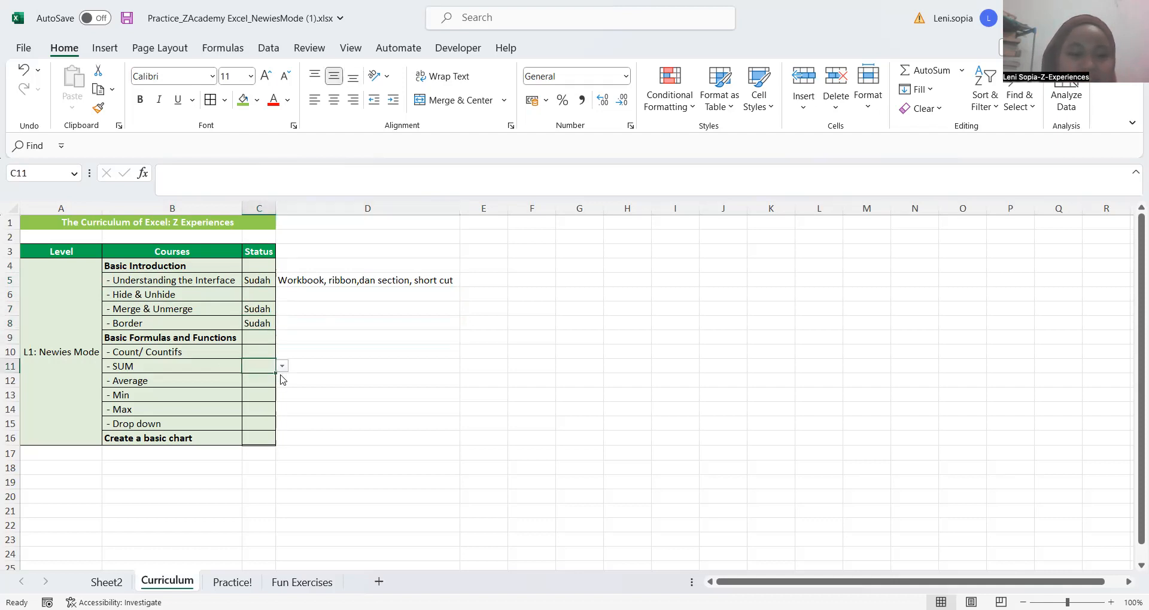
pyautogui.click(282, 366)
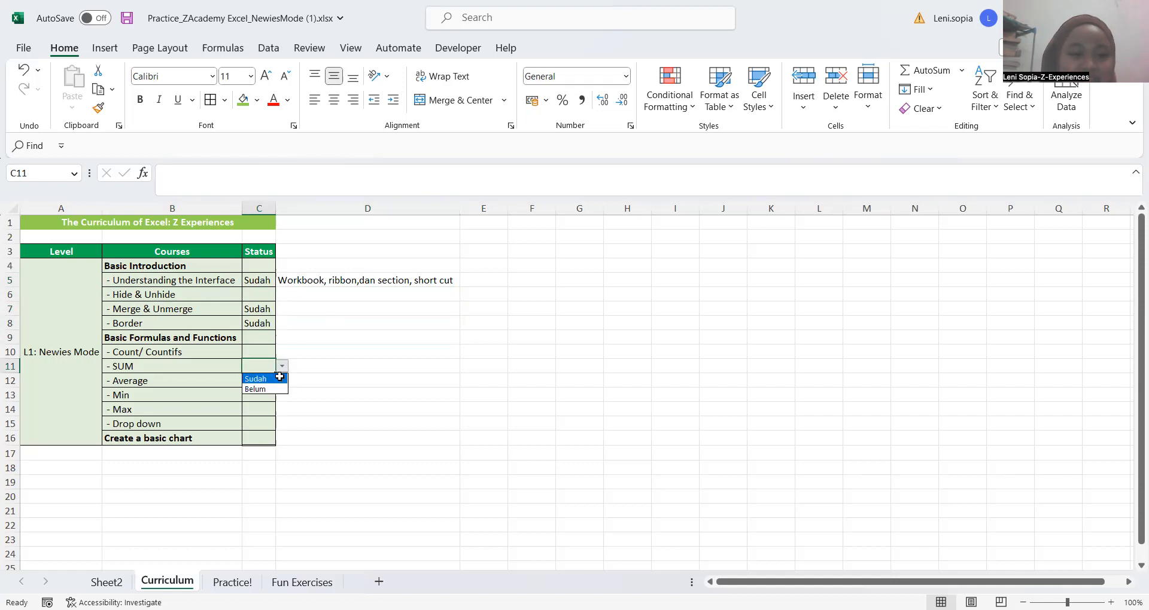
pyautogui.click(306, 303)
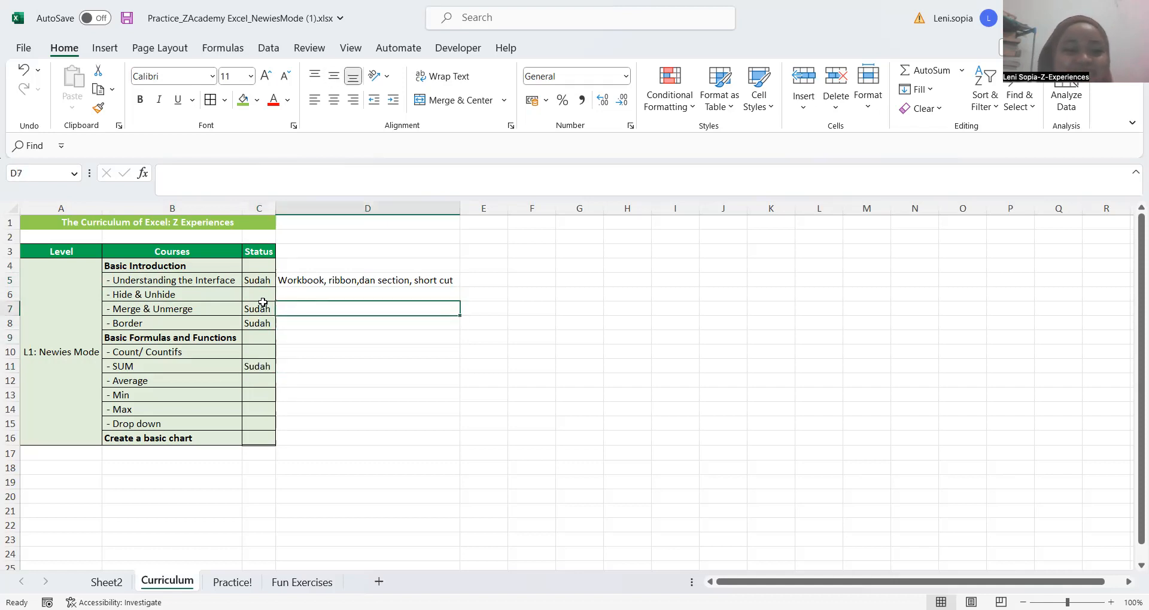
pyautogui.click(341, 290)
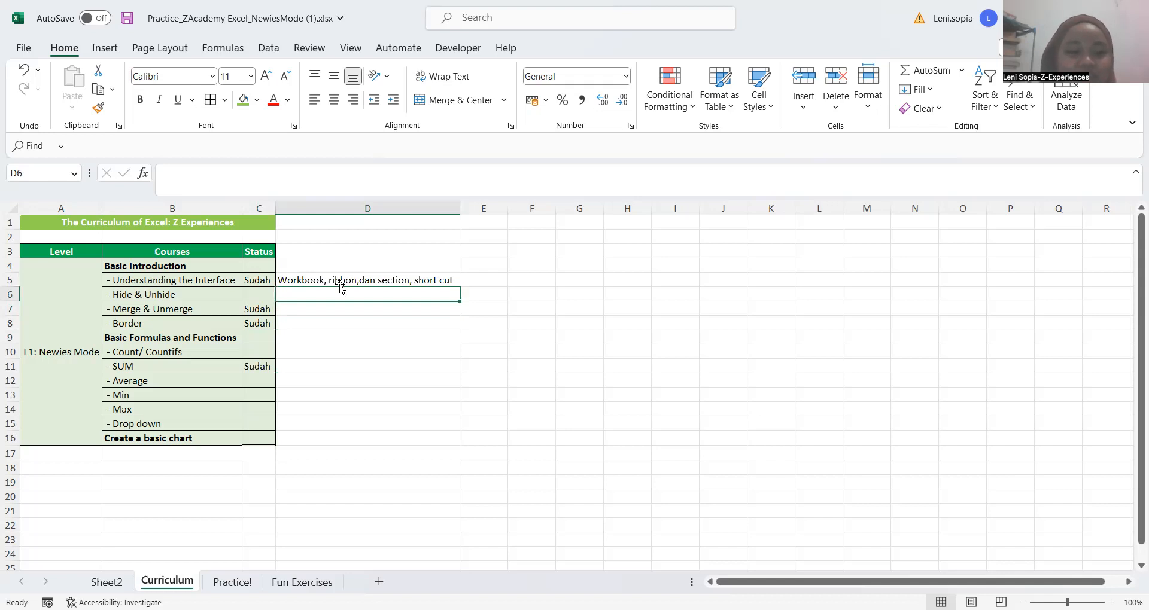
pyautogui.click(308, 364)
pyautogui.click(237, 422)
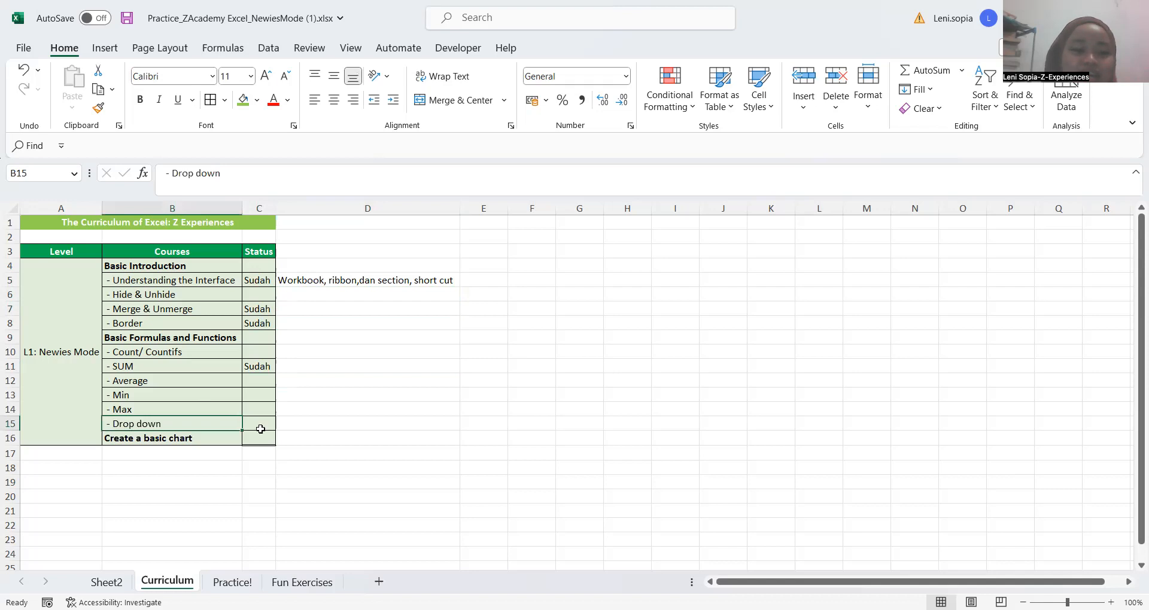
pyautogui.click(261, 426)
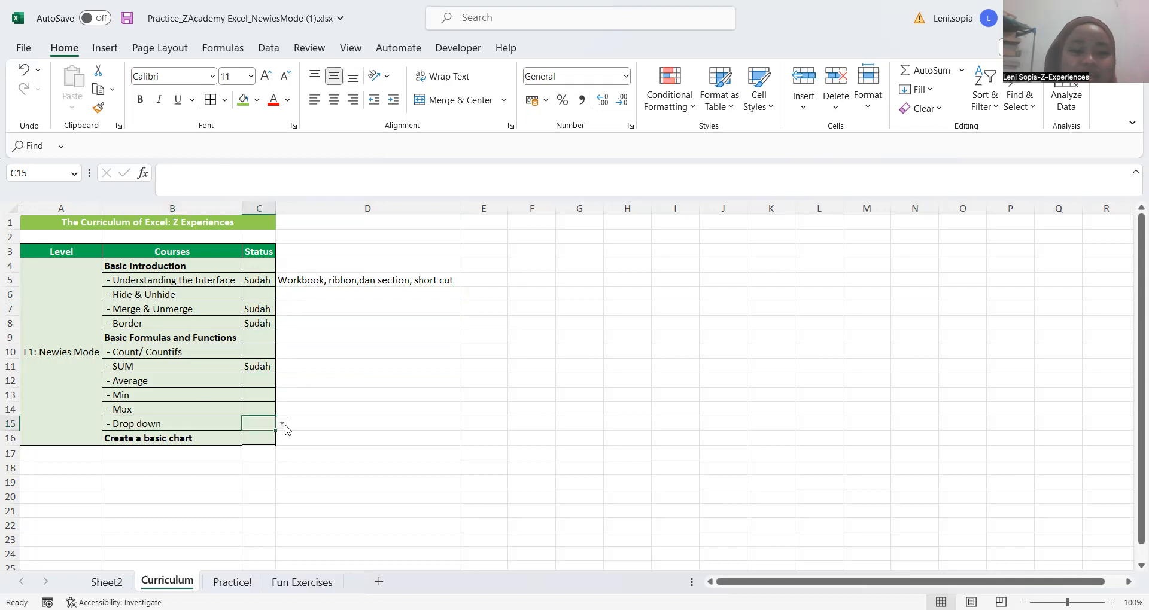
pyautogui.click(282, 424)
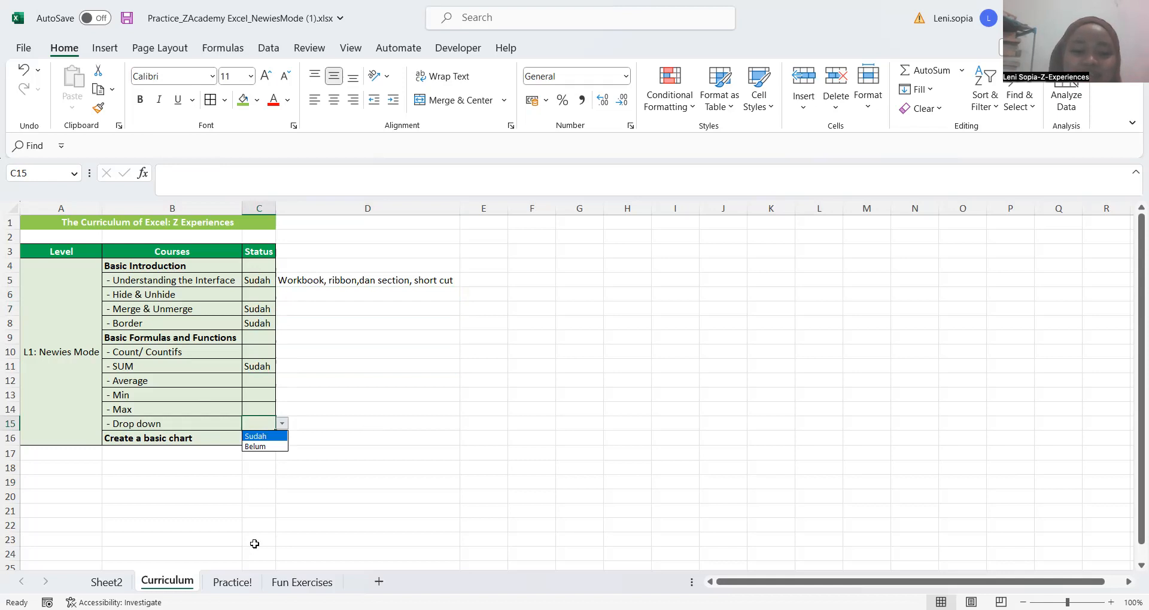
pyautogui.press('Escape')
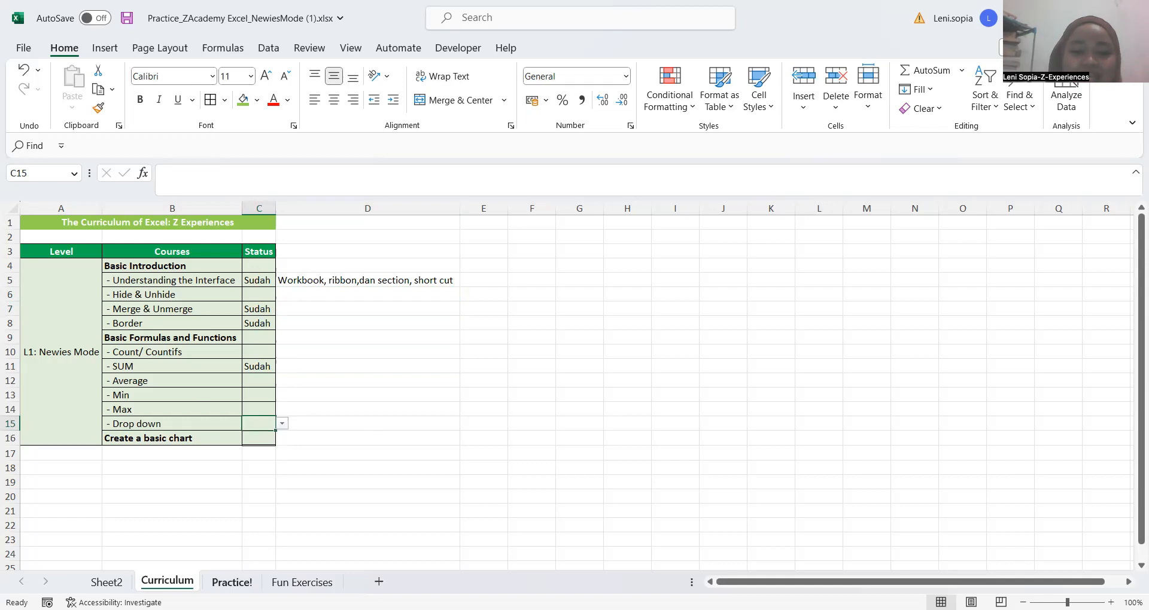
# Go to the Practice! sheet and bring up the question table in columns V to X
pyautogui.hotkey('ctrl', 'pagedown')
pyautogui.click(828, 412)
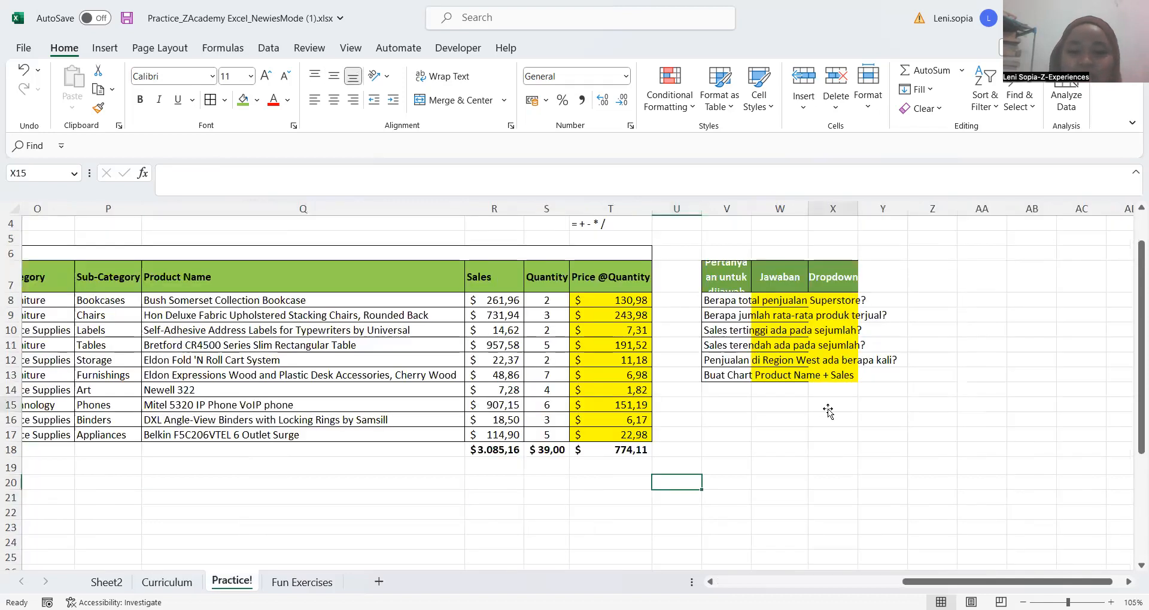
pyautogui.hscroll(2, 706, 412)
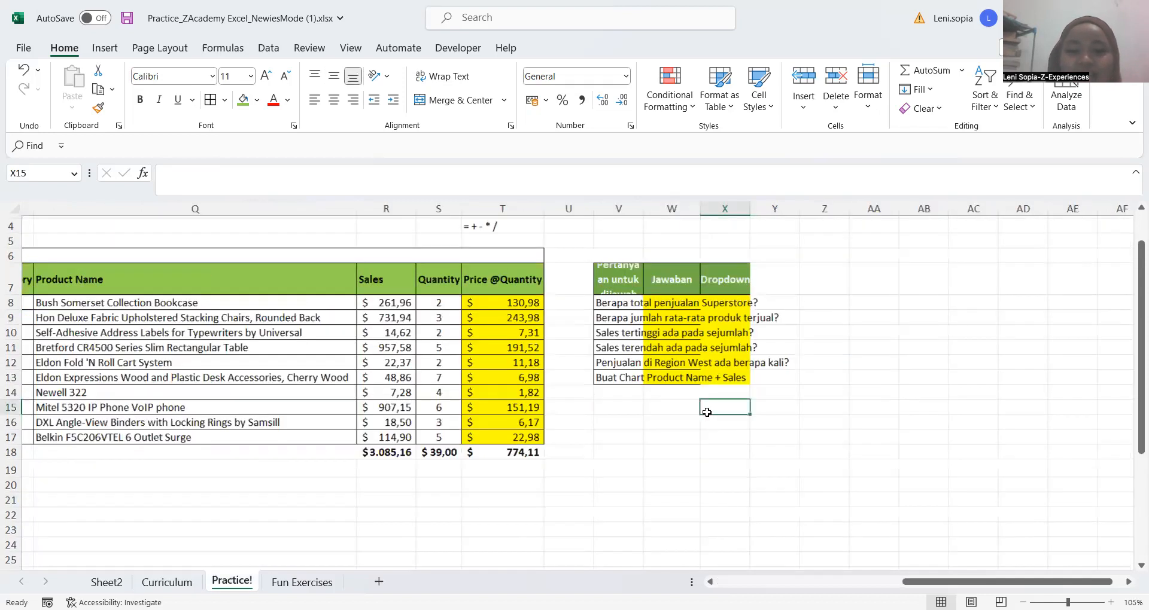
pyautogui.hscroll(1, 623, 392)
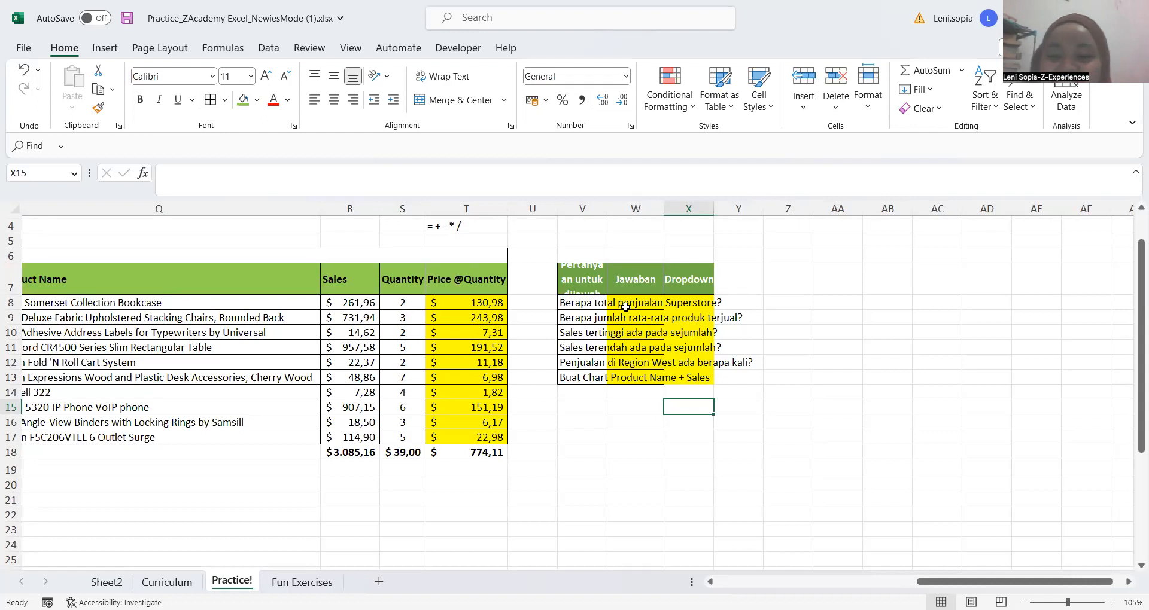
pyautogui.click(583, 276)
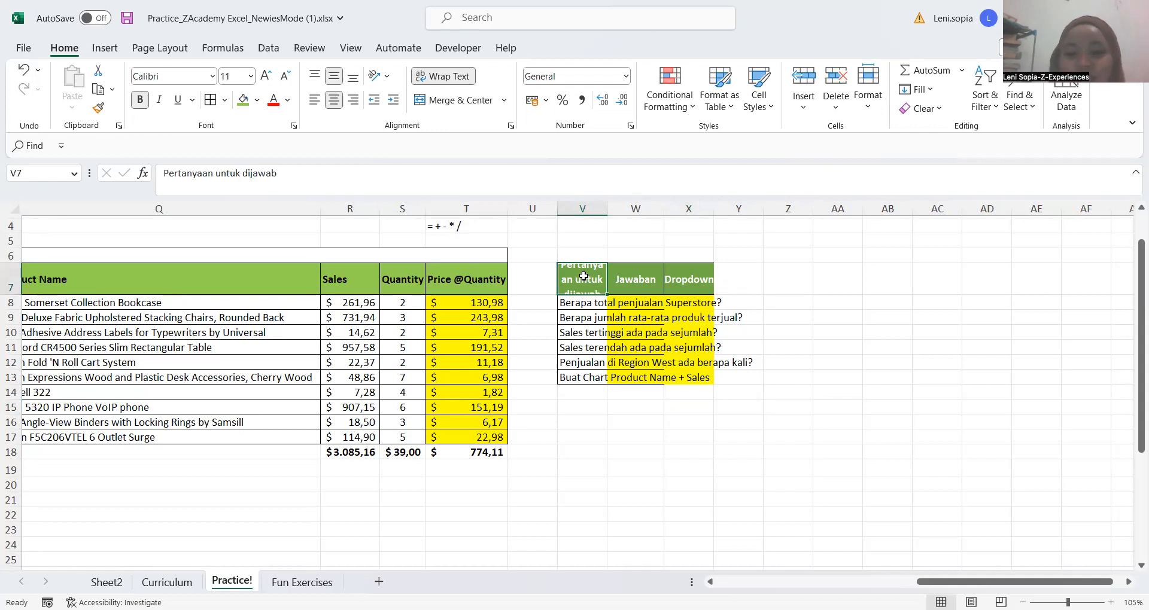
pyautogui.hotkey('shift', 'Right')
pyautogui.hotkey('shift', 'Right')
pyautogui.hotkey('shift', 'Down')
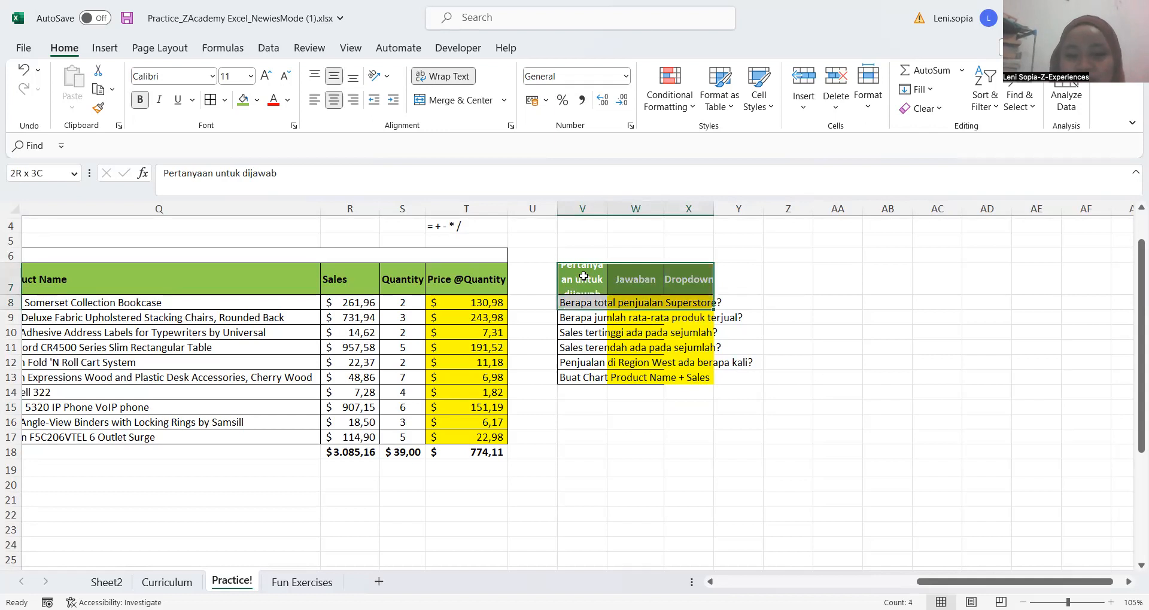
pyautogui.hotkey('shift', 'Down')
pyautogui.hotkey('shift', 'Down')
pyautogui.hotkey('shift', 'Down')
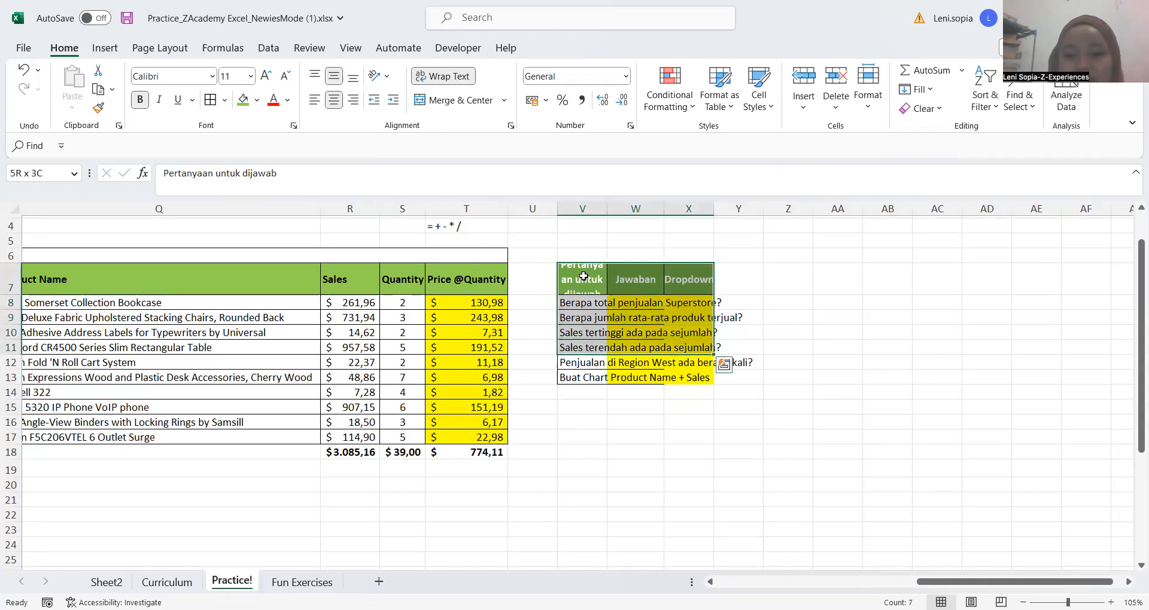
pyautogui.hotkey('shift', 'Down')
pyautogui.hotkey('shift', 'Down')
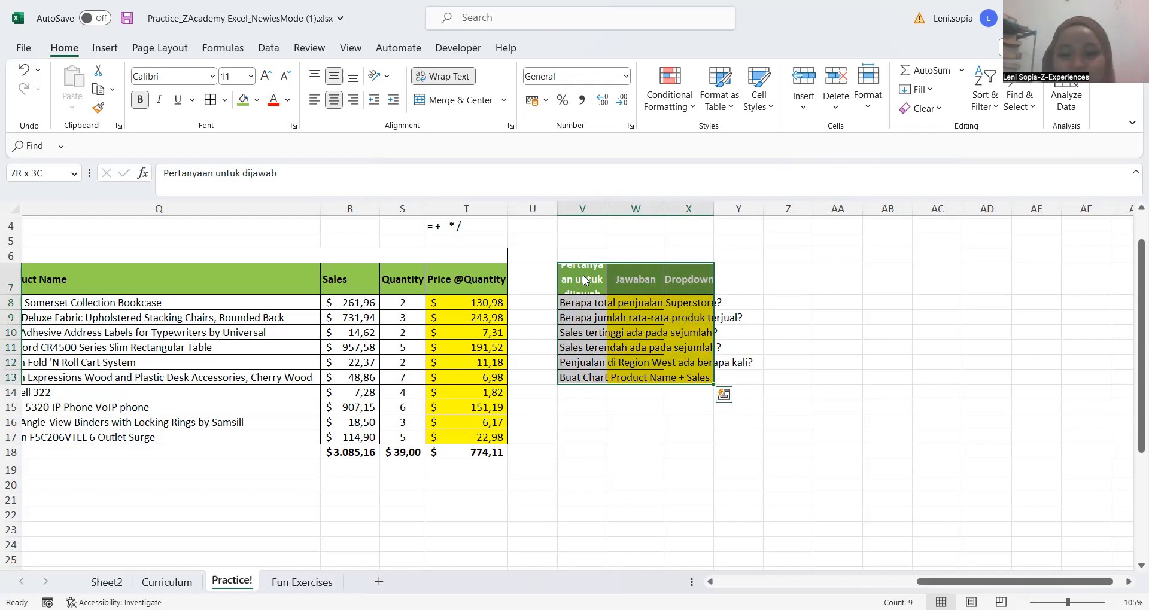
pyautogui.hotkey('alt', 'h')
pyautogui.press('o')
pyautogui.press('w')
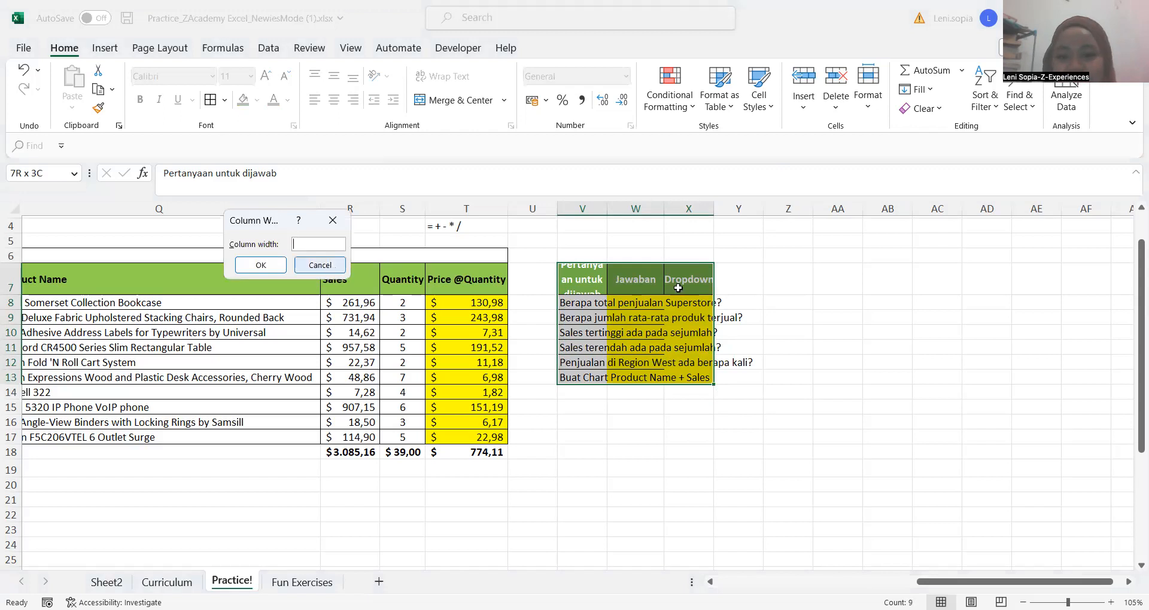
pyautogui.press('Escape')
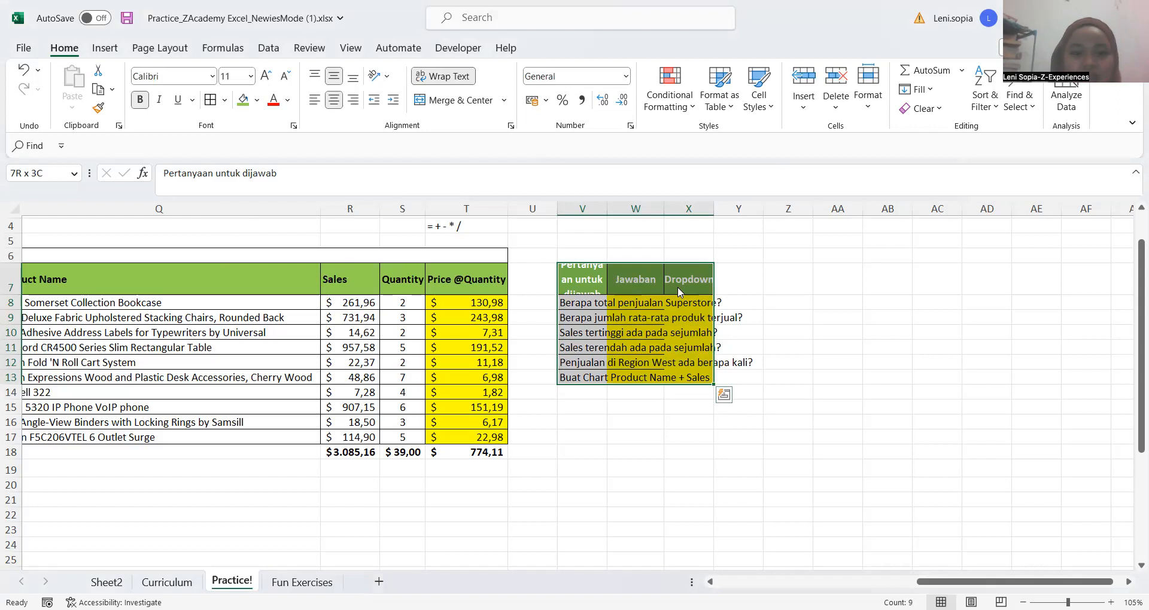
pyautogui.hotkey('alt', 'h')
pyautogui.press('h')
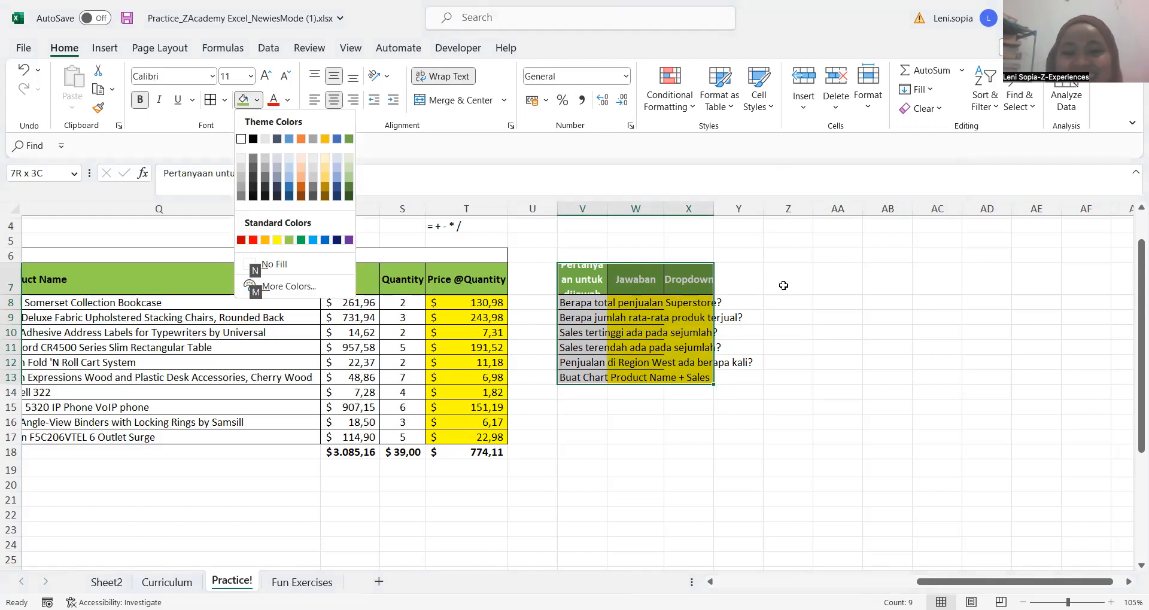
pyautogui.press('Escape')
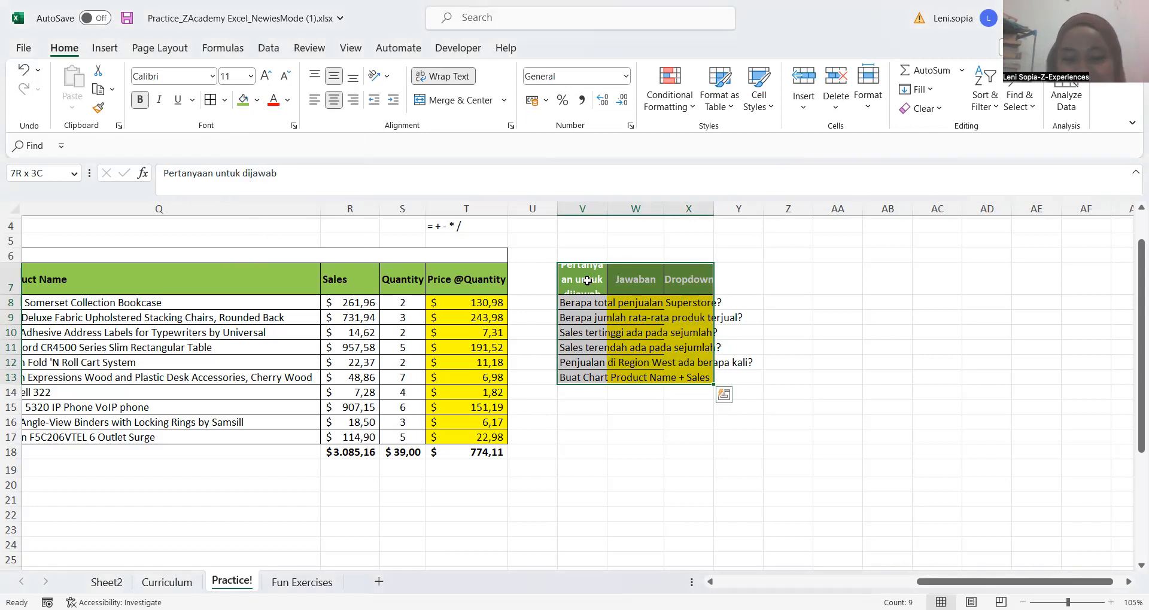
pyautogui.press('Right')
pyautogui.press('Right')
pyautogui.press('Right')
# AutoFit the column widths of the question table V7:X13 to its contents
pyautogui.click(587, 281)
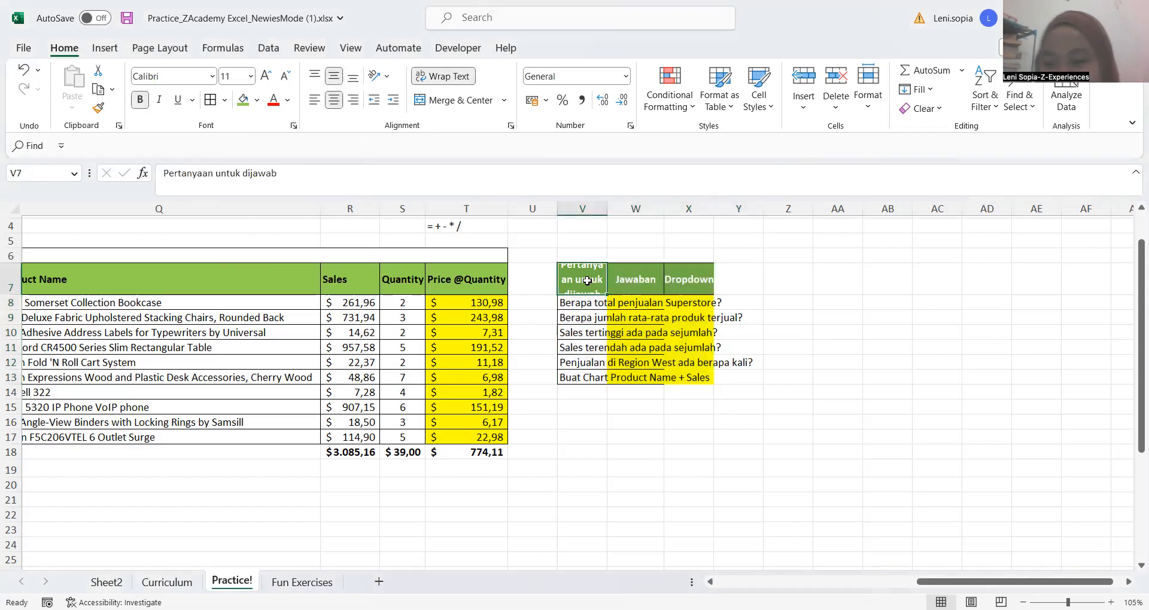
pyautogui.hotkey('shift', 'Right')
pyautogui.hotkey('shift', 'Right')
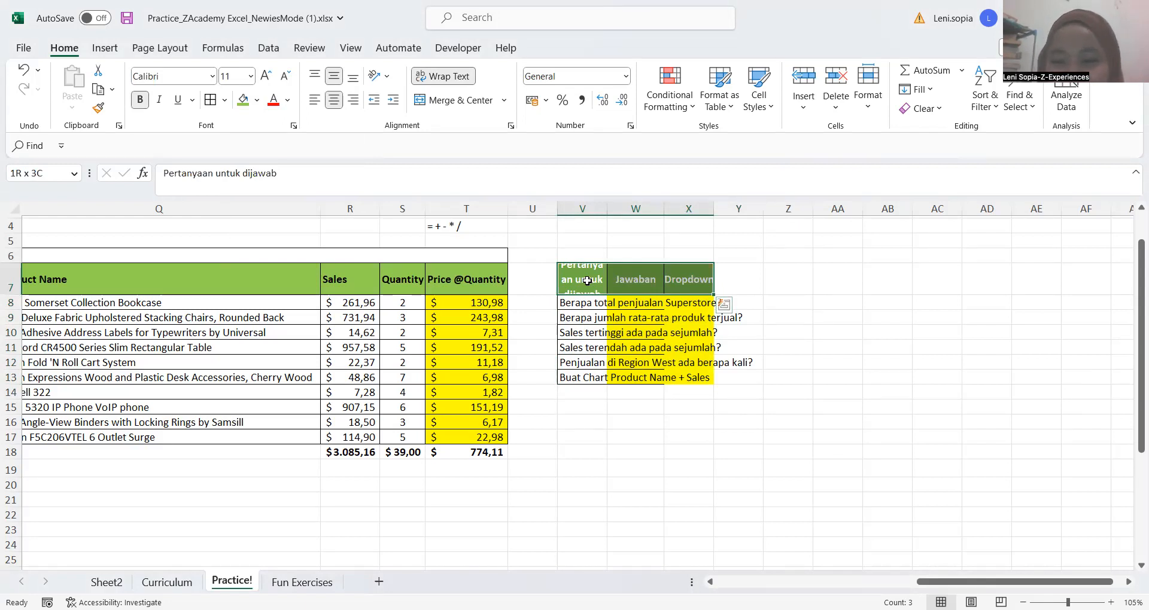
pyautogui.hotkey('shift', 'Down')
pyautogui.hotkey('shift', 'Down')
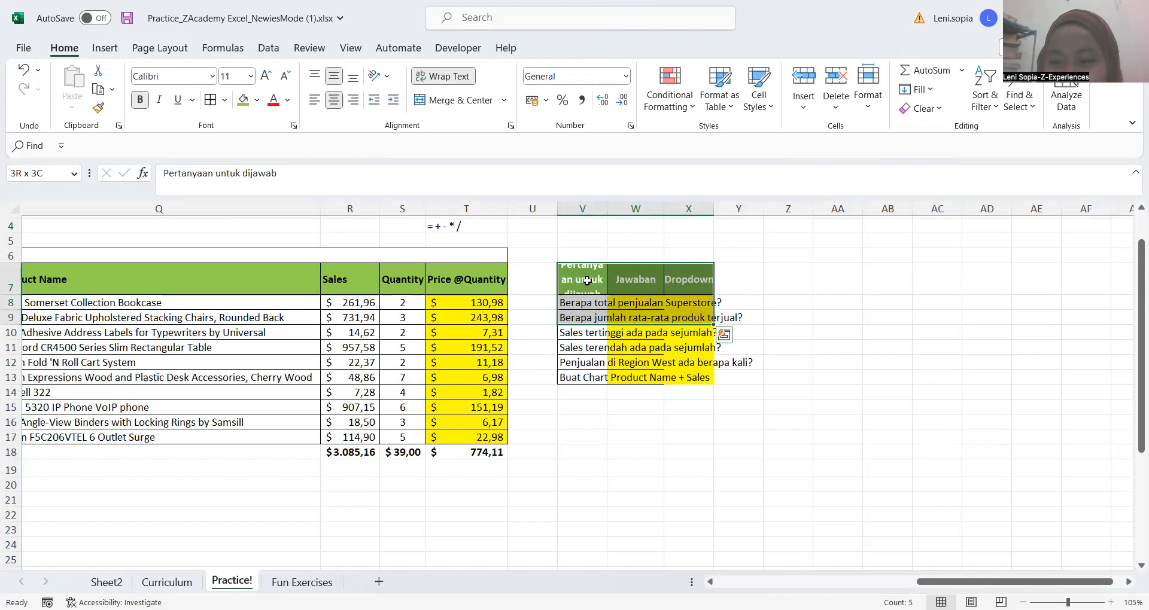
pyautogui.hotkey('shift', 'Down')
pyautogui.hotkey('shift', 'Down')
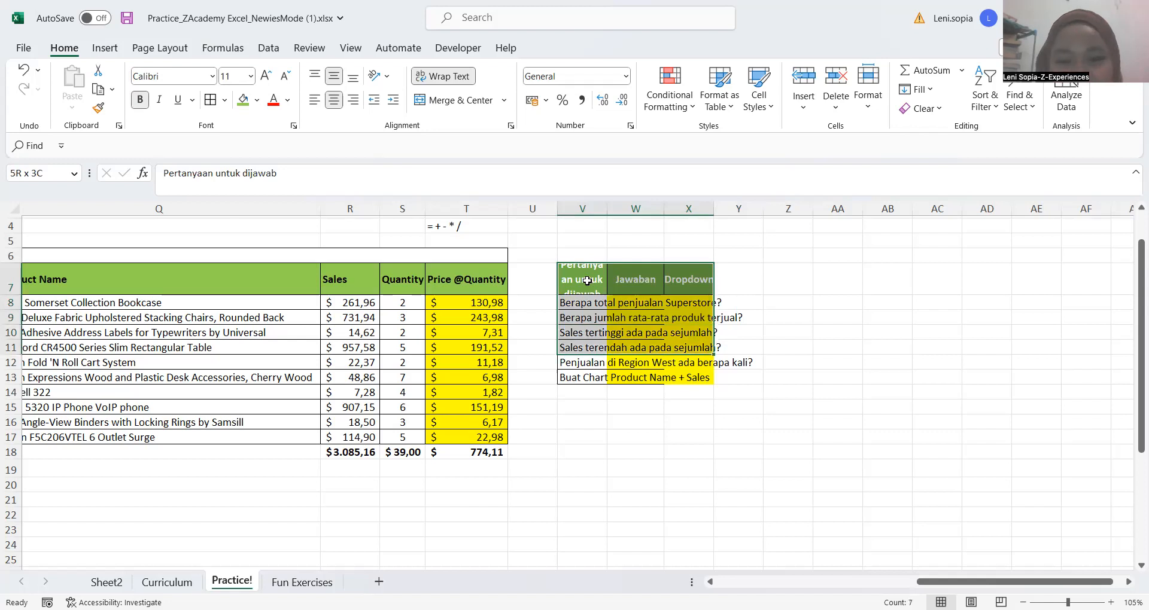
pyautogui.hotkey('shift', 'Down')
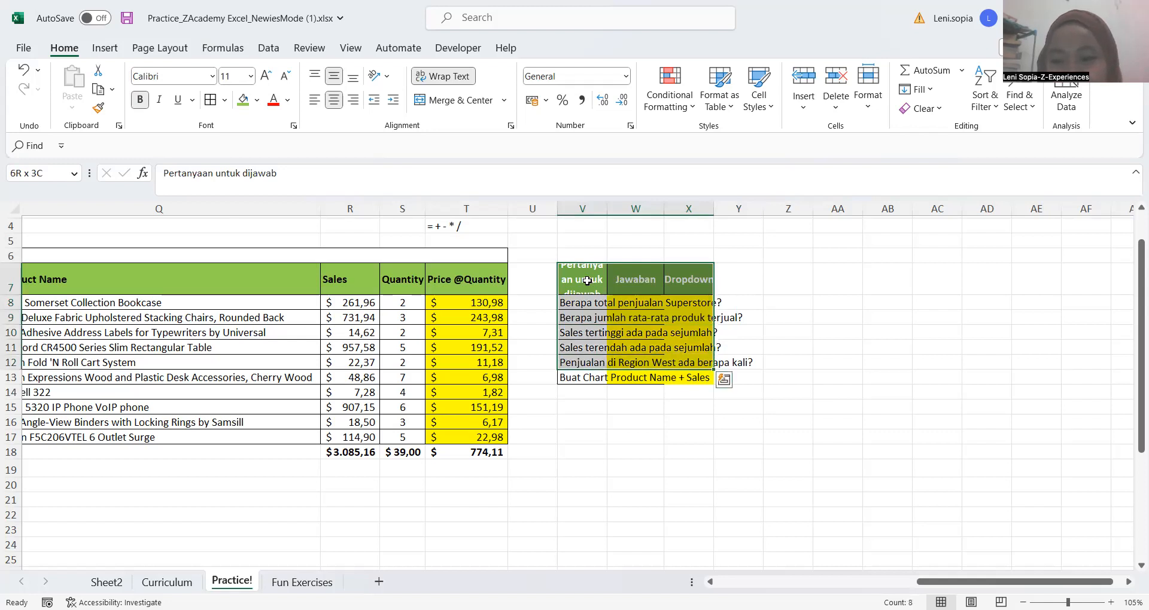
pyautogui.hotkey('shift', 'Down')
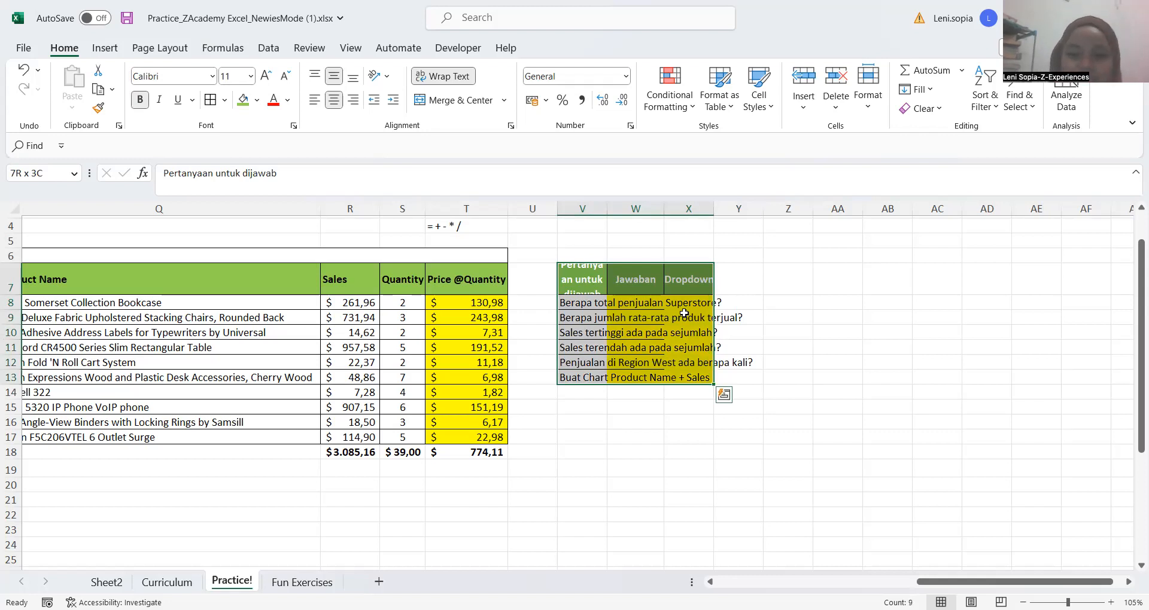
pyautogui.hotkey('alt', 'h')
pyautogui.press('o')
pyautogui.press('i')
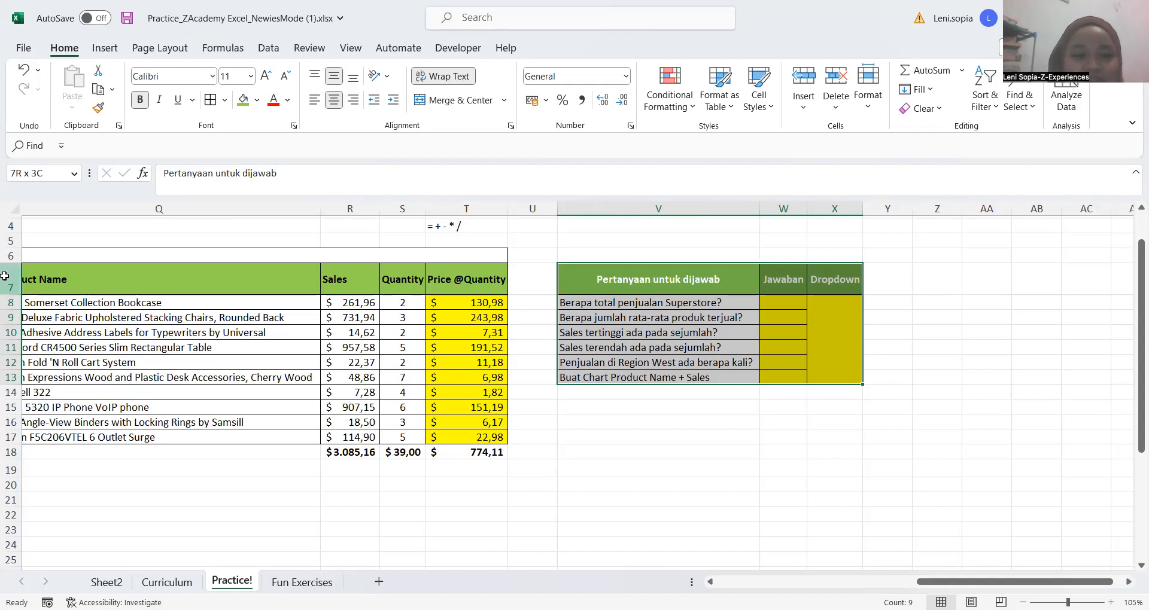
# Enter a row height of 10 for rows 7 to 10
pyautogui.moveTo(4, 276); pyautogui.dragTo(13, 334)
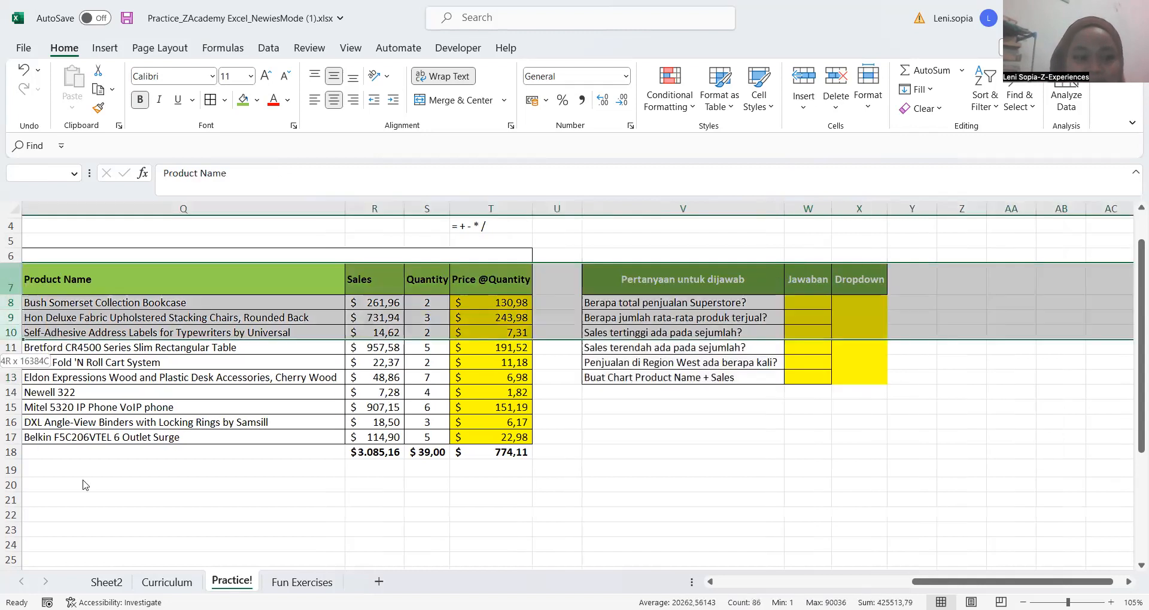
pyautogui.rightClick(80, 513)
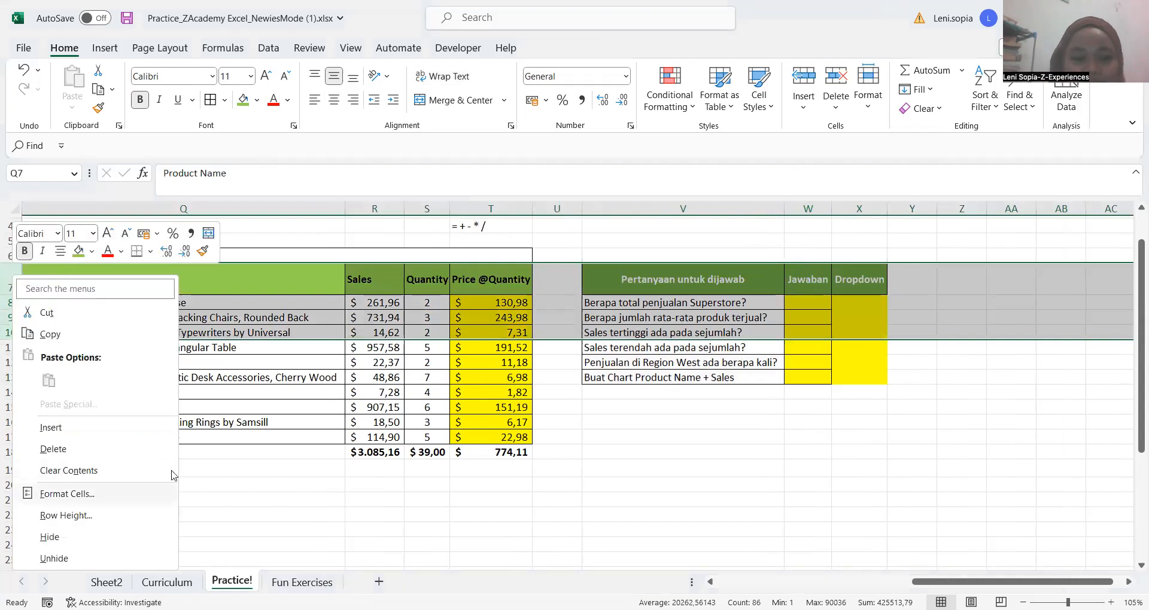
pyautogui.click(82, 518)
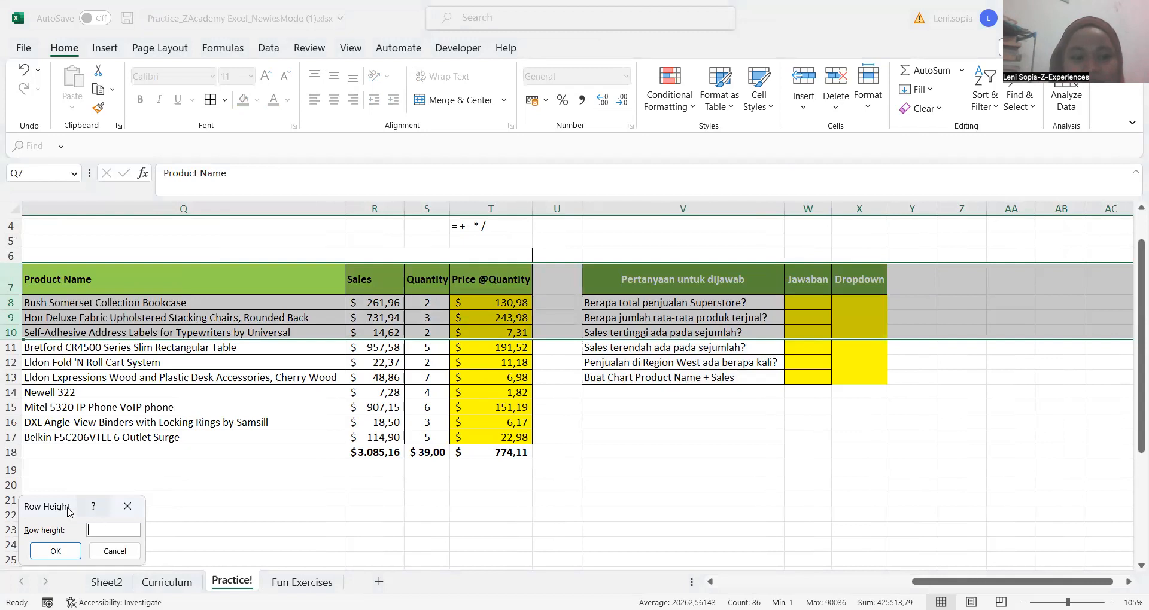
pyautogui.moveTo(69, 512); pyautogui.dragTo(208, 295)
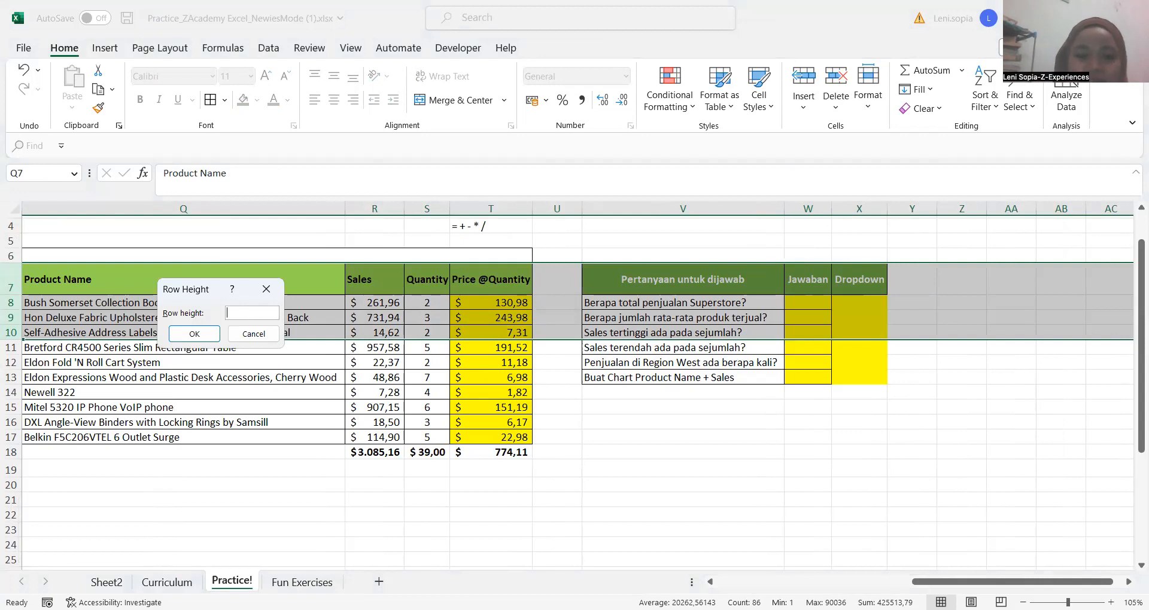
pyautogui.write('10')
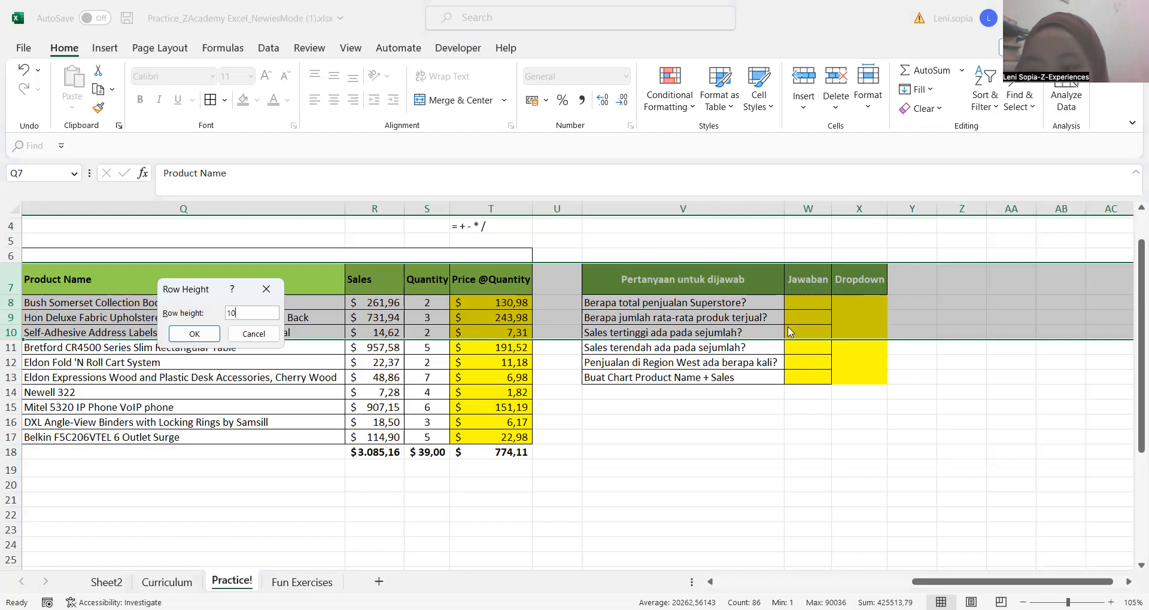
pyautogui.hotkey('alt', 'Tab')
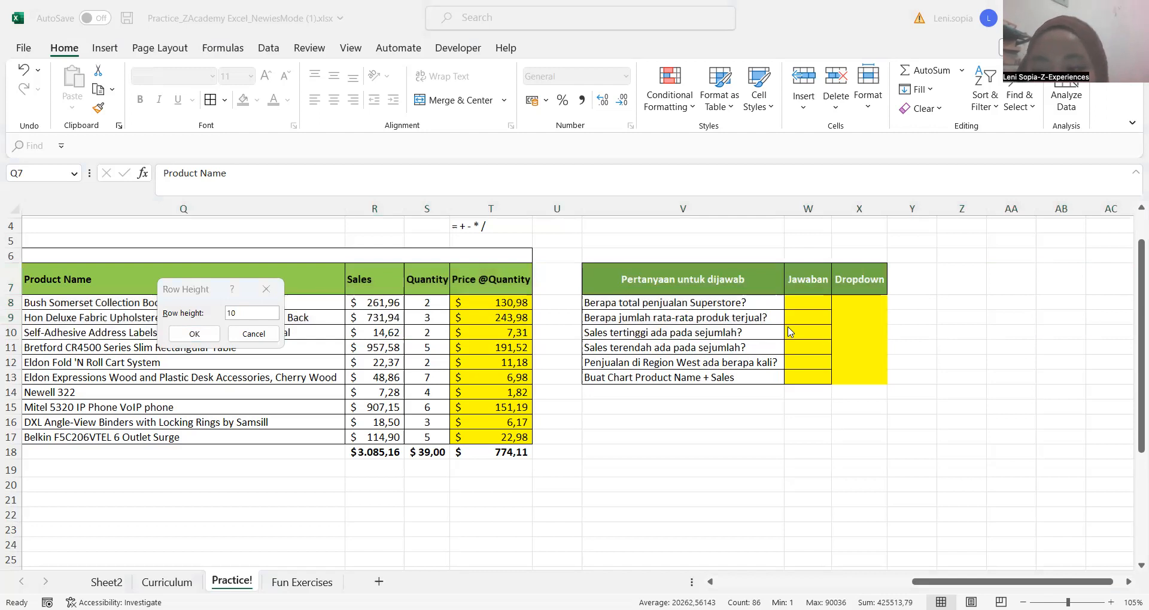
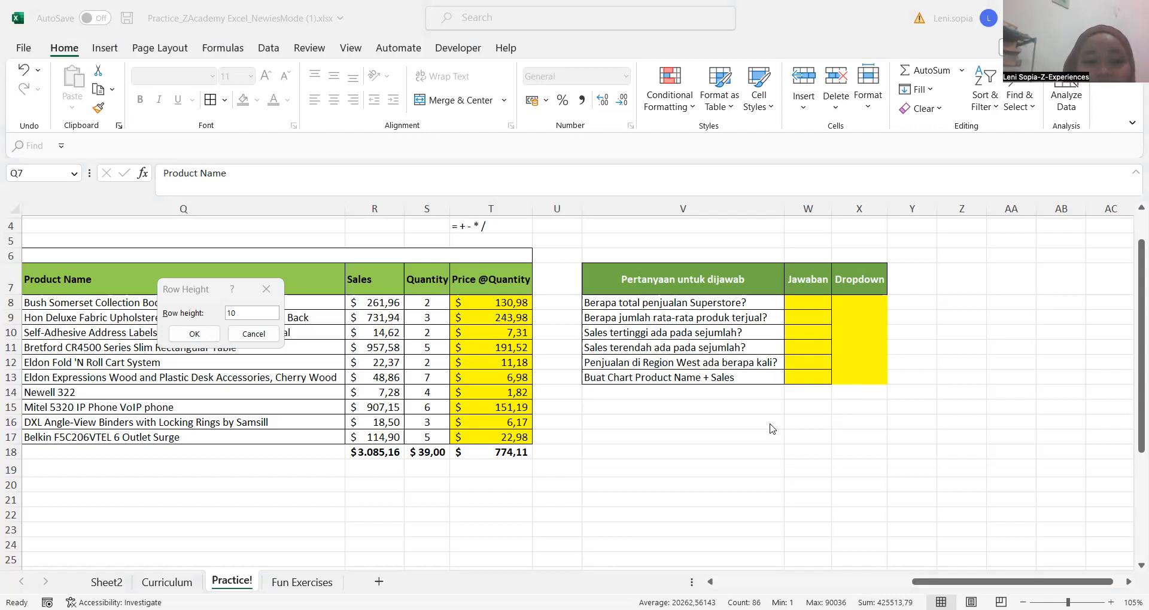
# Dismiss the Row Height dialog without applying the row height
pyautogui.click(201, 309)
pyautogui.press('Escape')
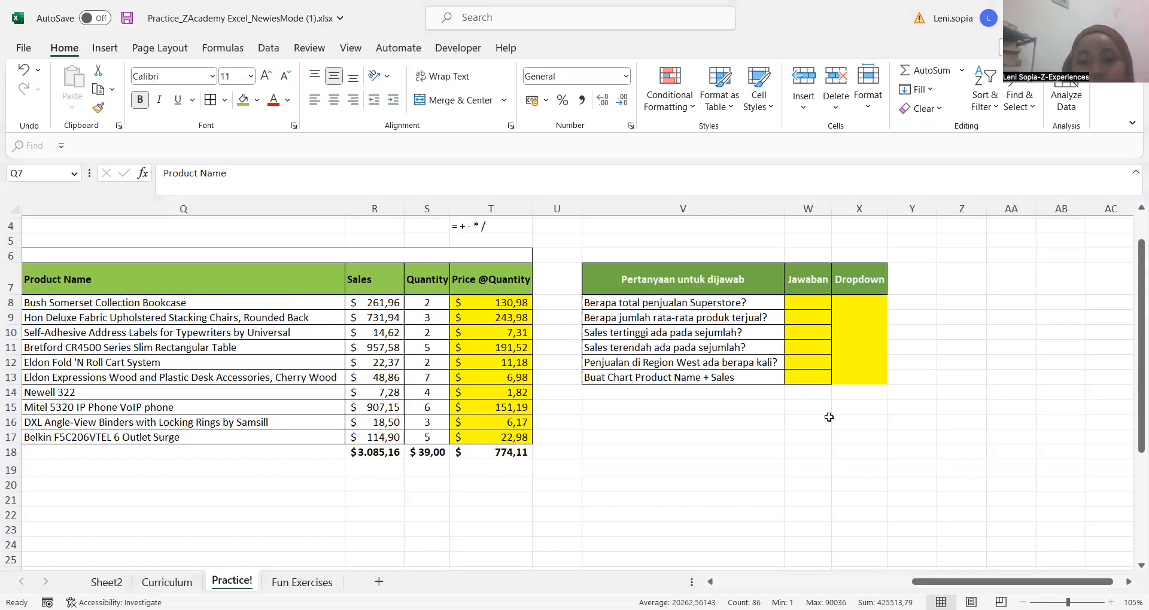
# Review the questions in V8:V13 and the empty Jawaban and Dropdown answer columns beside them
pyautogui.click(688, 302)
pyautogui.click(697, 418)
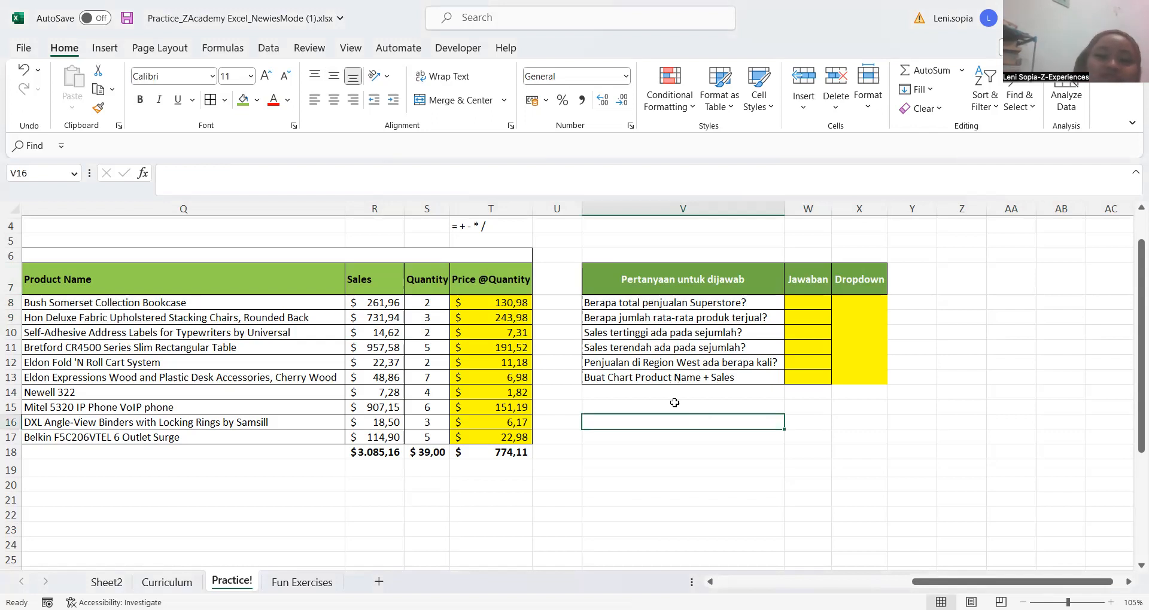
pyautogui.press('Up')
pyautogui.press('Up')
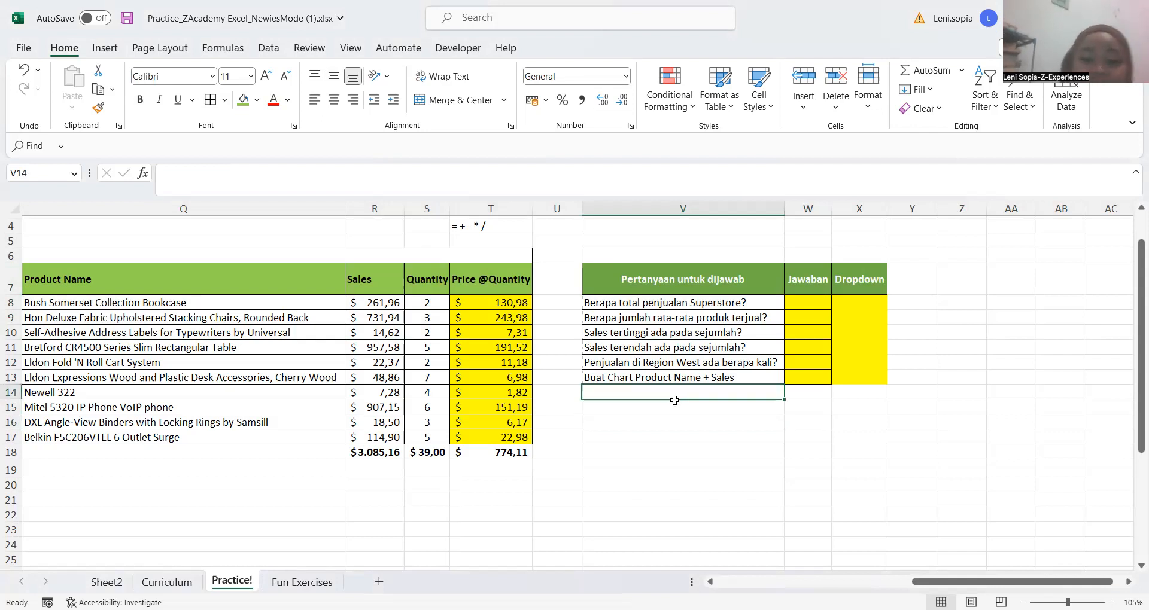
pyautogui.press('Up')
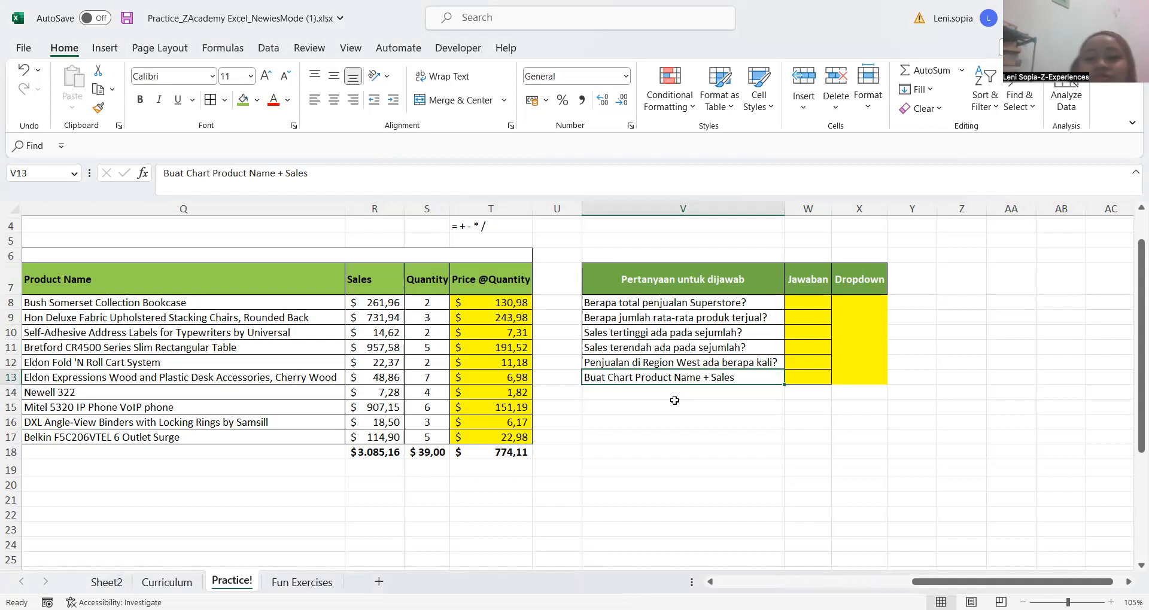
pyautogui.press('Up')
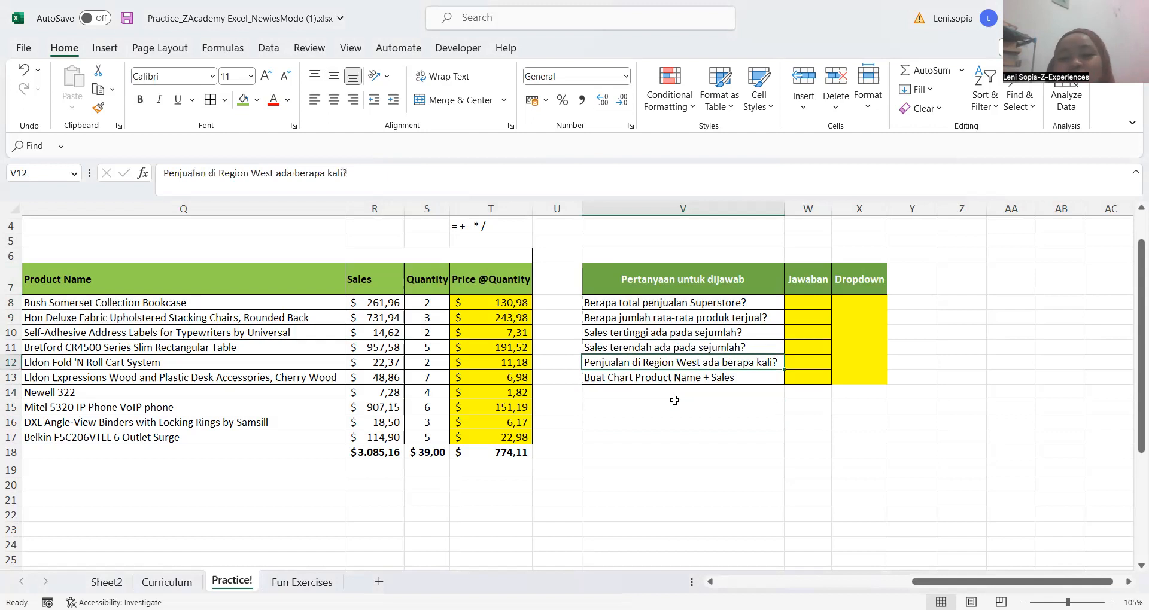
pyautogui.press('Right')
pyautogui.press('Right')
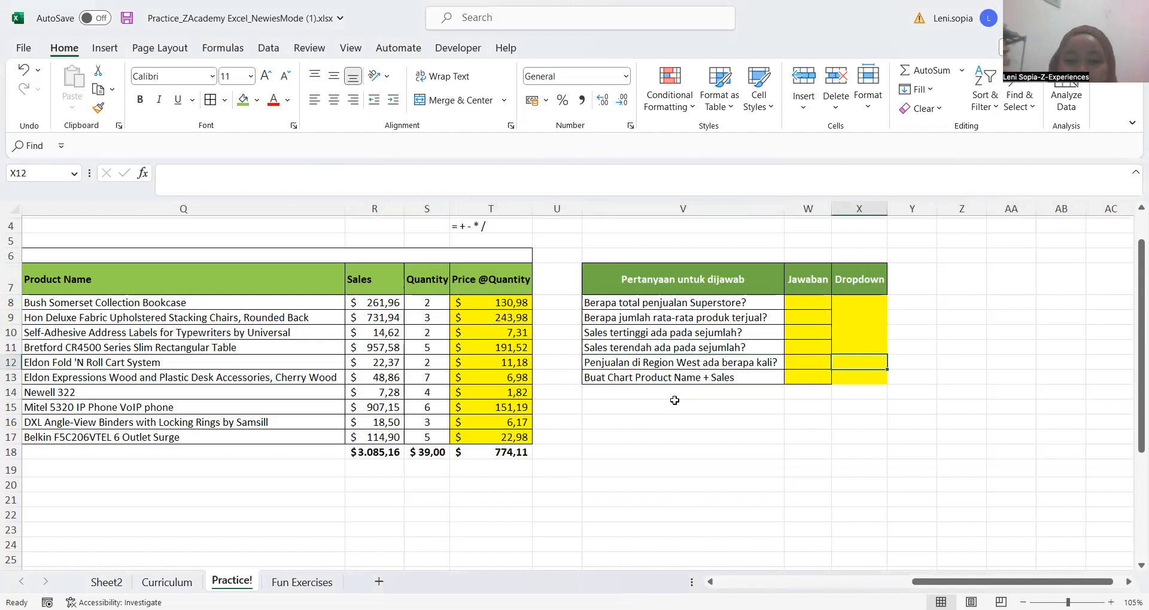
pyautogui.press('Up')
pyautogui.press('Up')
pyautogui.press('Up')
pyautogui.press('Up')
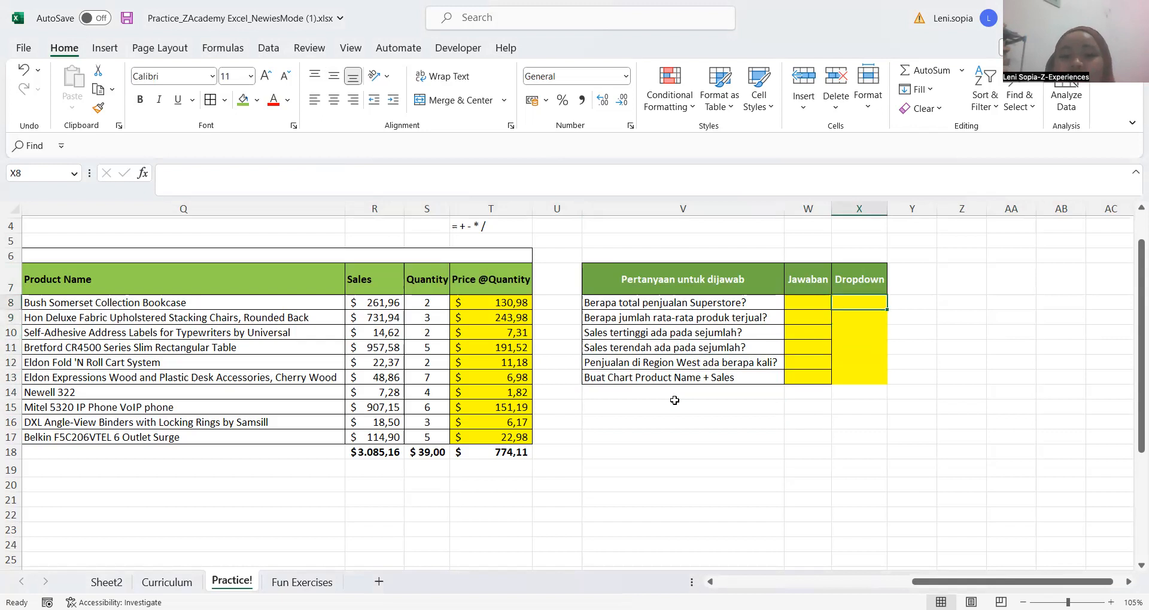
pyautogui.press('Up')
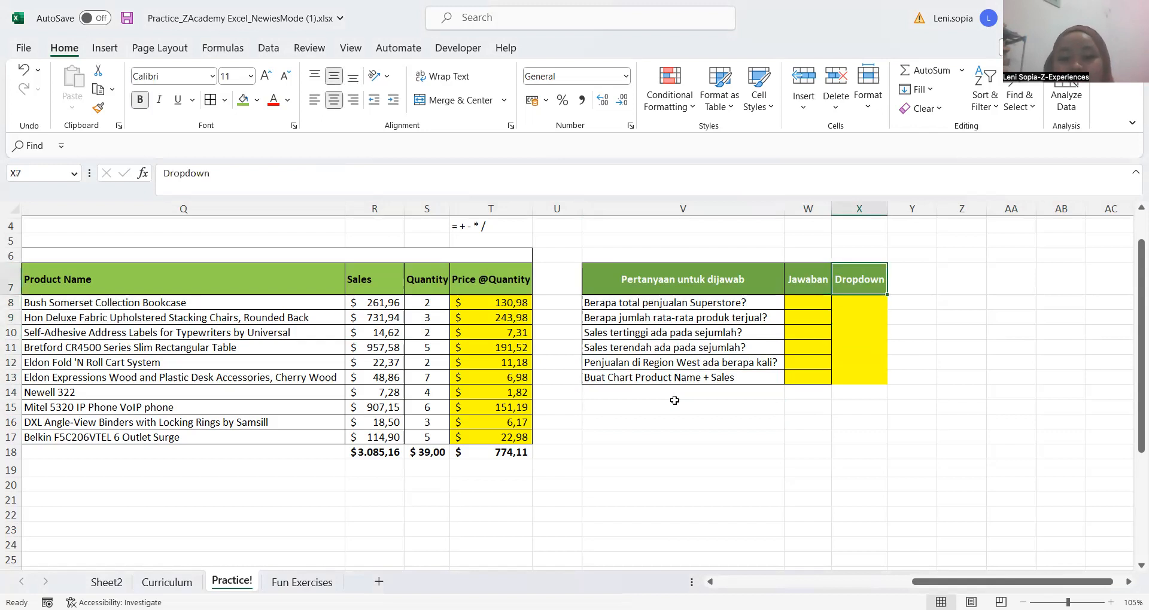
pyautogui.press('Down')
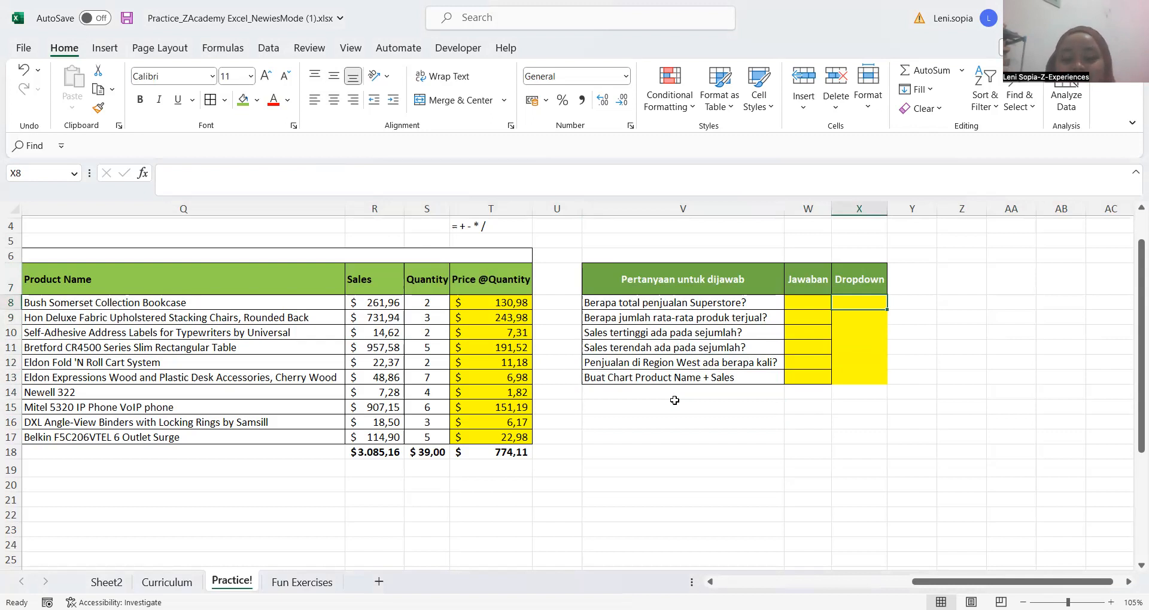
pyautogui.press('Up')
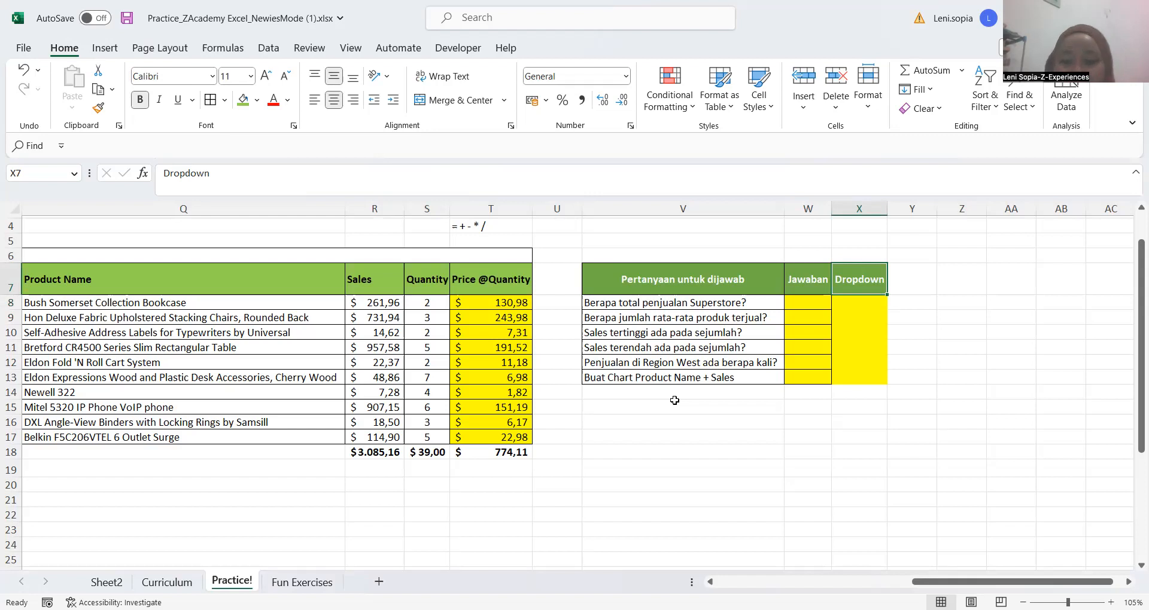
pyautogui.press('Up')
pyautogui.press('Down')
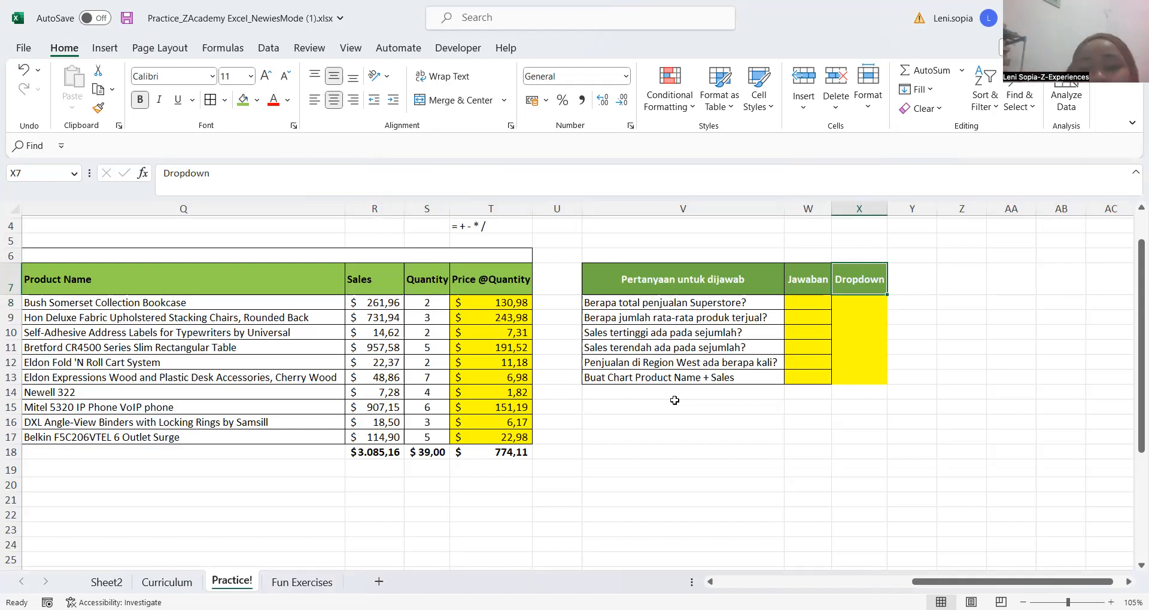
pyautogui.press('Up')
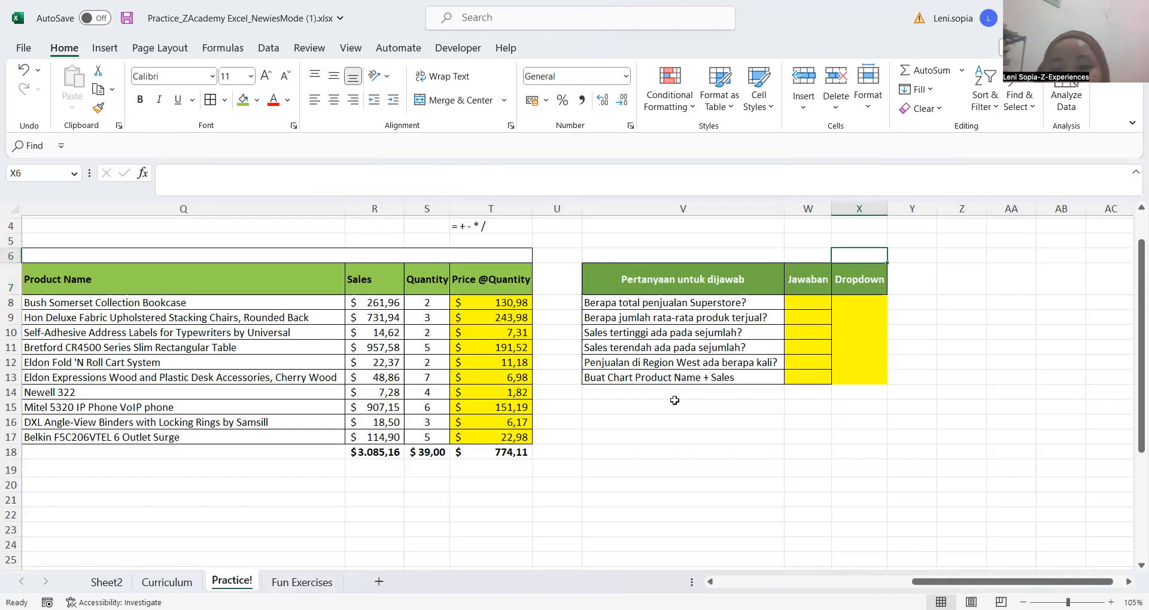
pyautogui.press('Down')
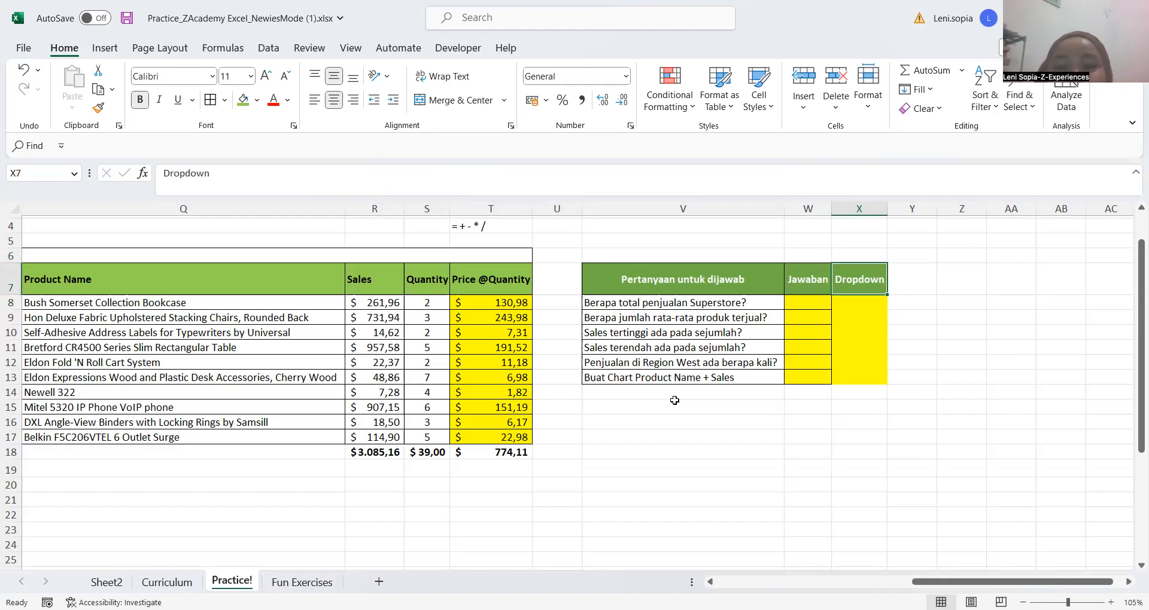
pyautogui.press('Down')
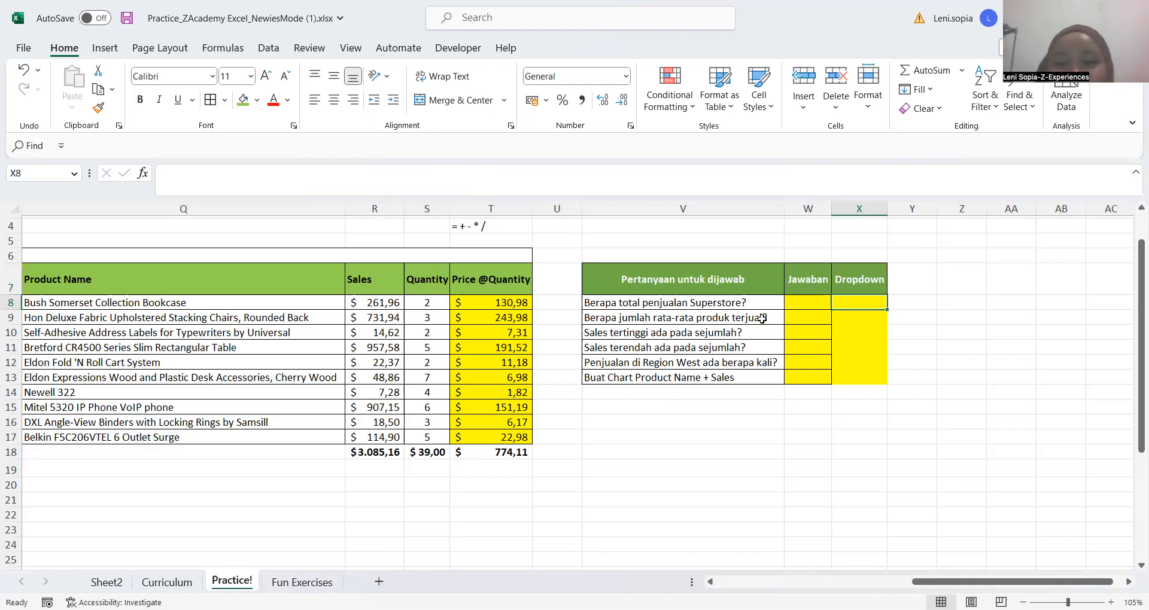
pyautogui.click(810, 298)
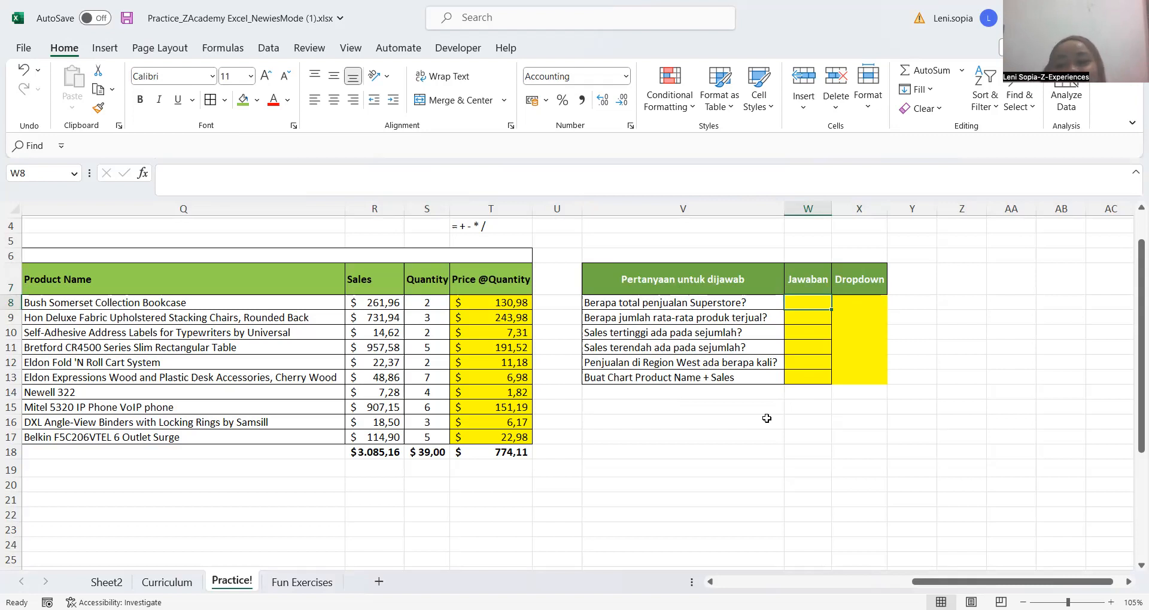
pyautogui.click(808, 407)
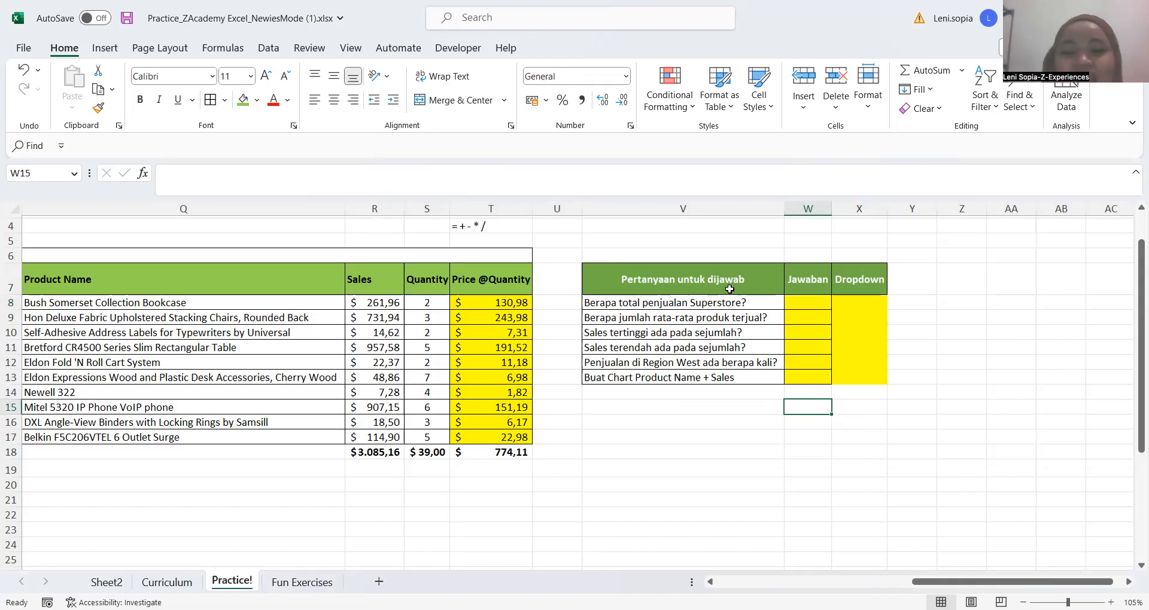
pyautogui.click(696, 302)
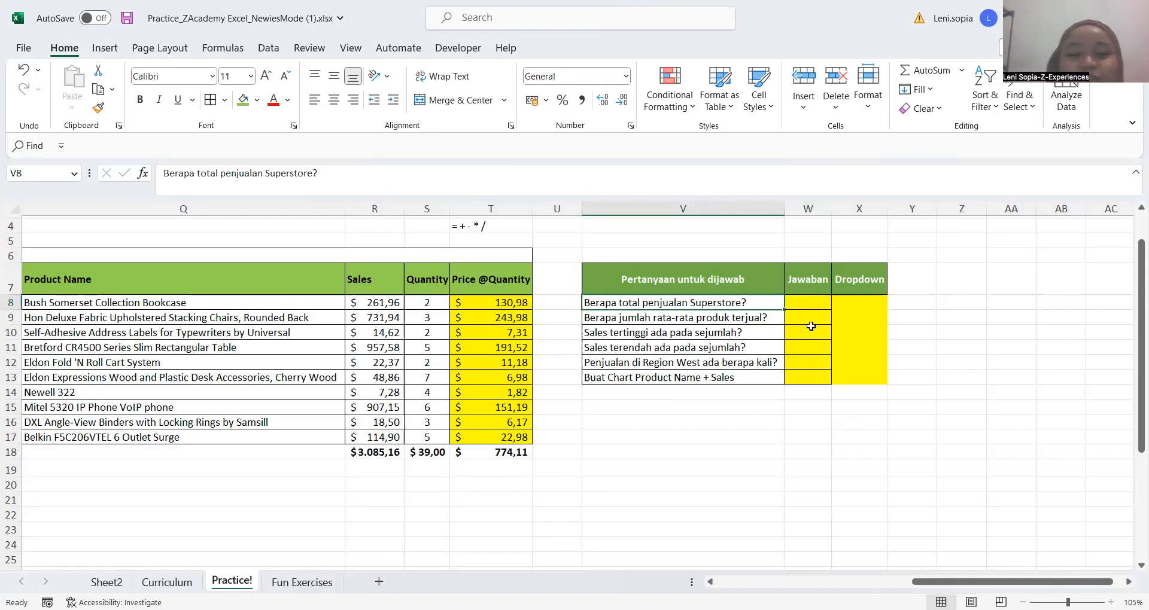
# Answer the total Superstore sales question in W8 with a SUM formula over the Sales values R8:R17
pyautogui.click(806, 305)
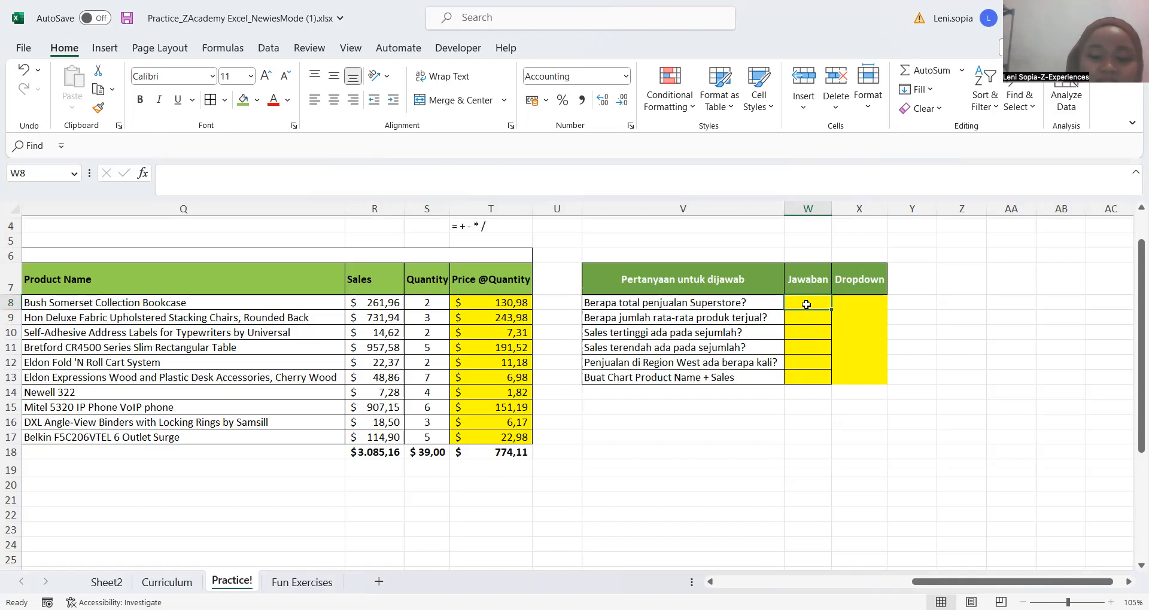
pyautogui.write('=')
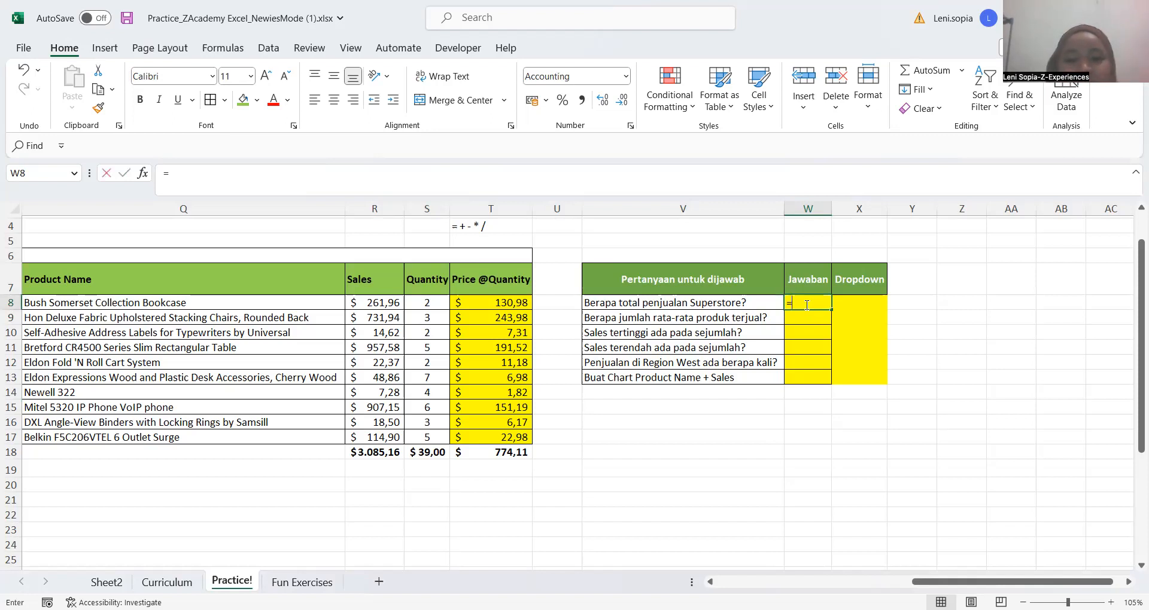
pyautogui.write('sum(')
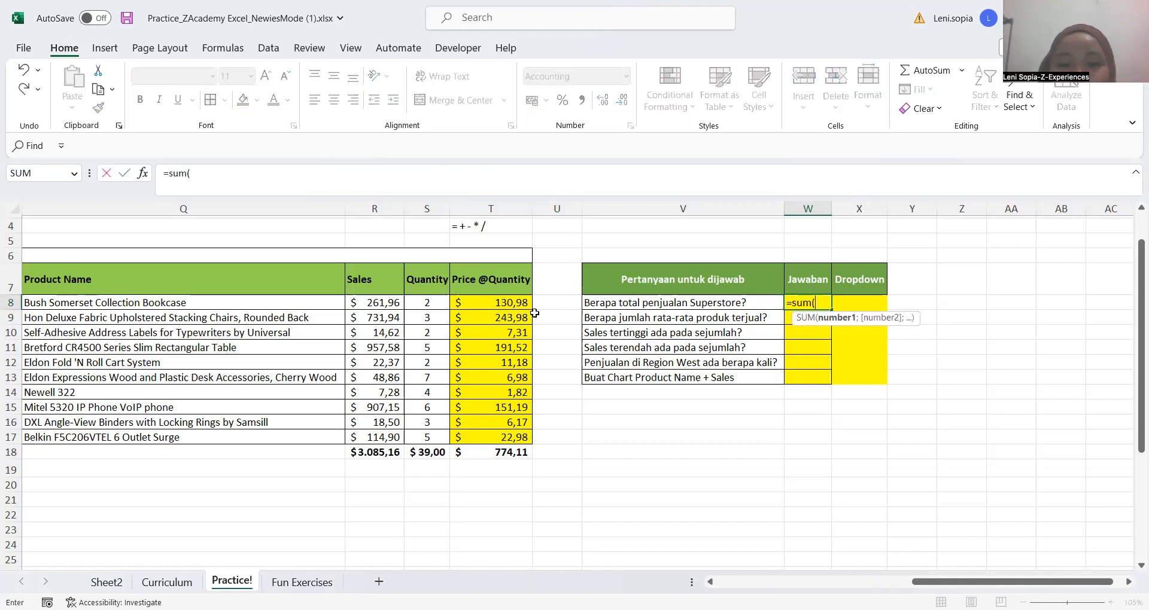
pyautogui.click(388, 305)
pyautogui.hotkey('ctrl', 'shift', 'Down')
pyautogui.hotkey('shift', 'Up')
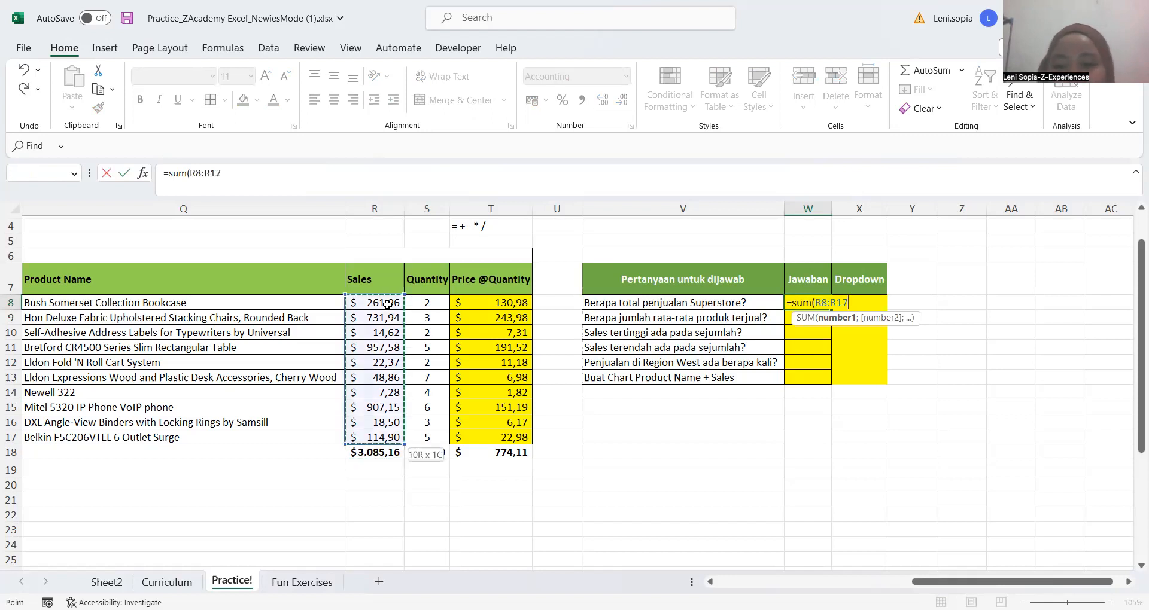
pyautogui.press('Return')
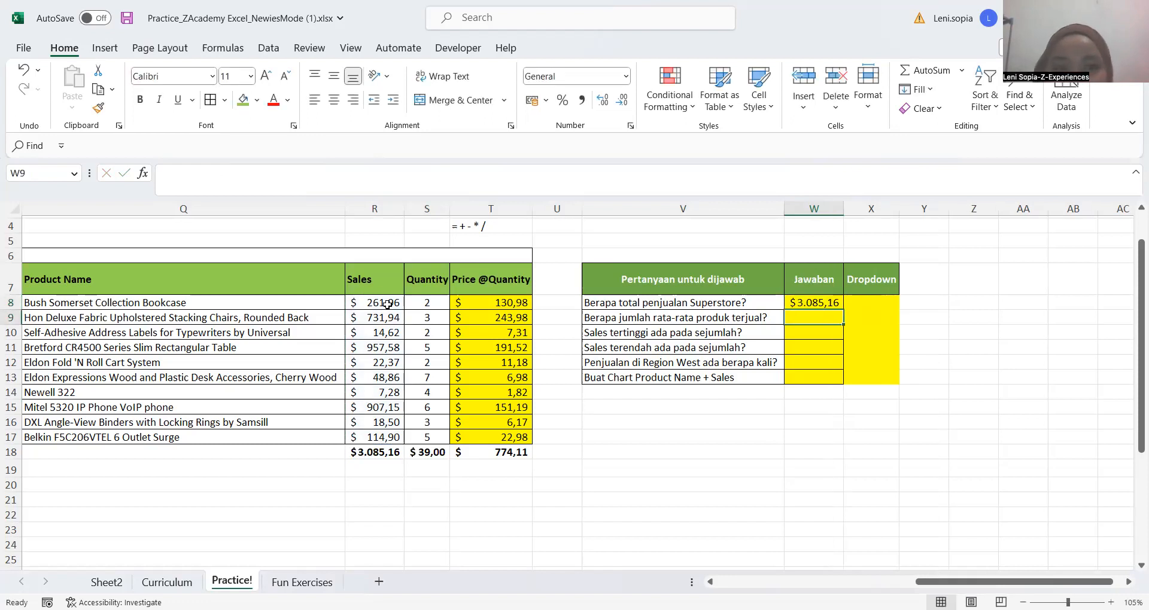
pyautogui.press('Up')
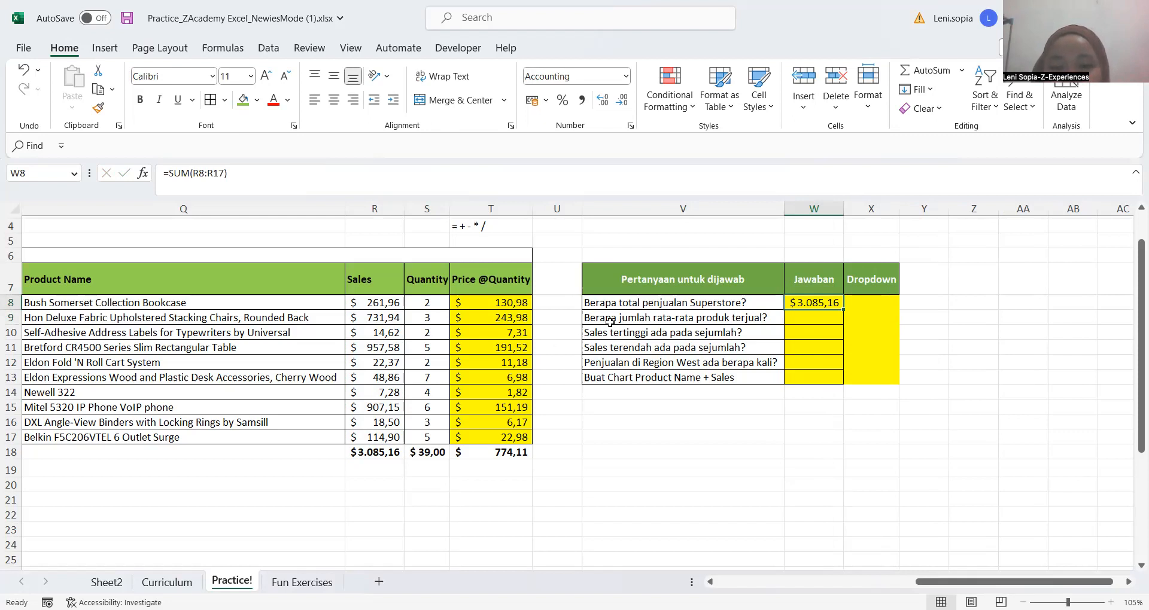
# Answer the average products sold question in W9 with an AVERAGE formula over the Sales values R8:R17
pyautogui.click(799, 328)
pyautogui.press('Up')
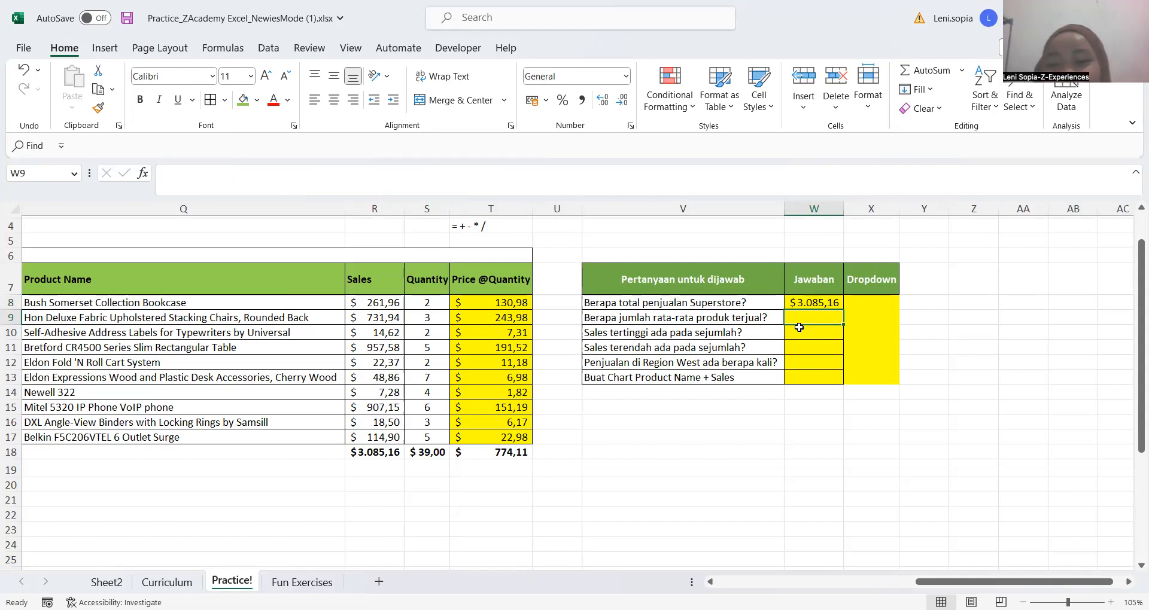
pyautogui.press('Up')
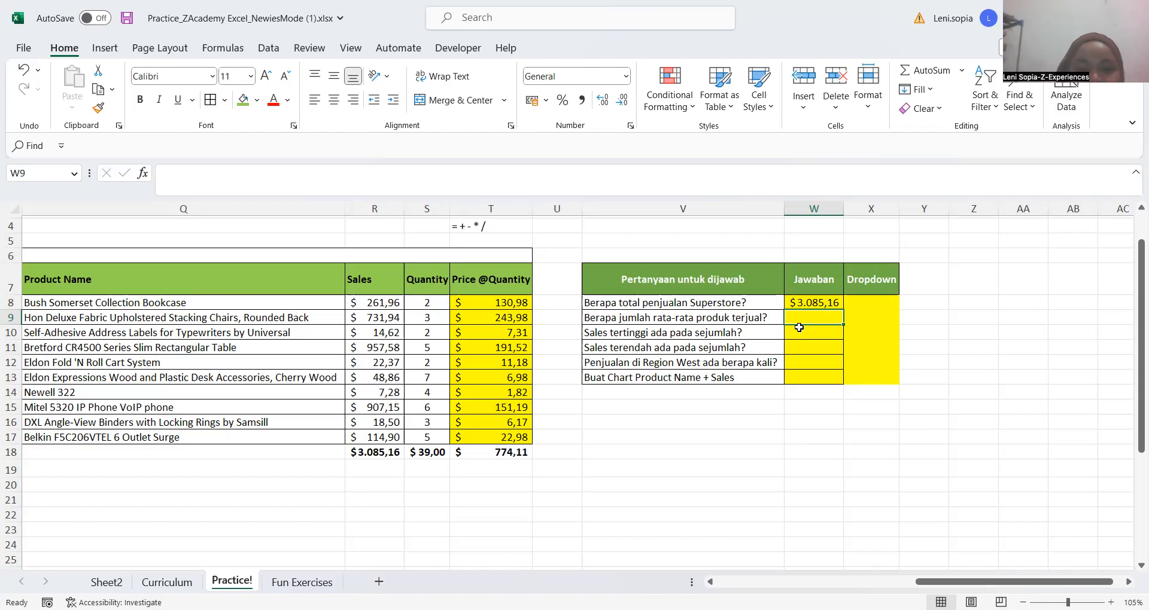
pyautogui.write('=')
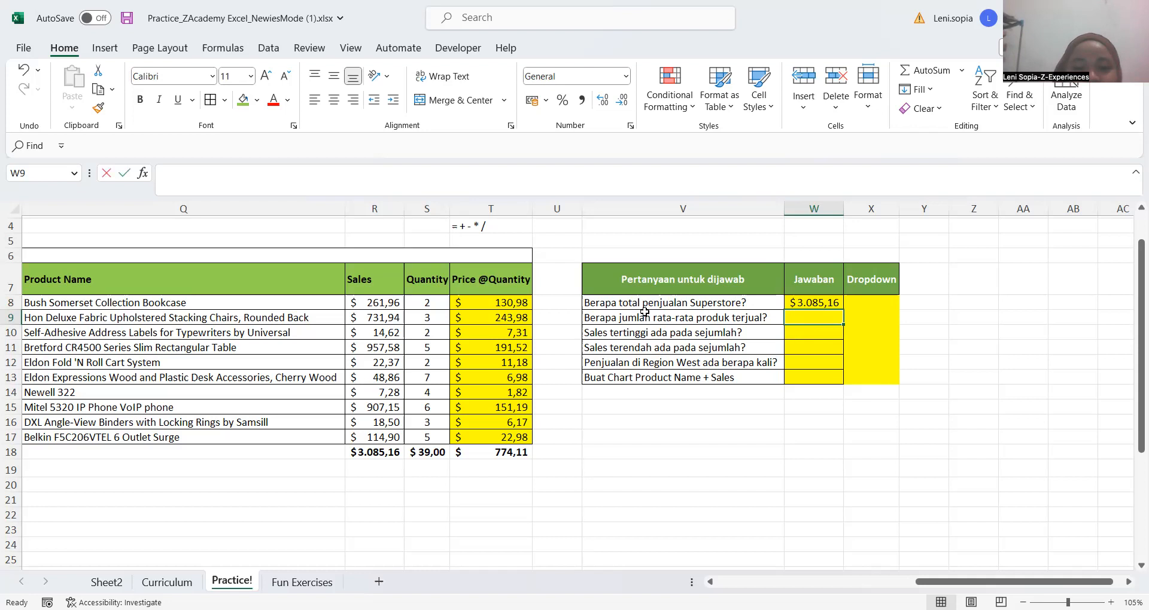
pyautogui.write('average(')
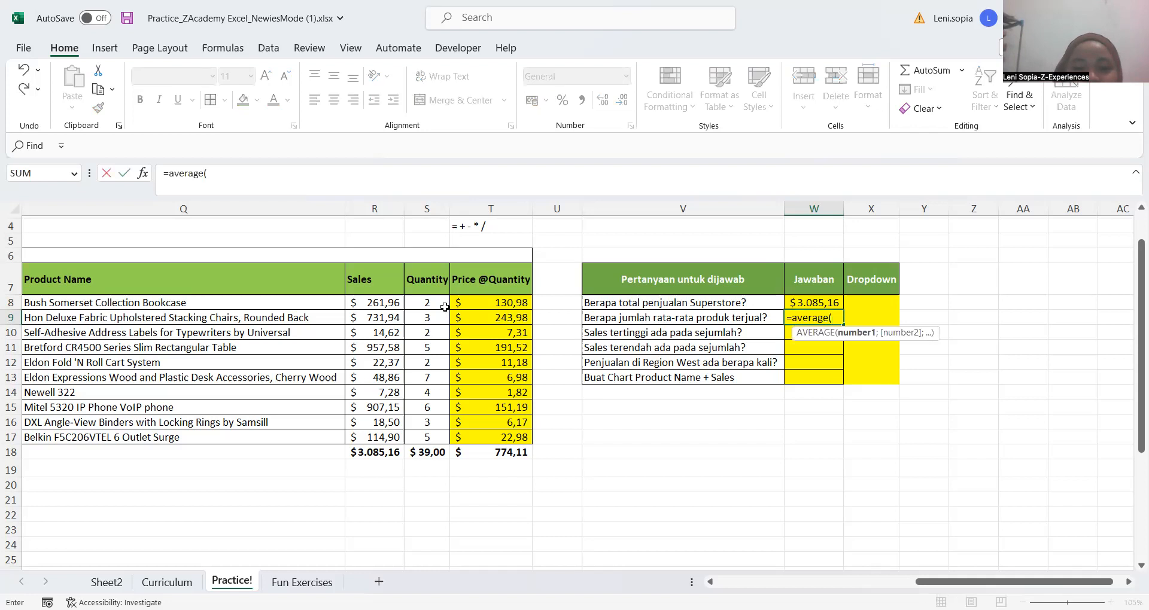
pyautogui.click(373, 301)
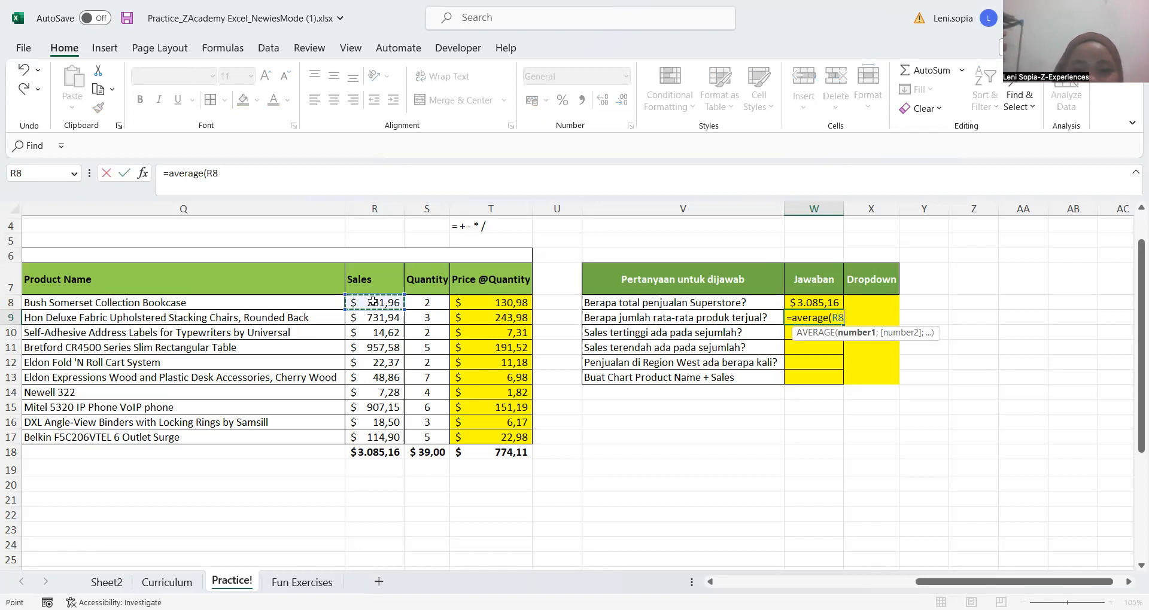
pyautogui.hotkey('ctrl', 'shift', 'Down')
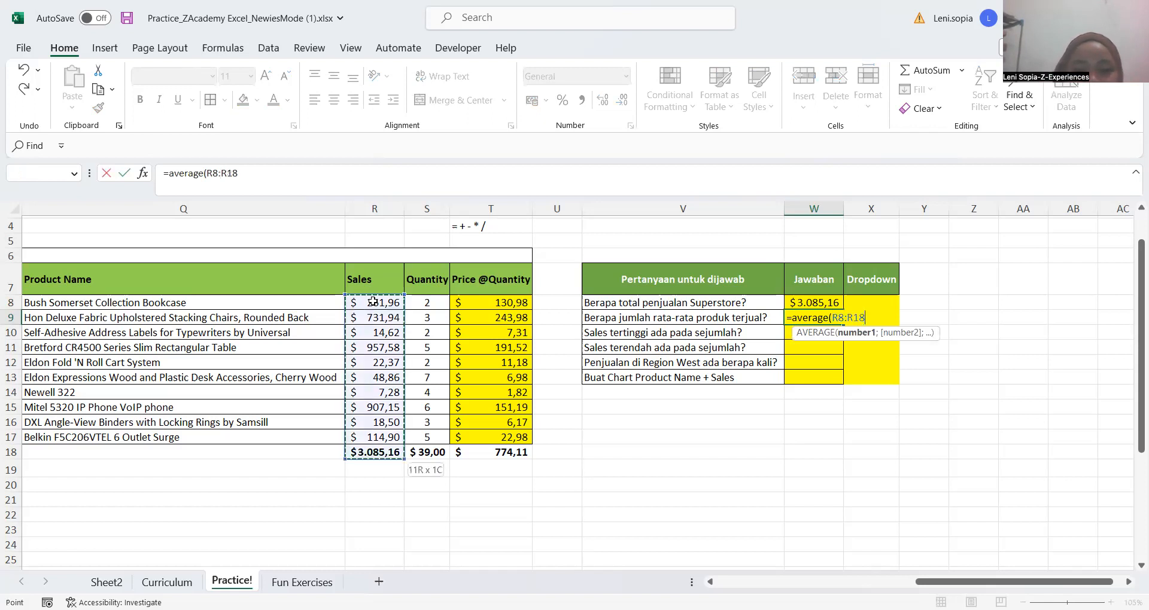
pyautogui.hotkey('shift', 'Up')
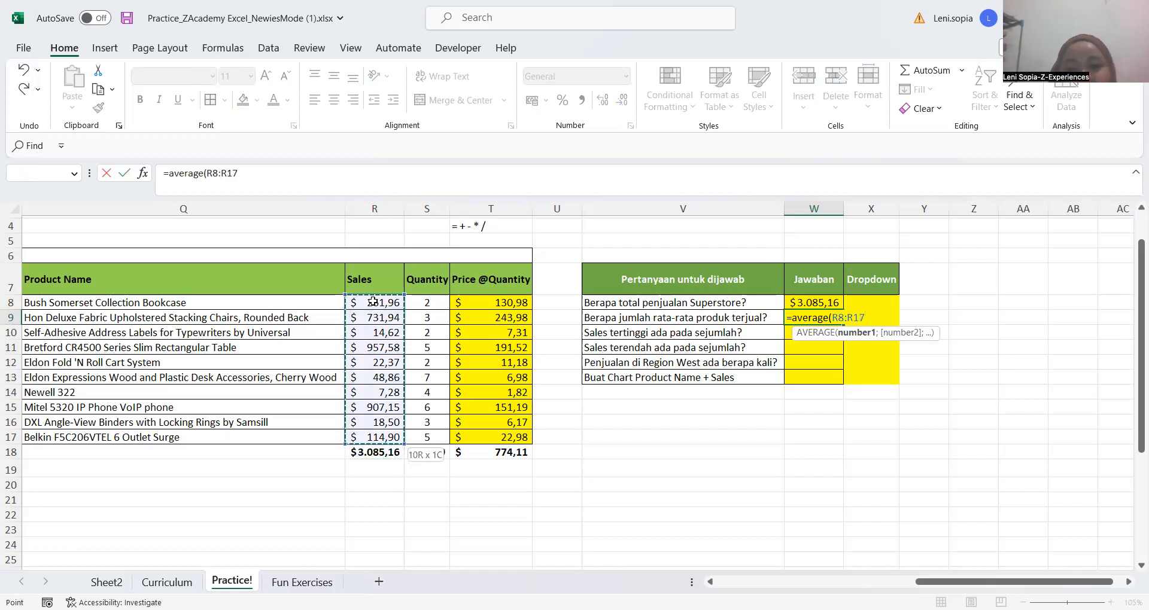
pyautogui.press('Return')
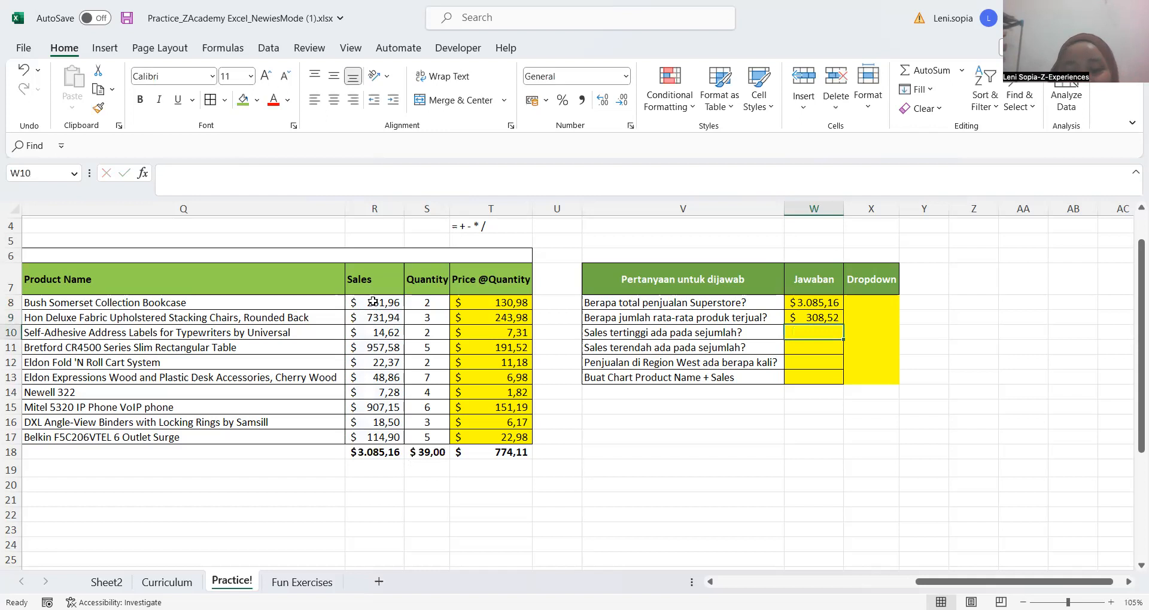
pyautogui.press('Up')
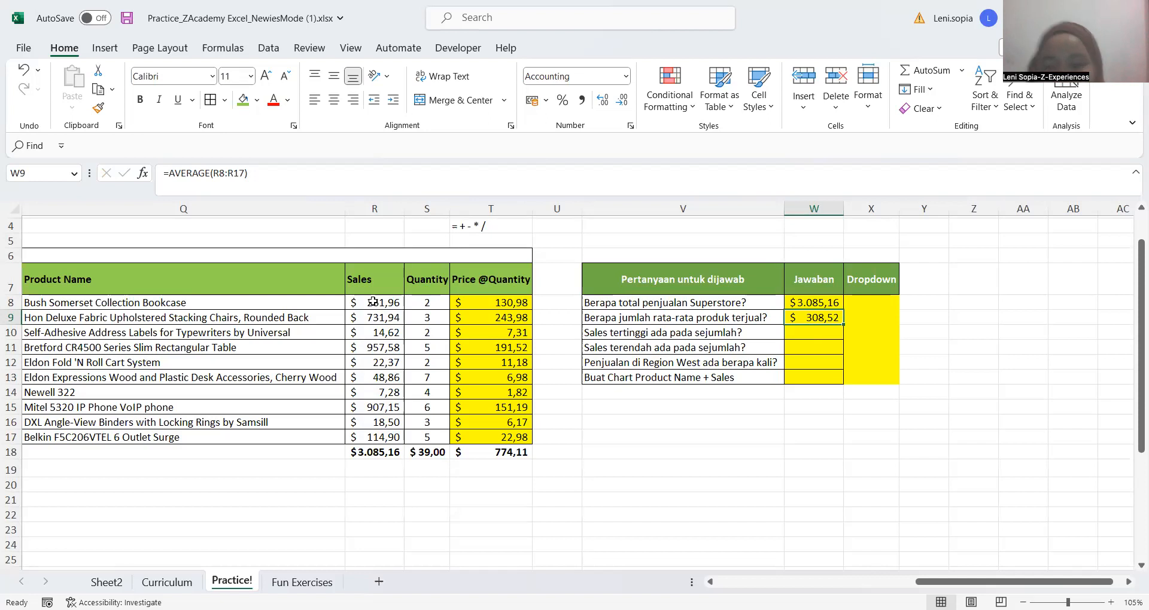
pyautogui.click(815, 350)
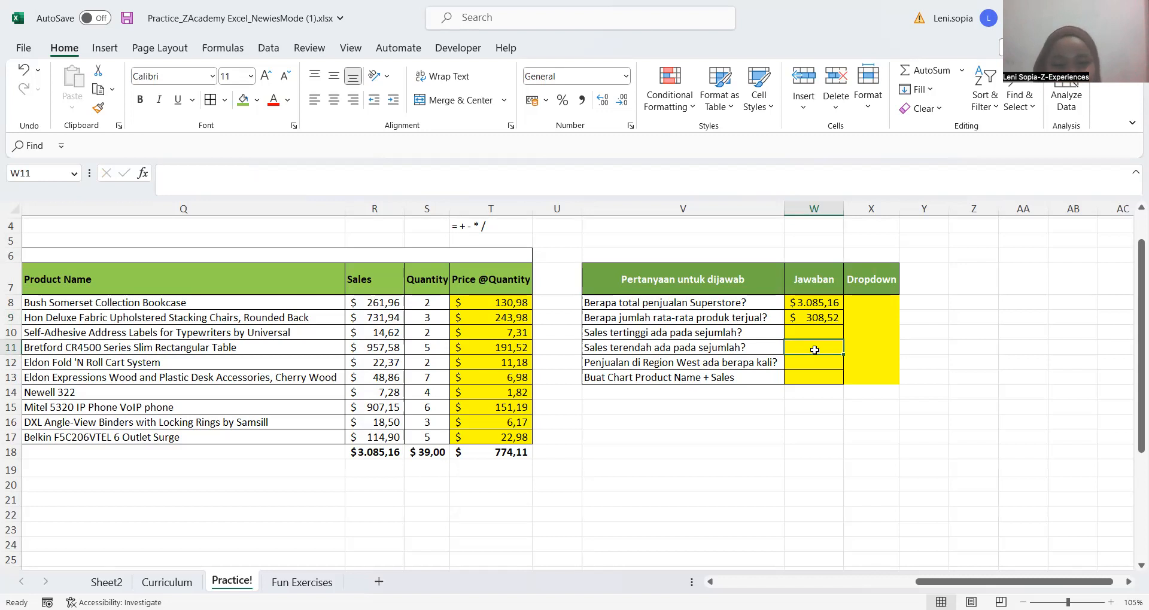
pyautogui.click(815, 411)
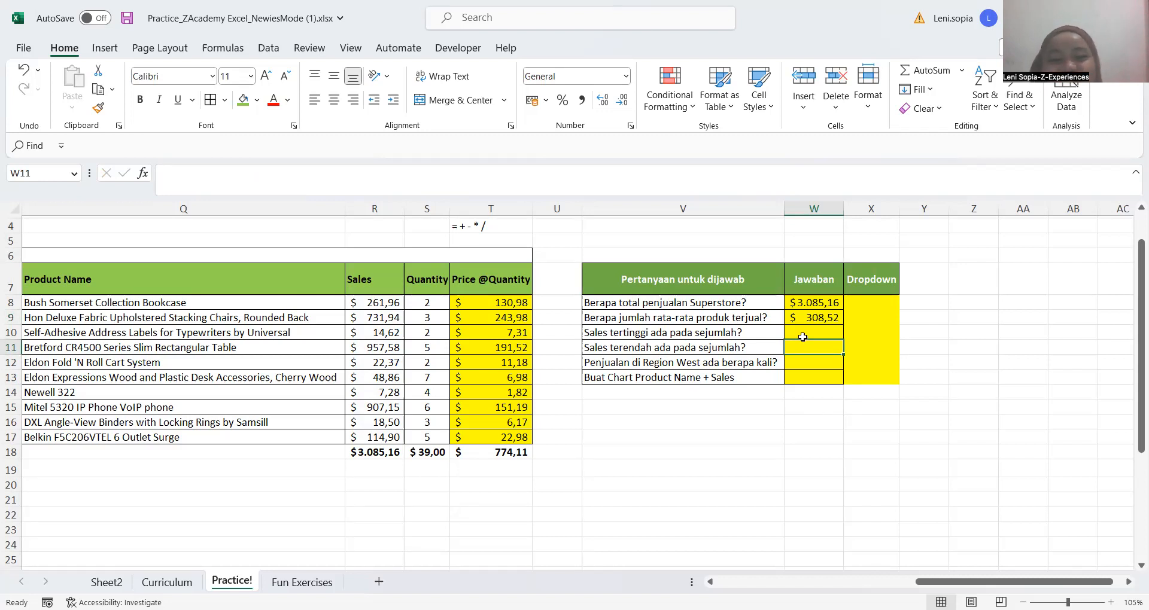
pyautogui.click(803, 336)
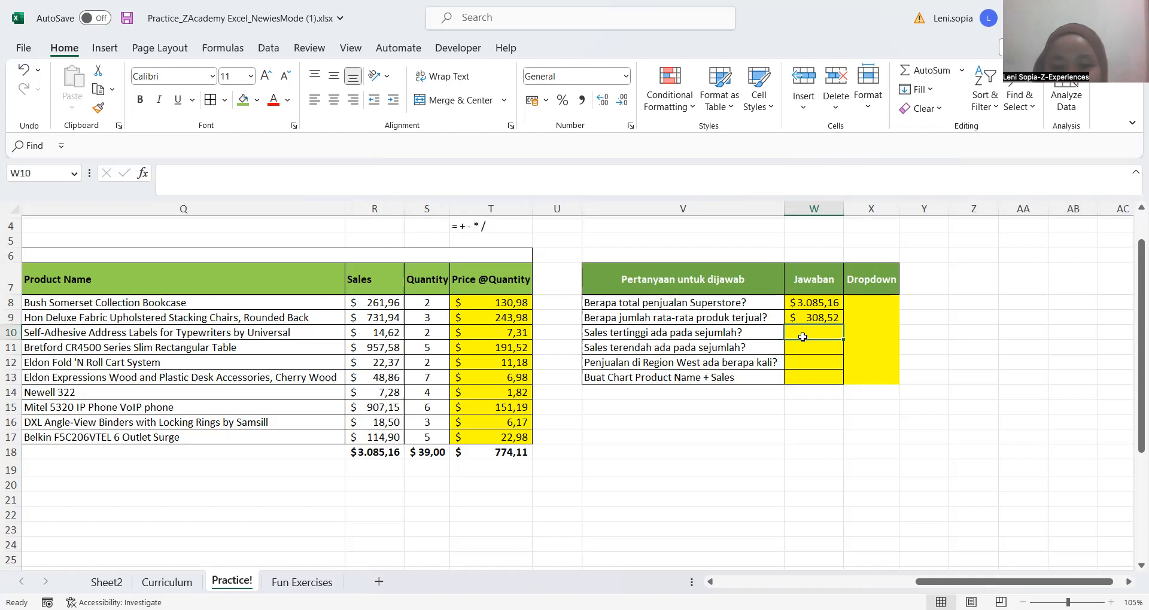
pyautogui.press('Up')
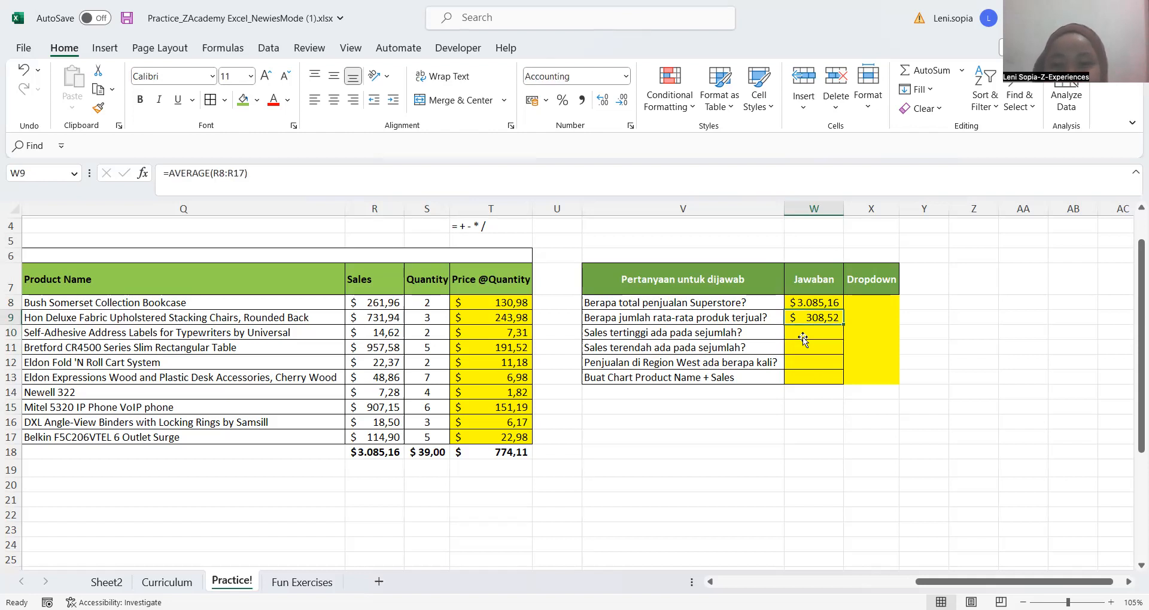
pyautogui.click(803, 339)
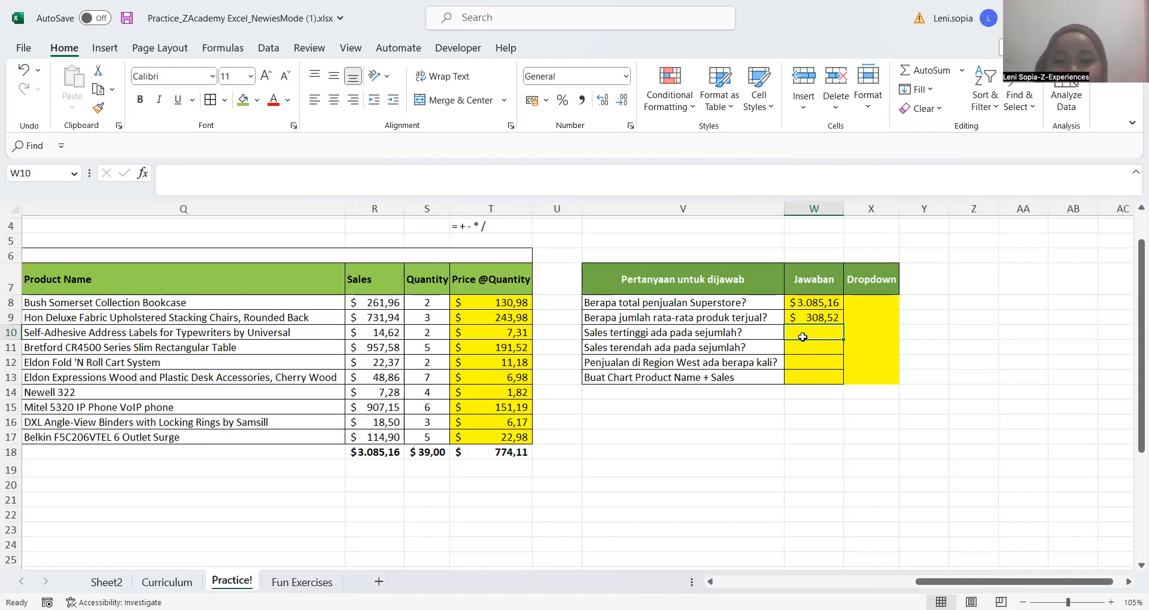
pyautogui.press('Up')
pyautogui.click(802, 339)
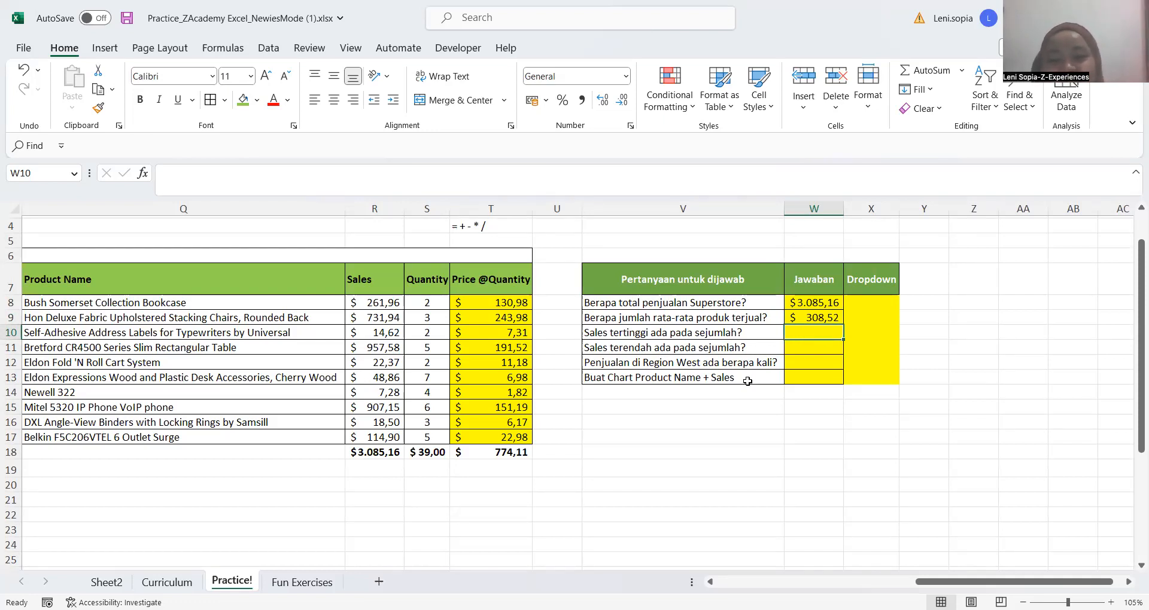
pyautogui.press('Up')
# Enter a MAX formula over R8:R18 in W10 for the highest sales question
pyautogui.press('Down')
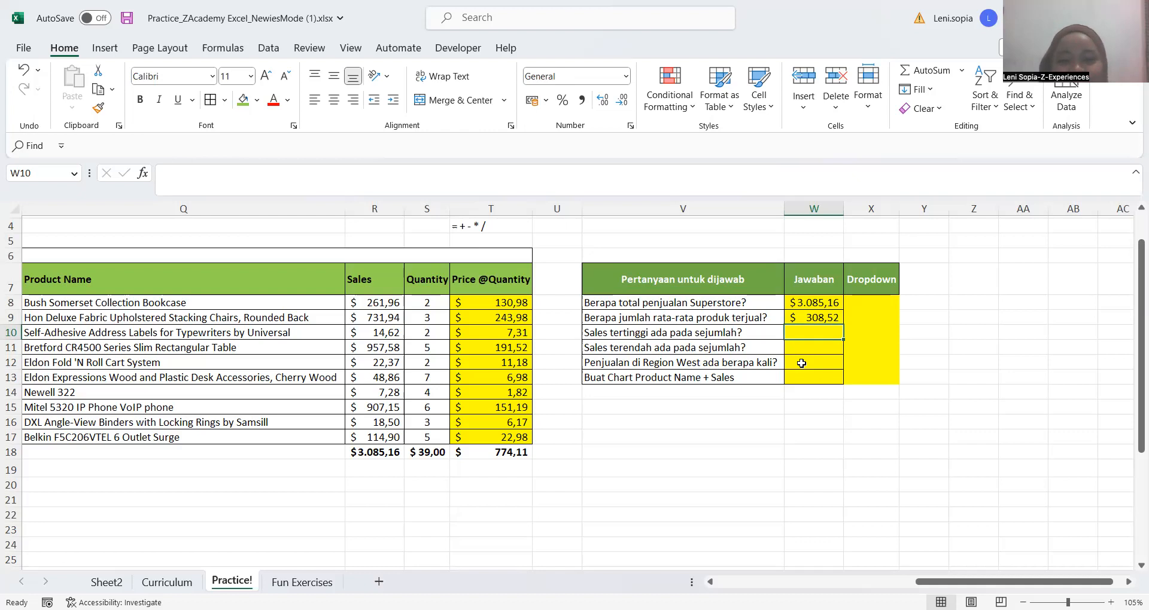
pyautogui.write('=max(')
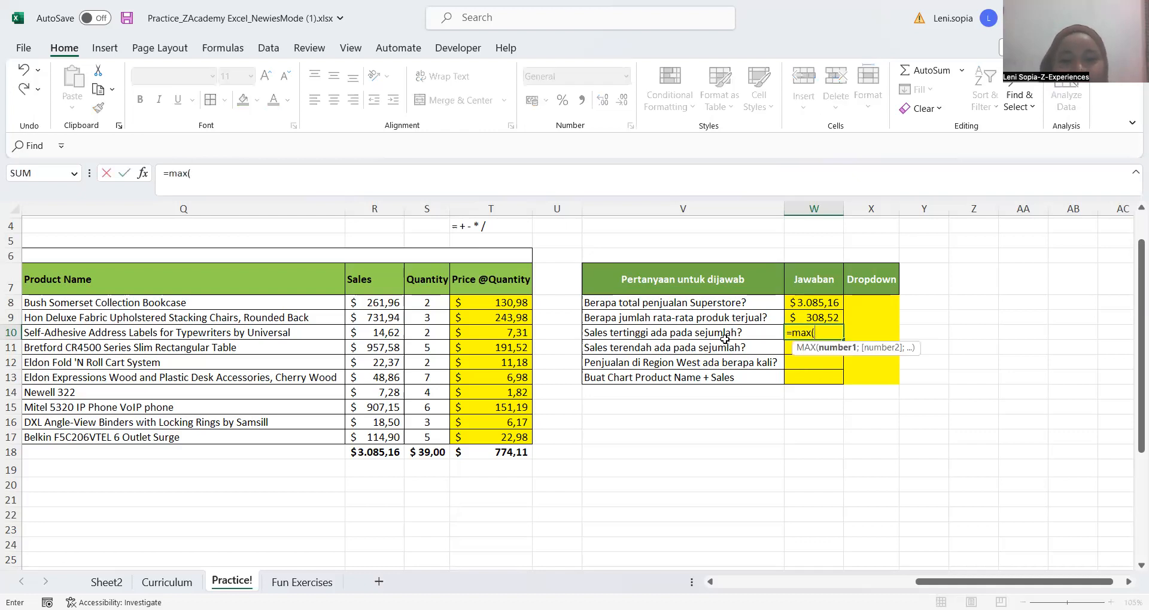
pyautogui.click(382, 305)
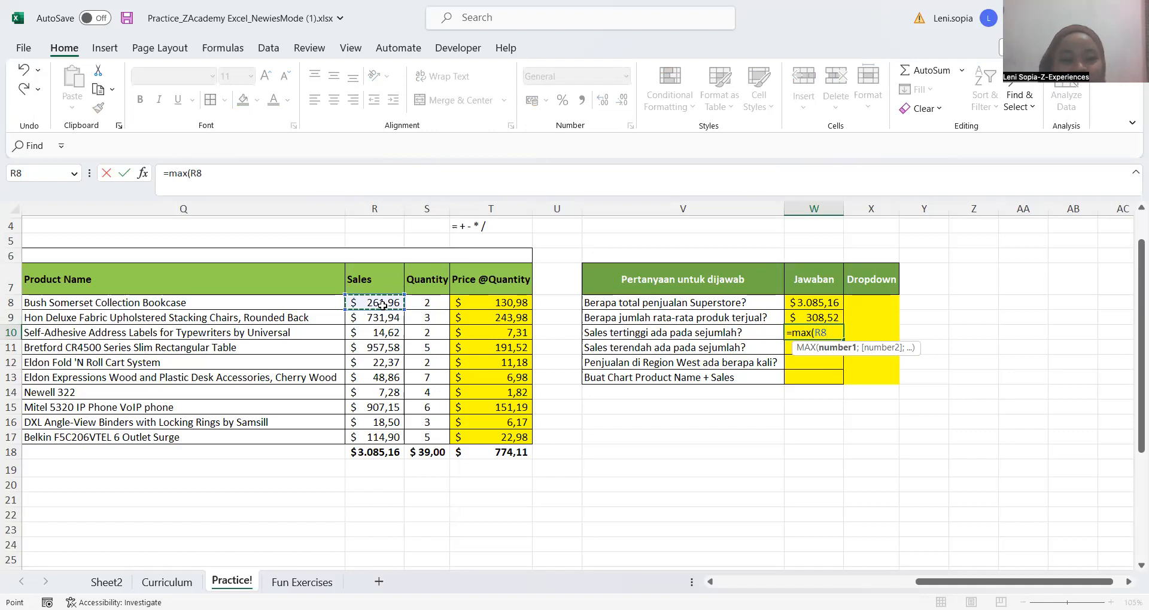
pyautogui.hotkey('ctrl', 'shift', 'Down')
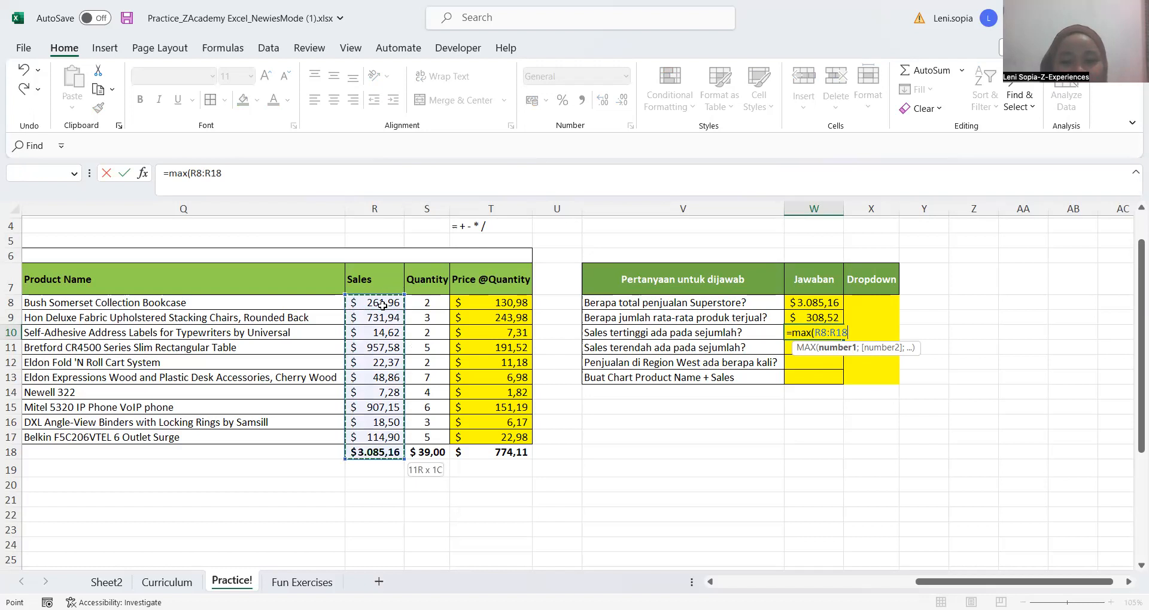
pyautogui.press('Return')
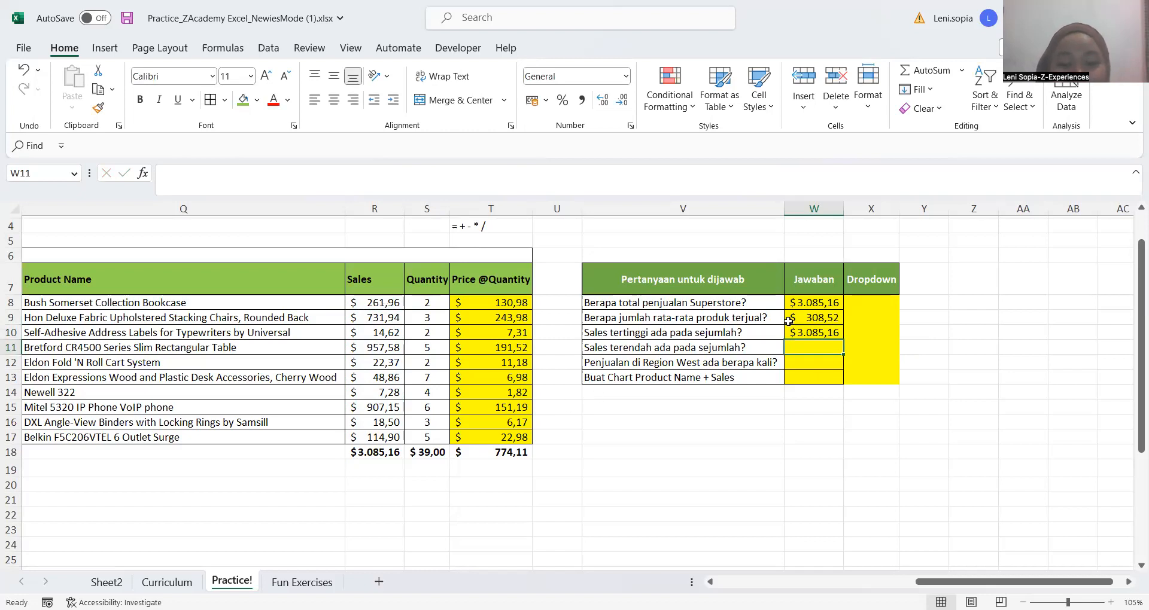
# Correct the range of the MAX formula in W10 to R8:R17
pyautogui.press('Up')
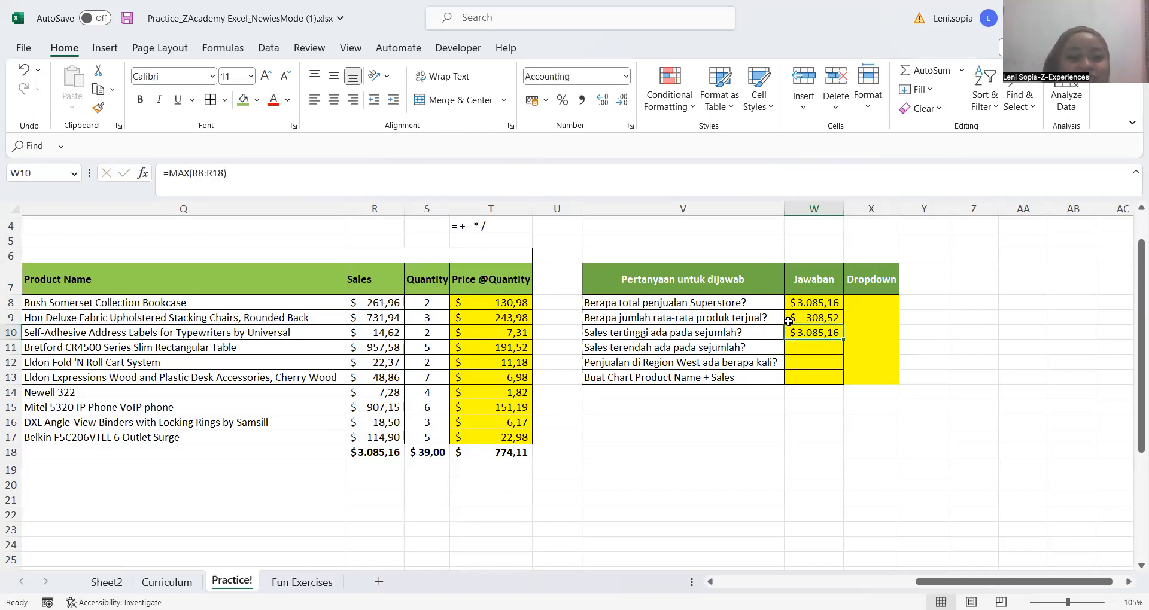
pyautogui.click(224, 174)
pyautogui.press('BackSpace')
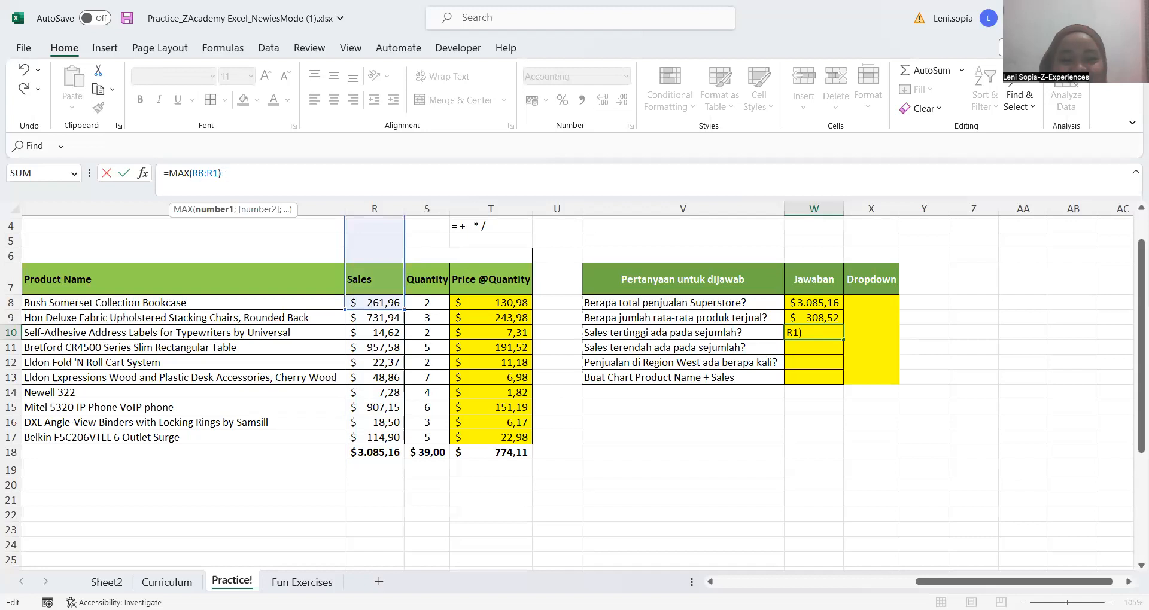
pyautogui.write('7')
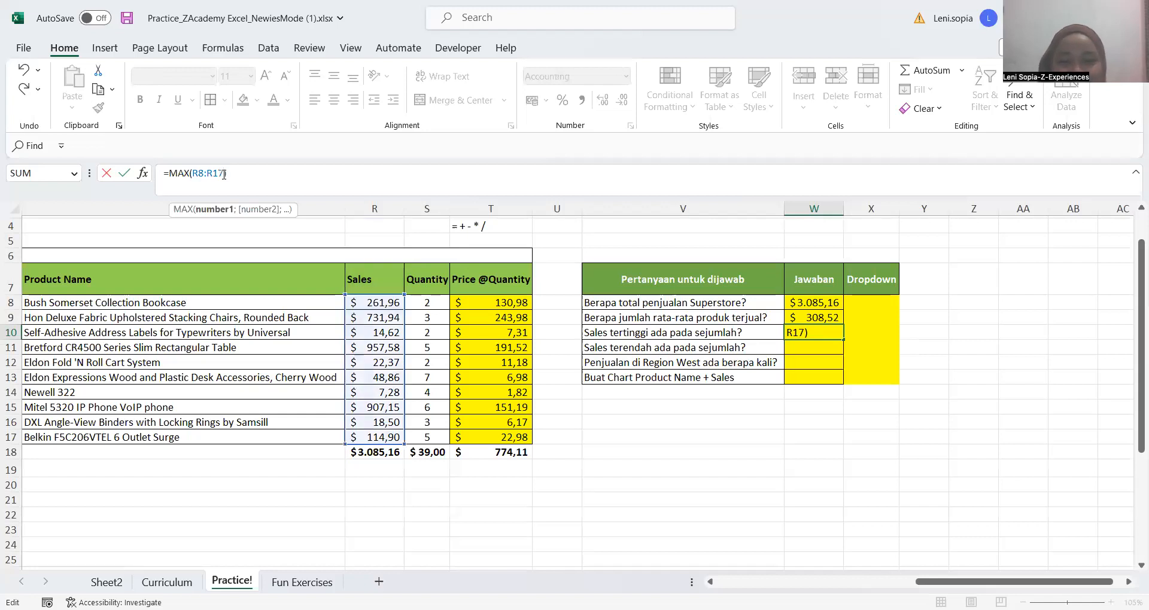
pyautogui.press('Return')
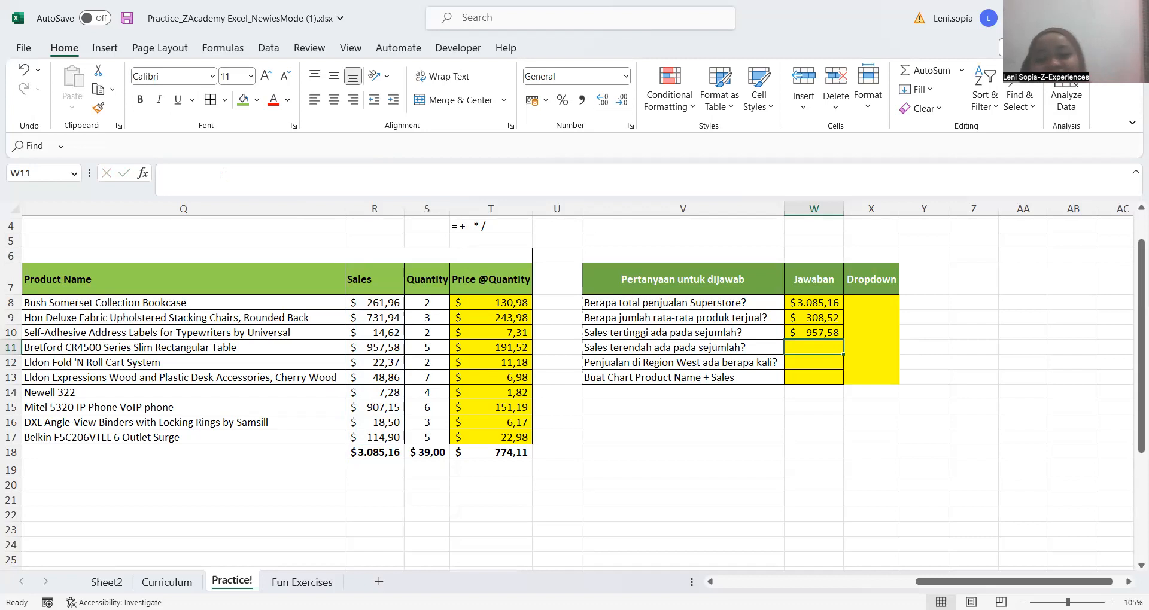
# Undo the range correction and the MAX formula entry in W10
pyautogui.press('Up')
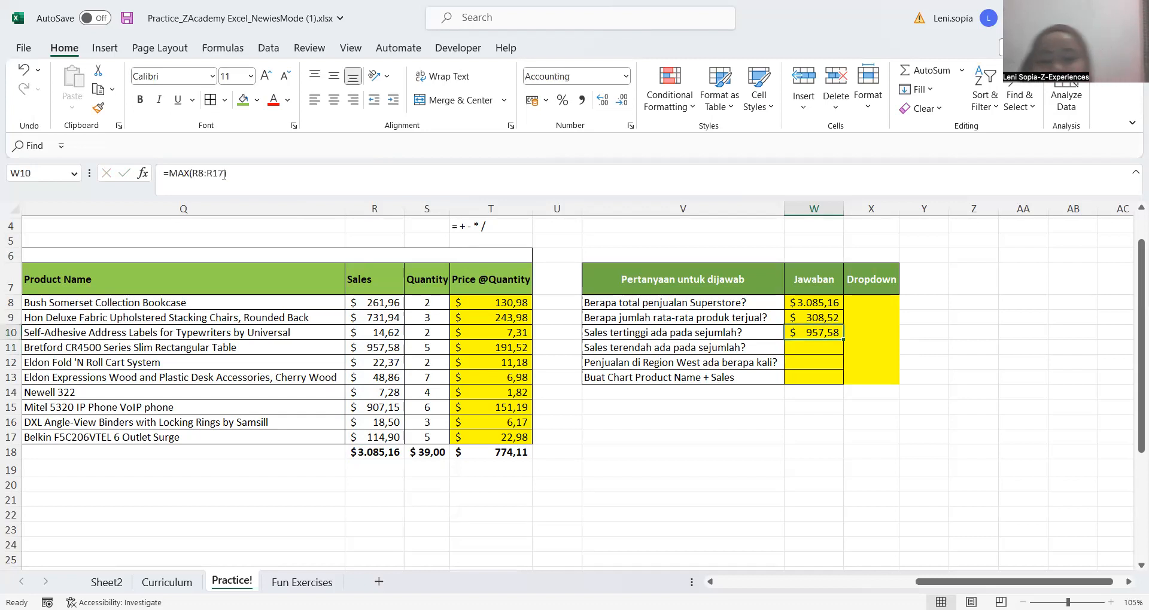
pyautogui.press('Down')
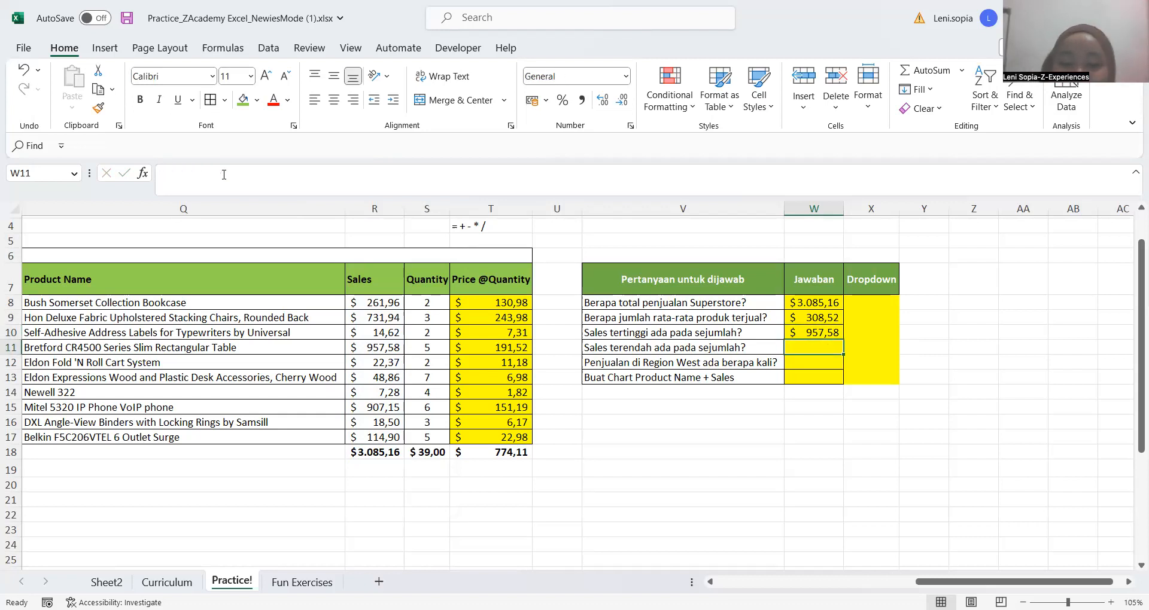
pyautogui.press('Up')
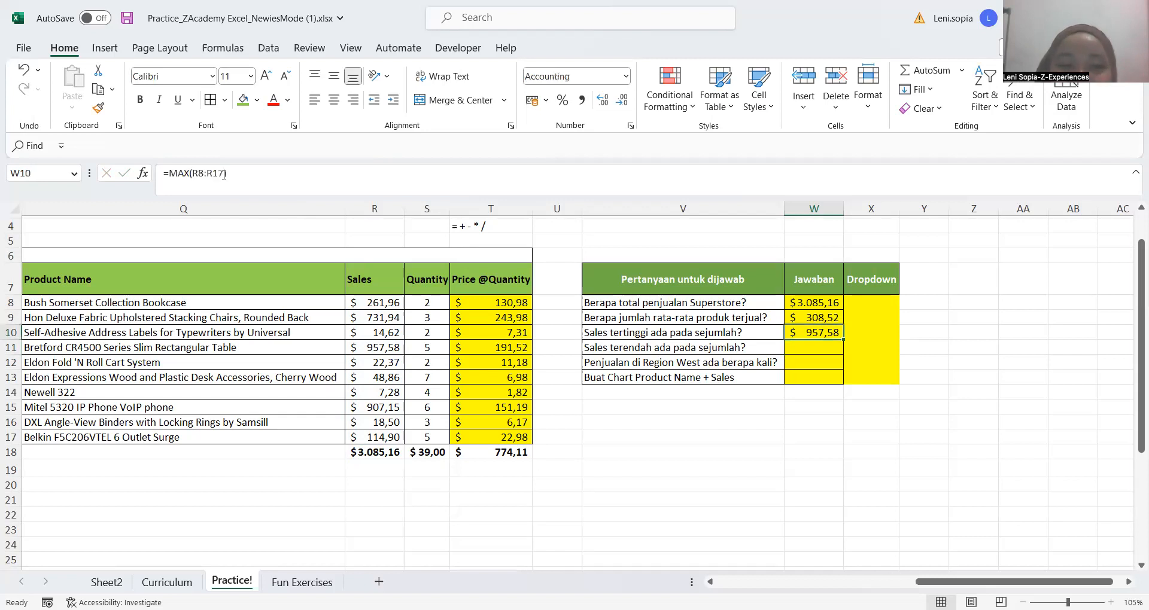
pyautogui.press('Down')
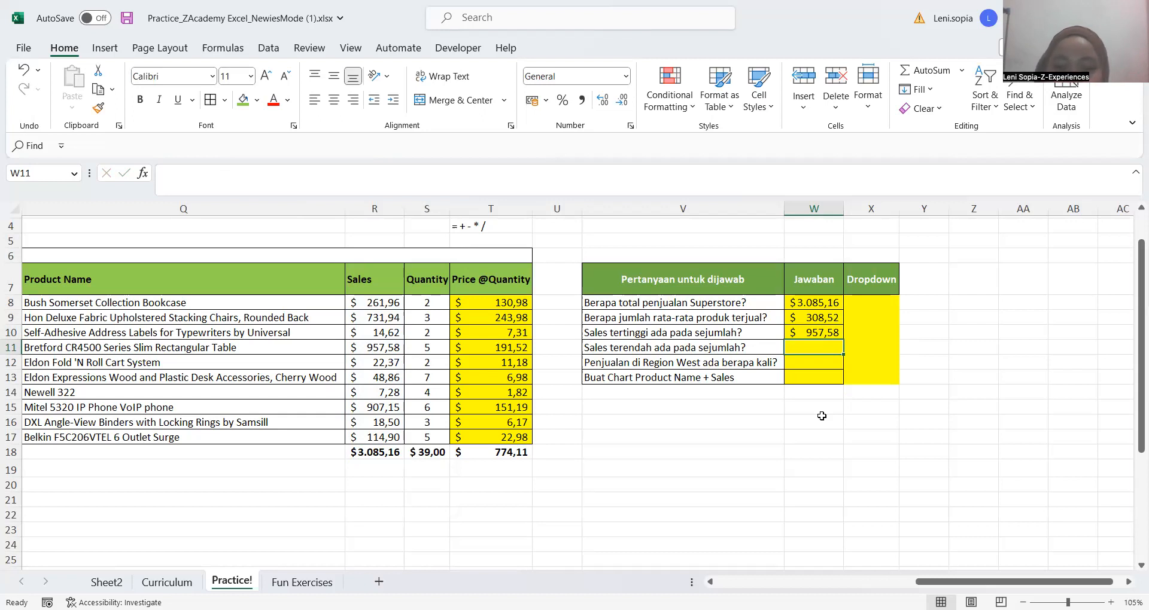
pyautogui.hotkey('ctrl', 'z')
pyautogui.hotkey('ctrl', 'z')
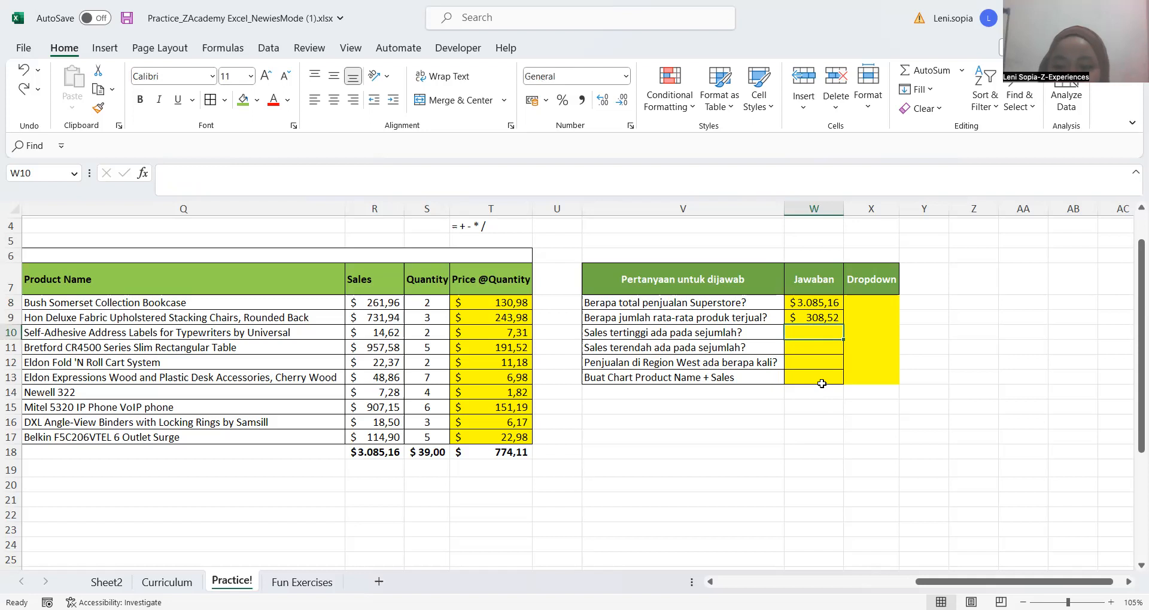
# Answer the highest sales question in W10 with a MAX formula over the Sales values R8:R17, excluding the total row
pyautogui.press('Up')
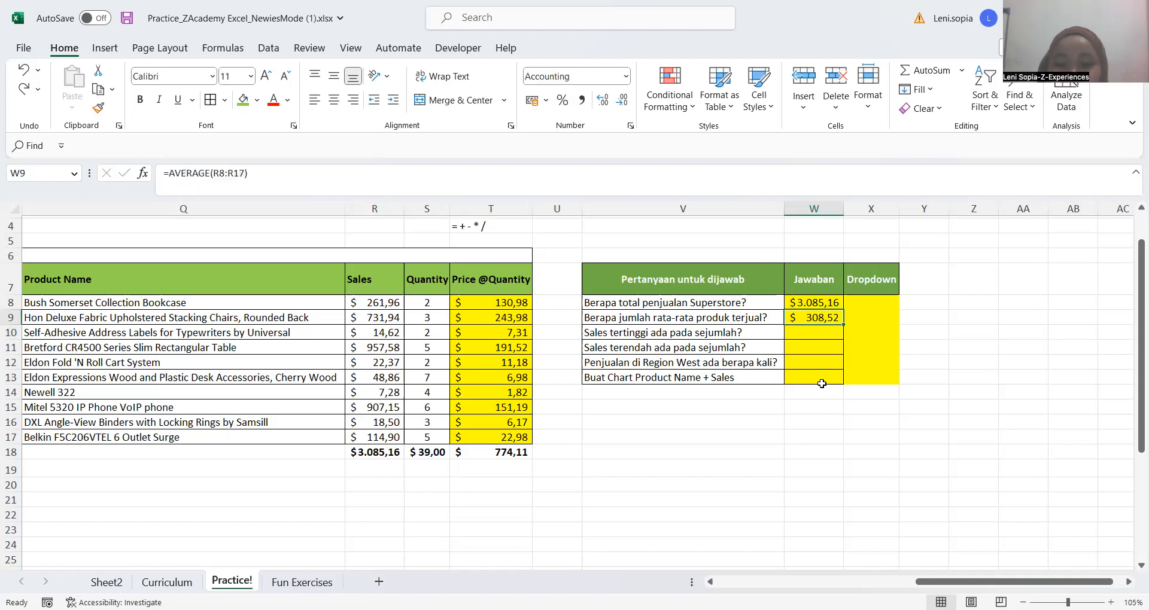
pyautogui.press('Down')
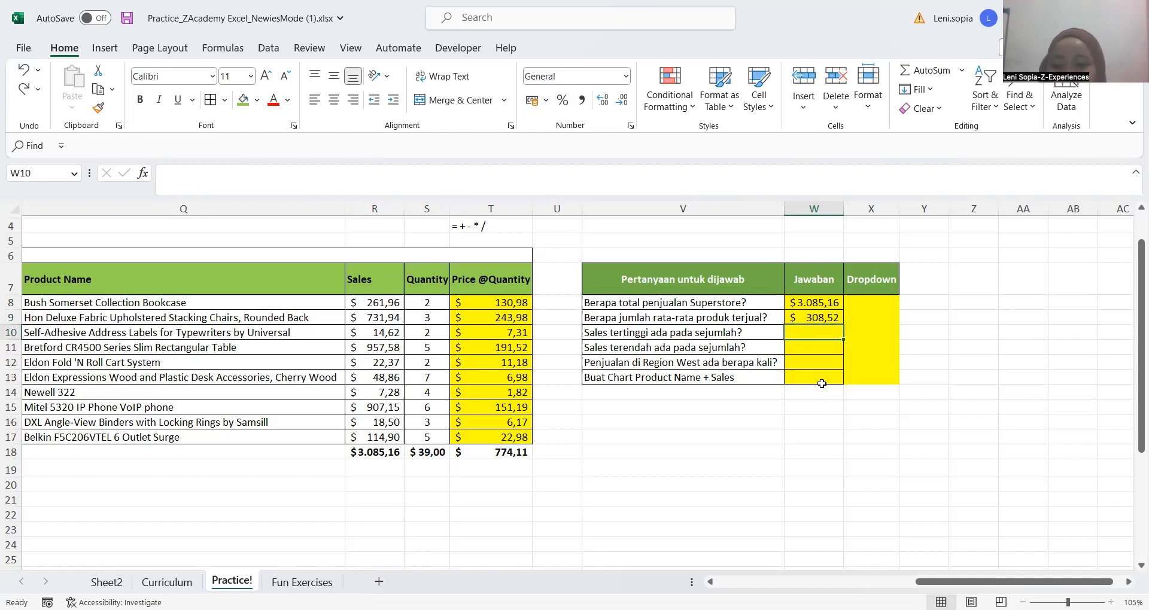
pyautogui.write('=')
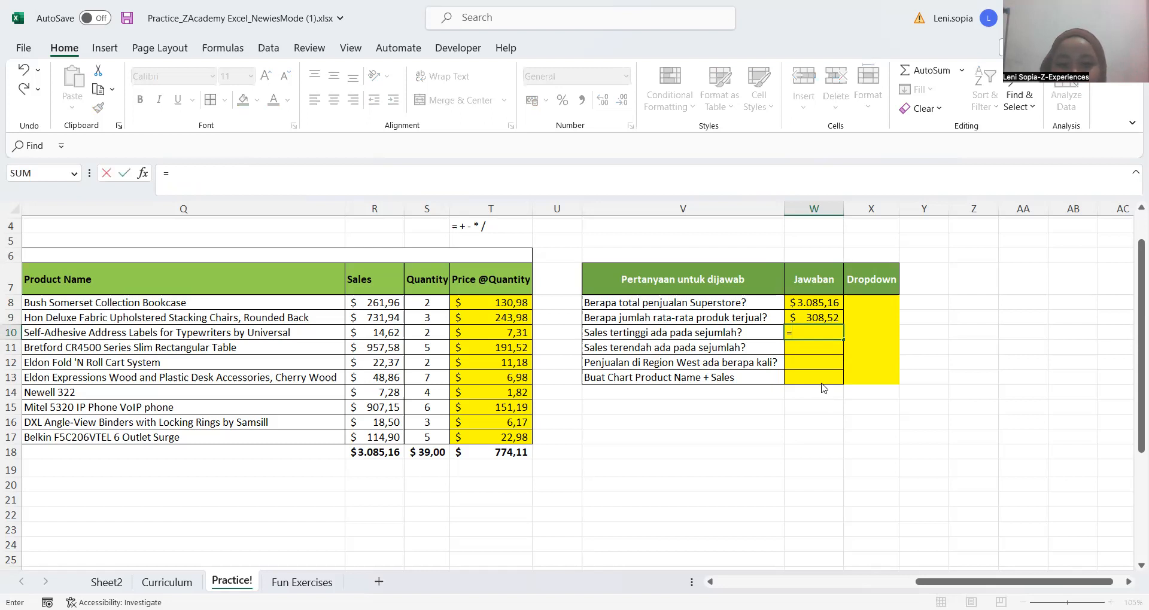
pyautogui.write('max')
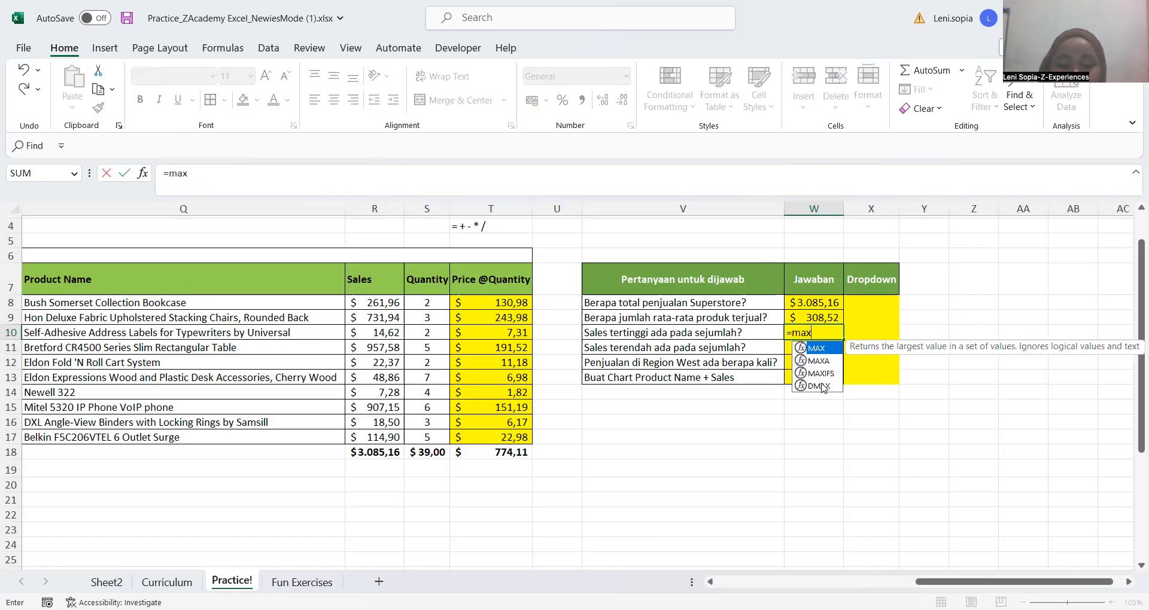
pyautogui.write('(')
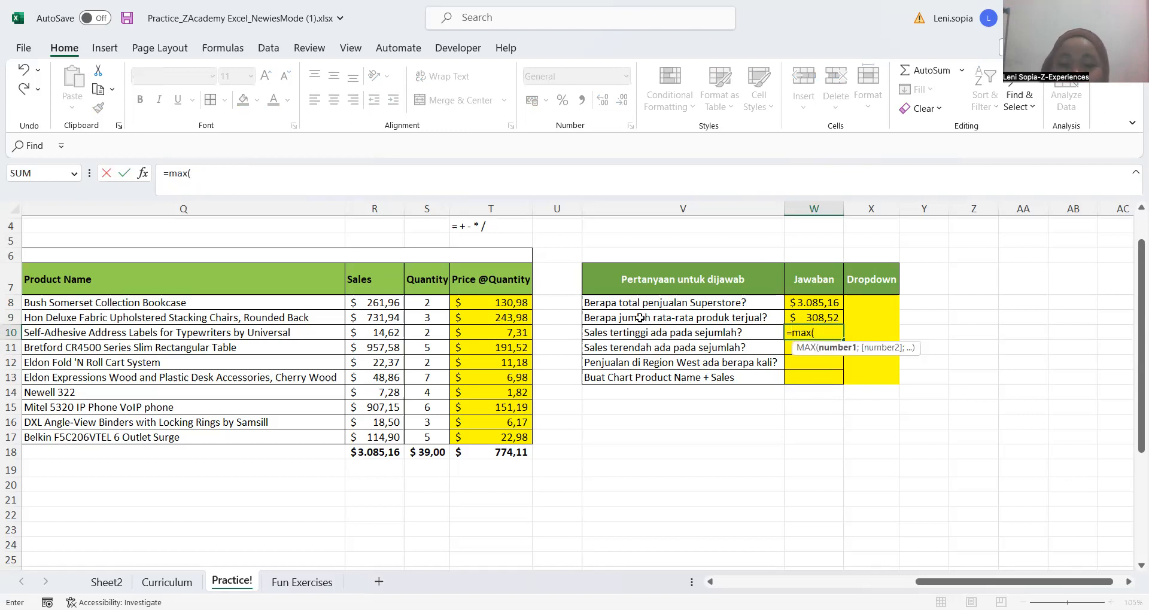
pyautogui.click(369, 303)
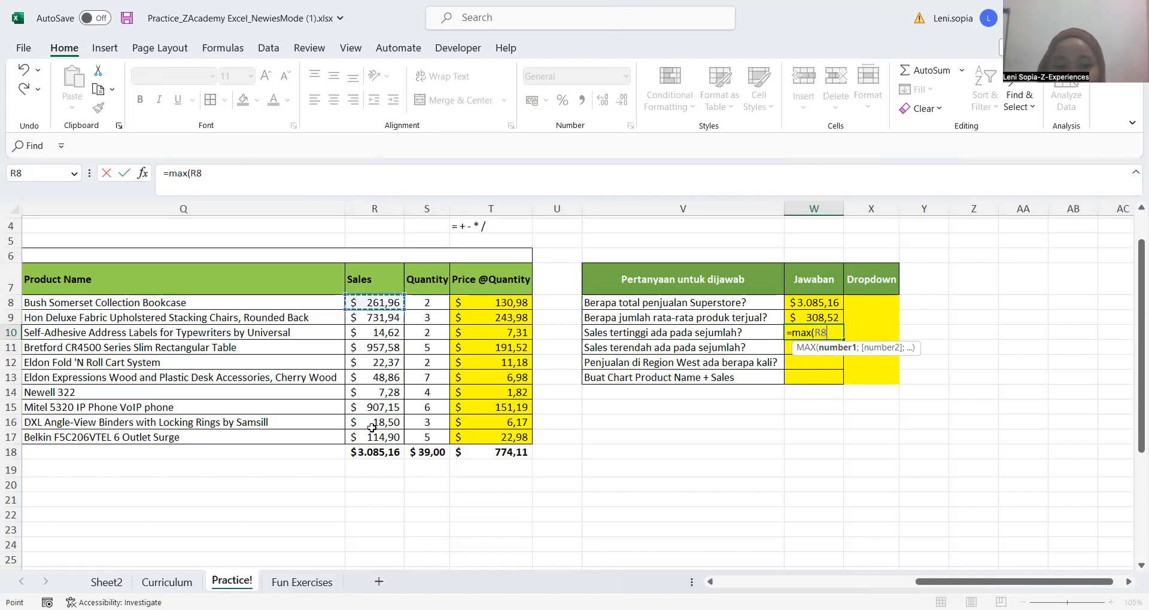
pyautogui.hotkey('ctrl', 'shift', 'Down')
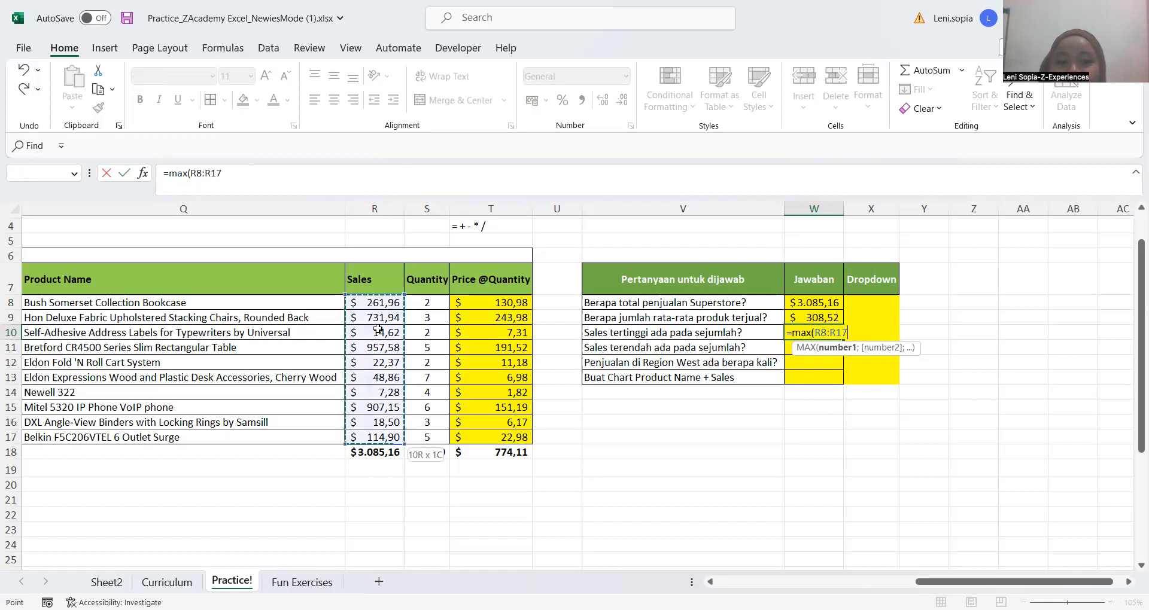
pyautogui.click(372, 304)
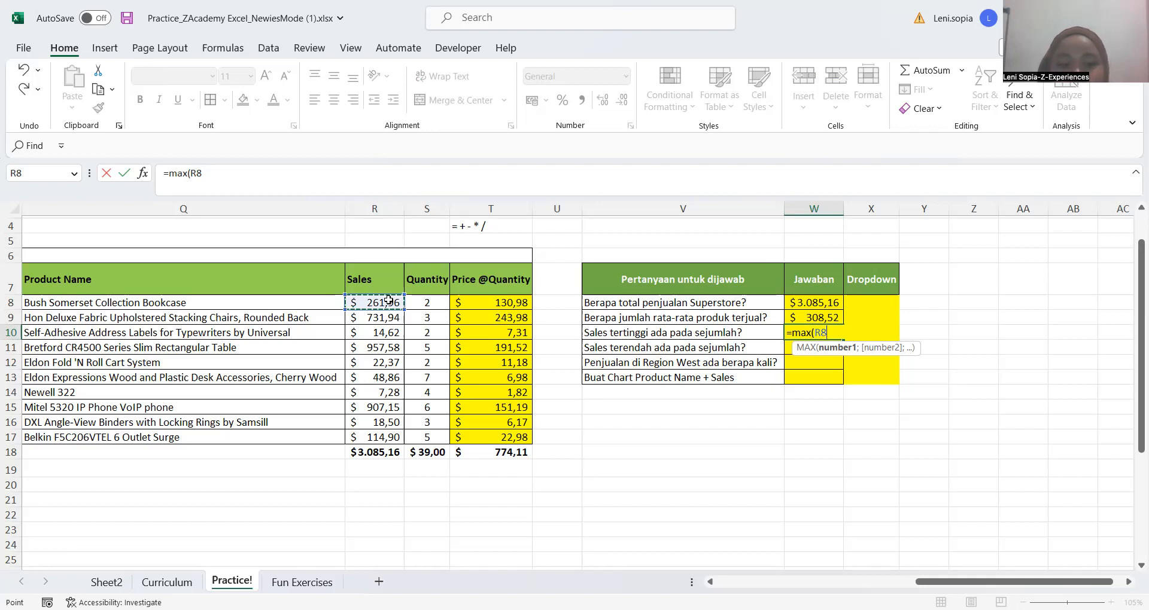
pyautogui.hotkey('ctrl', 'shift', 'Down')
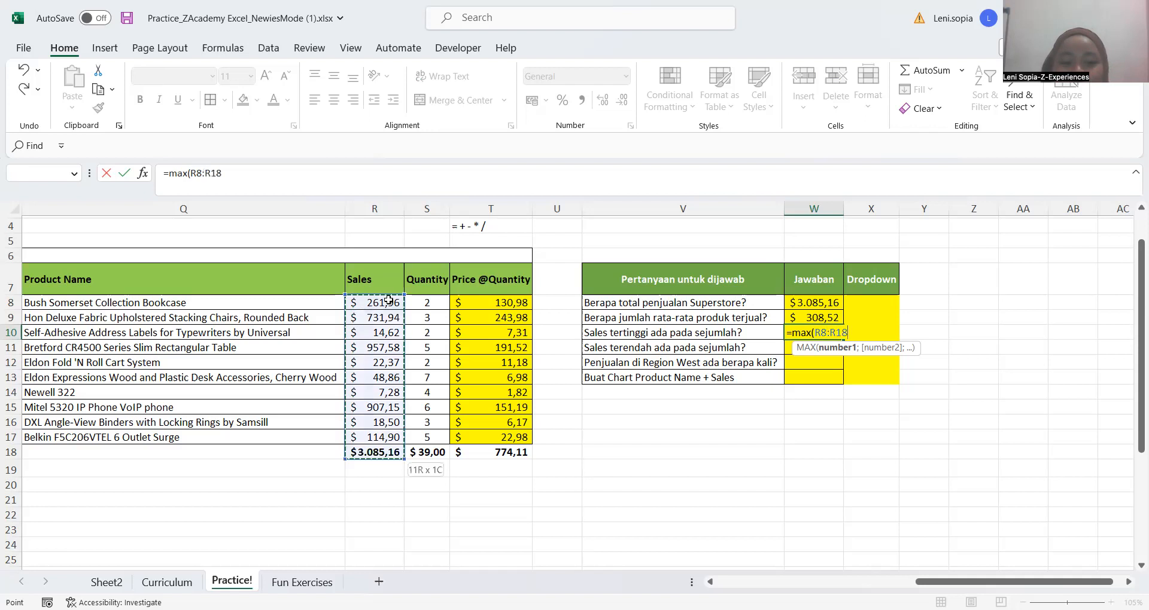
pyautogui.hotkey('shift', 'Up')
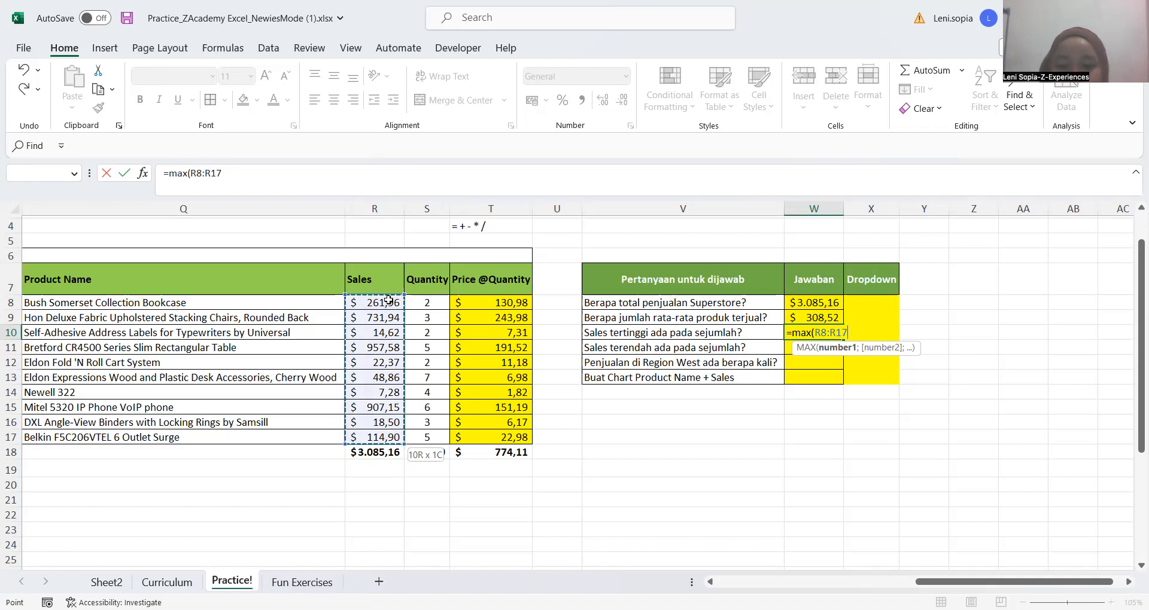
pyautogui.press('Return')
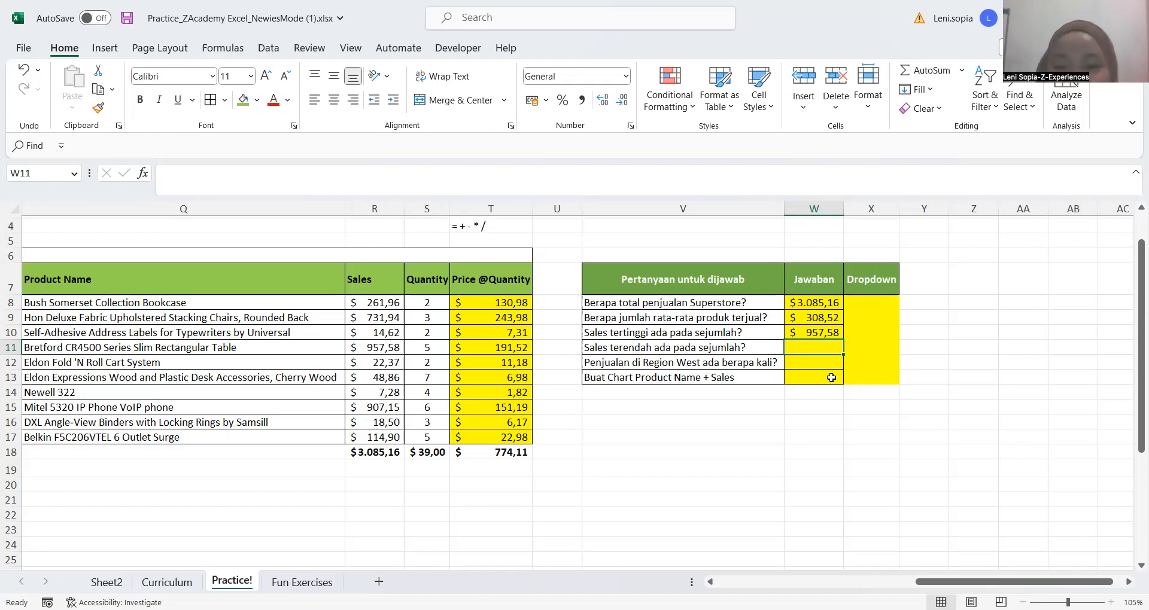
pyautogui.click(824, 374)
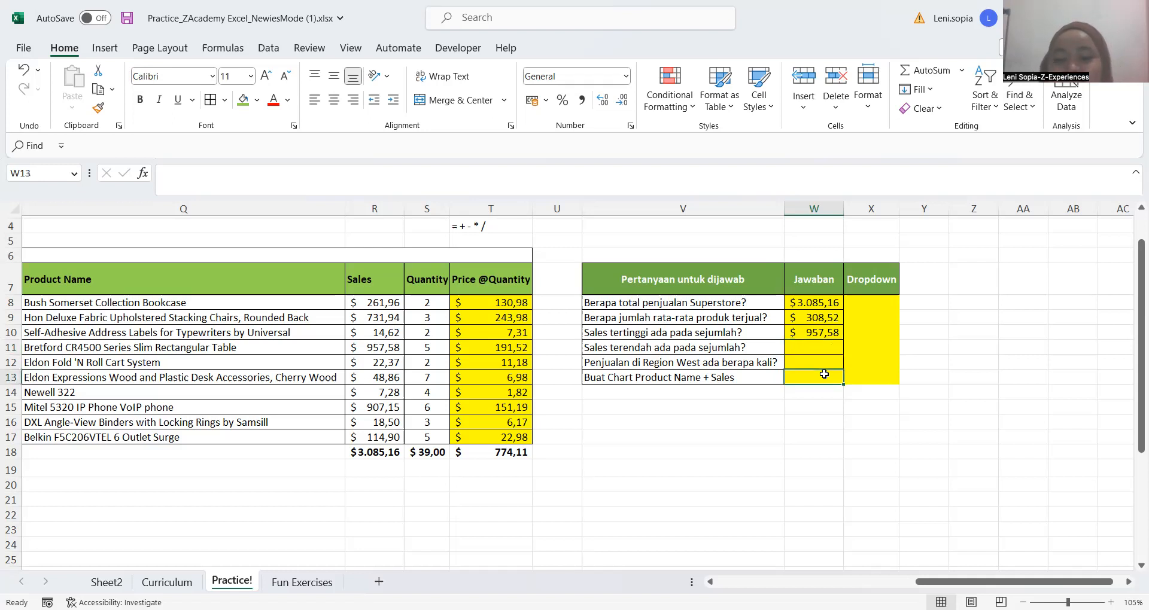
pyautogui.press('Up')
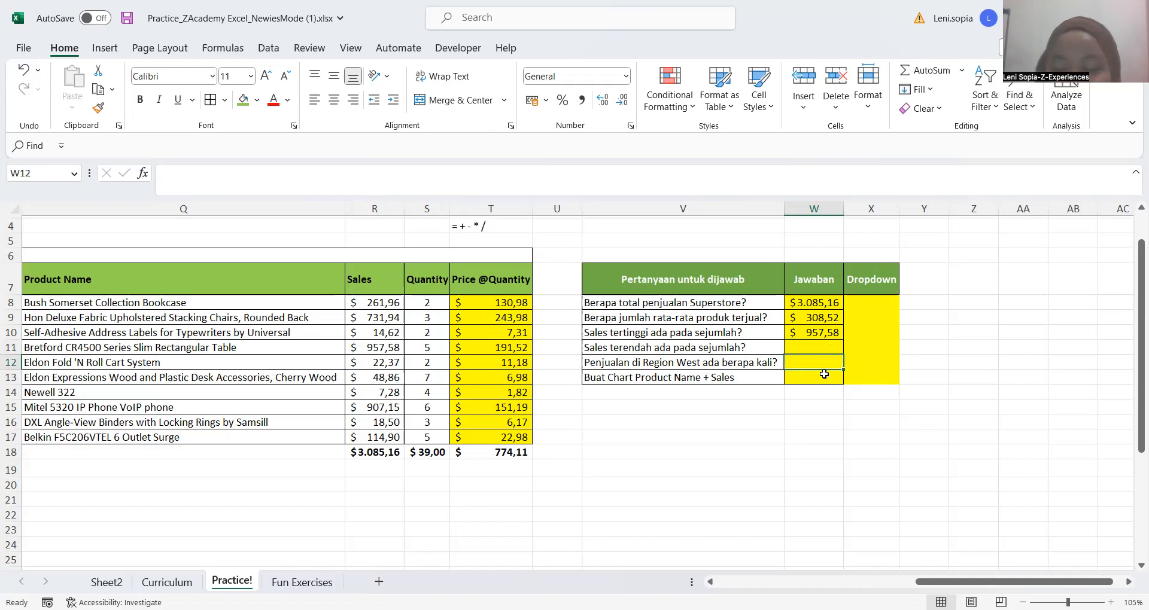
pyautogui.press('Up')
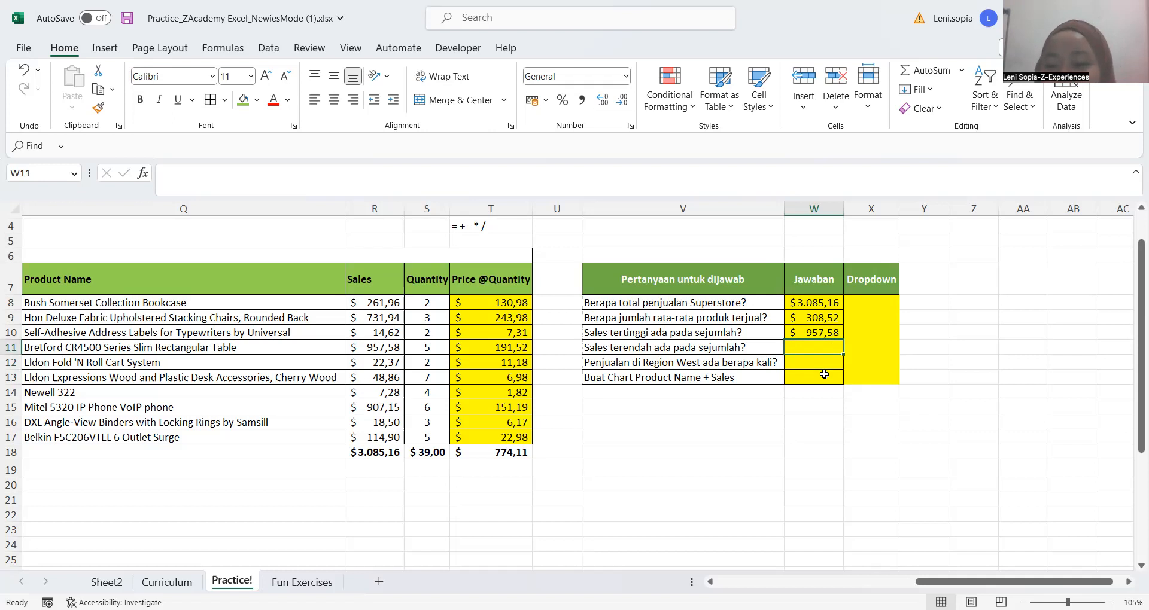
pyautogui.click(841, 392)
pyautogui.press('Up')
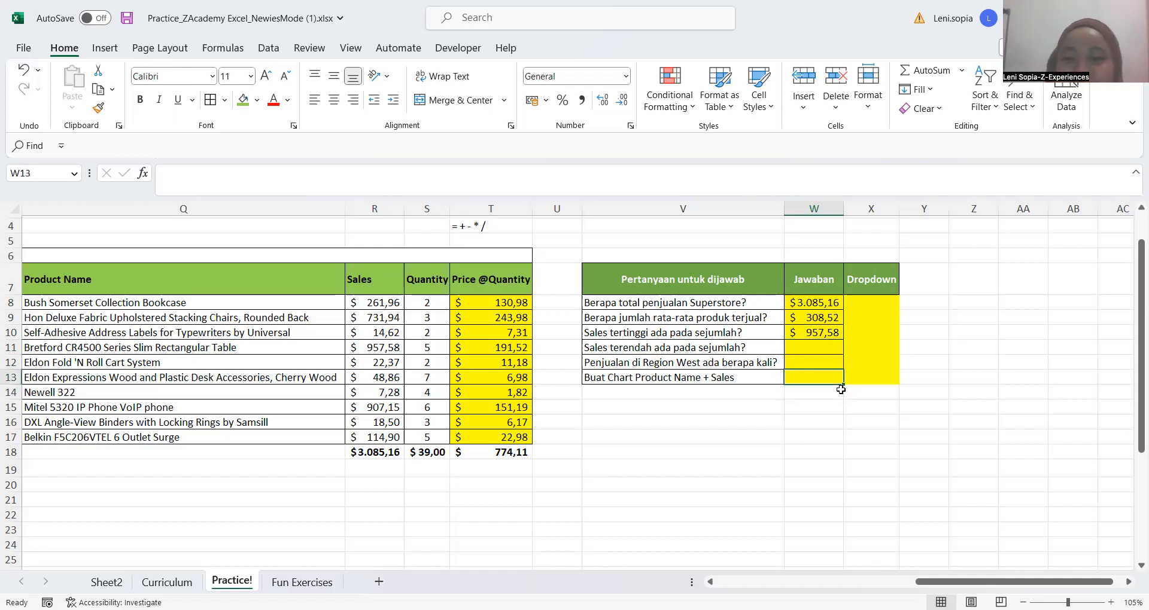
# Answer the lowest sales question in W11 with a MIN formula over the Sales values R8:R17
pyautogui.press('Up')
pyautogui.press('Up')
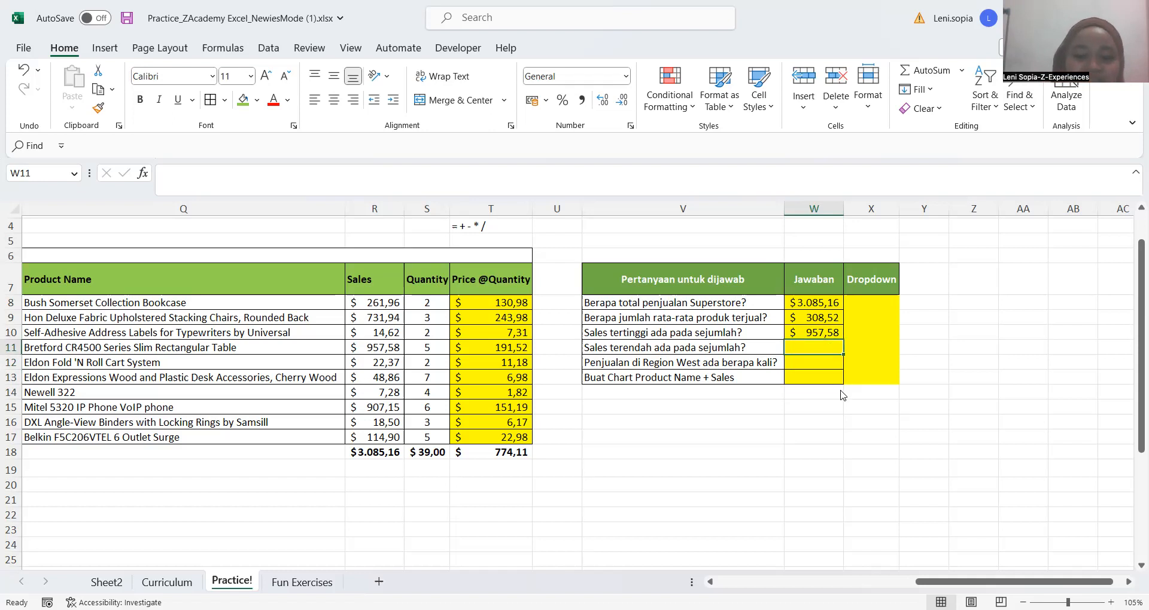
pyautogui.write('=min')
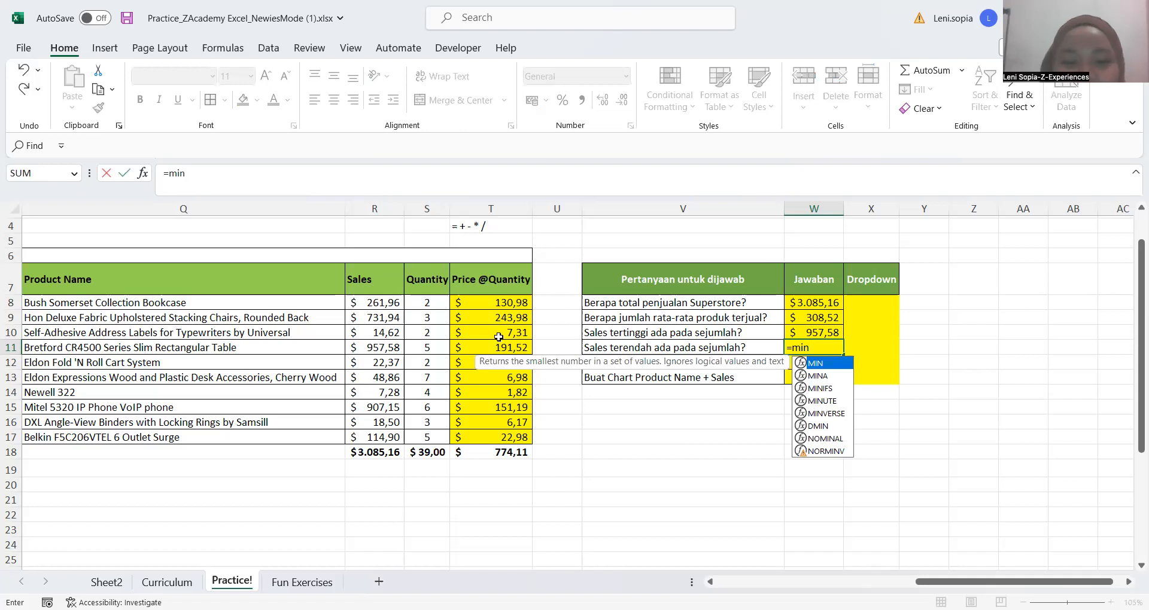
pyautogui.write('(')
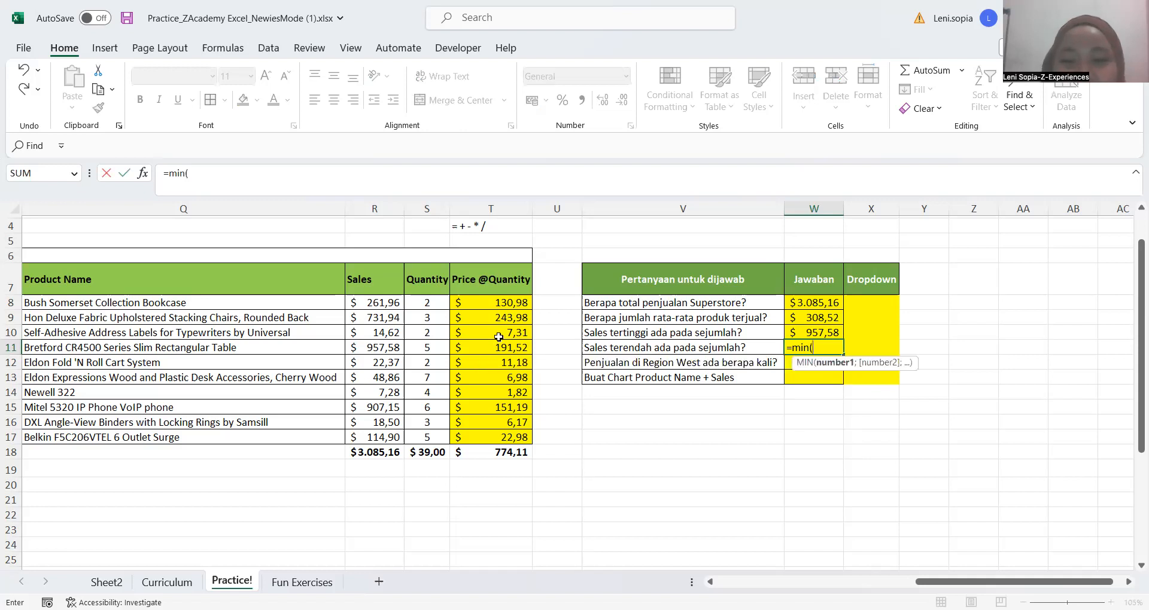
pyautogui.click(392, 297)
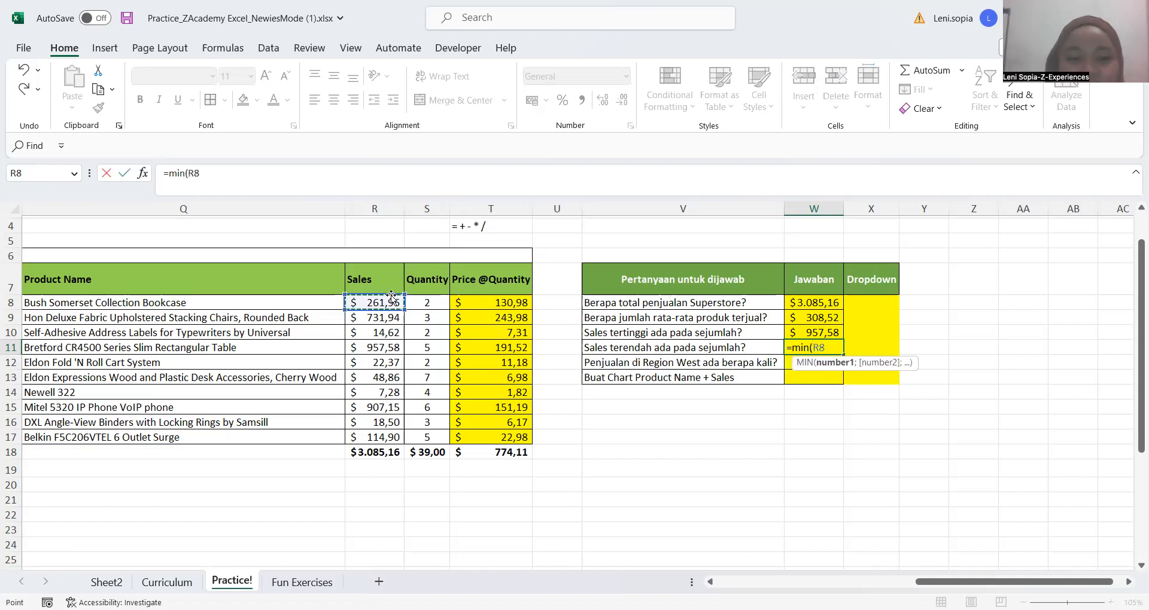
pyautogui.moveTo(391, 297); pyautogui.dragTo(392, 321)
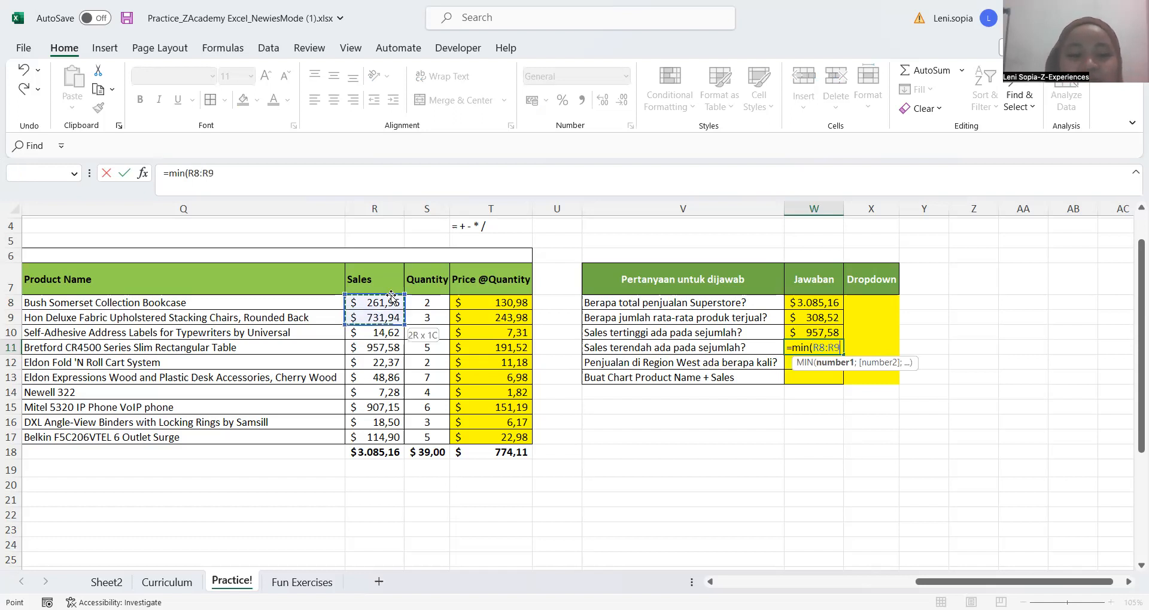
pyautogui.moveTo(392, 320); pyautogui.dragTo(392, 440)
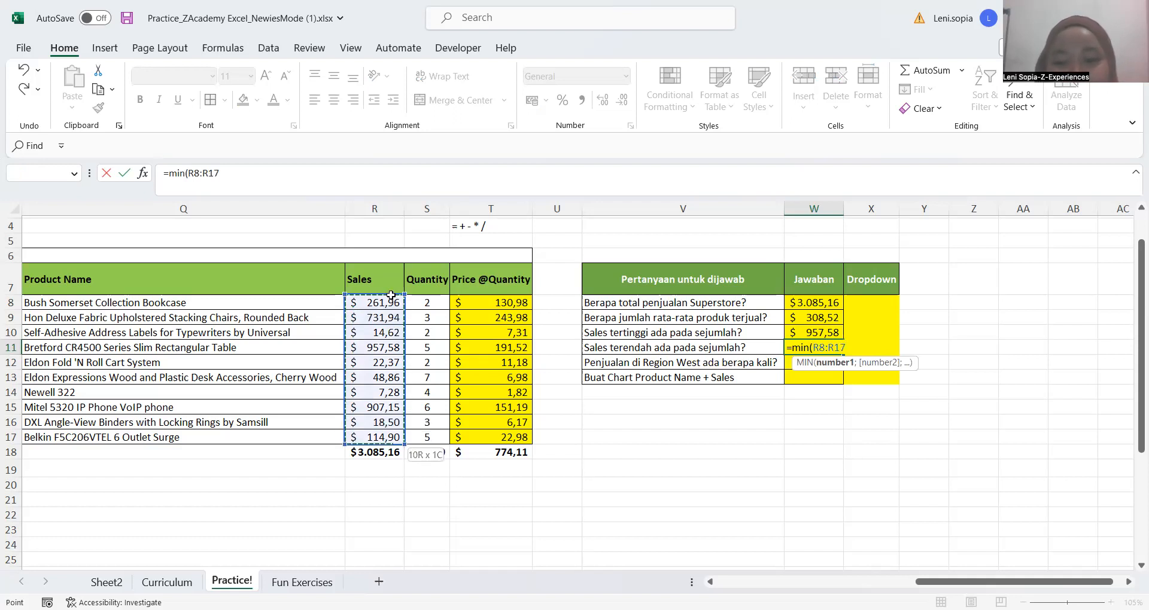
pyautogui.press('Return')
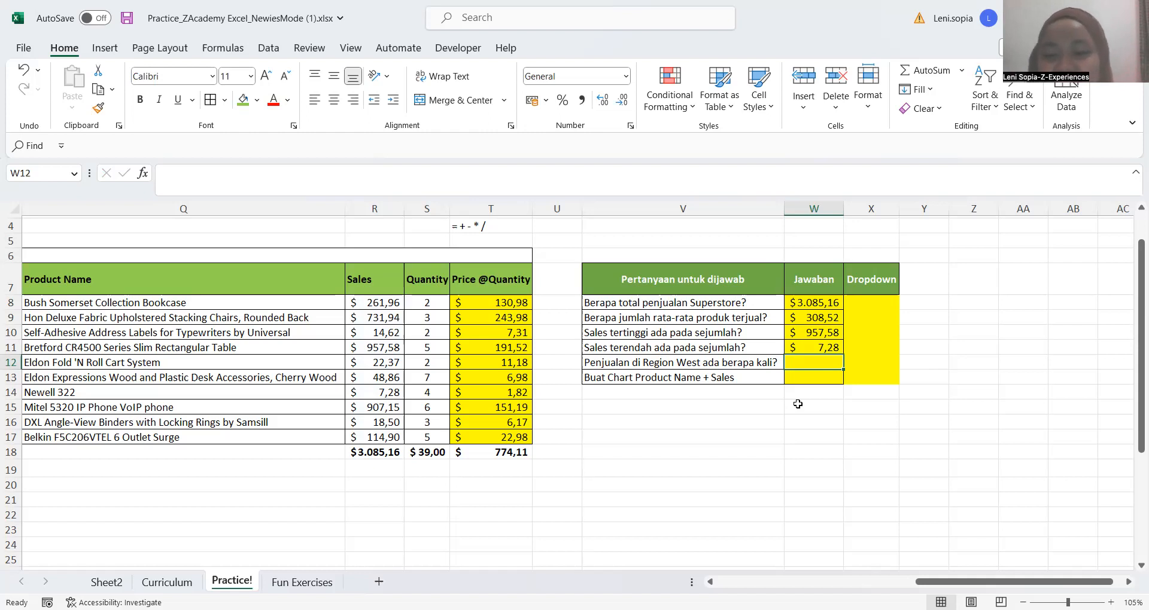
pyautogui.press('Up')
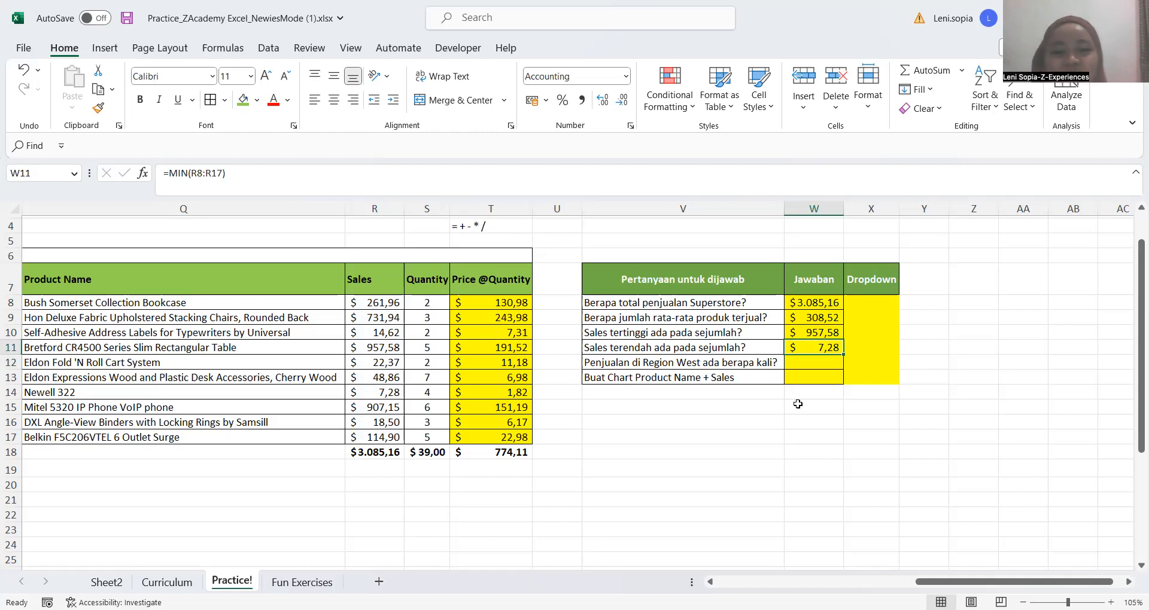
pyautogui.press('Down')
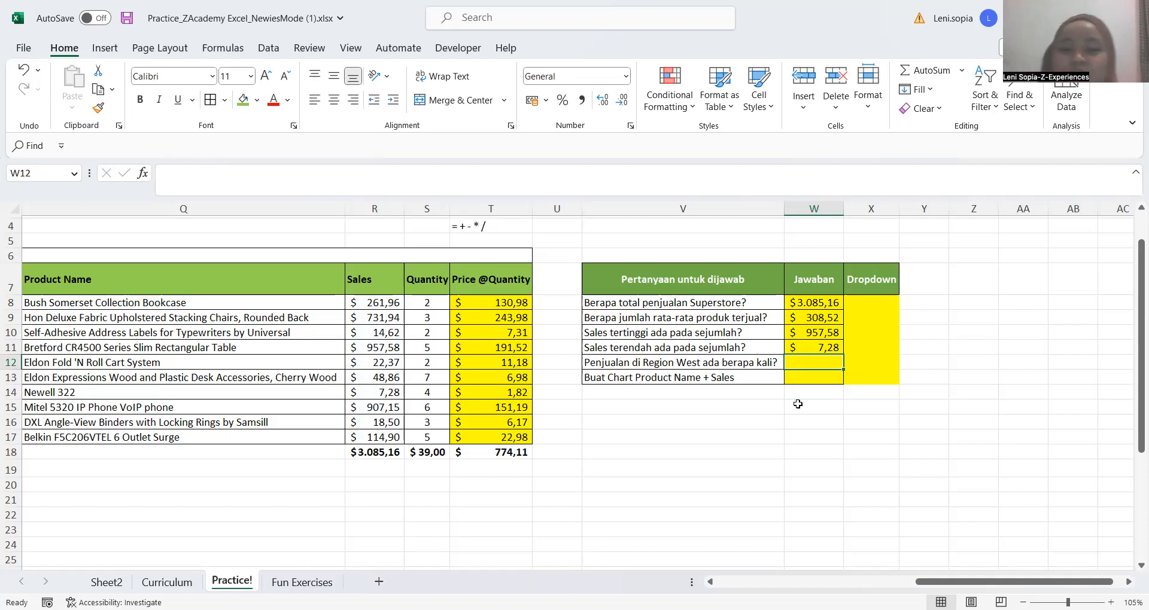
# Look across row 12 of the Superstore sales report, back to Row ID and forward to Quantity, for data on the Region West question
pyautogui.press('Left')
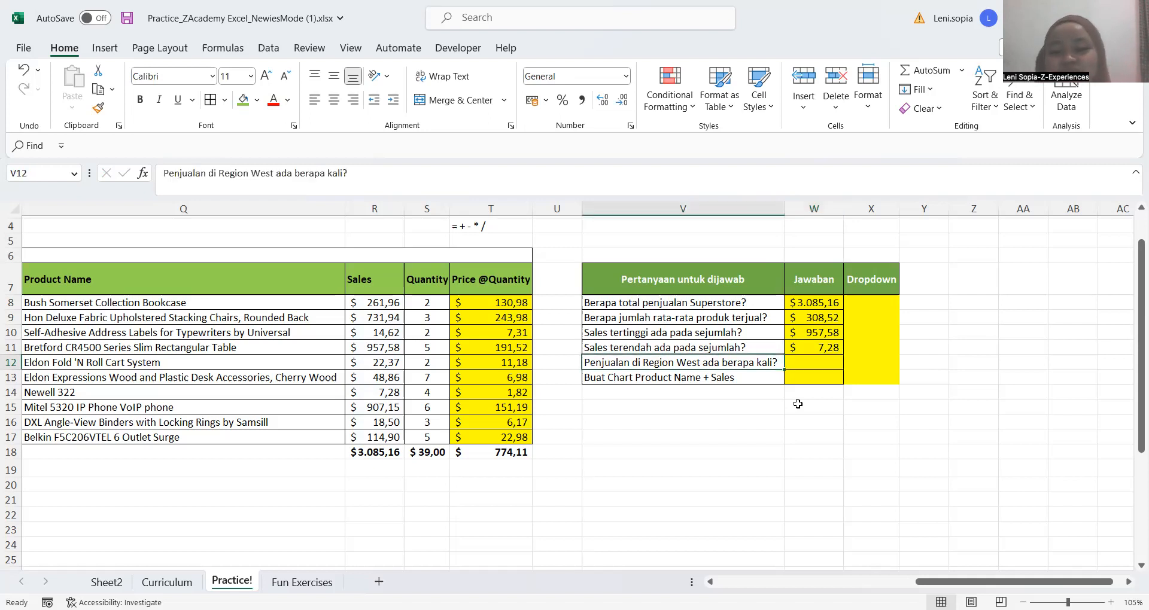
pyautogui.press('Left')
pyautogui.press('Left')
pyautogui.press('Left')
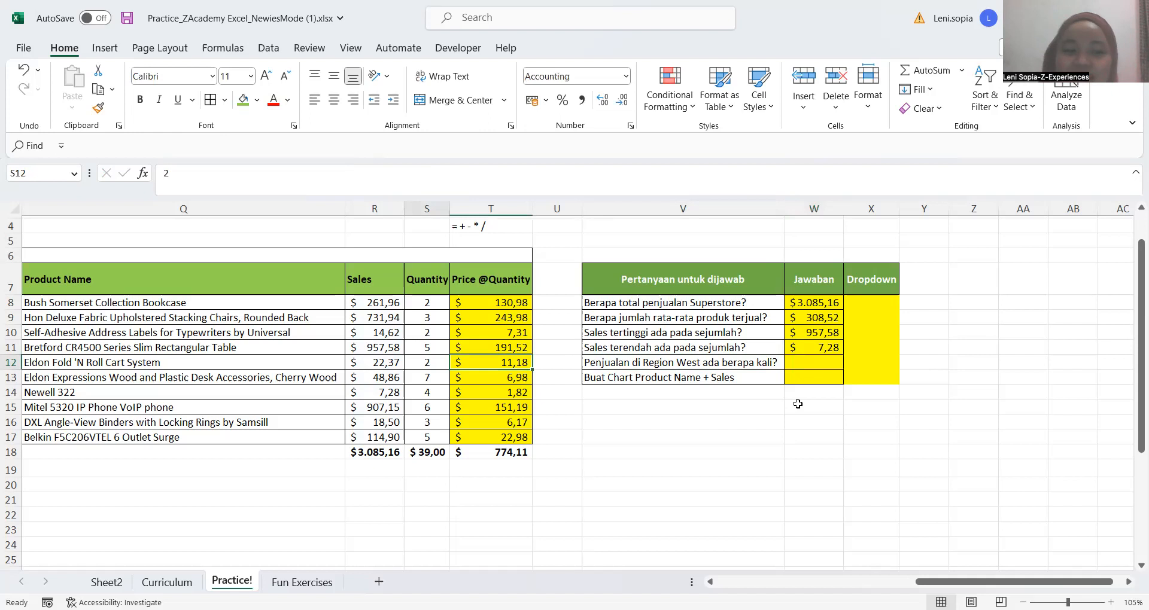
pyautogui.press('Left')
pyautogui.press('Left')
pyautogui.press('Left')
pyautogui.press('Left')
pyautogui.press('Left')
pyautogui.press('Left')
pyautogui.press('Left')
pyautogui.press('Left')
pyautogui.press('Left')
pyautogui.press('Left')
pyautogui.press('Left')
pyautogui.press('Left')
pyautogui.press('Left')
pyautogui.press('Left')
pyautogui.press('Left')
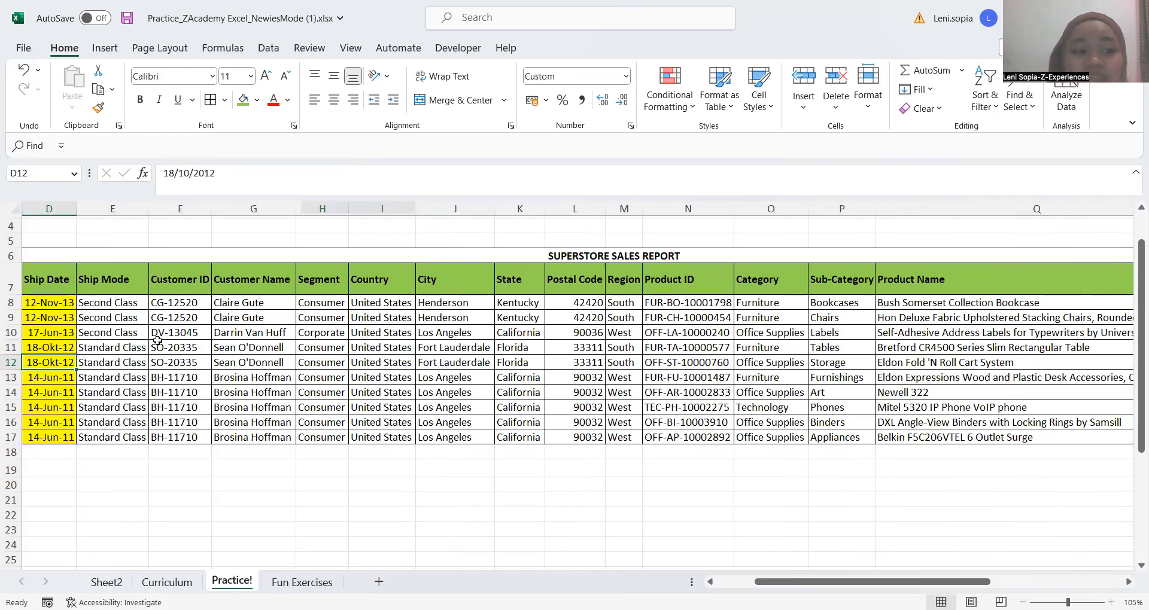
pyautogui.press('Left')
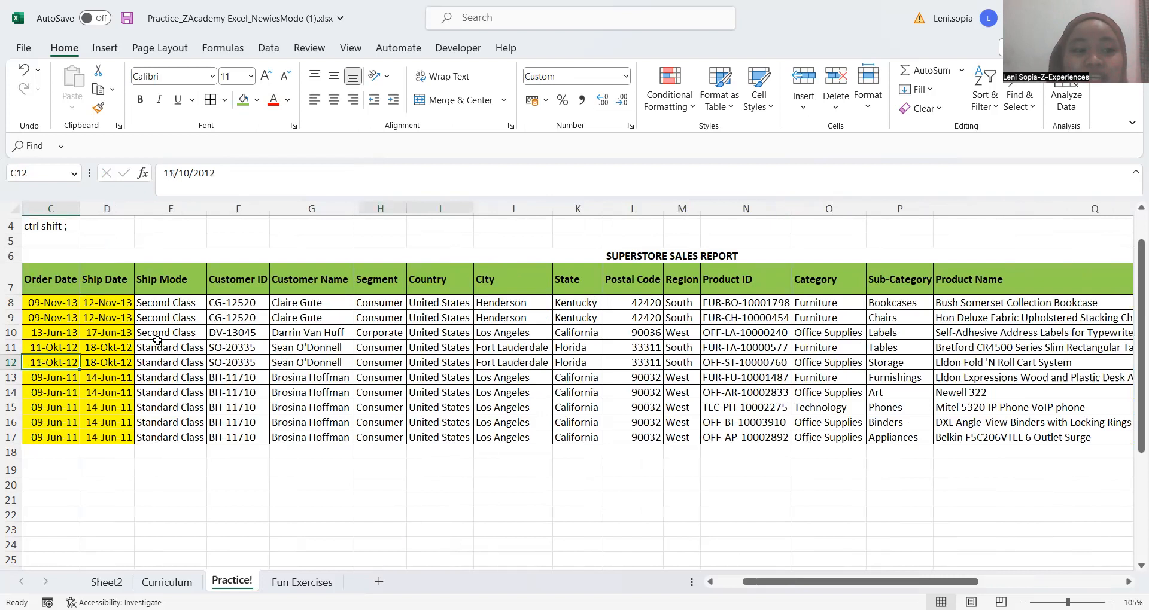
pyautogui.press('Left')
pyautogui.press('Left')
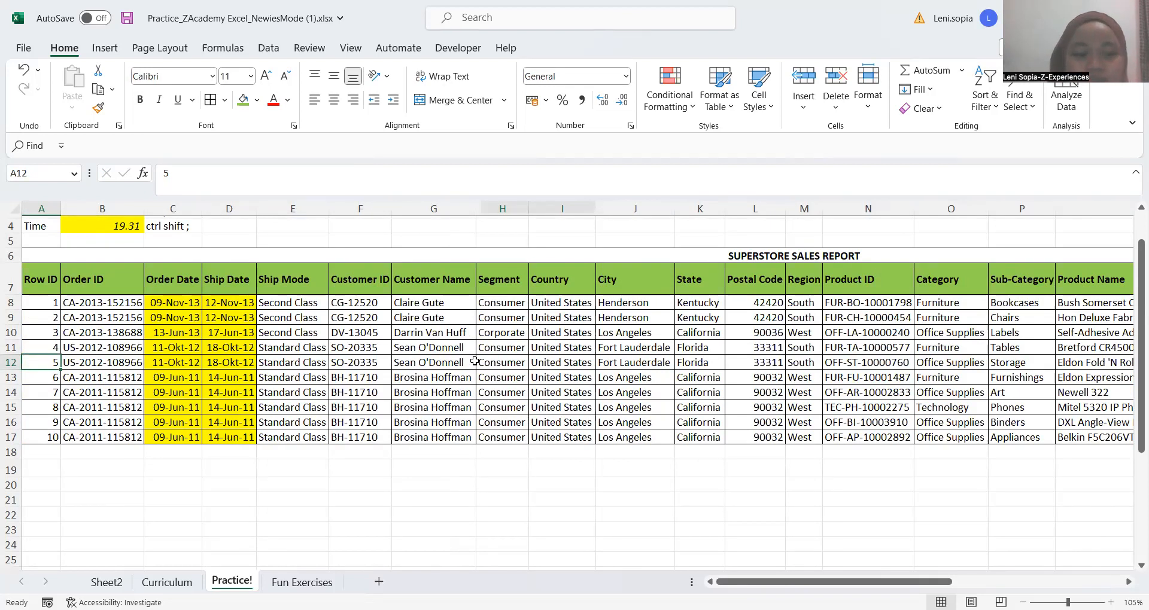
pyautogui.press('Right')
pyautogui.press('Right')
pyautogui.press('Right')
pyautogui.press('Right')
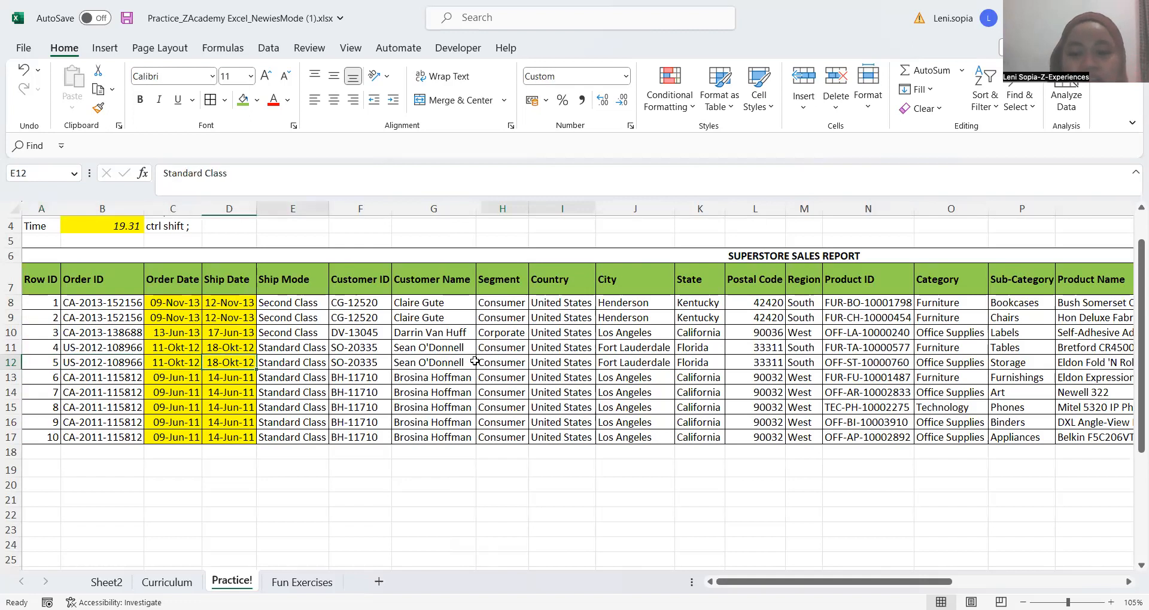
pyautogui.press('Right')
pyautogui.press('Right')
pyautogui.press('Right')
pyautogui.press('Right')
pyautogui.press('Right')
pyautogui.press('Right')
pyautogui.press('Right')
pyautogui.press('Right')
pyautogui.press('Right')
pyautogui.press('Right')
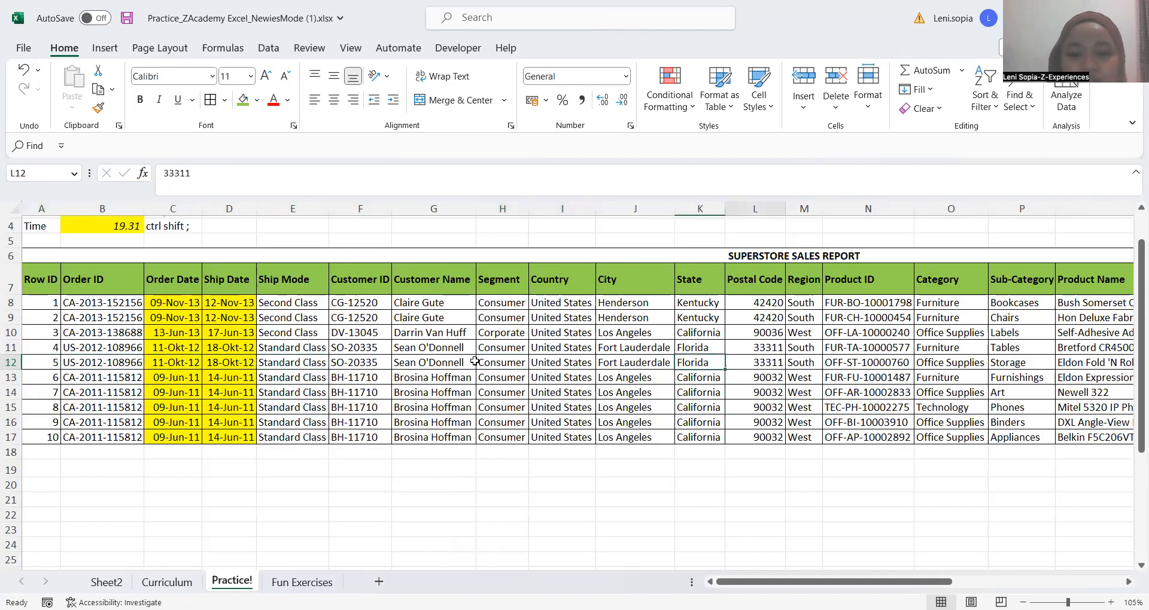
pyautogui.press('Right')
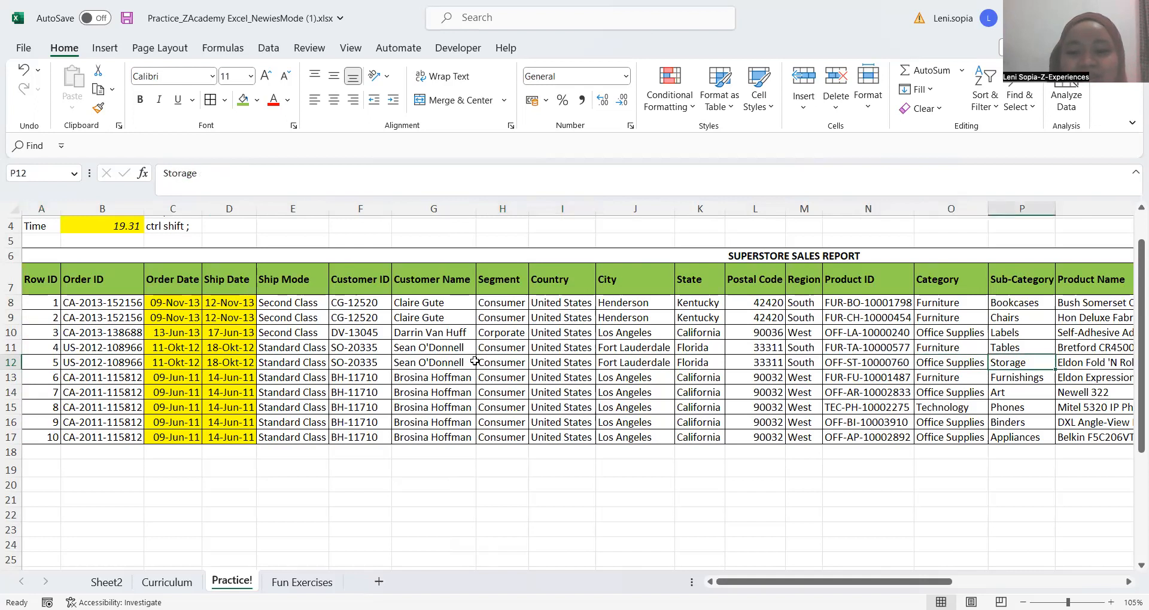
pyautogui.press('Right')
pyautogui.press('Right')
pyautogui.press('Right')
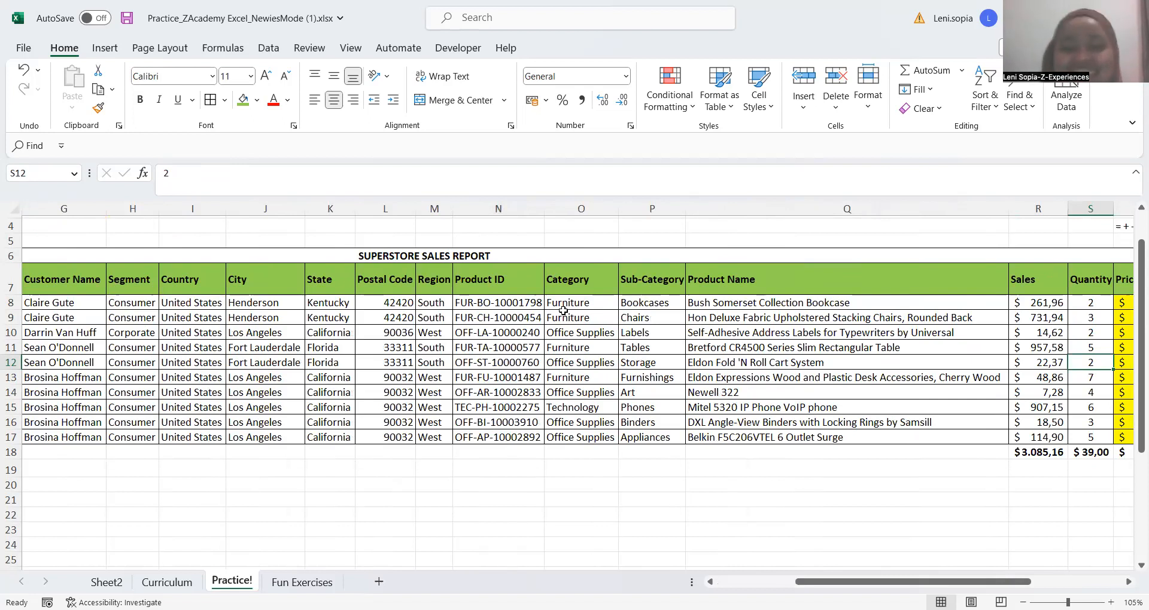
# Examine the Region column M of the sales report as the source for counting West sales
pyautogui.click(581, 347)
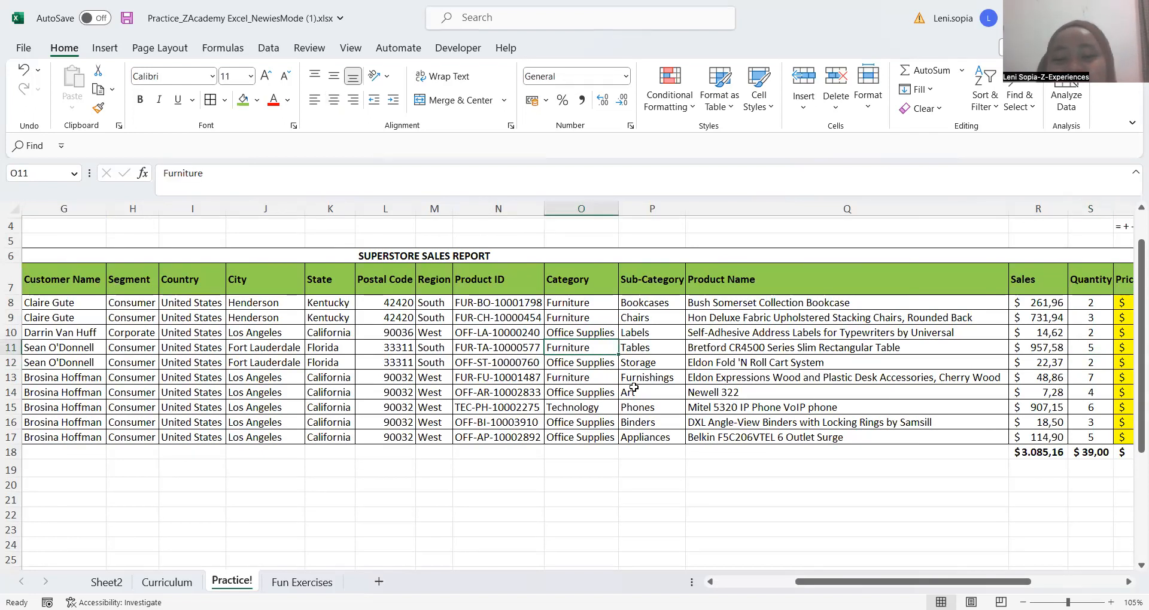
pyautogui.click(633, 387)
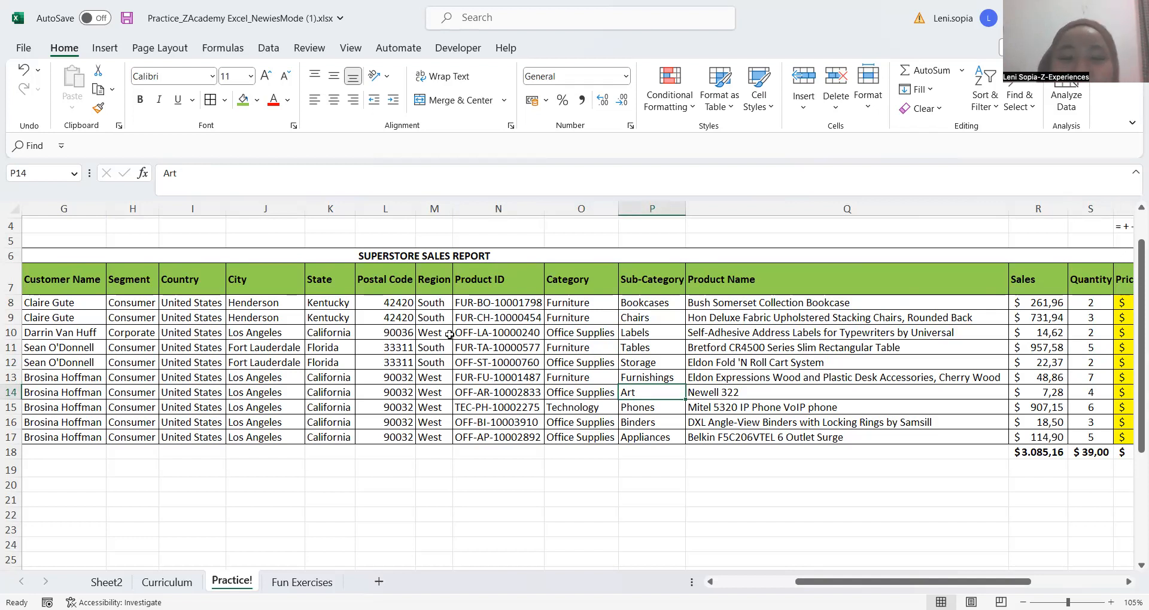
pyautogui.click(490, 350)
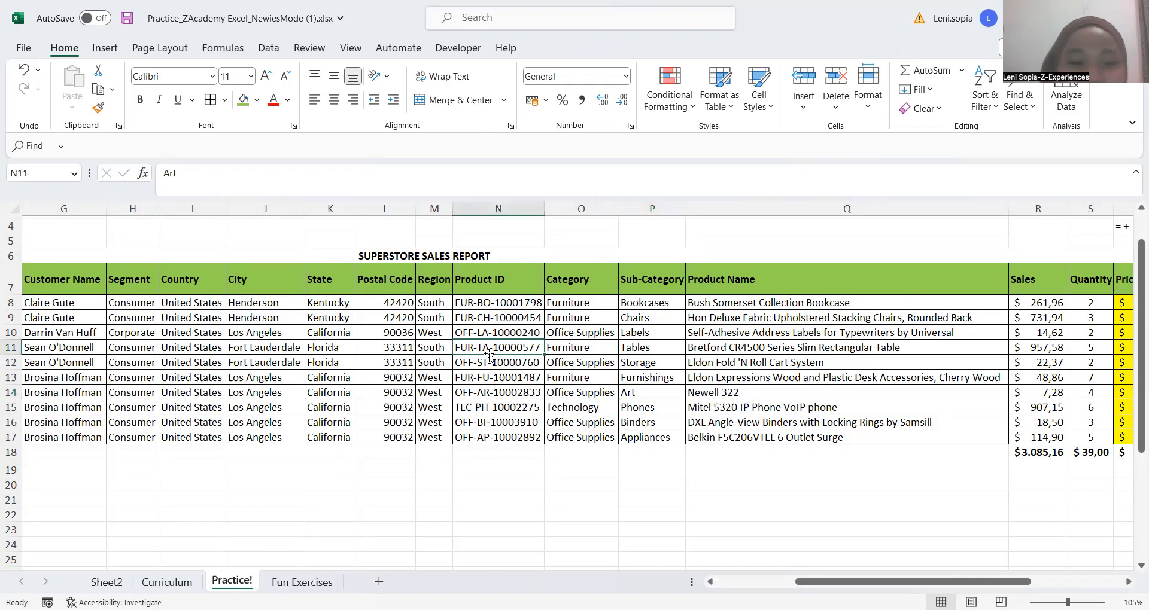
pyautogui.click(430, 207)
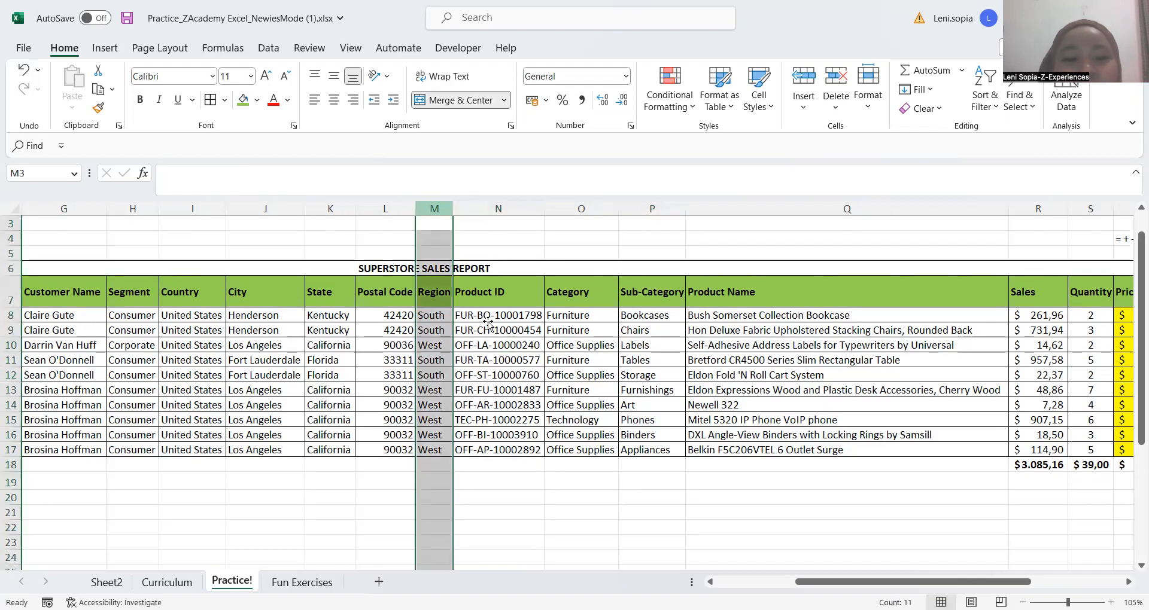
pyautogui.click(430, 316)
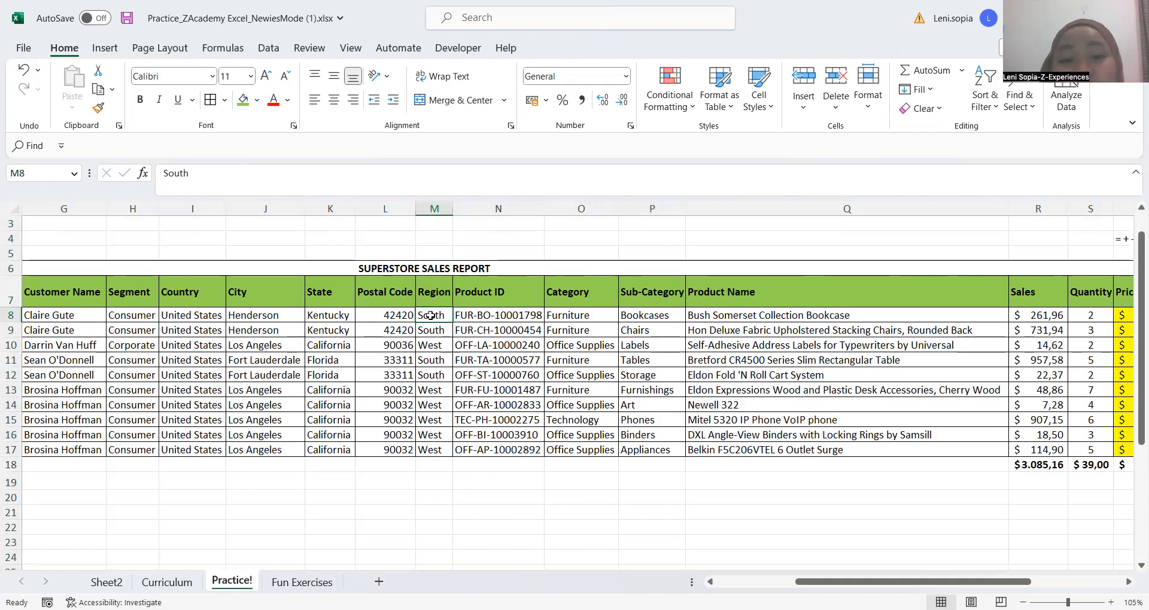
pyautogui.click(430, 205)
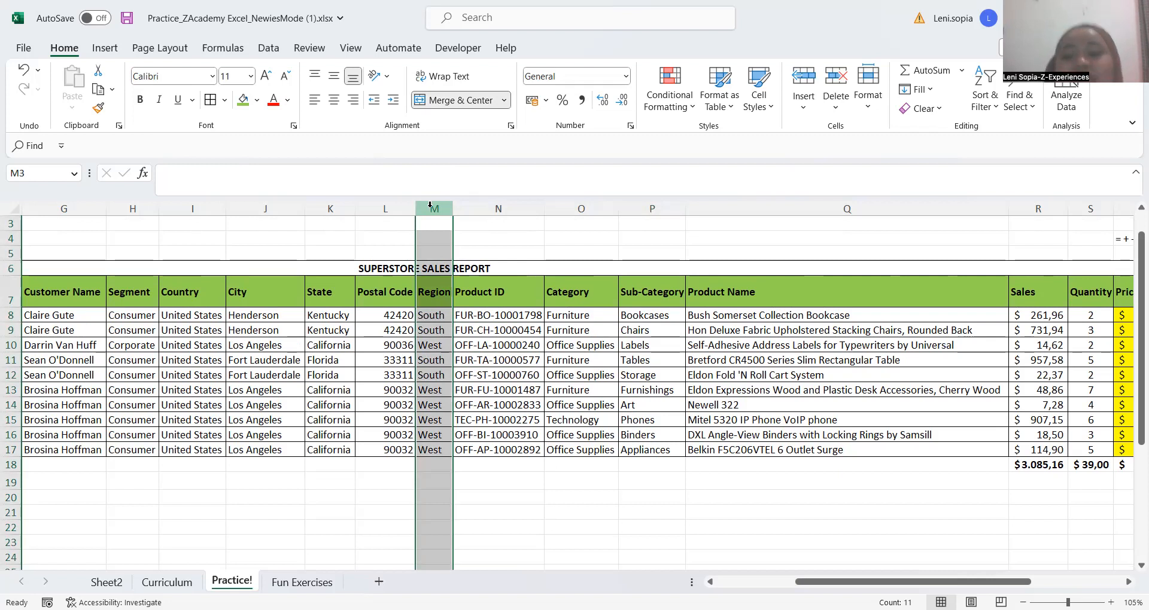
pyautogui.click(565, 332)
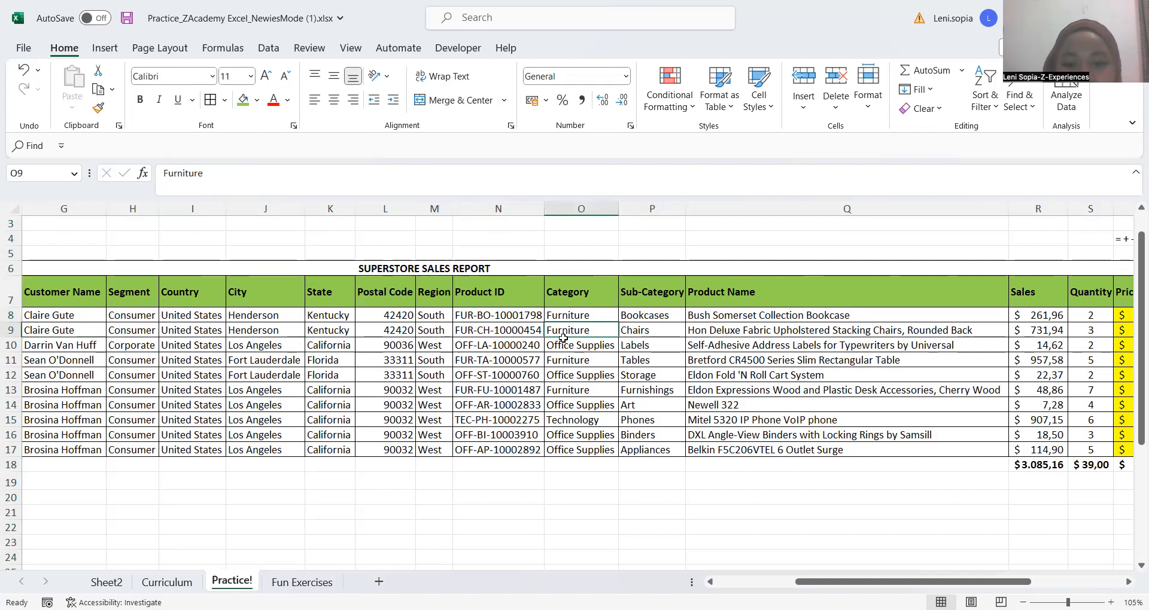
# Begin a COUNTIF formula in W12 for the Region West question, using the Region cells M8:M17 as its range
pyautogui.hscroll(3, 667, 340)
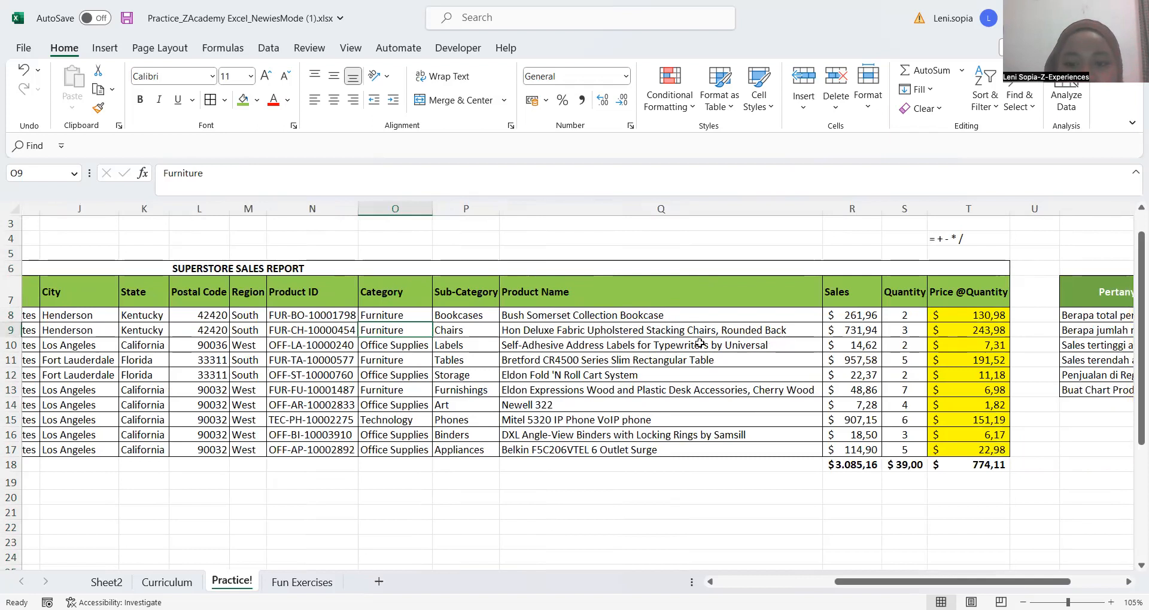
pyautogui.hscroll(5, 475, 381)
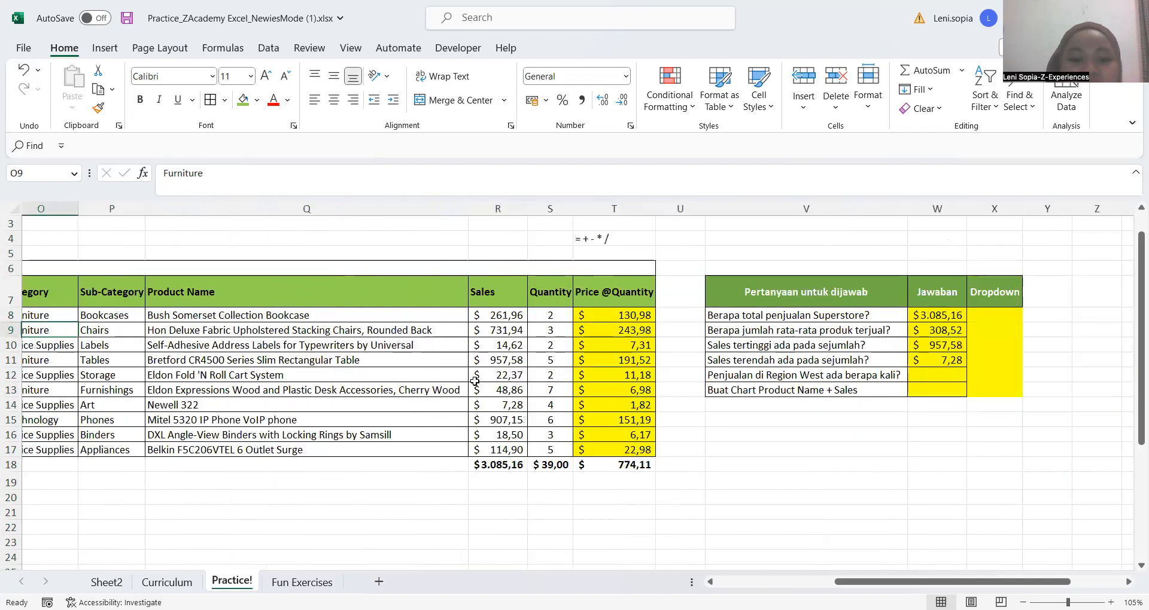
pyautogui.hscroll(4, 443, 375)
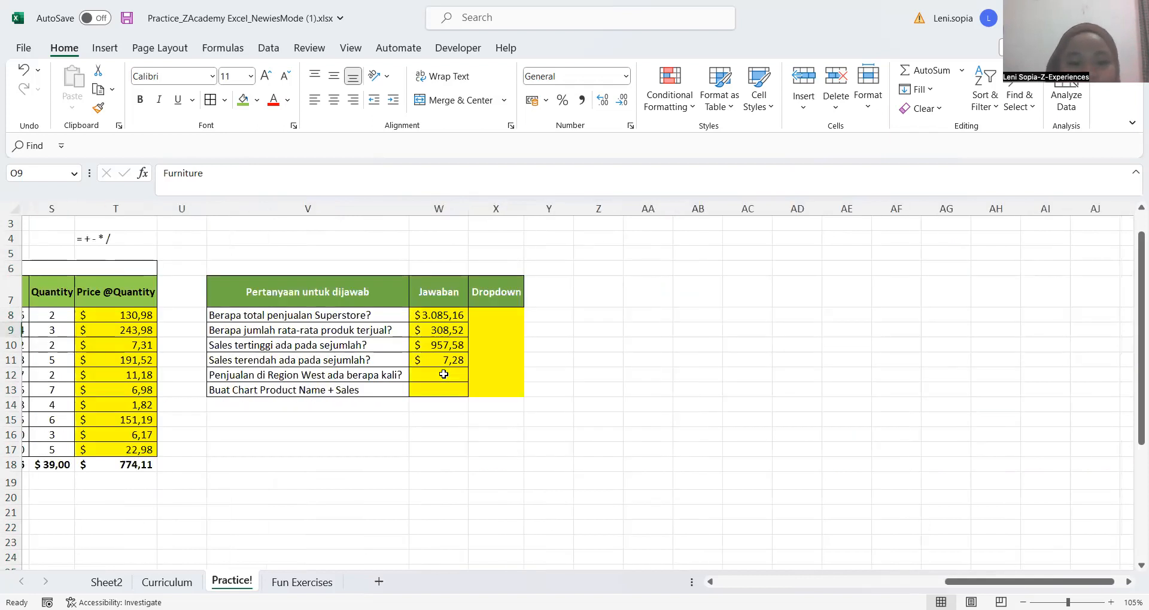
pyautogui.click(444, 375)
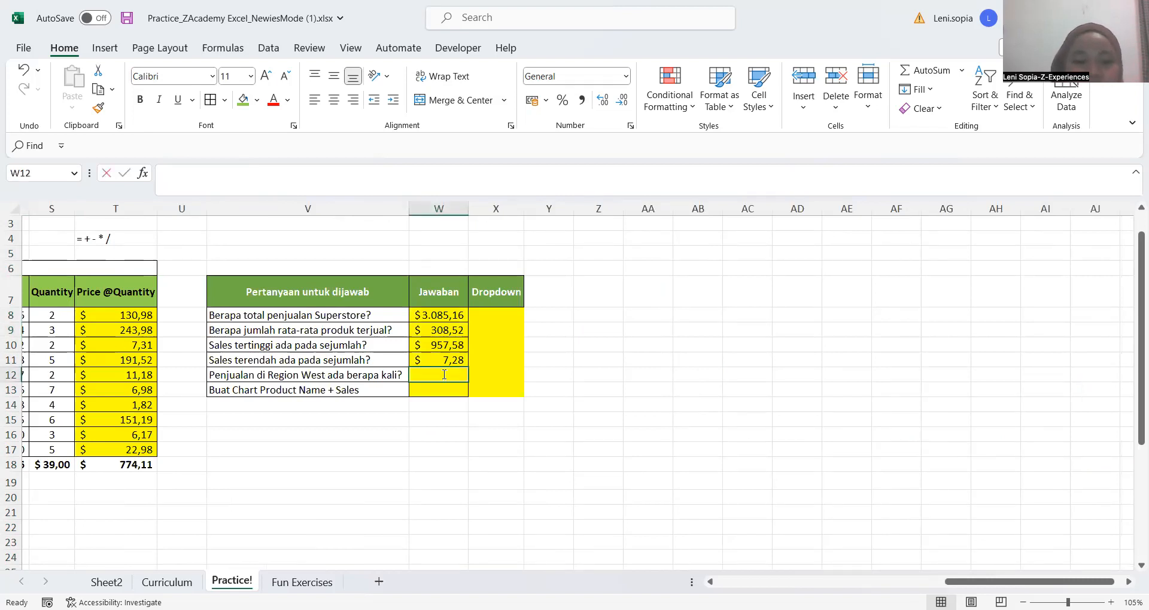
pyautogui.write('=count')
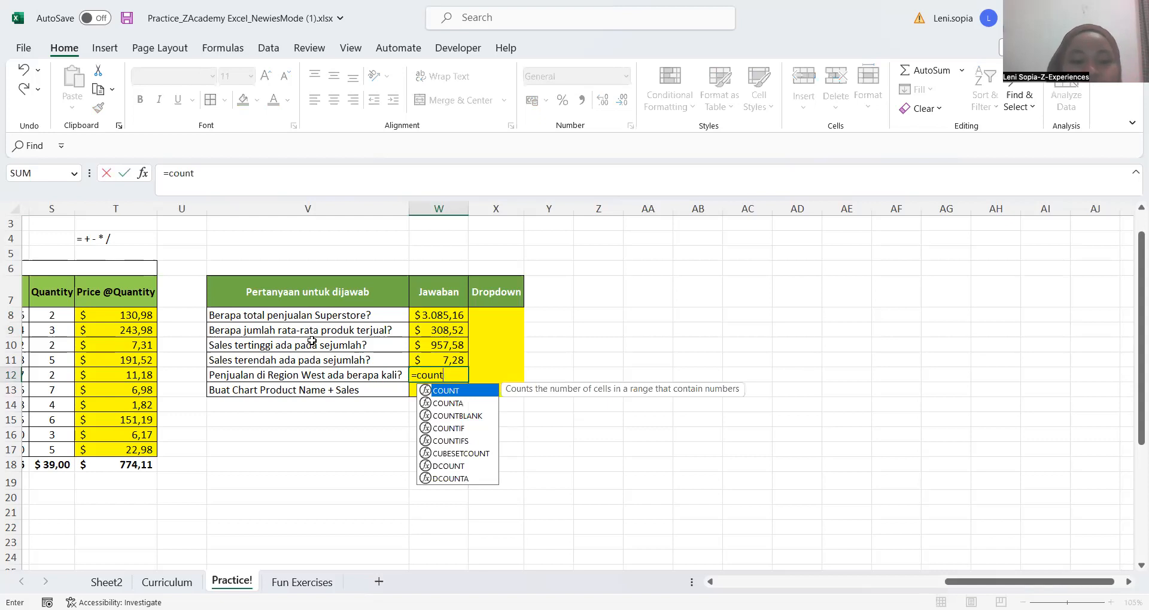
pyautogui.write('if(')
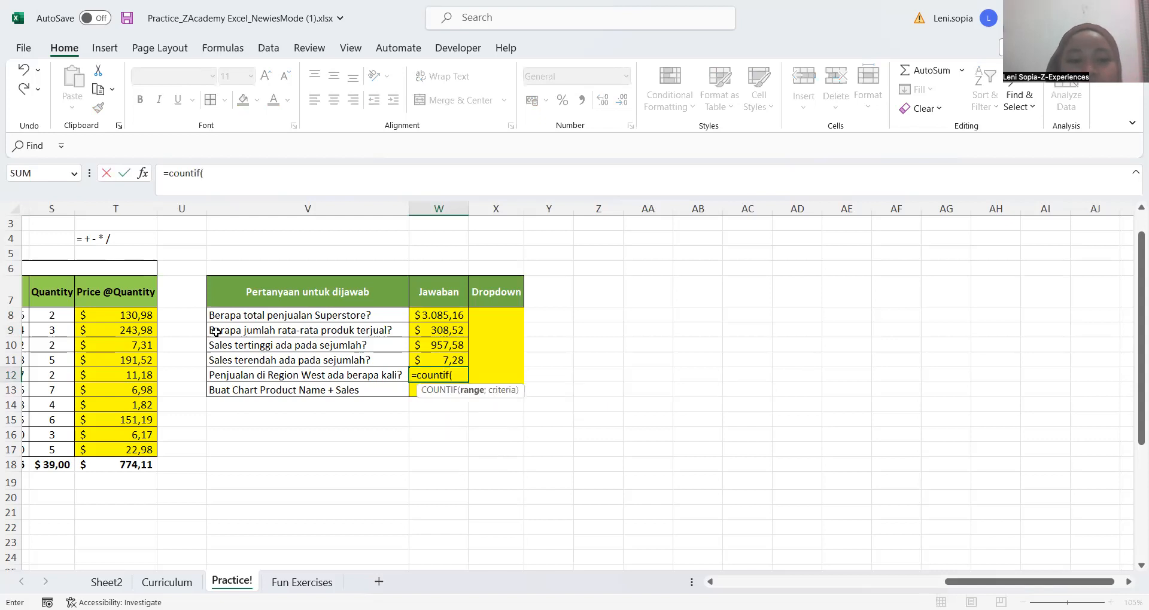
pyautogui.hscroll(-6, 215, 331)
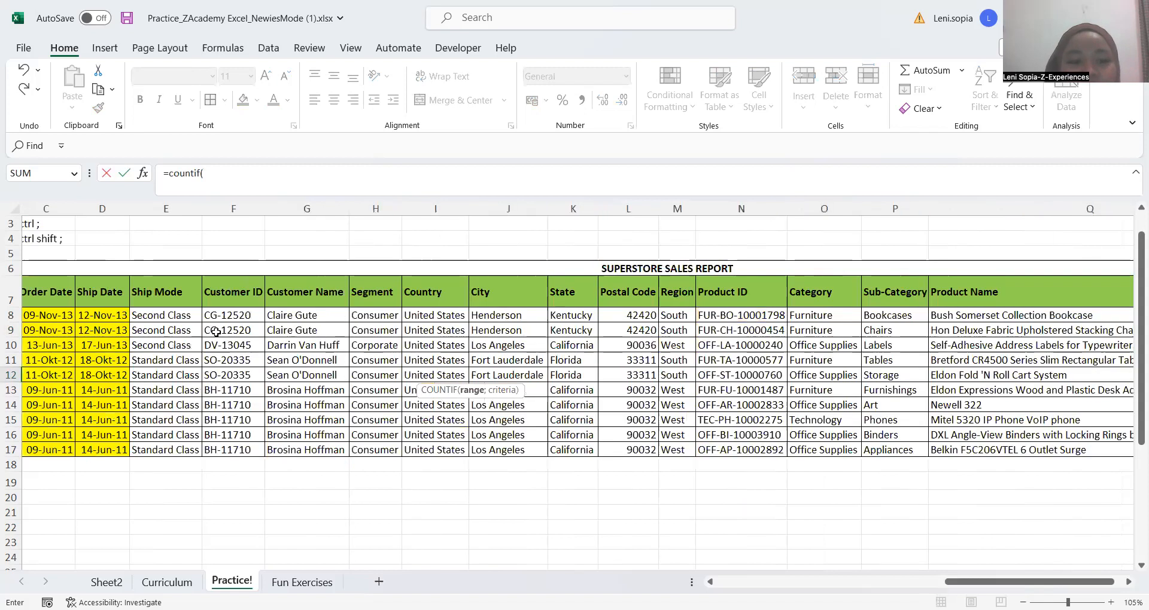
pyautogui.hscroll(-2, 291, 302)
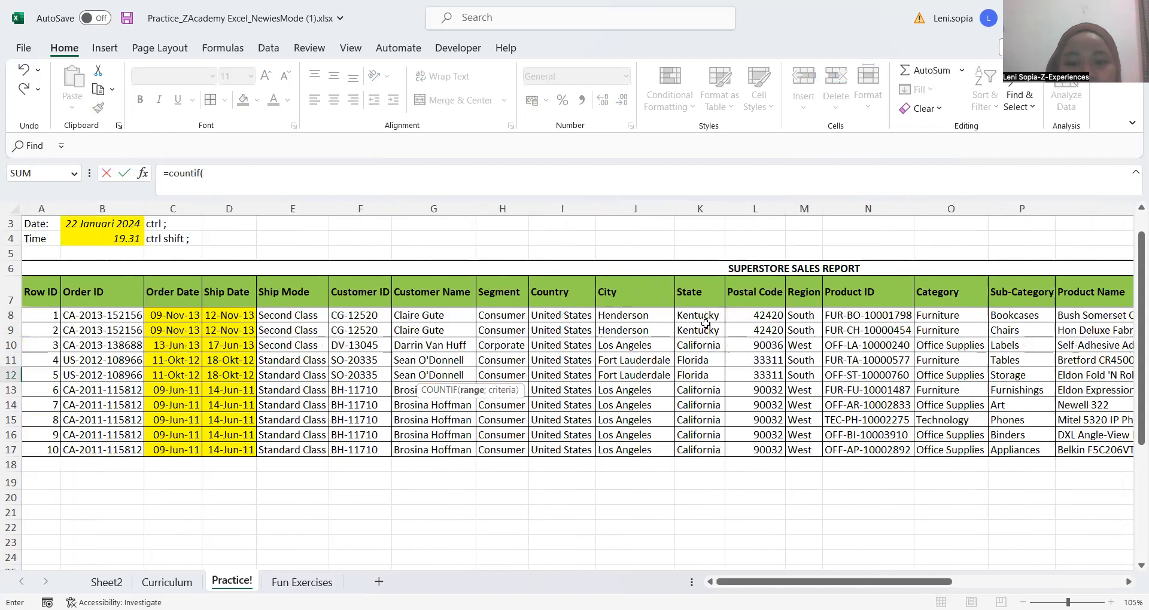
pyautogui.hscroll(2, 696, 323)
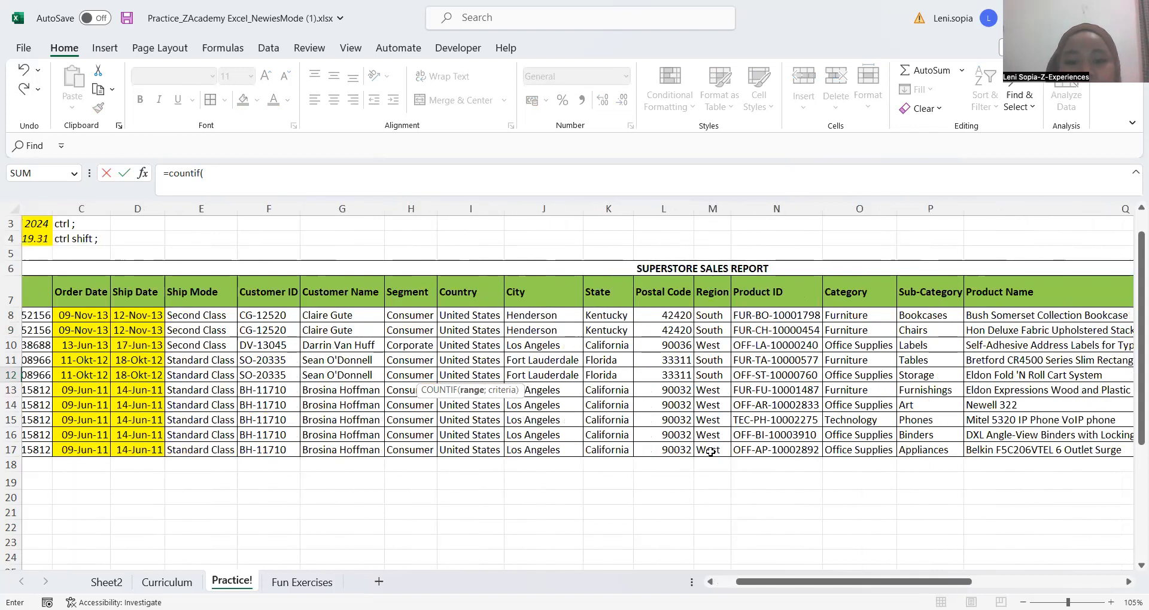
pyautogui.moveTo(711, 316); pyautogui.dragTo(711, 457)
pyautogui.write(';')
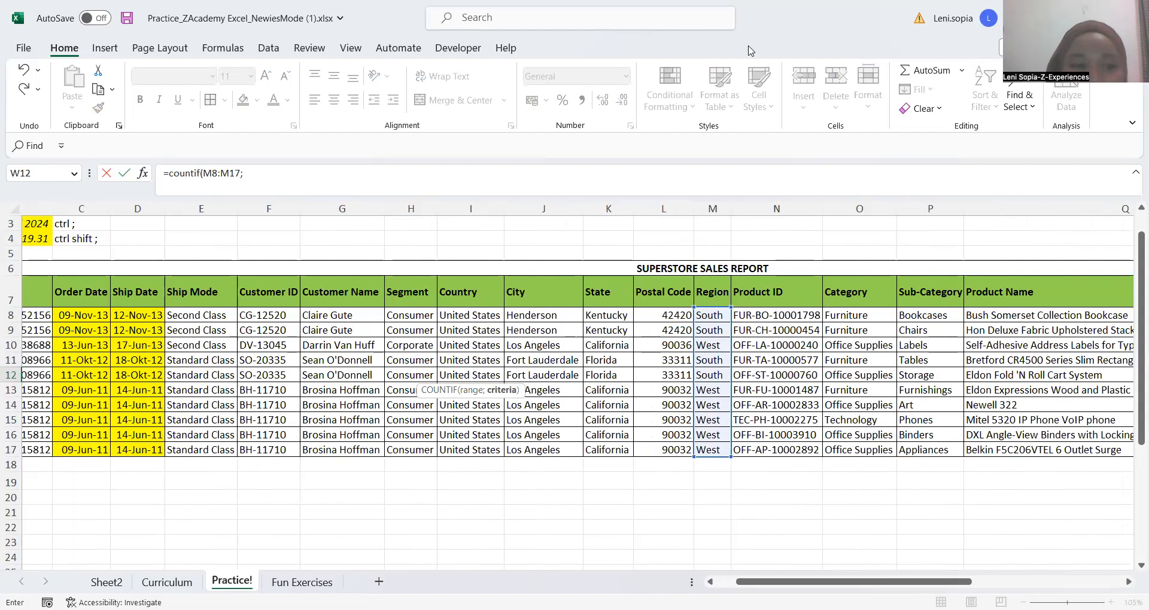
# Complete the COUNTIF formula in W12 with the quoted criterion "west" and review the answer in the question table
pyautogui.click(302, 145)
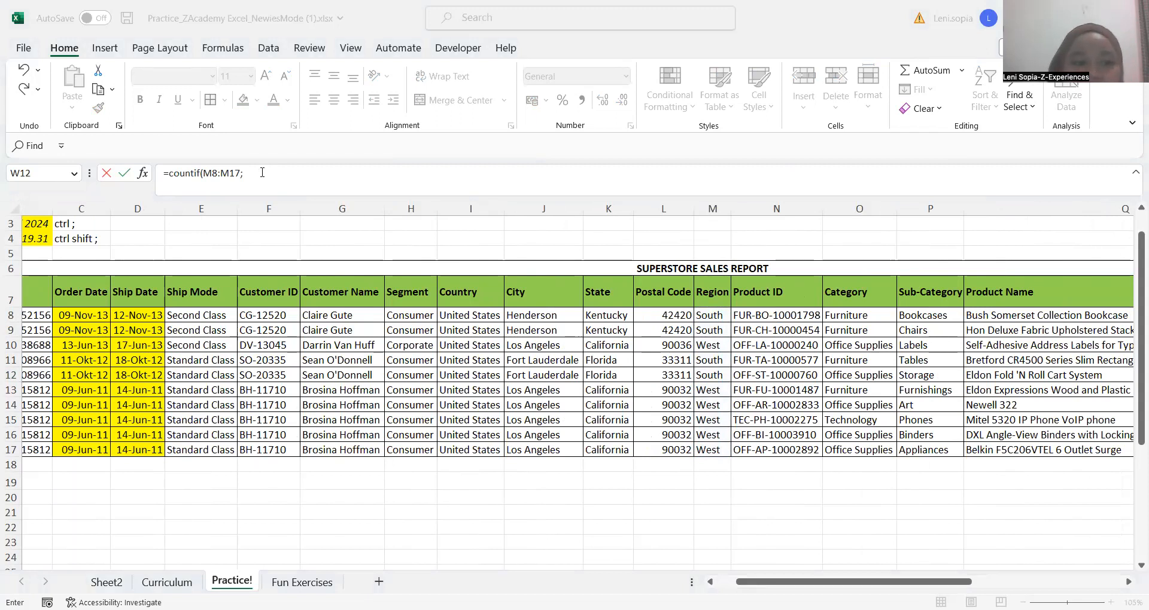
pyautogui.click(263, 172)
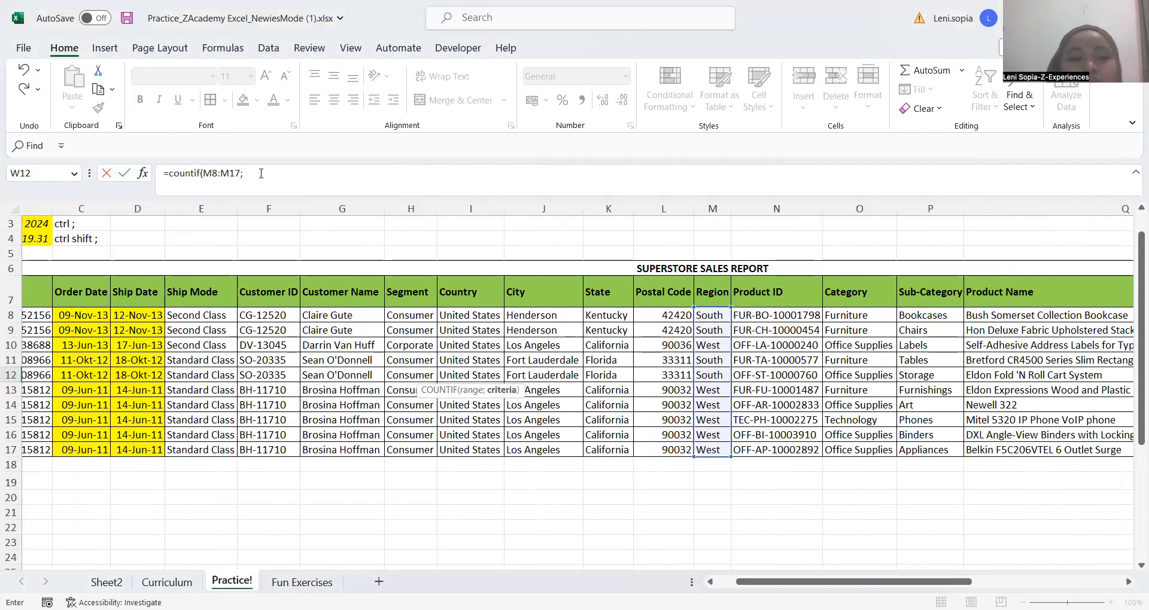
pyautogui.click(261, 173)
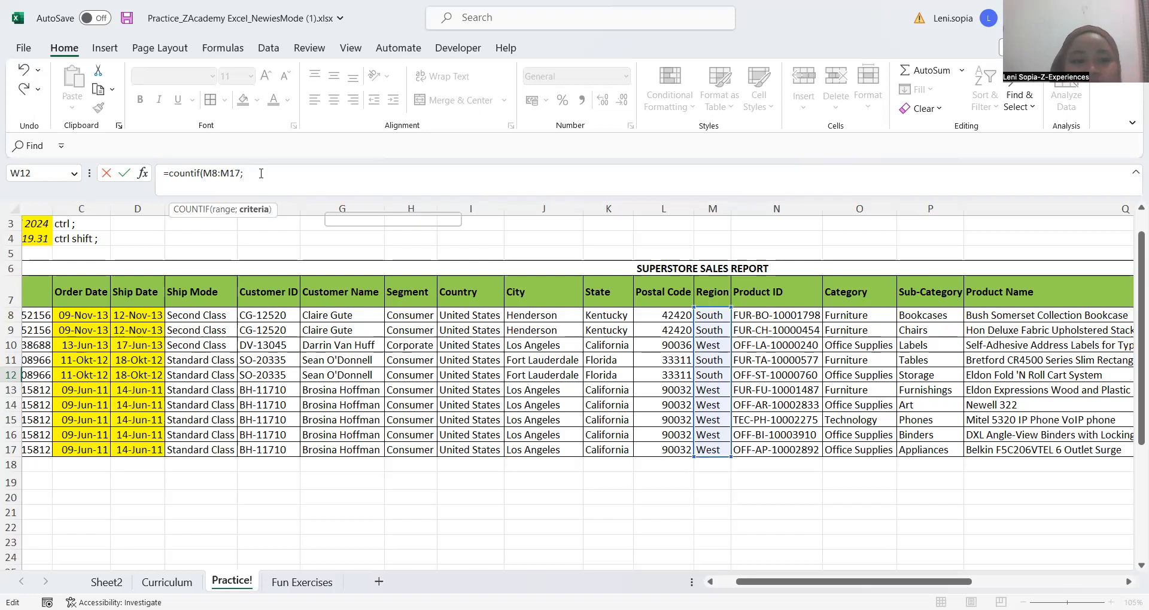
pyautogui.write('wes')
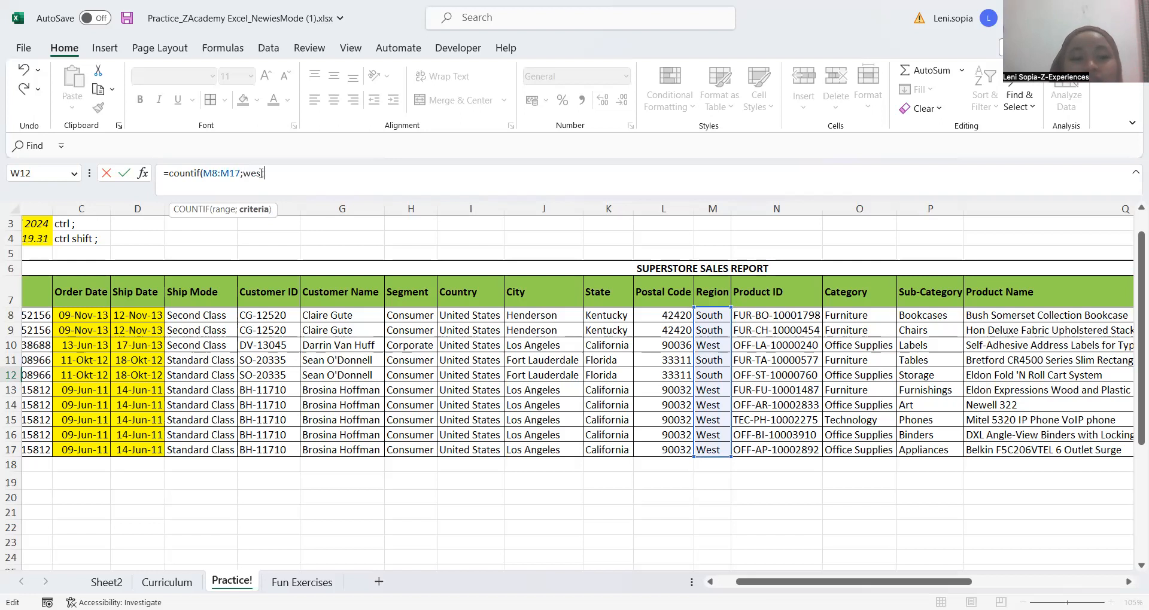
pyautogui.press('BackSpace')
pyautogui.press('BackSpace')
pyautogui.press('BackSpace')
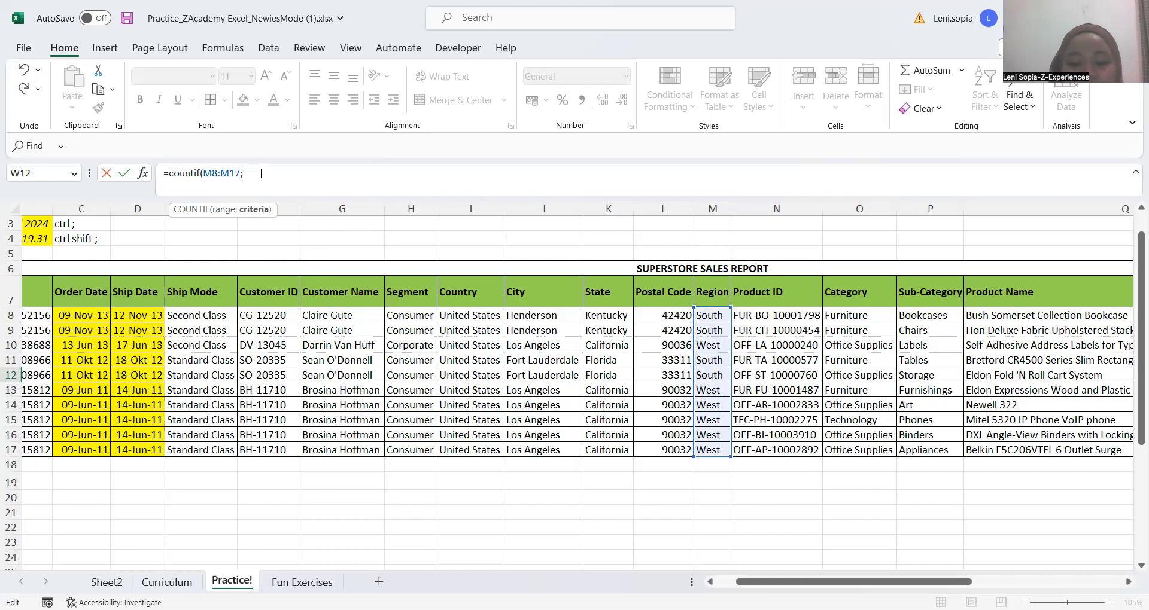
pyautogui.write('"west')
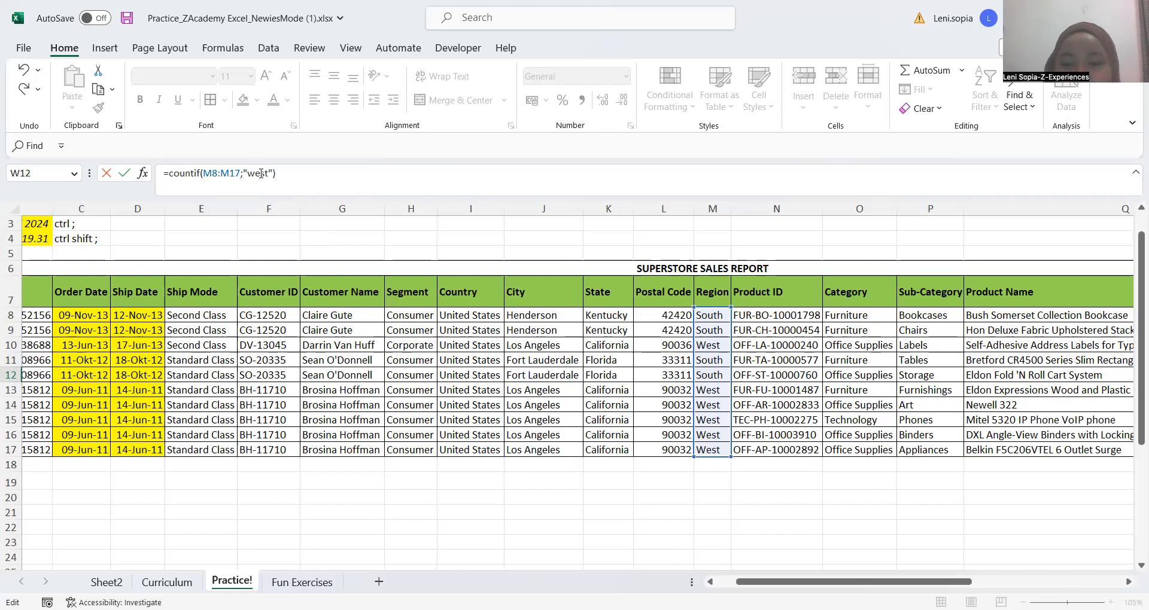
pyautogui.press('Return')
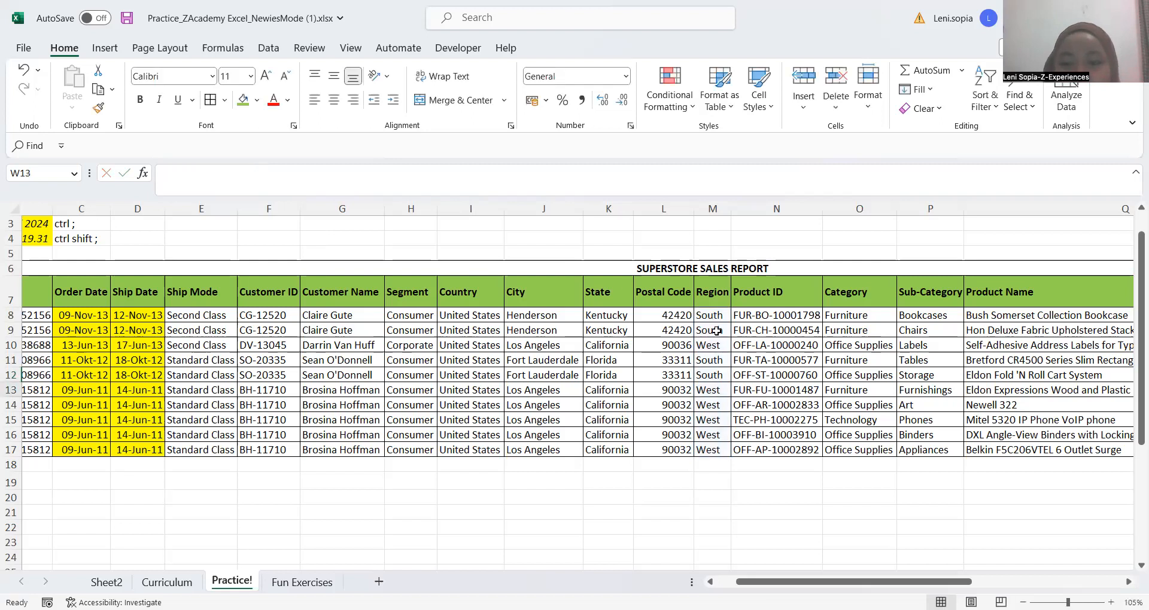
pyautogui.hscroll(10, 716, 330)
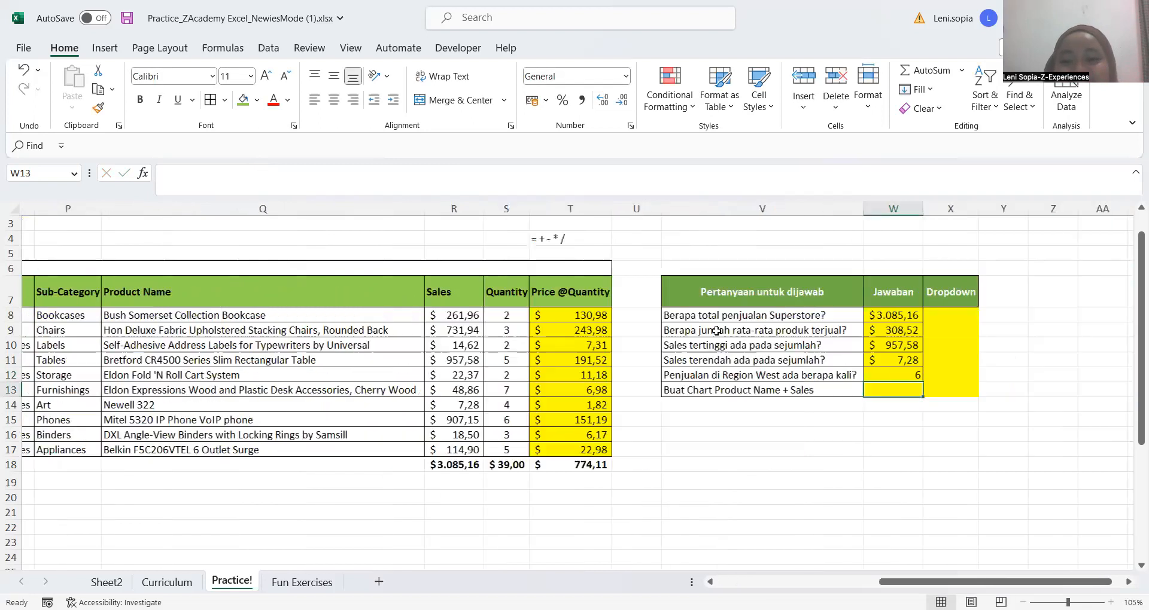
pyautogui.hscroll(2, 717, 331)
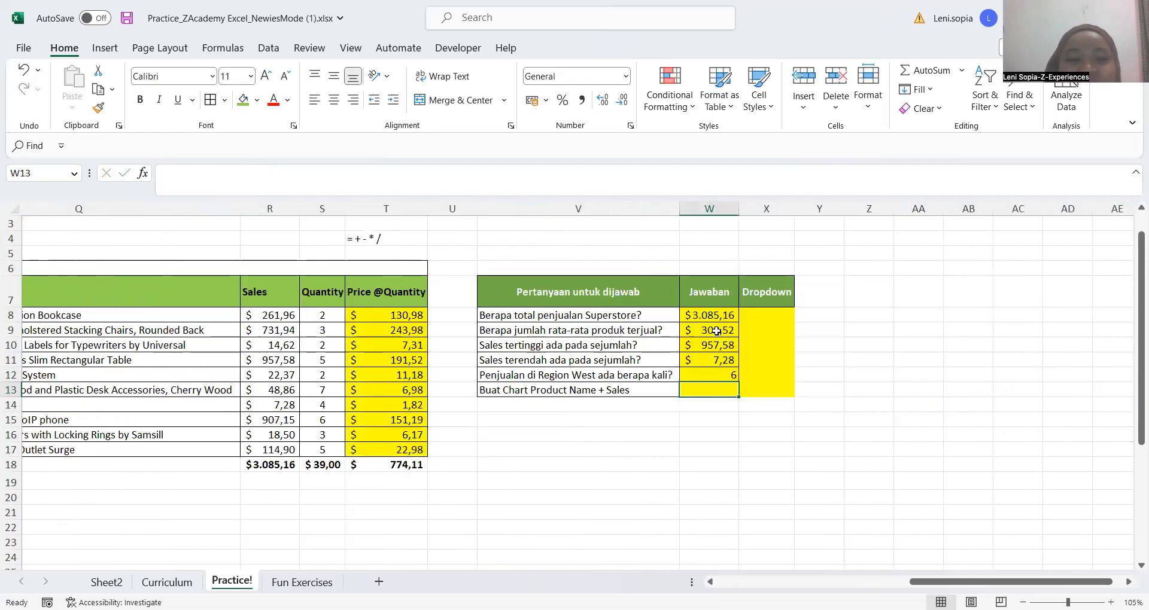
pyautogui.press('Up')
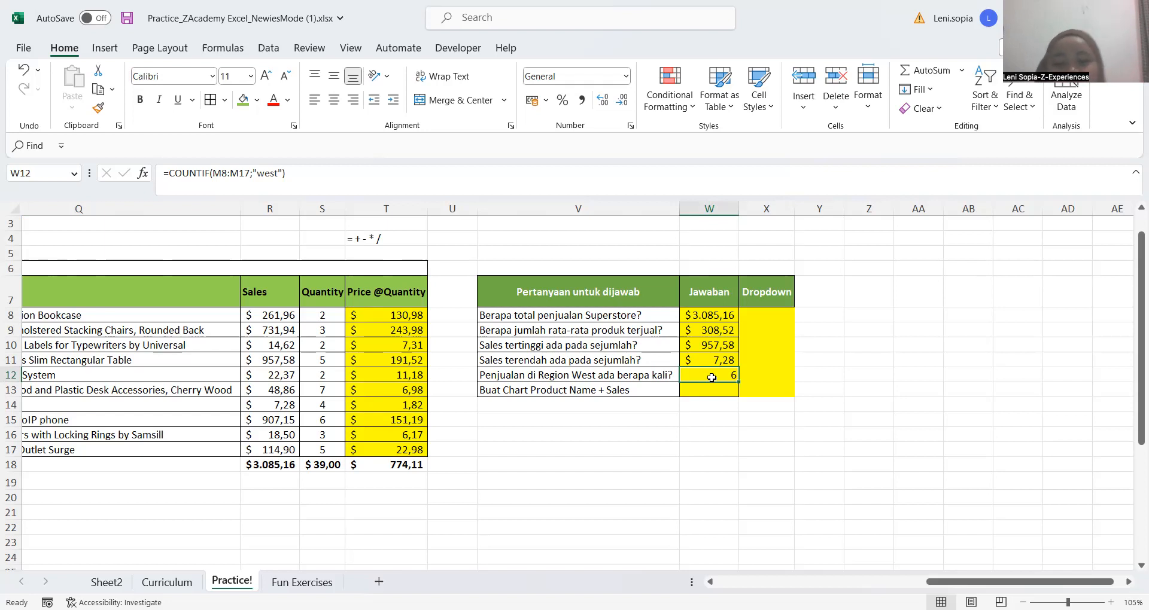
pyautogui.click(713, 398)
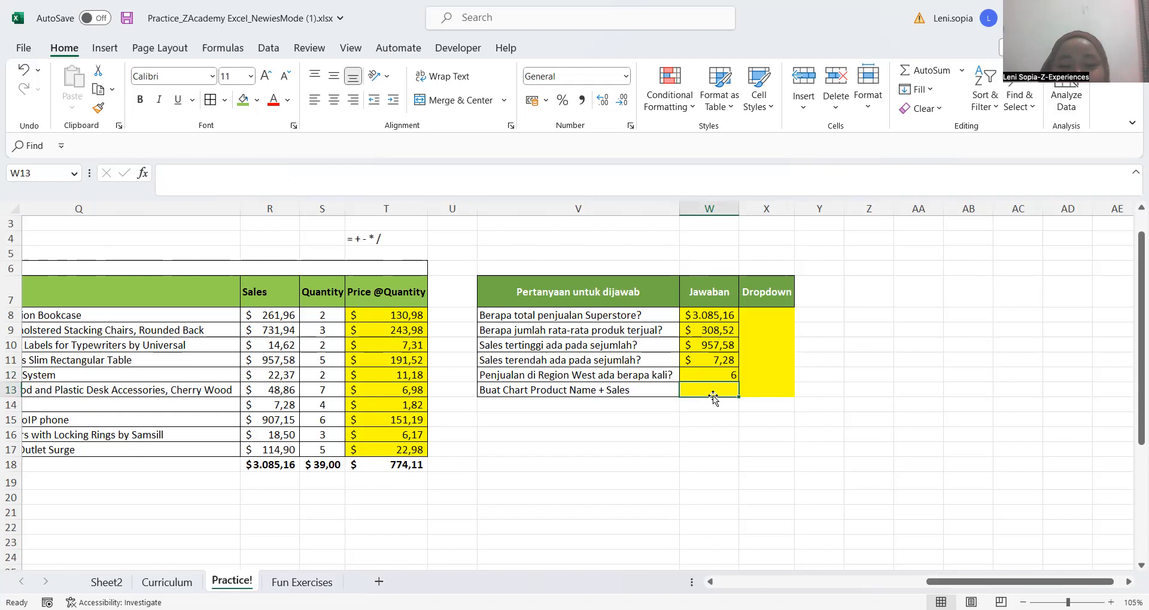
pyautogui.click(453, 557)
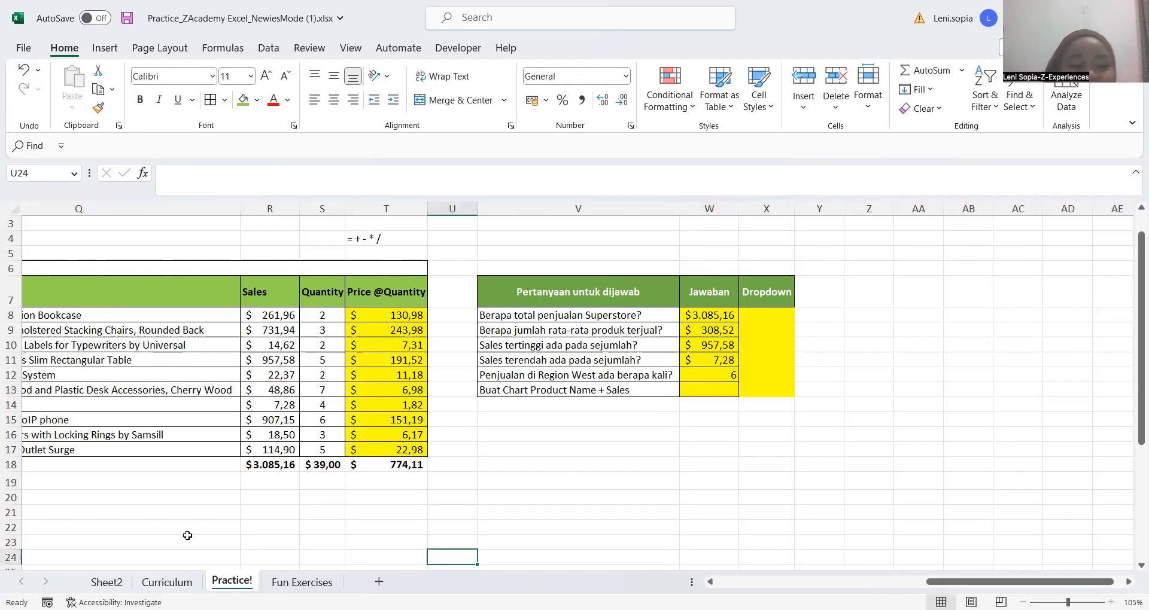
# On the Curriculum sheet, set the status of Count/ Countifs in C10 to Sudah
pyautogui.click(174, 583)
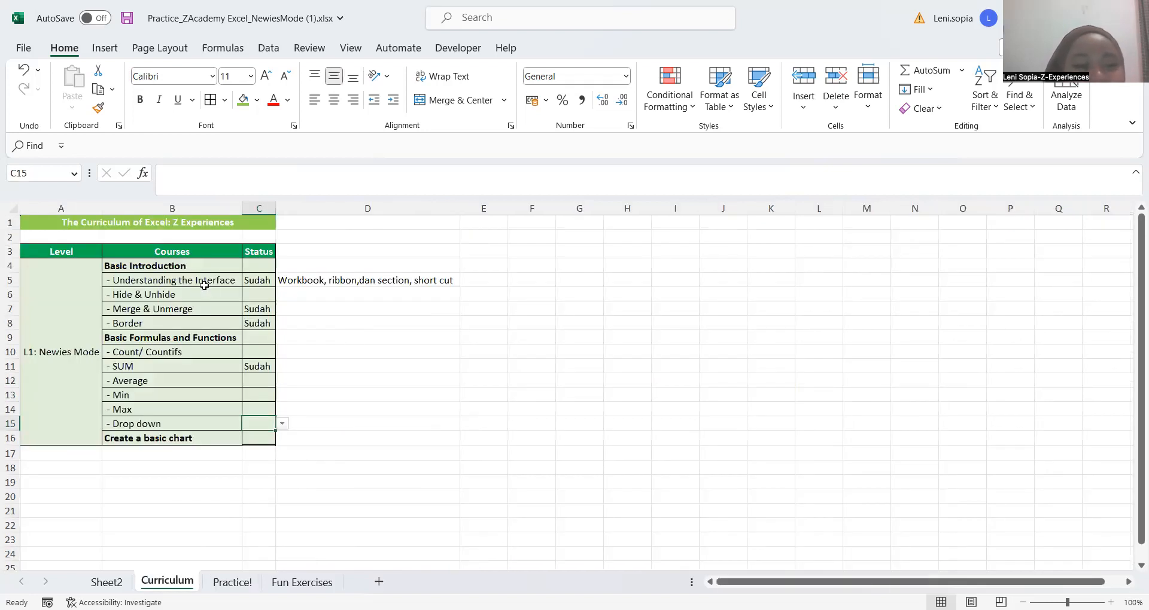
pyautogui.click(272, 353)
pyautogui.click(282, 354)
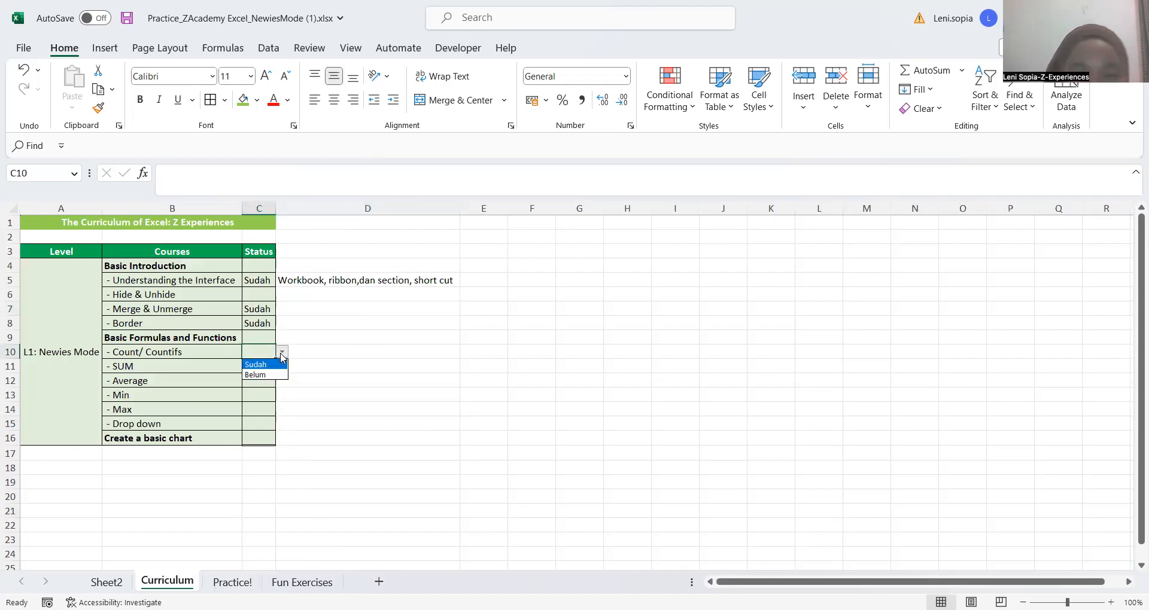
pyautogui.click(260, 384)
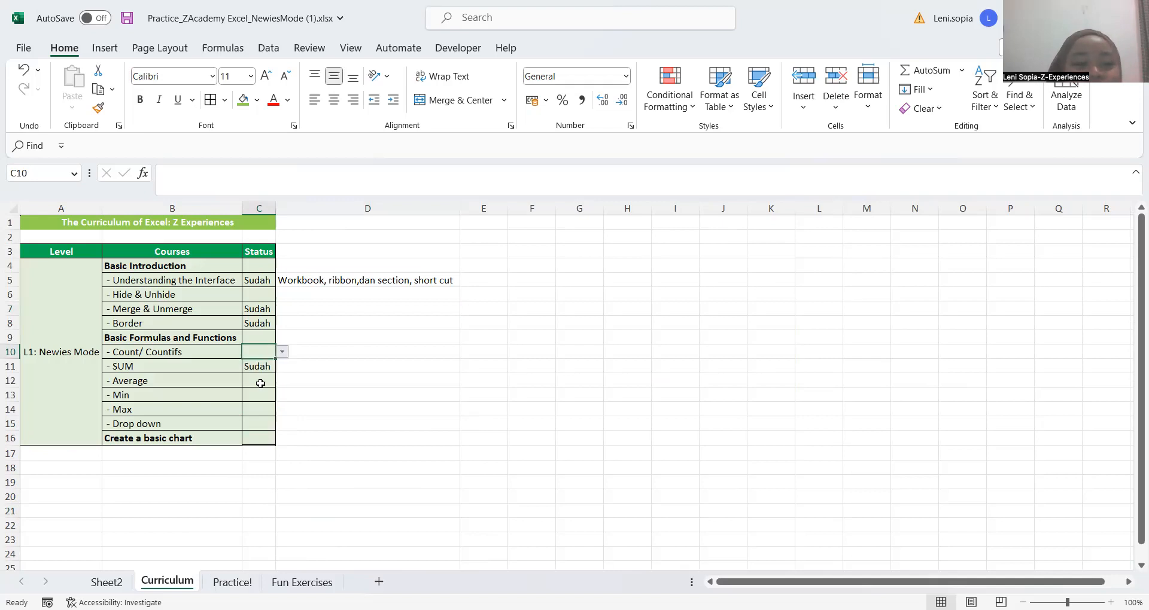
# Copy the Sudah status from C10 to the Average, Min and Max rows in C12:C14, and save the workbook
pyautogui.hotkey('ctrl', 'c')
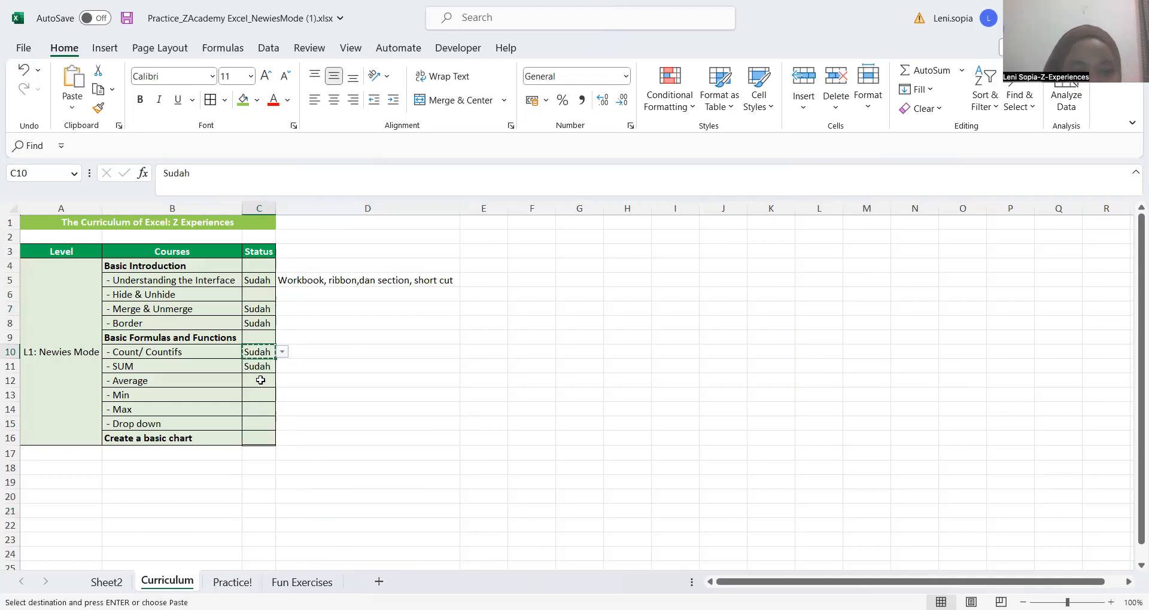
pyautogui.press('Down')
pyautogui.press('Down')
pyautogui.press('Down')
pyautogui.press('Up')
pyautogui.hotkey('shift', 'Down')
pyautogui.hotkey('shift', 'Down')
pyautogui.click(260, 380)
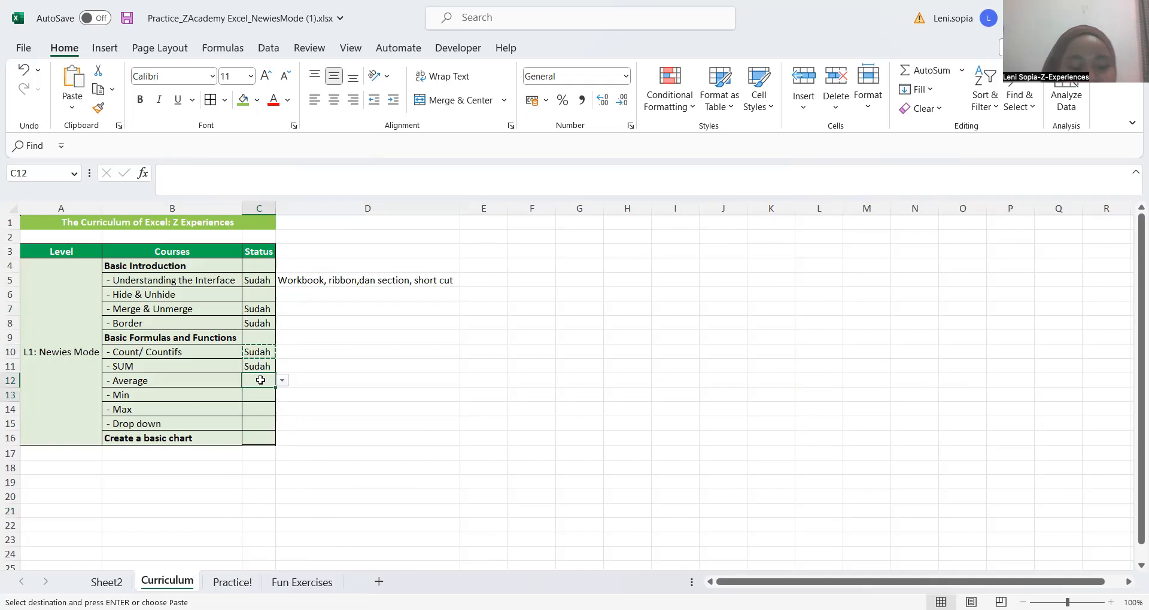
pyautogui.hotkey('shift', 'Down')
pyautogui.hotkey('shift', 'Down')
pyautogui.hotkey('ctrl', 'v')
pyautogui.click(363, 398)
pyautogui.click(312, 425)
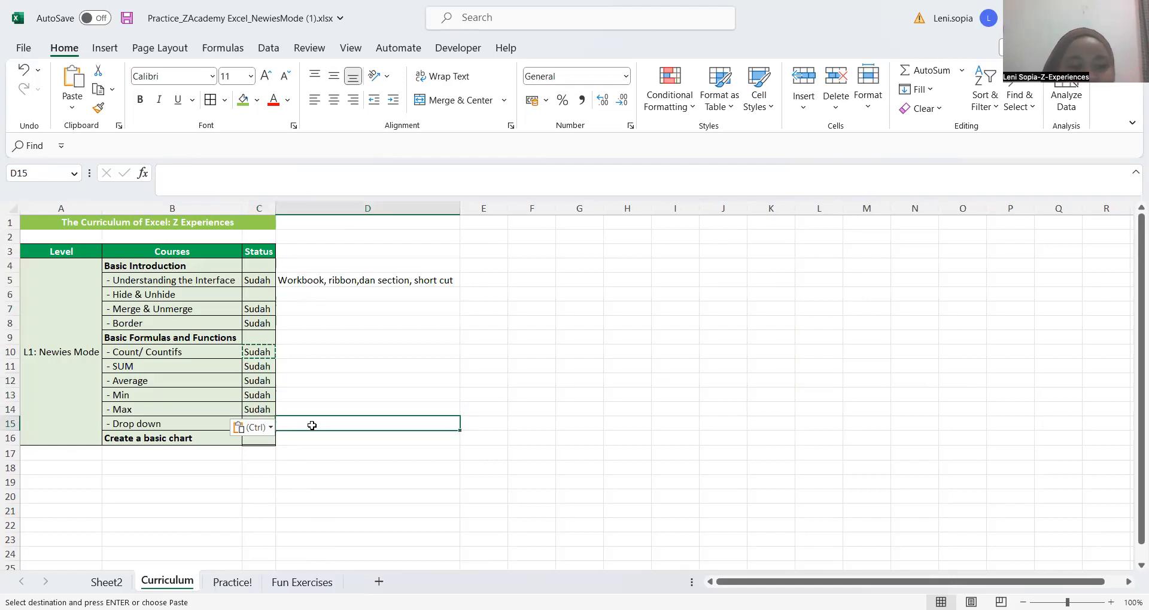
pyautogui.hotkey('ctrl', 's')
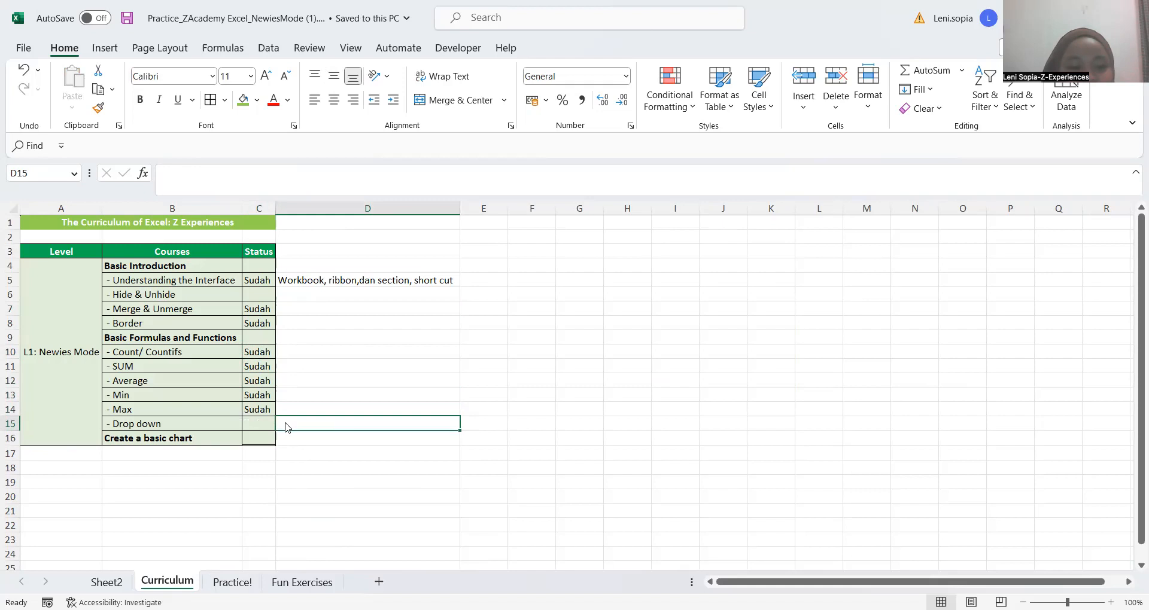
# Return to the Practice! sheet and look over the question table and the Superstore sales report back to its Row ID column
pyautogui.press('Left')
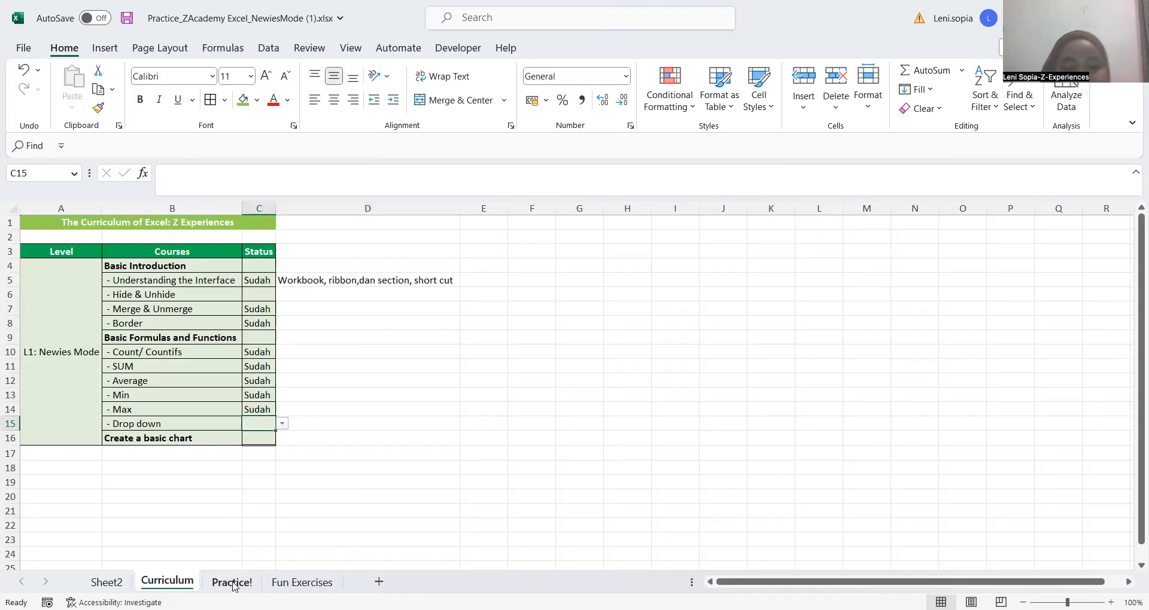
pyautogui.hotkey('ctrl', 'pagedown')
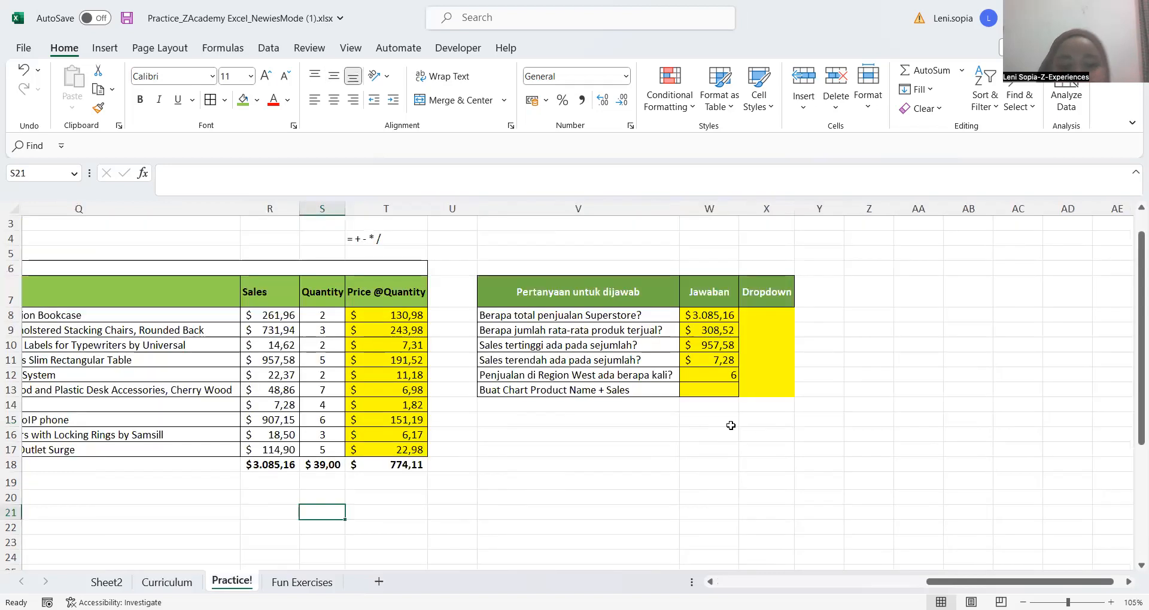
pyautogui.click(611, 449)
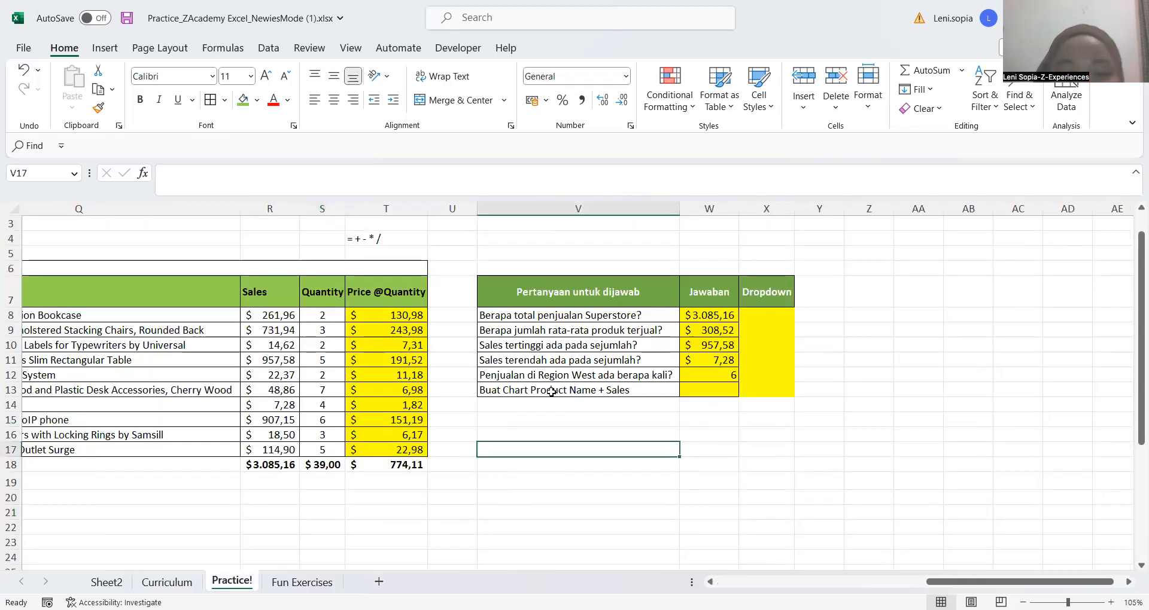
pyautogui.click(498, 417)
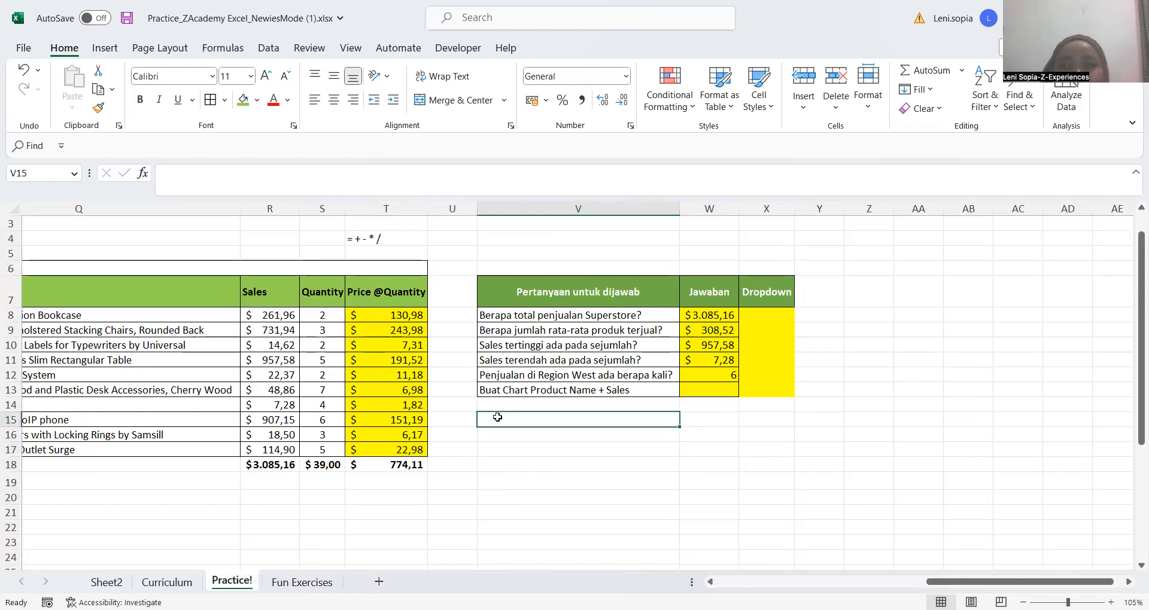
pyautogui.hscroll(-2, 497, 417)
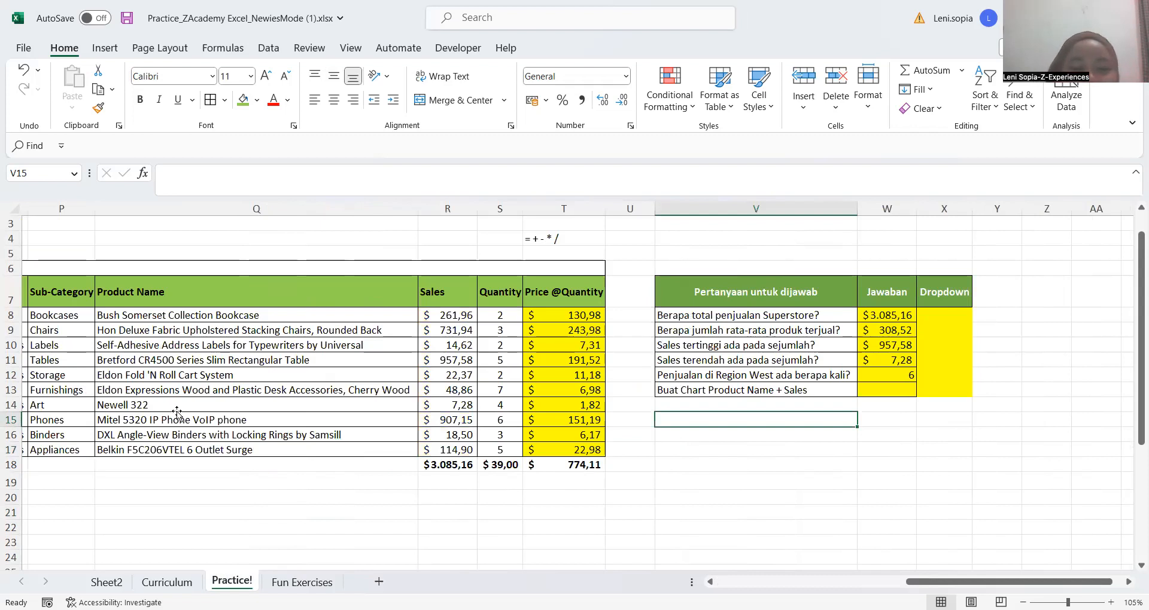
pyautogui.click(140, 396)
pyautogui.hscroll(-5, 179, 392)
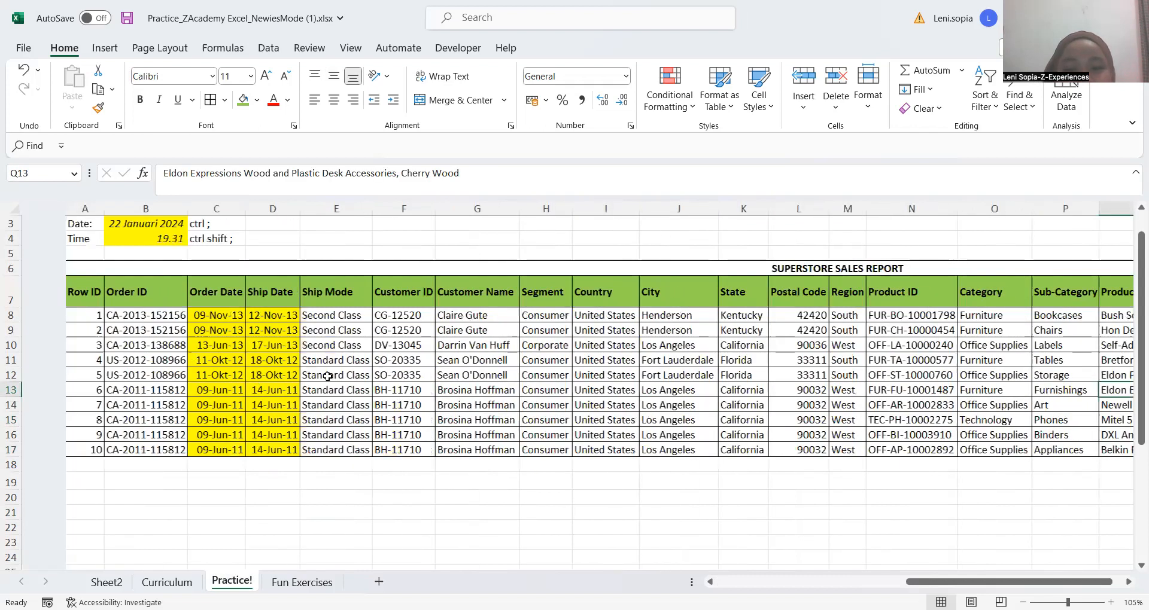
# Hide columns B through P of the Superstore sales report, from Order ID to Sub-Category
pyautogui.scroll(-2, 536, 365)
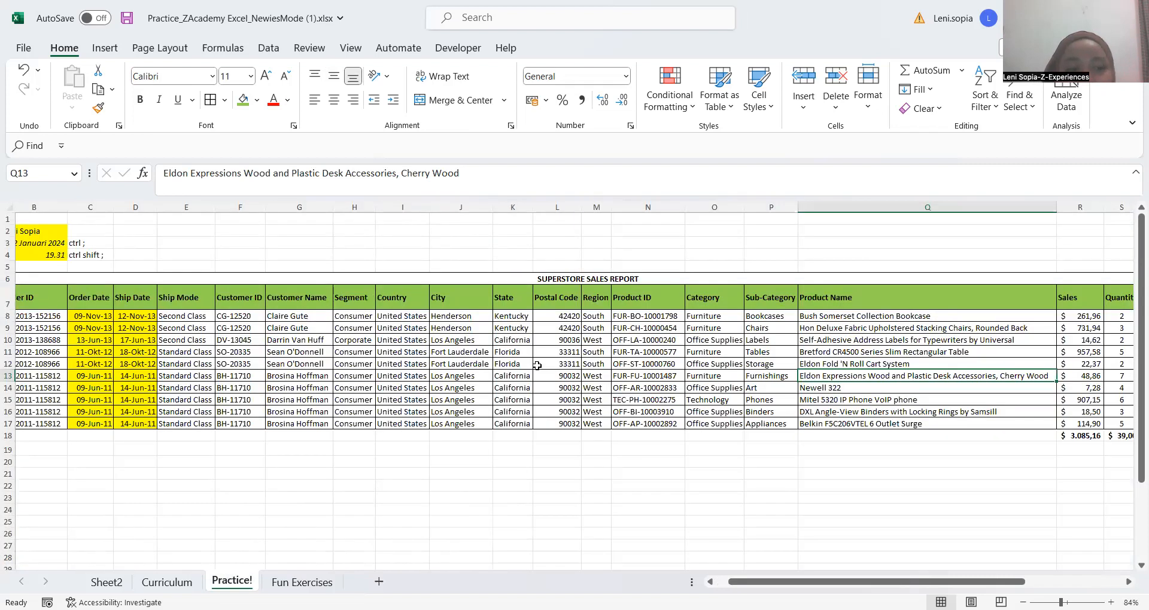
pyautogui.hscroll(-3, 537, 366)
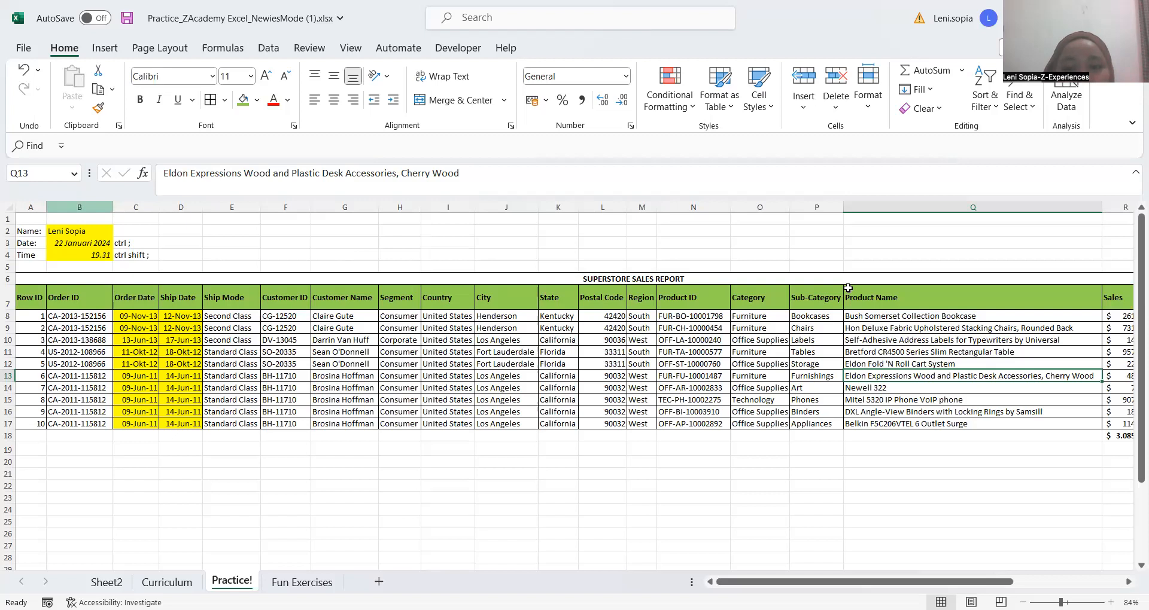
pyautogui.moveTo(809, 286); pyautogui.dragTo(800, 240)
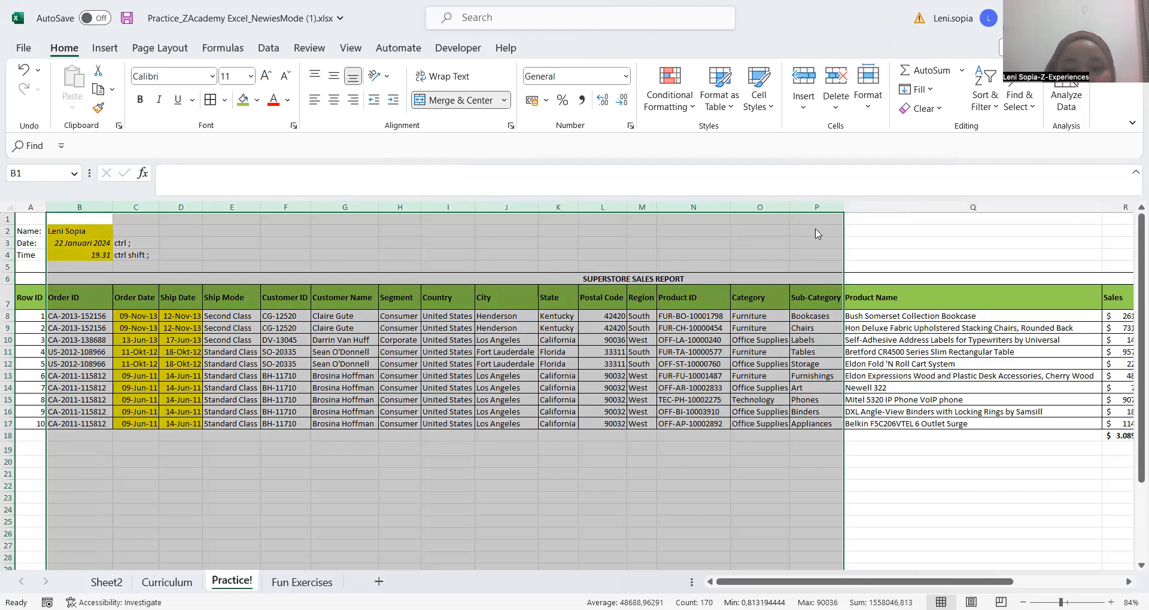
pyautogui.rightClick(818, 234)
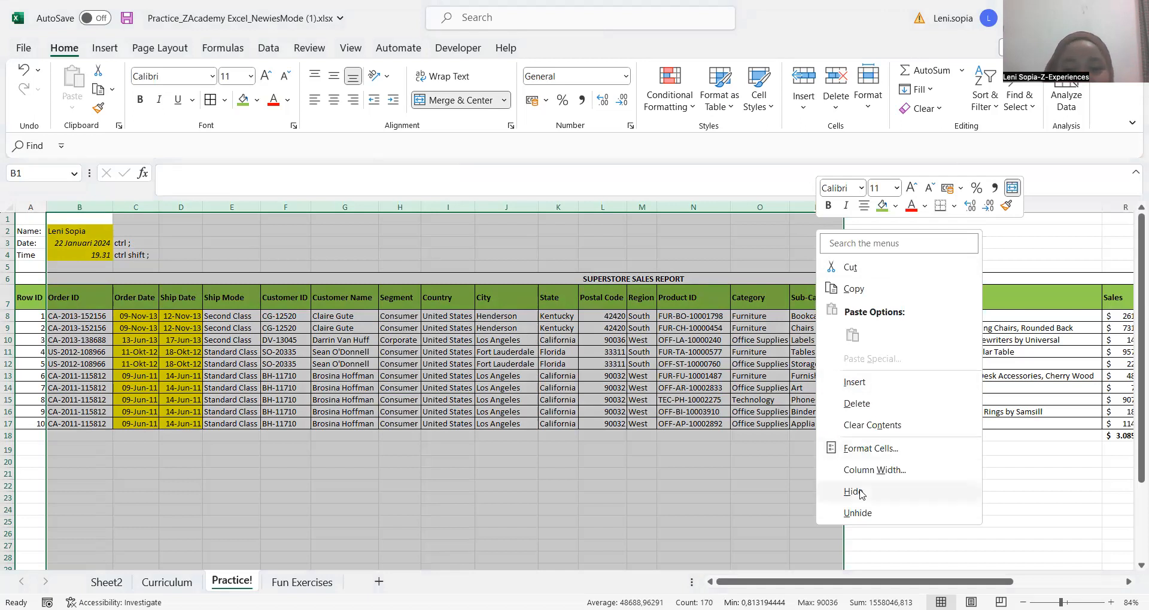
pyautogui.press('h')
pyautogui.click(232, 481)
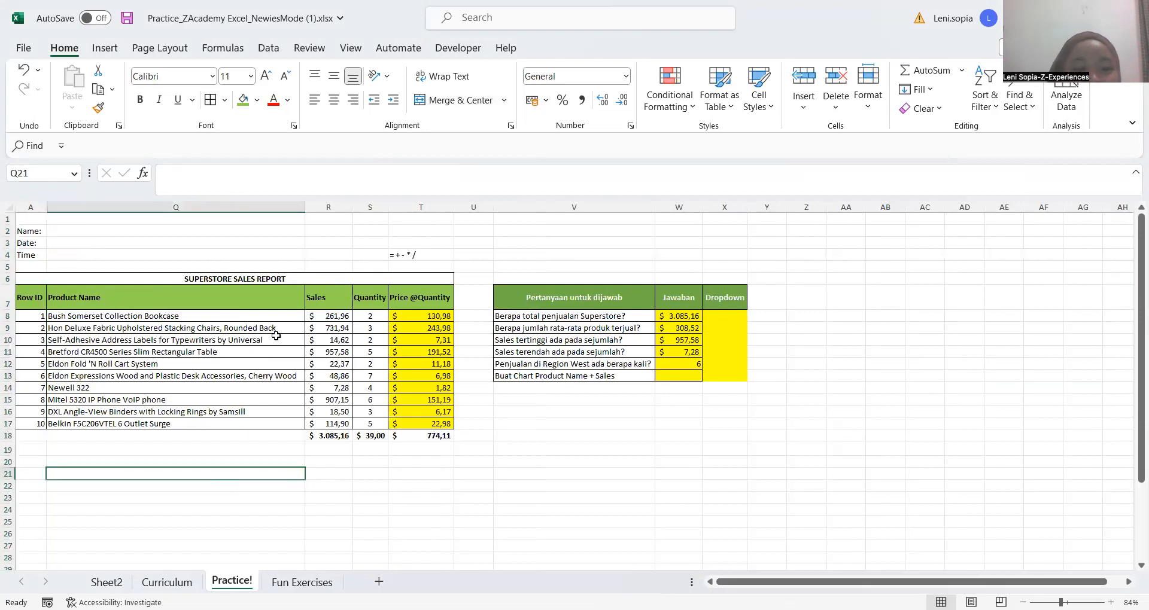
pyautogui.click(533, 405)
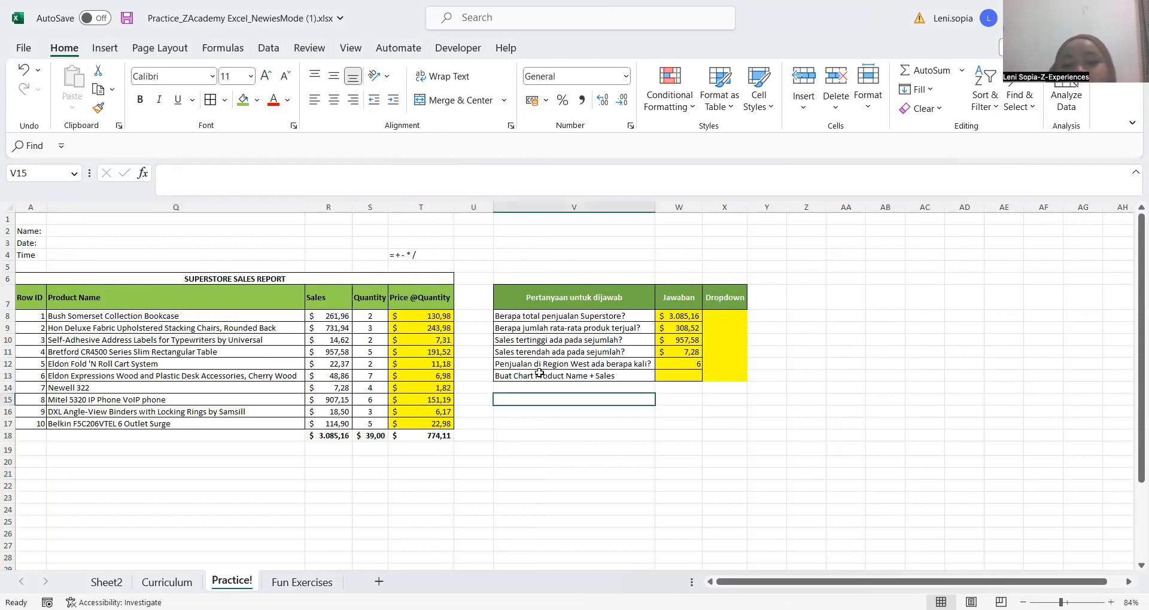
pyautogui.click(539, 374)
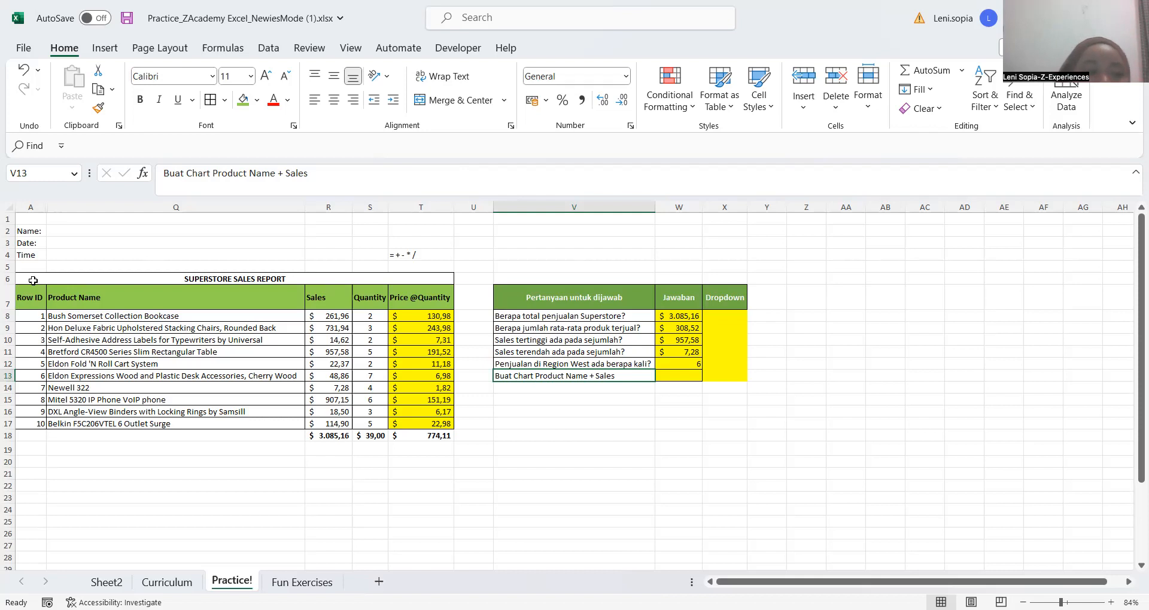
pyautogui.click(569, 438)
pyautogui.moveTo(34, 294); pyautogui.dragTo(421, 422)
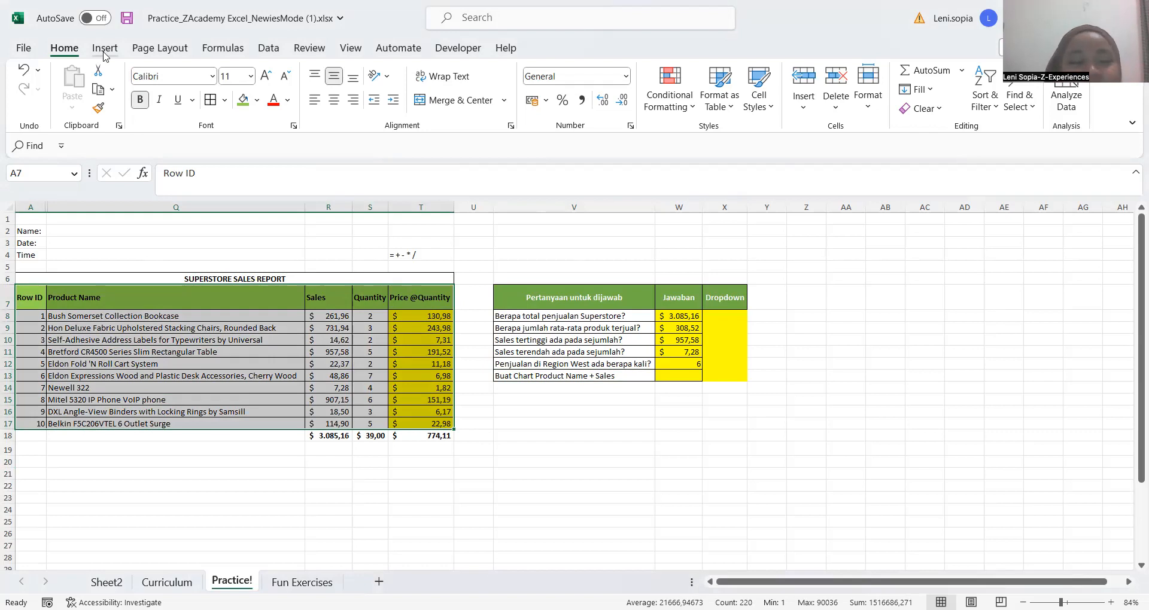
pyautogui.click(104, 51)
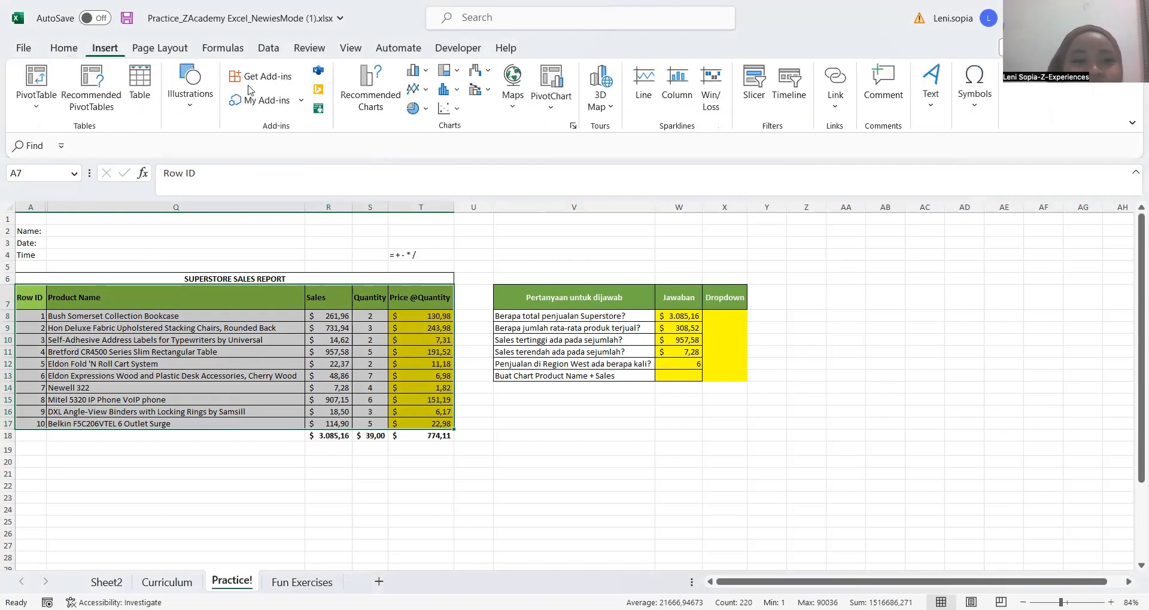
pyautogui.click(378, 107)
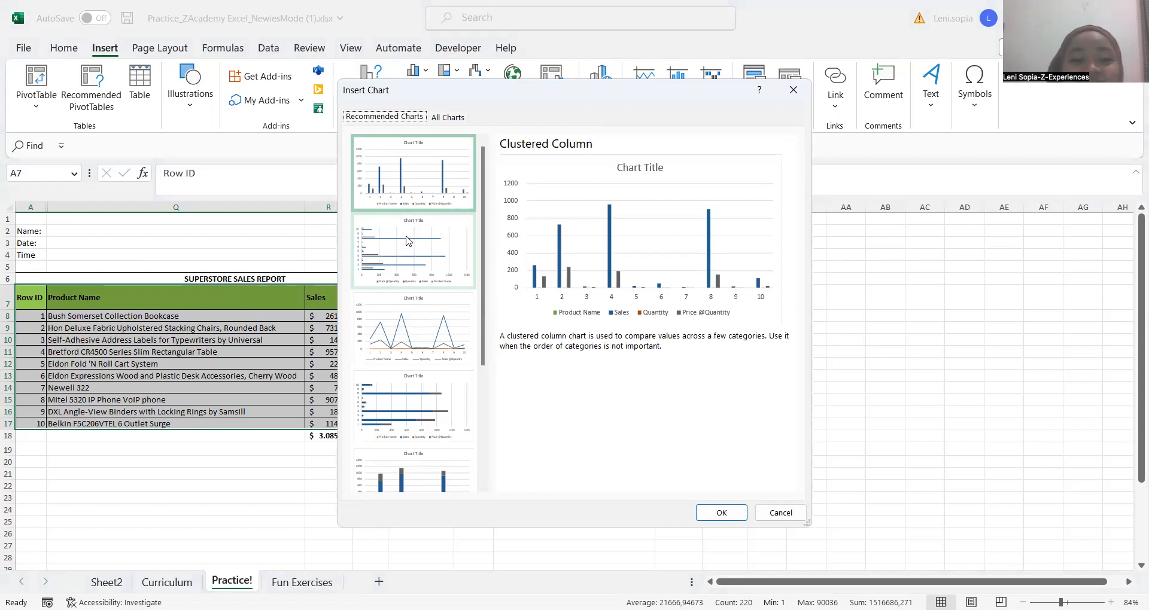
# Insert the recommended Clustered Column chart and place it directly below the question table
pyautogui.scroll(-3, 435, 282)
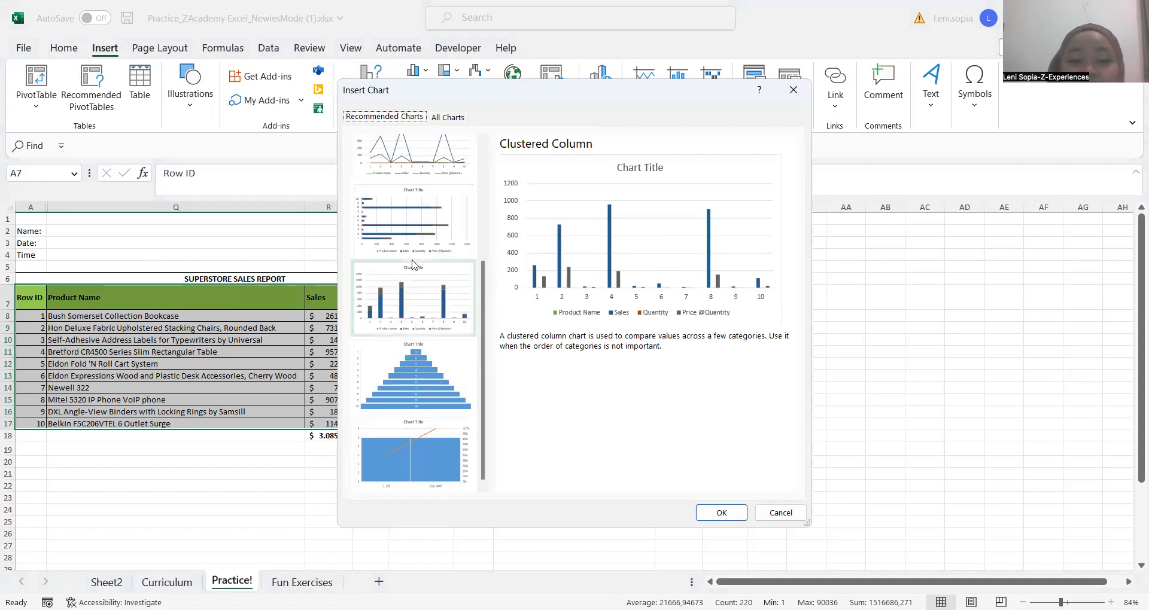
pyautogui.scroll(3, 413, 265)
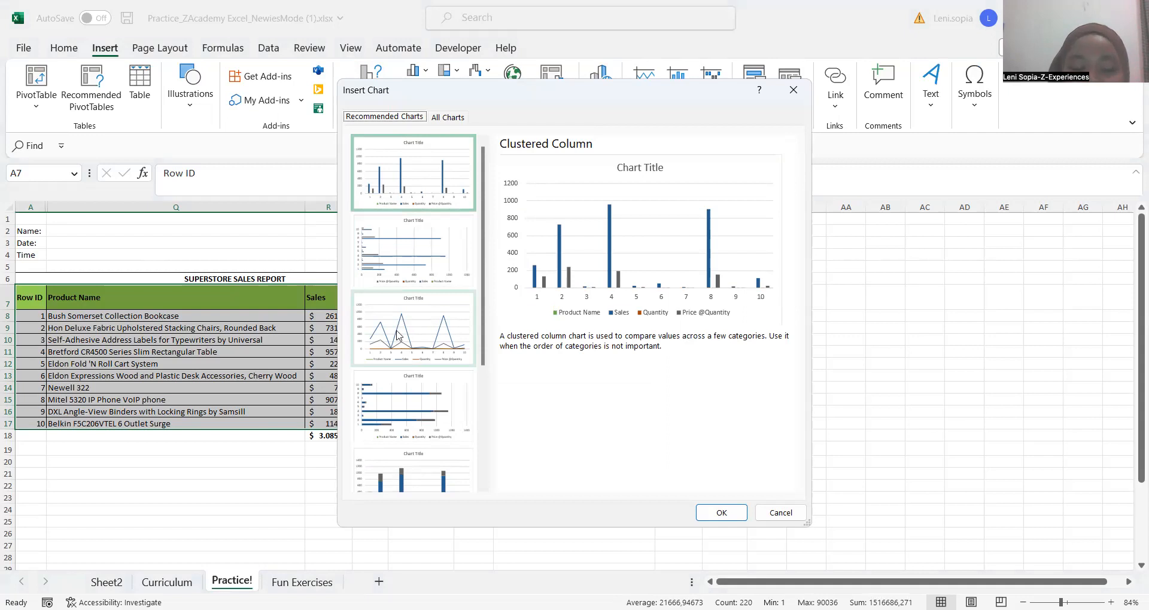
pyautogui.scroll(-3, 398, 335)
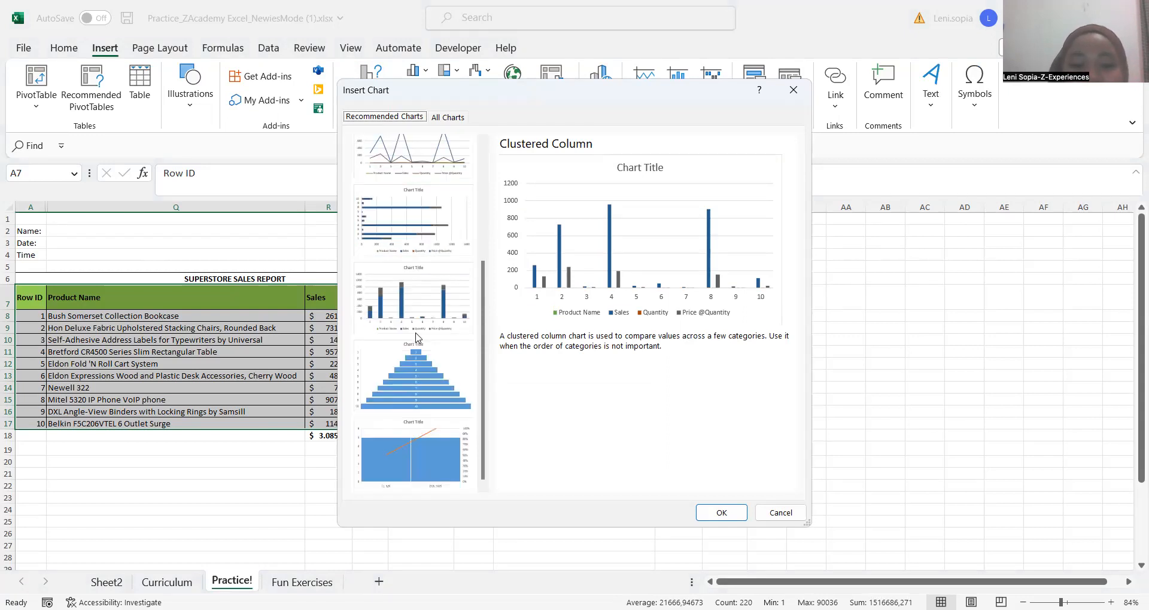
pyautogui.scroll(3, 417, 247)
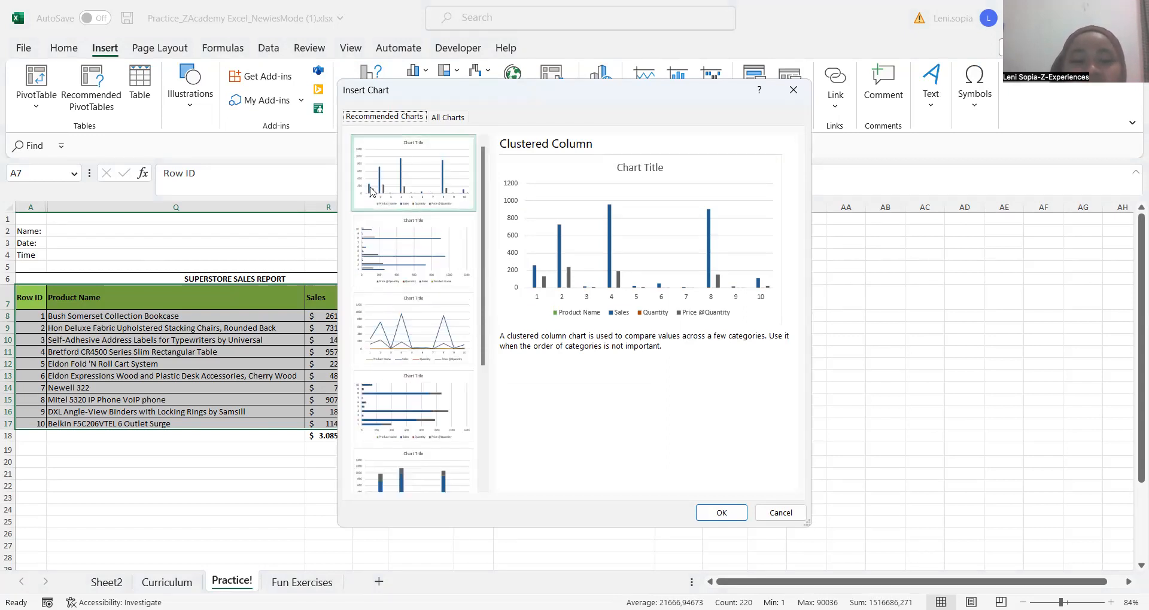
pyautogui.click(420, 179)
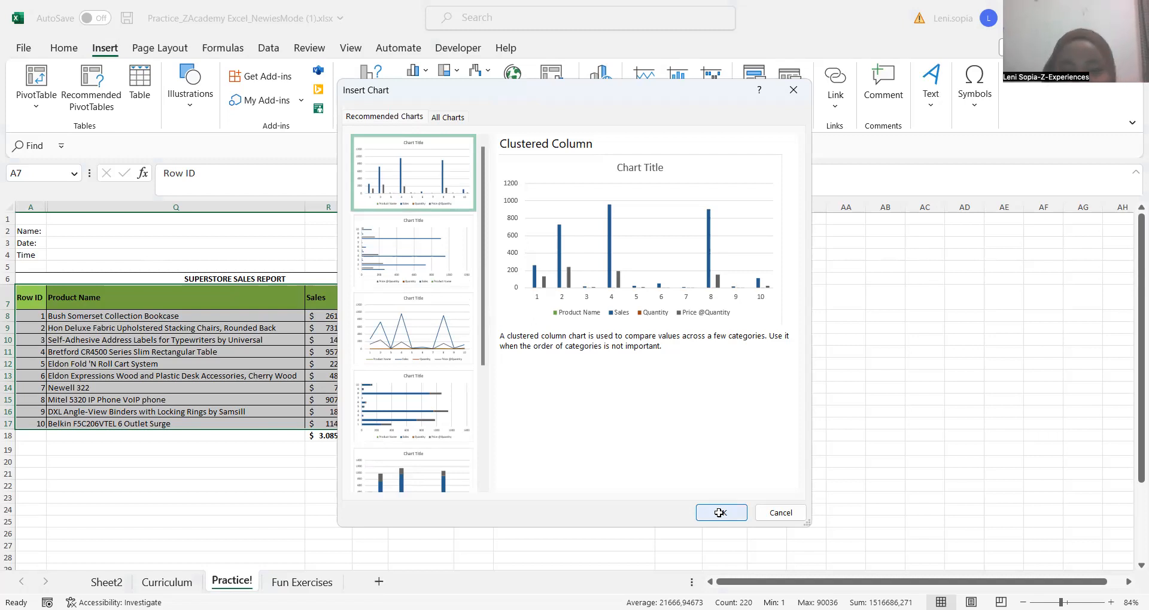
pyautogui.click(720, 513)
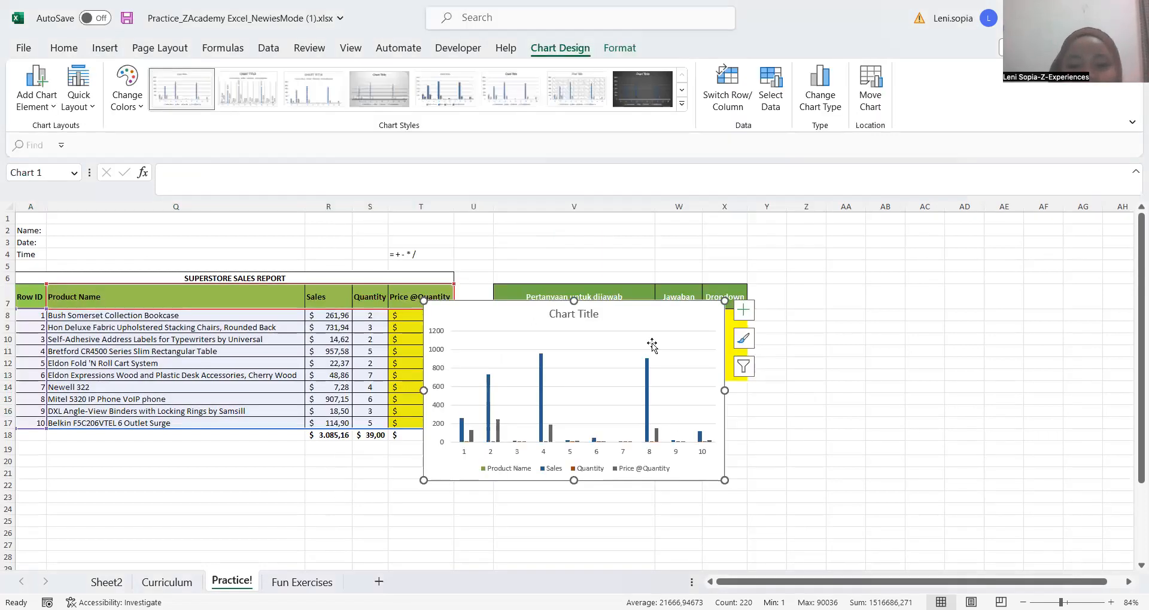
pyautogui.moveTo(645, 316); pyautogui.dragTo(712, 408)
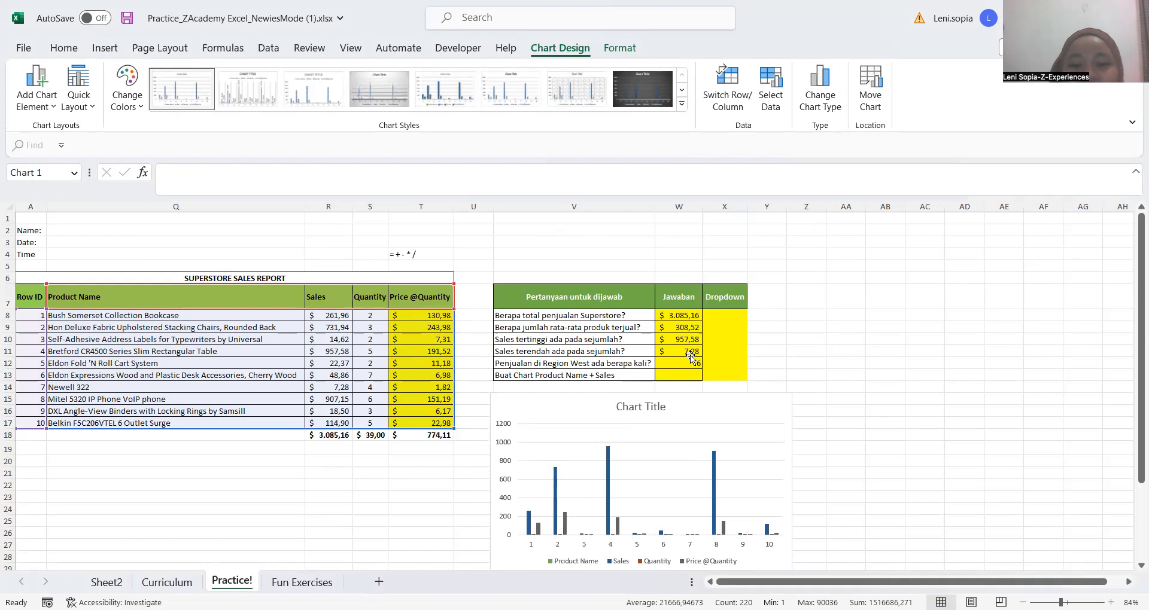
pyautogui.scroll(-2, 695, 311)
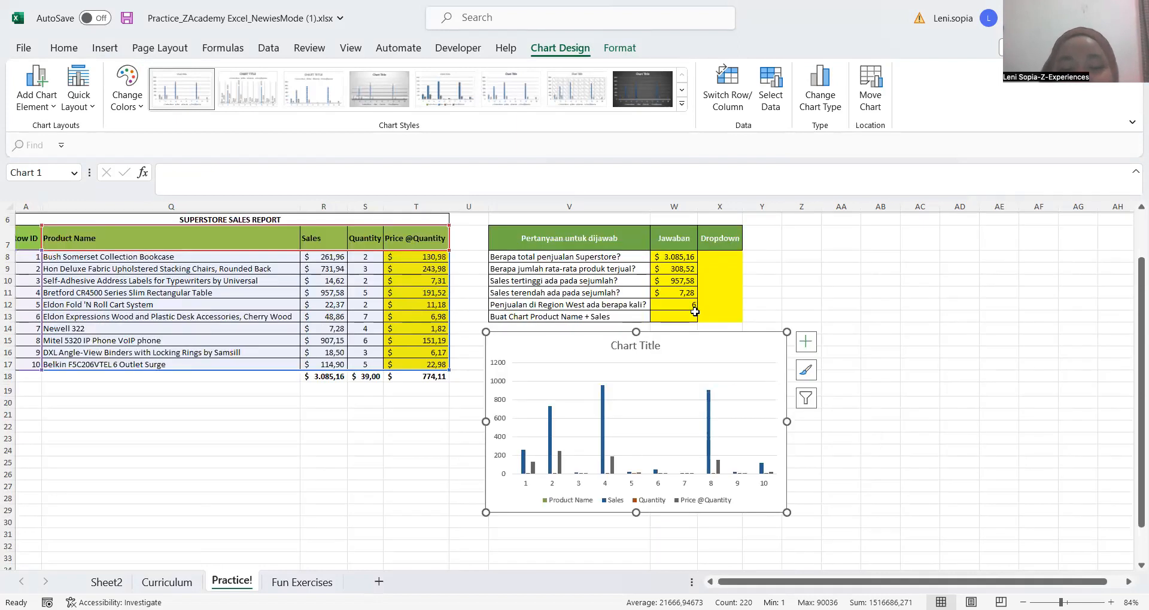
# Change the chart title to SUPERSTORE SALES REPORT
pyautogui.click(651, 346)
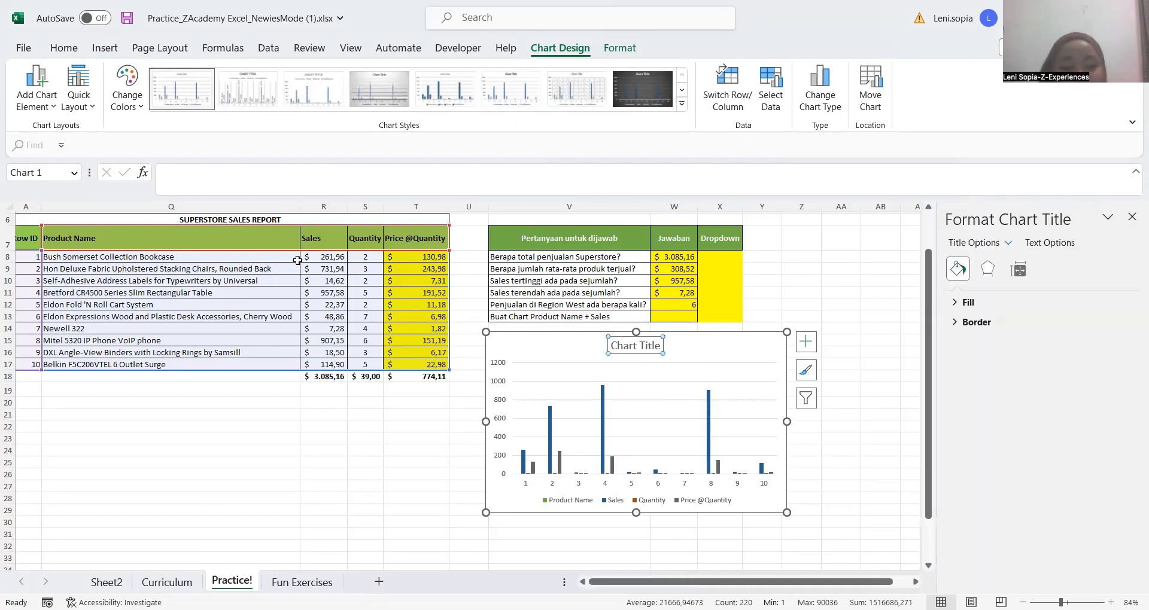
pyautogui.doubleClick(647, 347)
pyautogui.tripleClick(646, 349)
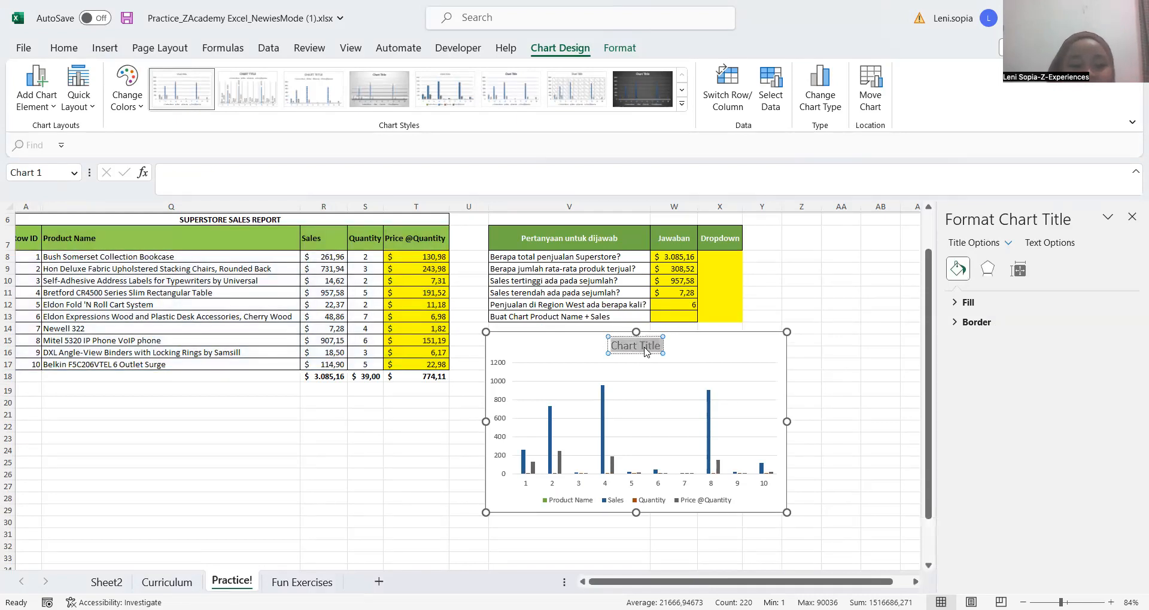
pyautogui.write('S')
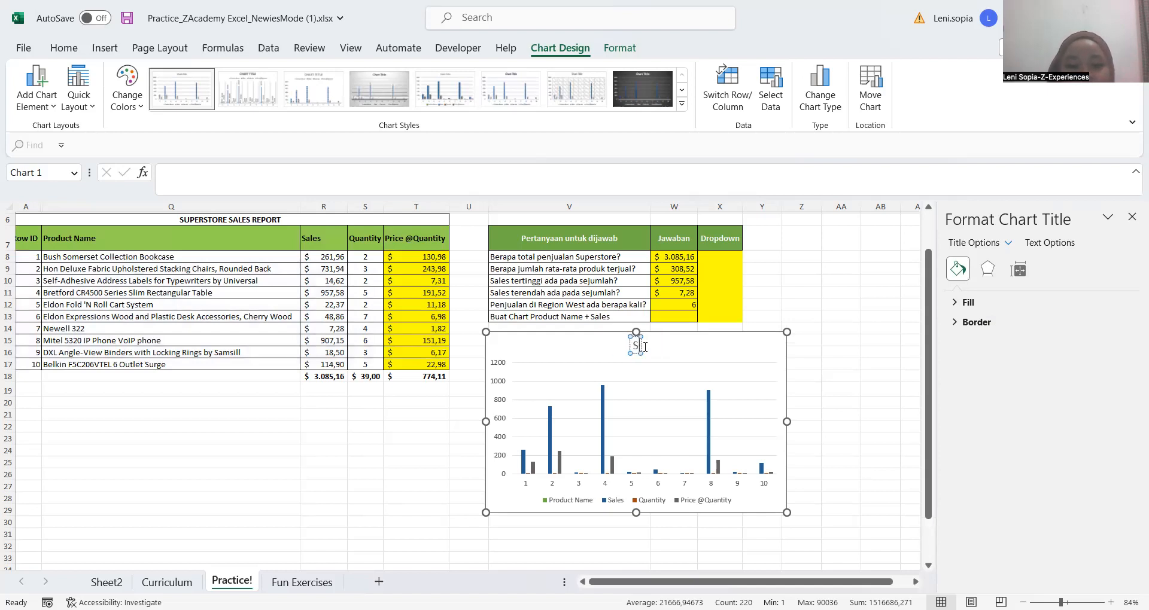
pyautogui.write('UPERSTORRE')
pyautogui.press('BackSpace')
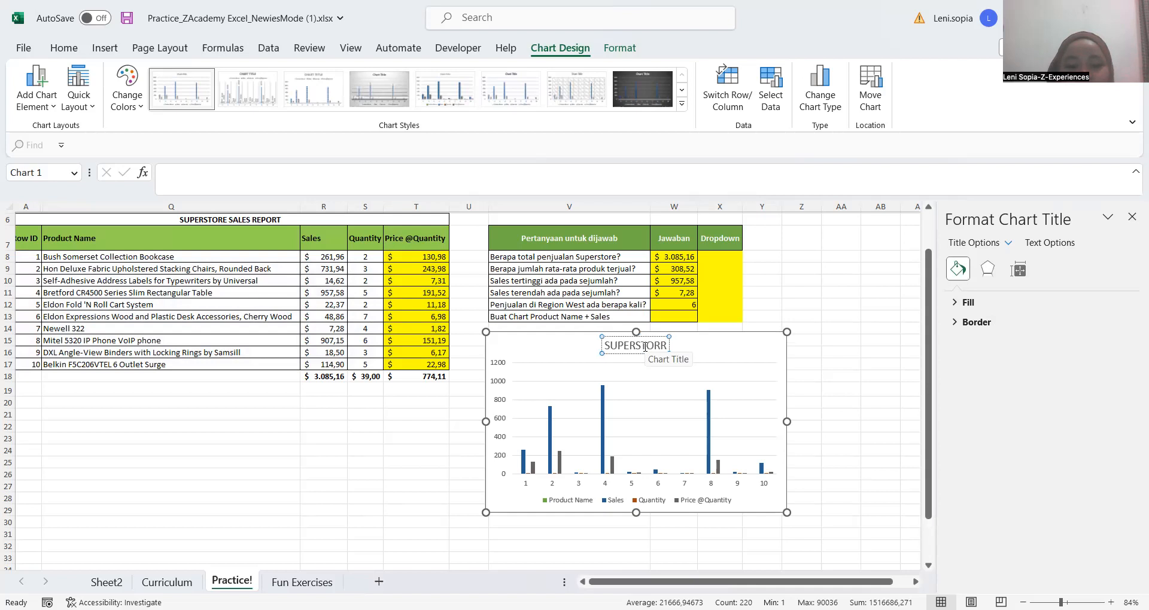
pyautogui.press('BackSpace')
pyautogui.write('E SALE')
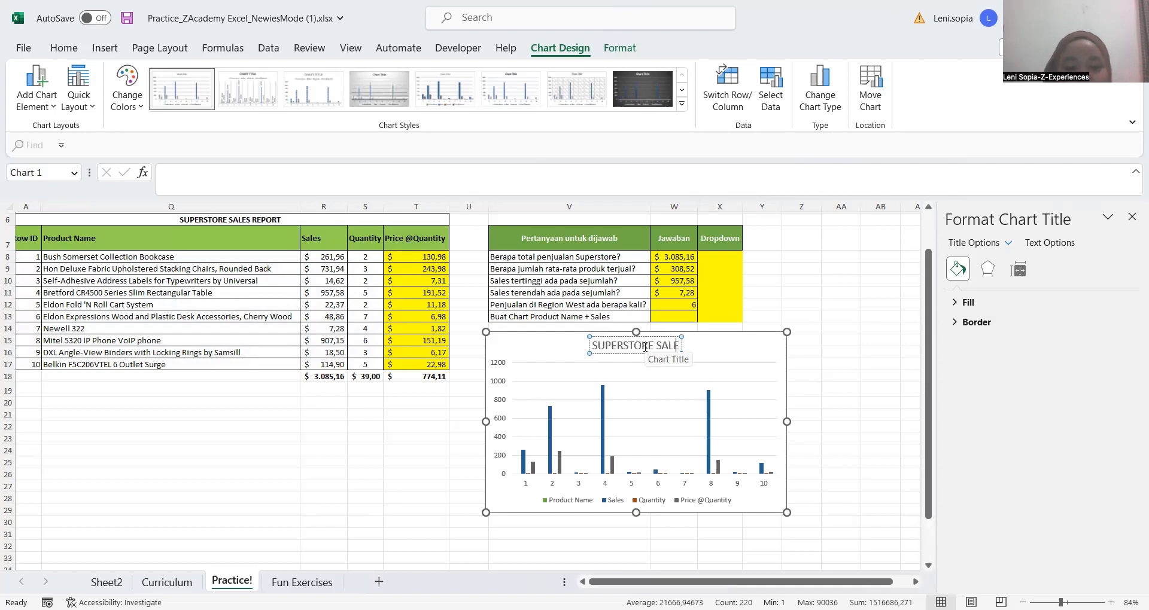
pyautogui.write('S REPORT')
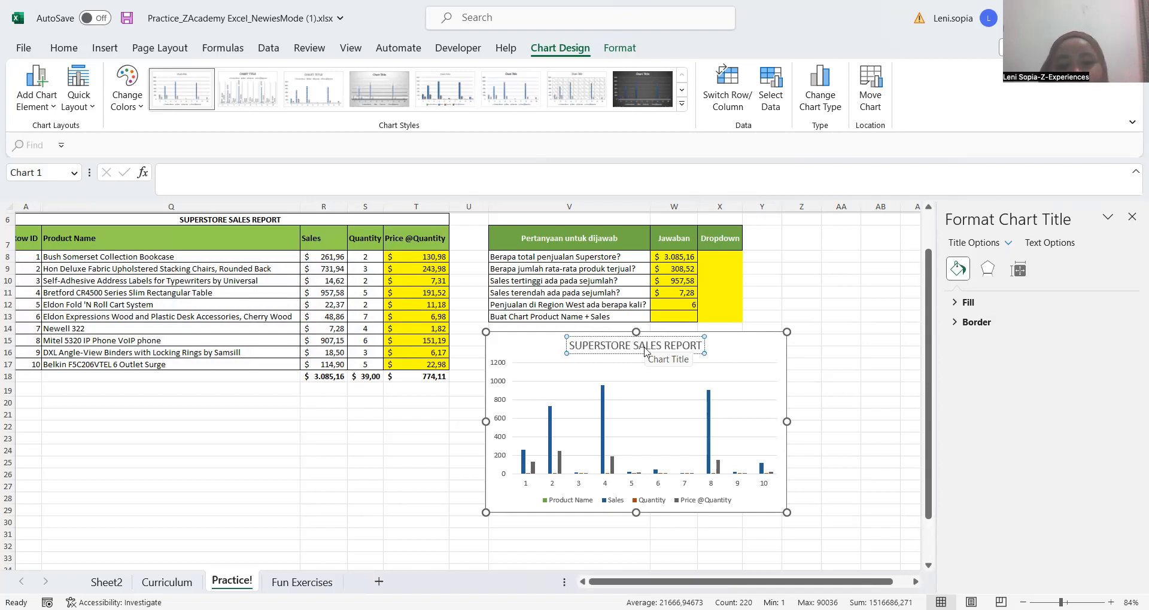
# Make the chart title bold and recolour the chart with the second Colorful palette
pyautogui.tripleClick(644, 348)
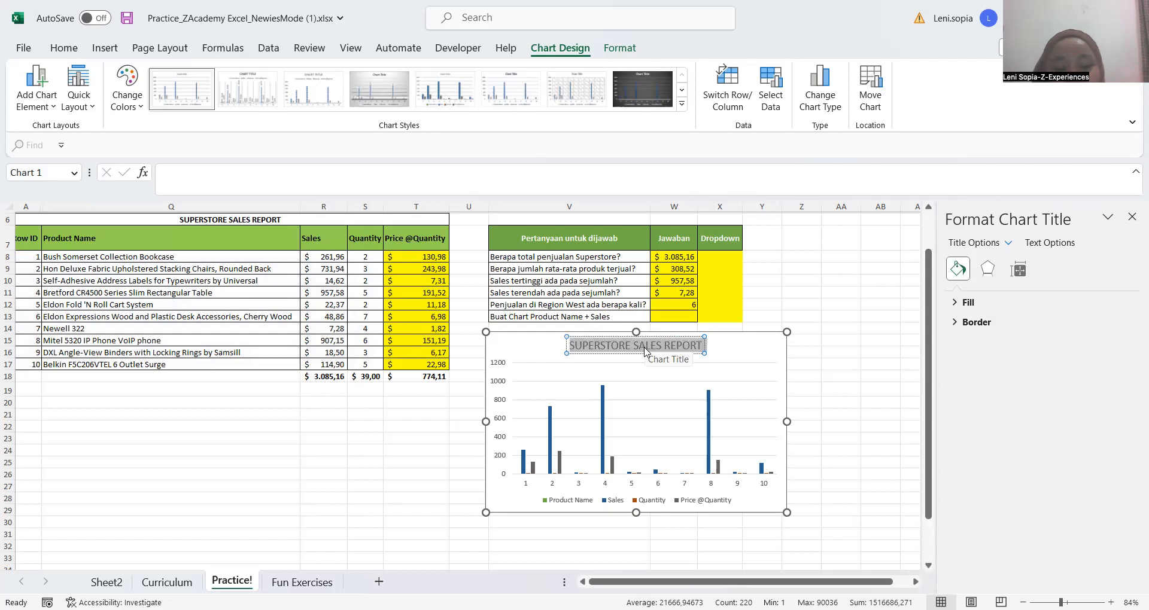
pyautogui.hotkey('ctrl', 'b')
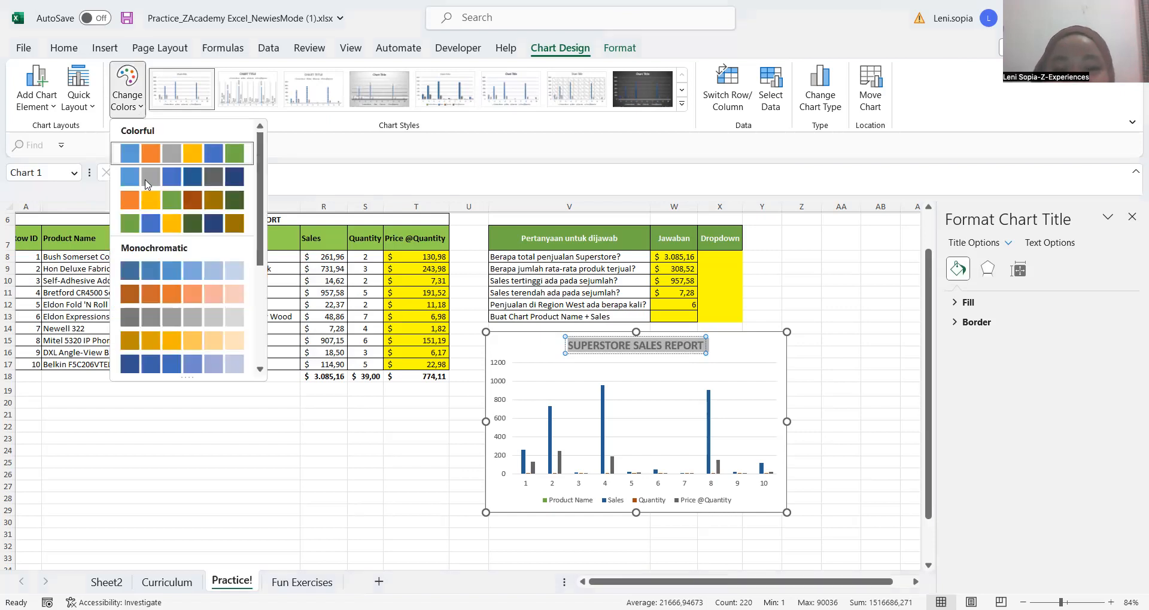
pyautogui.click(145, 183)
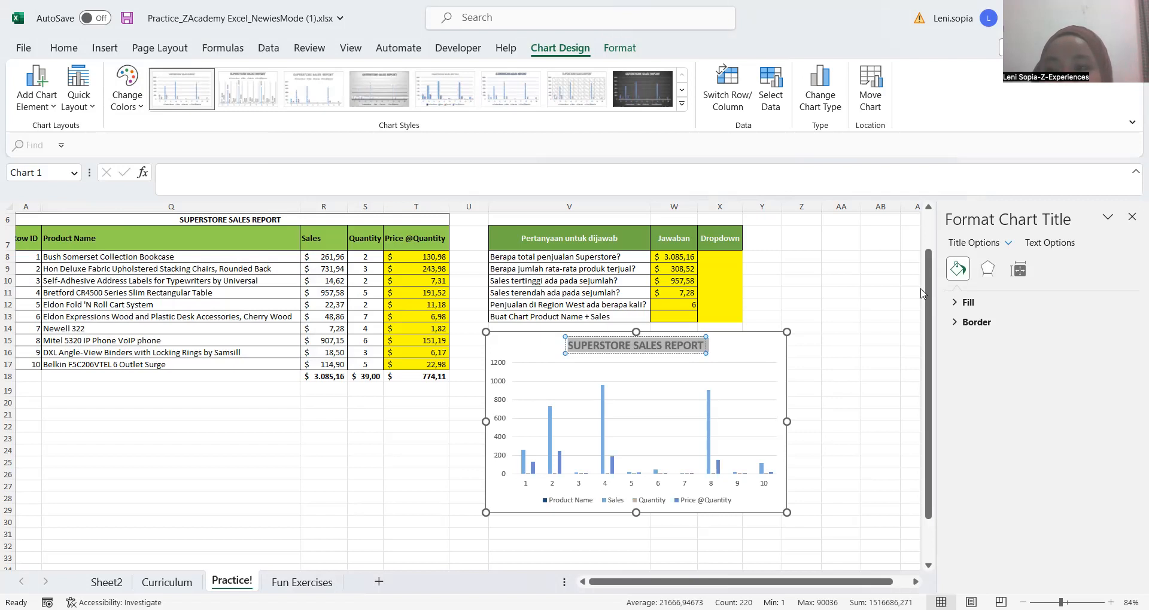
# Look over the chart title's fill and shadow formatting options, and close the formatting pane
pyautogui.click(906, 201)
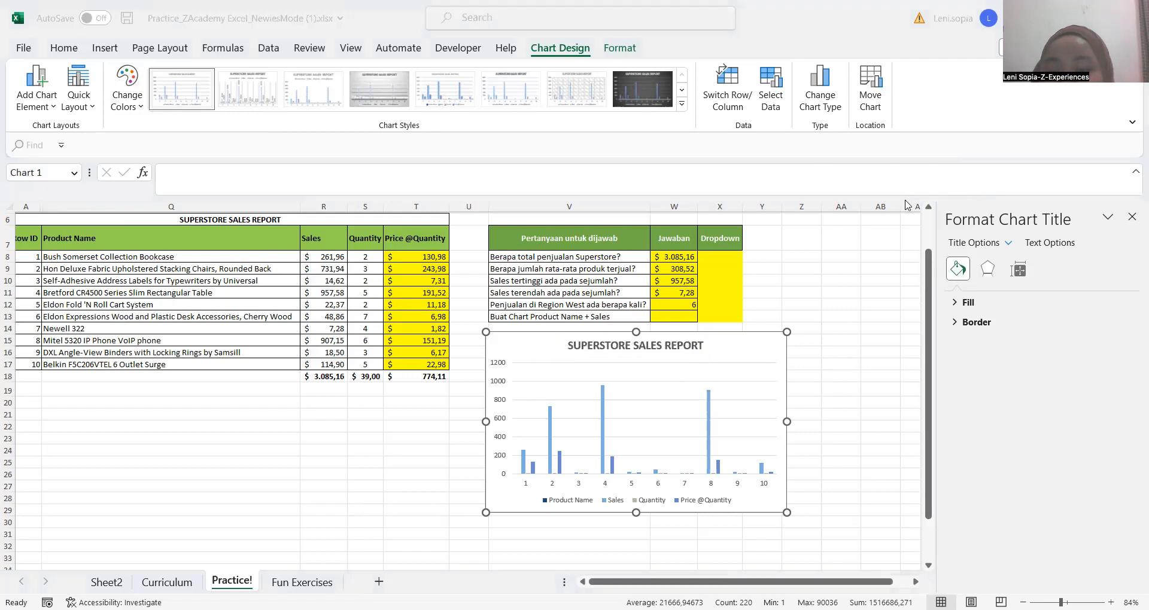
pyautogui.click(955, 303)
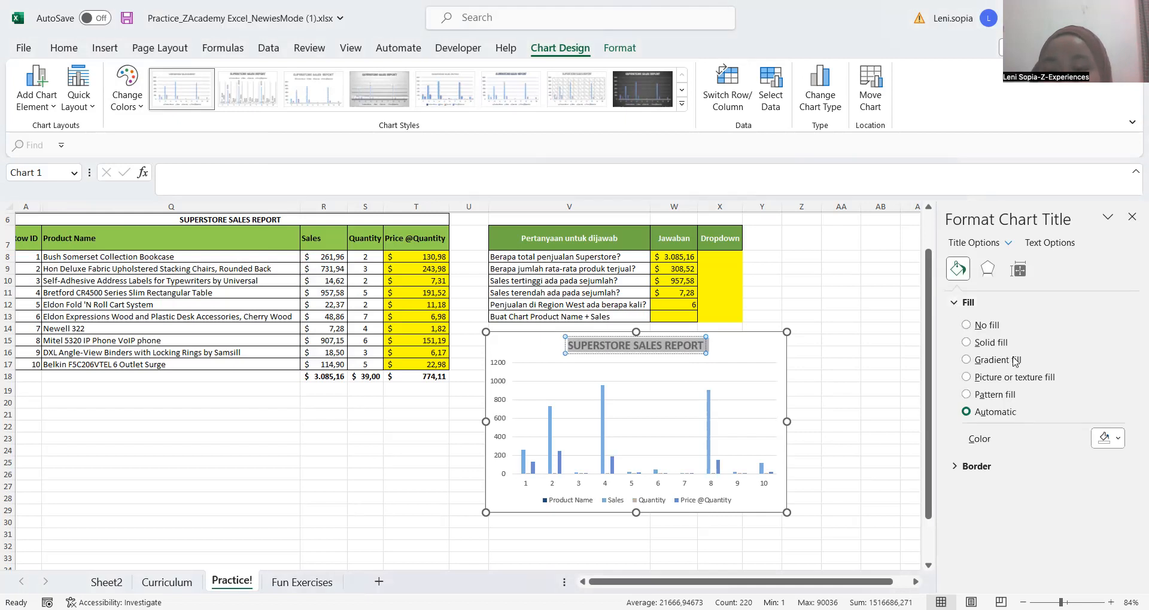
pyautogui.click(986, 272)
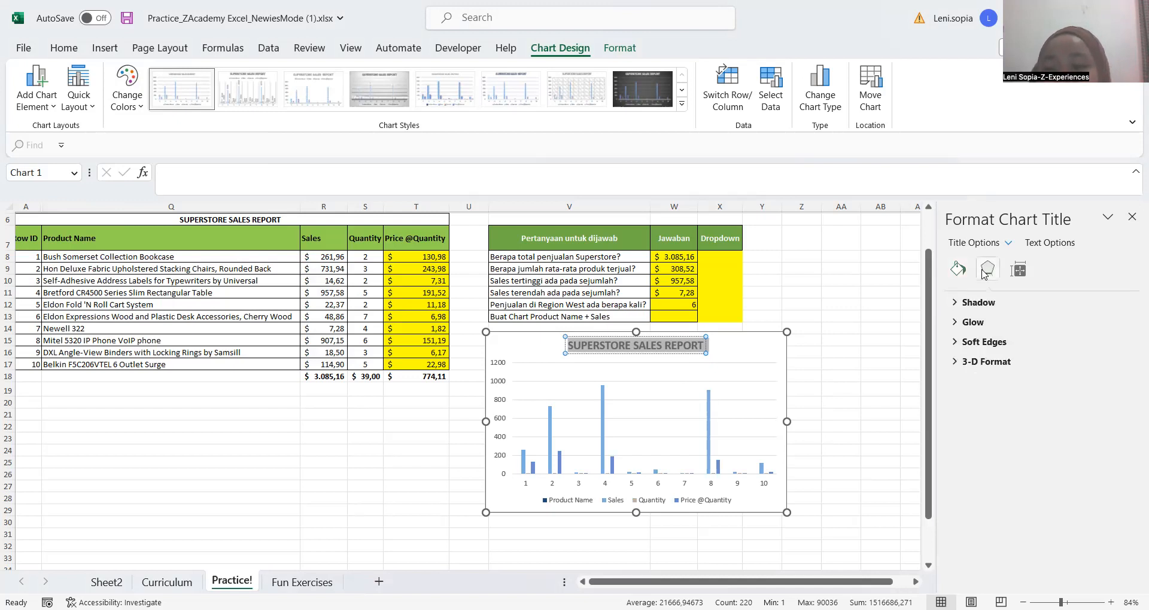
pyautogui.click(957, 304)
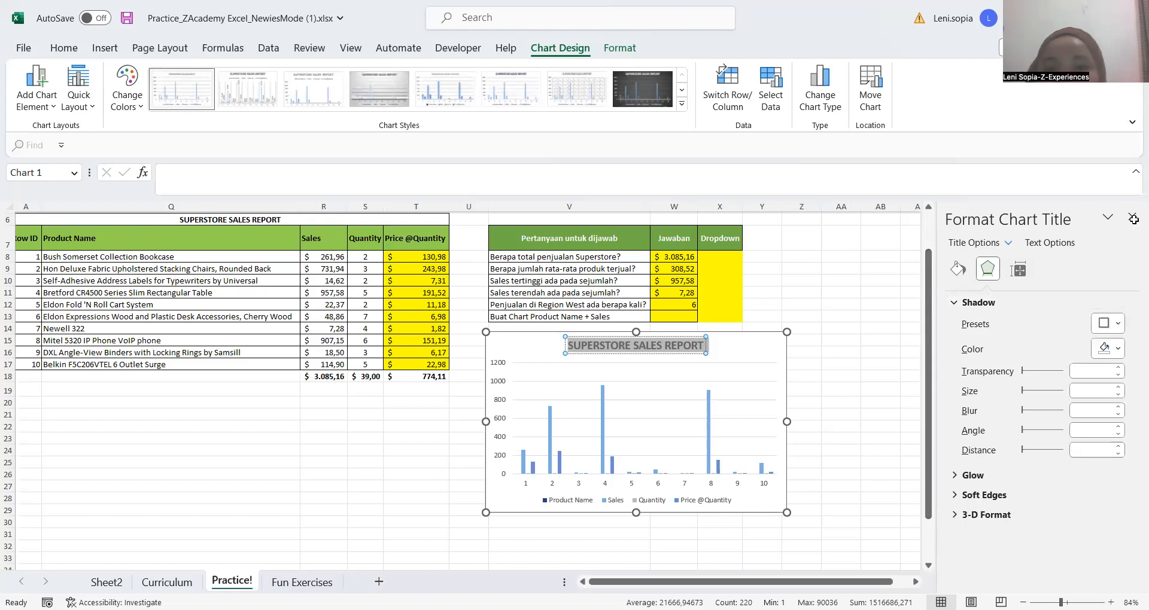
pyautogui.moveTo(1133, 219); pyautogui.dragTo(895, 312)
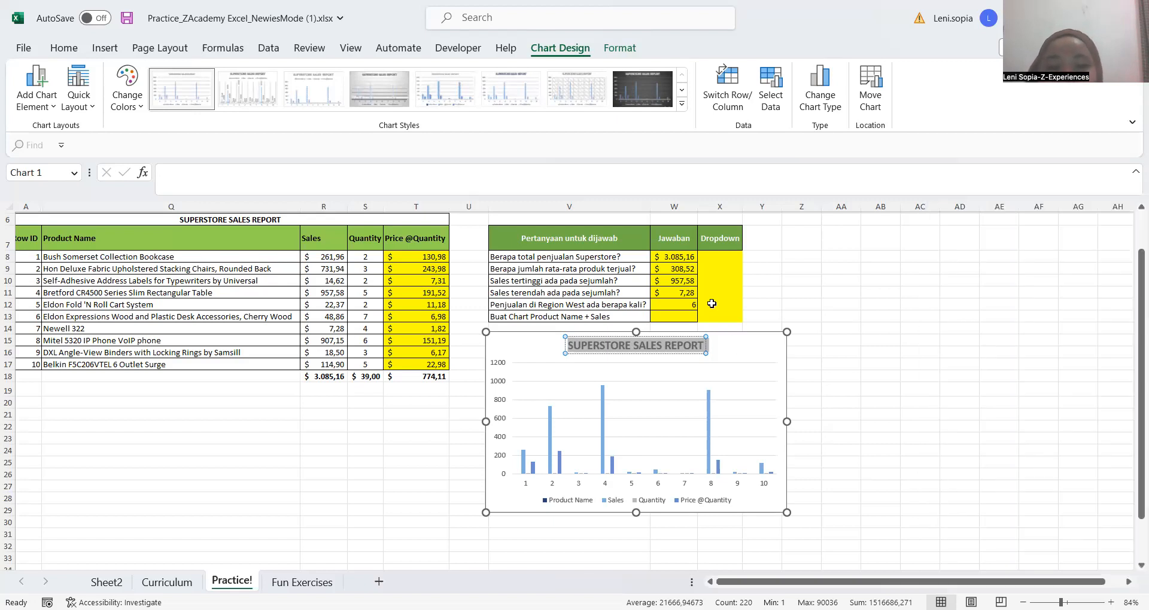
pyautogui.click(818, 337)
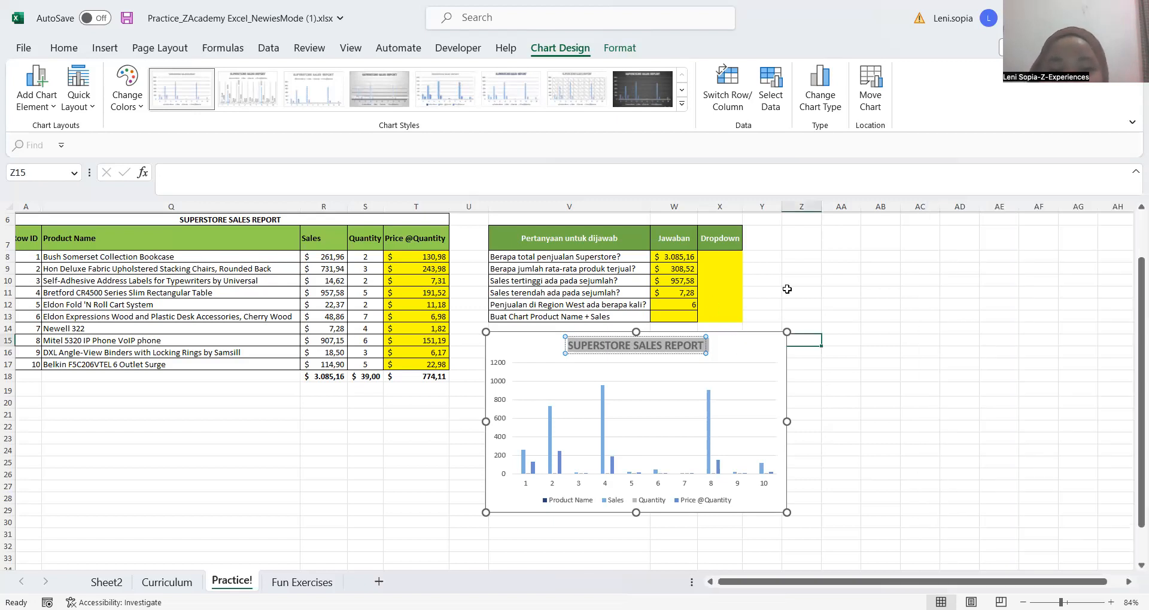
# Open data validation for cell X8 under the Dropdown header and allow List entries
pyautogui.click(726, 259)
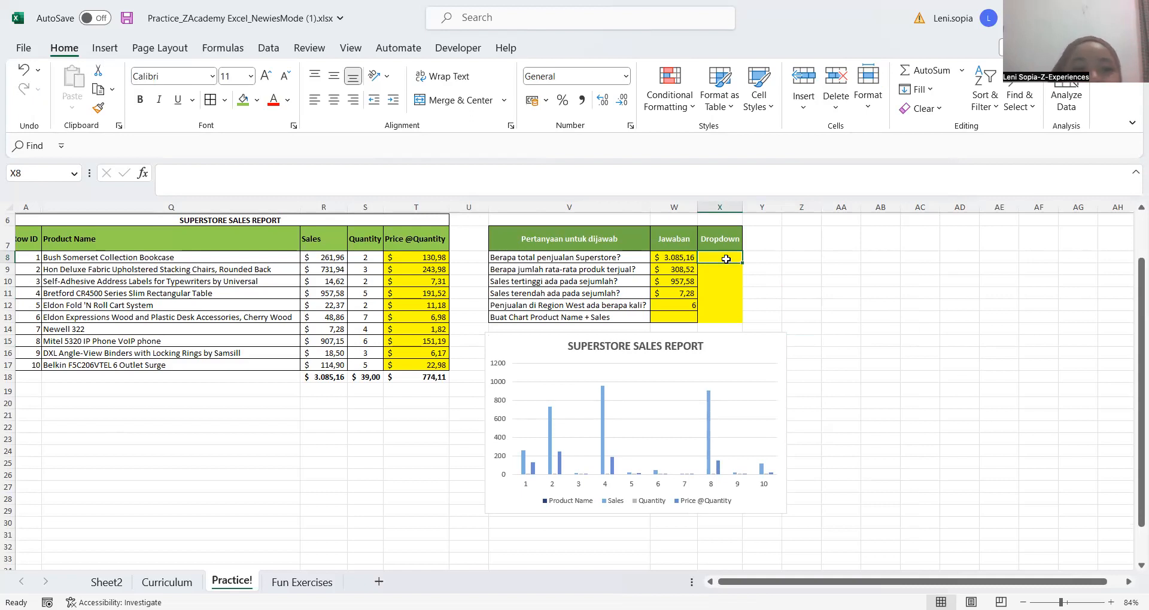
pyautogui.click(796, 259)
pyautogui.click(716, 258)
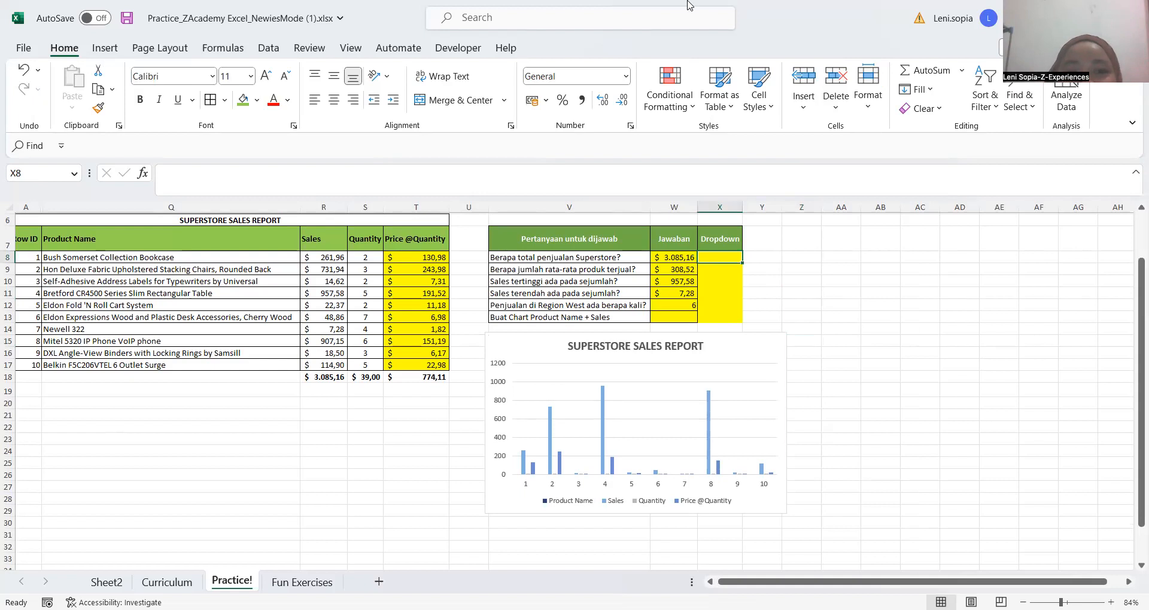
pyautogui.click(273, 51)
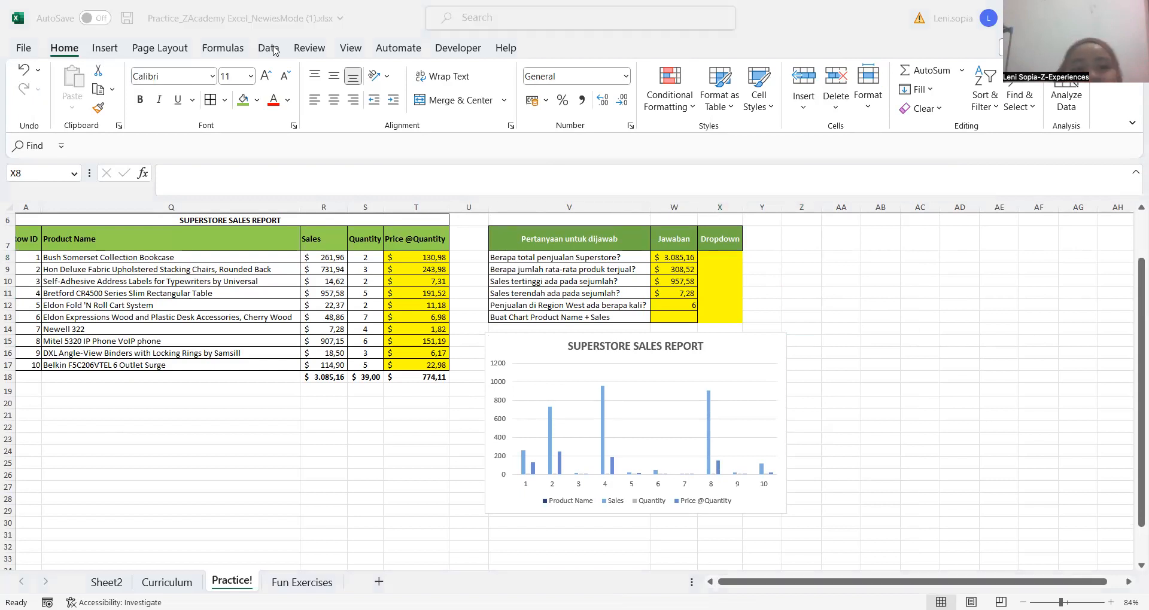
pyautogui.click(273, 51)
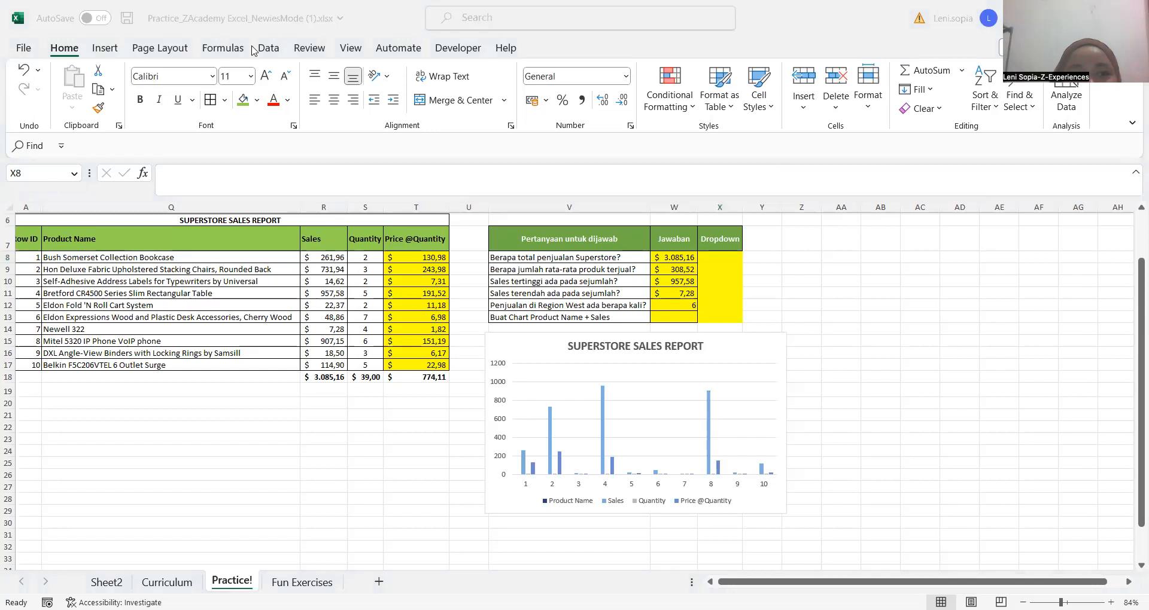
pyautogui.click(267, 49)
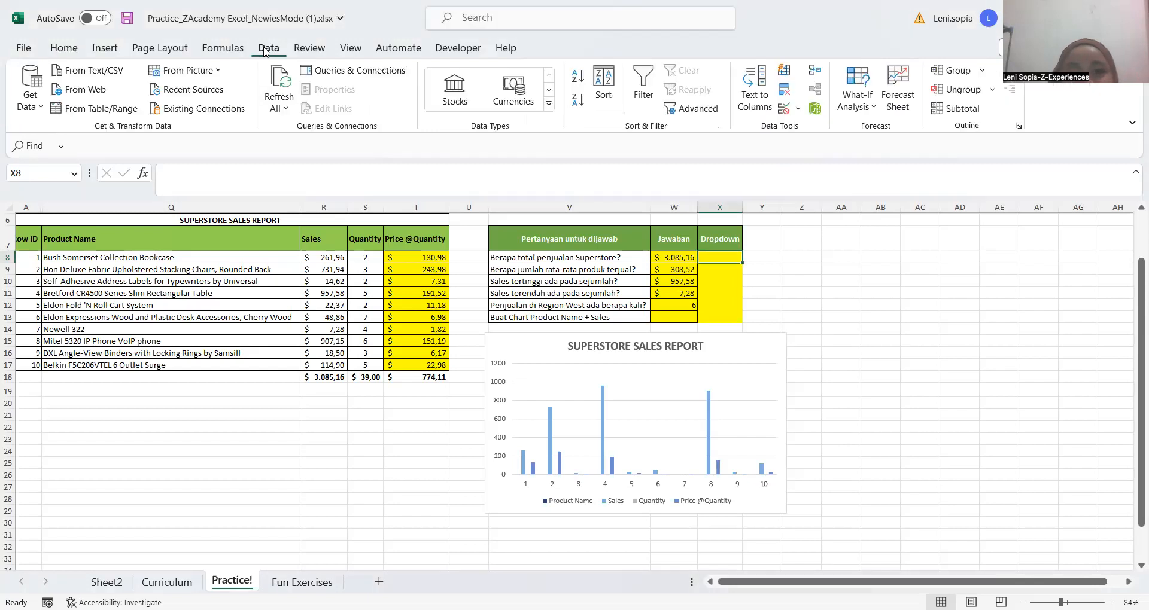
pyautogui.click(801, 113)
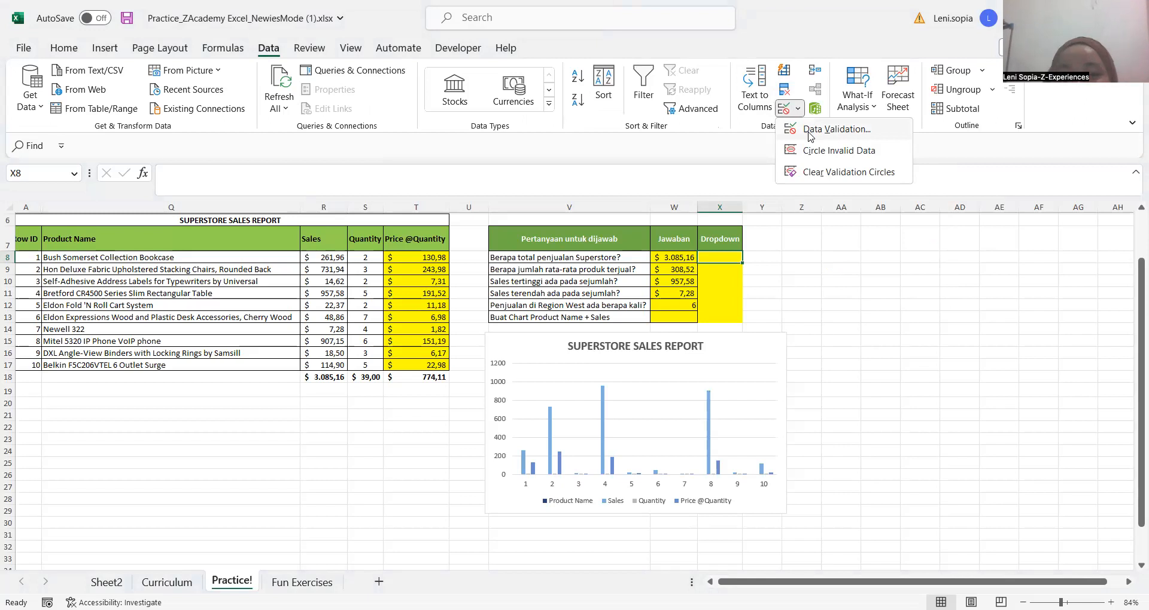
pyautogui.click(811, 135)
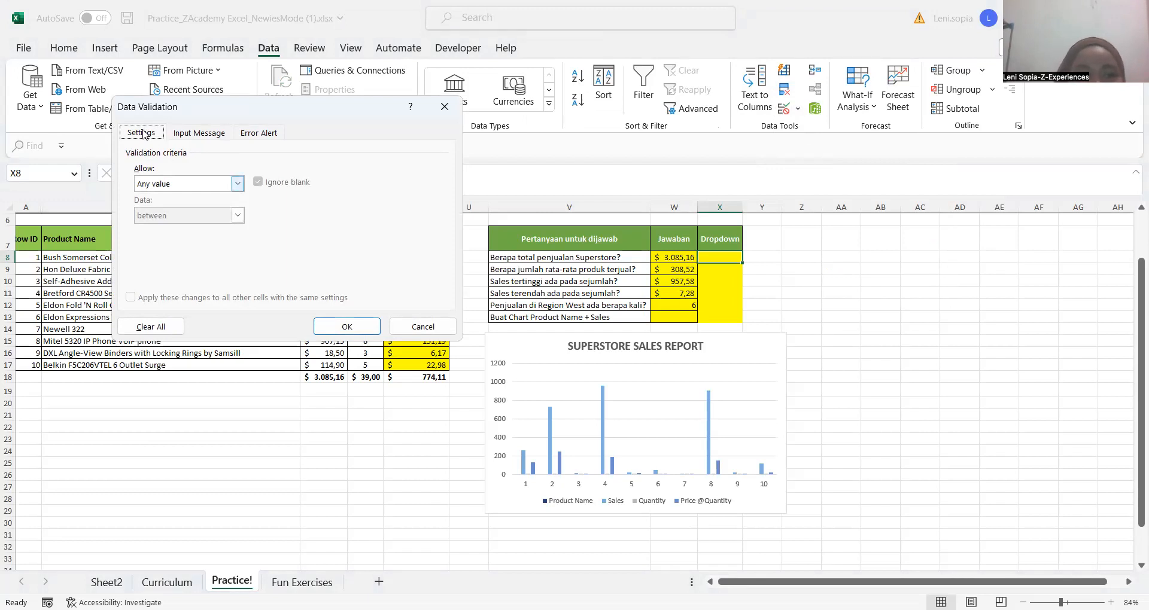
pyautogui.click(238, 184)
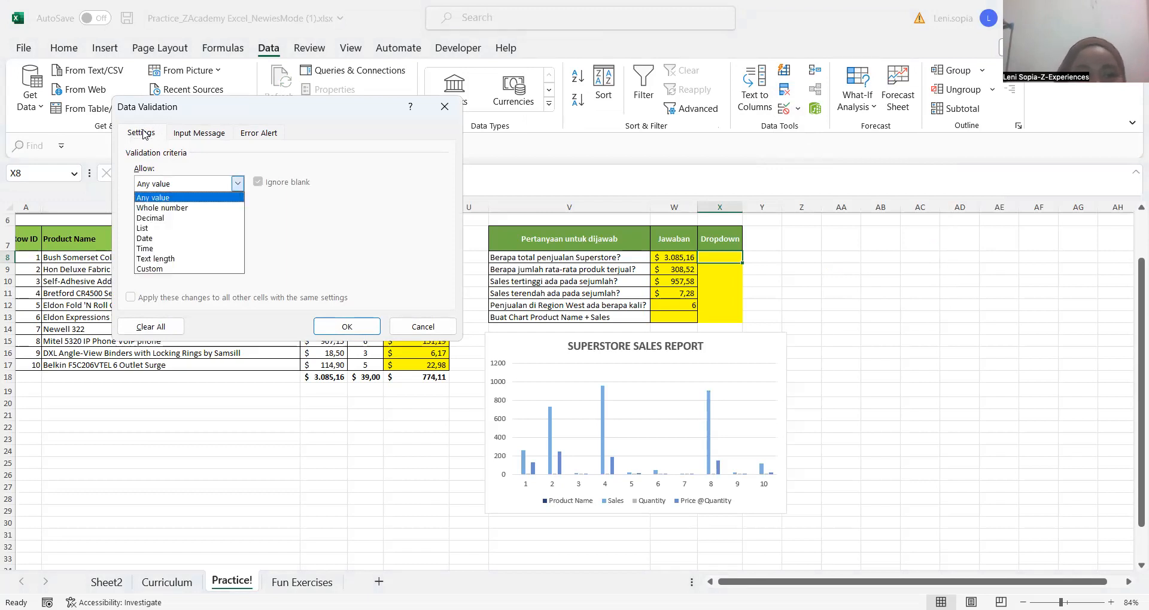
pyautogui.click(230, 229)
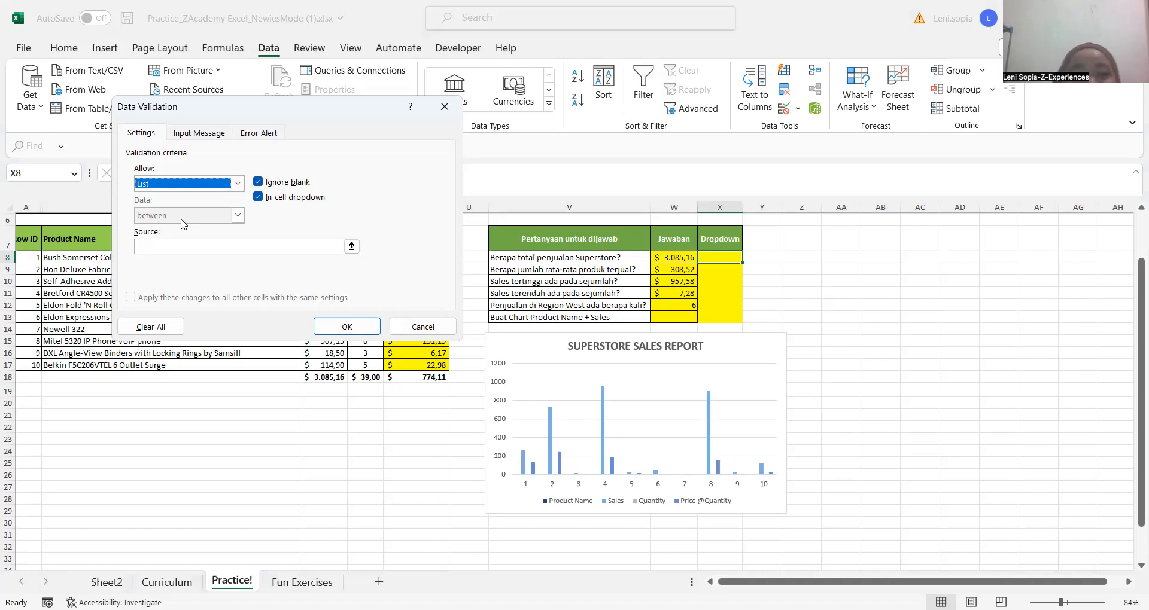
# Set the validation list source to Sudah;Belum and apply it to cell X8
pyautogui.click(186, 247)
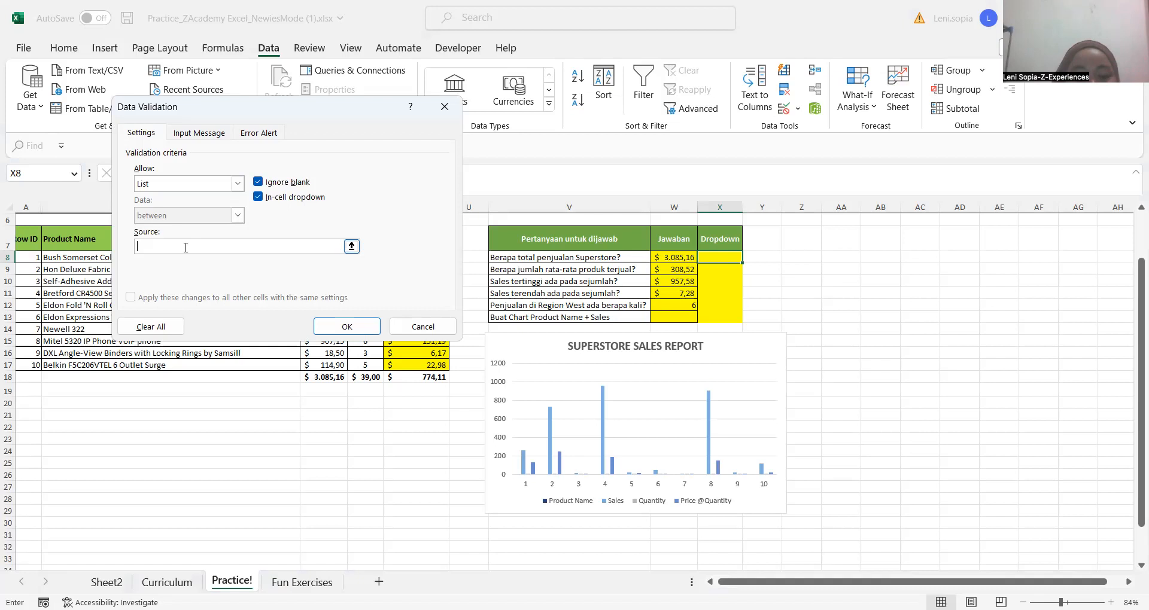
pyautogui.write('Sudah')
pyautogui.press('BackSpace')
pyautogui.press('BackSpace')
pyautogui.press('BackSpace')
pyautogui.press('BackSpace')
pyautogui.press('BackSpace')
pyautogui.write('Sudah')
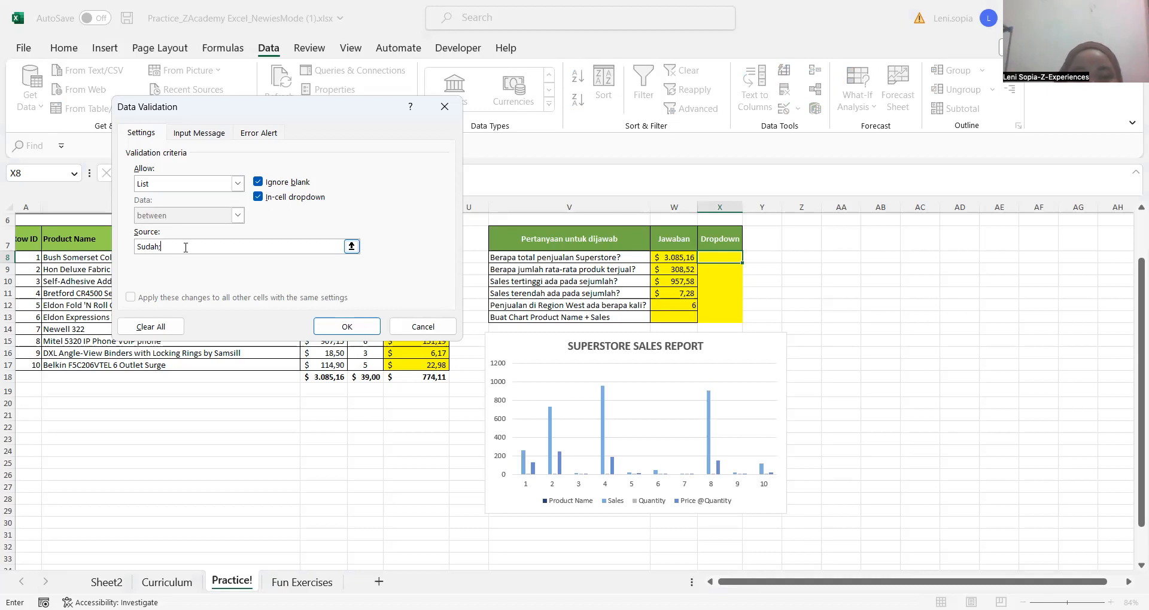
pyautogui.write('Belum')
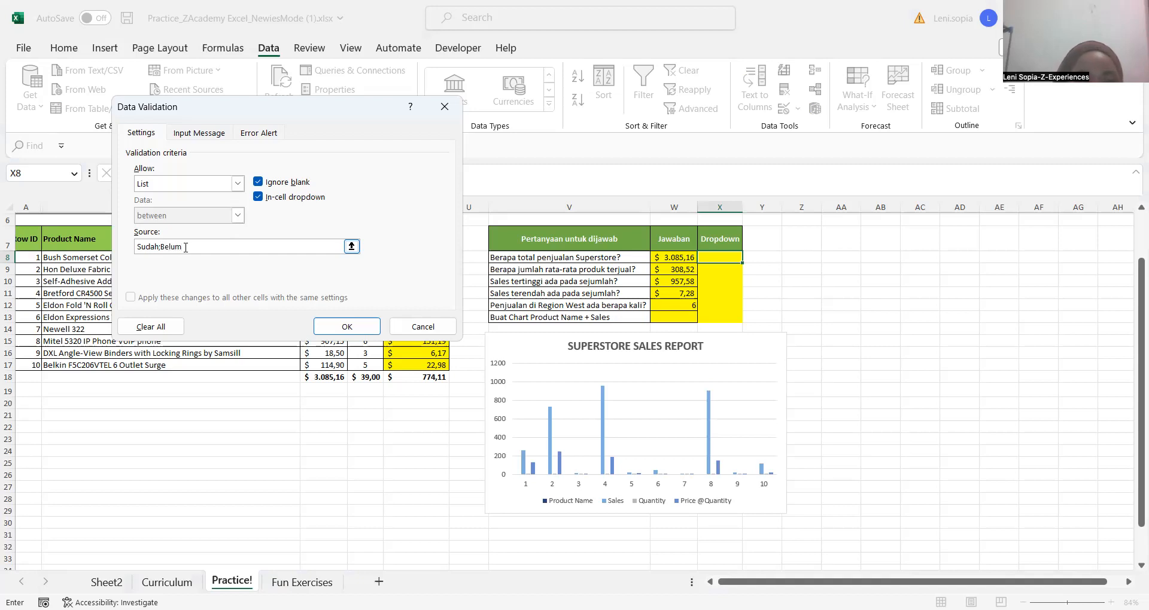
pyautogui.click(348, 331)
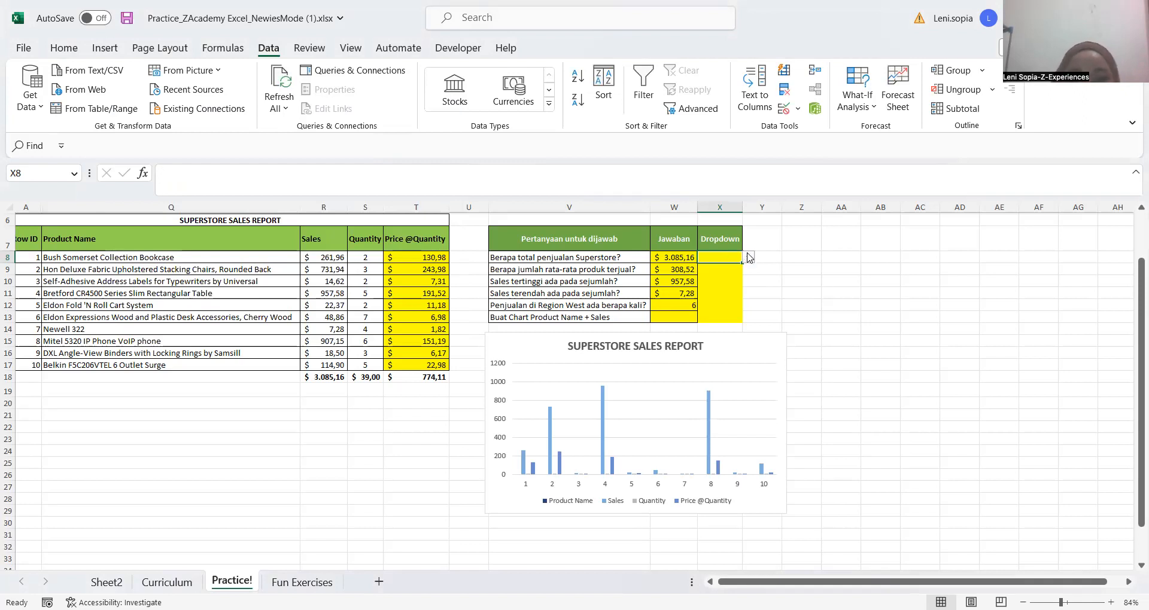
# Copy the dropdown from X8 to the rest of the yellow Dropdown column, through X13
pyautogui.click(770, 264)
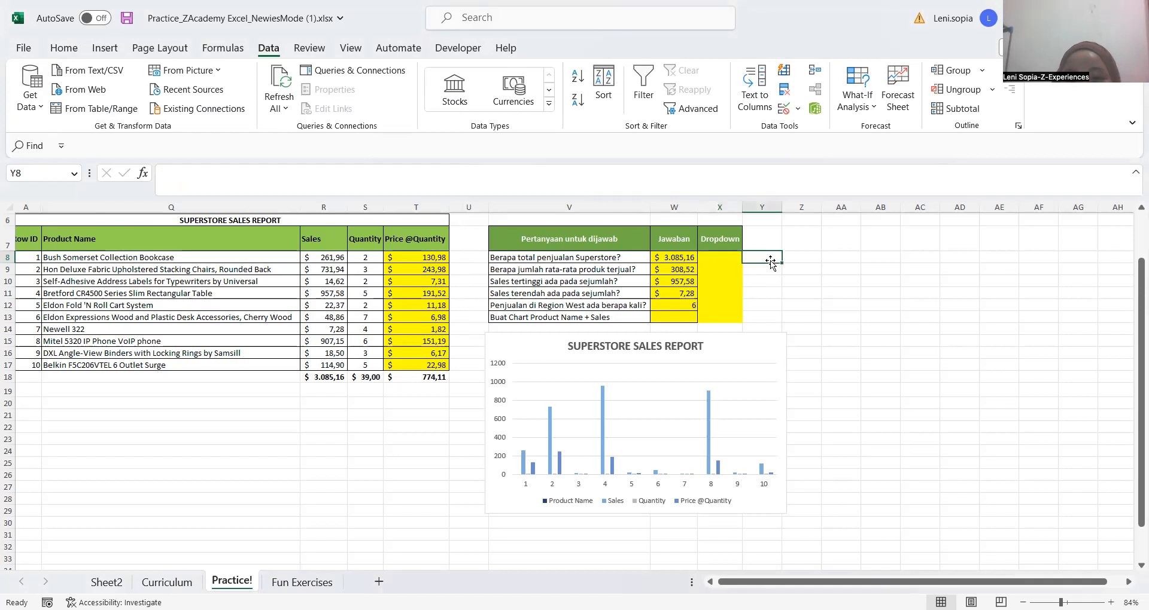
pyautogui.press('Left')
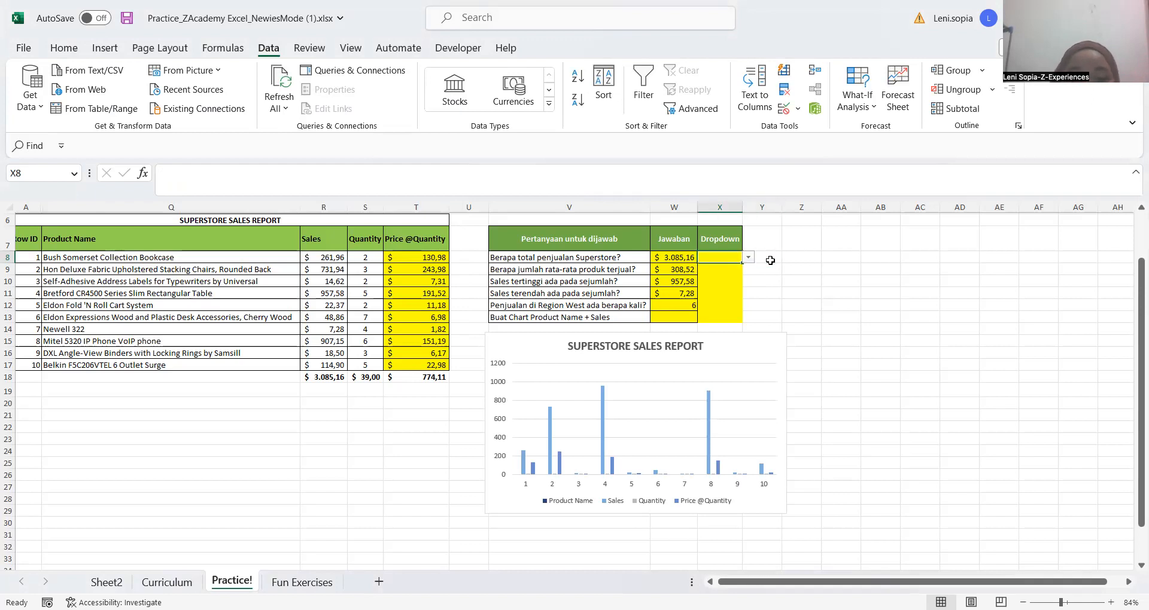
pyautogui.hotkey('ctrl', 'c')
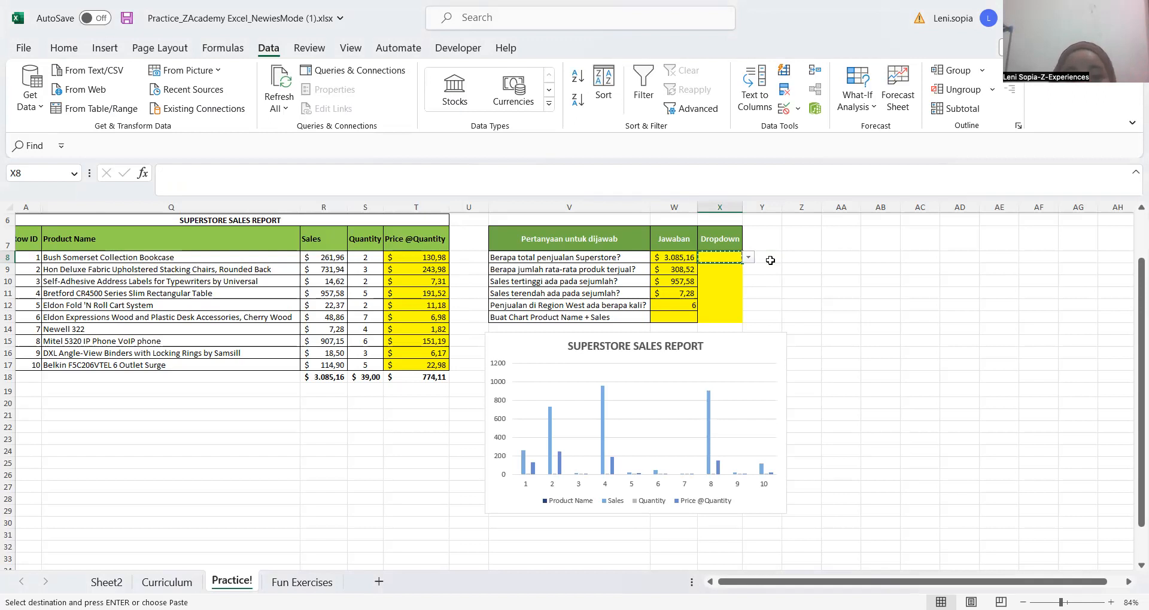
pyautogui.hotkey('shift', 'Down')
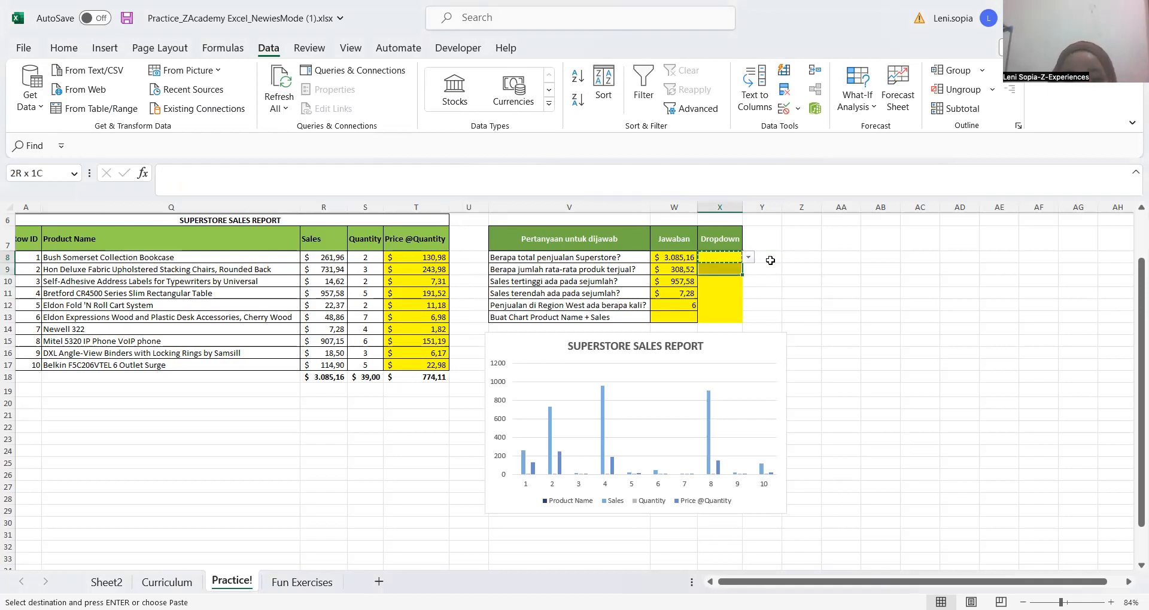
pyautogui.hotkey('shift', 'Down')
pyautogui.hotkey('shift', 'Down')
pyautogui.hotkey('shift', 'Down')
pyautogui.hotkey('shift', 'Down')
pyautogui.hotkey('shift', 'Down')
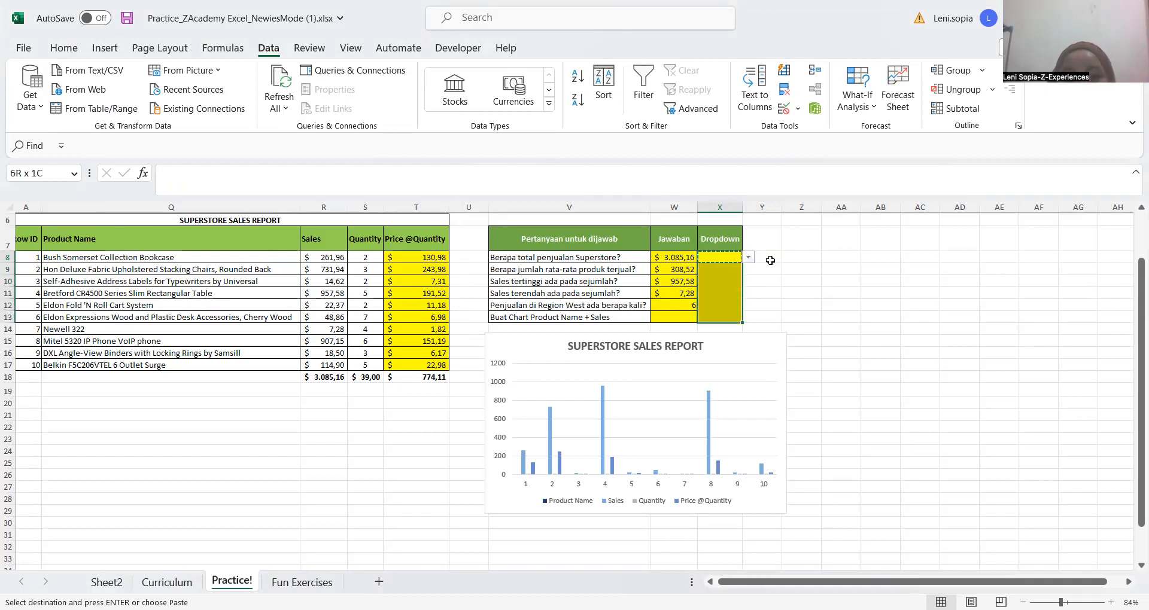
pyautogui.hotkey('shift', 'Up')
pyautogui.hotkey('ctrl', 'v')
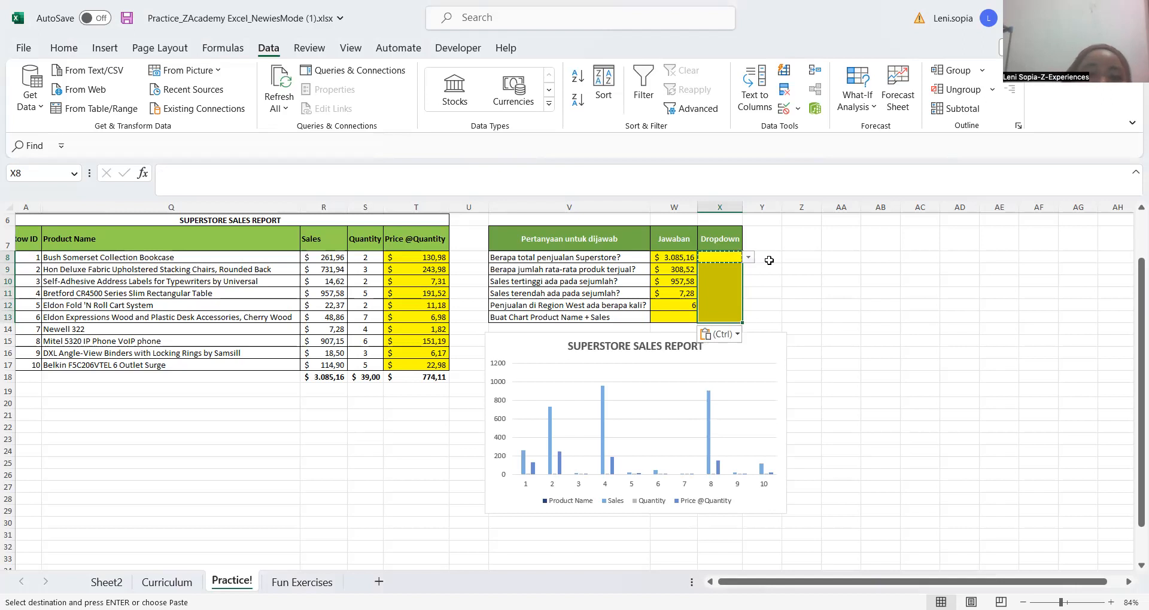
pyautogui.click(769, 254)
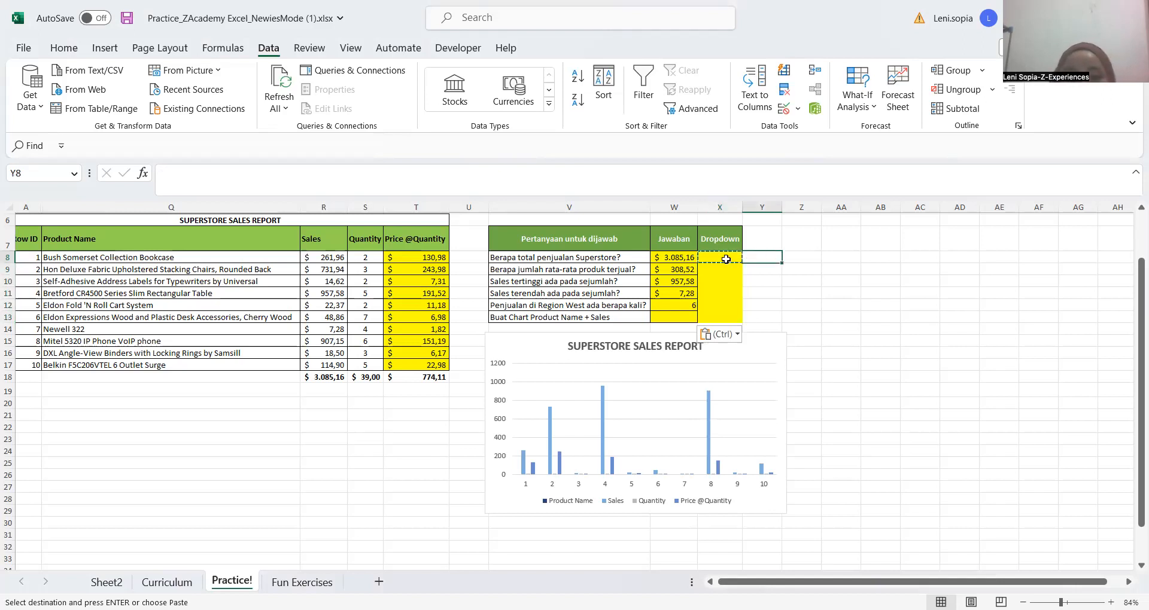
pyautogui.moveTo(720, 258); pyautogui.dragTo(716, 316)
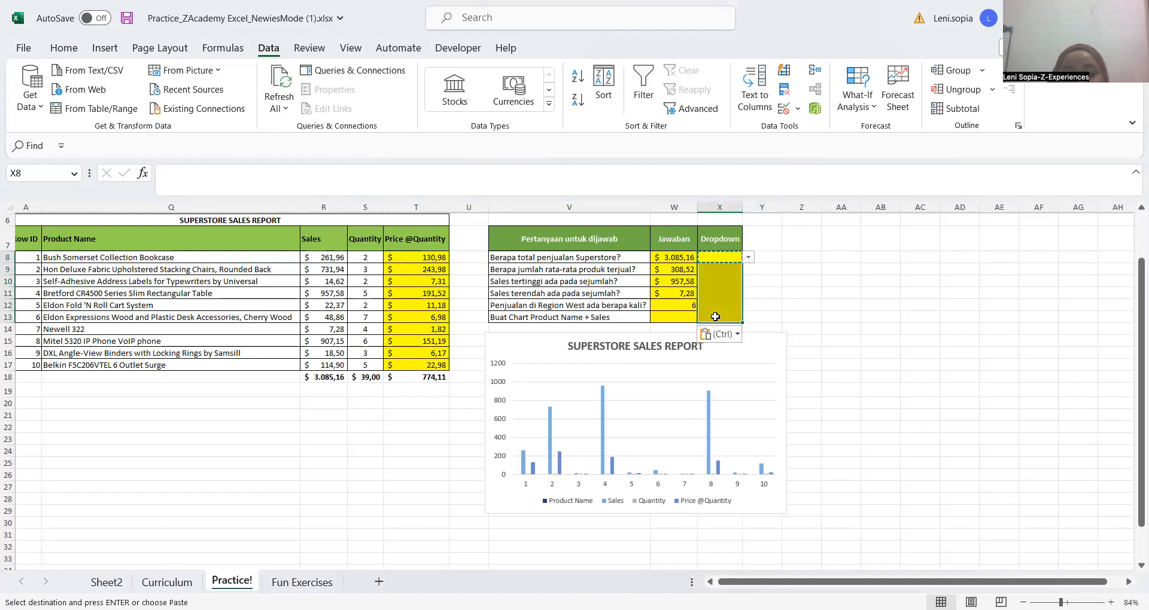
# Try copying X8's dropdown down through X15, past the end of the question table, and undo that paste
pyautogui.click(721, 255)
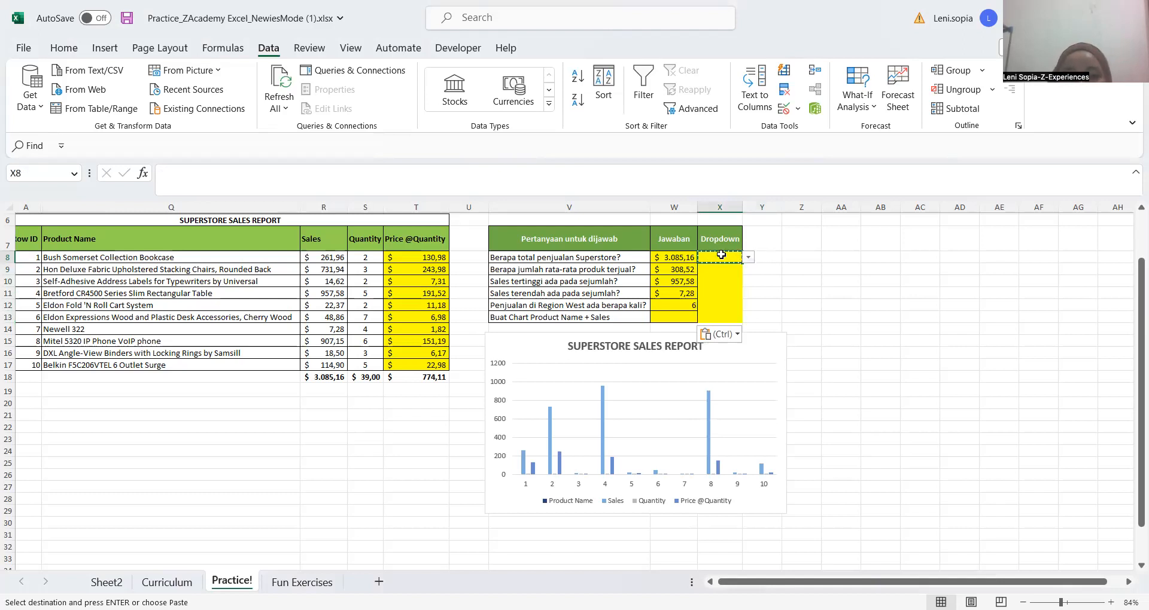
pyautogui.hotkey('ctrl', 'c')
pyautogui.hotkey('shift', 'Down')
pyautogui.hotkey('shift', 'Down')
pyautogui.hotkey('shift', 'Down')
pyautogui.hotkey('shift', 'Down')
pyautogui.hotkey('shift', 'Down')
pyautogui.hotkey('shift', 'Down')
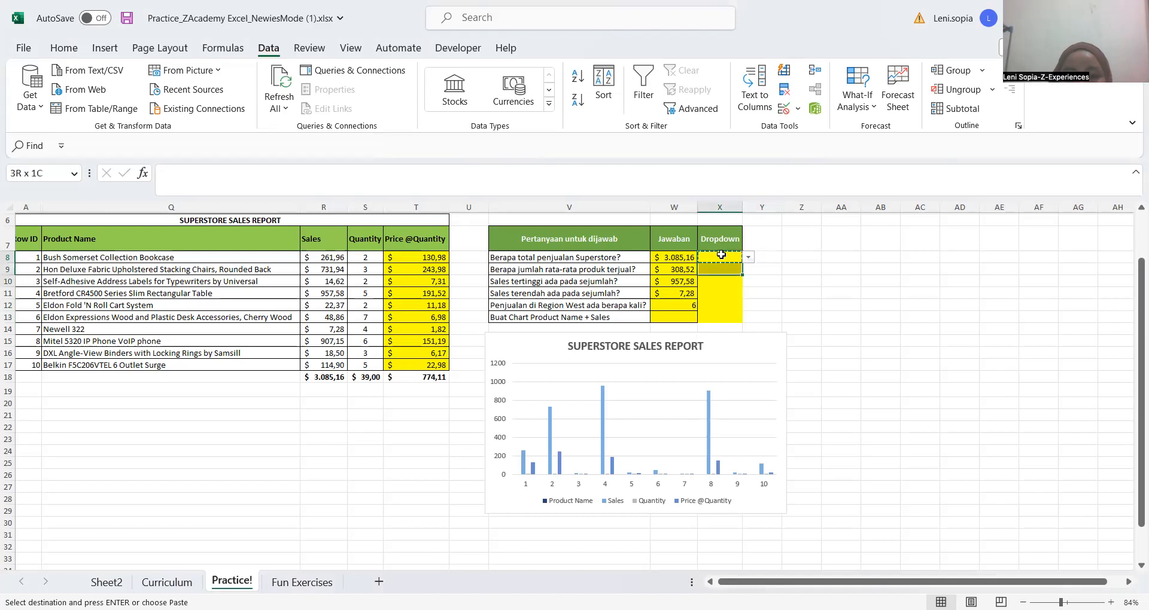
pyautogui.hotkey('shift', 'Down')
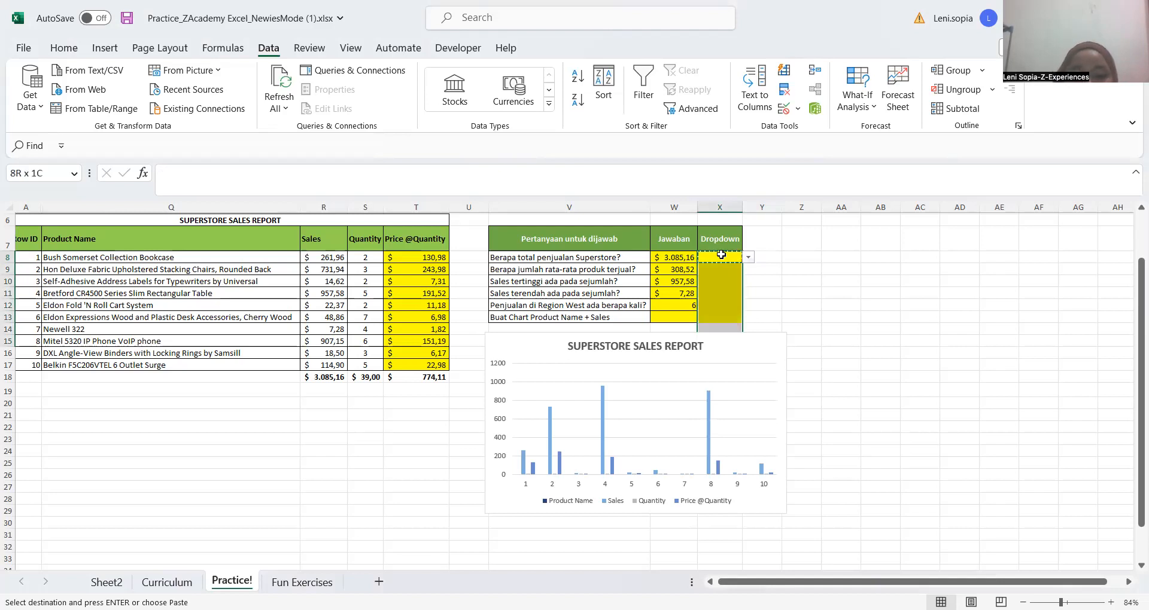
pyautogui.hotkey('ctrl', 'v')
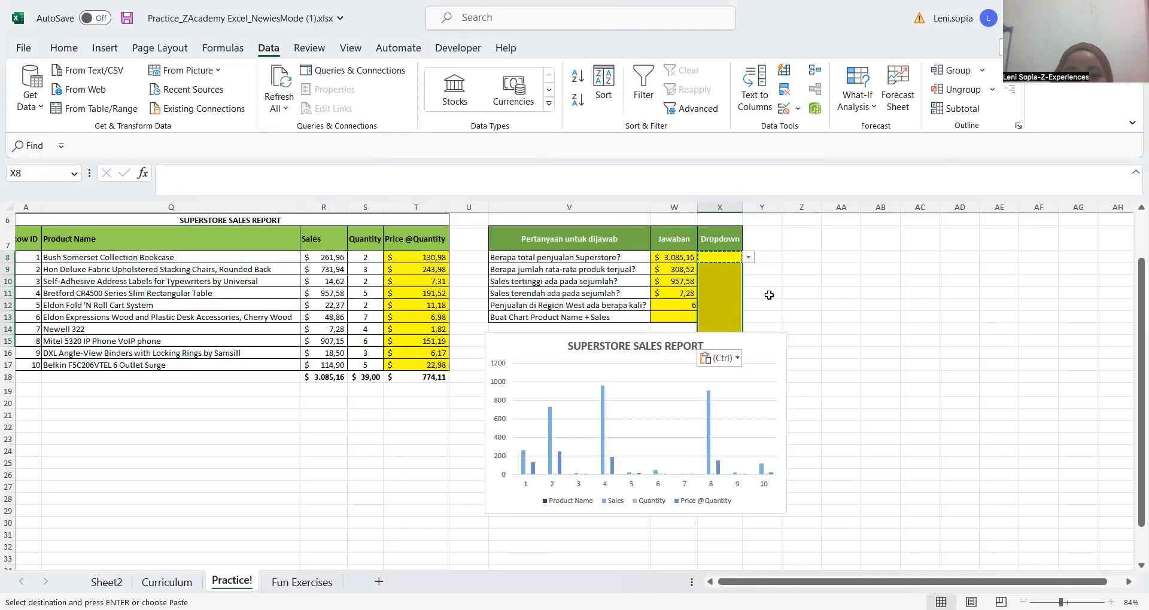
pyautogui.click(764, 293)
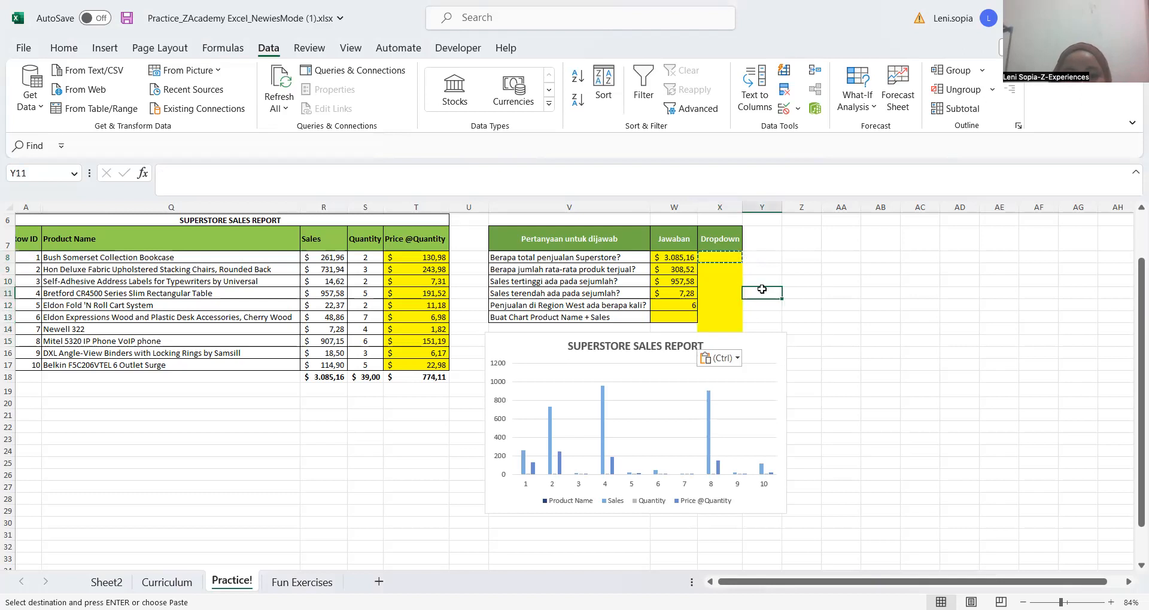
pyautogui.hotkey('ctrl', 'z')
# Go through the Dropdown column from X8 to below the table to check which cells have the list
pyautogui.click(730, 258)
pyautogui.hotkey('shift', 'Down')
pyautogui.press('Down')
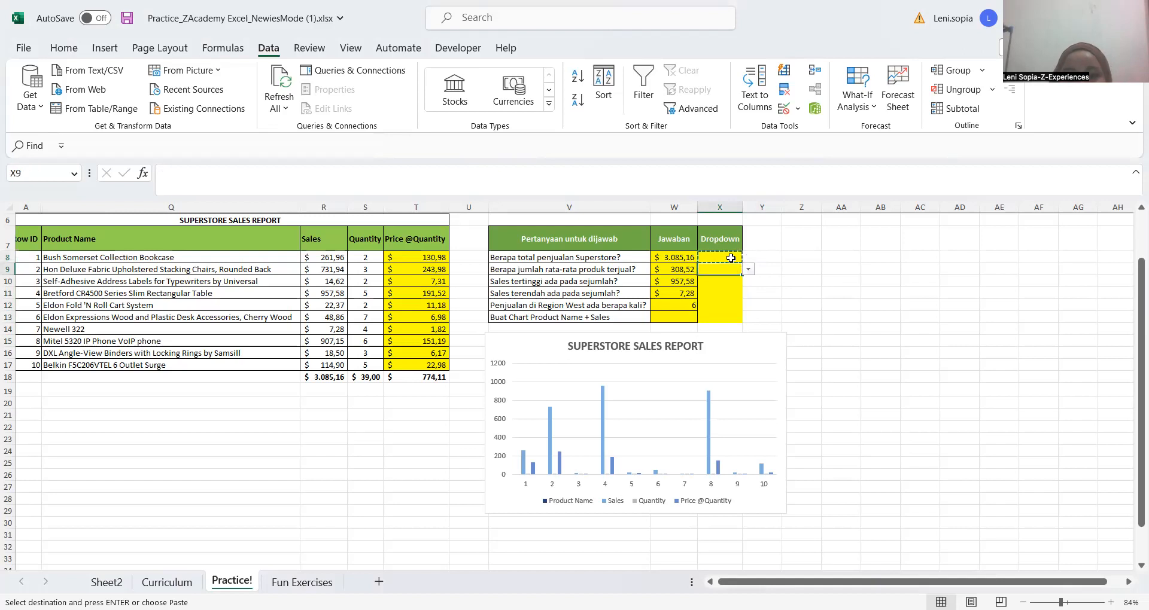
pyautogui.press('Down')
pyautogui.press('Down')
pyautogui.press('Down')
pyautogui.press('Down')
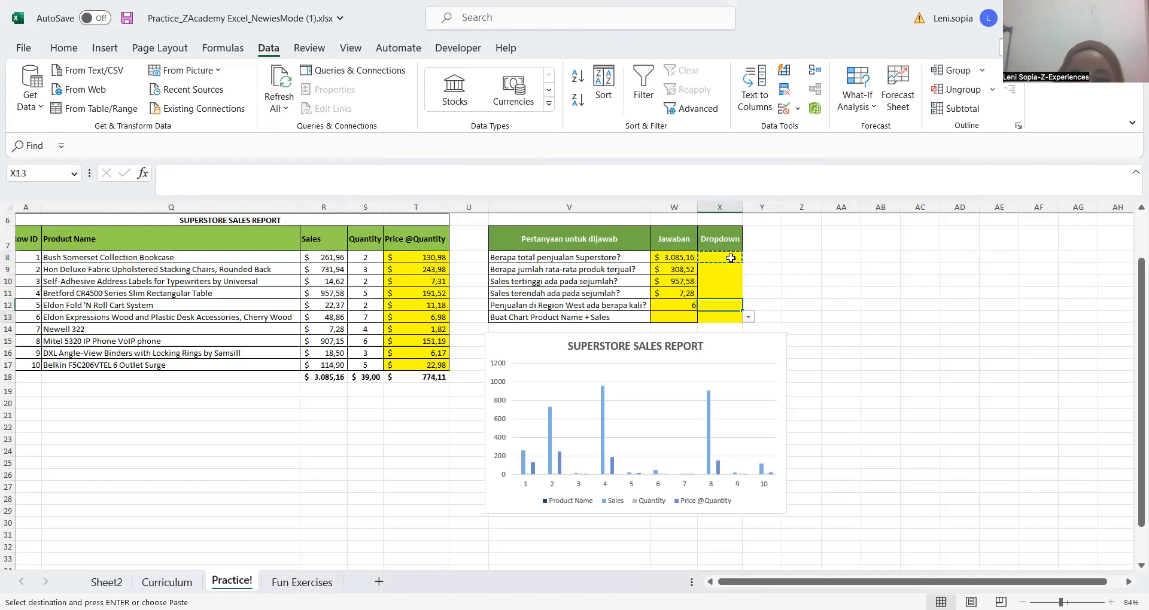
pyautogui.press('Down')
pyautogui.press('Down')
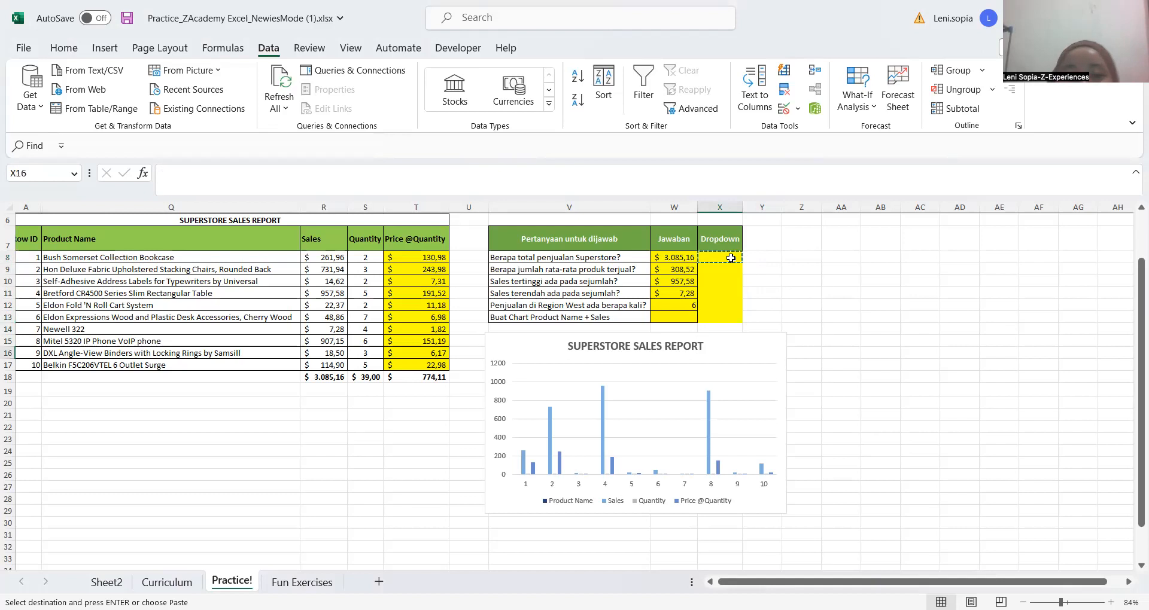
pyautogui.press('Up')
pyautogui.press('Up')
pyautogui.press('Up')
pyautogui.press('Up')
pyautogui.press('Up')
pyautogui.press('Up')
pyautogui.press('Up')
pyautogui.press('Up')
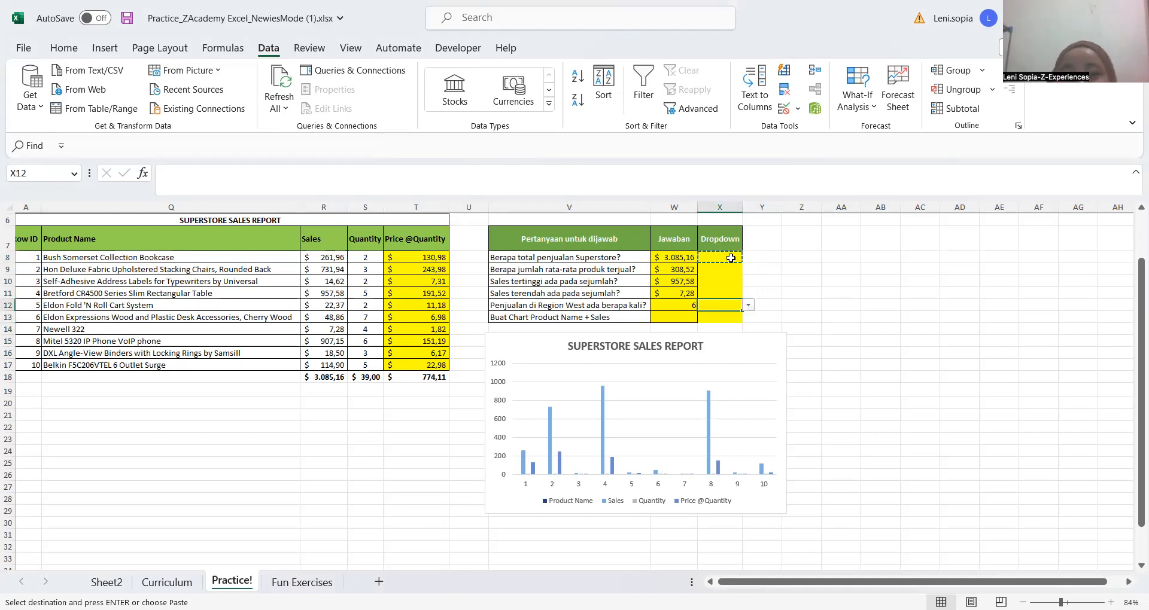
pyautogui.press('Up')
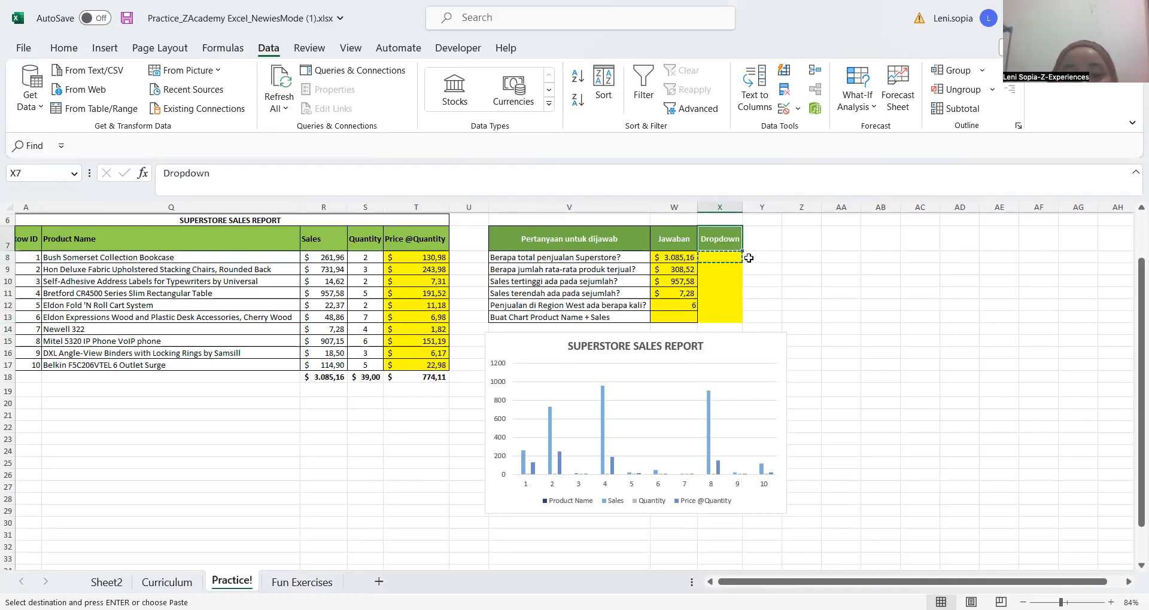
pyautogui.press('Down')
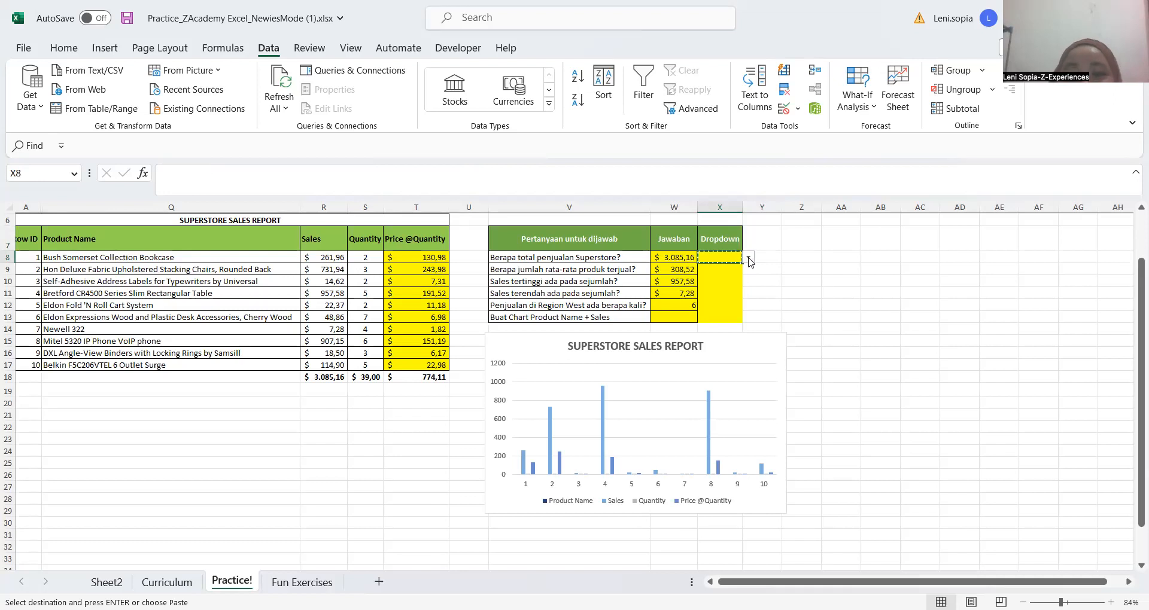
# Choose Sudah from the dropdown in cell X8
pyautogui.click(749, 261)
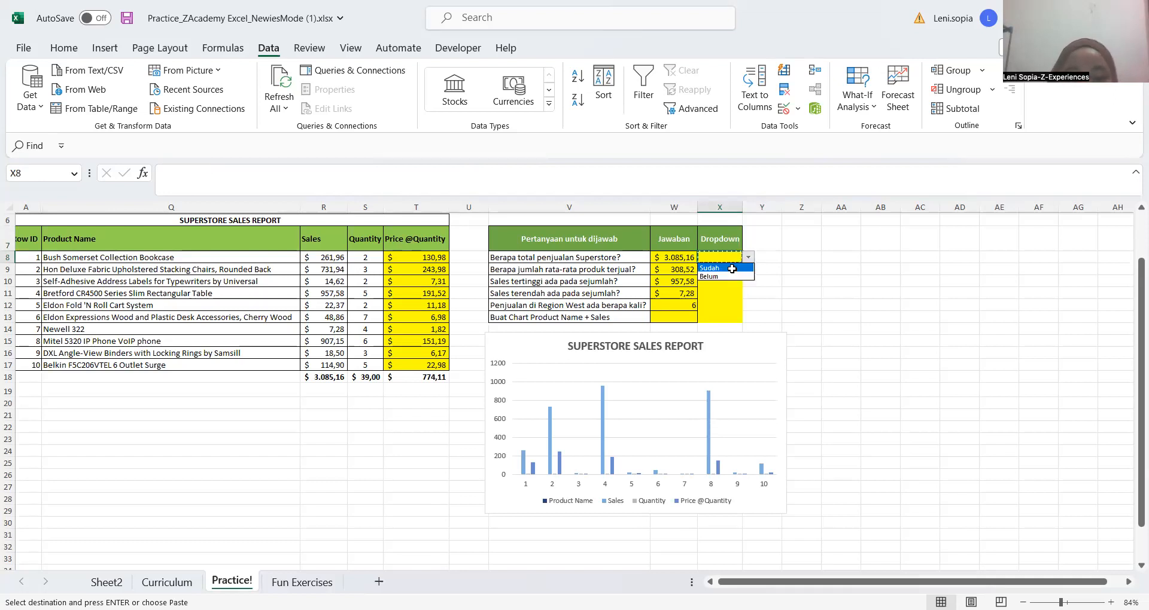
pyautogui.click(732, 269)
pyautogui.click(732, 269)
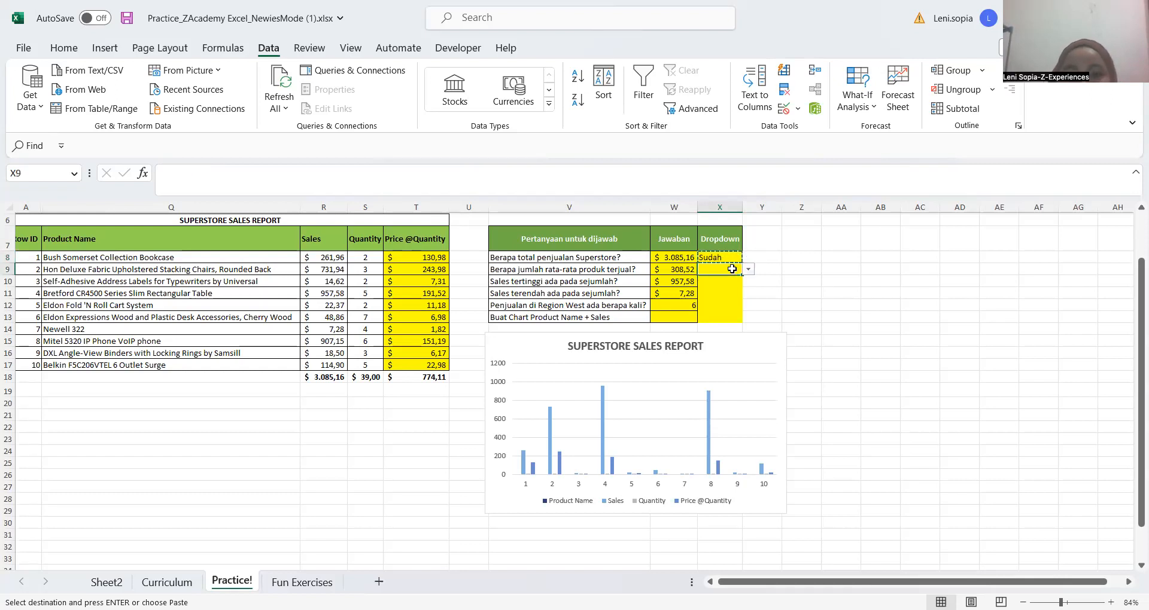
# Copy the Sudah entry from X8 into each Dropdown cell from X9 through X13
pyautogui.write('Sudah')
pyautogui.press('Down')
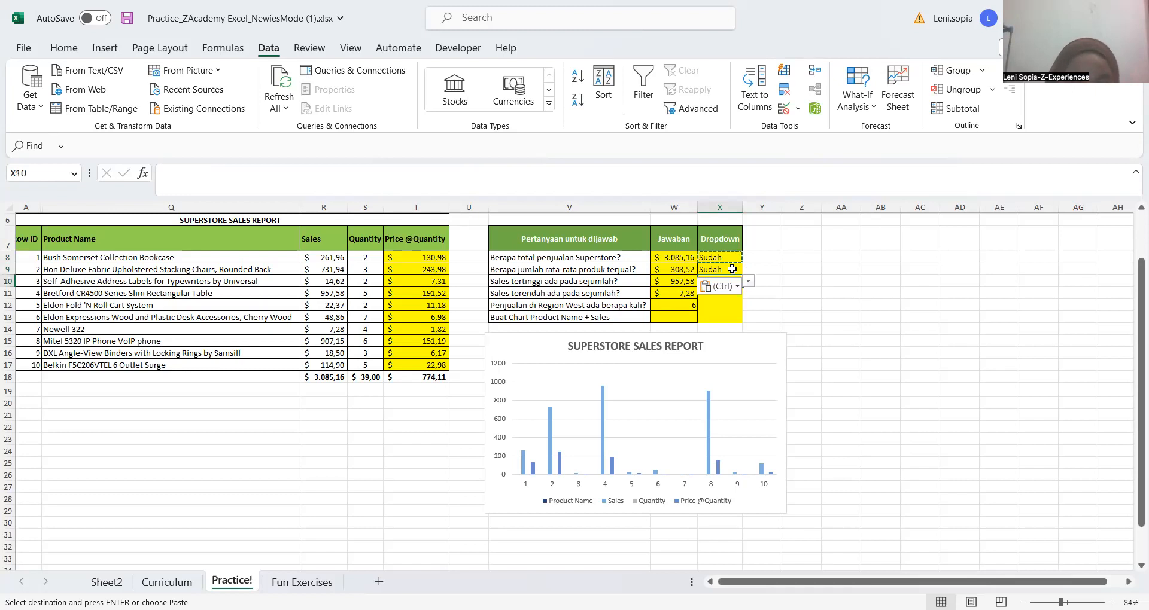
pyautogui.write('Sudah')
pyautogui.press('Down')
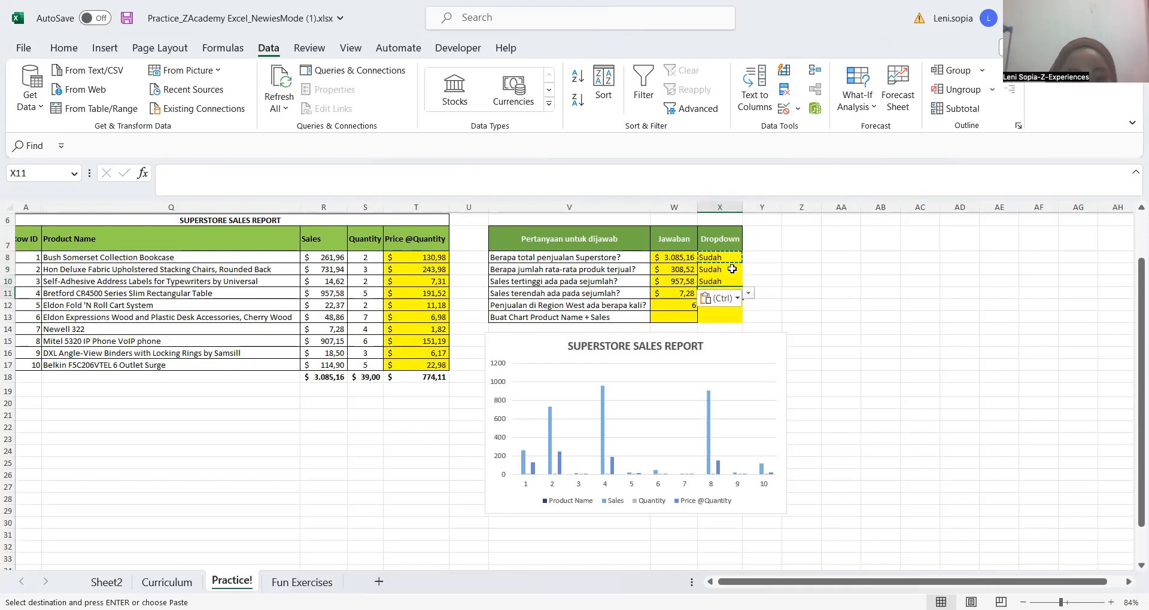
pyautogui.hotkey('ctrl', 'v')
pyautogui.press('Down')
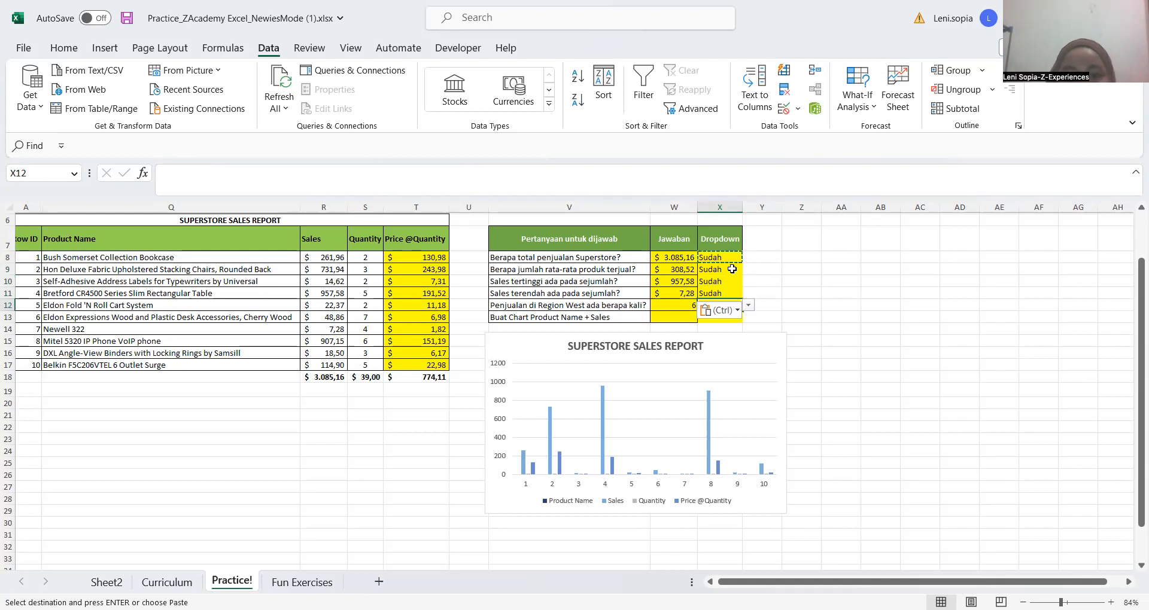
pyautogui.write('Sudah')
pyautogui.scroll(-3, 732, 269)
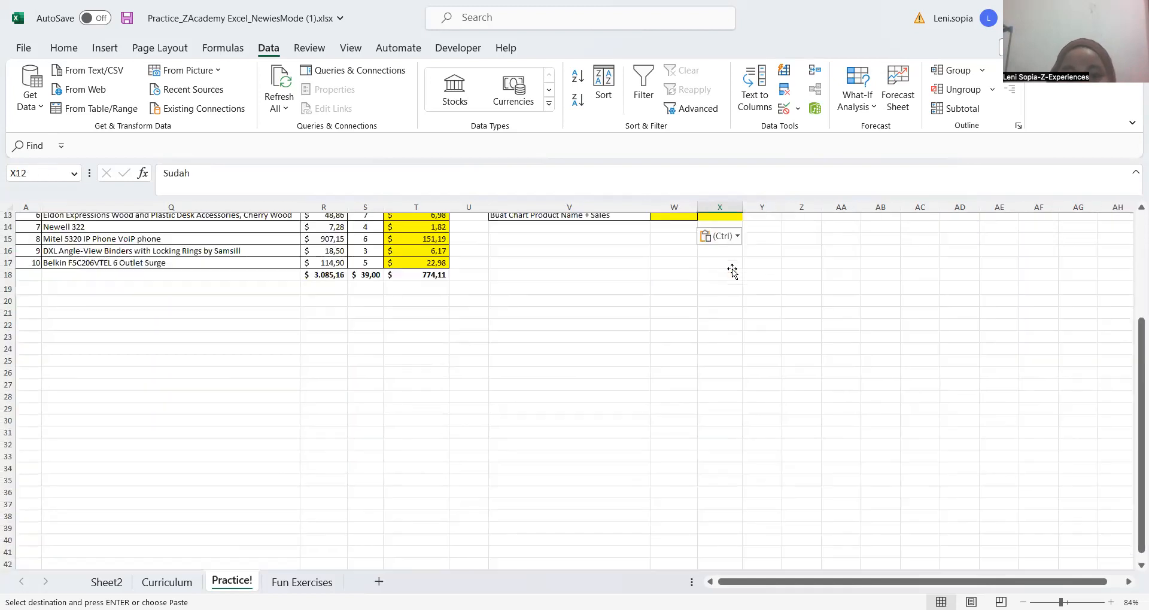
pyautogui.press('Down')
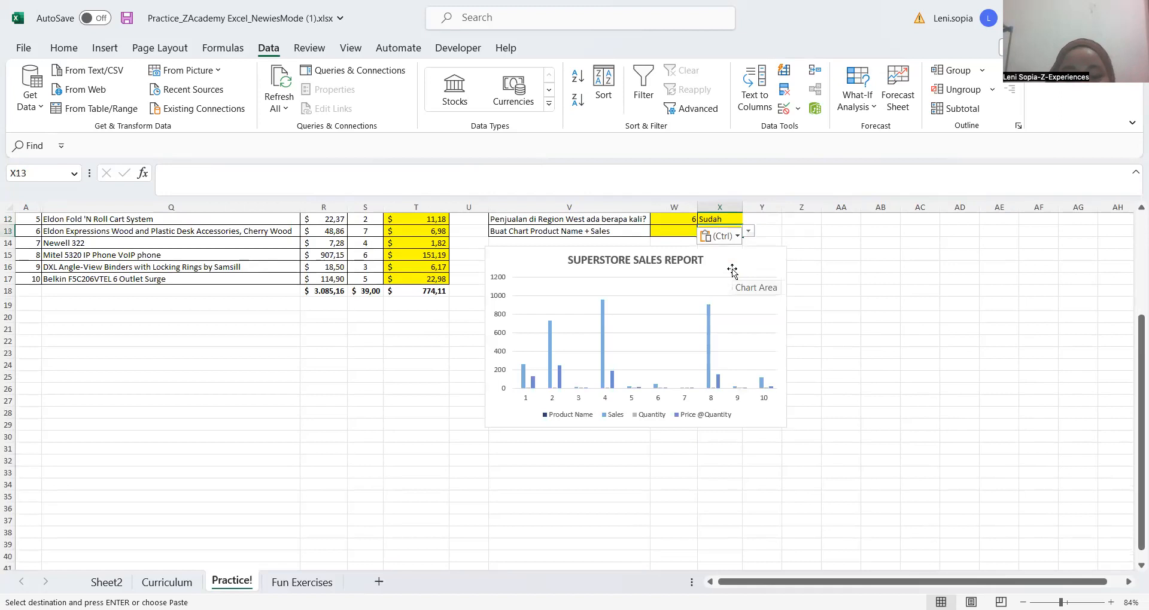
pyautogui.write('Sudah')
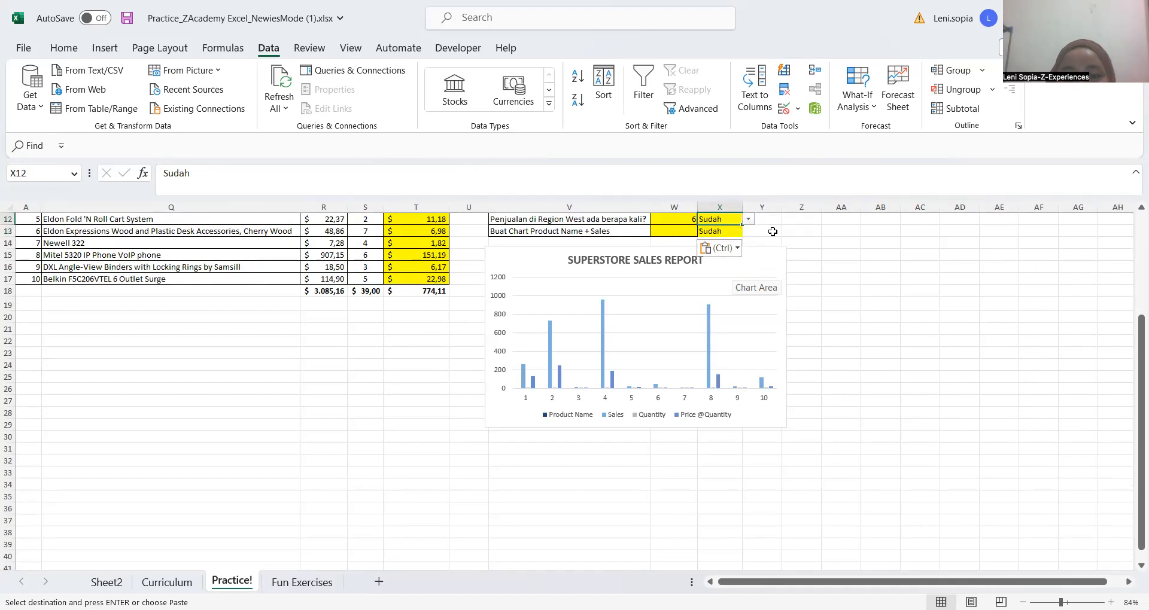
pyautogui.click(810, 333)
pyautogui.scroll(4, 309, 467)
pyautogui.click(309, 466)
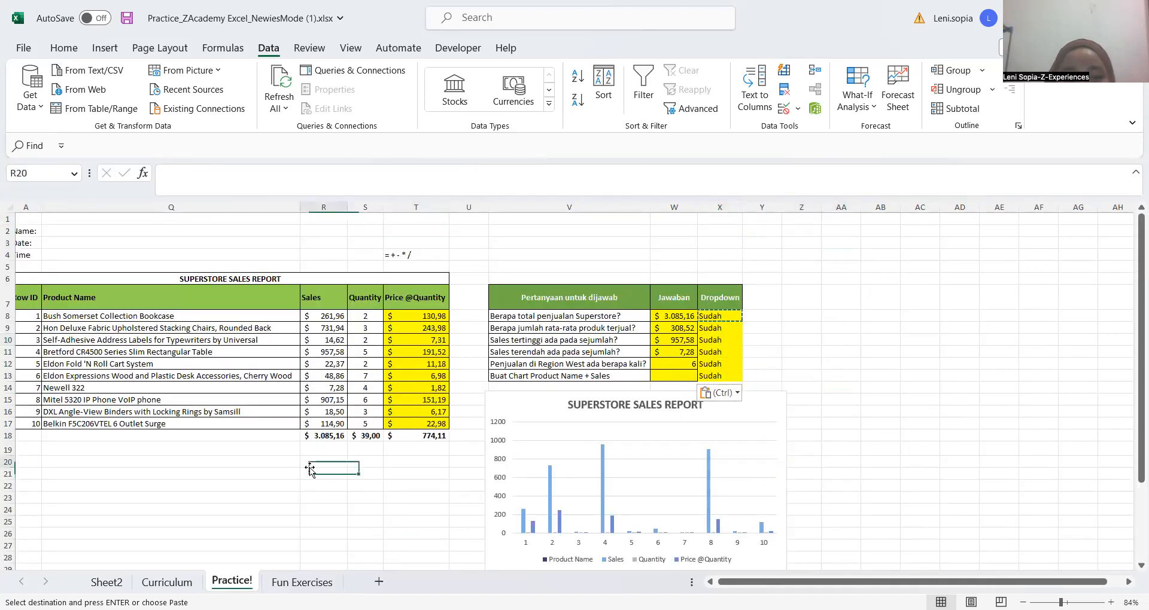
pyautogui.scroll(-2, 213, 454)
pyautogui.click(213, 455)
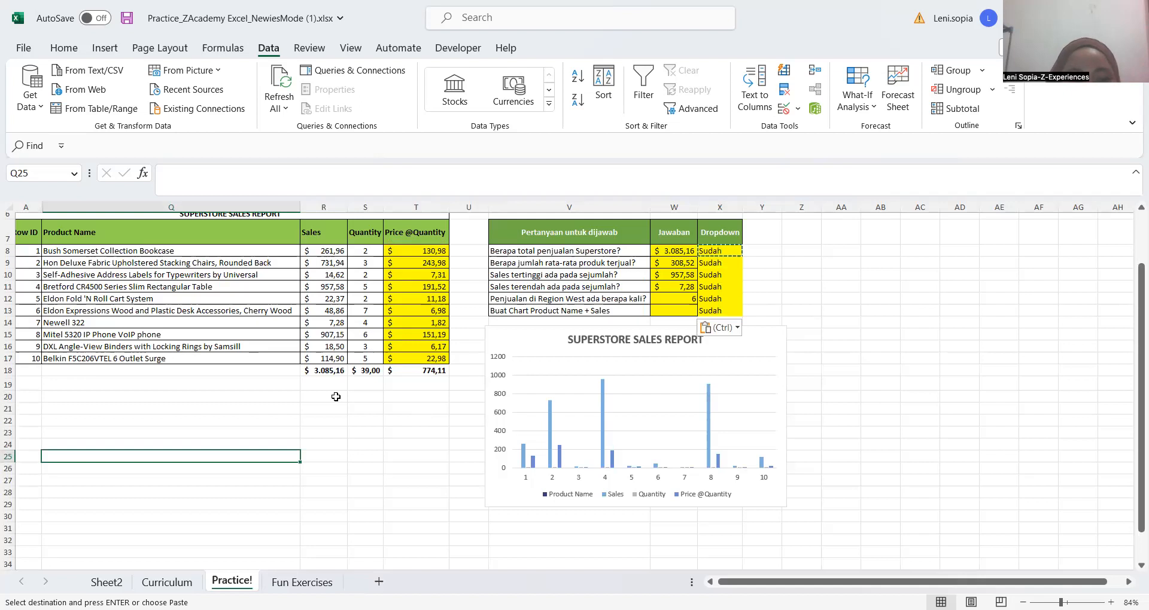
pyautogui.click(416, 421)
pyautogui.hscroll(-3, 335, 396)
pyautogui.hscroll(2, 290, 386)
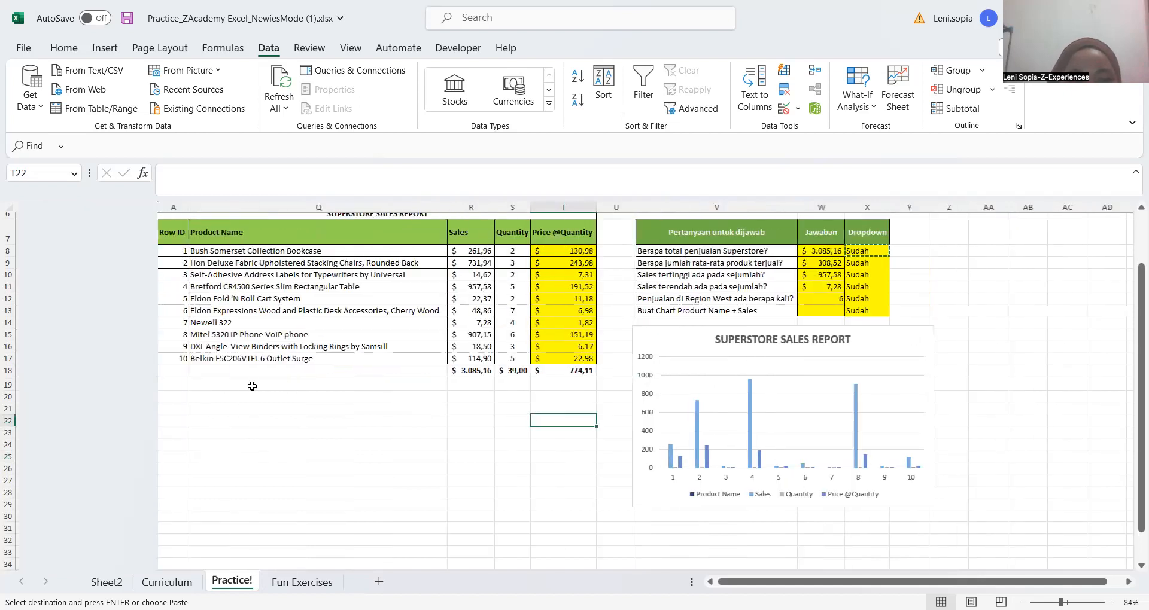
pyautogui.click(329, 396)
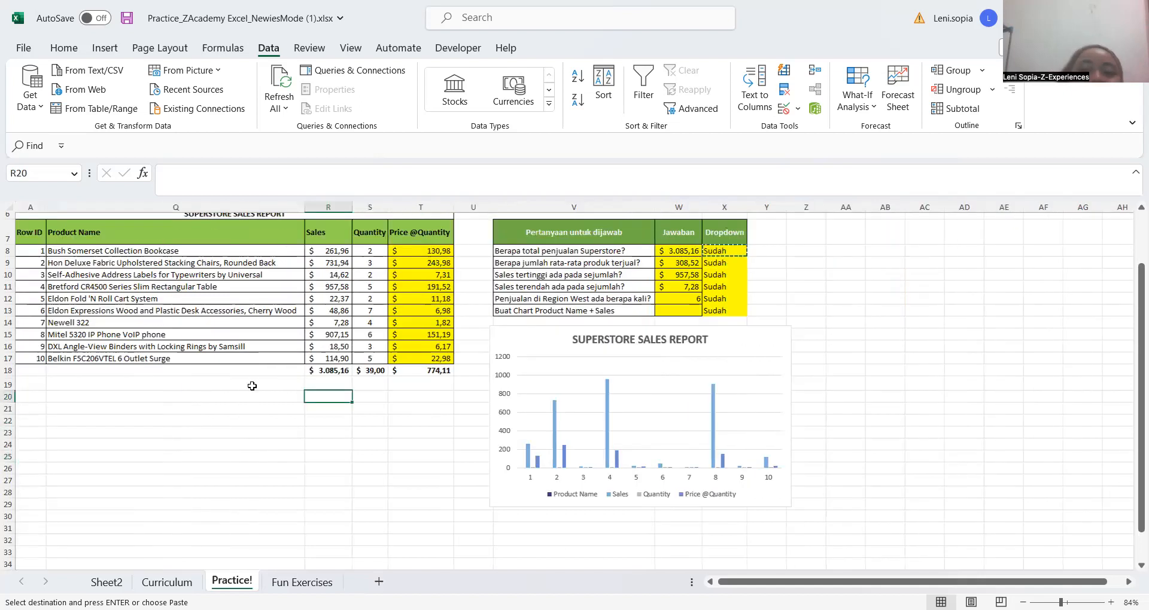
pyautogui.click(284, 381)
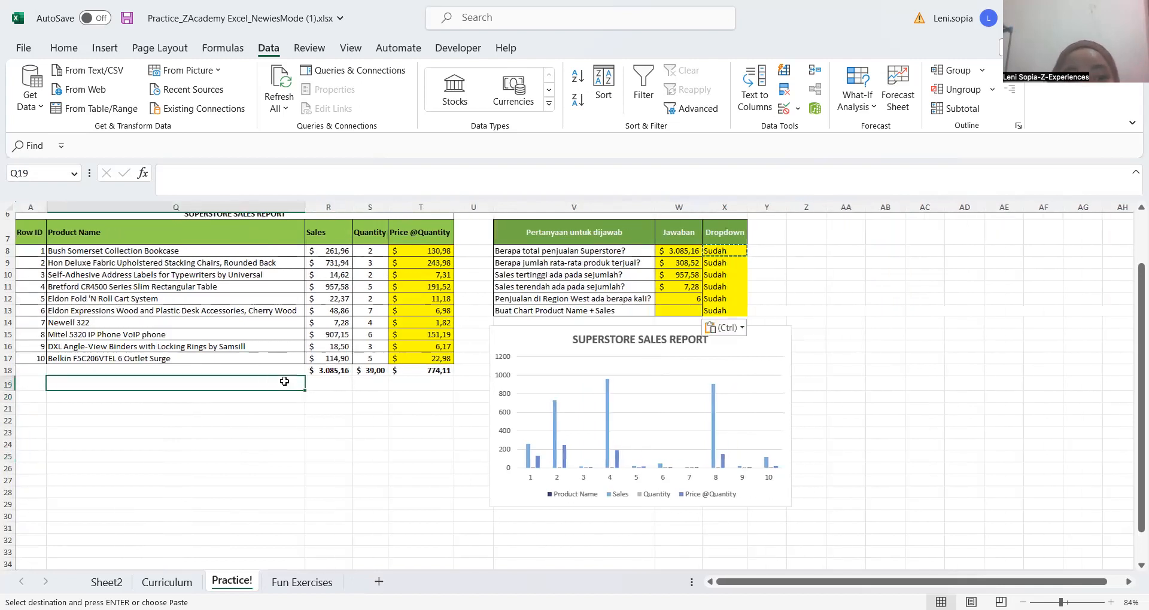
pyautogui.click(361, 398)
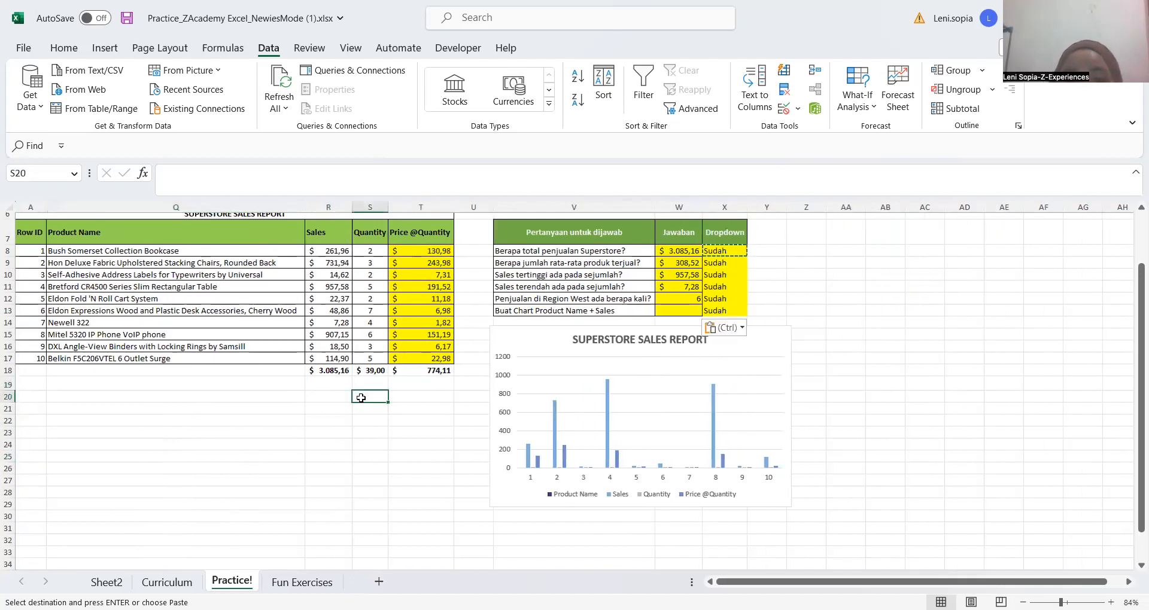
pyautogui.click(329, 389)
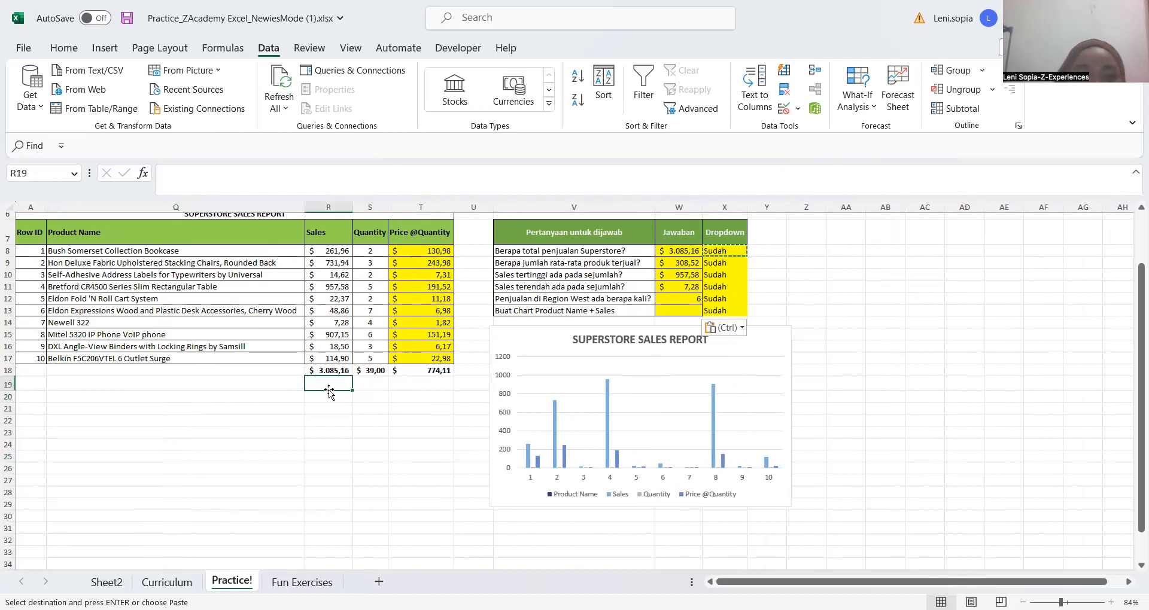
pyautogui.press('Down')
pyautogui.press('Up')
pyautogui.press('Left')
pyautogui.press('Left')
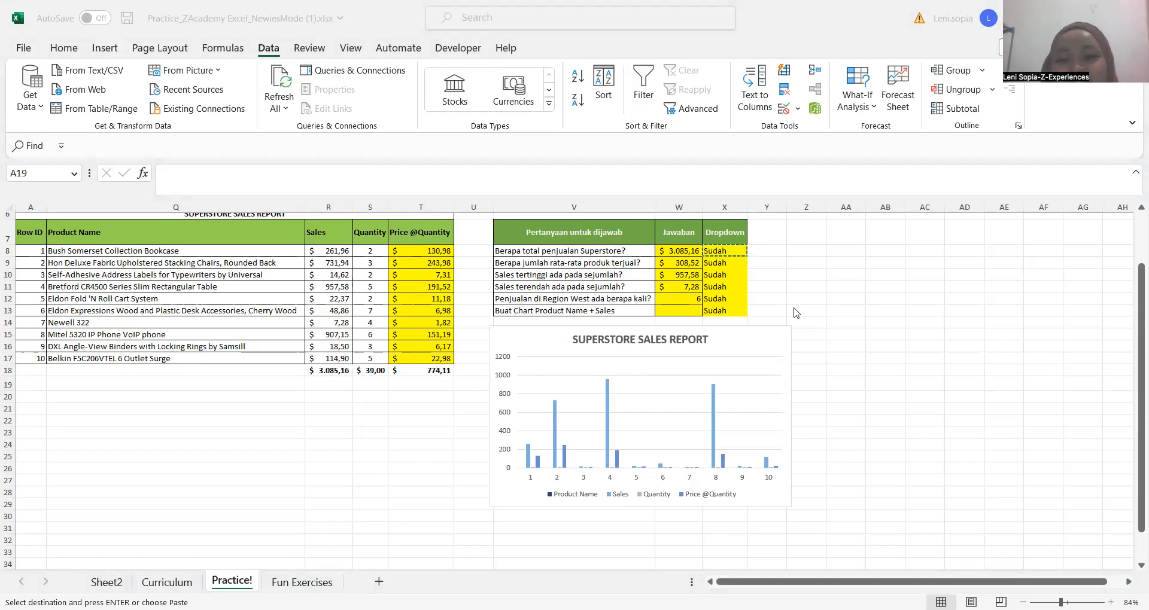
pyautogui.hotkey('ctrl', 'v')
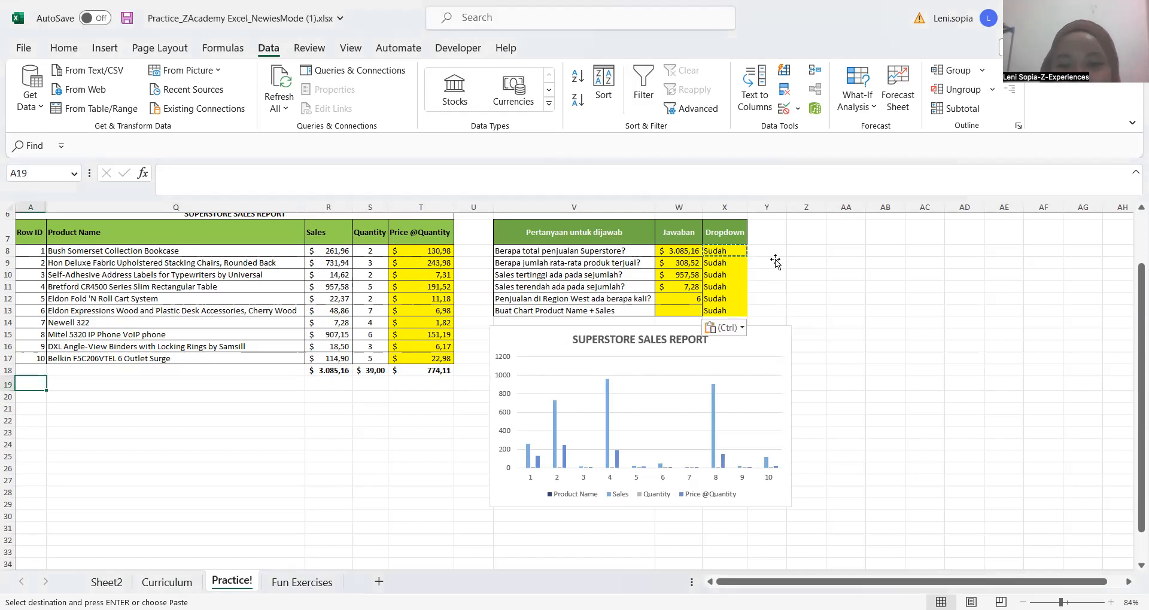
# Undo the Sudah entries in the Dropdown column and go on undoing back through the list setup in X8:X13
pyautogui.click(760, 262)
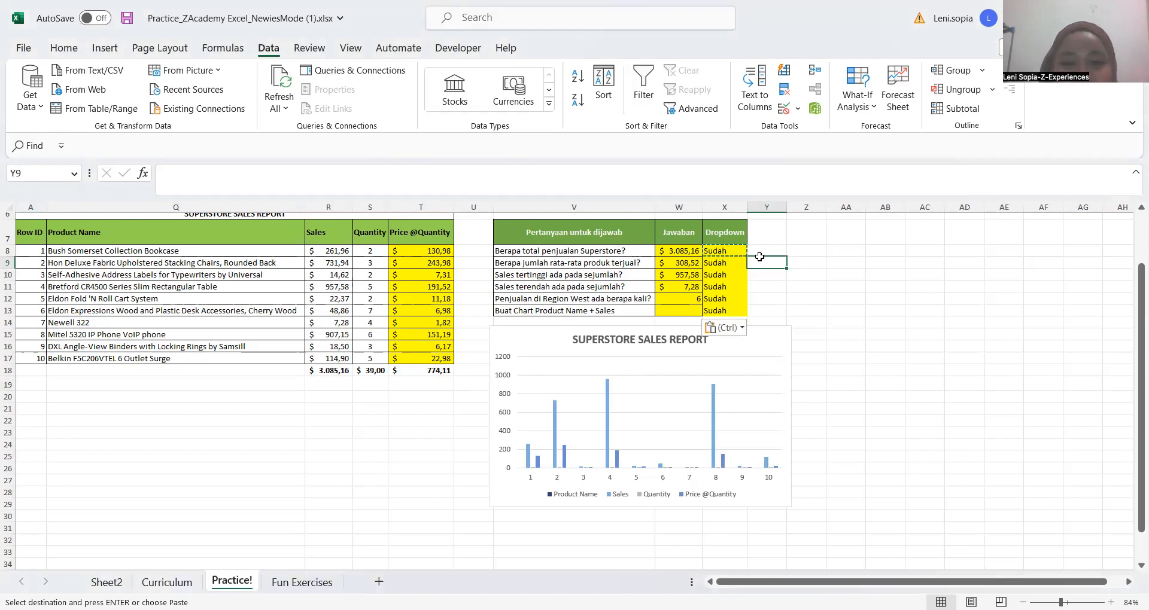
pyautogui.hotkey('ctrl', 'z')
pyautogui.hotkey('ctrl', 'z')
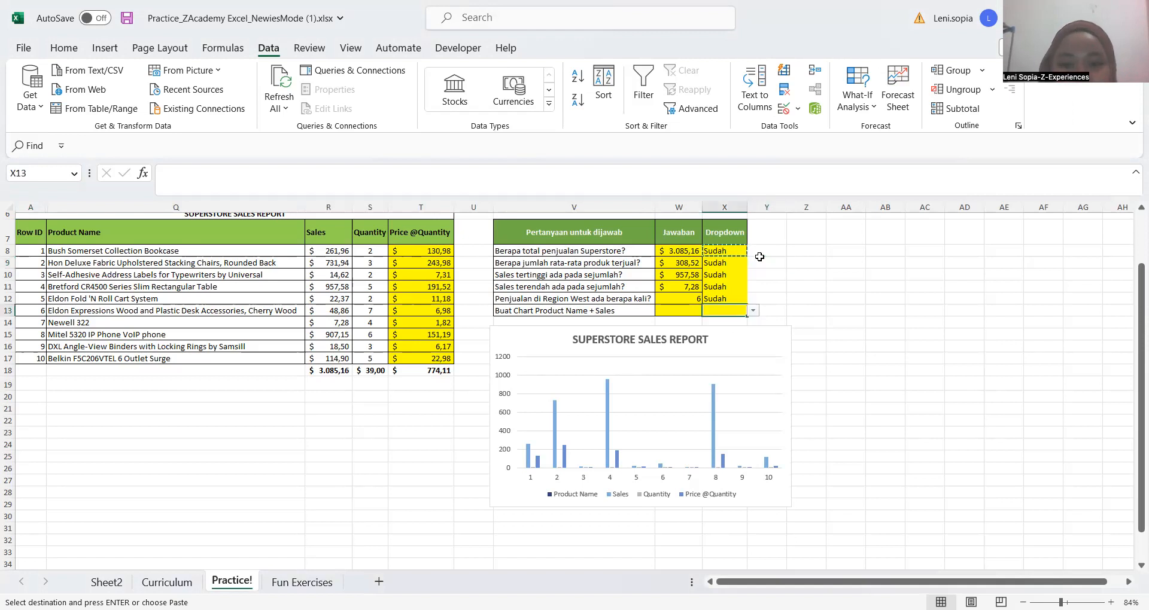
pyautogui.hotkey('ctrl', 'z')
pyautogui.hotkey('ctrl', 'z')
pyautogui.press('Up')
pyautogui.hotkey('ctrl', 'z')
pyautogui.hotkey('ctrl', 'z')
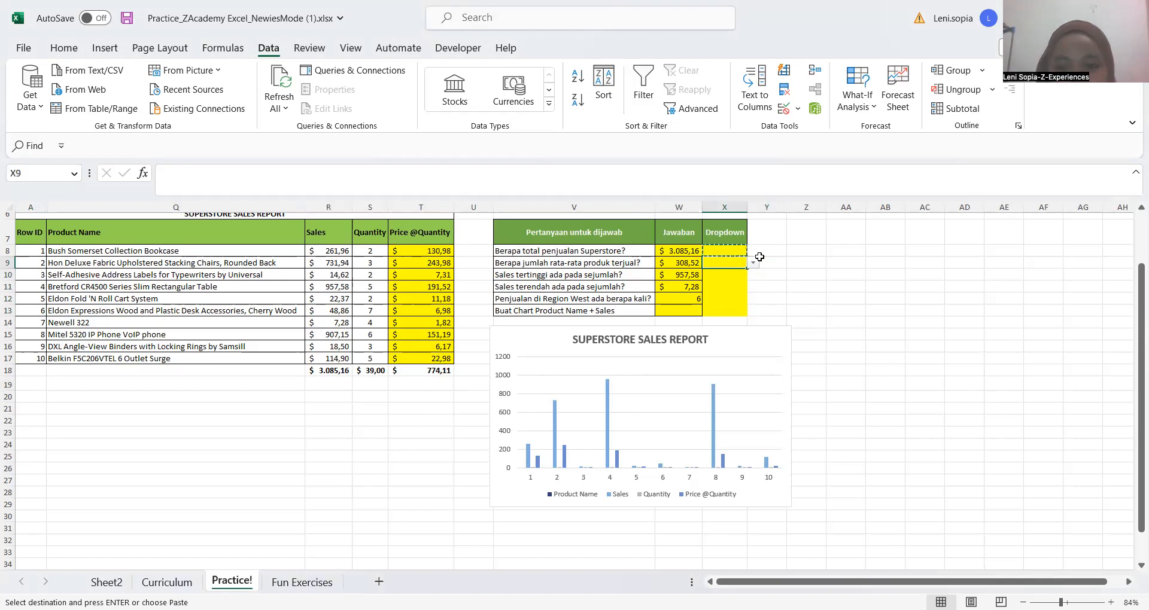
pyautogui.hotkey('ctrl', 'z')
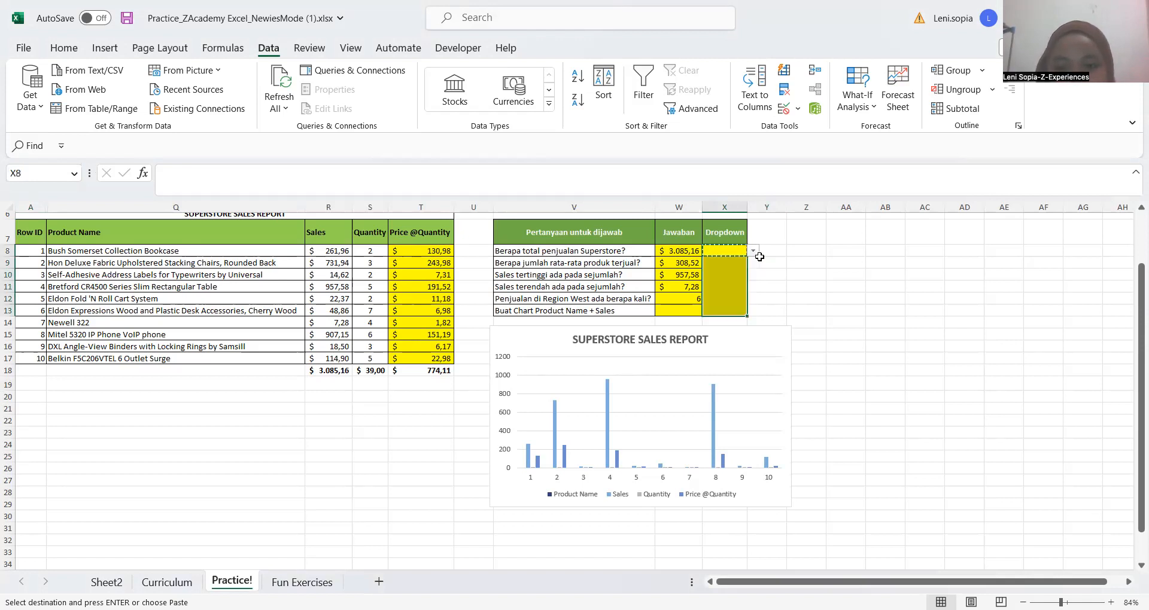
# Check cell X8 and the cells around it for any remaining dropdown list or entry
pyautogui.click(759, 258)
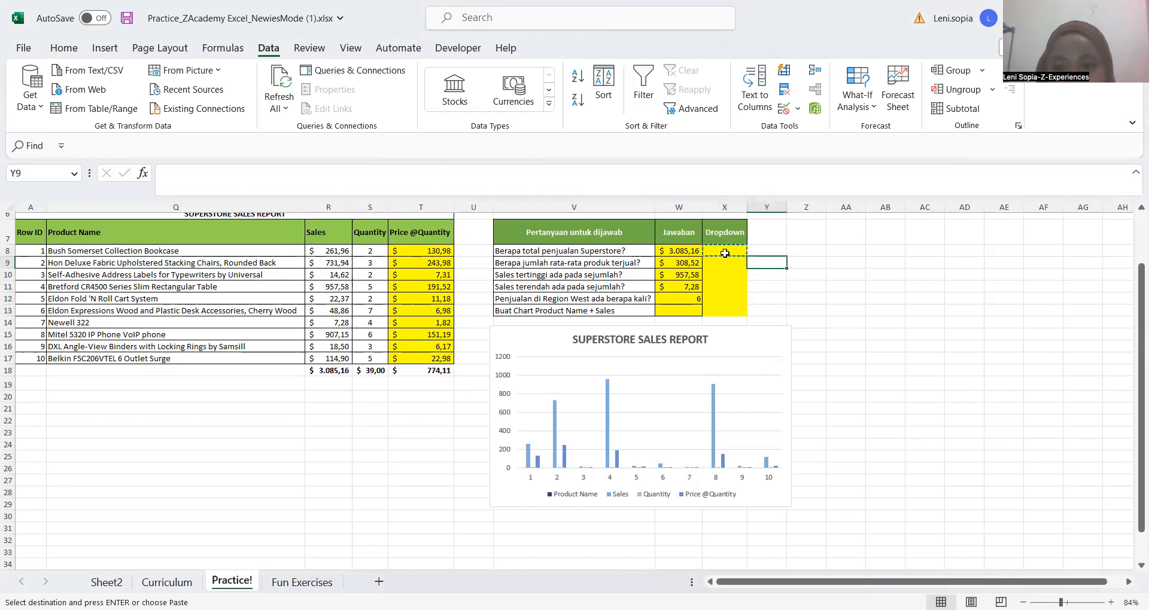
pyautogui.click(726, 252)
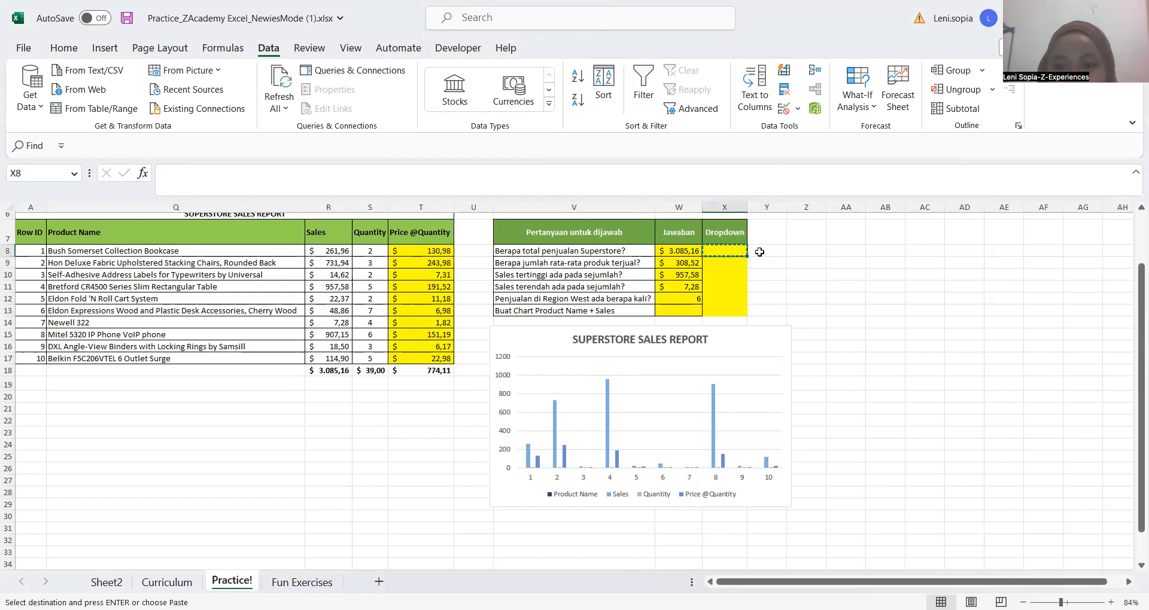
pyautogui.press('Right')
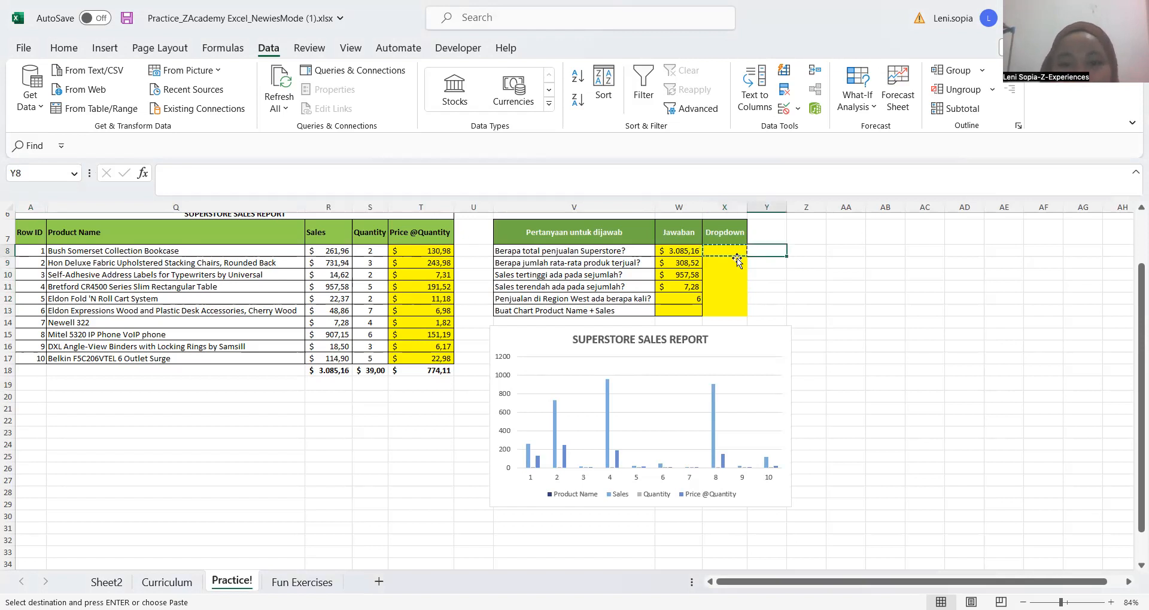
pyautogui.click(739, 258)
pyautogui.press('Up')
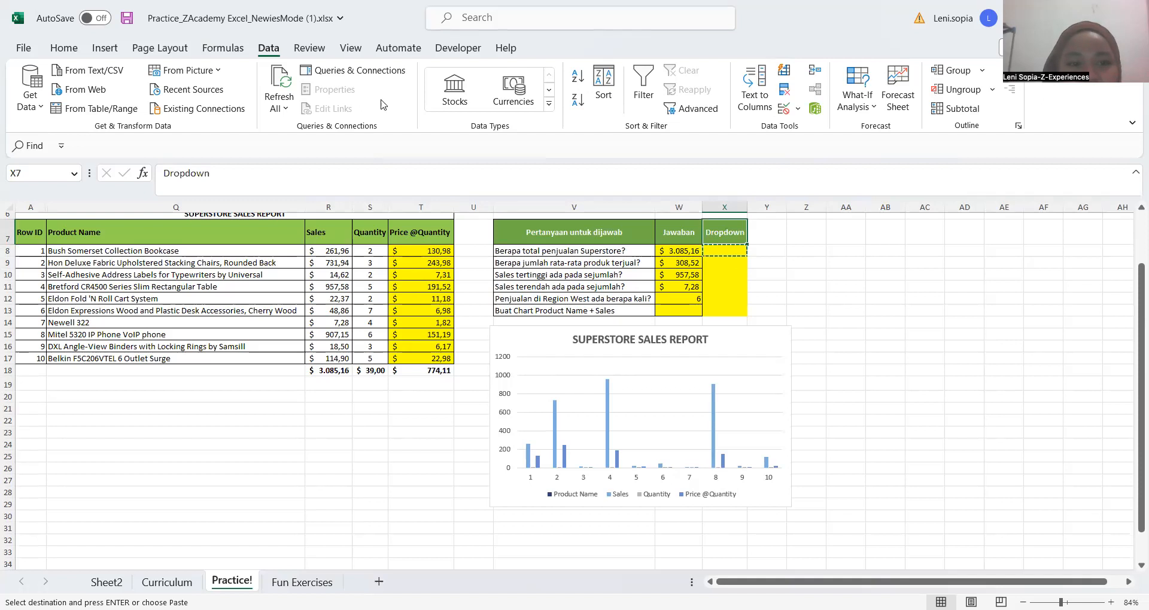
pyautogui.press('Down')
pyautogui.click(192, 179)
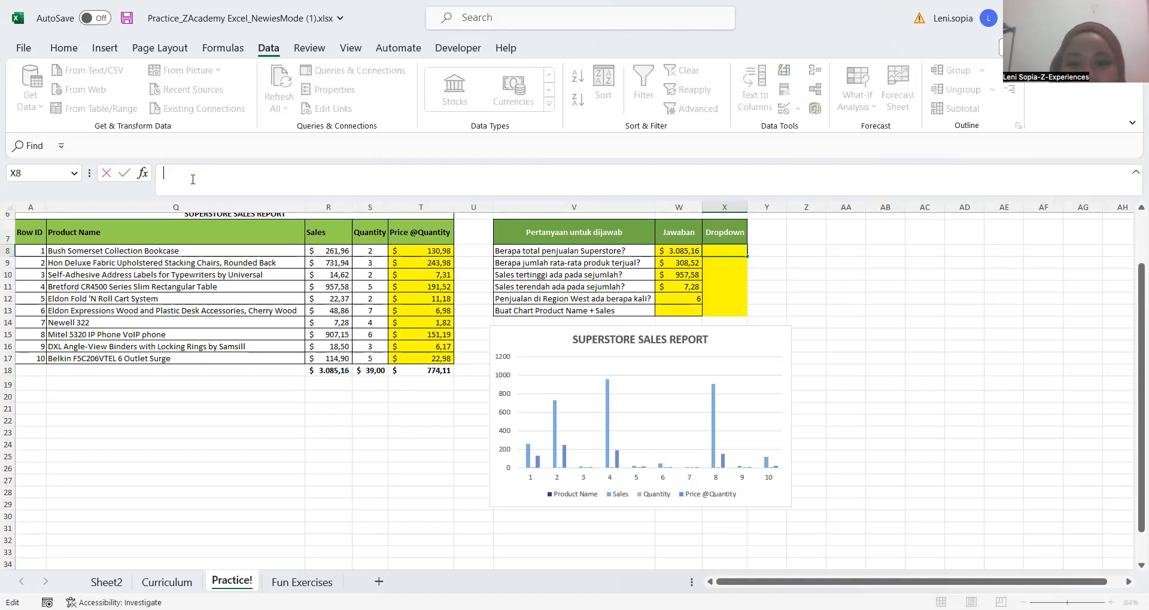
pyautogui.press('Return')
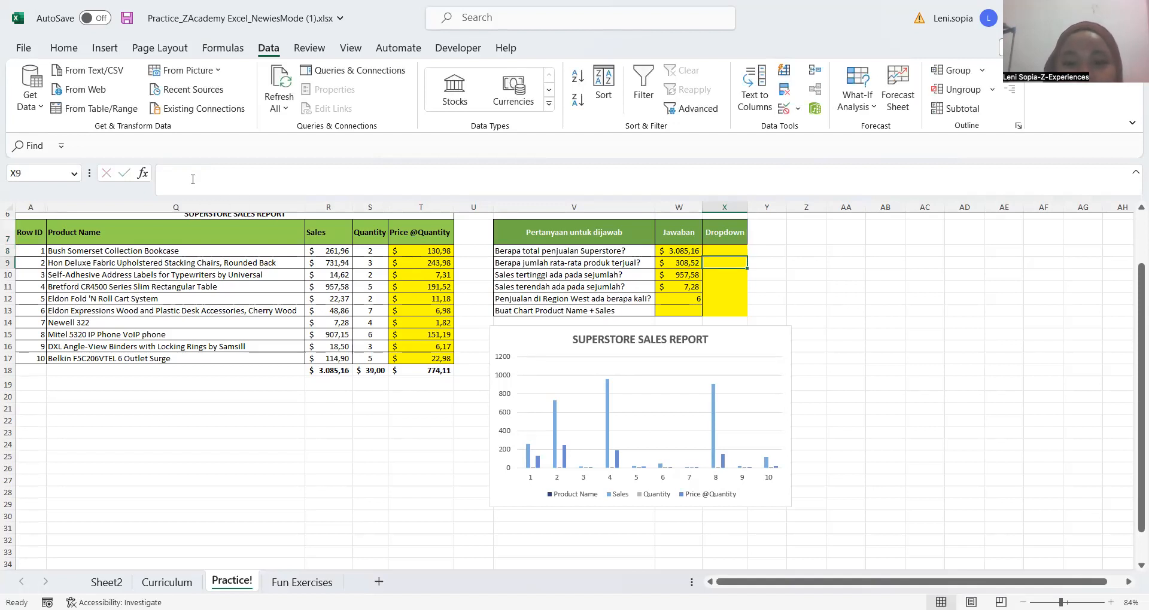
# Start a data validation rule for cell X8 that allows a List
pyautogui.press('Up')
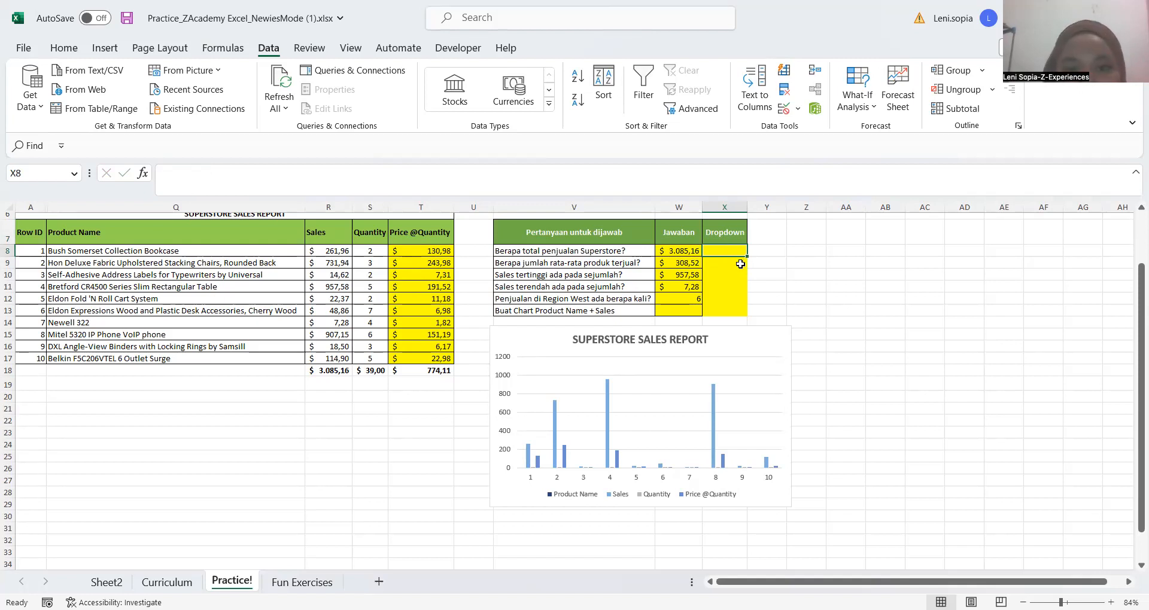
pyautogui.click(799, 110)
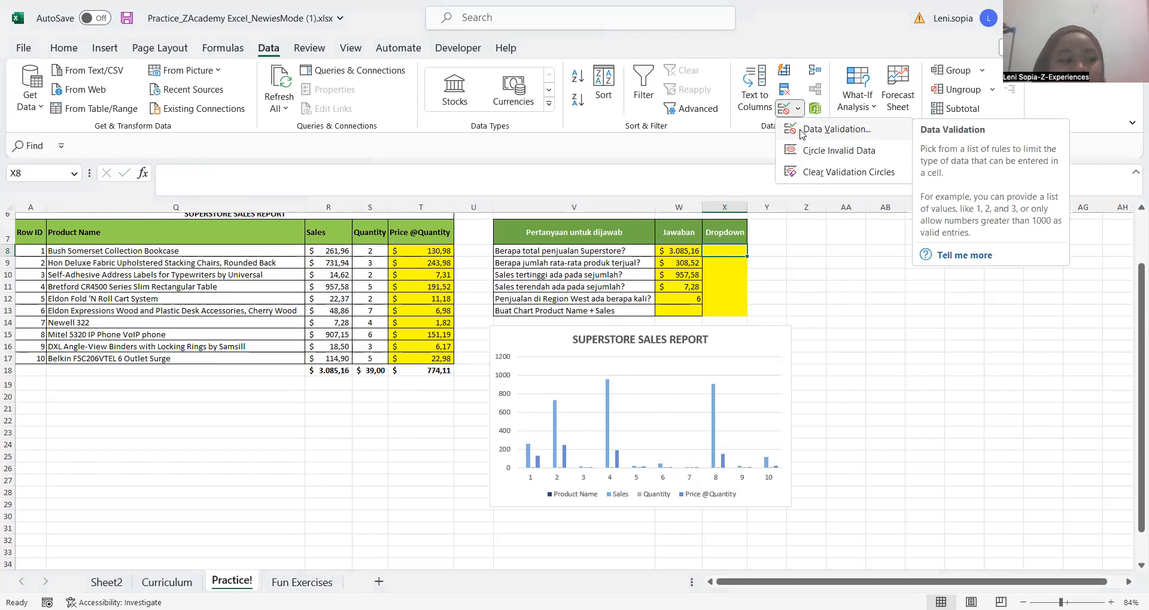
pyautogui.click(802, 131)
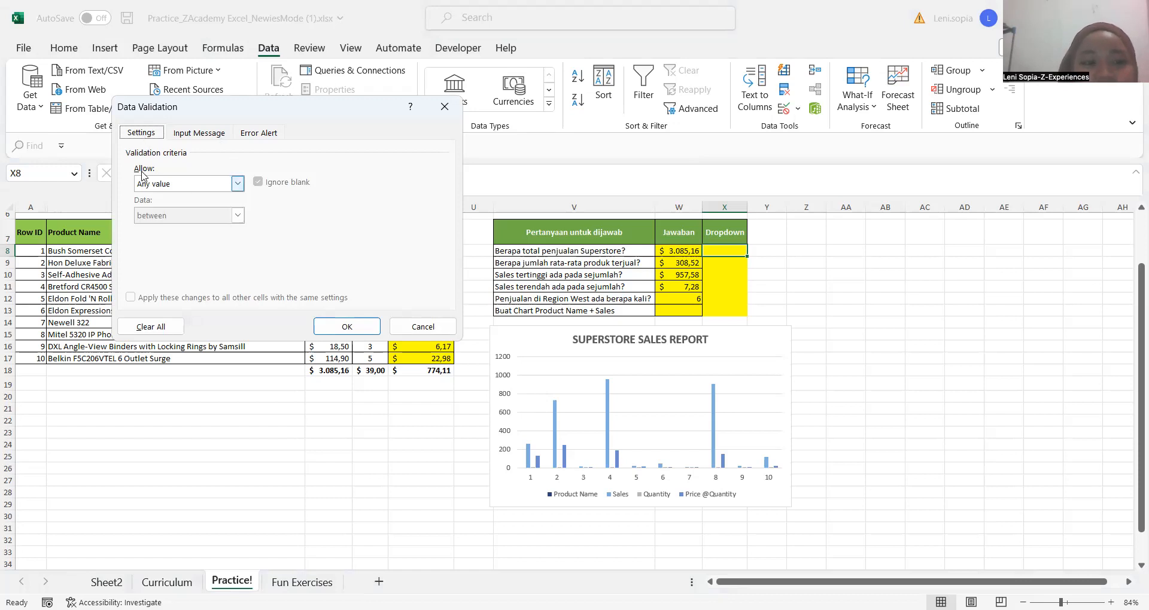
pyautogui.click(236, 184)
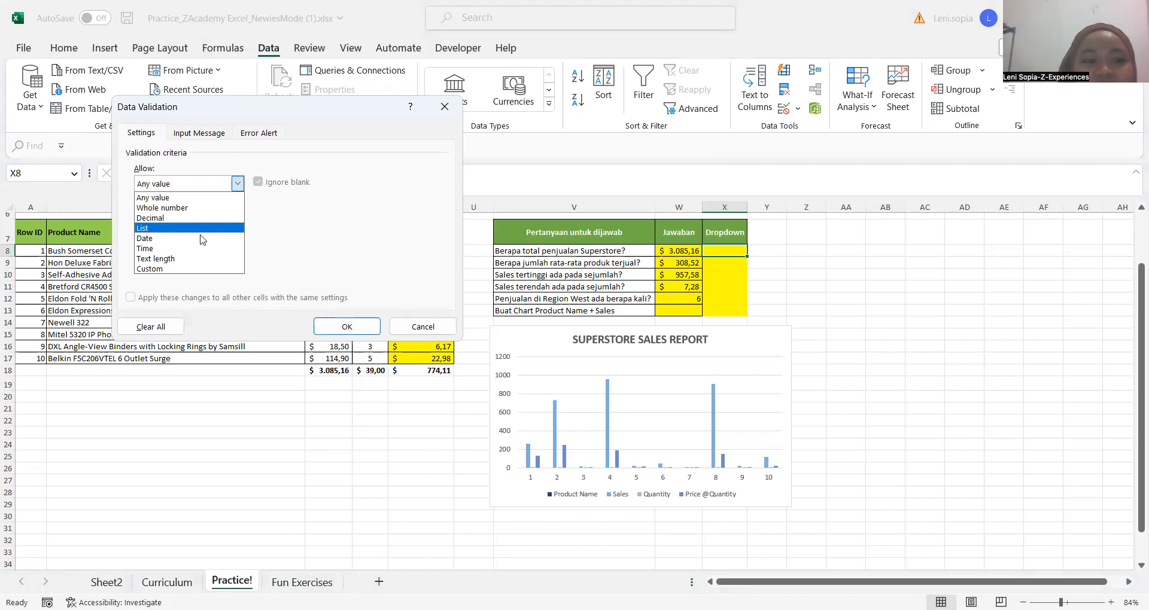
pyautogui.click(204, 228)
# Enter Sudah;Belum as the source of X8's validation list and apply the rule
pyautogui.click(201, 249)
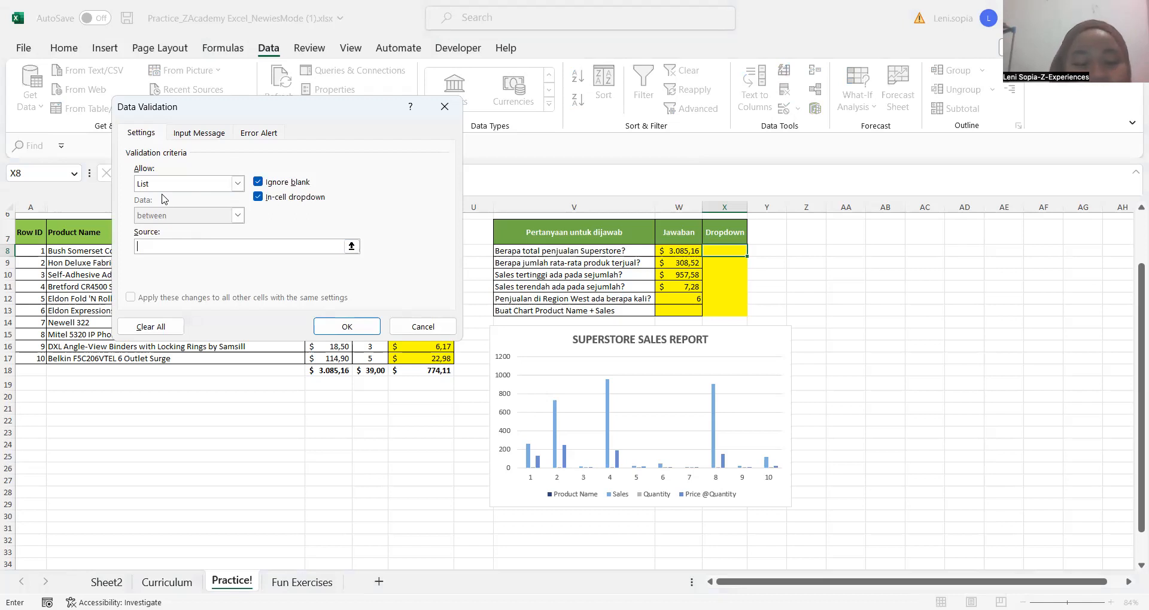
pyautogui.write('Sdah')
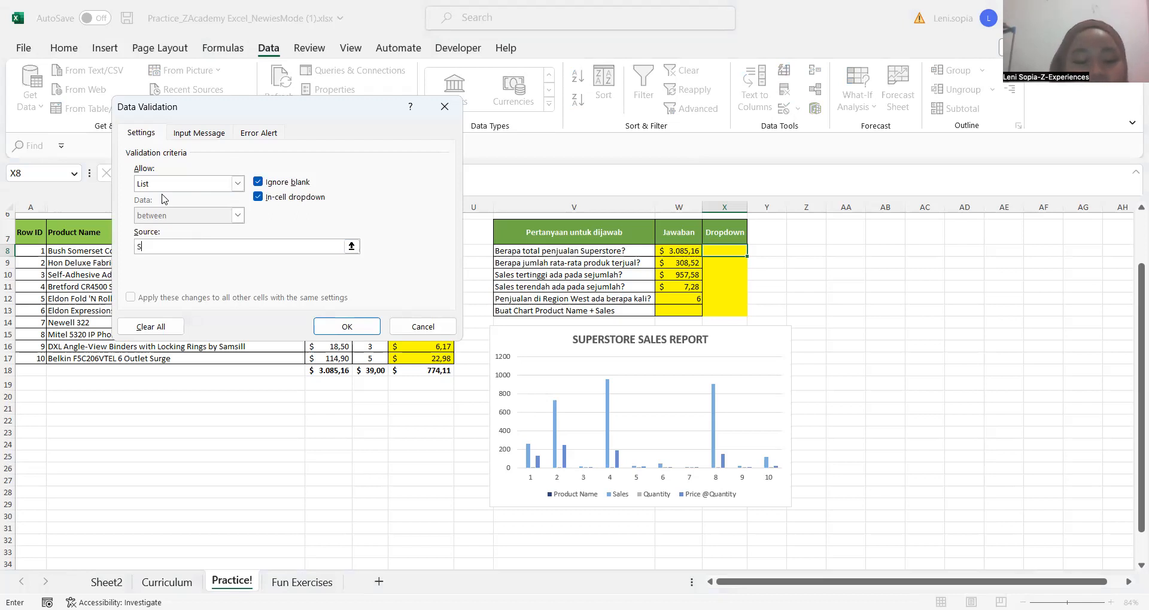
pyautogui.press('BackSpace')
pyautogui.press('BackSpace')
pyautogui.write('udah;Belum')
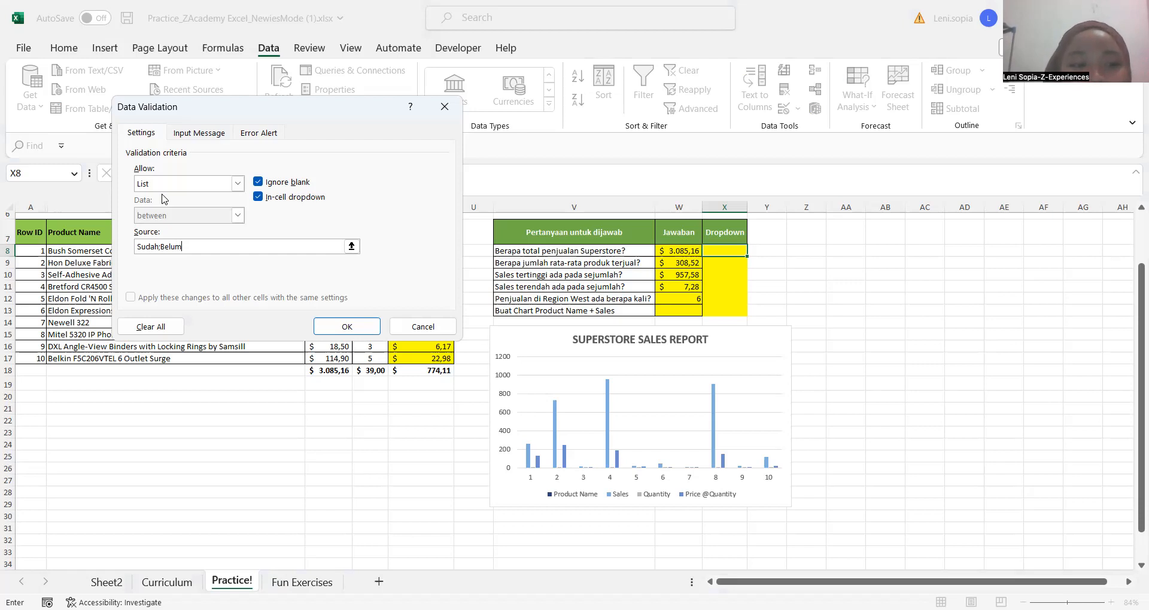
pyautogui.click(351, 330)
pyautogui.click(351, 328)
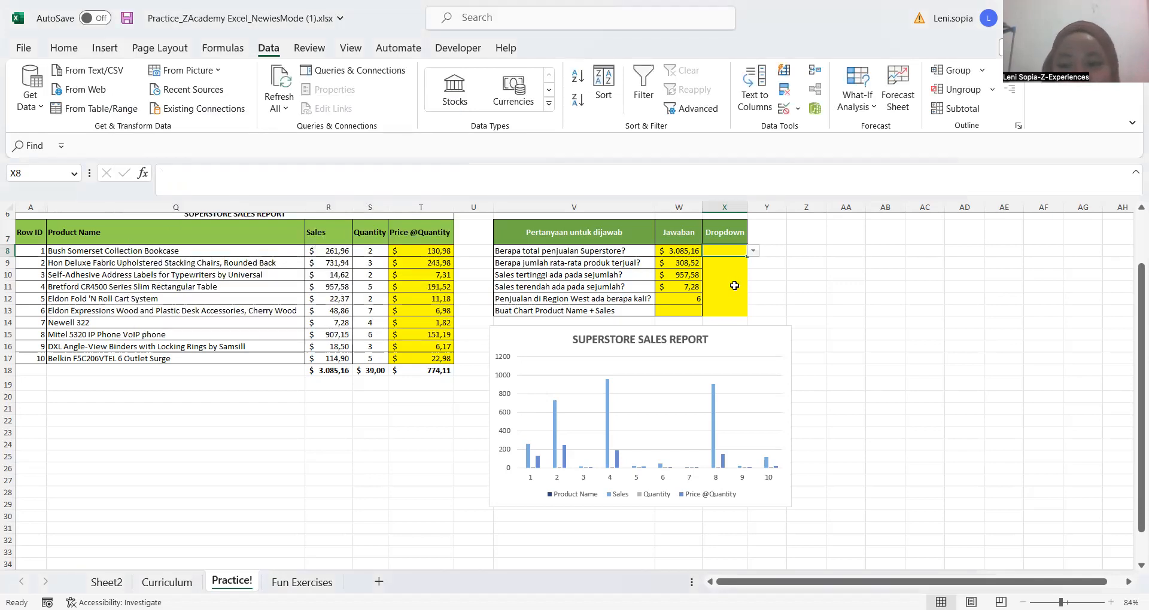
# Copy the validated cell X8 and paste it over X8:X13 so each row of the Dropdown column gets the list
pyautogui.press('Up')
pyautogui.press('Down')
pyautogui.hotkey('ctrl', 'c')
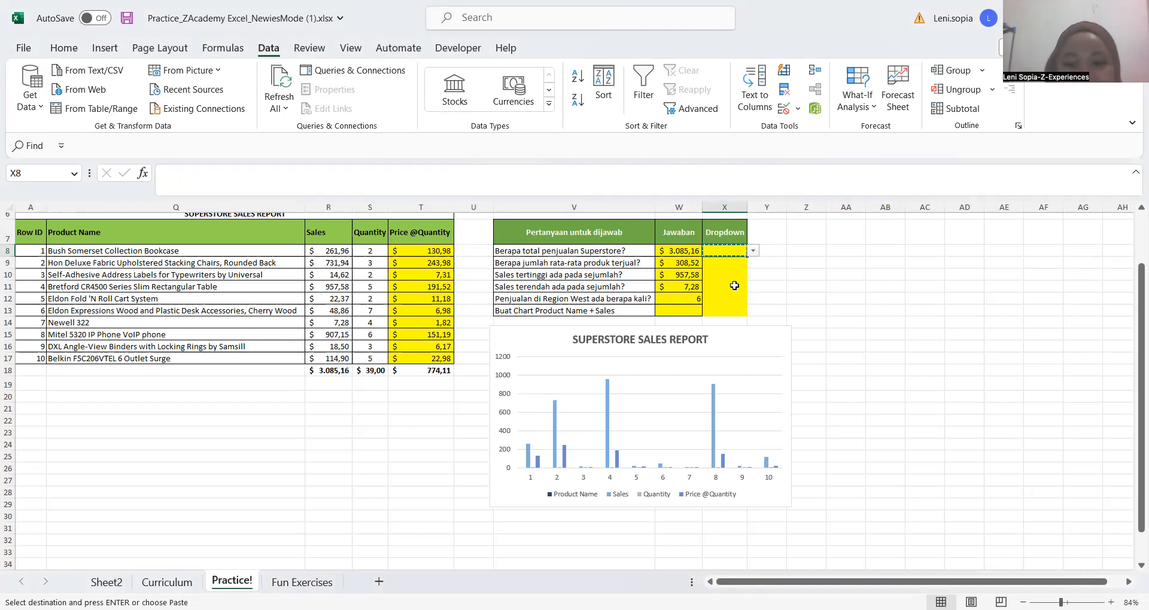
pyautogui.hotkey('shift', 'Down')
pyautogui.hotkey('shift', 'Down')
pyautogui.hotkey('shift', 'Down')
pyautogui.hotkey('shift', 'Down')
pyautogui.hotkey('shift', 'Down')
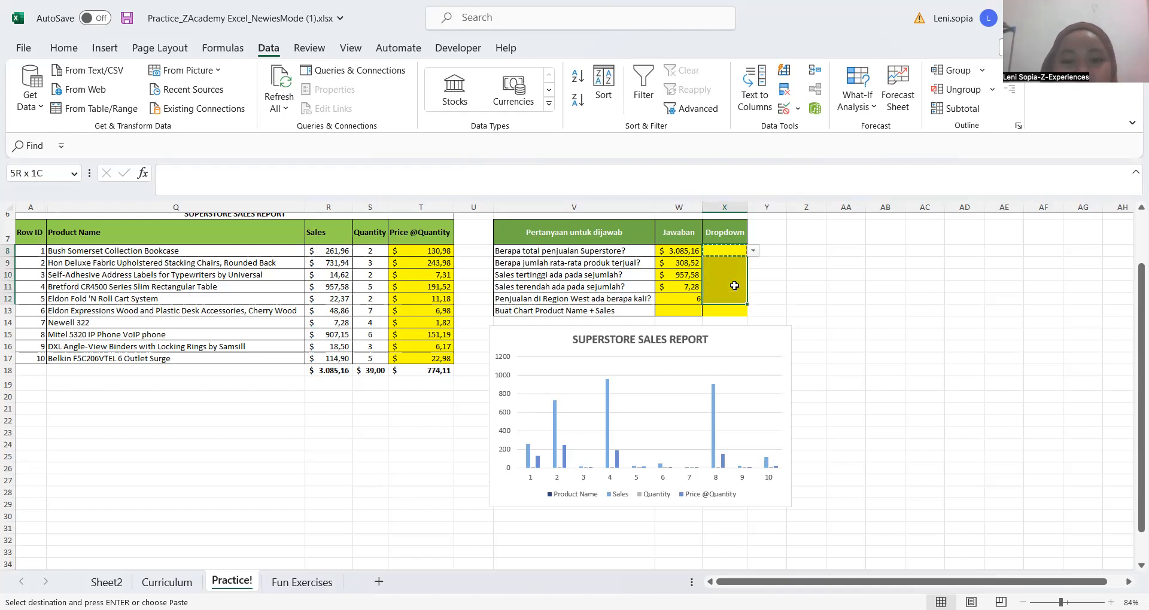
pyautogui.hotkey('shift', 'Down')
pyautogui.hotkey('shift', 'Down')
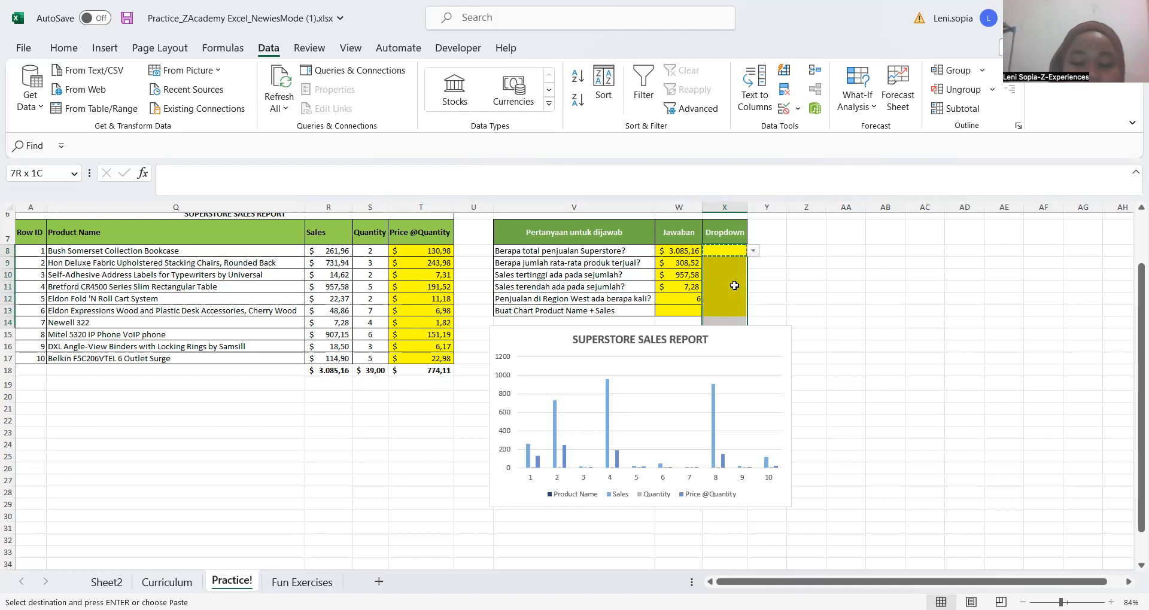
pyautogui.hotkey('shift', 'Up')
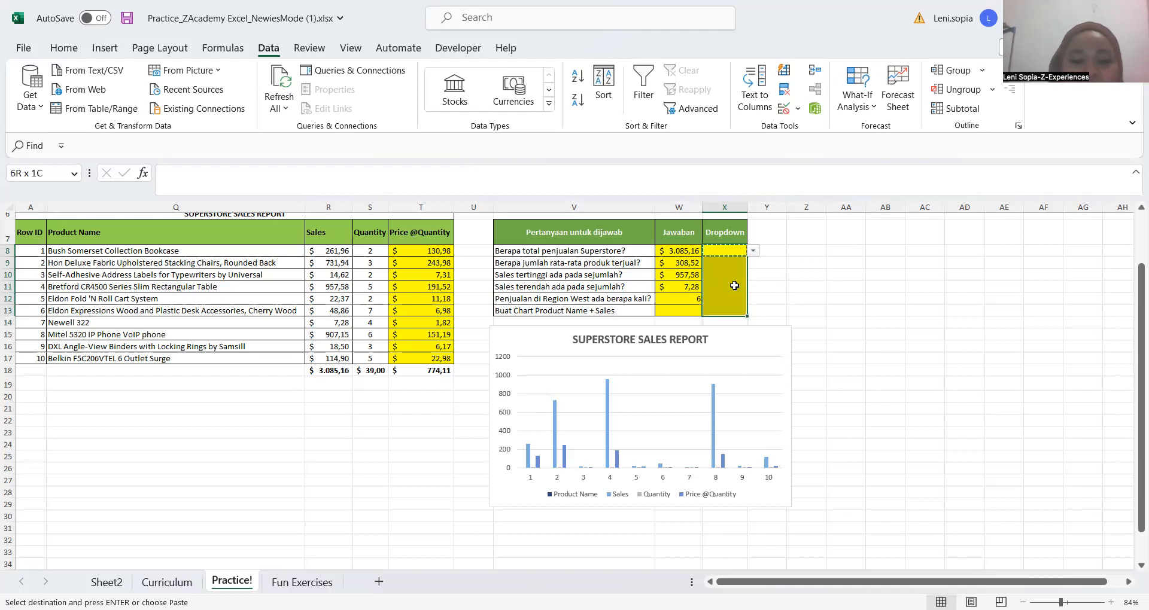
pyautogui.hotkey('ctrl', 'v')
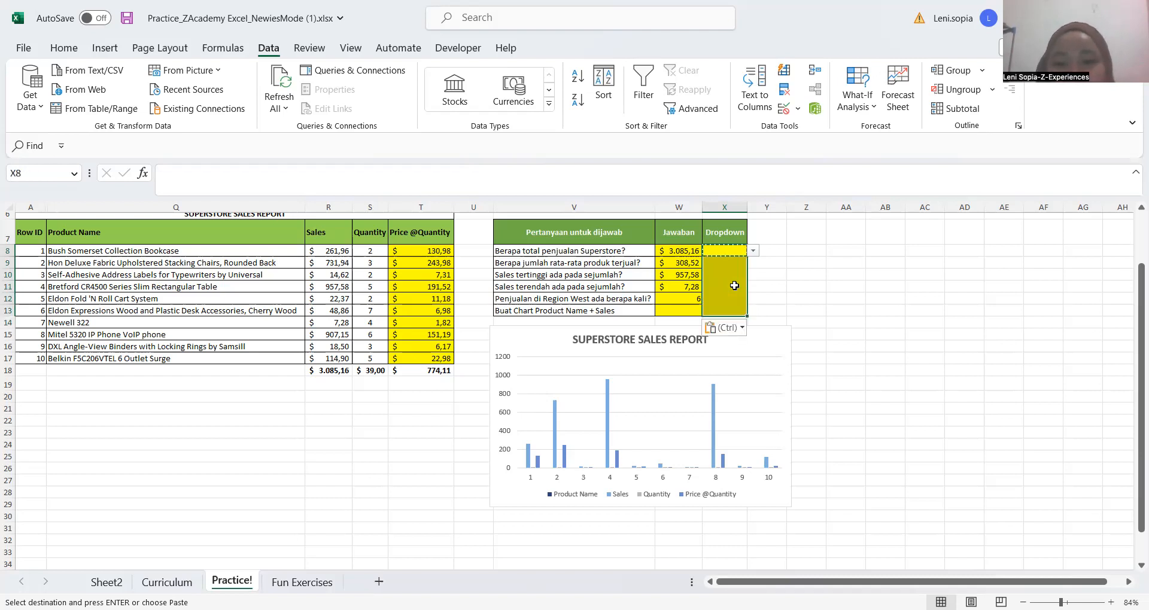
# Select Sudah from the dropdown list in cell X8, the answer row for total Superstore sales
pyautogui.click(734, 285)
pyautogui.click(732, 276)
pyautogui.press('Up')
pyautogui.press('Up')
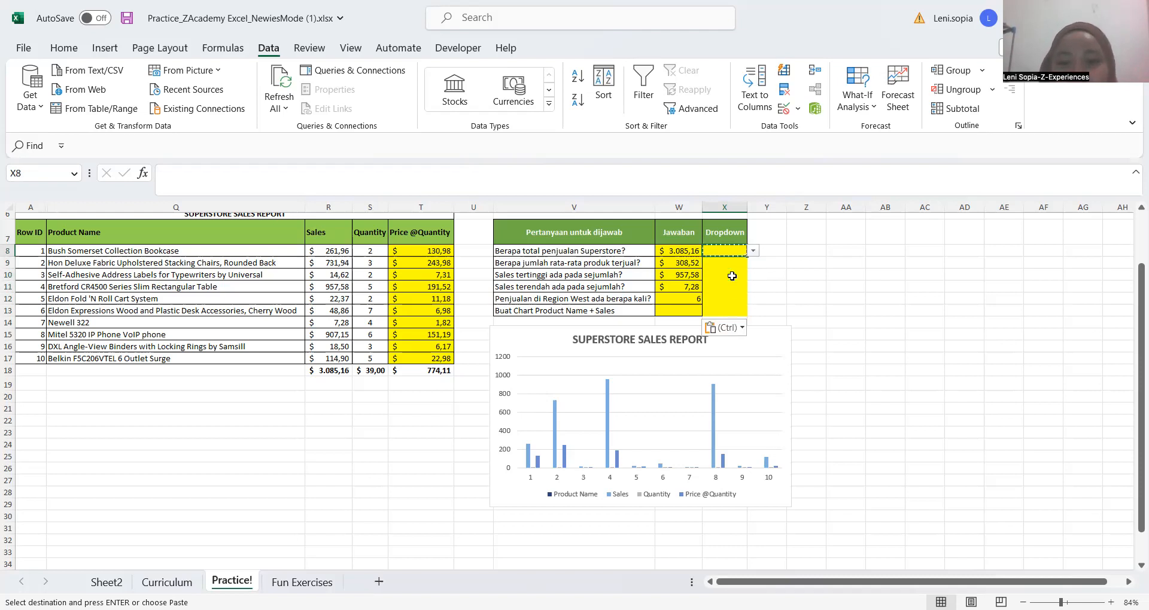
pyautogui.press('Up')
pyautogui.click(732, 276)
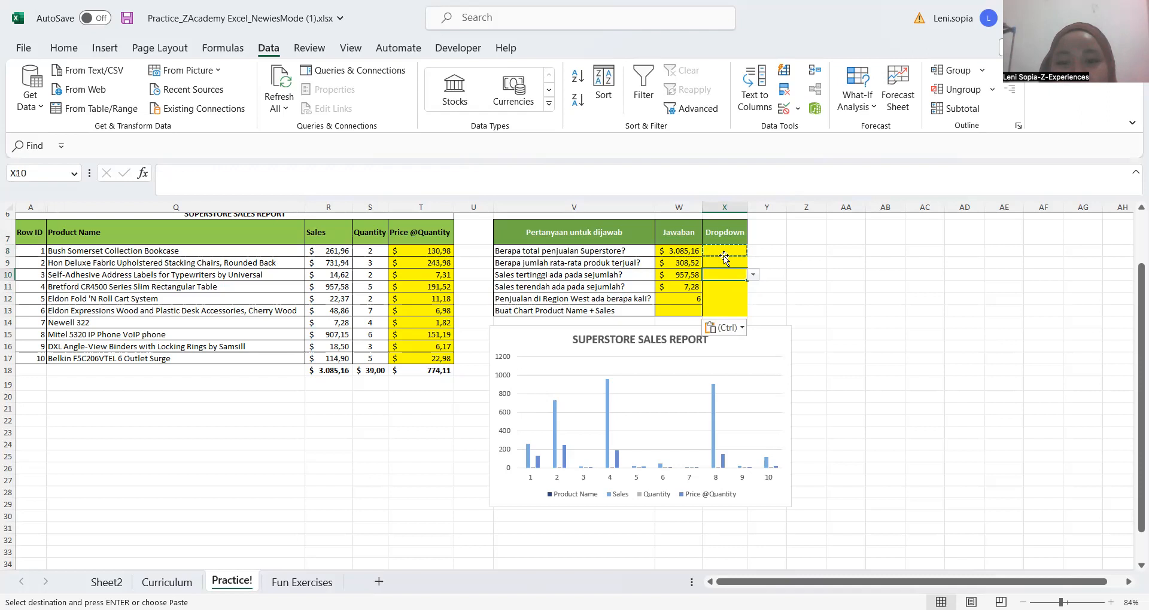
pyautogui.click(724, 254)
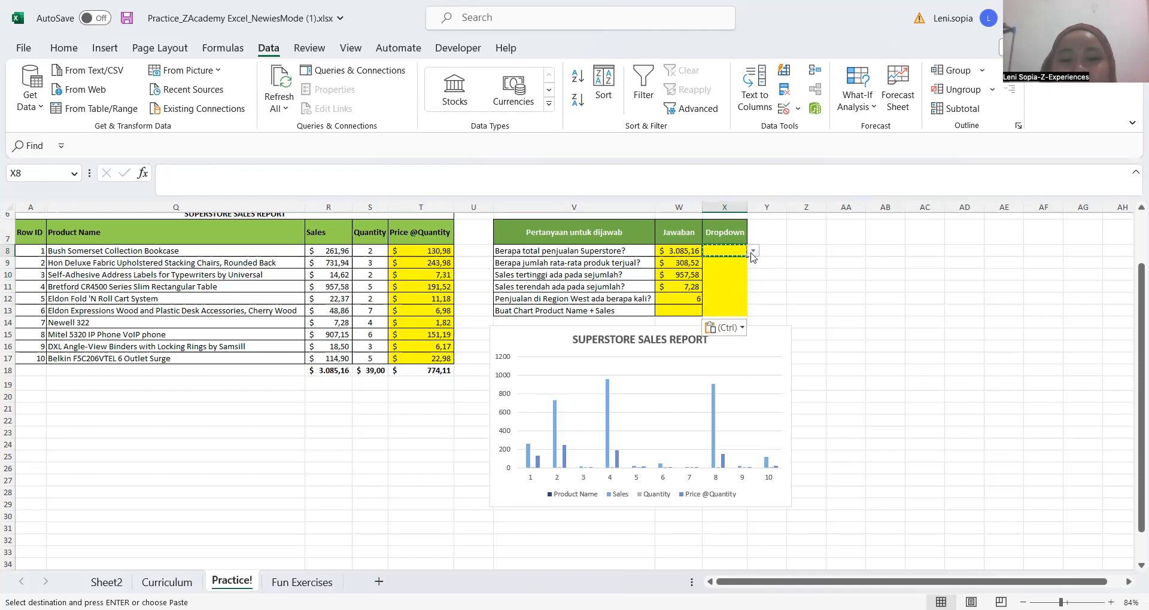
pyautogui.click(752, 253)
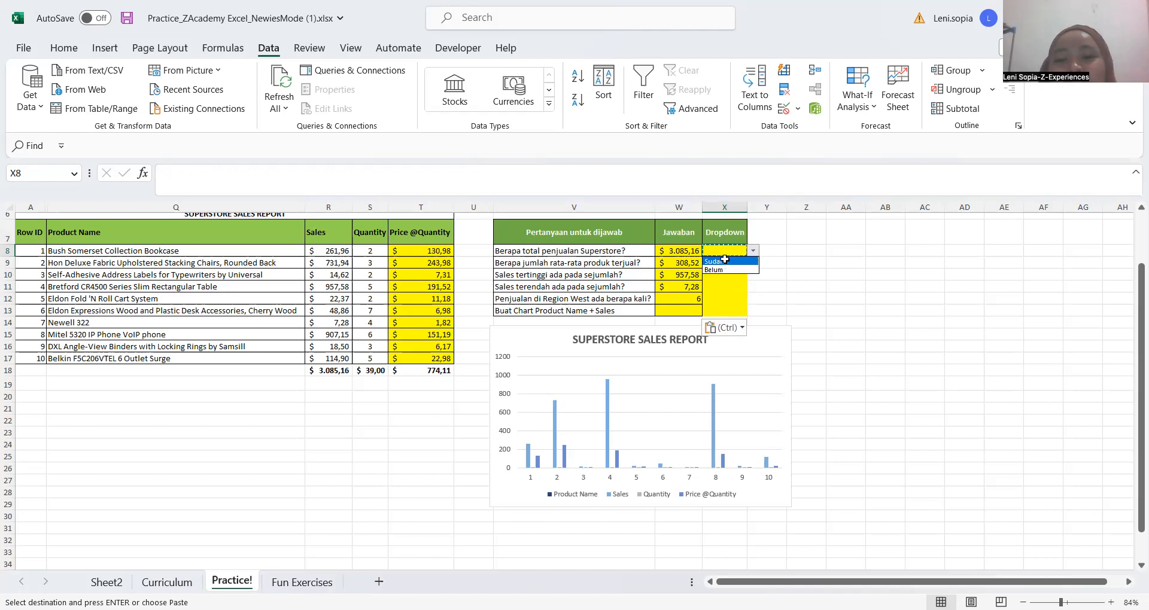
pyautogui.click(724, 260)
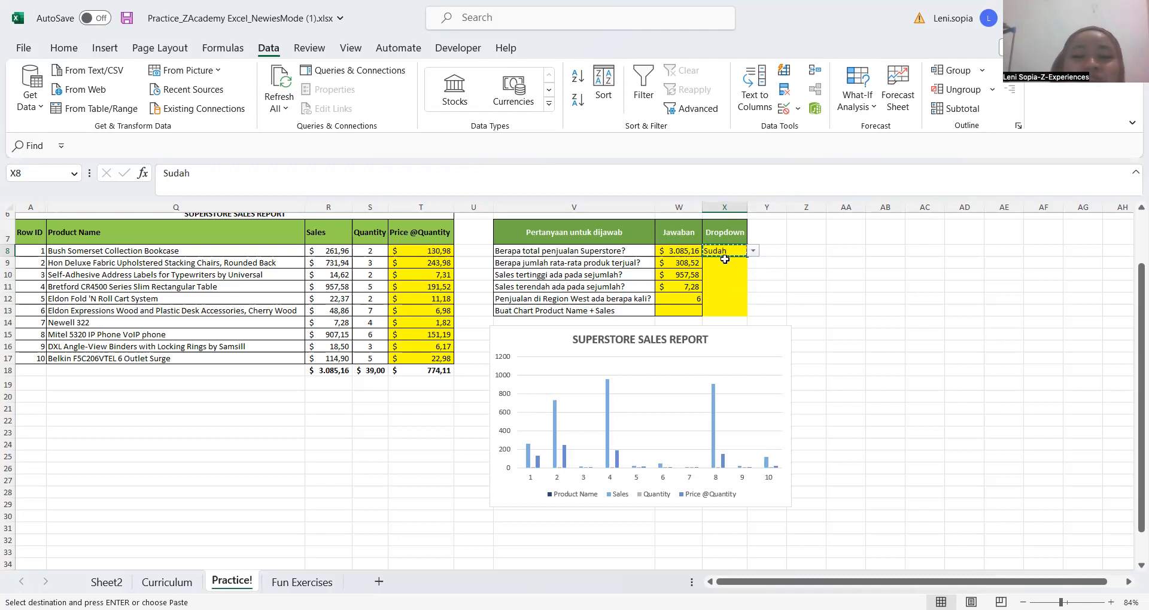
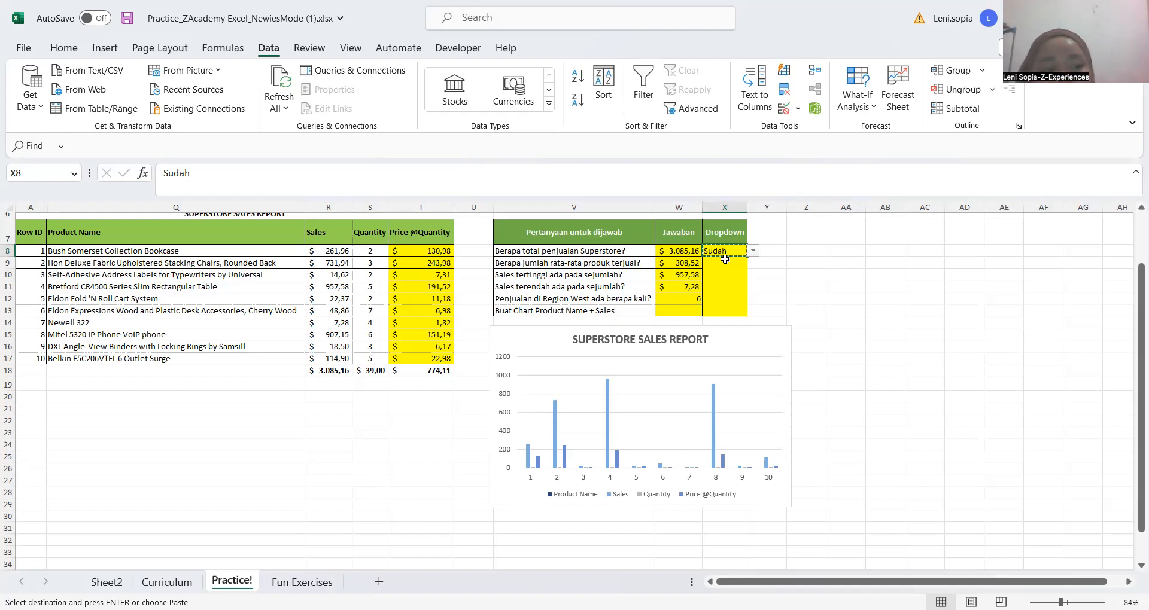
pyautogui.hotkey('alt', 'Tab')
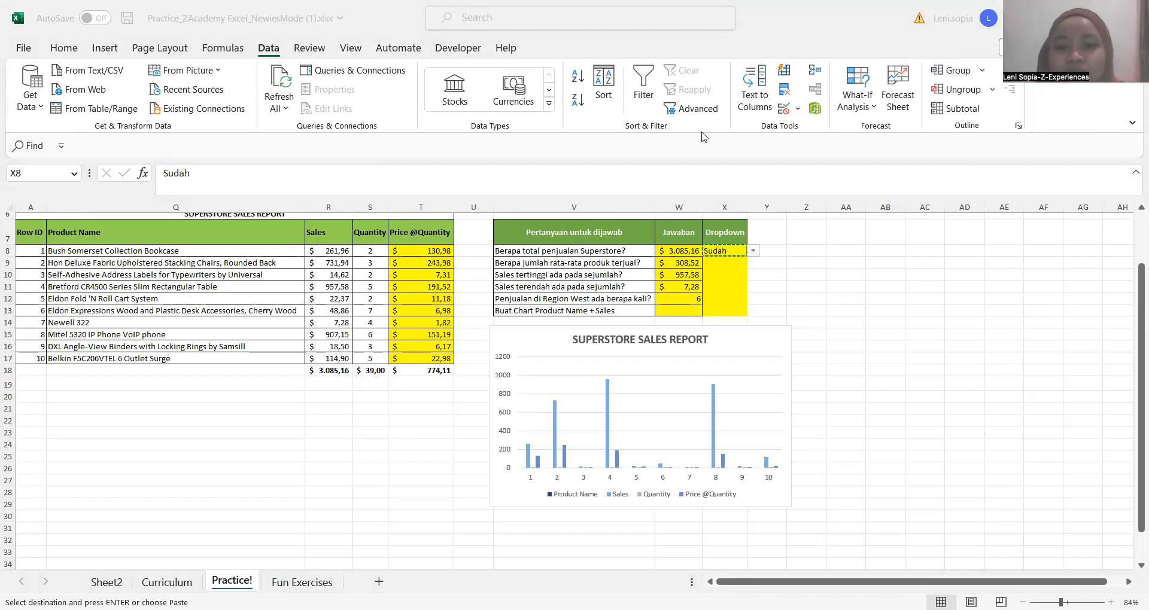
pyautogui.click(328, 74)
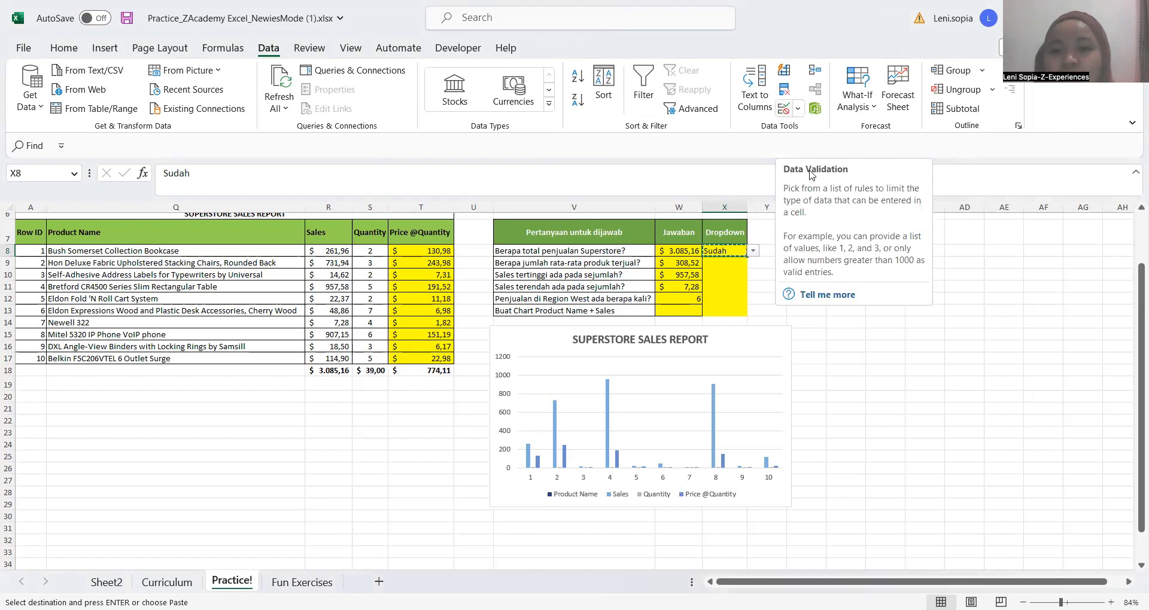
pyautogui.click(724, 268)
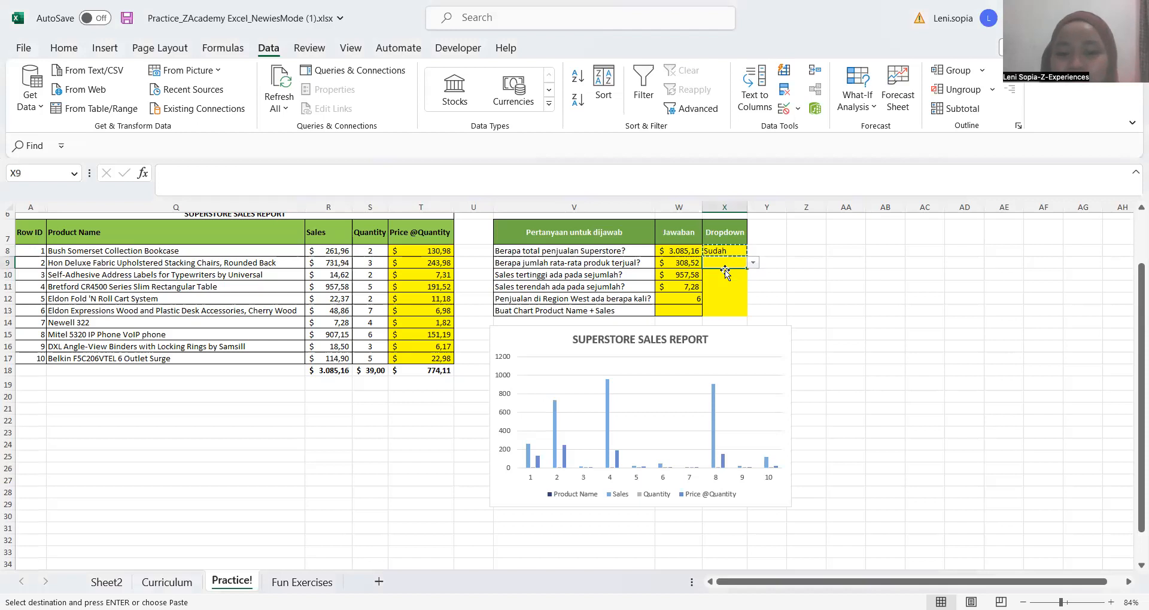
pyautogui.press('Up')
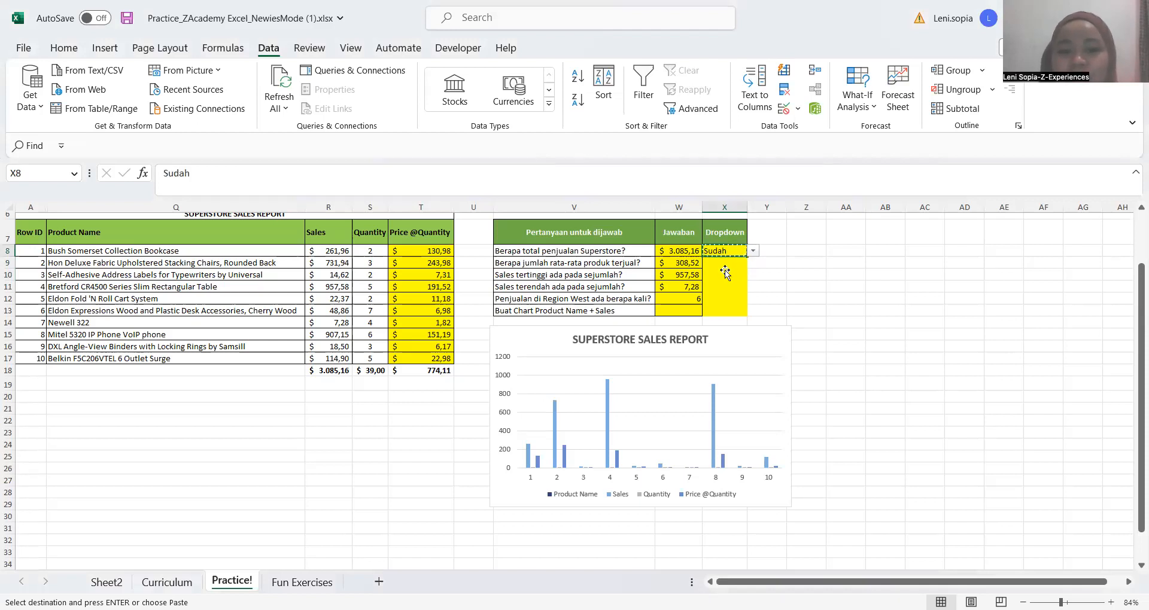
pyautogui.press('Down')
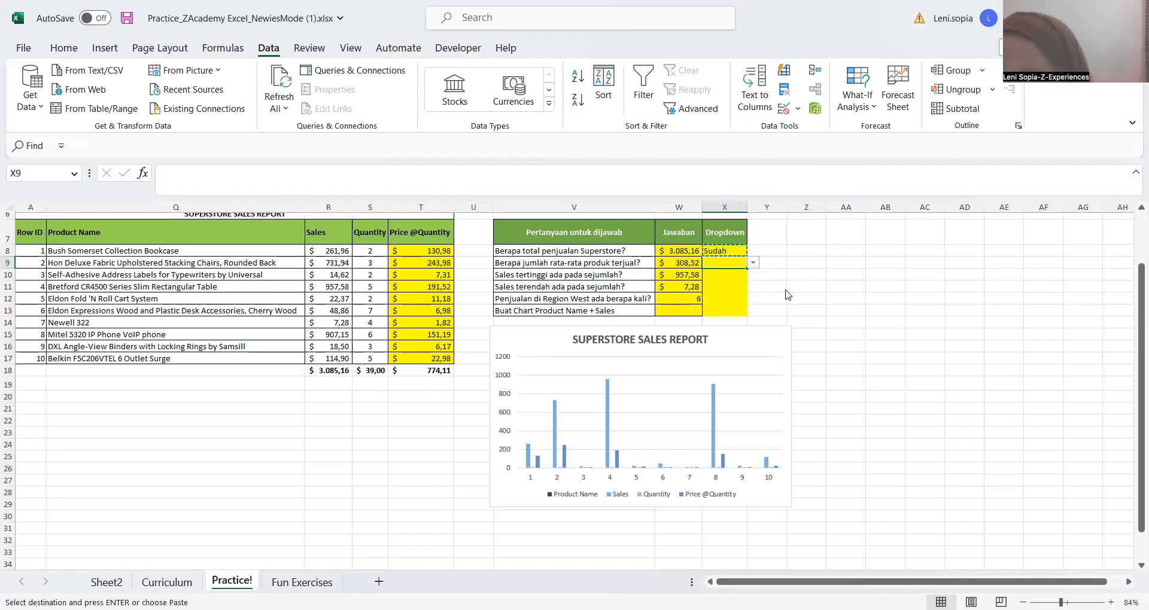
pyautogui.hotkey('alt', 'Tab')
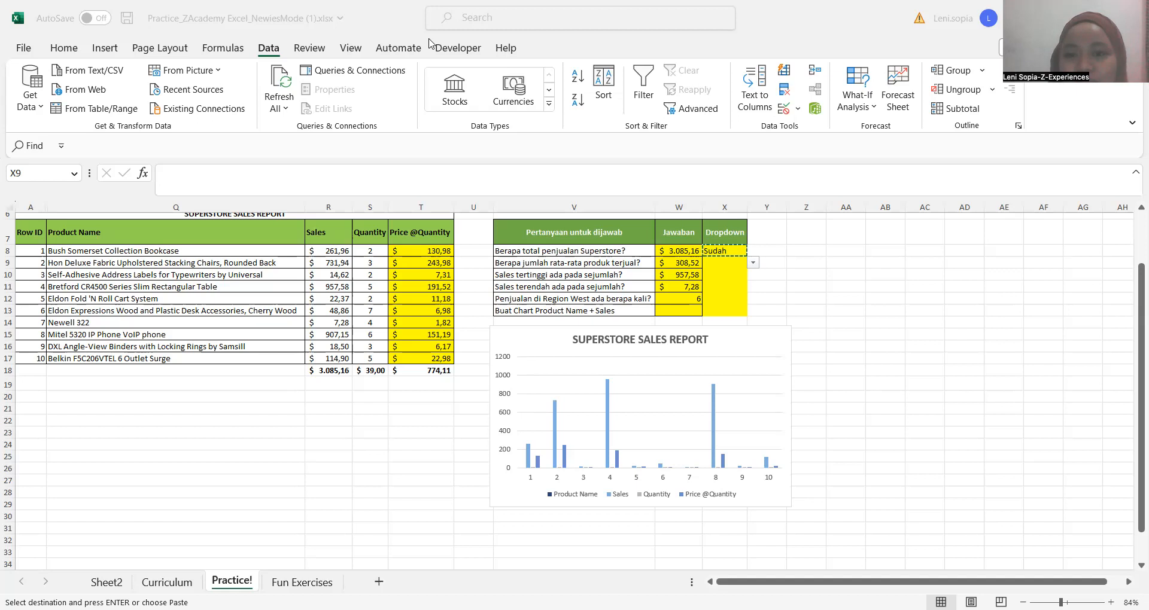
# Change the source of X8's validation list to Sudah,Belum with a comma separator and apply the rule
pyautogui.click(800, 110)
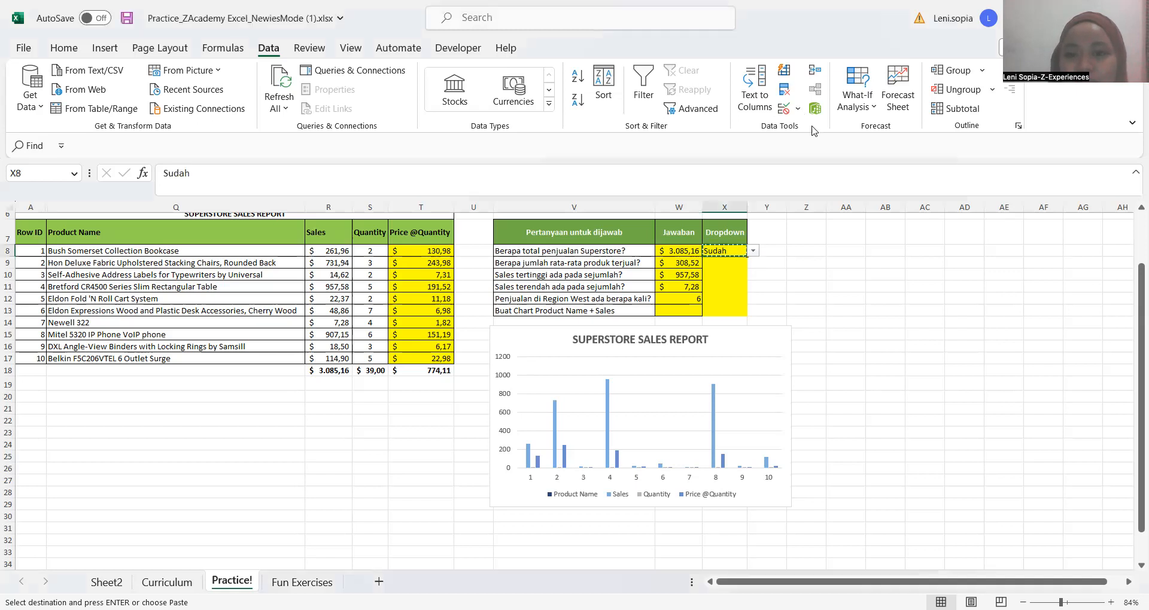
pyautogui.click(814, 130)
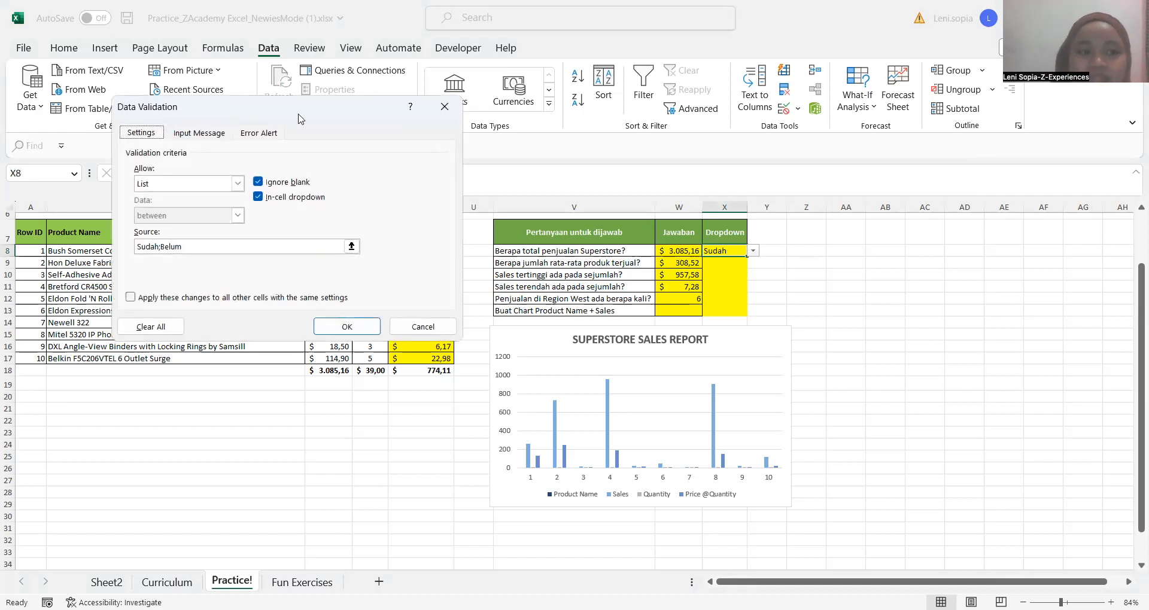
pyautogui.click(190, 246)
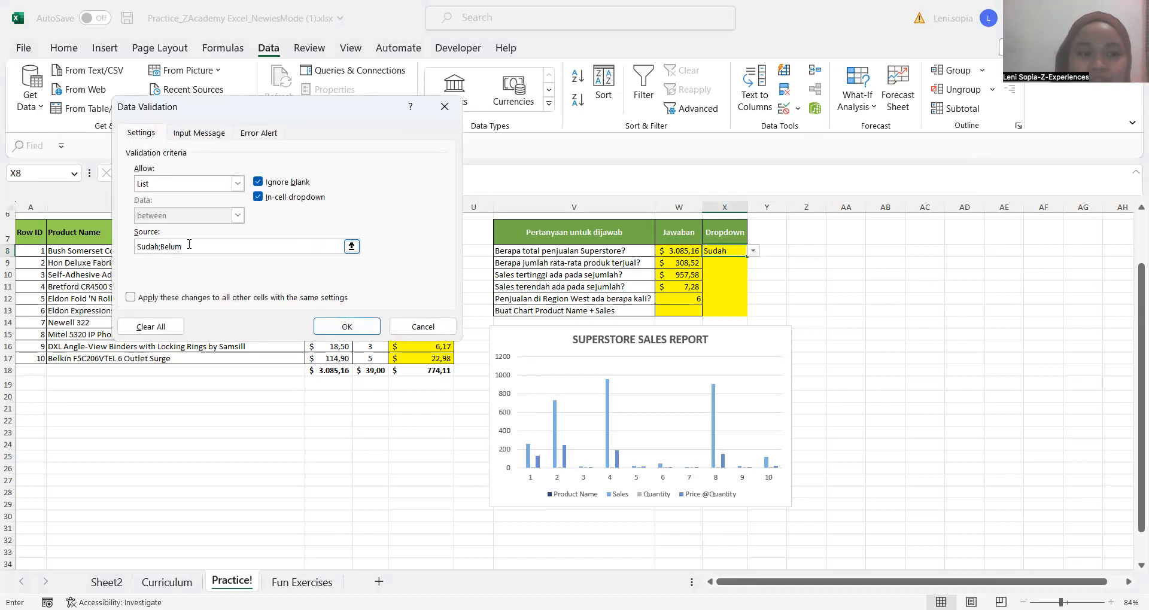
pyautogui.press('BackSpace')
pyautogui.press('BackSpace')
pyautogui.press('BackSpace')
pyautogui.press('BackSpace')
pyautogui.press('BackSpace')
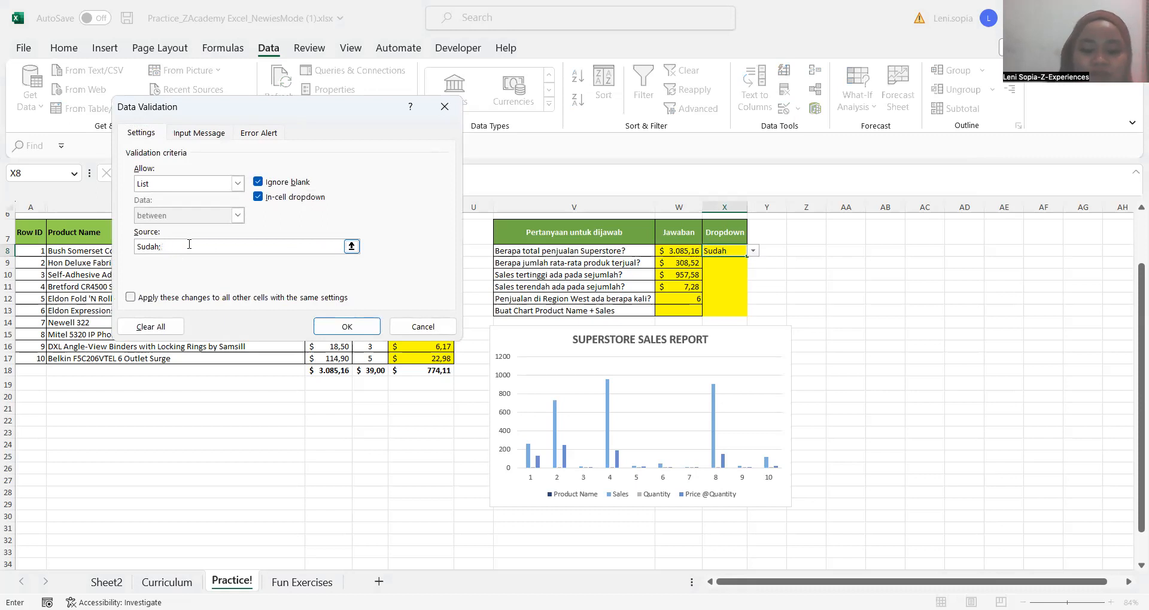
pyautogui.write(',Be')
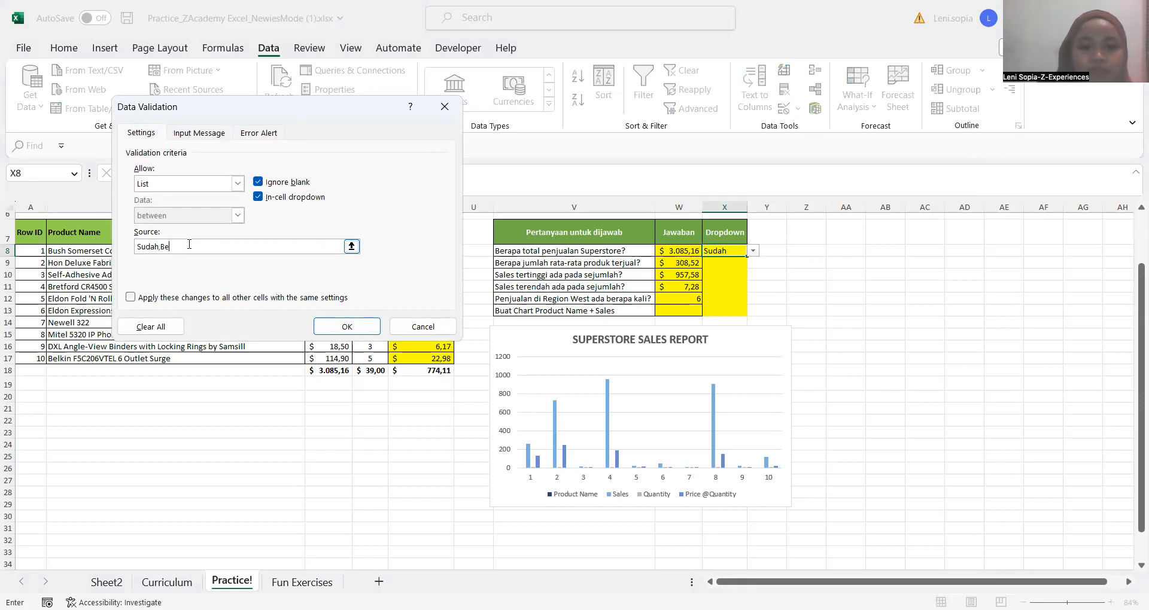
pyautogui.write('lum')
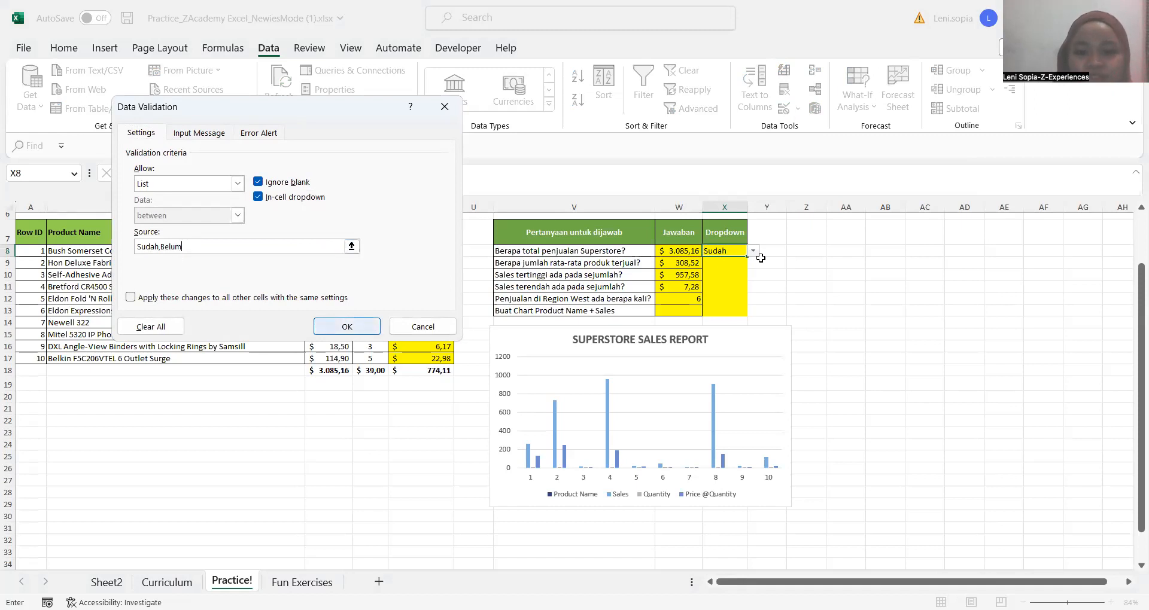
pyautogui.press('Return')
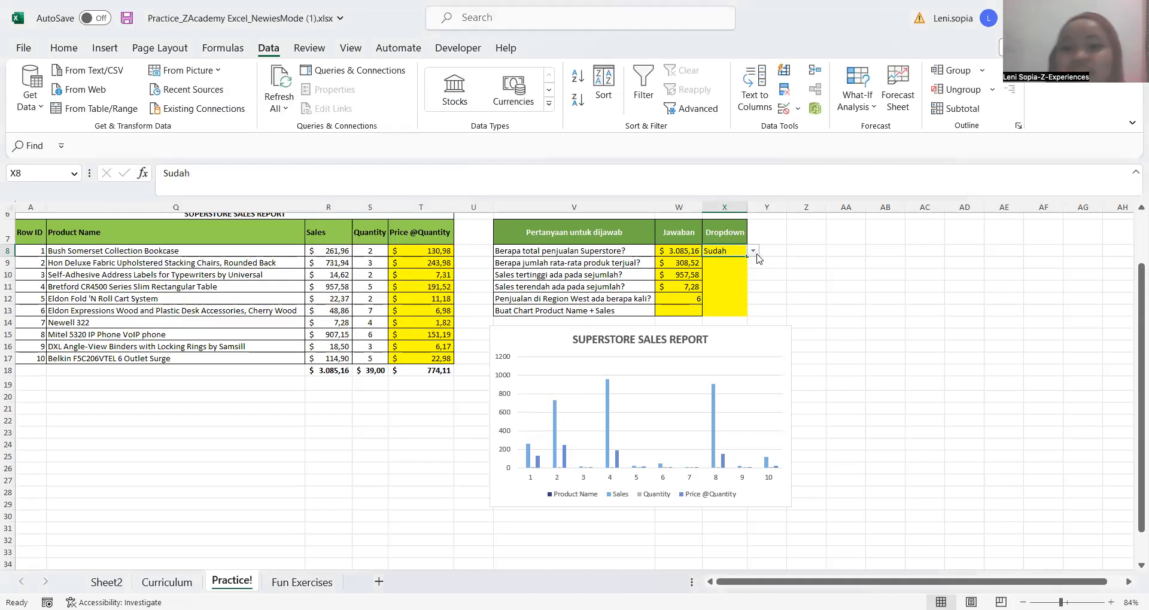
# Inspect the choices that X8's dropdown list offers with the comma-separated source
pyautogui.click(757, 255)
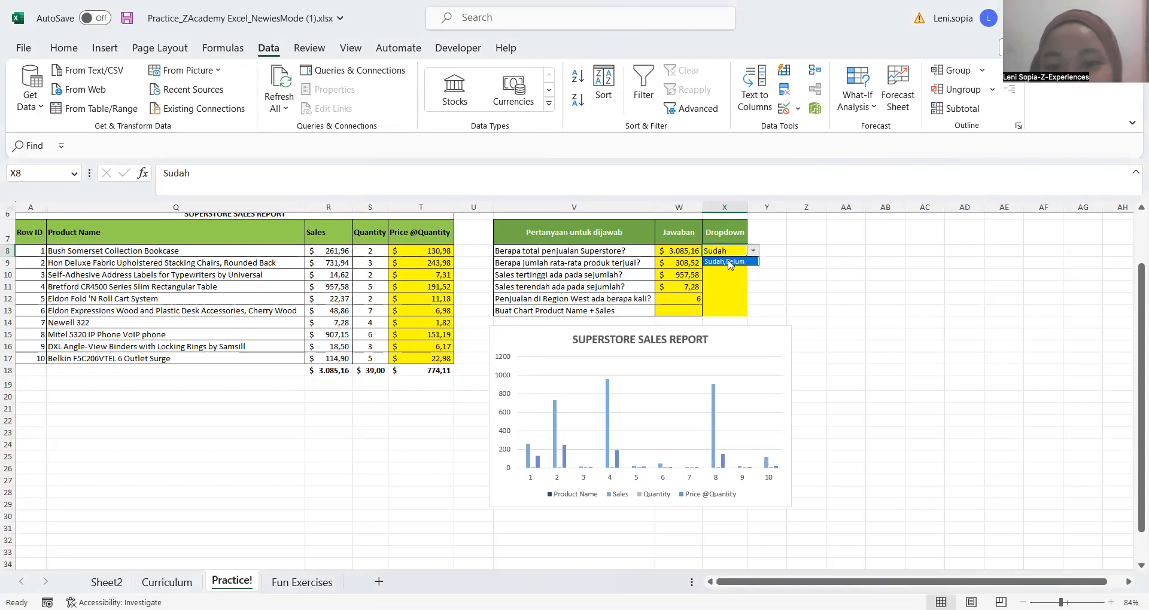
pyautogui.click(767, 256)
pyautogui.click(766, 256)
pyautogui.scroll(2, 766, 256)
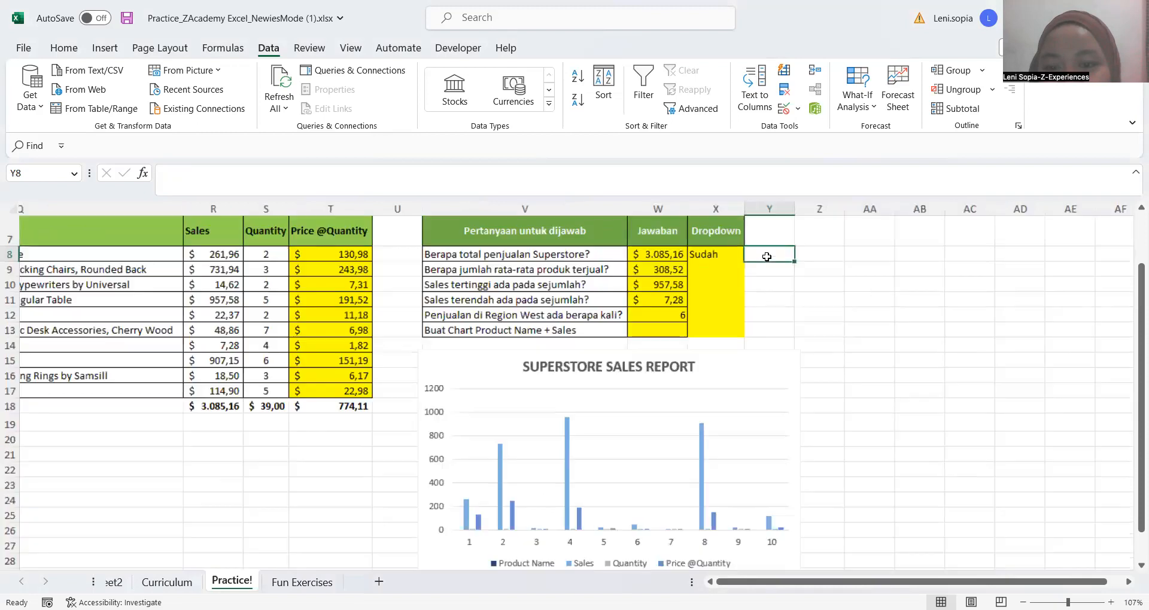
pyautogui.press('Left')
pyautogui.press('Left')
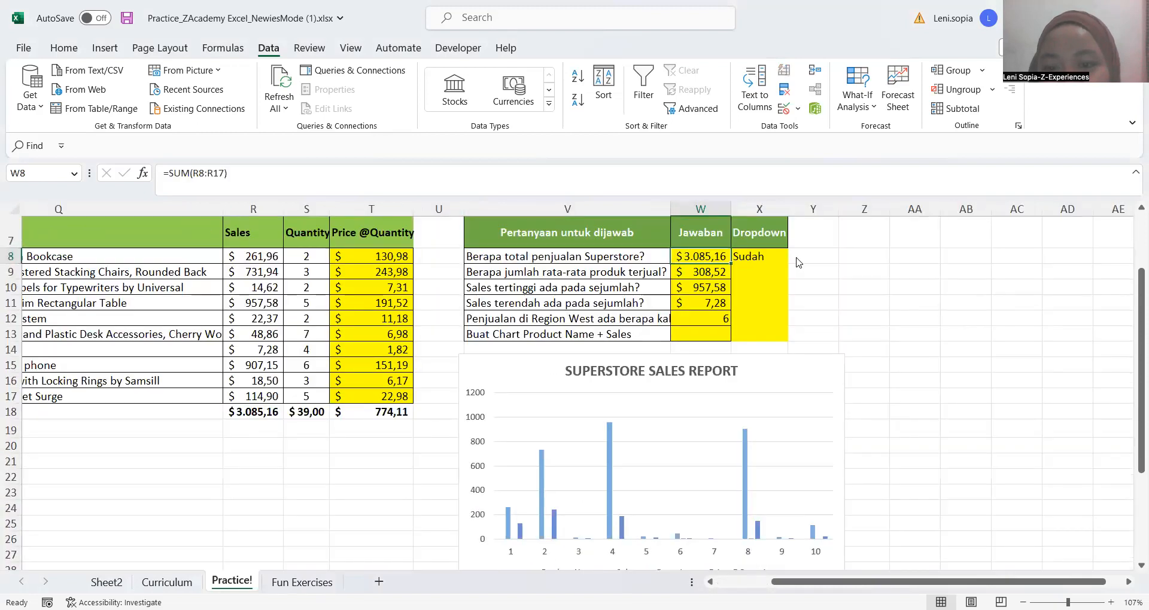
pyautogui.click(785, 258)
pyautogui.click(795, 257)
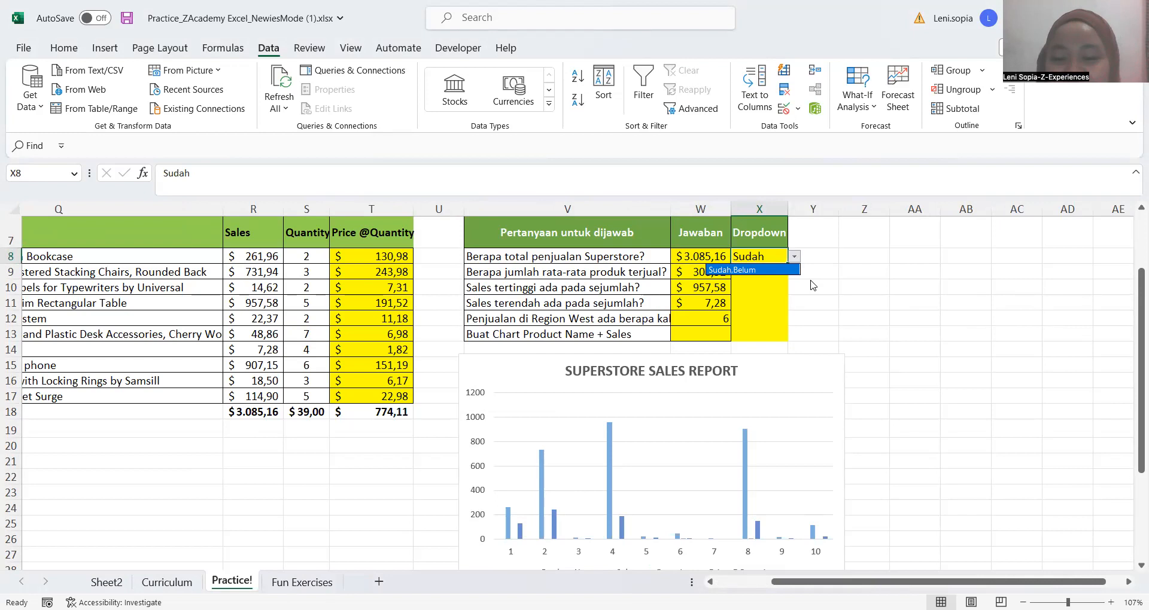
pyautogui.press('Escape')
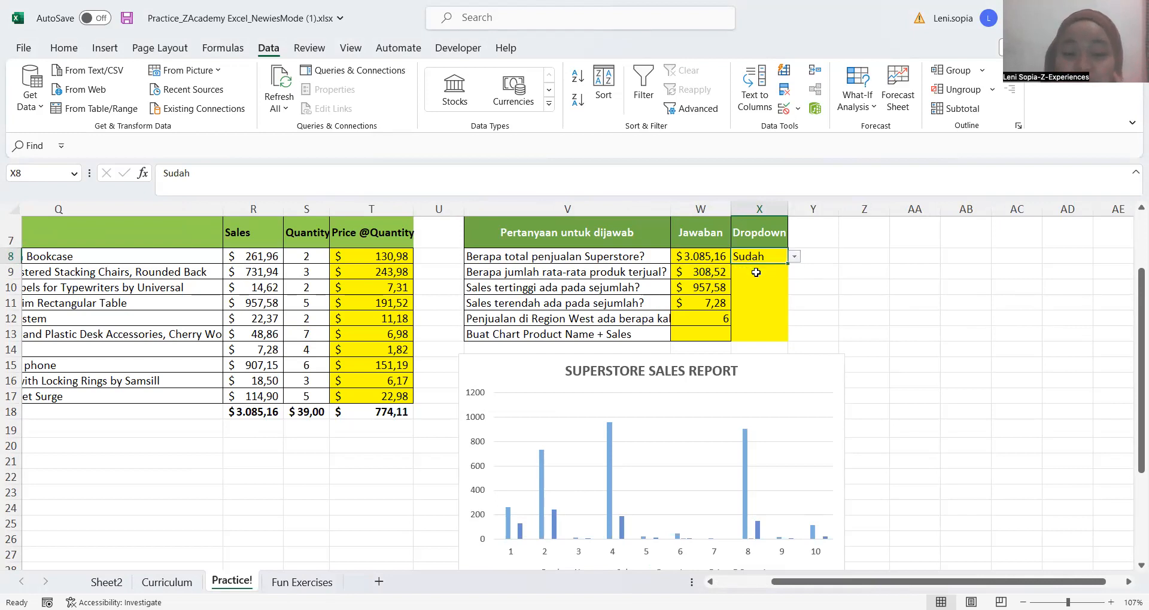
pyautogui.click(755, 273)
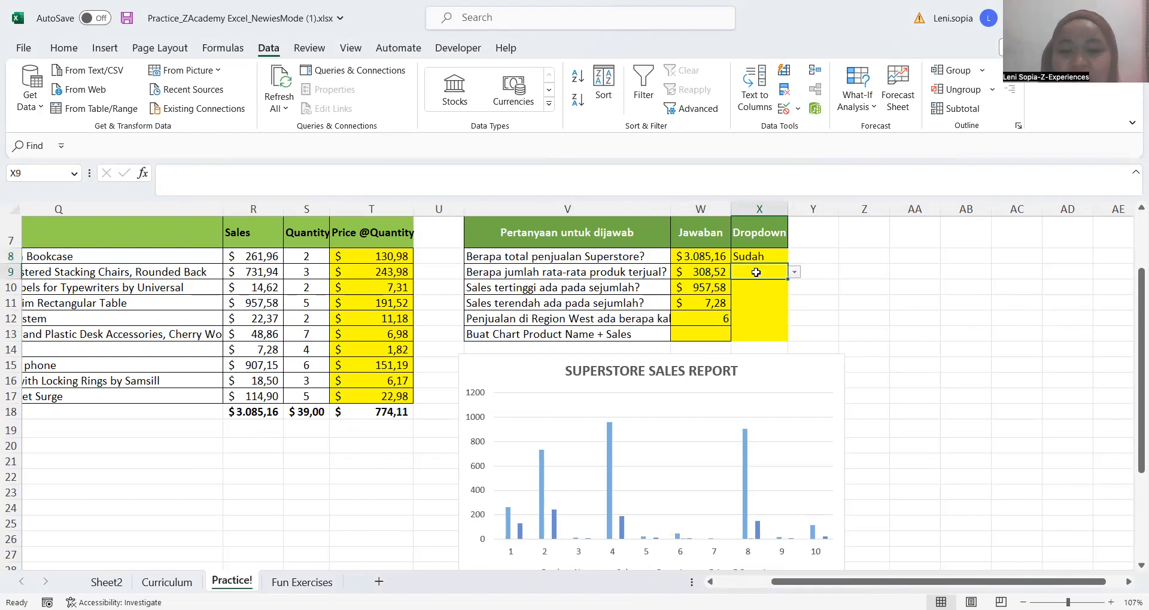
pyautogui.press('Up')
pyautogui.click(756, 273)
pyautogui.press('Up')
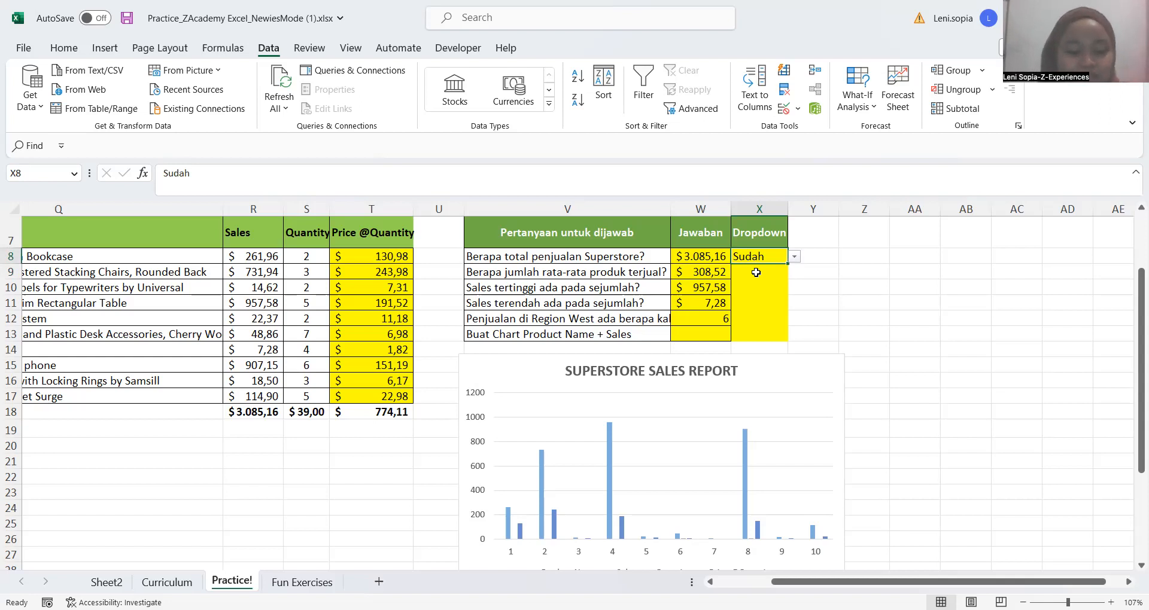
# Clear and copy cell X8, extend the selection to X13, and choose Sudah from X8's dropdown list
pyautogui.scroll(-2, 756, 273)
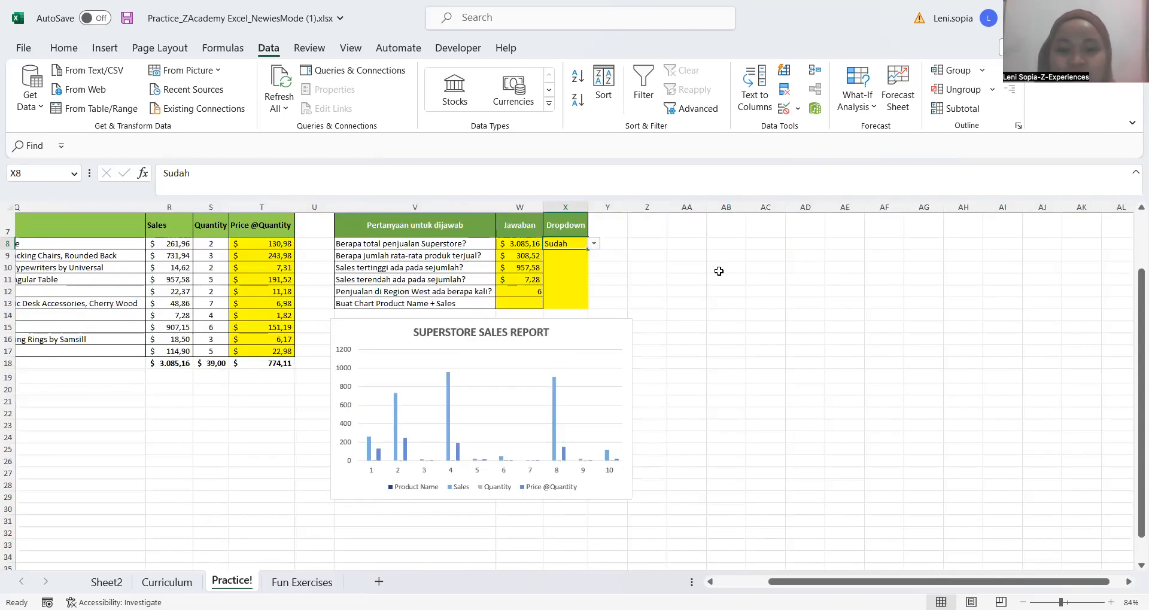
pyautogui.click(594, 245)
pyautogui.press('Escape')
pyautogui.press('Delete')
pyautogui.hotkey('ctrl', 'c')
pyautogui.hotkey('shift', 'Down')
pyautogui.hotkey('shift', 'Down')
pyautogui.hotkey('shift', 'Down')
pyautogui.hotkey('shift', 'Down')
pyautogui.hotkey('shift', 'Down')
pyautogui.click(593, 244)
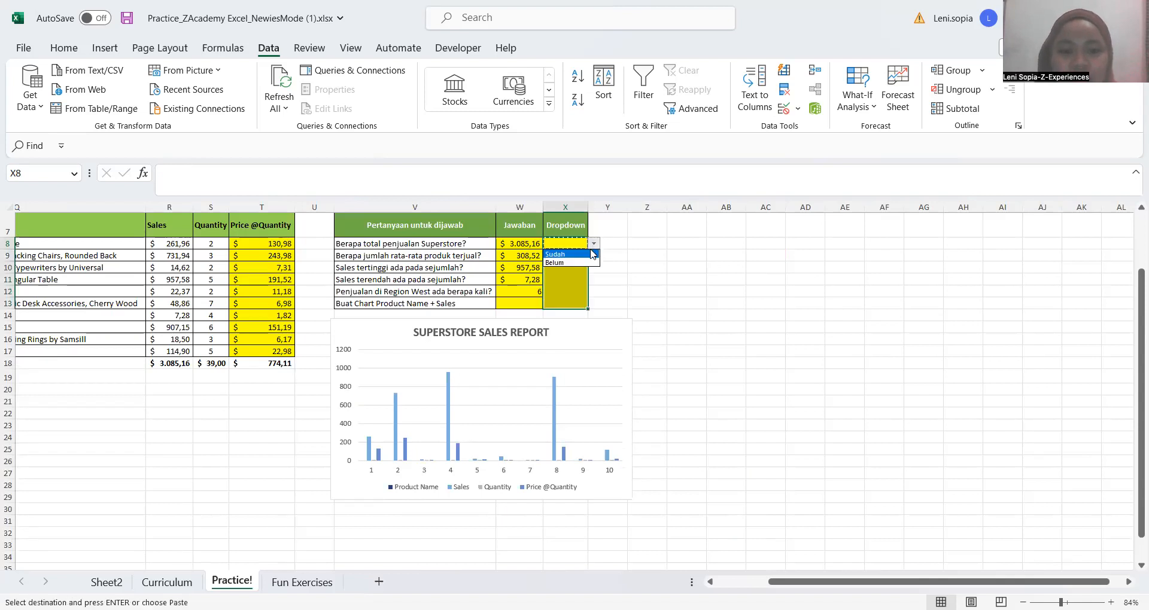
pyautogui.click(592, 254)
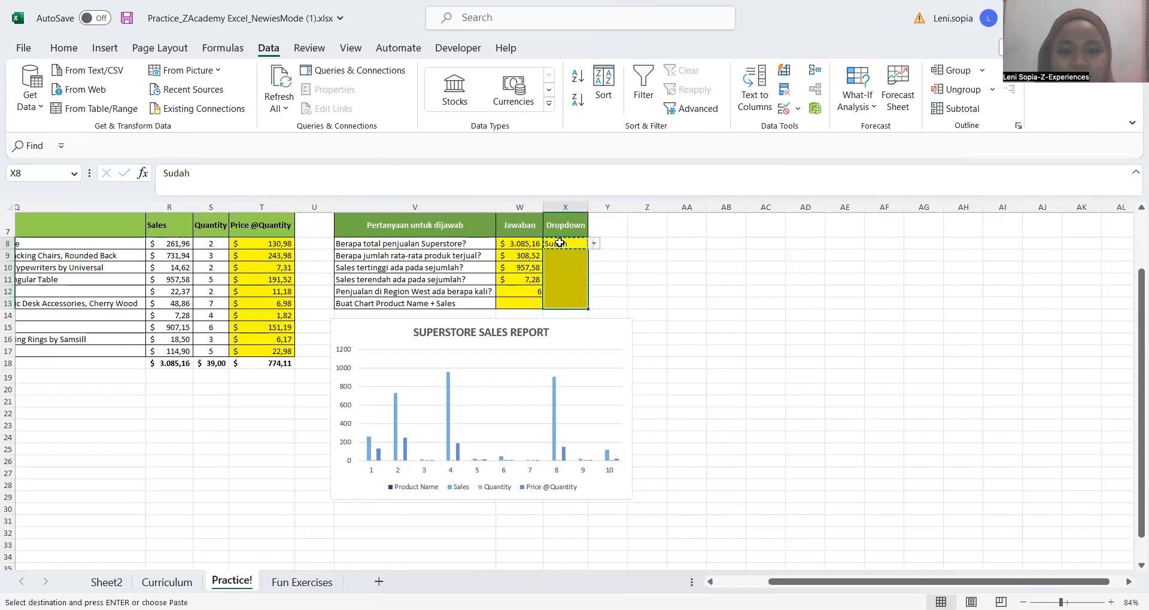
# Paste the copied cell X8 into X9:X13 so the remaining rows of the Dropdown column read Sudah
pyautogui.click(556, 243)
pyautogui.press('Down')
pyautogui.hotkey('shift', 'Down')
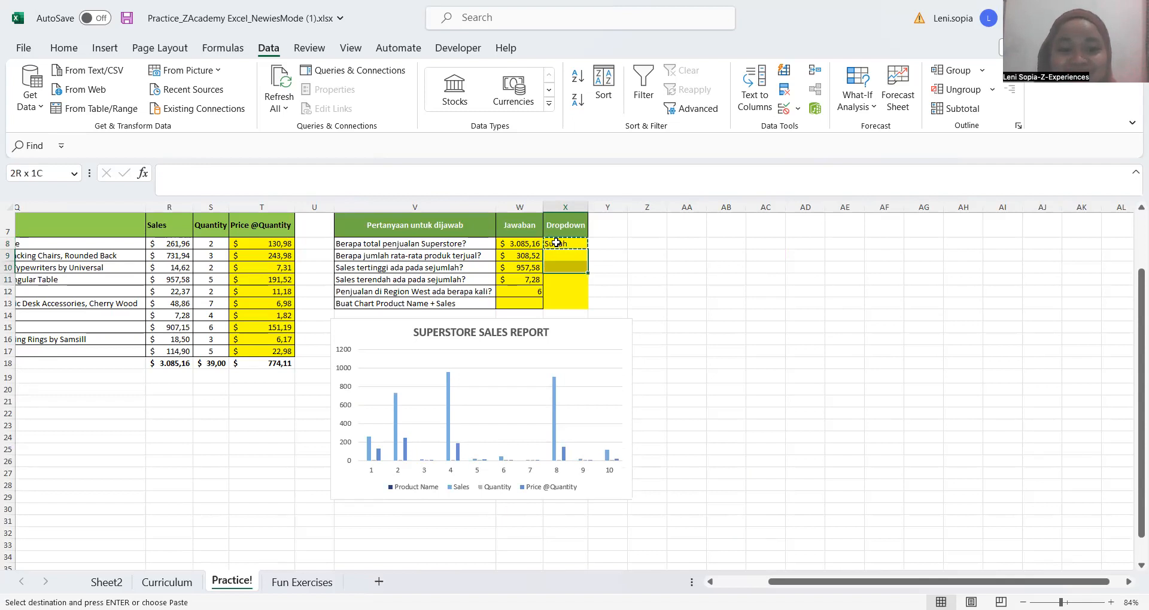
pyautogui.hotkey('shift', 'Down')
pyautogui.hotkey('shift', 'Down')
pyautogui.hotkey('shift', 'Down')
pyautogui.hotkey('shift', 'Down')
pyautogui.hotkey('shift', 'Up')
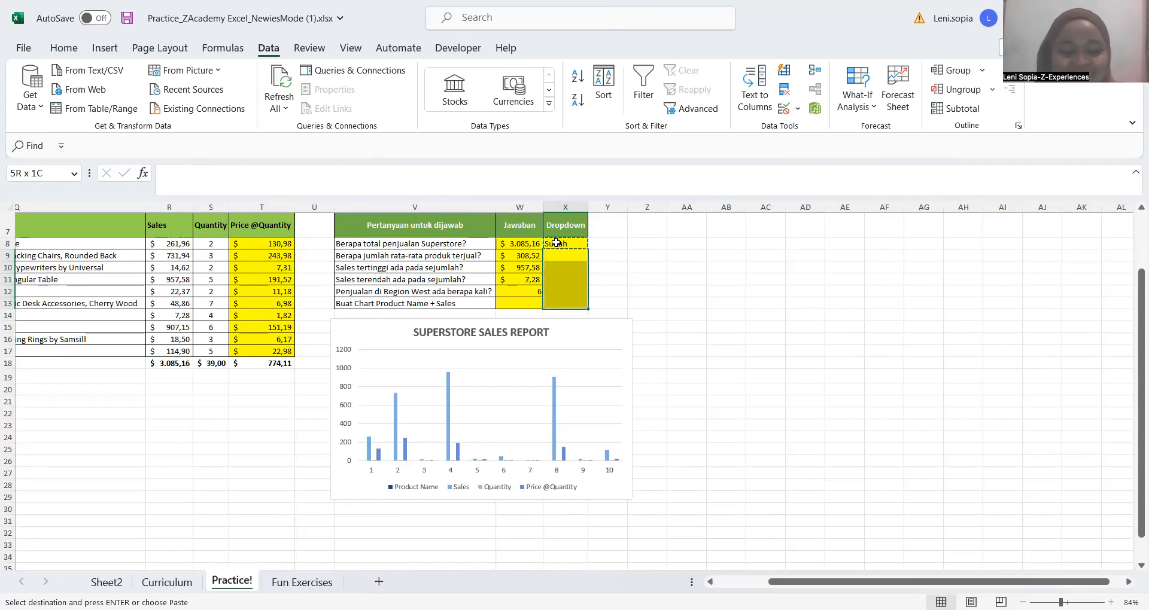
pyautogui.hotkey('ctrl', 'v')
pyautogui.click(656, 277)
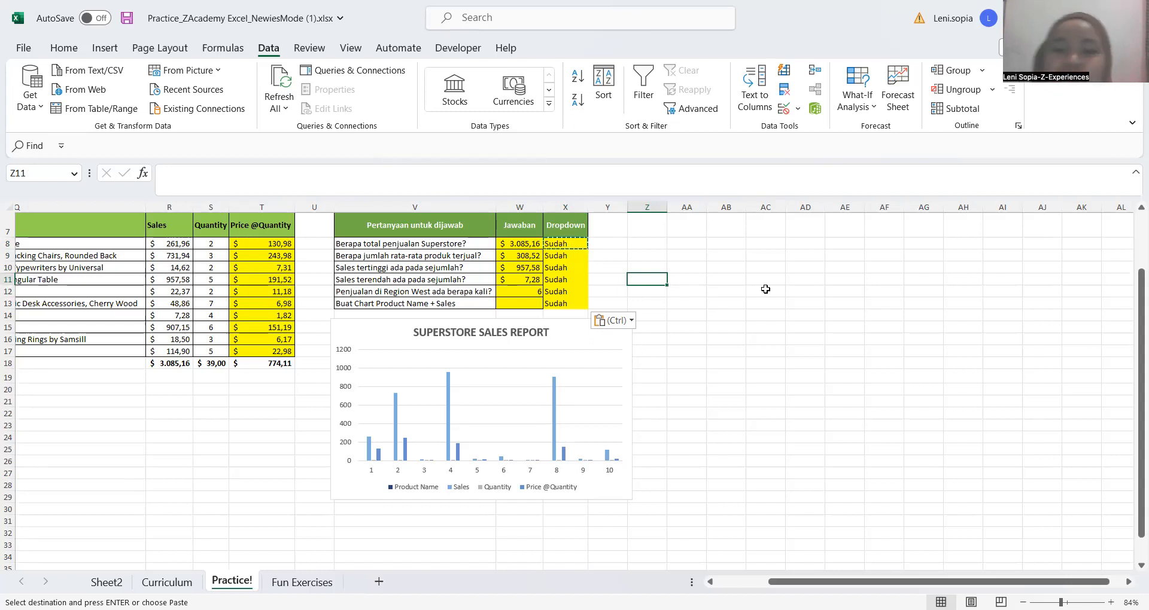
pyautogui.click(715, 243)
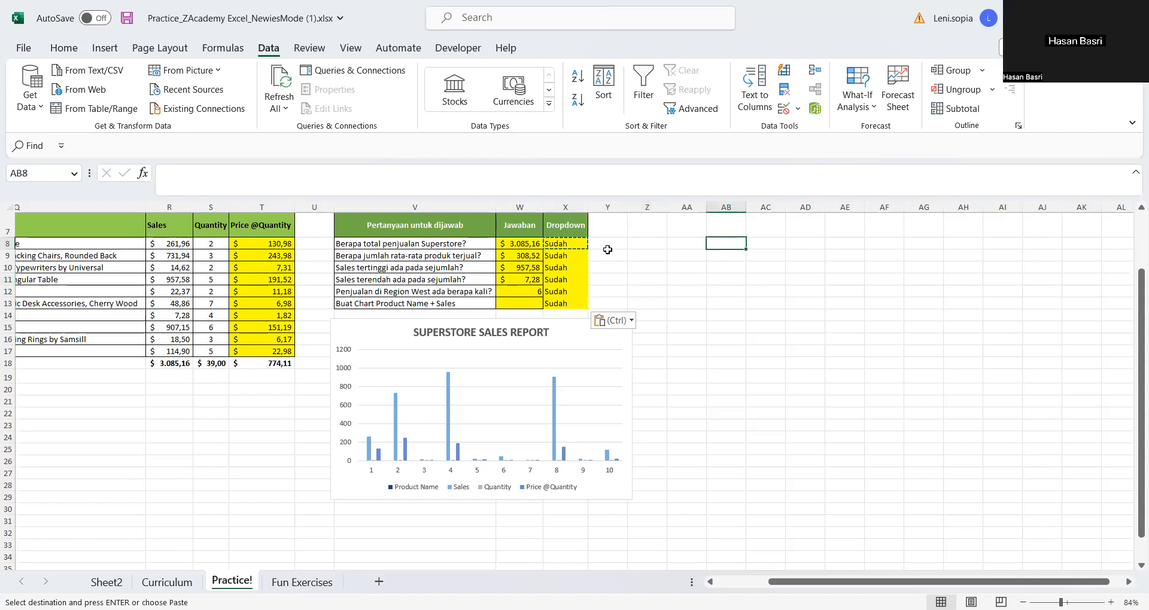
pyautogui.press('Left')
pyautogui.press('Left')
pyautogui.press('Down')
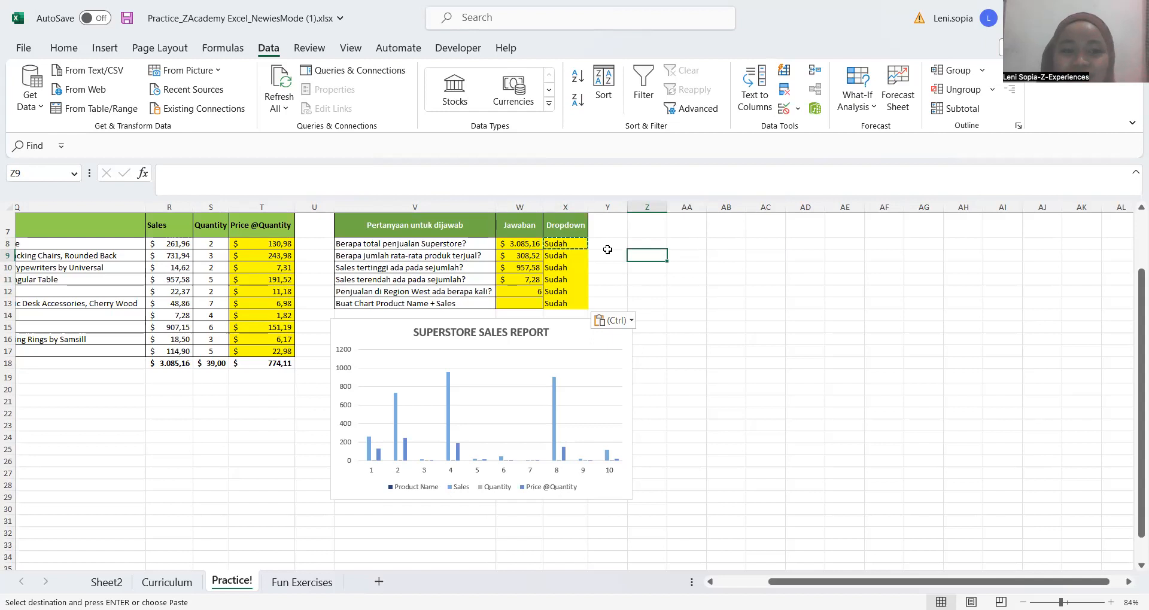
pyautogui.click(660, 299)
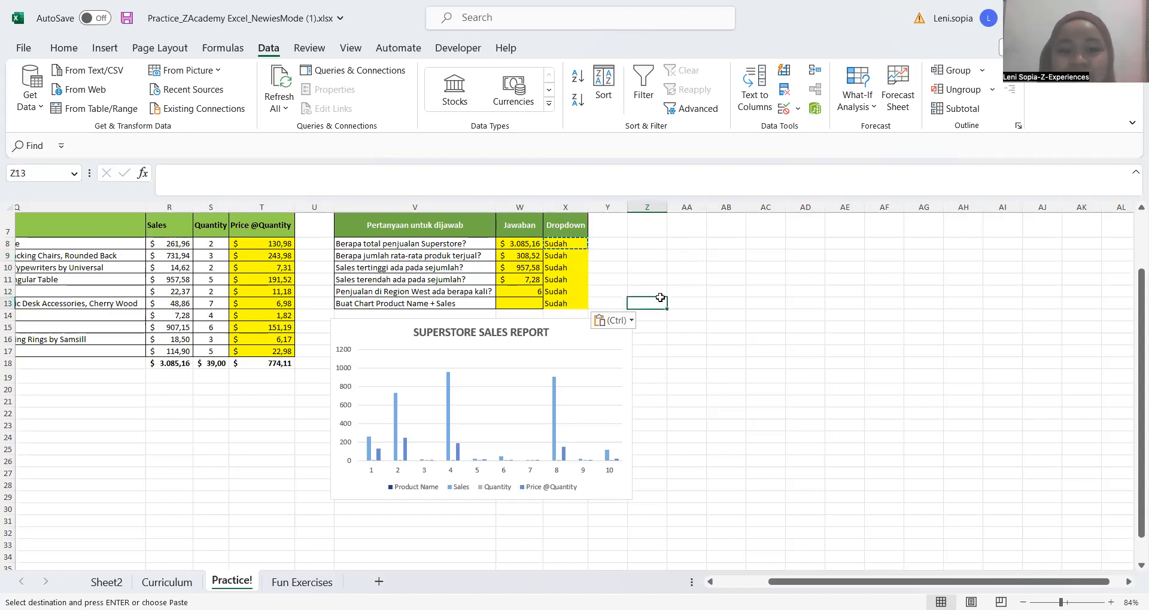
# Review the Quantity values in S8:S17 and the formula in W12 that answers the Region West question
pyautogui.click(208, 244)
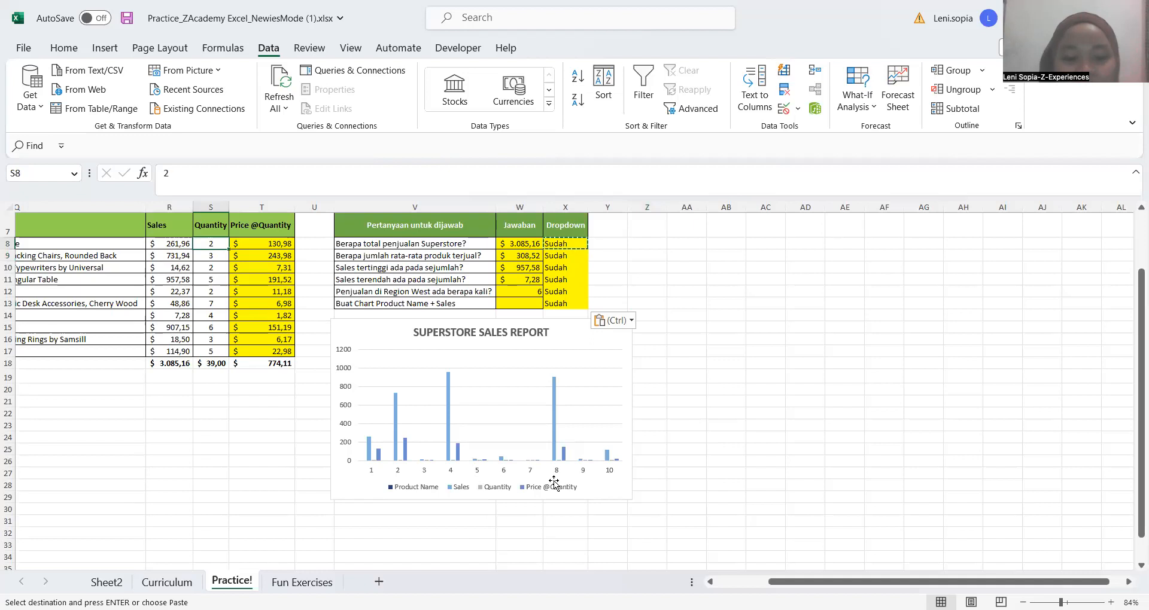
pyautogui.hotkey('ctrl', 'shift', 'Down')
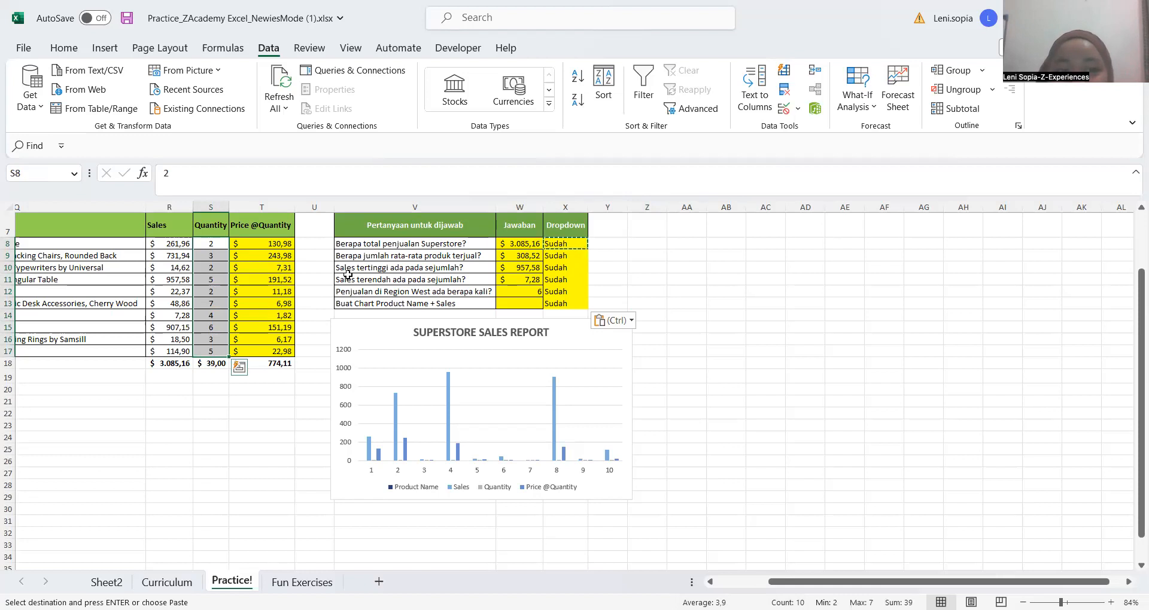
pyautogui.click(397, 294)
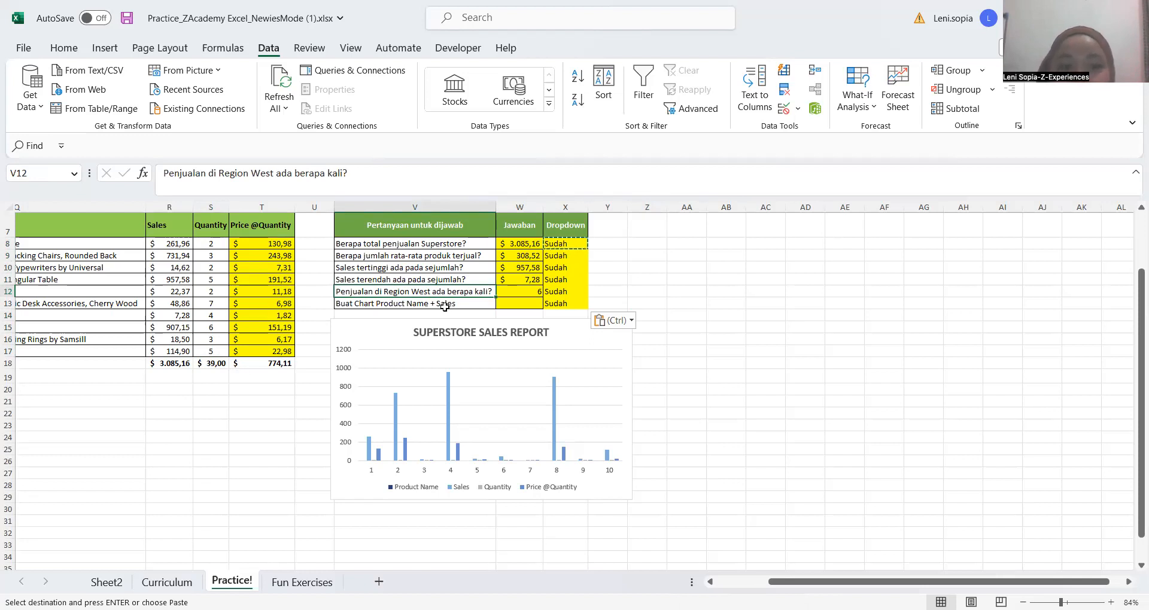
pyautogui.click(522, 294)
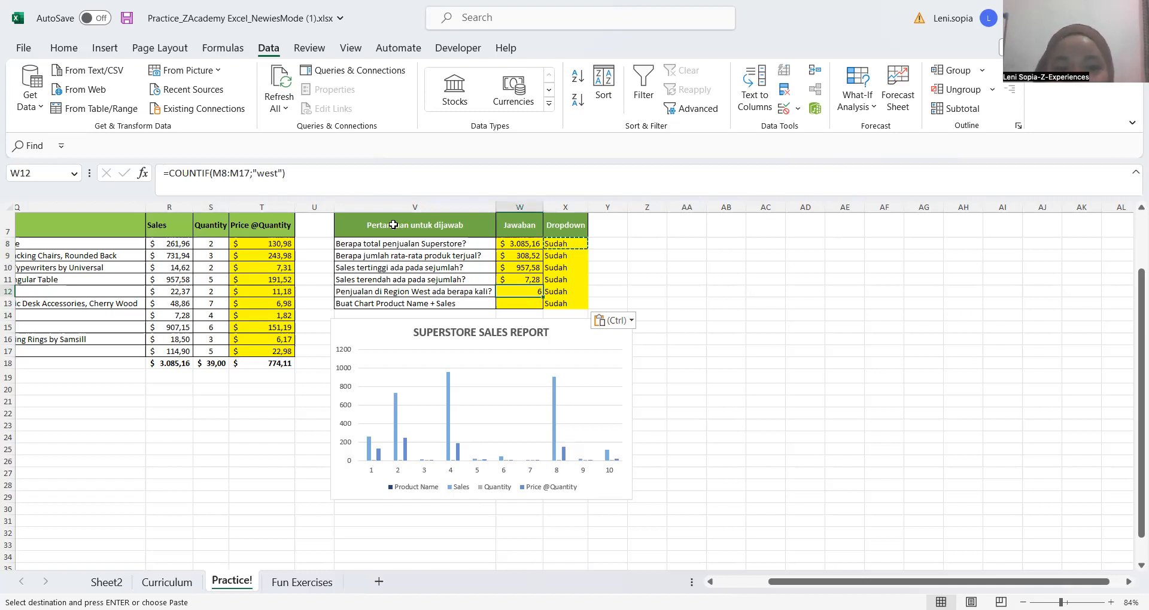
pyautogui.click(539, 76)
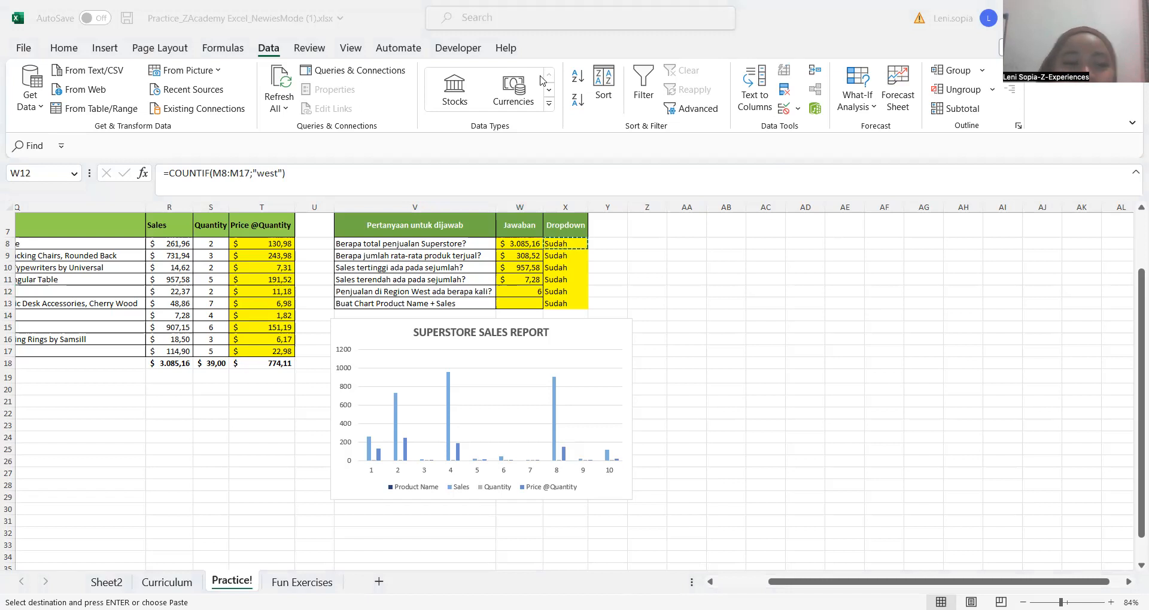
pyautogui.click(615, 292)
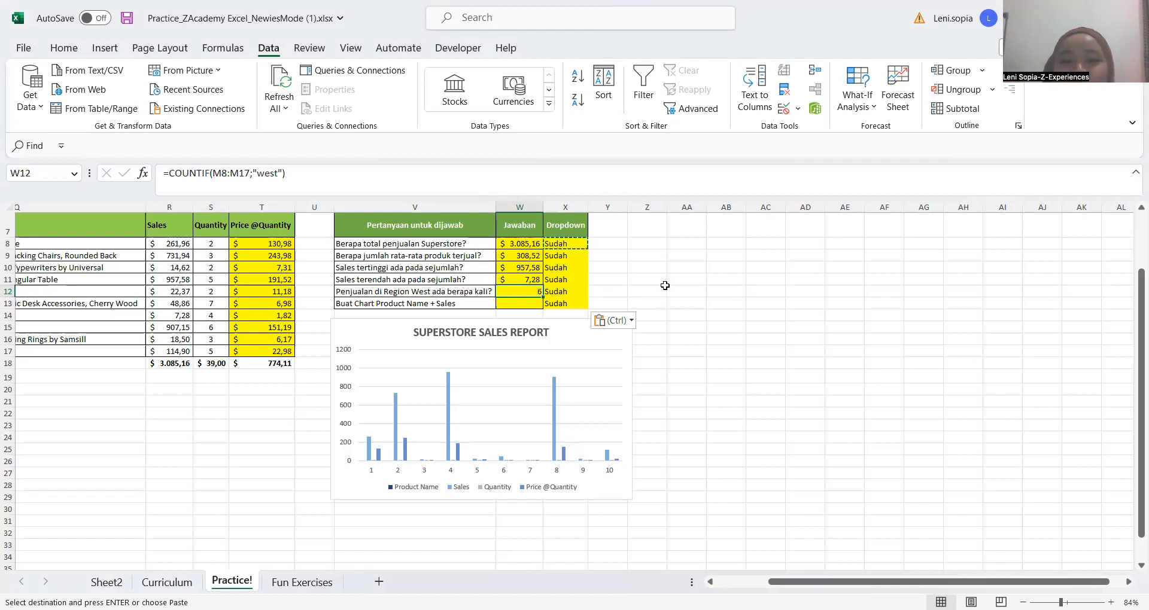
pyautogui.click(620, 291)
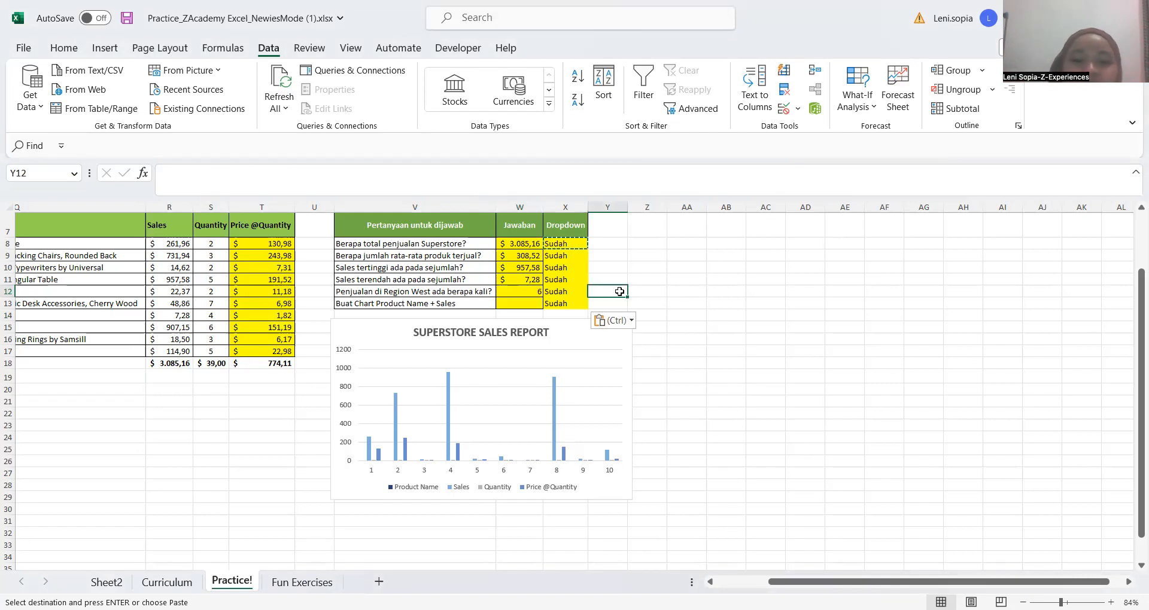
pyautogui.click(660, 293)
pyautogui.click(598, 291)
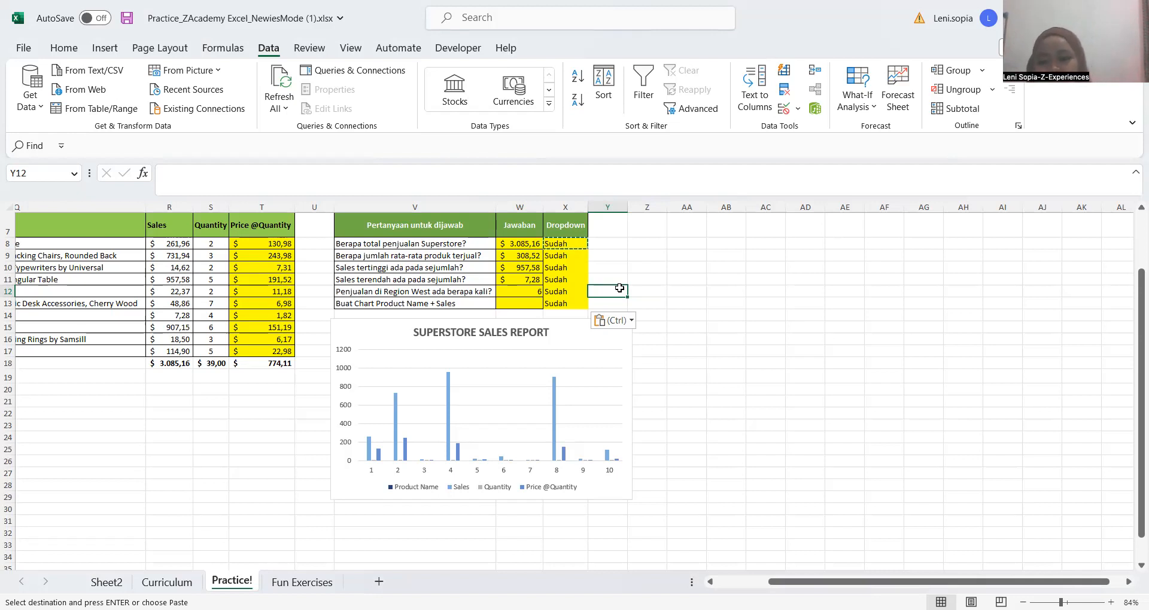
pyautogui.hotkey('alt', 'Tab')
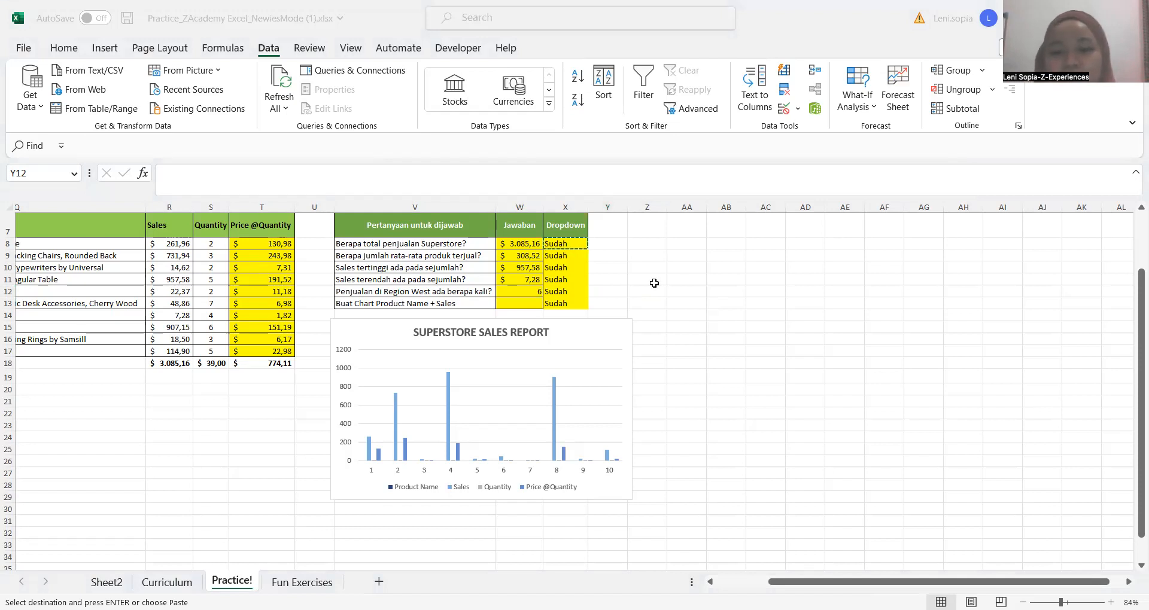
pyautogui.hotkey('ctrl', 'v')
# Remove the quotation marks around west in W12's COUNTIF formula so it reads =COUNTIF(M8:M17;west)
pyautogui.click(527, 291)
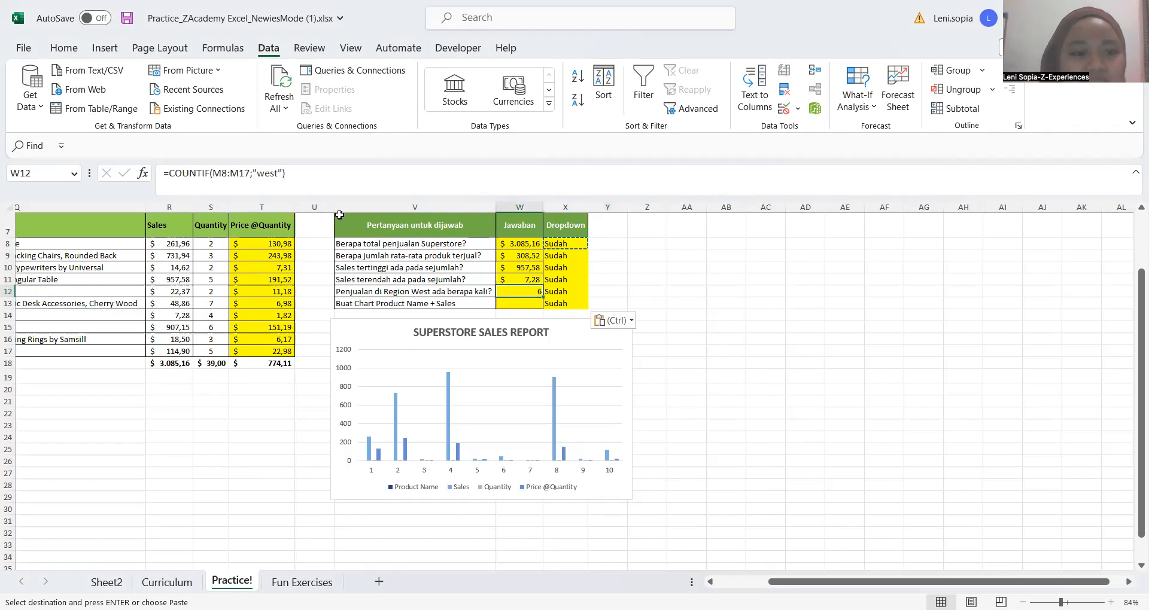
pyautogui.click(281, 173)
pyautogui.press('BackSpace')
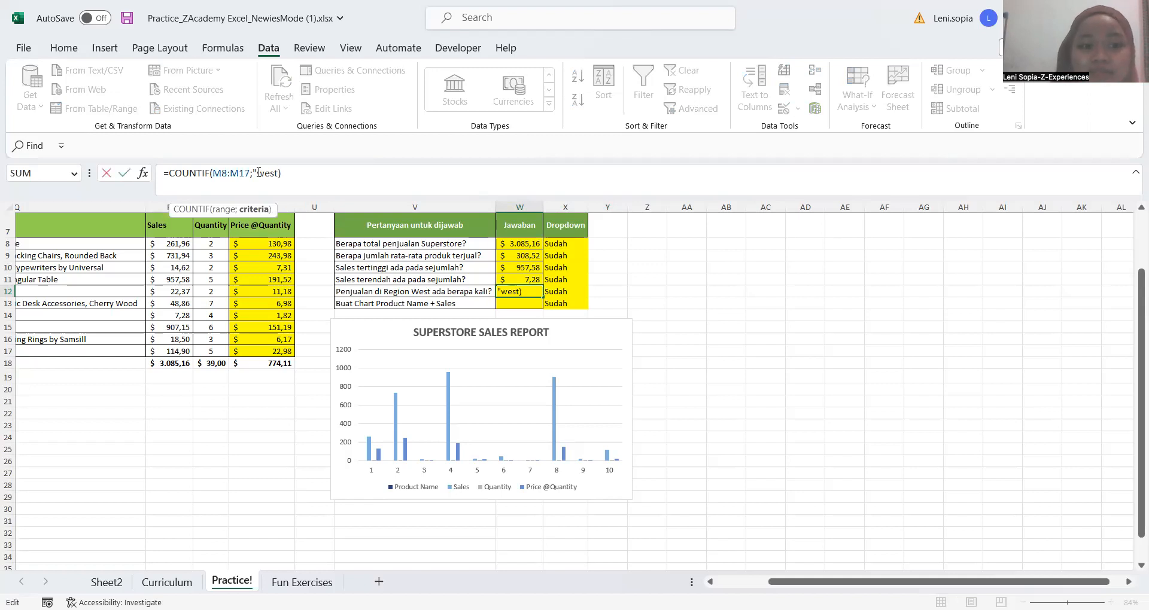
pyautogui.press('Delete')
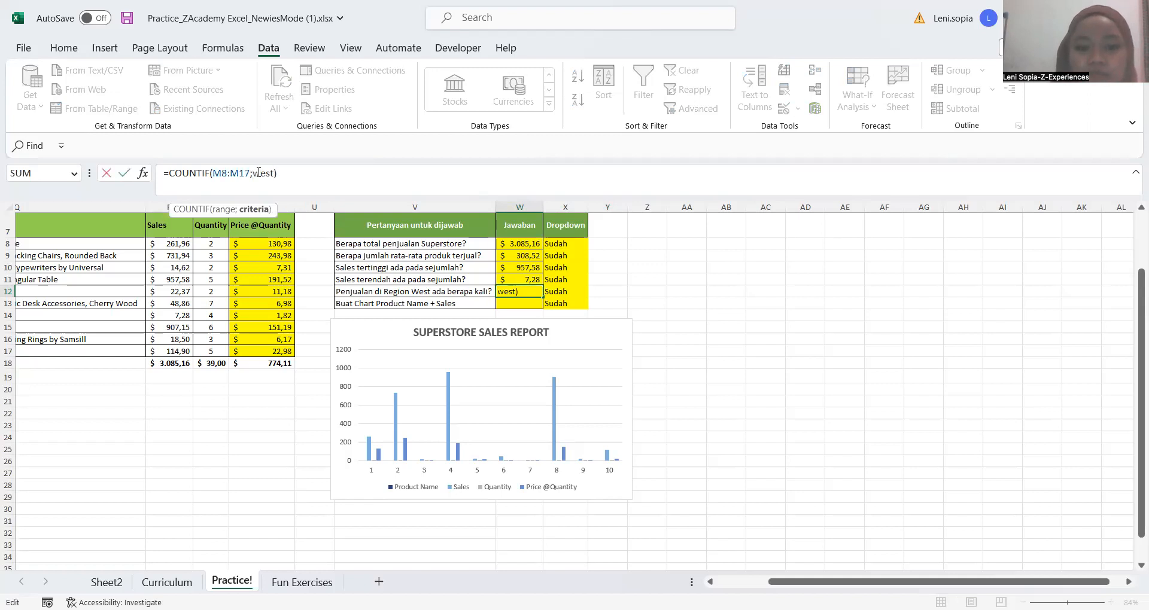
pyautogui.press('Return')
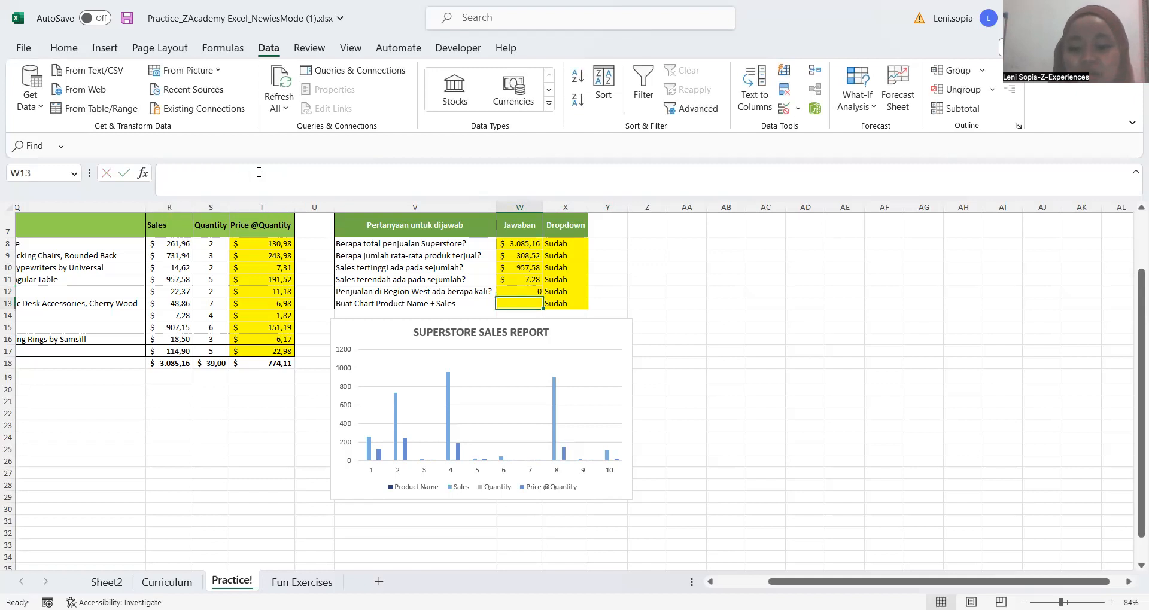
# Put the quotation marks back around the criterion in W12 so the formula reads =COUNTIF(M8:M17;"west")
pyautogui.press('Up')
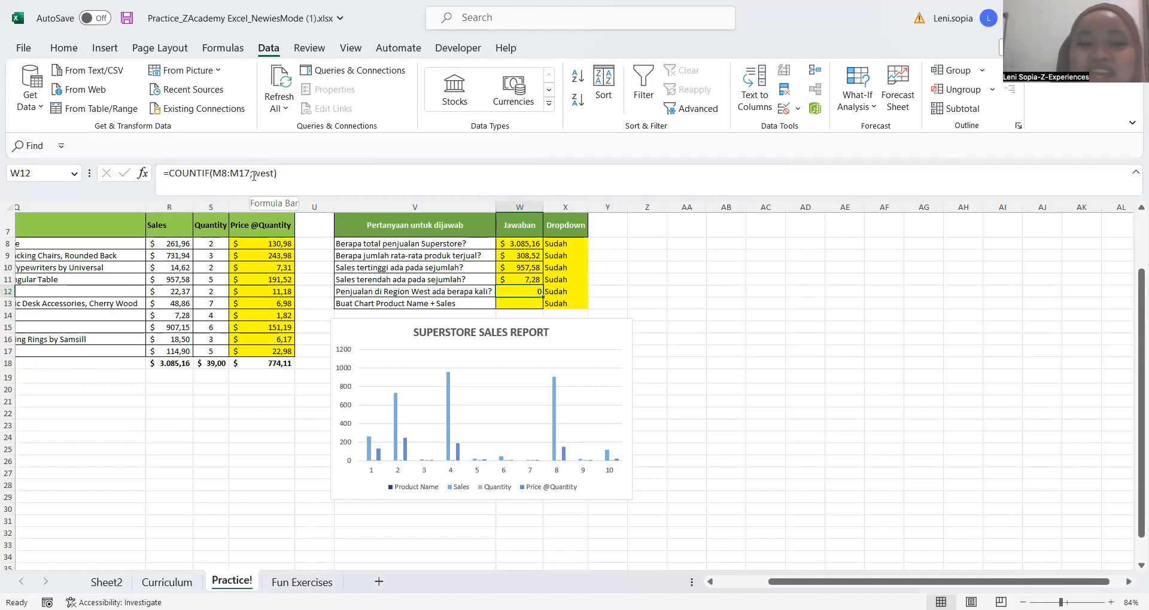
pyautogui.click(253, 175)
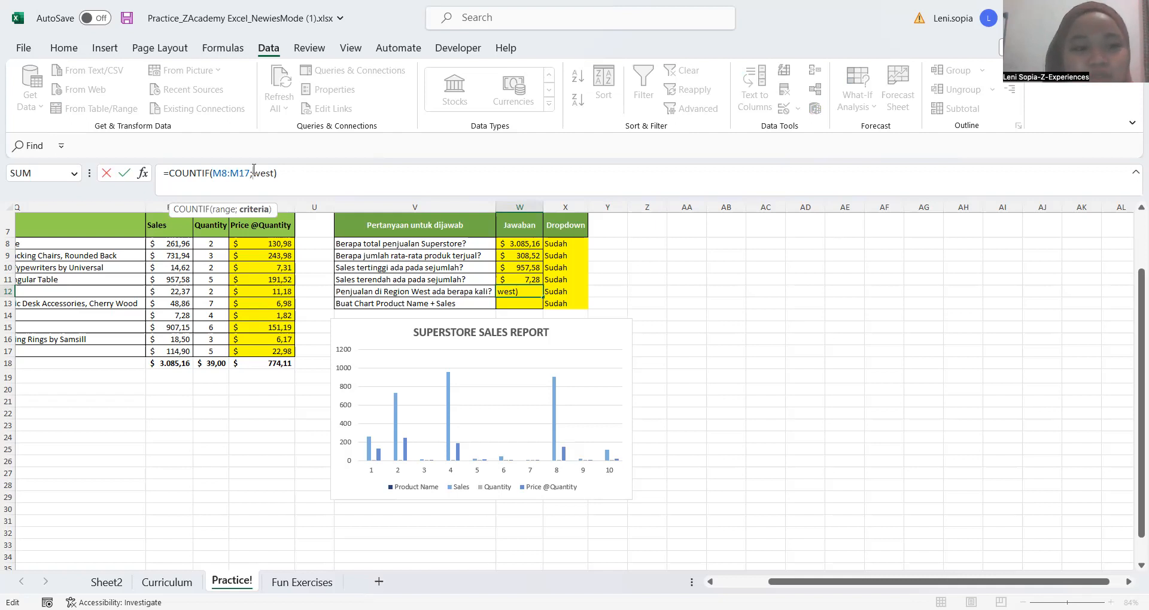
pyautogui.click(254, 173)
pyautogui.write('"')
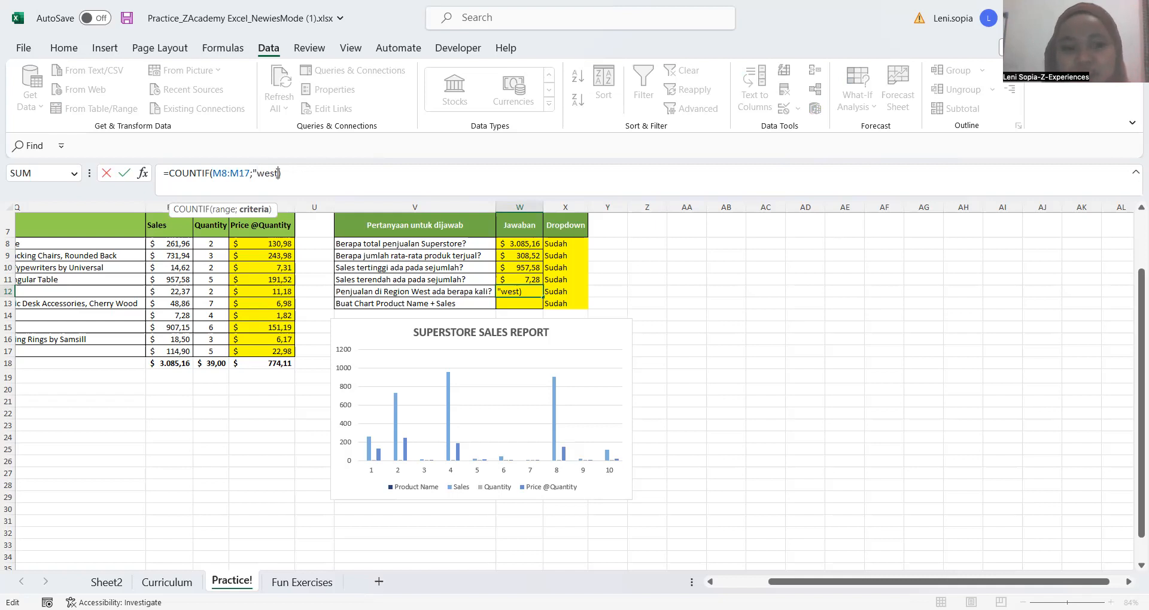
pyautogui.write('"')
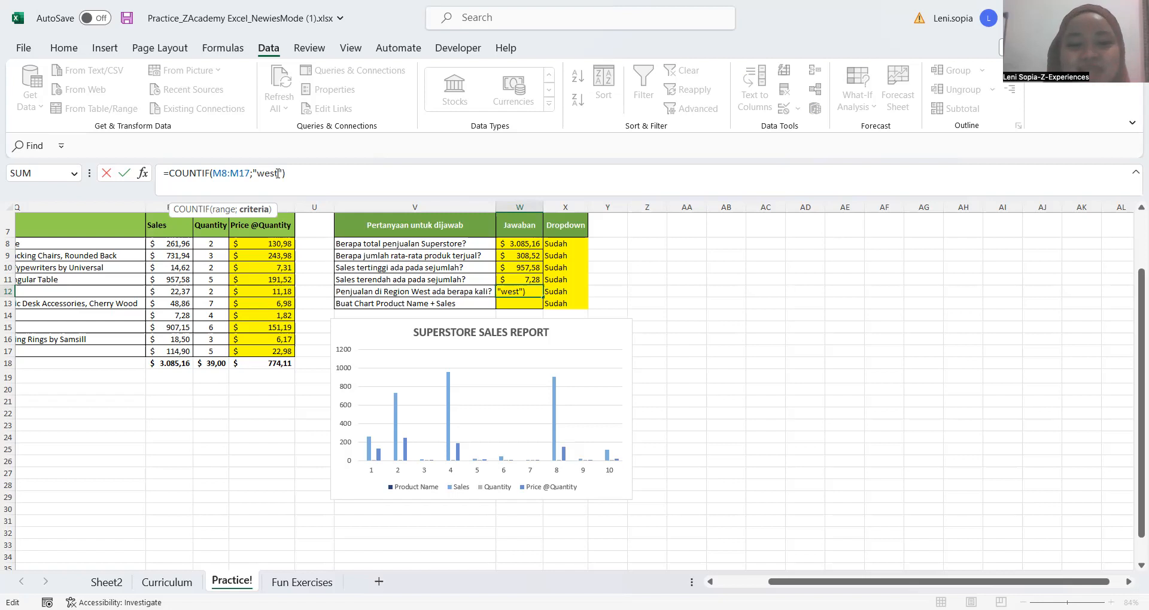
pyautogui.press('Return')
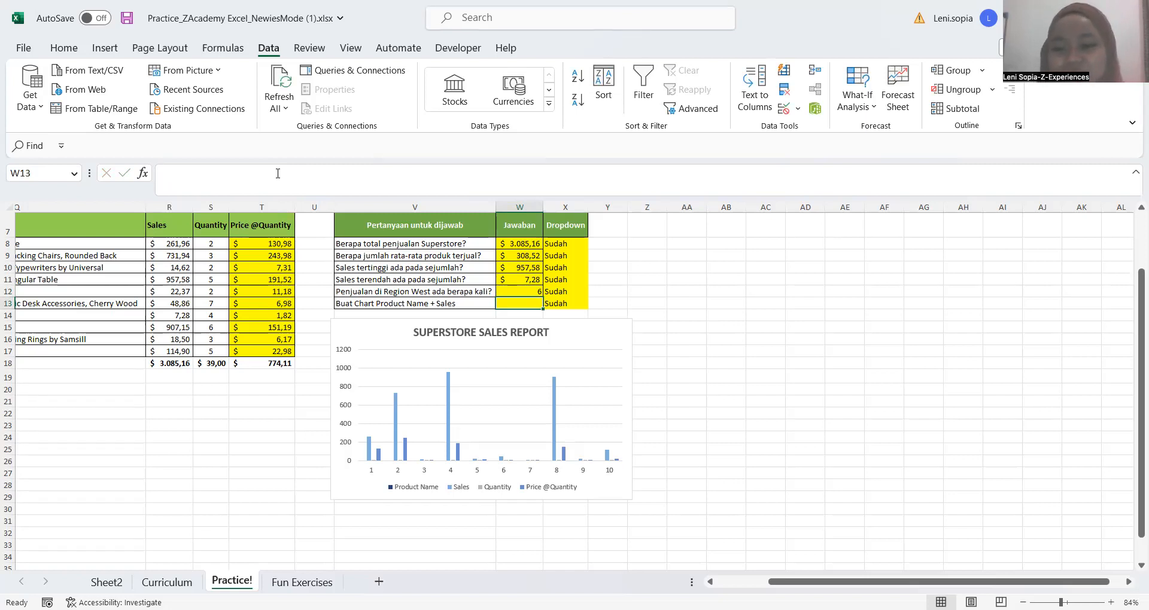
# Save the practice workbook under its existing name
pyautogui.click(612, 293)
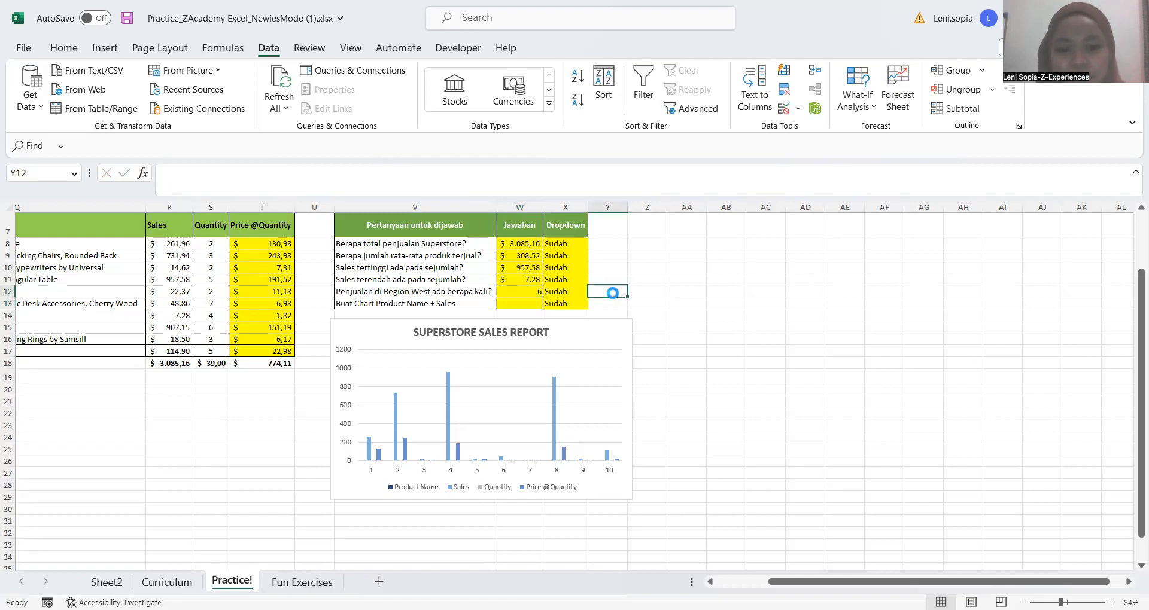
pyautogui.hotkey('ctrl', 's')
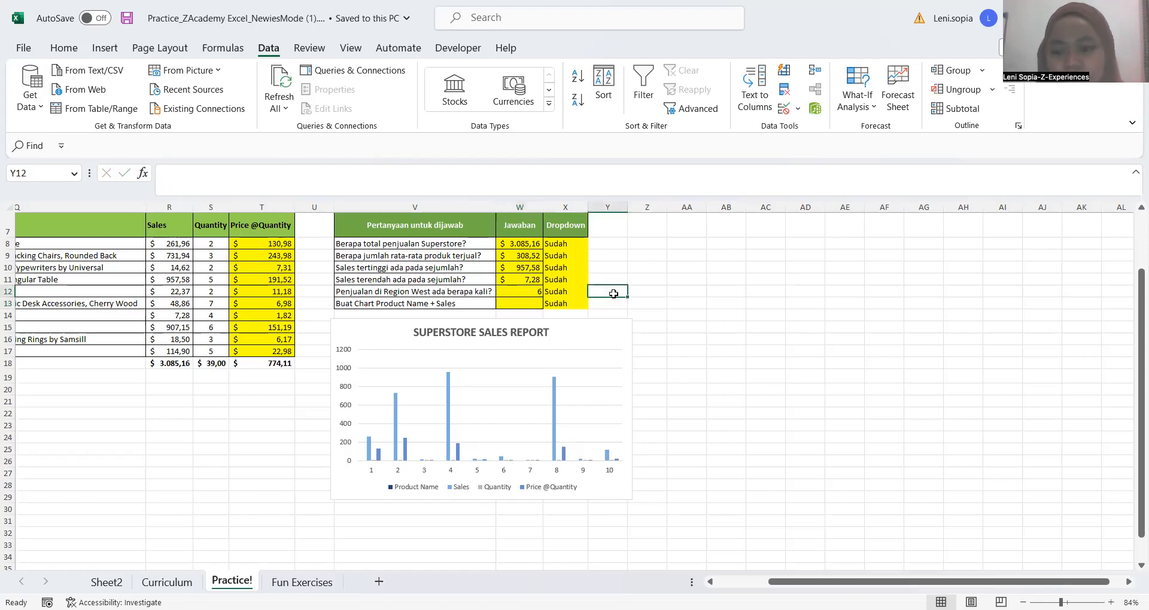
pyautogui.click(639, 290)
pyautogui.click(611, 290)
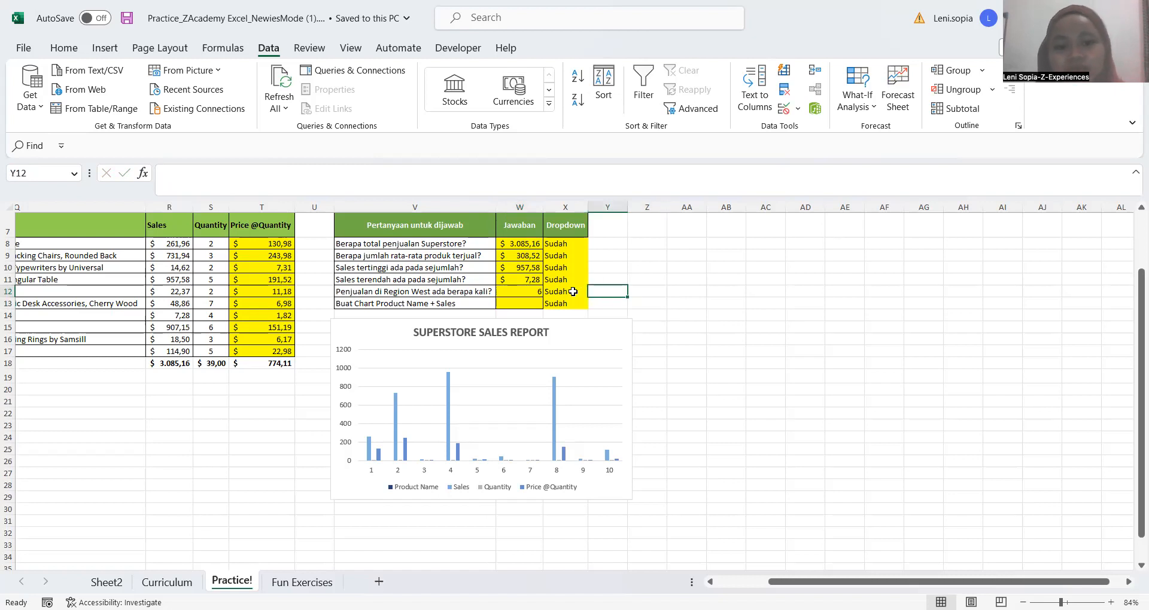
pyautogui.click(572, 291)
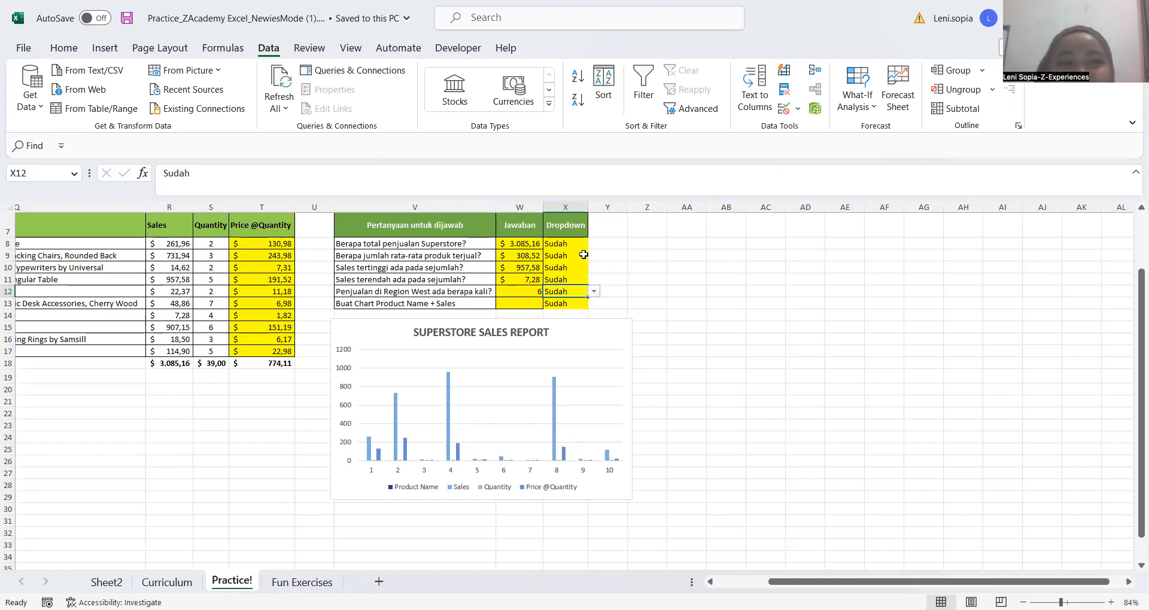
pyautogui.click(687, 315)
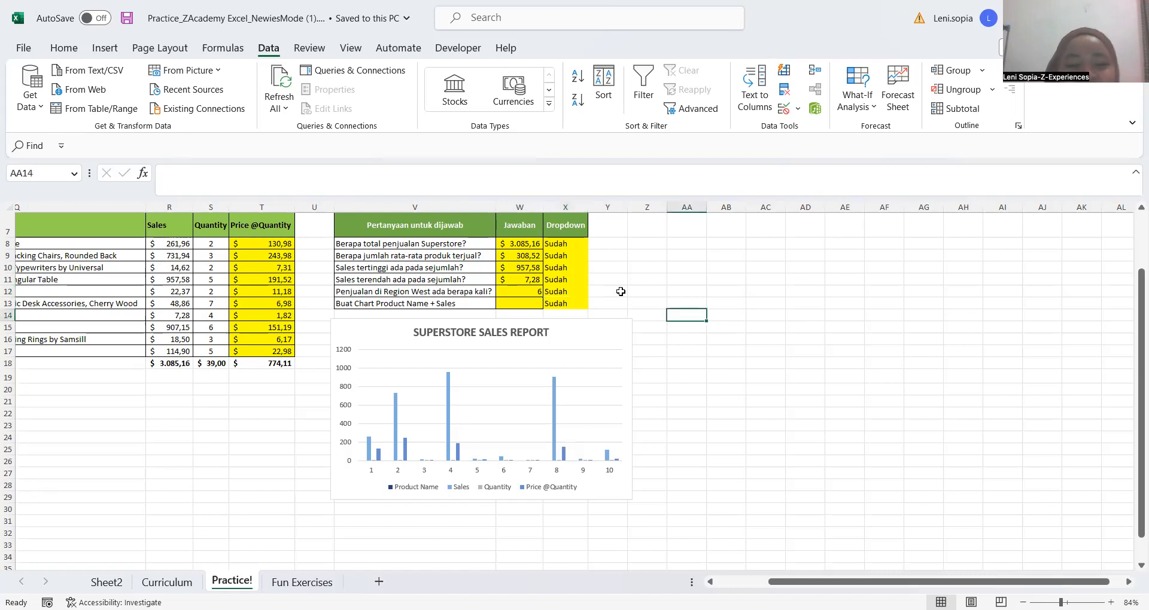
pyautogui.click(621, 292)
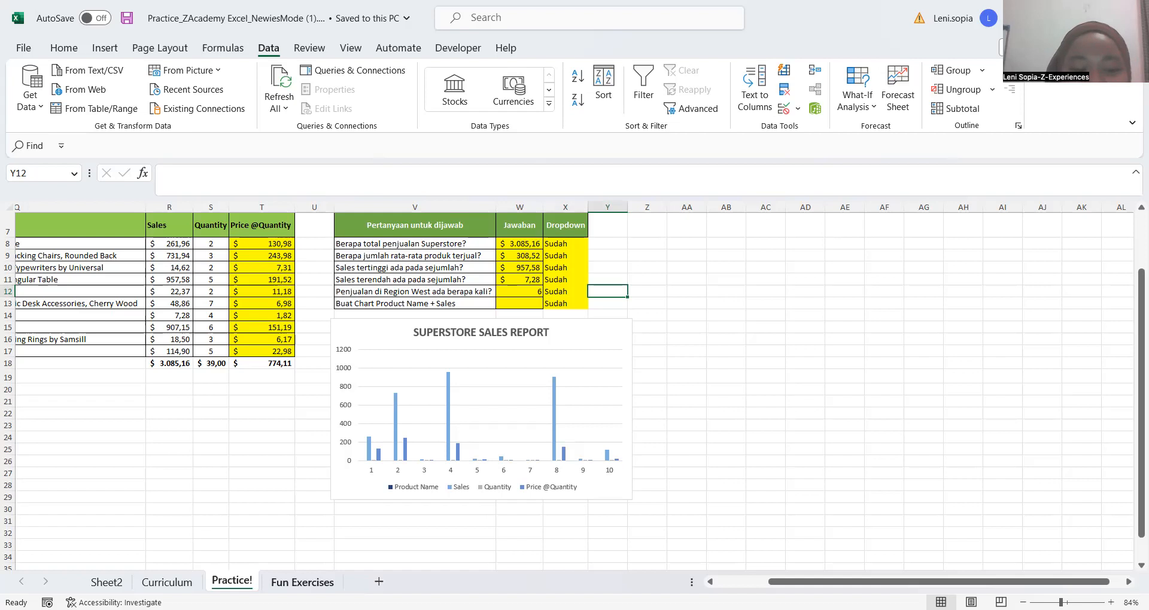
# Switch to the Fun Exercises sheet and look over its sum, average and number-sequence exercises
pyautogui.click(287, 584)
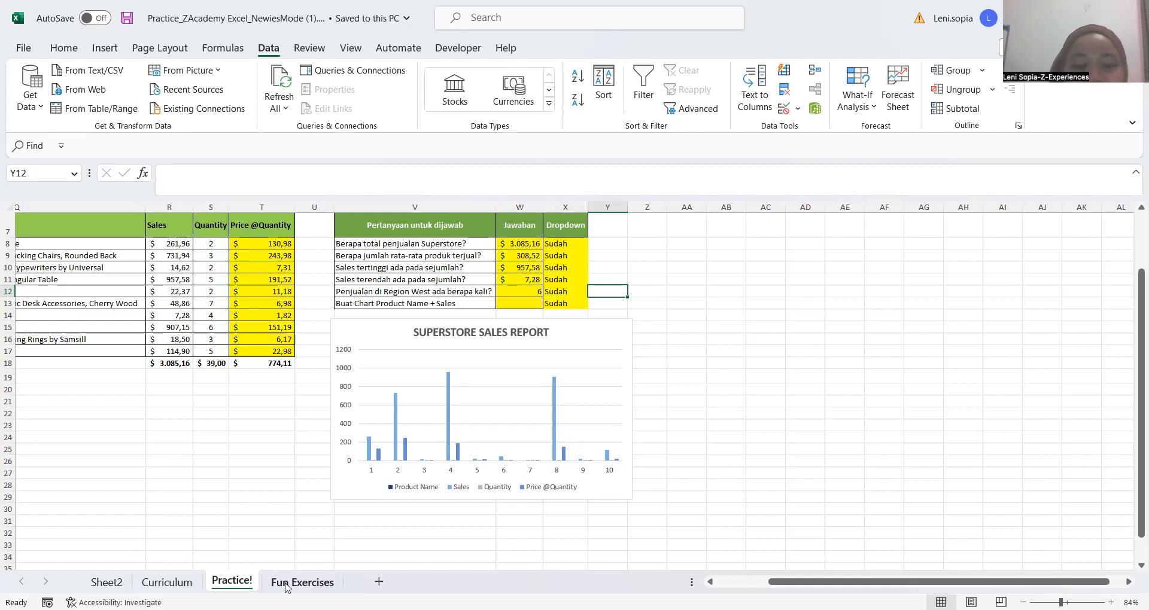
pyautogui.click(458, 507)
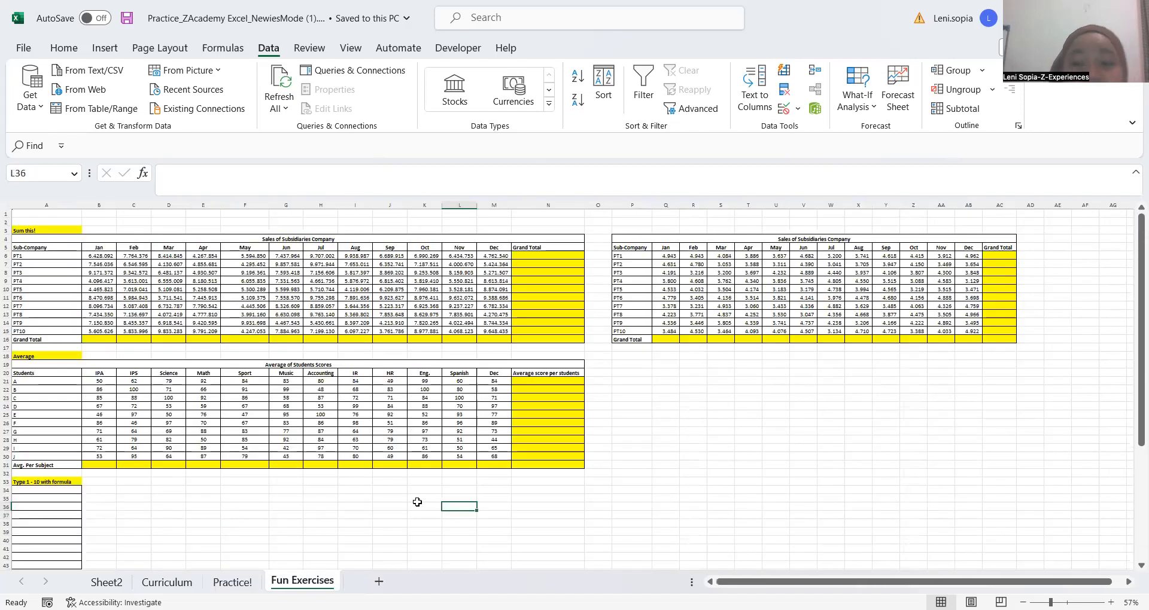
pyautogui.click(373, 499)
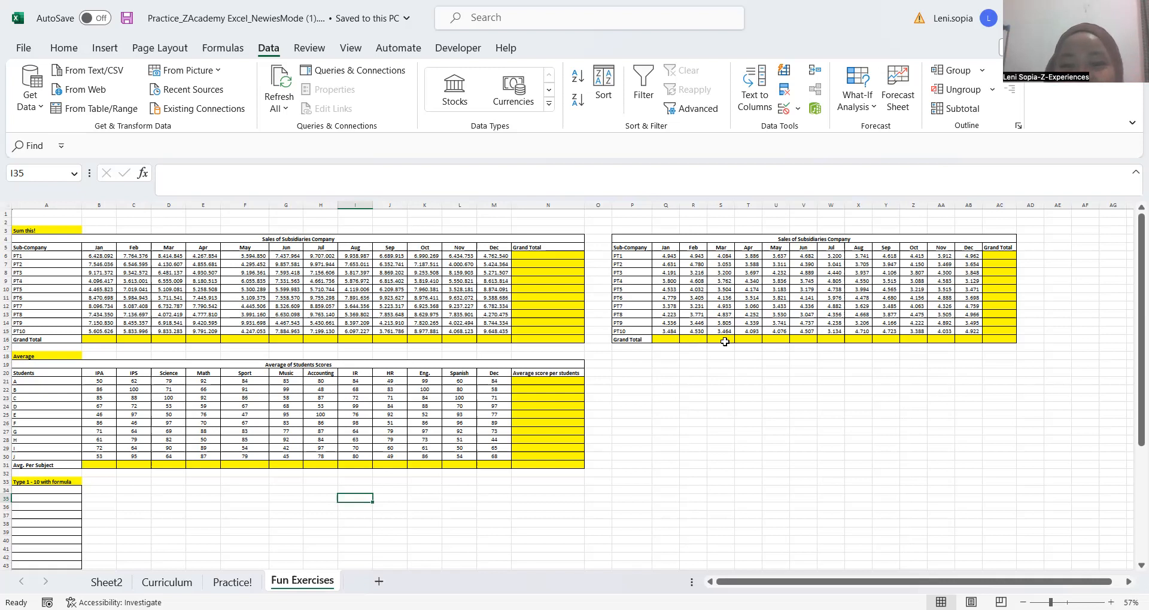
pyautogui.click(663, 373)
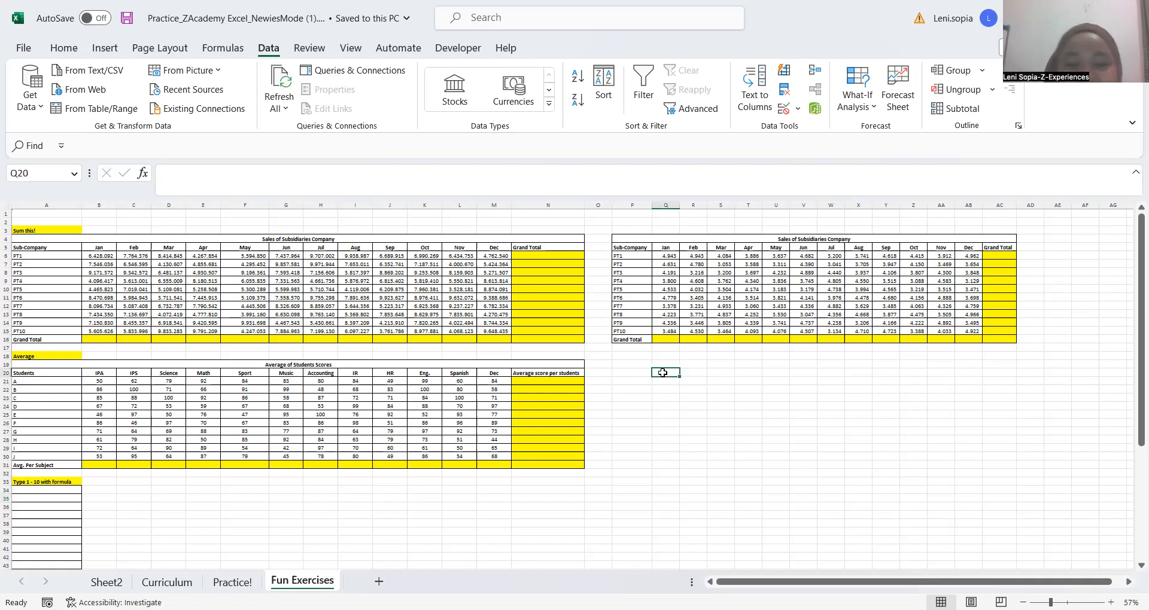